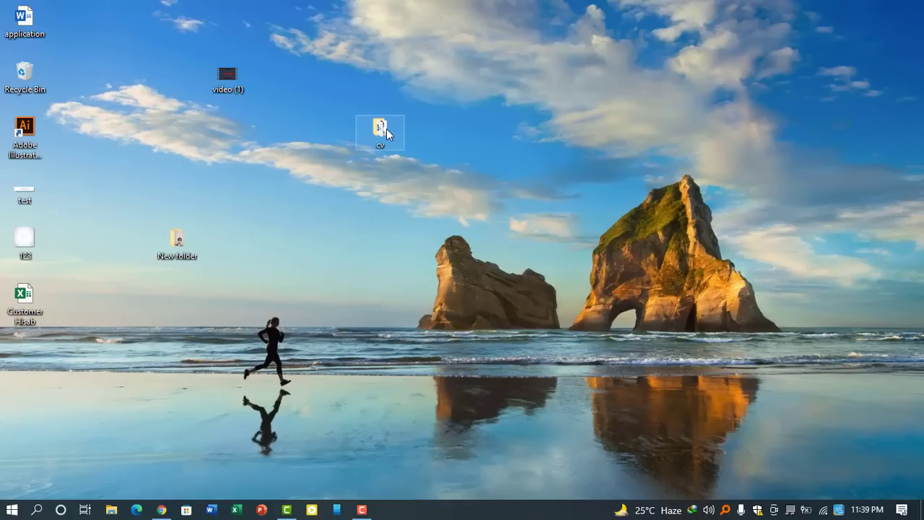
Open the existing CV document from the cv folder in Word.
{"action": "double_click", "coordinate": [386, 130]}
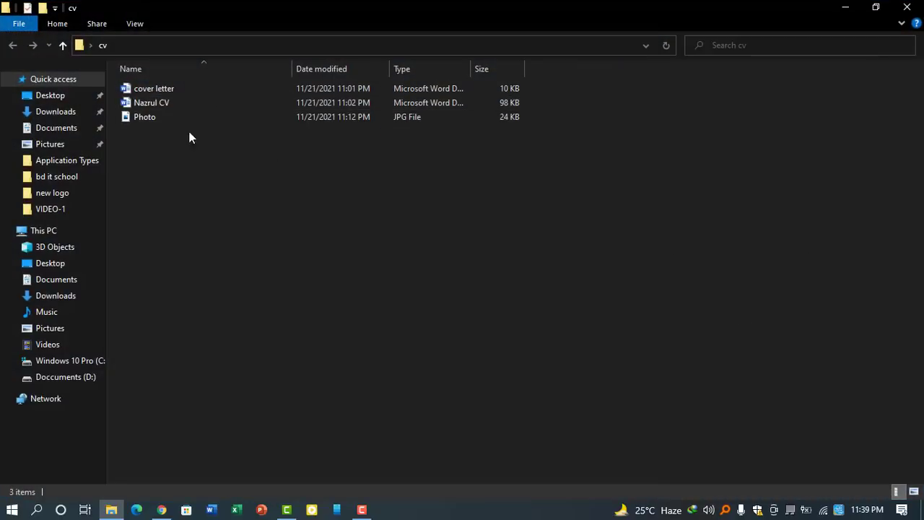
{"action": "double_click", "coordinate": [174, 104]}
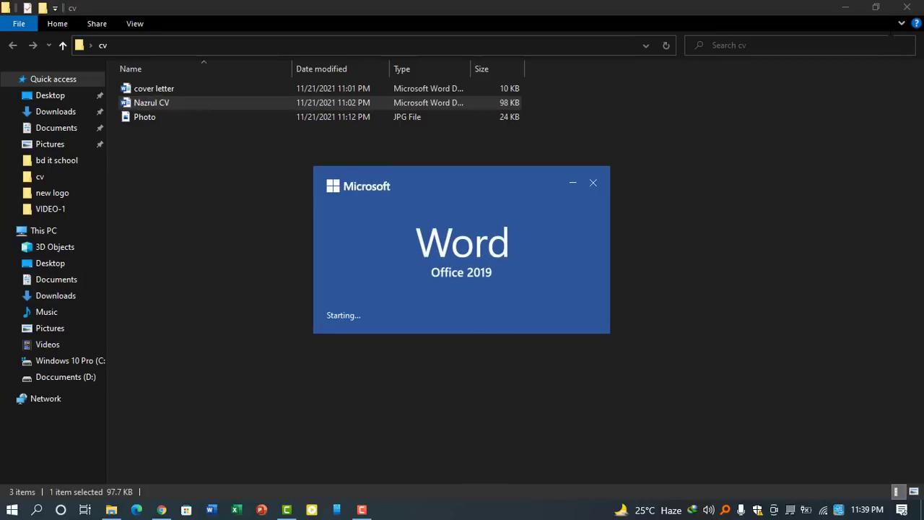
Close the cv folder window and dismiss the sharing and accessibility tips in Word.
{"action": "left_click", "coordinate": [907, 7]}
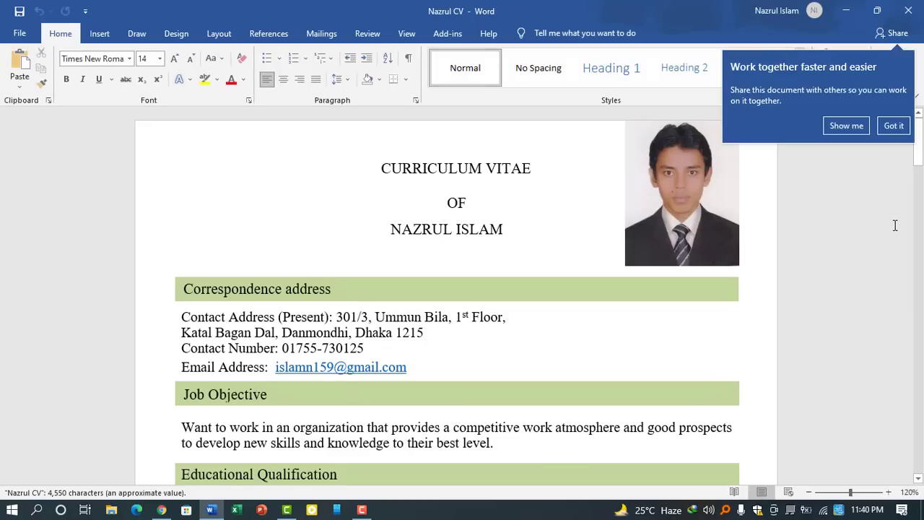
{"action": "left_click", "coordinate": [892, 127]}
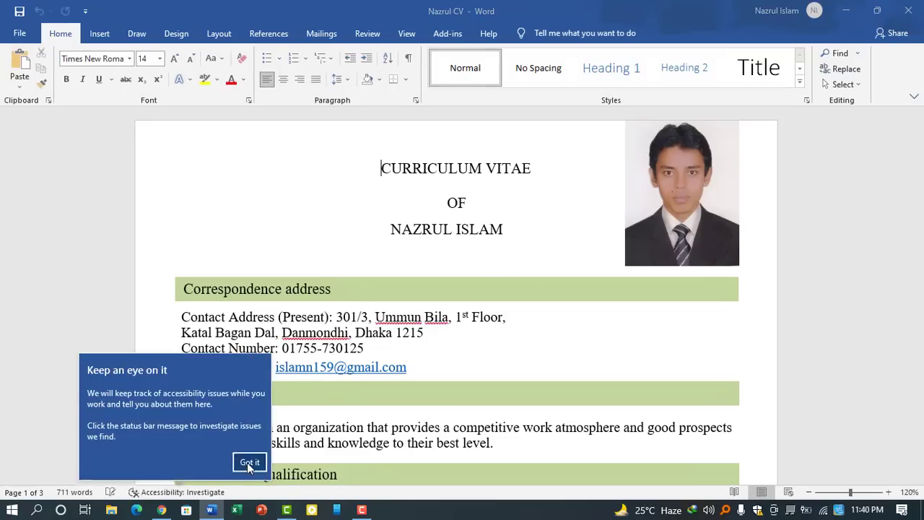
{"action": "left_click", "coordinate": [248, 463]}
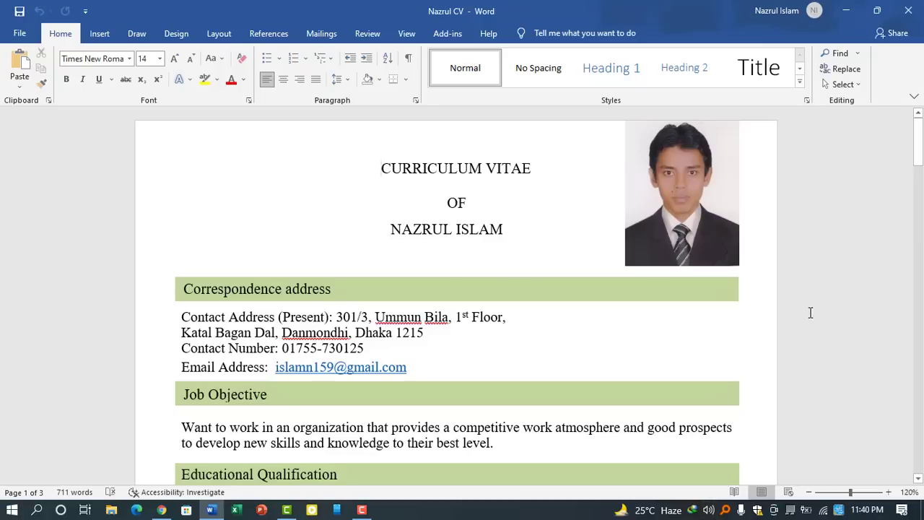
{"action": "scroll", "coordinate": [487, 260], "scroll_direction": "down", "scroll_amount": 1}
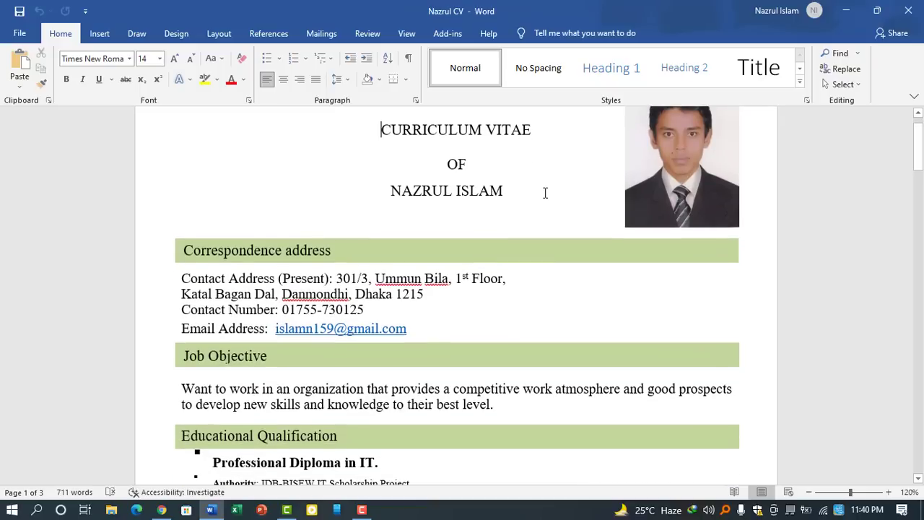
{"action": "left_click", "coordinate": [545, 193]}
{"action": "triple_click", "coordinate": [545, 192]}
{"action": "scroll", "coordinate": [554, 227], "scroll_direction": "down", "scroll_amount": 1}
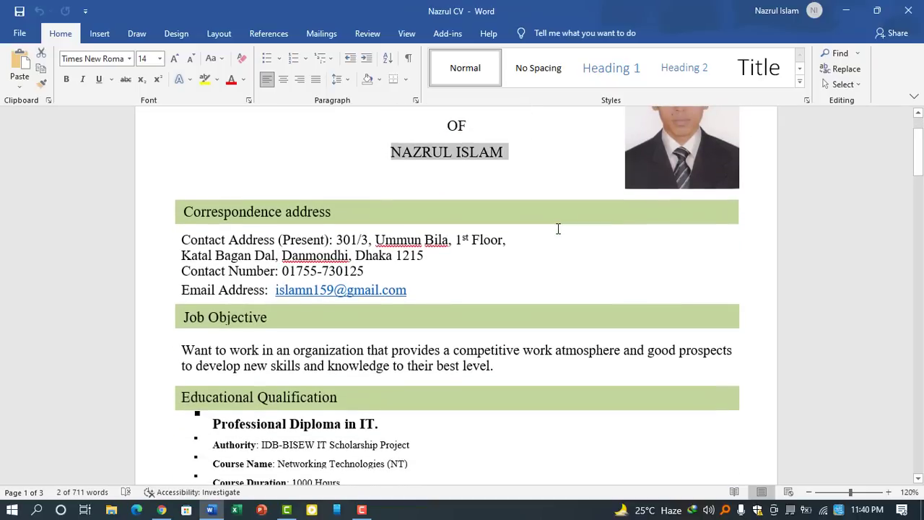
{"action": "scroll", "coordinate": [558, 228], "scroll_direction": "down", "scroll_amount": 1}
{"action": "scroll", "coordinate": [557, 229], "scroll_direction": "up", "scroll_amount": 3}
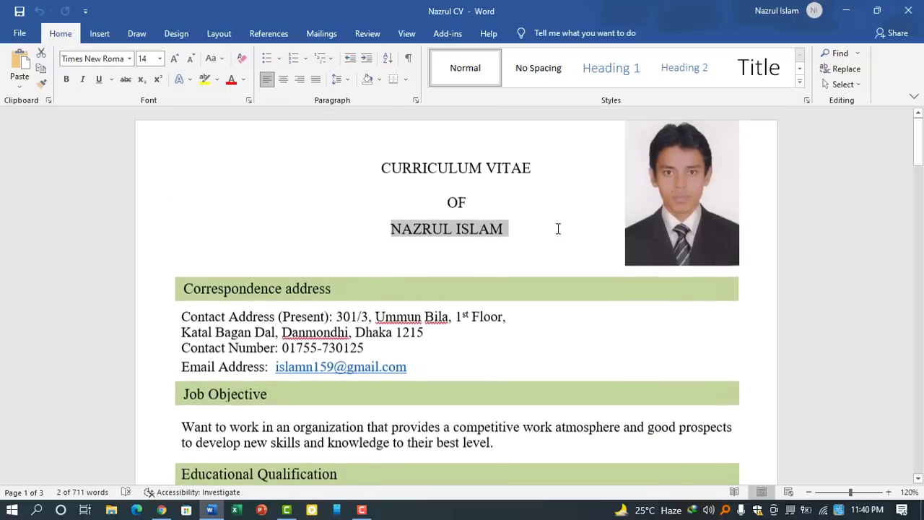
{"action": "left_click", "coordinate": [721, 223]}
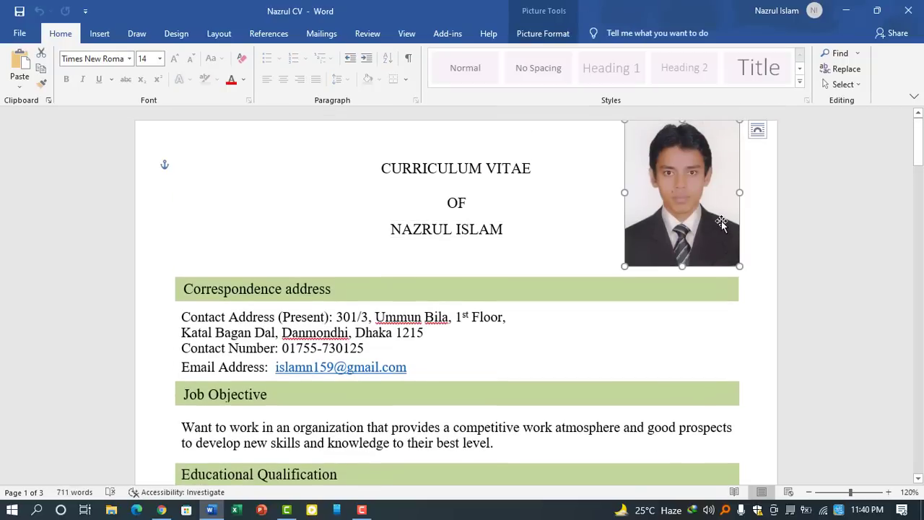
{"action": "scroll", "coordinate": [721, 223], "scroll_direction": "down", "scroll_amount": 1}
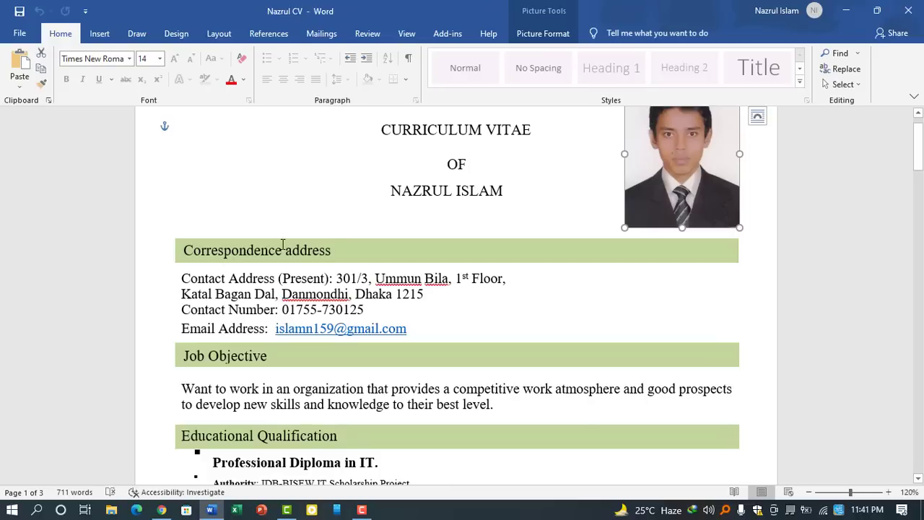
{"action": "left_click", "coordinate": [337, 249]}
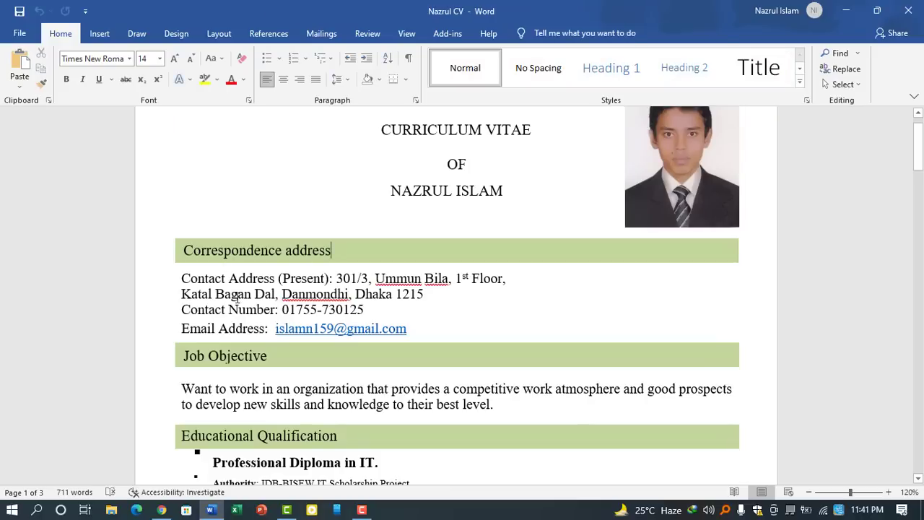
{"action": "left_click", "coordinate": [271, 277]}
{"action": "scroll", "coordinate": [397, 284], "scroll_direction": "down", "scroll_amount": 1}
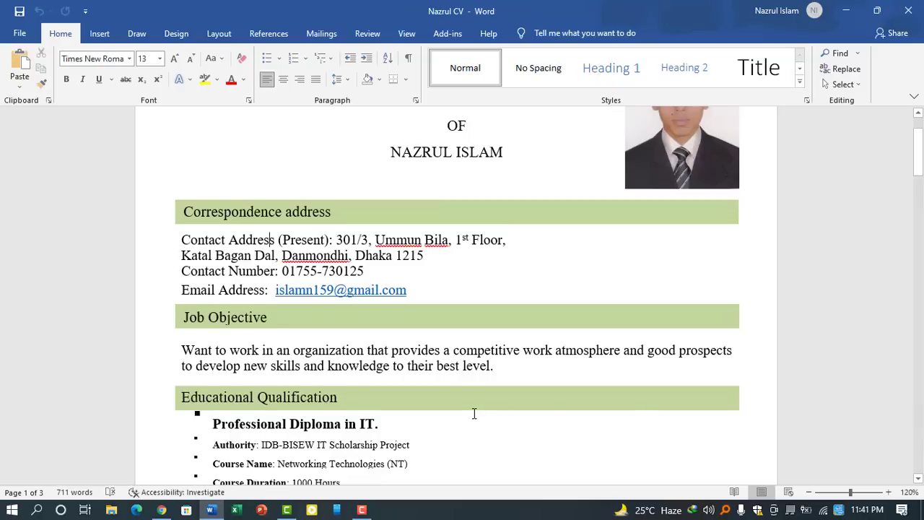
{"action": "scroll", "coordinate": [474, 413], "scroll_direction": "down", "scroll_amount": 2}
{"action": "scroll", "coordinate": [474, 413], "scroll_direction": "down", "scroll_amount": 2}
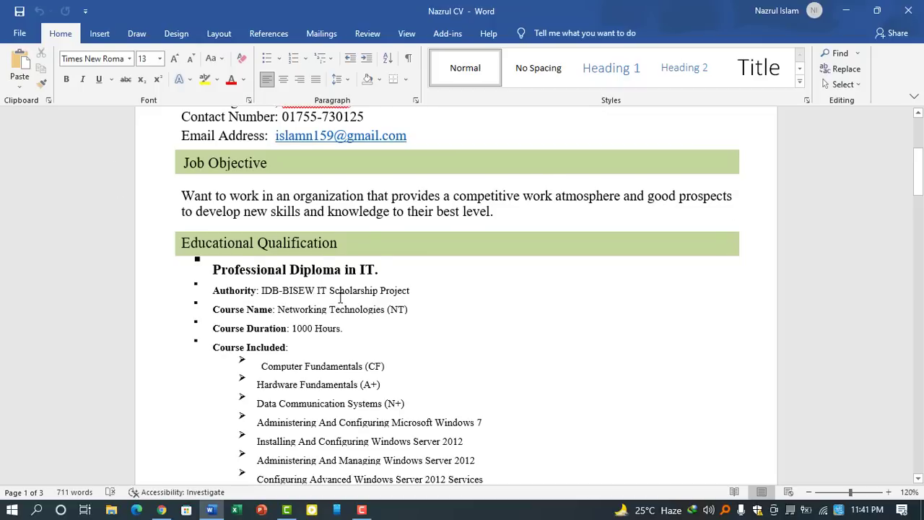
{"action": "scroll", "coordinate": [340, 297], "scroll_direction": "down", "scroll_amount": 2}
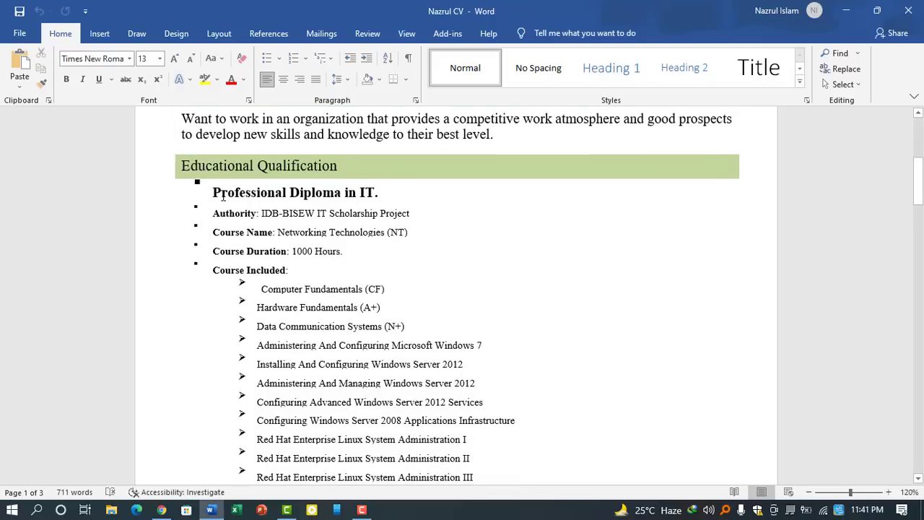
{"action": "scroll", "coordinate": [238, 200], "scroll_direction": "up", "scroll_amount": 6}
{"action": "scroll", "coordinate": [258, 203], "scroll_direction": "up", "scroll_amount": 2}
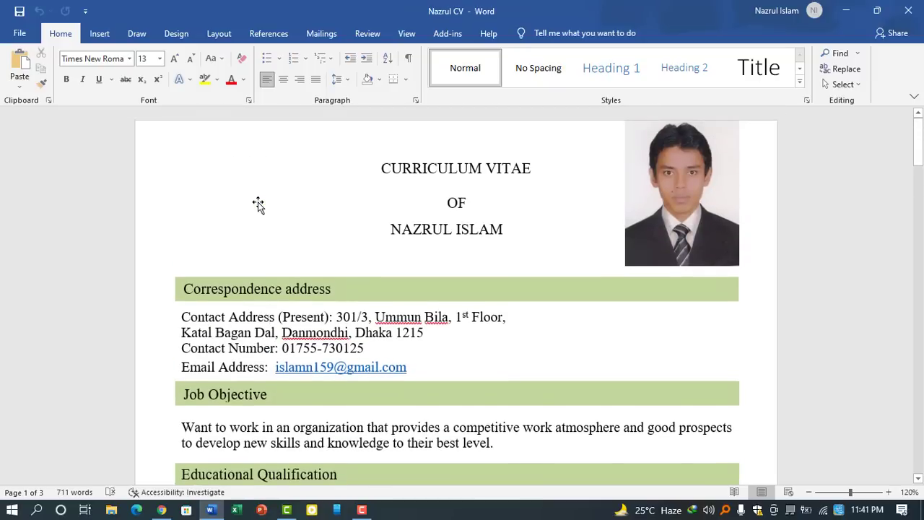
{"action": "scroll", "coordinate": [257, 204], "scroll_direction": "down", "scroll_amount": 3}
{"action": "scroll", "coordinate": [258, 202], "scroll_direction": "down", "scroll_amount": 3}
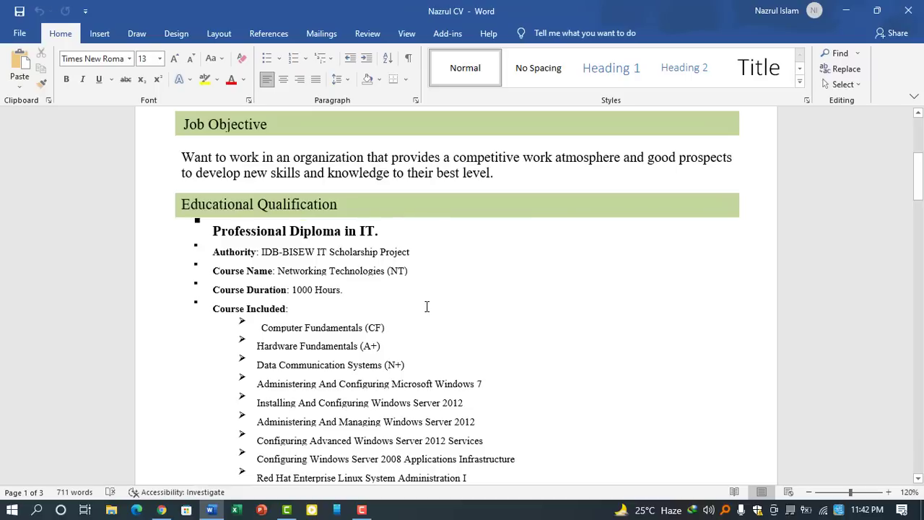
{"action": "scroll", "coordinate": [427, 306], "scroll_direction": "up", "scroll_amount": 2}
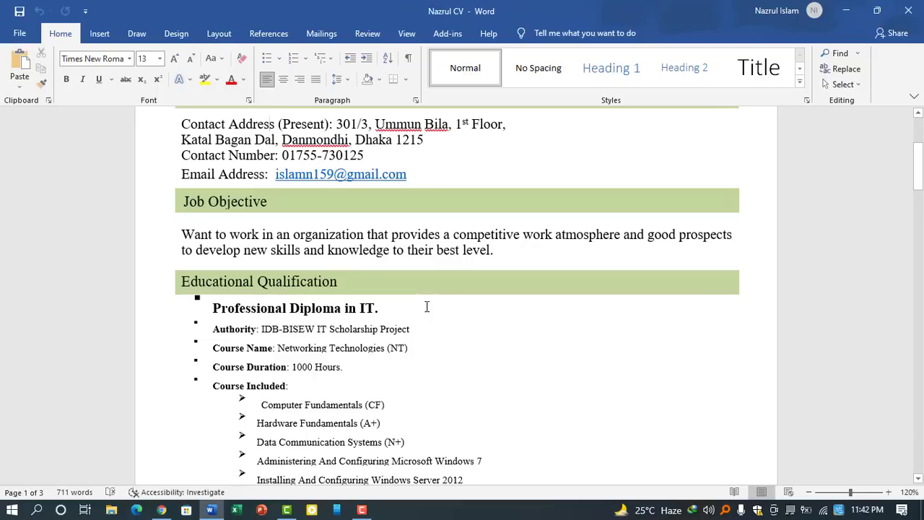
{"action": "scroll", "coordinate": [427, 307], "scroll_direction": "down", "scroll_amount": 2}
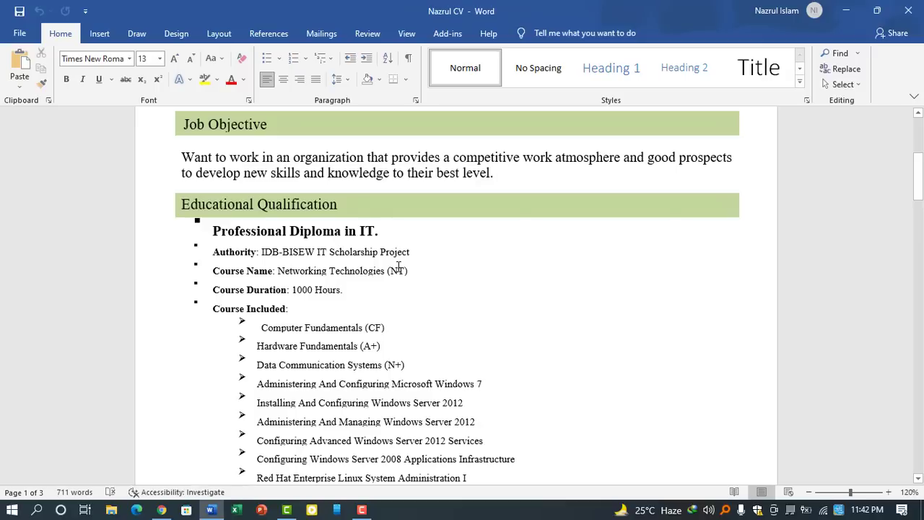
{"action": "left_click", "coordinate": [472, 270]}
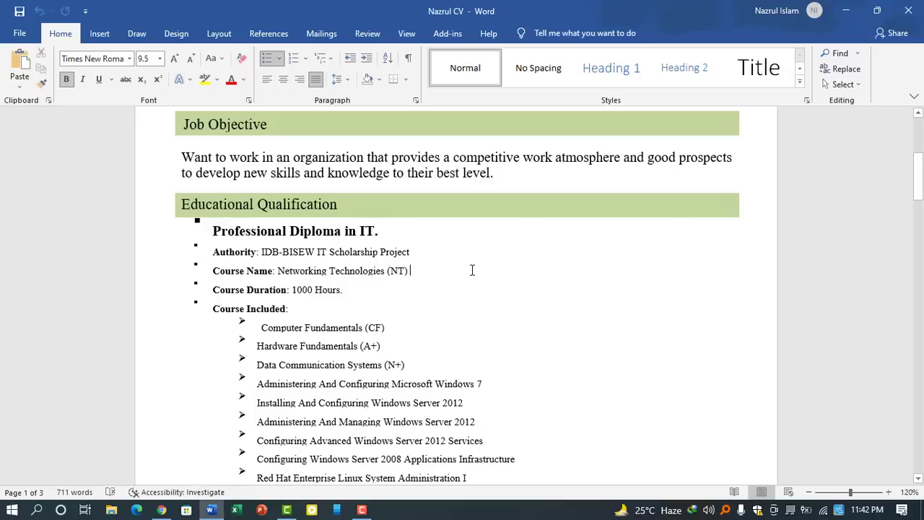
{"action": "scroll", "coordinate": [472, 270], "scroll_direction": "down", "scroll_amount": 2}
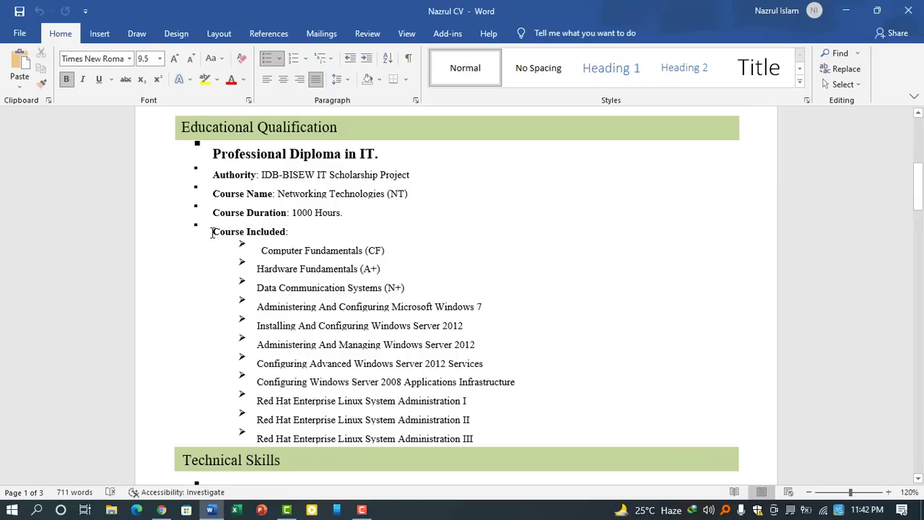
{"action": "left_click_drag", "start_coordinate": [214, 229], "coordinate": [480, 438]}
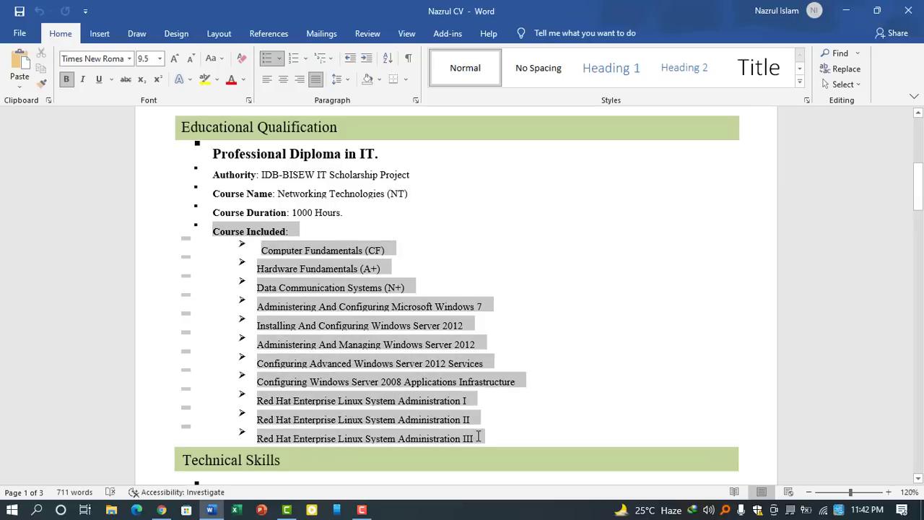
{"action": "scroll", "coordinate": [426, 336], "scroll_direction": "down", "scroll_amount": 2}
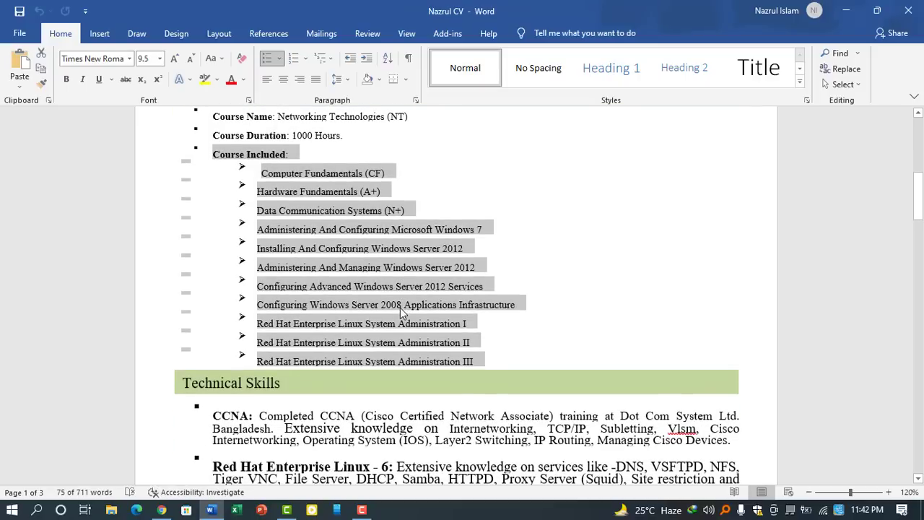
{"action": "left_click", "coordinate": [555, 311]}
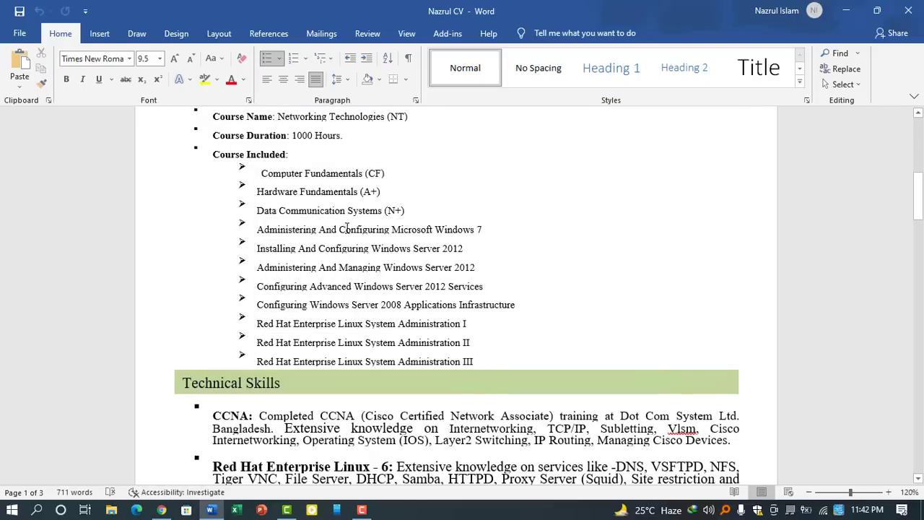
{"action": "scroll", "coordinate": [478, 325], "scroll_direction": "down", "scroll_amount": 2}
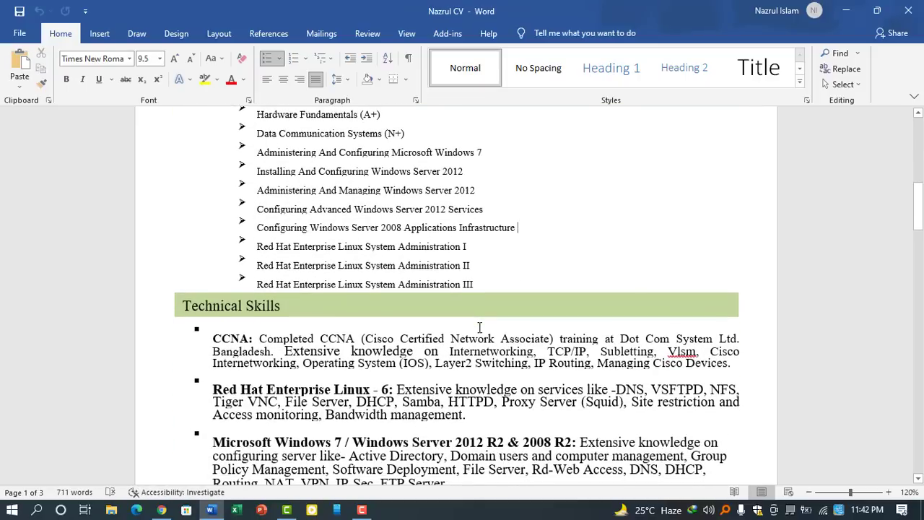
{"action": "scroll", "coordinate": [479, 327], "scroll_direction": "down", "scroll_amount": 1}
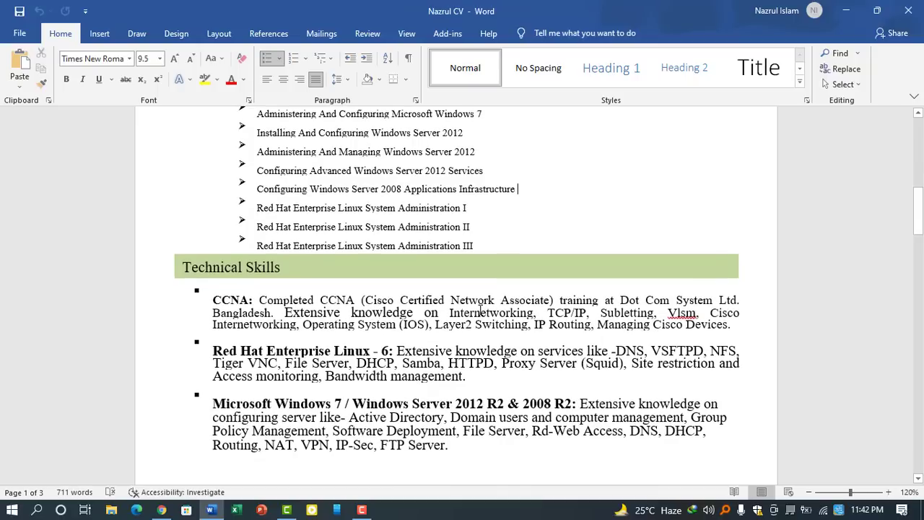
{"action": "scroll", "coordinate": [482, 306], "scroll_direction": "down", "scroll_amount": 2}
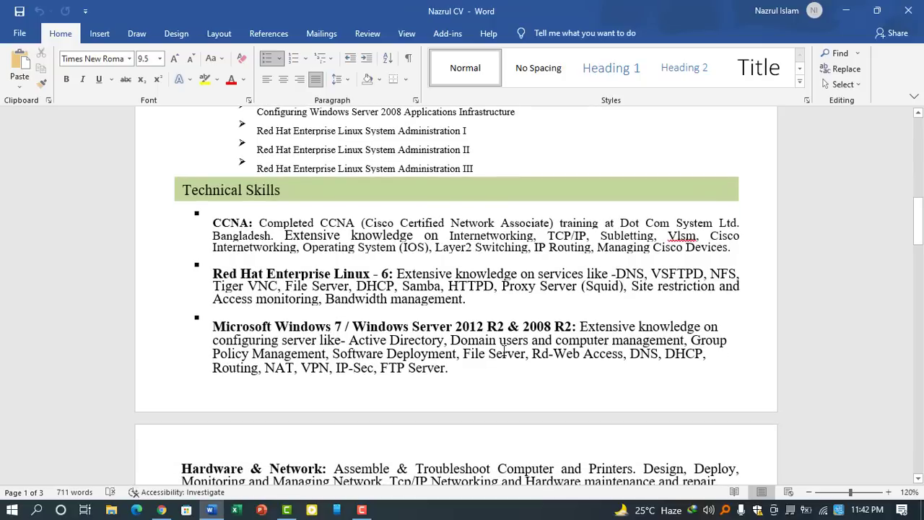
{"action": "scroll", "coordinate": [503, 351], "scroll_direction": "down", "scroll_amount": 3}
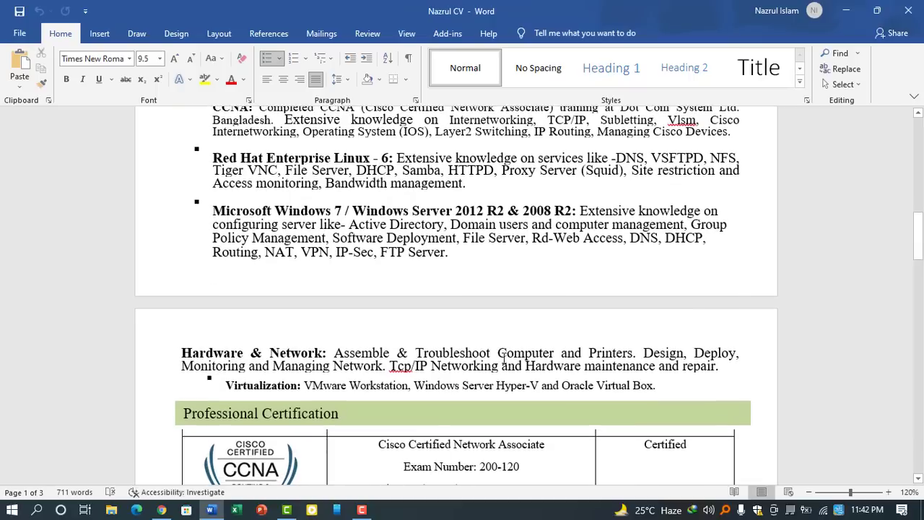
{"action": "scroll", "coordinate": [504, 357], "scroll_direction": "down", "scroll_amount": 1}
{"action": "scroll", "coordinate": [504, 357], "scroll_direction": "down", "scroll_amount": 2}
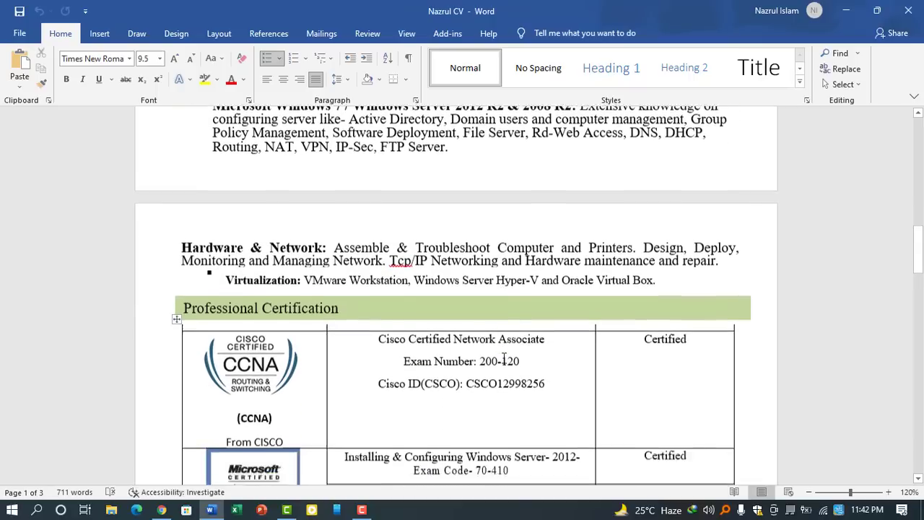
{"action": "scroll", "coordinate": [504, 357], "scroll_direction": "down", "scroll_amount": 1}
{"action": "scroll", "coordinate": [503, 358], "scroll_direction": "up", "scroll_amount": 5}
{"action": "scroll", "coordinate": [504, 358], "scroll_direction": "up", "scroll_amount": 5}
{"action": "scroll", "coordinate": [504, 358], "scroll_direction": "down", "scroll_amount": 1}
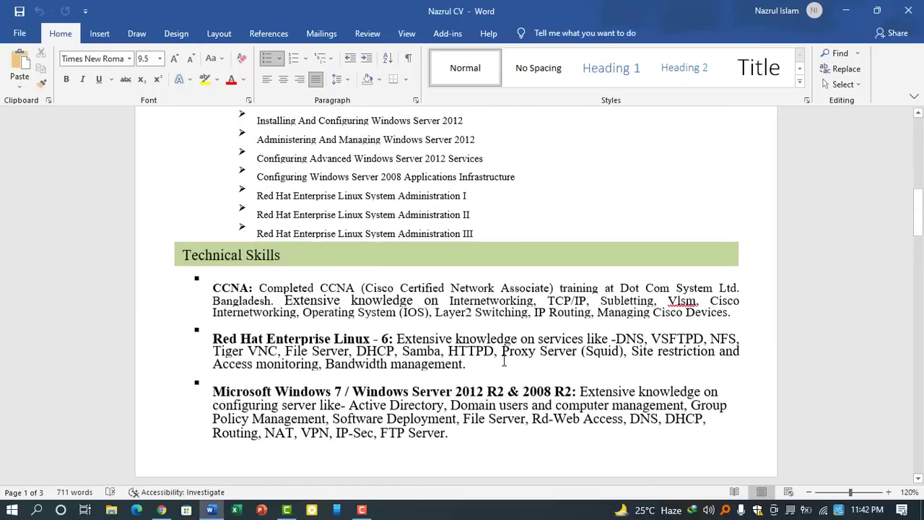
{"action": "scroll", "coordinate": [504, 361], "scroll_direction": "down", "scroll_amount": 5}
{"action": "scroll", "coordinate": [504, 363], "scroll_direction": "down", "scroll_amount": 2}
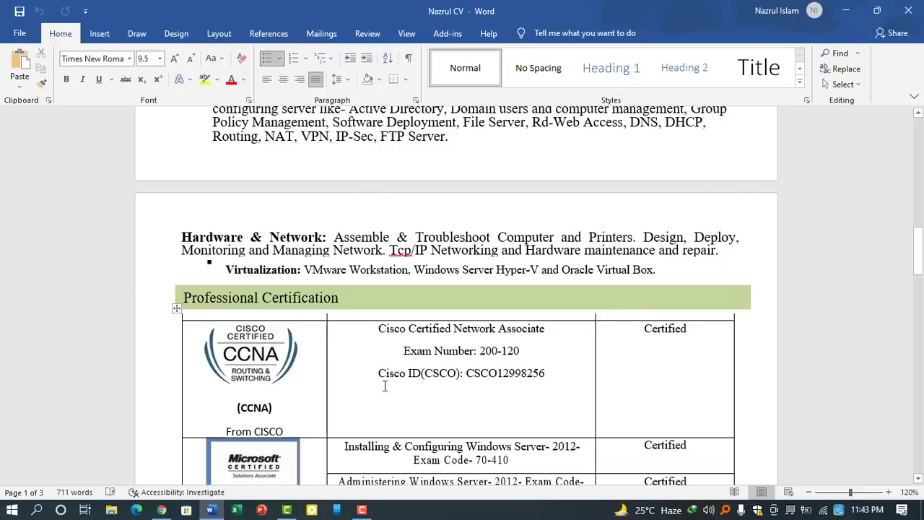
{"action": "scroll", "coordinate": [415, 383], "scroll_direction": "down", "scroll_amount": 2}
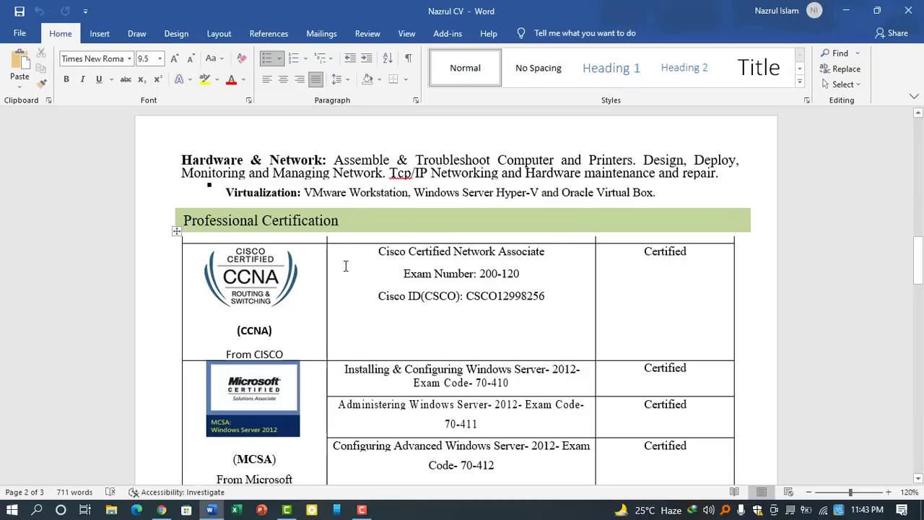
{"action": "scroll", "coordinate": [612, 288], "scroll_direction": "down", "scroll_amount": 1}
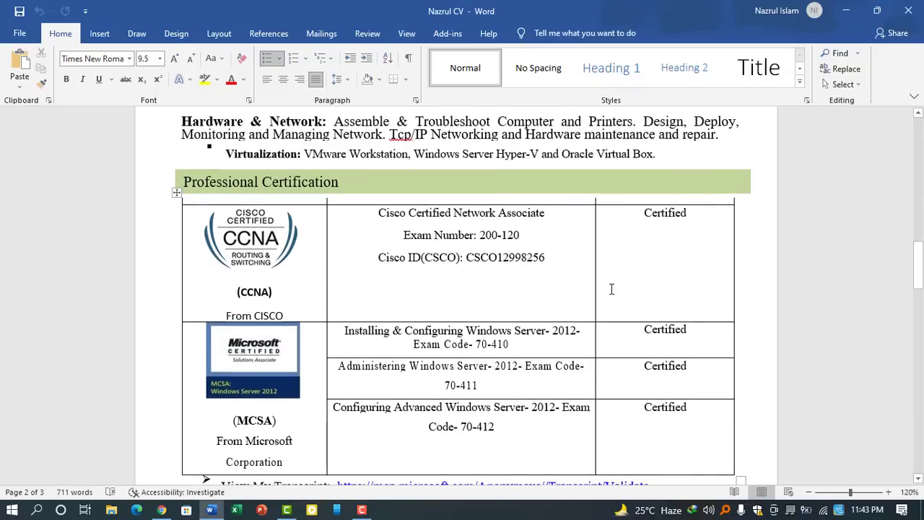
{"action": "scroll", "coordinate": [112, 291], "scroll_direction": "down", "scroll_amount": 2}
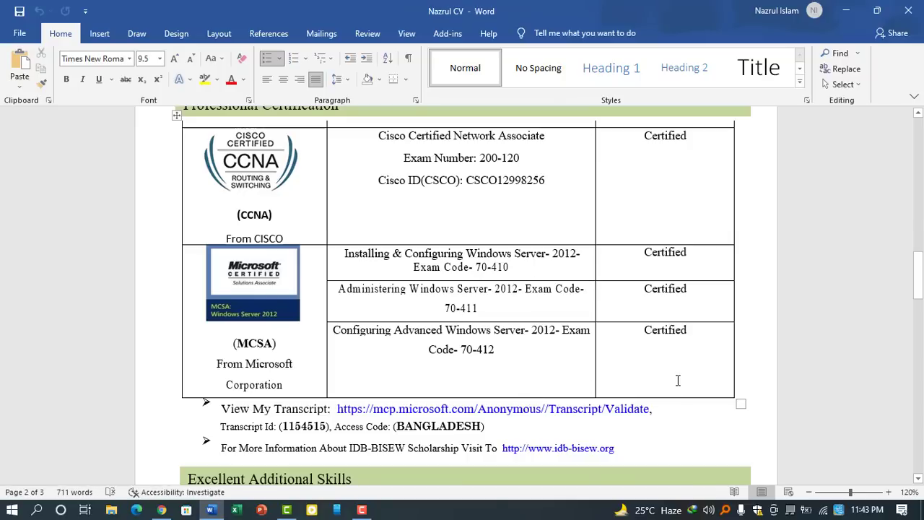
{"action": "scroll", "coordinate": [686, 392], "scroll_direction": "down", "scroll_amount": 2}
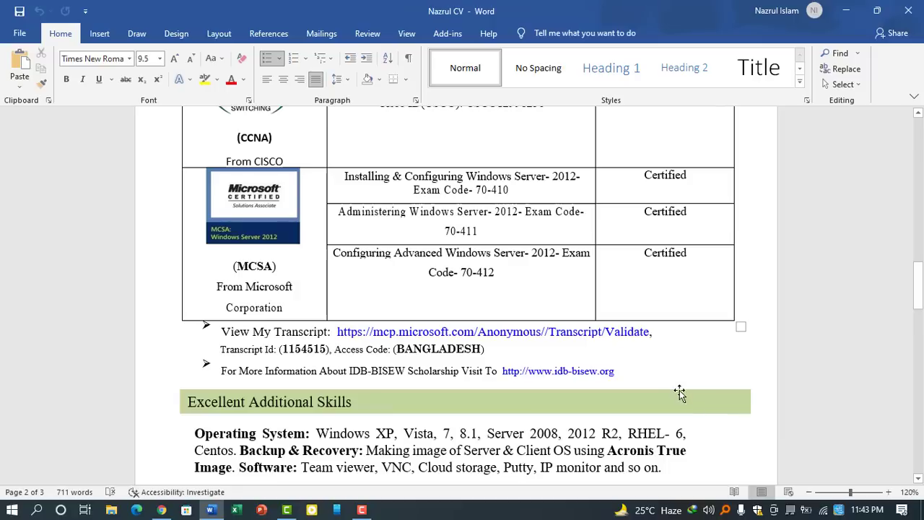
{"action": "scroll", "coordinate": [483, 350], "scroll_direction": "down", "scroll_amount": 1}
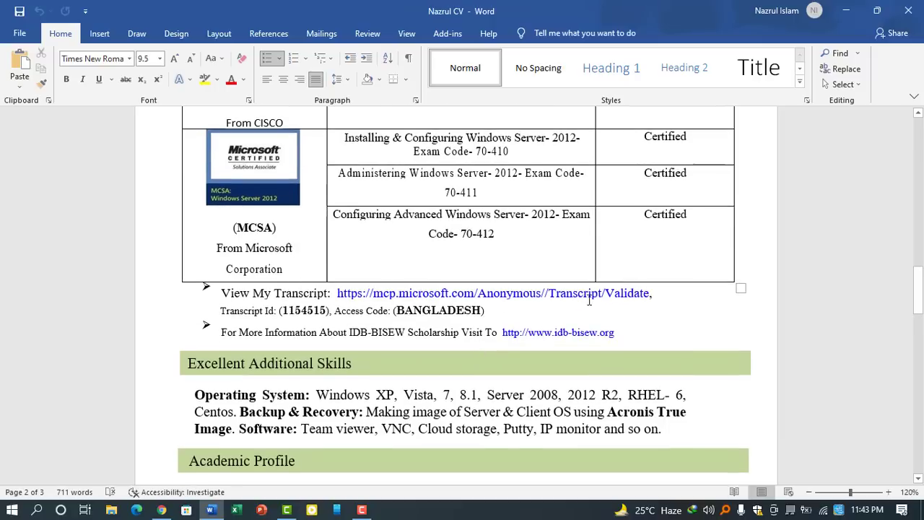
{"action": "scroll", "coordinate": [615, 323], "scroll_direction": "down", "scroll_amount": 2}
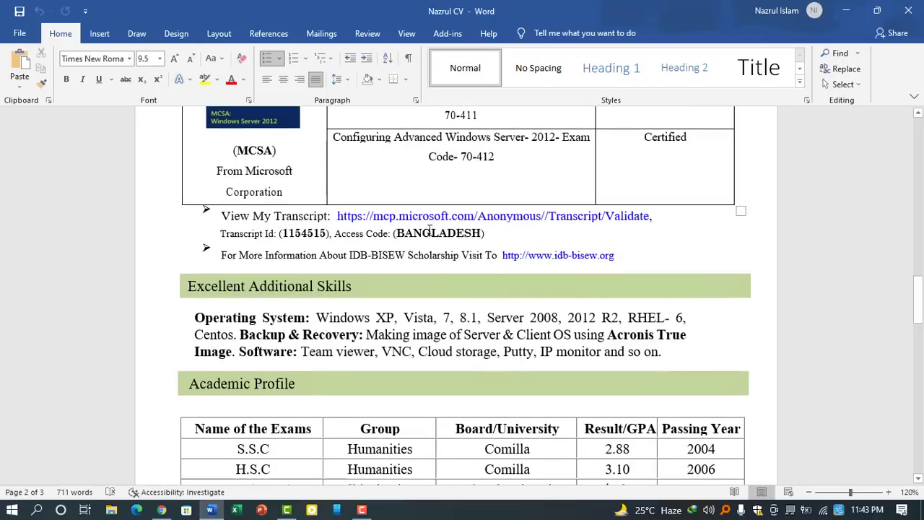
{"action": "scroll", "coordinate": [419, 231], "scroll_direction": "up", "scroll_amount": 3}
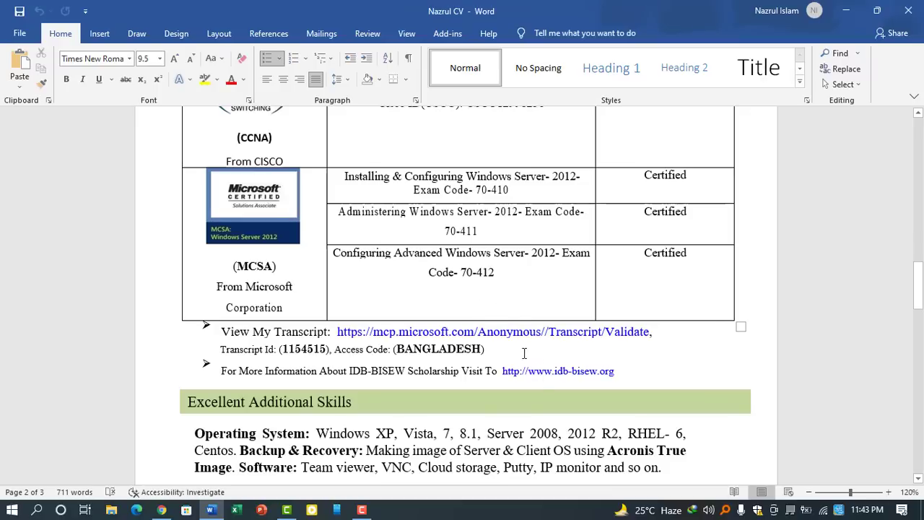
{"action": "scroll", "coordinate": [524, 353], "scroll_direction": "down", "scroll_amount": 1}
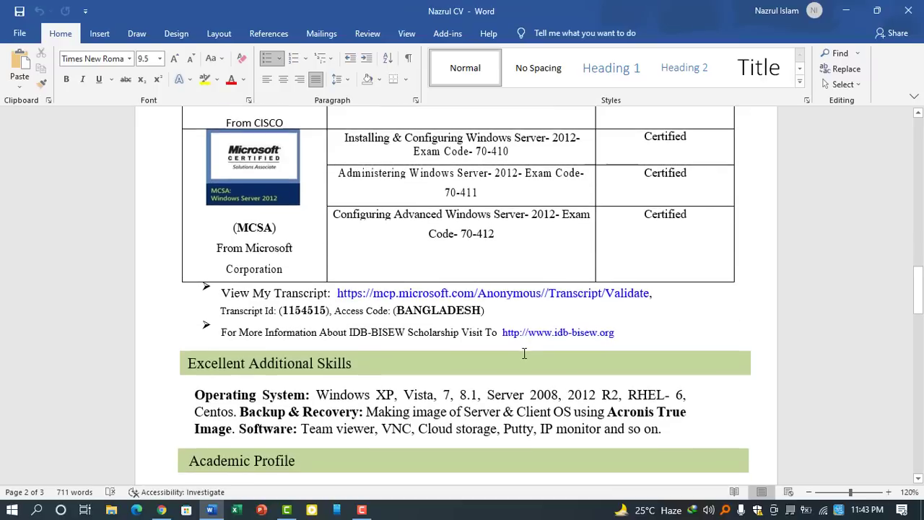
{"action": "scroll", "coordinate": [524, 353], "scroll_direction": "down", "scroll_amount": 2}
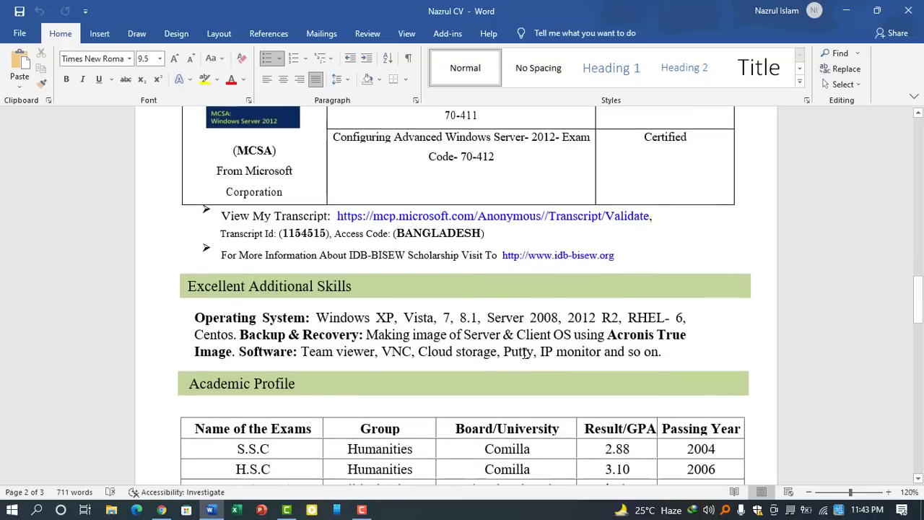
{"action": "scroll", "coordinate": [524, 353], "scroll_direction": "down", "scroll_amount": 1}
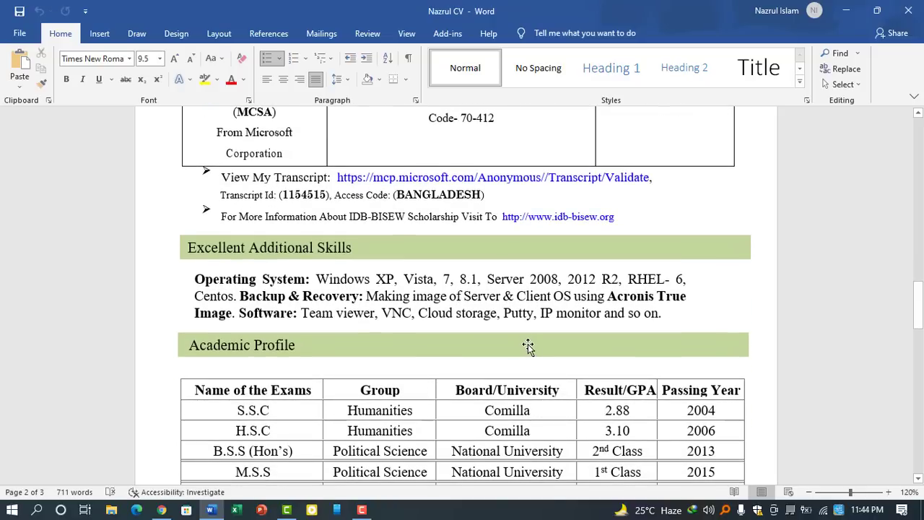
{"action": "scroll", "coordinate": [526, 347], "scroll_direction": "up", "scroll_amount": 2}
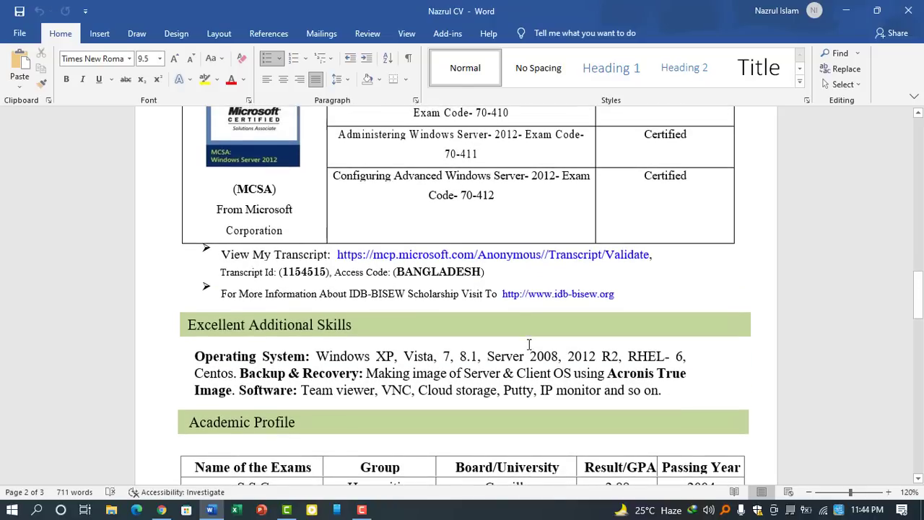
{"action": "scroll", "coordinate": [458, 324], "scroll_direction": "down", "scroll_amount": 2}
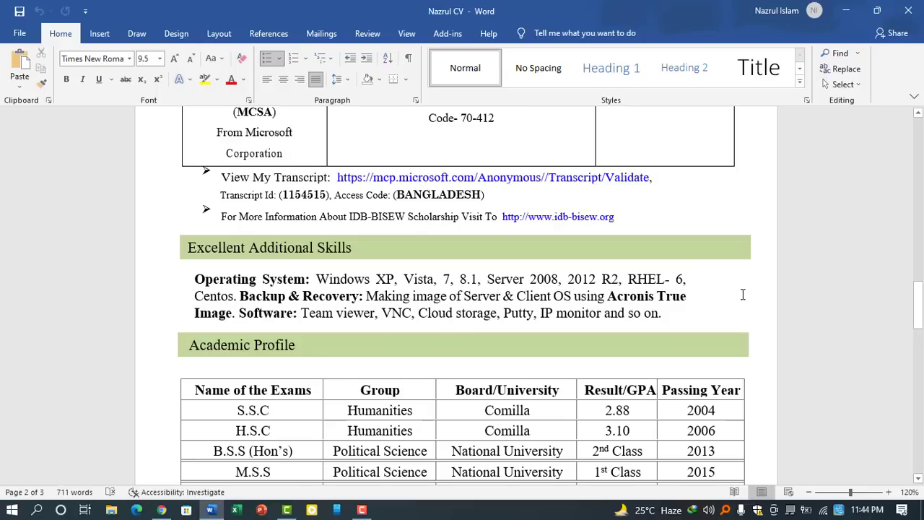
{"action": "left_click", "coordinate": [245, 307]}
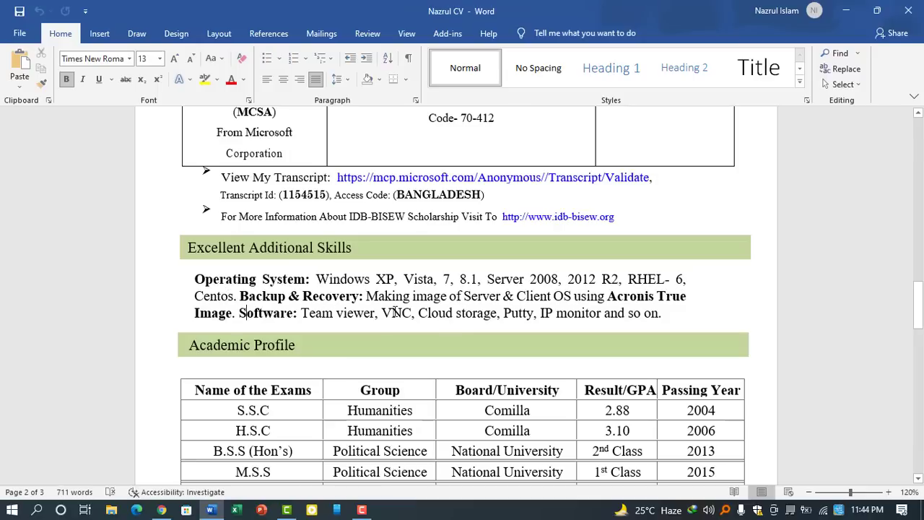
{"action": "scroll", "coordinate": [395, 311], "scroll_direction": "down", "scroll_amount": 1}
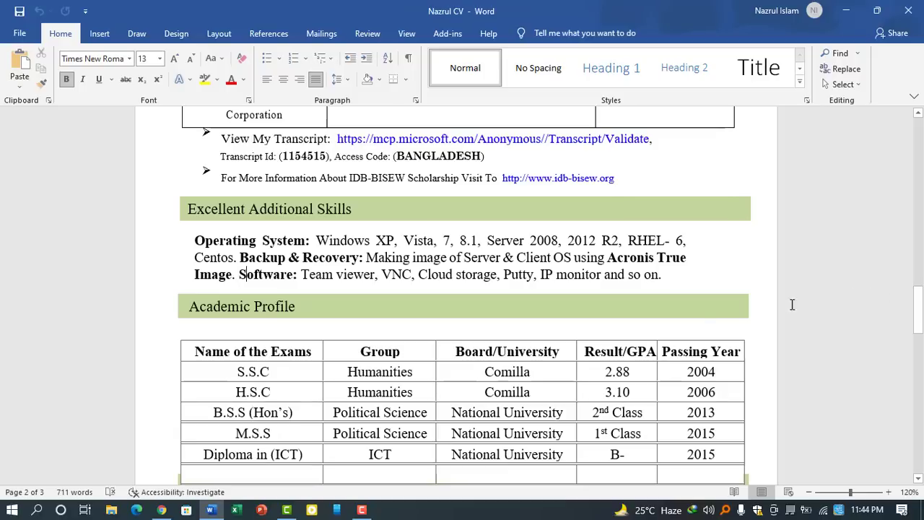
{"action": "left_click", "coordinate": [673, 275]}
{"action": "scroll", "coordinate": [667, 274], "scroll_direction": "up", "scroll_amount": 3}
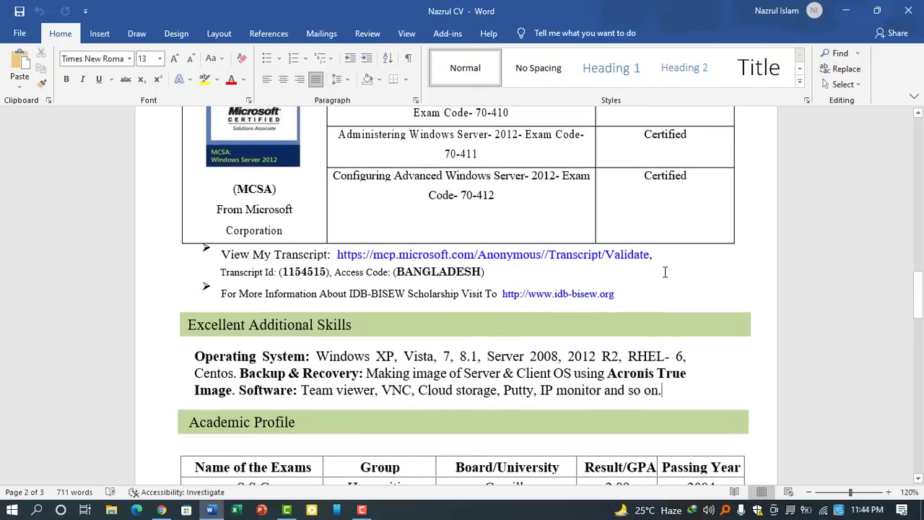
{"action": "scroll", "coordinate": [588, 267], "scroll_direction": "down", "scroll_amount": 2}
{"action": "scroll", "coordinate": [590, 265], "scroll_direction": "down", "scroll_amount": 3}
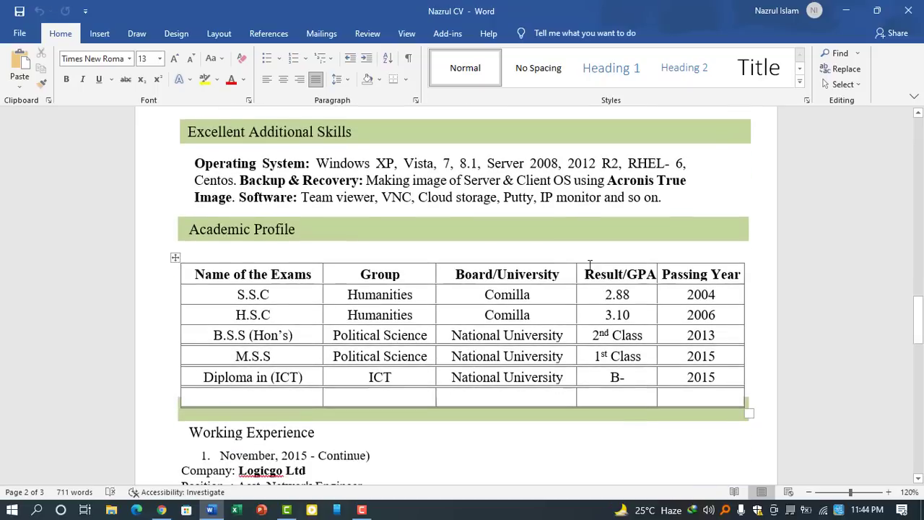
{"action": "scroll", "coordinate": [590, 264], "scroll_direction": "down", "scroll_amount": 3}
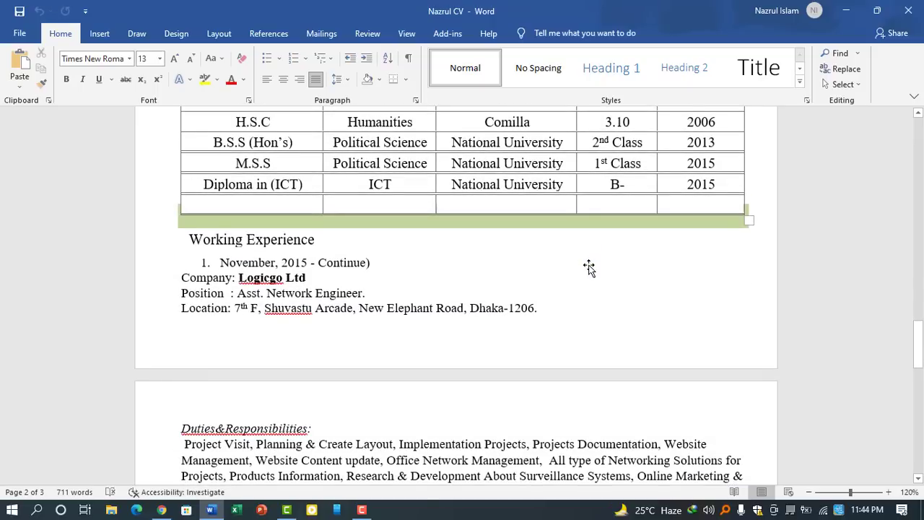
{"action": "scroll", "coordinate": [588, 267], "scroll_direction": "up", "scroll_amount": 1}
{"action": "scroll", "coordinate": [589, 264], "scroll_direction": "up", "scroll_amount": 2}
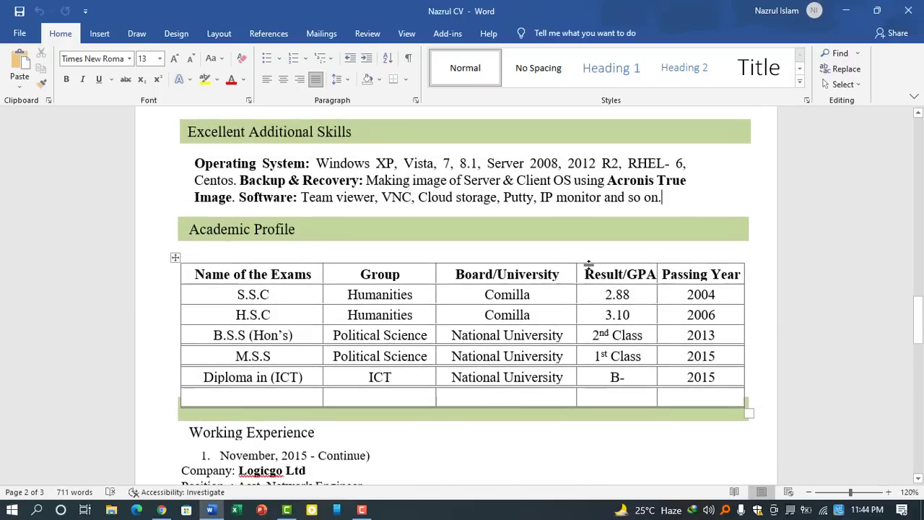
{"action": "scroll", "coordinate": [589, 263], "scroll_direction": "up", "scroll_amount": 1}
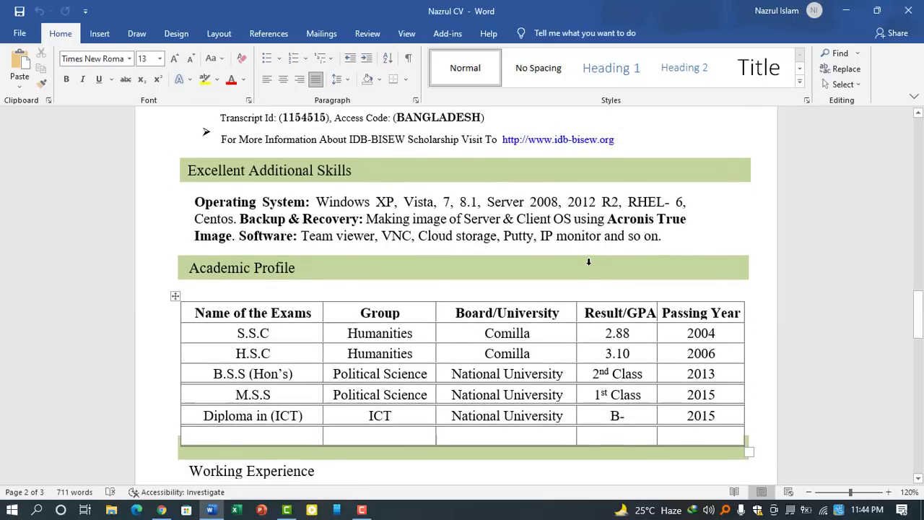
{"action": "scroll", "coordinate": [589, 262], "scroll_direction": "down", "scroll_amount": 3}
{"action": "scroll", "coordinate": [590, 264], "scroll_direction": "down", "scroll_amount": 3}
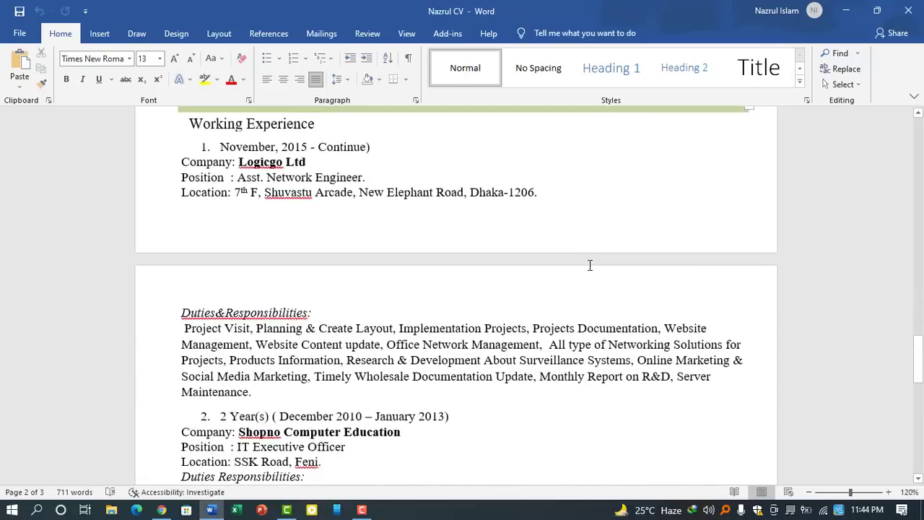
{"action": "scroll", "coordinate": [589, 265], "scroll_direction": "down", "scroll_amount": 5}
{"action": "scroll", "coordinate": [589, 265], "scroll_direction": "down", "scroll_amount": 2}
{"action": "scroll", "coordinate": [590, 265], "scroll_direction": "down", "scroll_amount": 3}
{"action": "scroll", "coordinate": [589, 265], "scroll_direction": "down", "scroll_amount": 2}
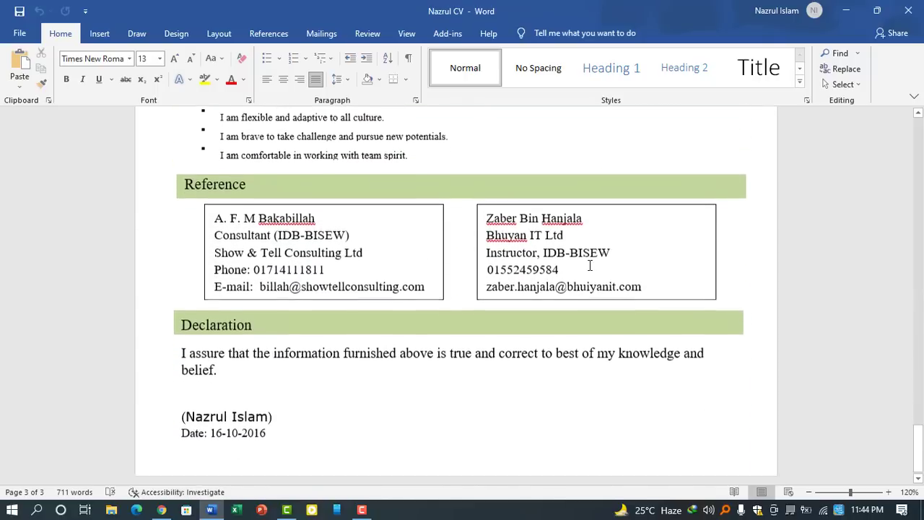
{"action": "scroll", "coordinate": [589, 265], "scroll_direction": "up", "scroll_amount": 5}
{"action": "scroll", "coordinate": [590, 265], "scroll_direction": "up", "scroll_amount": 4}
{"action": "scroll", "coordinate": [590, 265], "scroll_direction": "up", "scroll_amount": 3}
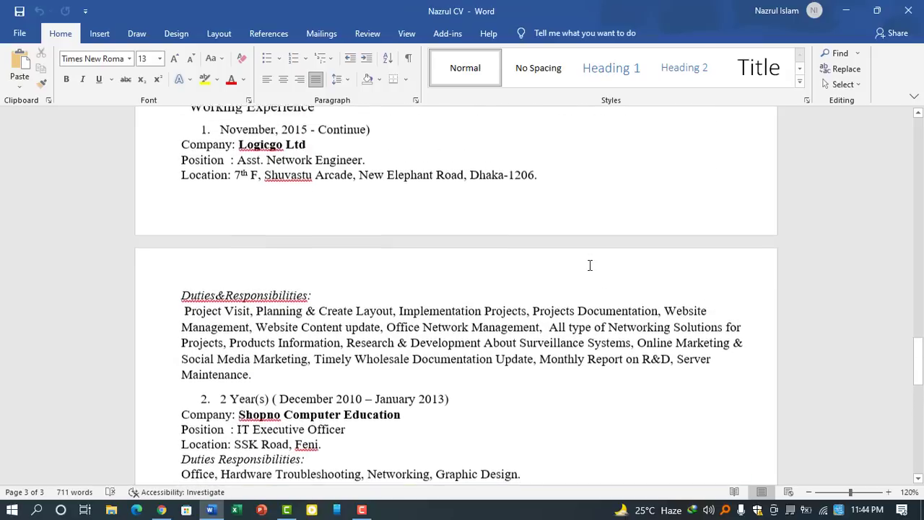
{"action": "scroll", "coordinate": [590, 265], "scroll_direction": "up", "scroll_amount": 3}
{"action": "scroll", "coordinate": [589, 265], "scroll_direction": "up", "scroll_amount": 2}
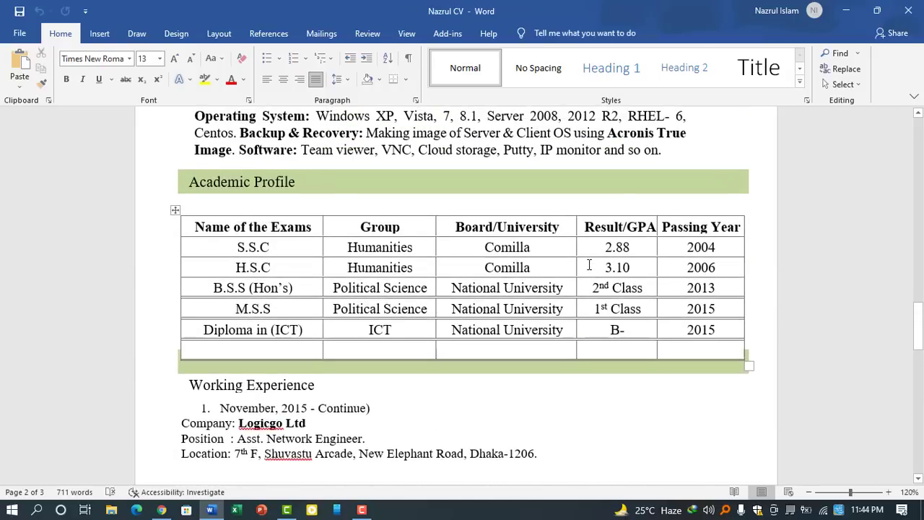
{"action": "scroll", "coordinate": [589, 265], "scroll_direction": "down", "scroll_amount": 3}
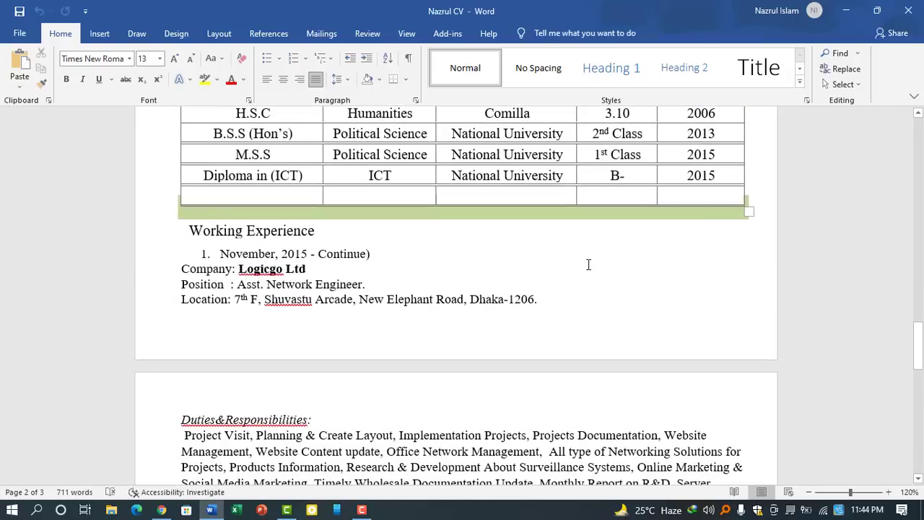
{"action": "left_click", "coordinate": [246, 270]}
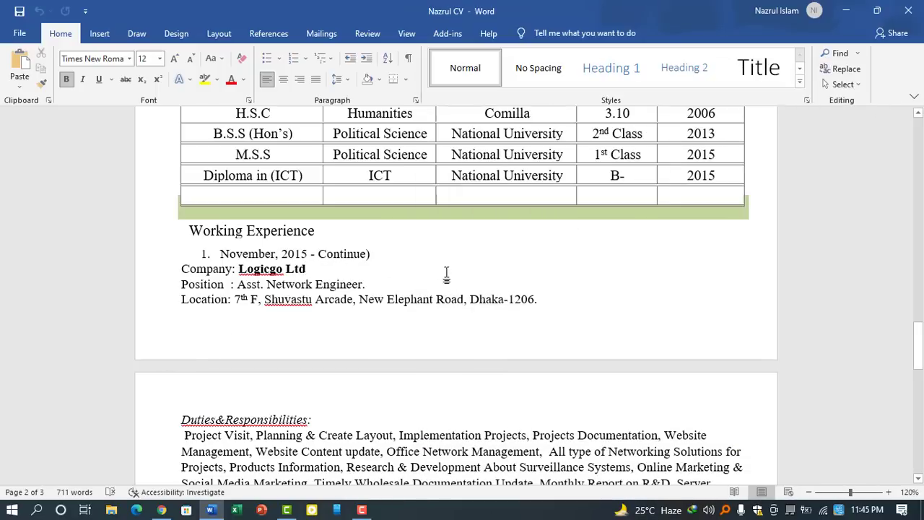
{"action": "scroll", "coordinate": [452, 277], "scroll_direction": "down", "scroll_amount": 1}
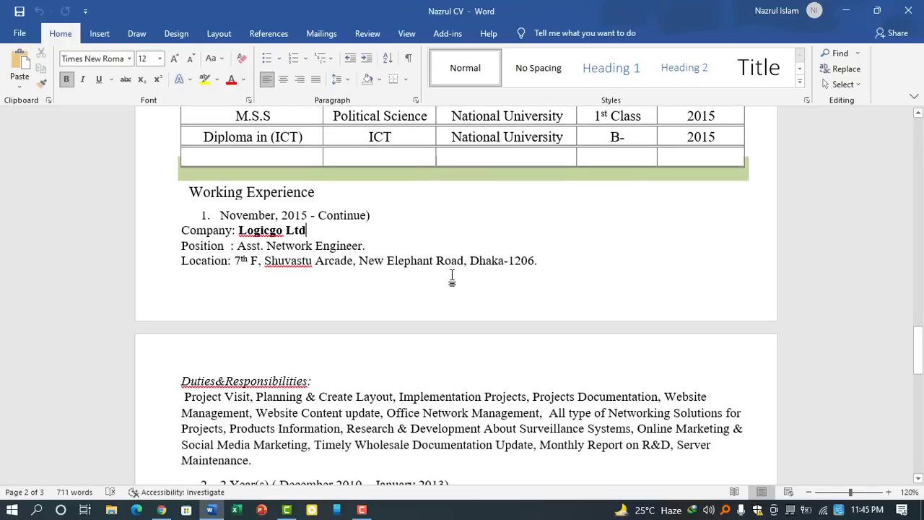
{"action": "scroll", "coordinate": [593, 277], "scroll_direction": "down", "scroll_amount": 2}
{"action": "scroll", "coordinate": [594, 278], "scroll_direction": "down", "scroll_amount": 1}
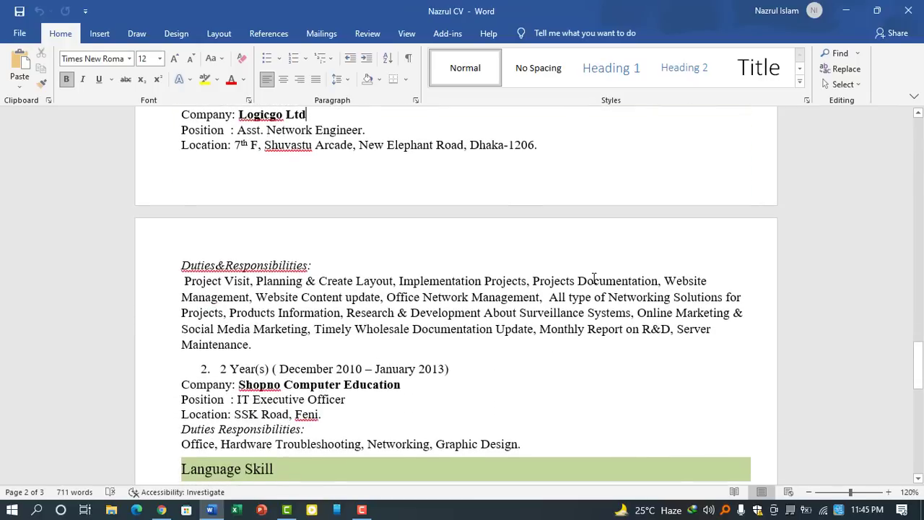
{"action": "scroll", "coordinate": [593, 278], "scroll_direction": "down", "scroll_amount": 3}
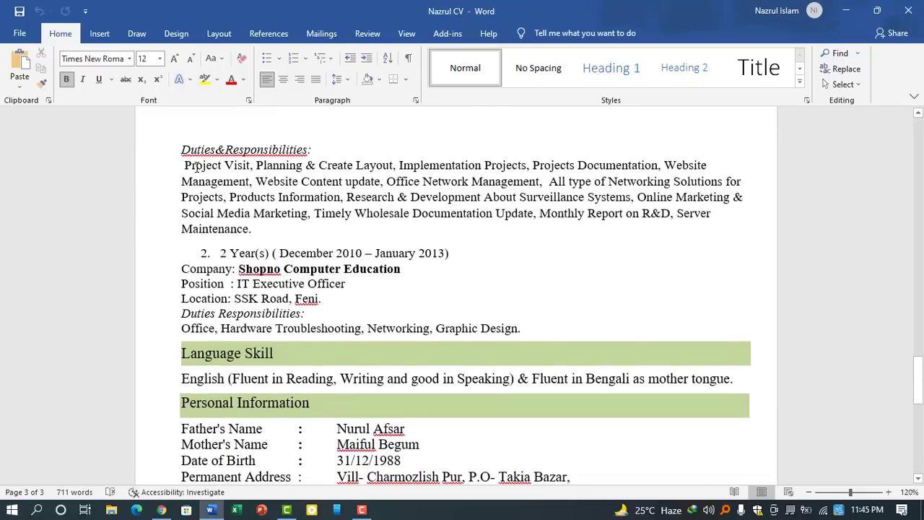
{"action": "left_click_drag", "start_coordinate": [184, 166], "coordinate": [402, 230]}
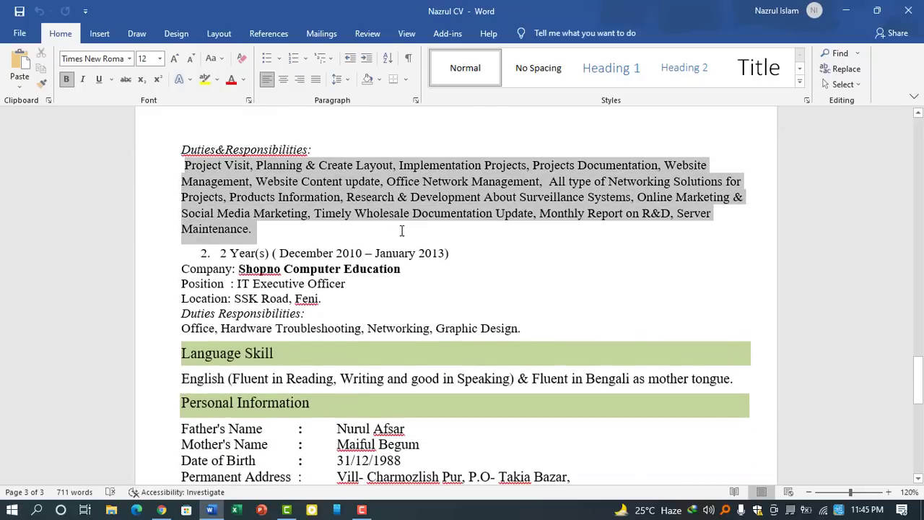
{"action": "scroll", "coordinate": [568, 272], "scroll_direction": "down", "scroll_amount": 2}
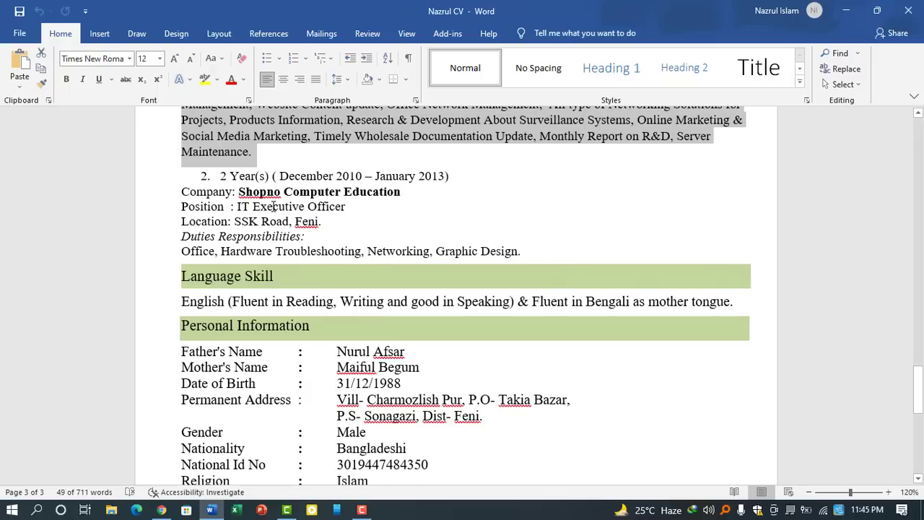
{"action": "left_click_drag", "start_coordinate": [239, 192], "coordinate": [403, 195]}
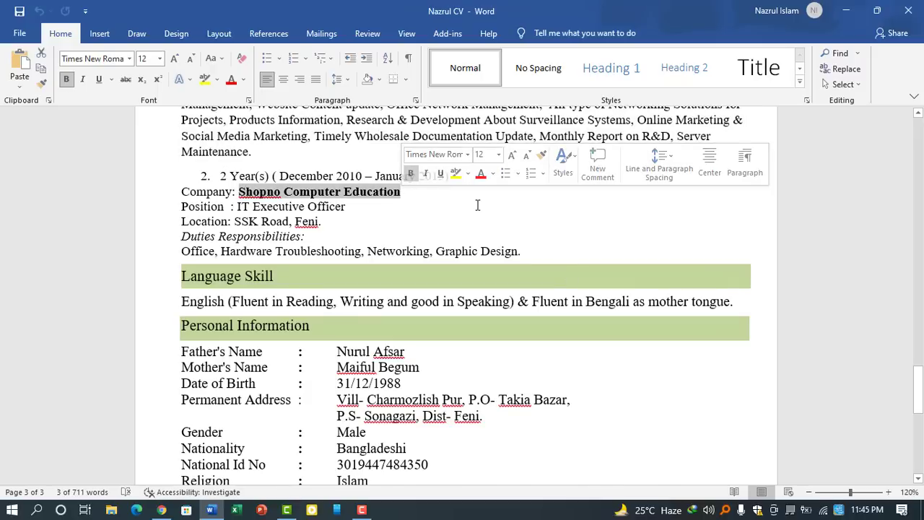
{"action": "left_click", "coordinate": [397, 219]}
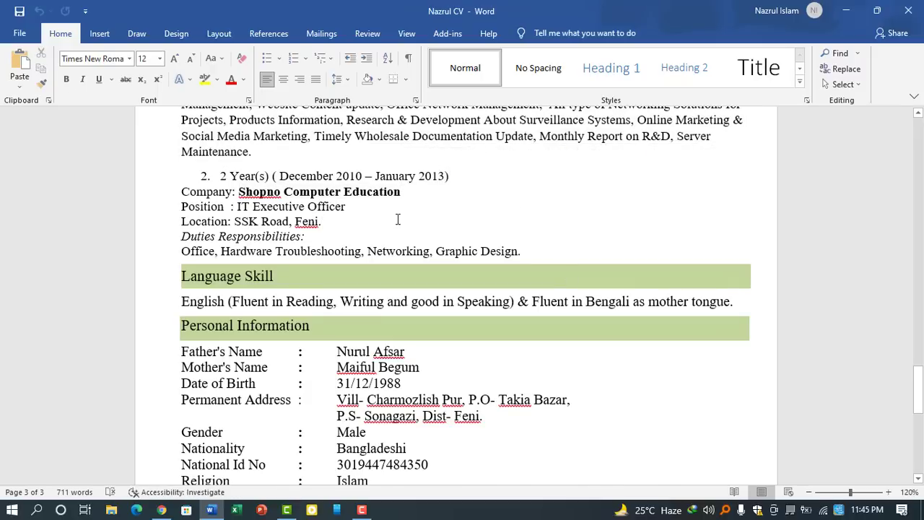
{"action": "scroll", "coordinate": [397, 219], "scroll_direction": "down", "scroll_amount": 2}
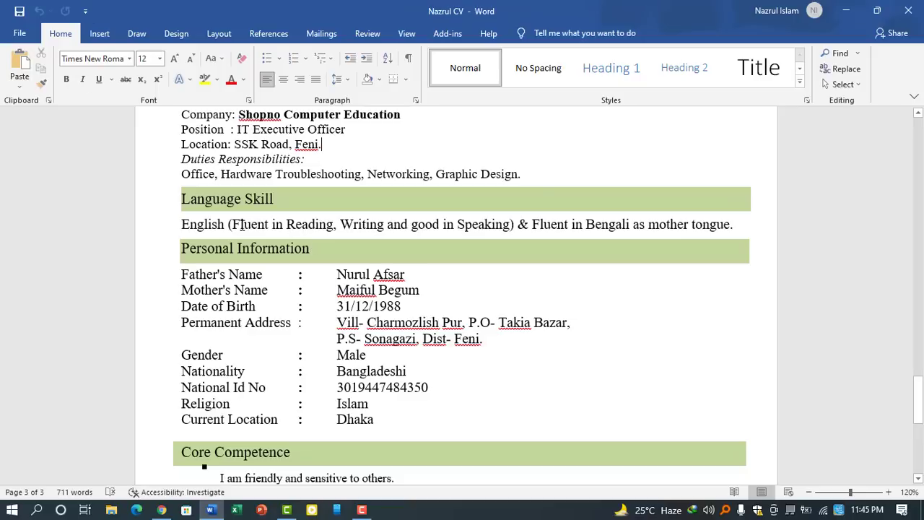
{"action": "left_click_drag", "start_coordinate": [197, 224], "coordinate": [669, 233]}
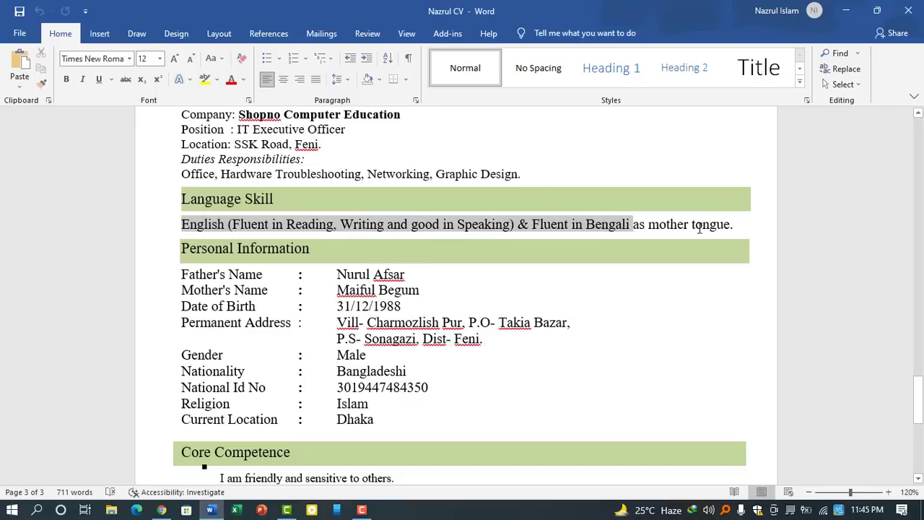
{"action": "scroll", "coordinate": [538, 314], "scroll_direction": "down", "scroll_amount": 1}
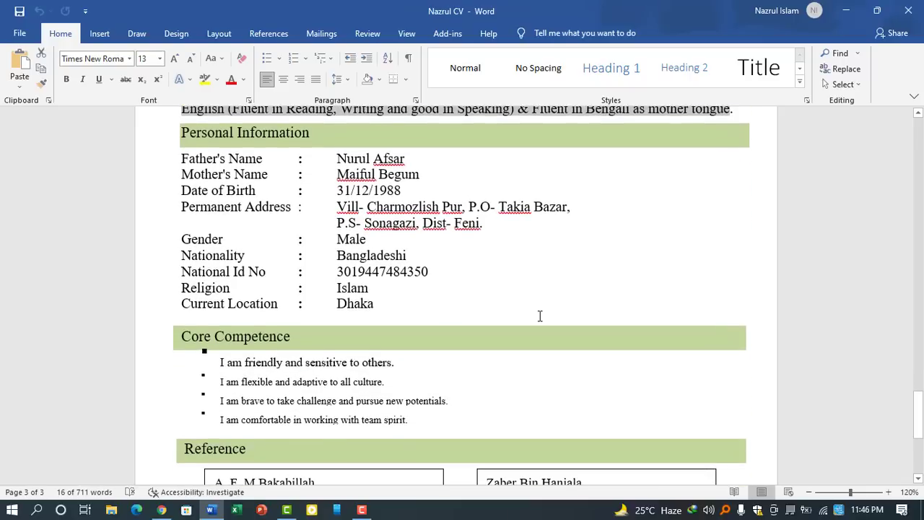
{"action": "scroll", "coordinate": [539, 315], "scroll_direction": "down", "scroll_amount": 2}
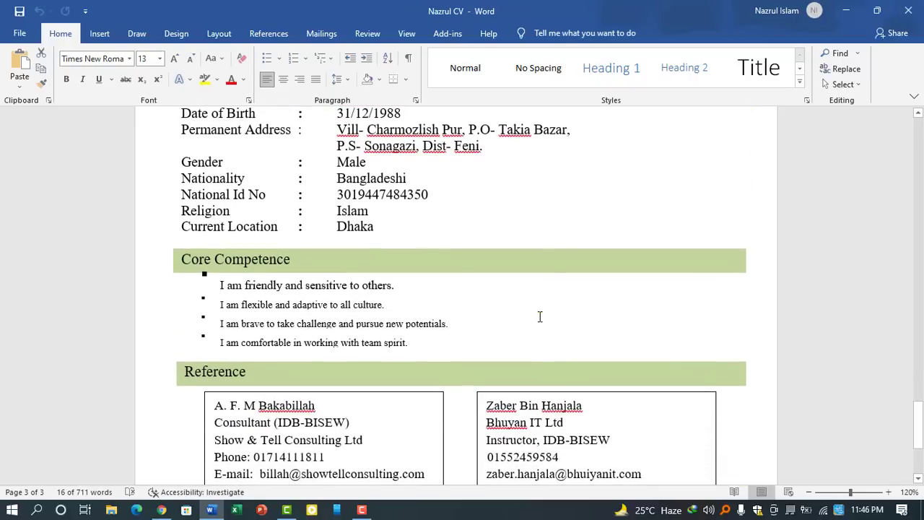
{"action": "scroll", "coordinate": [539, 316], "scroll_direction": "down", "scroll_amount": 1}
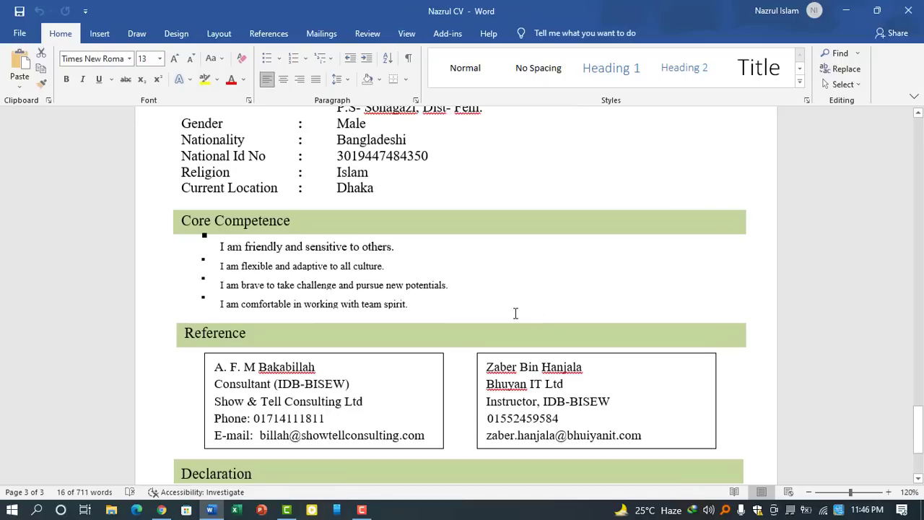
{"action": "scroll", "coordinate": [429, 301], "scroll_direction": "down", "scroll_amount": 2}
{"action": "scroll", "coordinate": [252, 231], "scroll_direction": "up", "scroll_amount": 2}
{"action": "scroll", "coordinate": [252, 231], "scroll_direction": "up", "scroll_amount": 1}
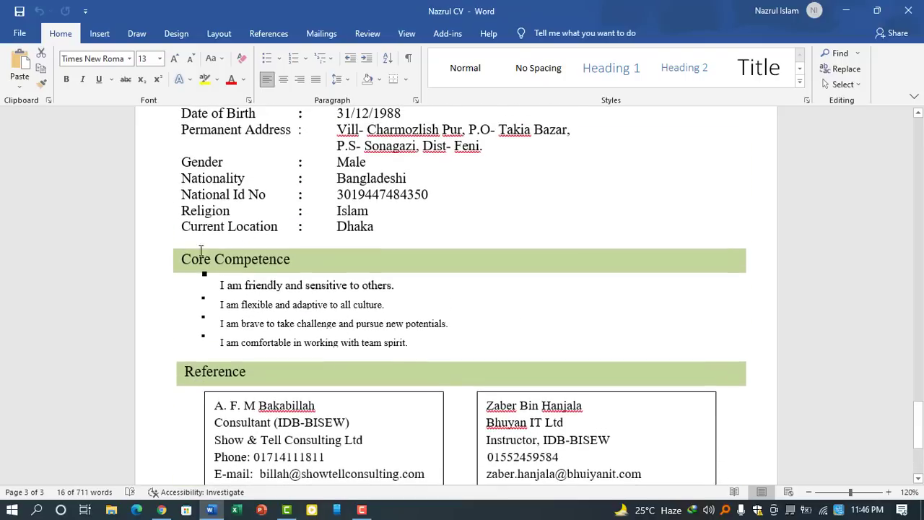
{"action": "mouse_move", "coordinate": [181, 258]}
{"action": "left_mouse_down"}
{"action": "mouse_move", "coordinate": [483, 340]}
{"action": "mouse_move", "coordinate": [220, 289]}
{"action": "mouse_move", "coordinate": [175, 265]}
{"action": "left_mouse_up"}
{"action": "left_click", "coordinate": [470, 343]}
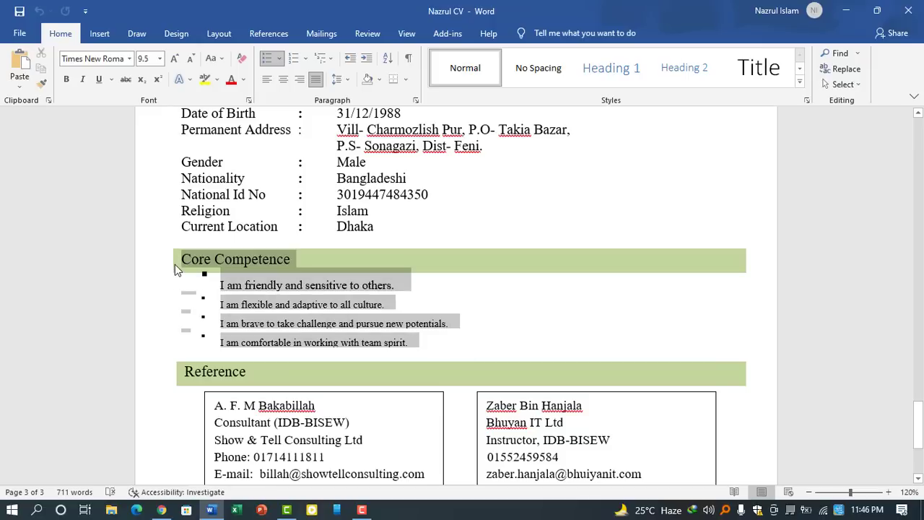
{"action": "left_click", "coordinate": [639, 371]}
{"action": "scroll", "coordinate": [551, 326], "scroll_direction": "down", "scroll_amount": 2}
{"action": "scroll", "coordinate": [551, 326], "scroll_direction": "down", "scroll_amount": 2}
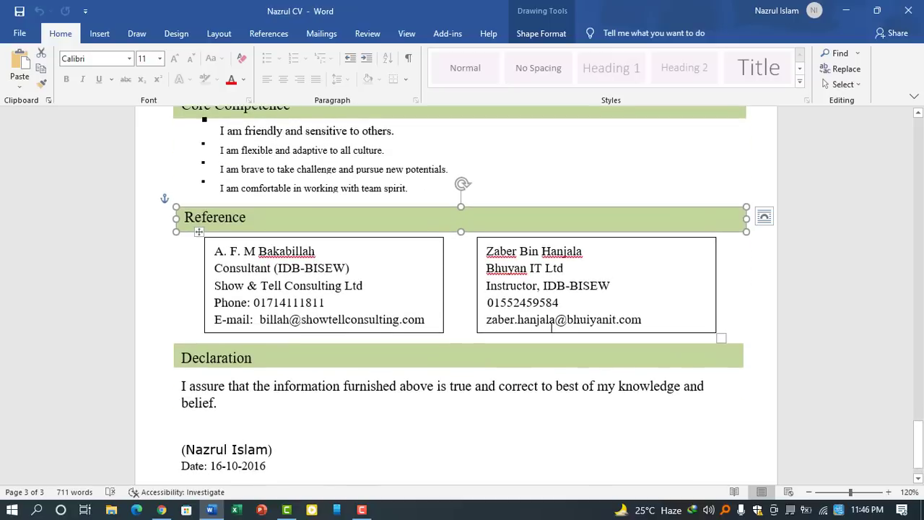
{"action": "scroll", "coordinate": [517, 341], "scroll_direction": "down", "scroll_amount": 1}
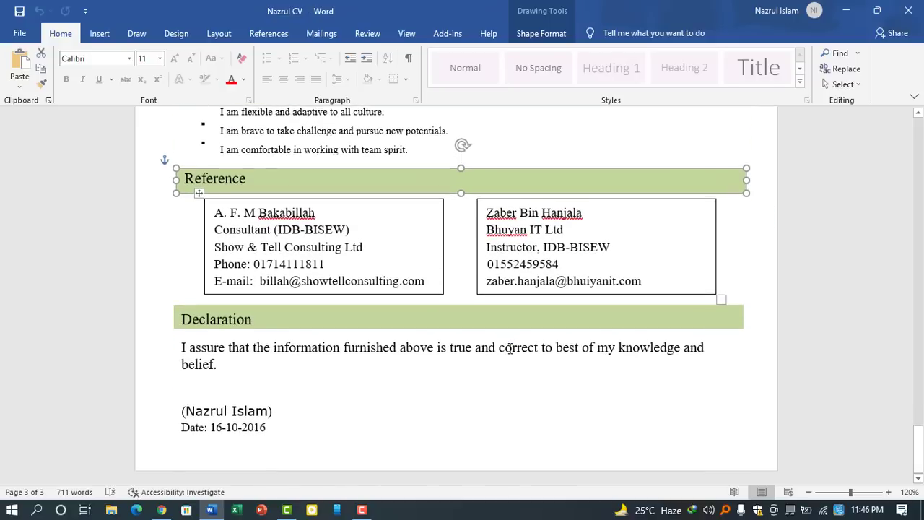
{"action": "scroll", "coordinate": [510, 348], "scroll_direction": "up", "scroll_amount": 2}
{"action": "scroll", "coordinate": [509, 348], "scroll_direction": "up", "scroll_amount": 1}
{"action": "scroll", "coordinate": [509, 348], "scroll_direction": "down", "scroll_amount": 3}
{"action": "scroll", "coordinate": [509, 348], "scroll_direction": "up", "scroll_amount": 2}
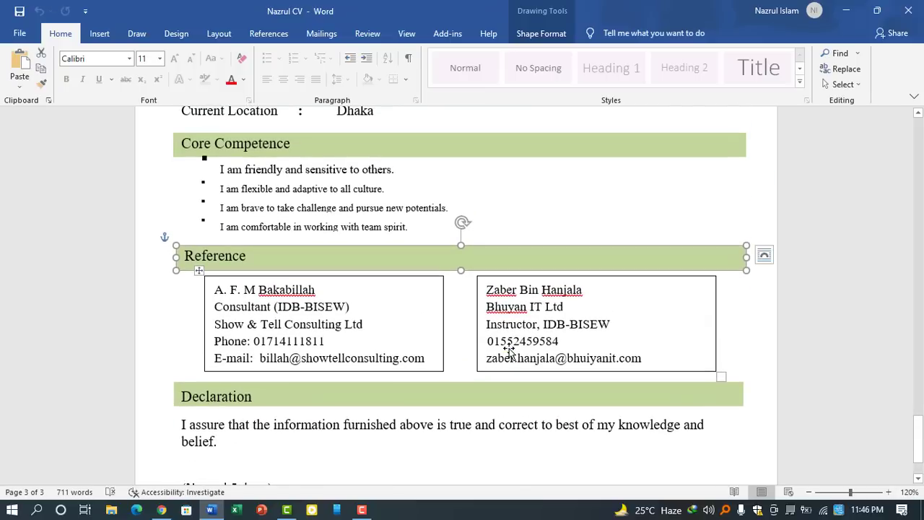
{"action": "scroll", "coordinate": [508, 349], "scroll_direction": "down", "scroll_amount": 2}
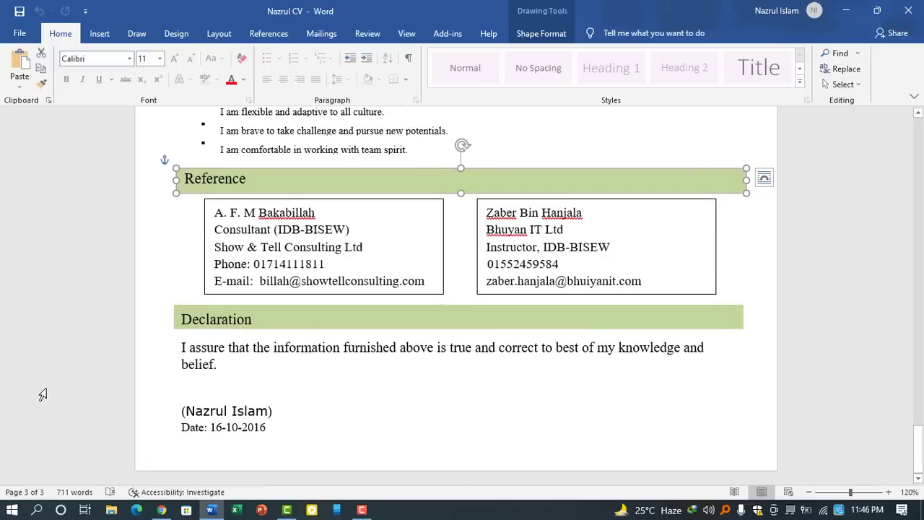
{"action": "left_click", "coordinate": [205, 392]}
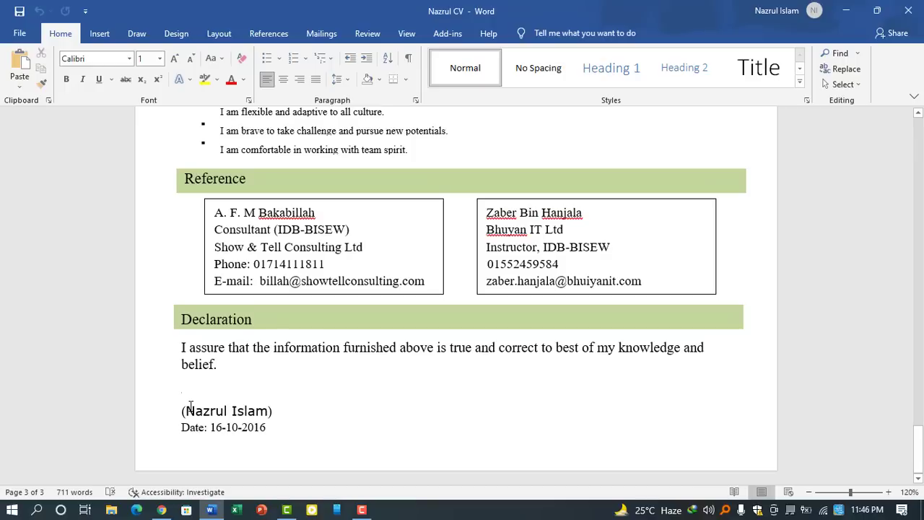
{"action": "scroll", "coordinate": [191, 405], "scroll_direction": "up", "scroll_amount": 3}
{"action": "scroll", "coordinate": [190, 405], "scroll_direction": "up", "scroll_amount": 3}
{"action": "scroll", "coordinate": [190, 405], "scroll_direction": "up", "scroll_amount": 5}
{"action": "scroll", "coordinate": [190, 406], "scroll_direction": "up", "scroll_amount": 5}
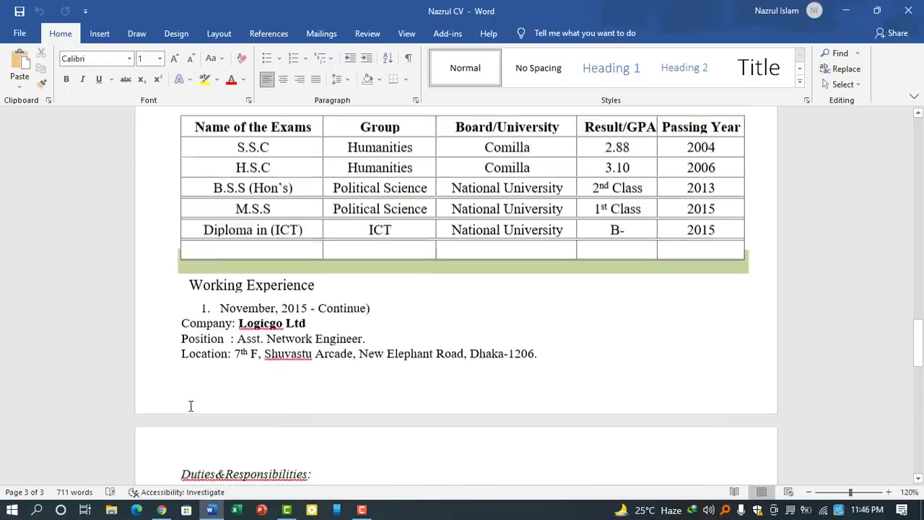
{"action": "scroll", "coordinate": [191, 406], "scroll_direction": "up", "scroll_amount": 5}
{"action": "scroll", "coordinate": [190, 406], "scroll_direction": "up", "scroll_amount": 5}
{"action": "scroll", "coordinate": [191, 406], "scroll_direction": "up", "scroll_amount": 3}
{"action": "scroll", "coordinate": [190, 405], "scroll_direction": "up", "scroll_amount": 5}
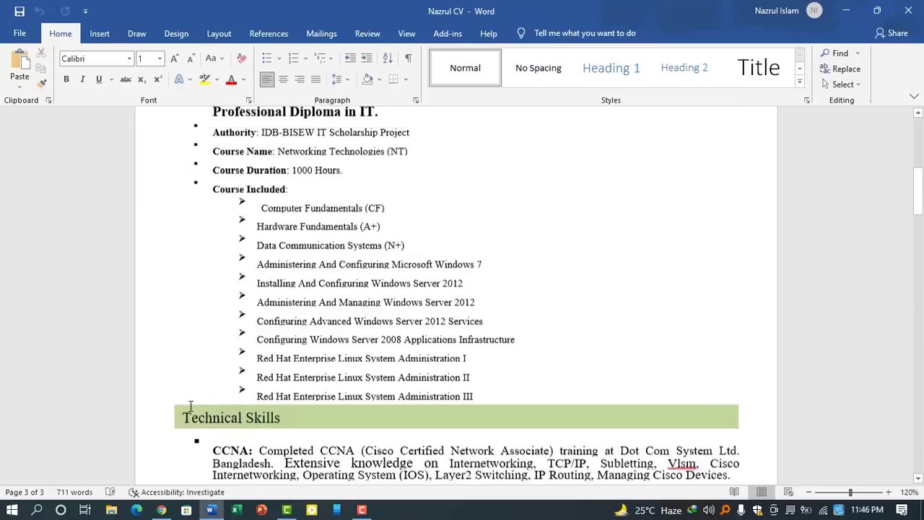
{"action": "scroll", "coordinate": [190, 406], "scroll_direction": "up", "scroll_amount": 3}
{"action": "scroll", "coordinate": [191, 406], "scroll_direction": "up", "scroll_amount": 5}
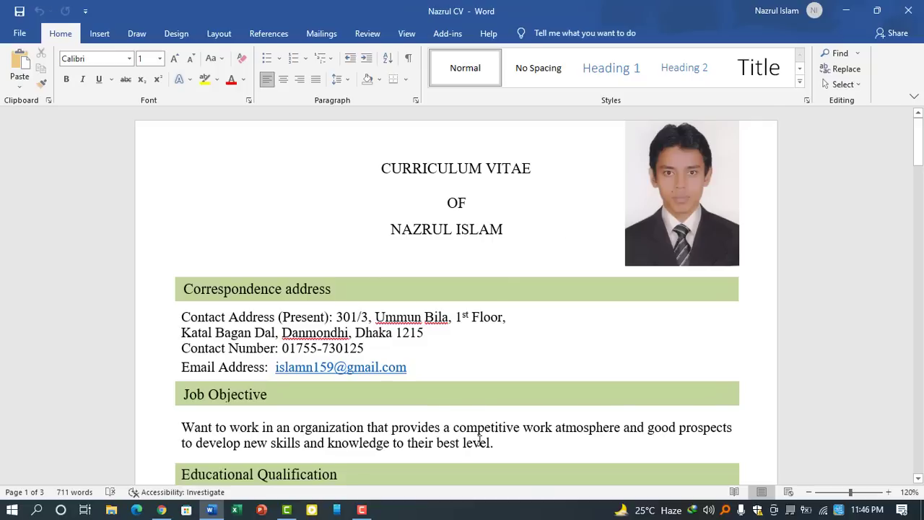
{"action": "scroll", "coordinate": [469, 444], "scroll_direction": "down", "scroll_amount": 5}
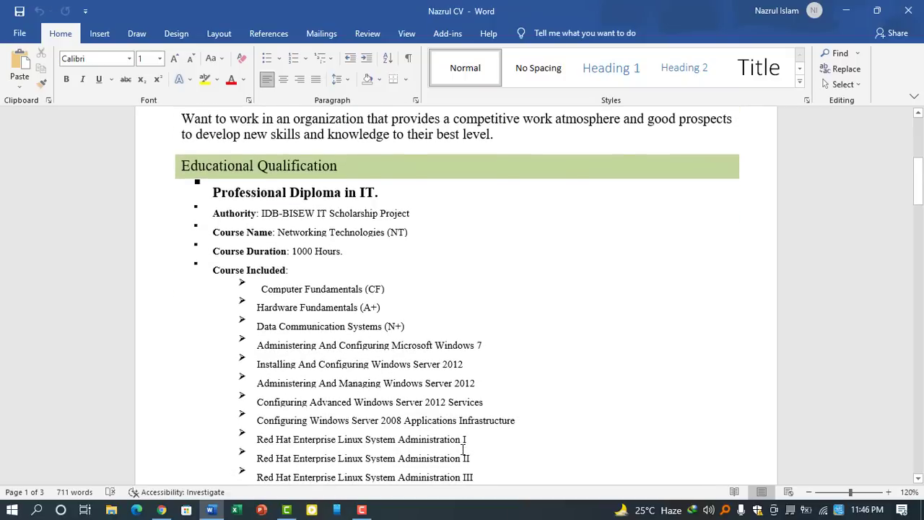
{"action": "scroll", "coordinate": [463, 449], "scroll_direction": "down", "scroll_amount": 3}
{"action": "scroll", "coordinate": [462, 449], "scroll_direction": "down", "scroll_amount": 2}
{"action": "scroll", "coordinate": [463, 449], "scroll_direction": "down", "scroll_amount": 1}
{"action": "scroll", "coordinate": [461, 456], "scroll_direction": "down", "scroll_amount": 5}
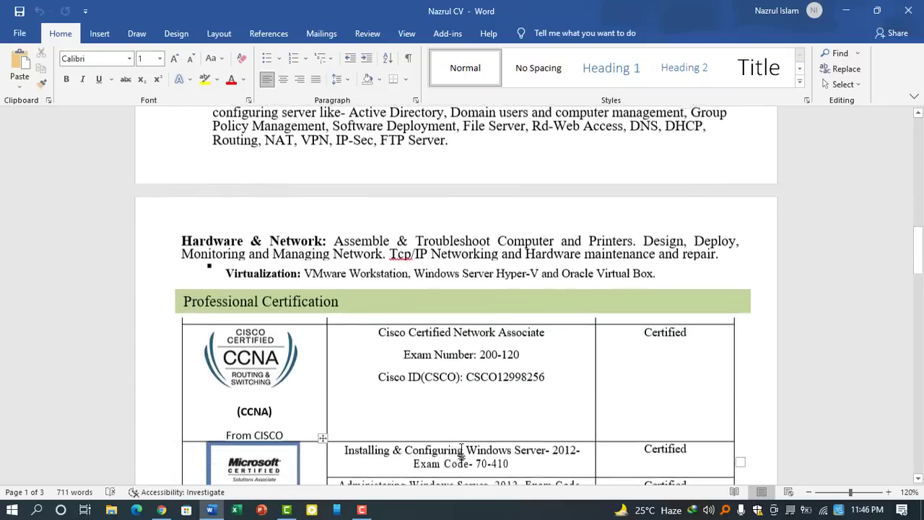
{"action": "scroll", "coordinate": [461, 456], "scroll_direction": "down", "scroll_amount": 2}
{"action": "scroll", "coordinate": [462, 450], "scroll_direction": "down", "scroll_amount": 1}
{"action": "scroll", "coordinate": [463, 448], "scroll_direction": "down", "scroll_amount": 4}
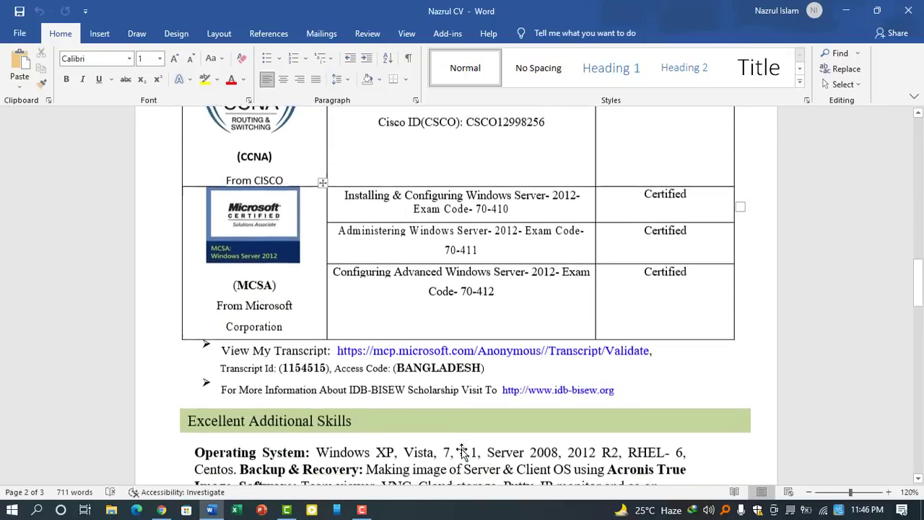
{"action": "scroll", "coordinate": [463, 449], "scroll_direction": "down", "scroll_amount": 2}
{"action": "scroll", "coordinate": [463, 449], "scroll_direction": "down", "scroll_amount": 2}
{"action": "scroll", "coordinate": [462, 449], "scroll_direction": "down", "scroll_amount": 3}
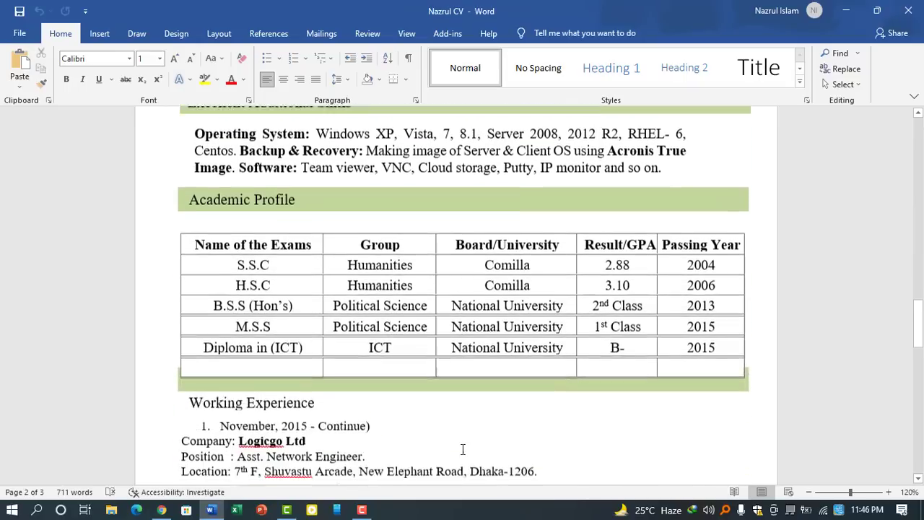
{"action": "scroll", "coordinate": [463, 449], "scroll_direction": "up", "scroll_amount": 4}
{"action": "scroll", "coordinate": [462, 447], "scroll_direction": "up", "scroll_amount": 2}
{"action": "scroll", "coordinate": [462, 446], "scroll_direction": "up", "scroll_amount": 2}
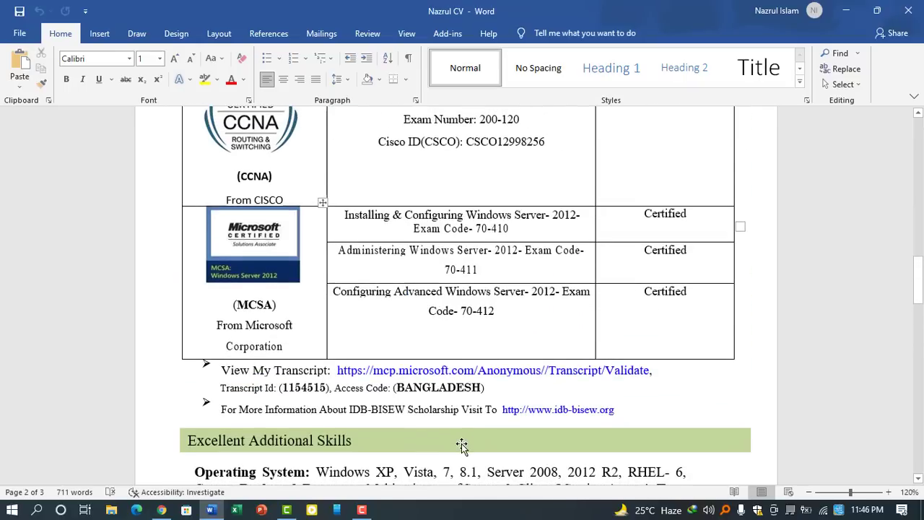
{"action": "scroll", "coordinate": [462, 445], "scroll_direction": "down", "scroll_amount": 1}
{"action": "scroll", "coordinate": [462, 446], "scroll_direction": "up", "scroll_amount": 5}
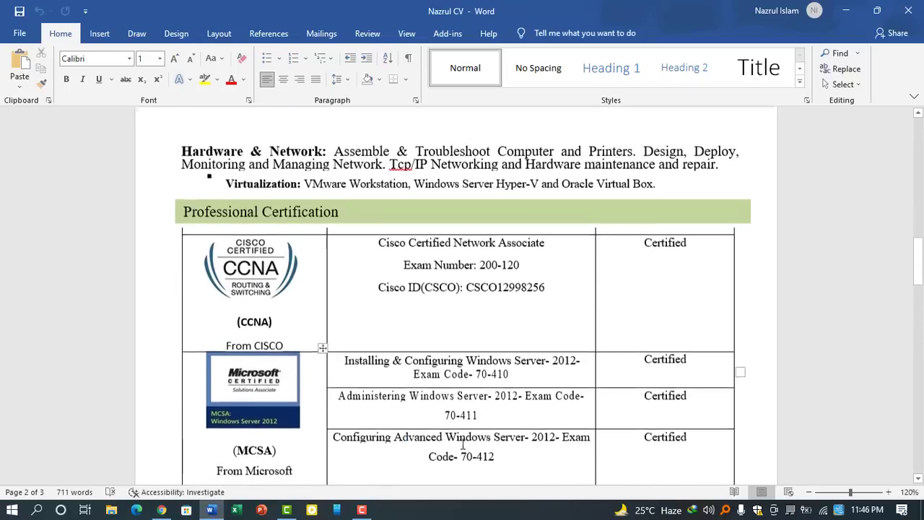
{"action": "scroll", "coordinate": [463, 445], "scroll_direction": "up", "scroll_amount": 4}
{"action": "scroll", "coordinate": [463, 444], "scroll_direction": "up", "scroll_amount": 5}
{"action": "scroll", "coordinate": [463, 444], "scroll_direction": "up", "scroll_amount": 1}
{"action": "scroll", "coordinate": [463, 444], "scroll_direction": "up", "scroll_amount": 2}
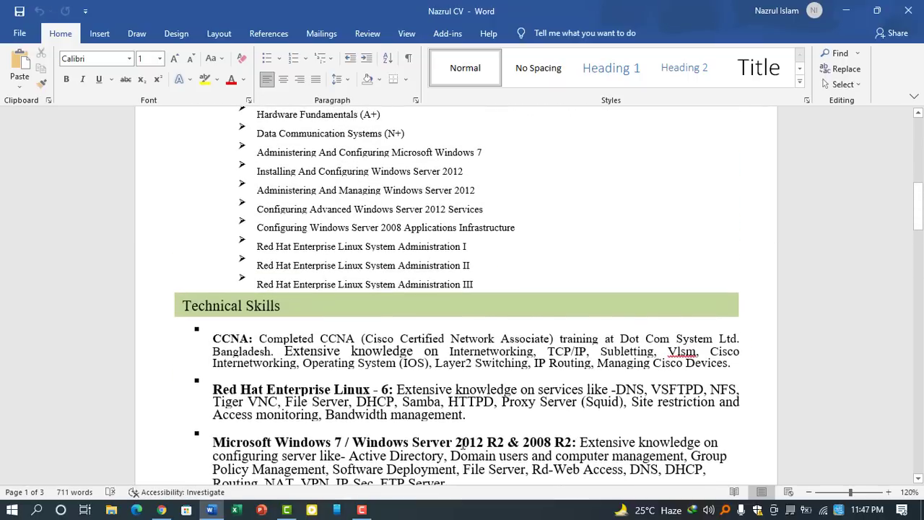
{"action": "scroll", "coordinate": [463, 444], "scroll_direction": "up", "scroll_amount": 1}
{"action": "scroll", "coordinate": [462, 444], "scroll_direction": "up", "scroll_amount": 4}
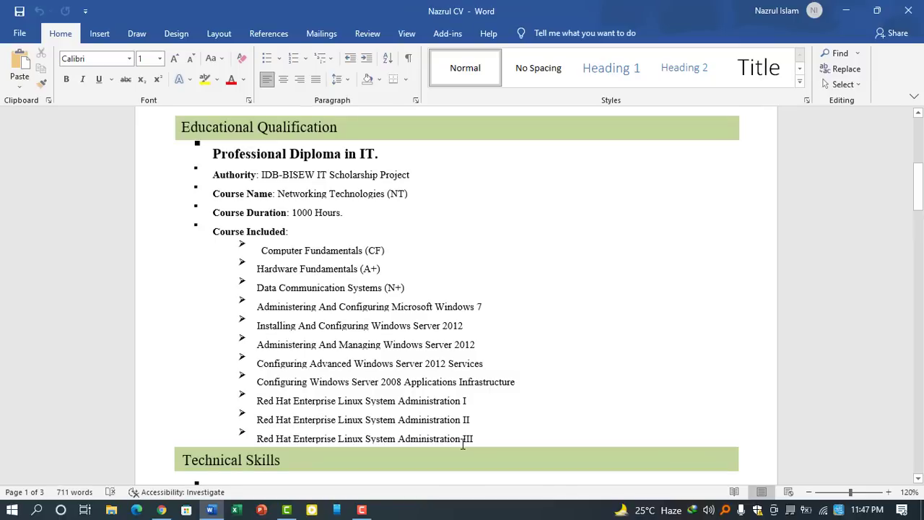
{"action": "scroll", "coordinate": [463, 444], "scroll_direction": "down", "scroll_amount": 1}
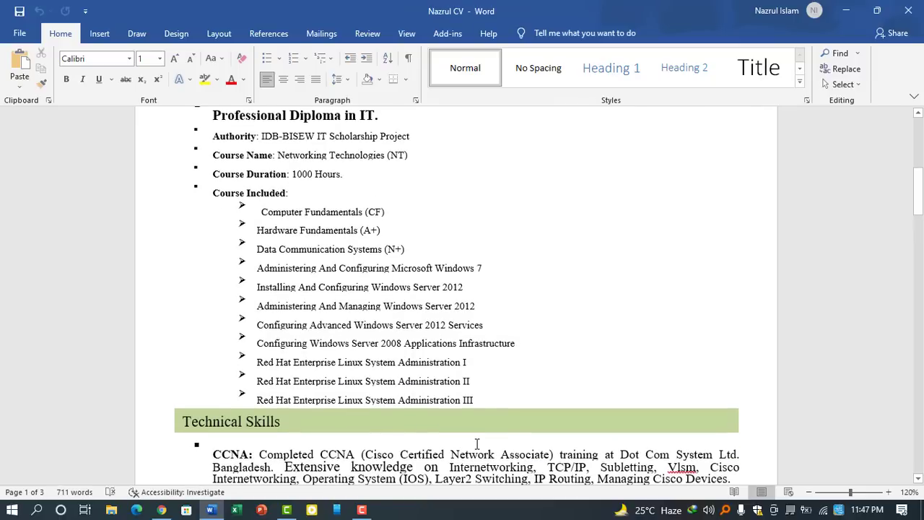
{"action": "scroll", "coordinate": [481, 439], "scroll_direction": "up", "scroll_amount": 2}
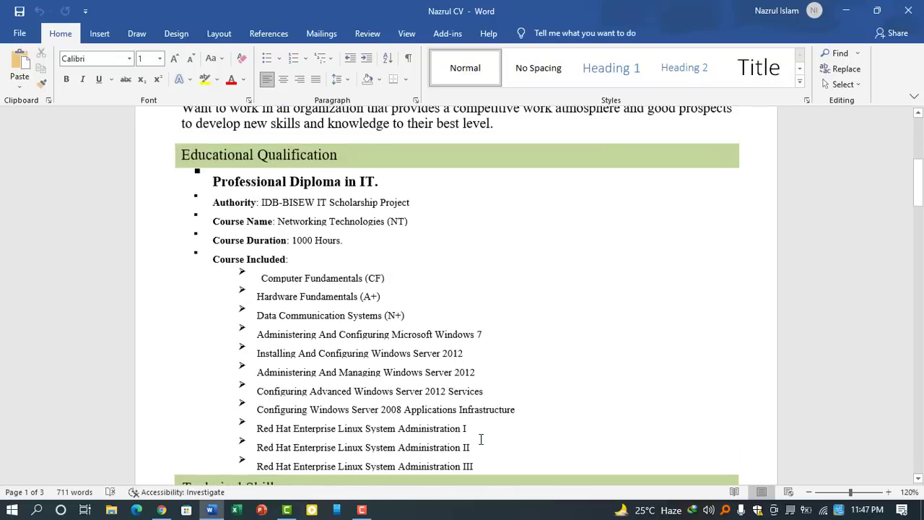
{"action": "scroll", "coordinate": [480, 439], "scroll_direction": "up", "scroll_amount": 3}
{"action": "scroll", "coordinate": [481, 439], "scroll_direction": "up", "scroll_amount": 2}
{"action": "scroll", "coordinate": [481, 439], "scroll_direction": "down", "scroll_amount": 5}
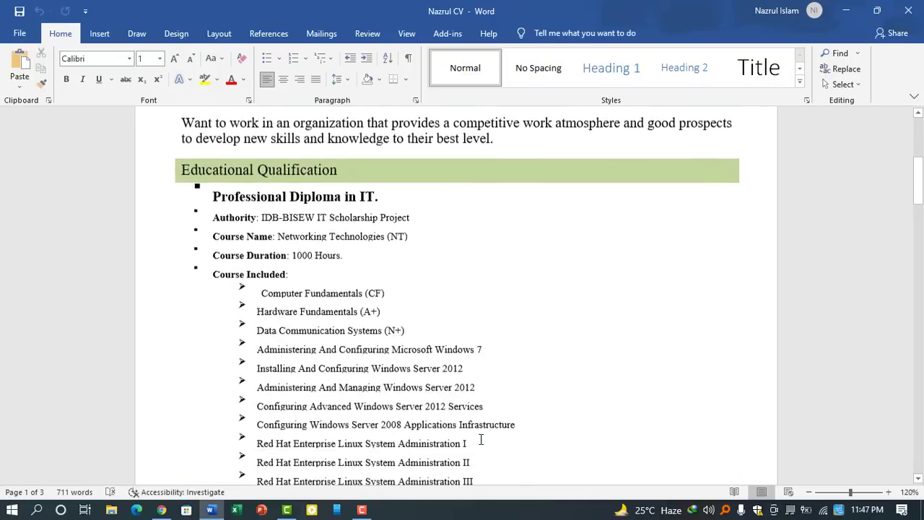
{"action": "scroll", "coordinate": [481, 439], "scroll_direction": "down", "scroll_amount": 4}
{"action": "scroll", "coordinate": [481, 439], "scroll_direction": "down", "scroll_amount": 6}
{"action": "scroll", "coordinate": [481, 439], "scroll_direction": "down", "scroll_amount": 2}
{"action": "scroll", "coordinate": [481, 439], "scroll_direction": "down", "scroll_amount": 3}
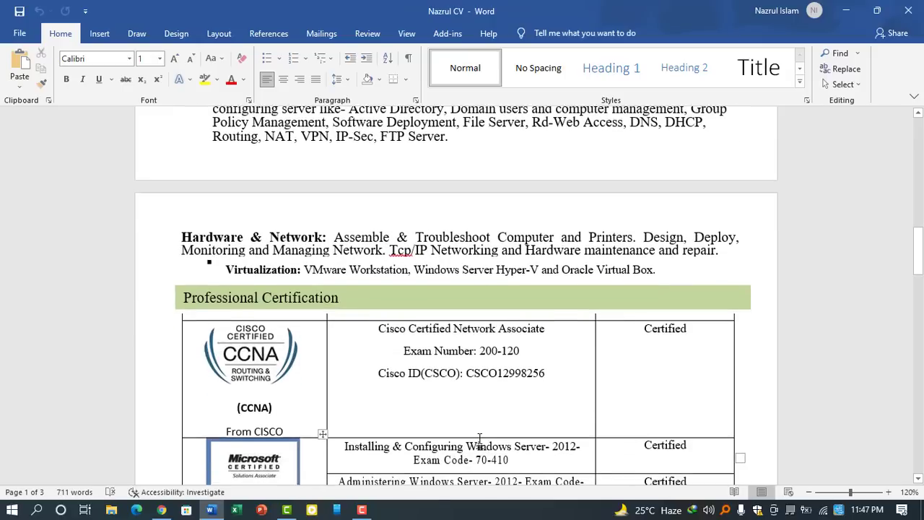
{"action": "scroll", "coordinate": [481, 439], "scroll_direction": "down", "scroll_amount": 5}
{"action": "scroll", "coordinate": [481, 439], "scroll_direction": "down", "scroll_amount": 5}
{"action": "scroll", "coordinate": [481, 439], "scroll_direction": "down", "scroll_amount": 6}
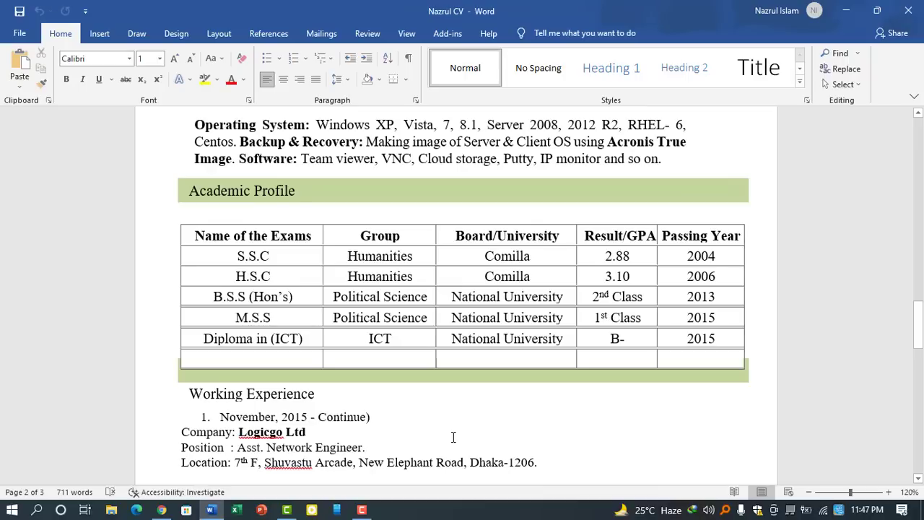
{"action": "scroll", "coordinate": [412, 443], "scroll_direction": "up", "scroll_amount": 5}
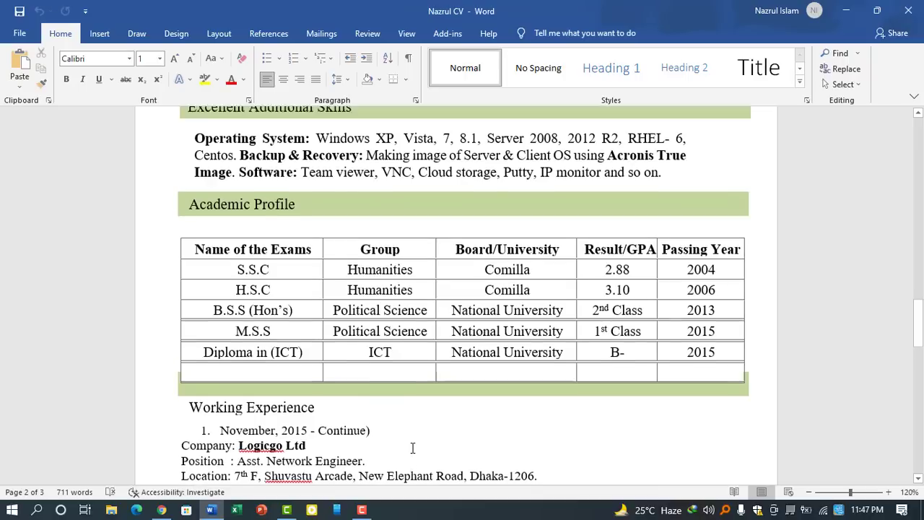
{"action": "scroll", "coordinate": [412, 444], "scroll_direction": "up", "scroll_amount": 5}
{"action": "scroll", "coordinate": [412, 448], "scroll_direction": "up", "scroll_amount": 3}
{"action": "scroll", "coordinate": [412, 447], "scroll_direction": "up", "scroll_amount": 2}
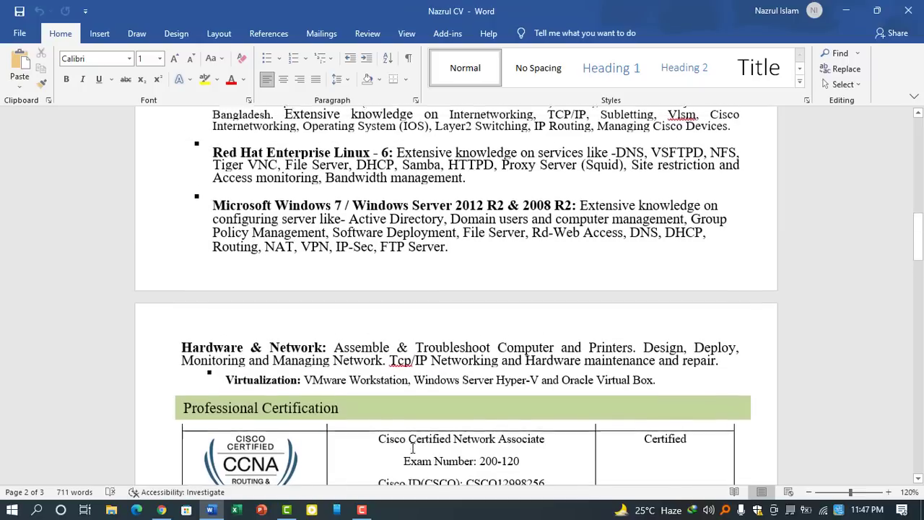
{"action": "scroll", "coordinate": [412, 448], "scroll_direction": "up", "scroll_amount": 3}
{"action": "scroll", "coordinate": [412, 448], "scroll_direction": "up", "scroll_amount": 1}
{"action": "scroll", "coordinate": [412, 449], "scroll_direction": "up", "scroll_amount": 3}
{"action": "scroll", "coordinate": [412, 448], "scroll_direction": "up", "scroll_amount": 4}
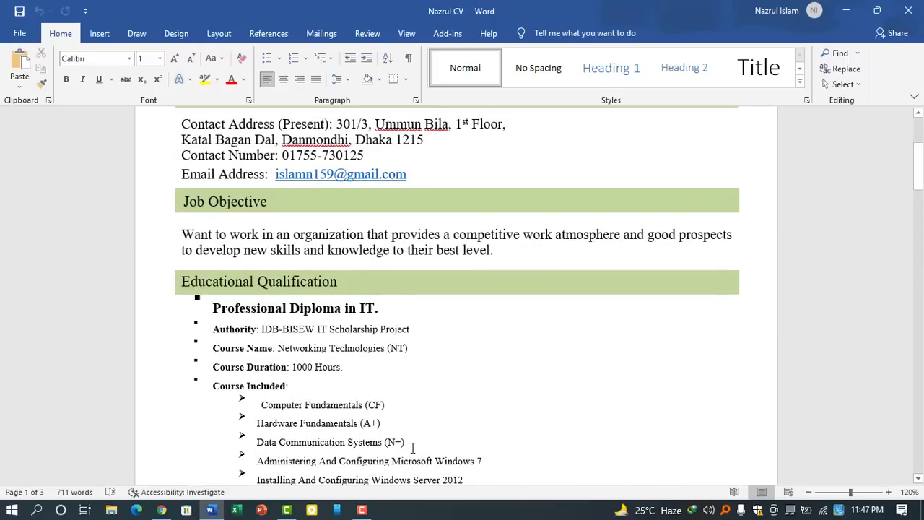
{"action": "scroll", "coordinate": [412, 447], "scroll_direction": "down", "scroll_amount": 1}
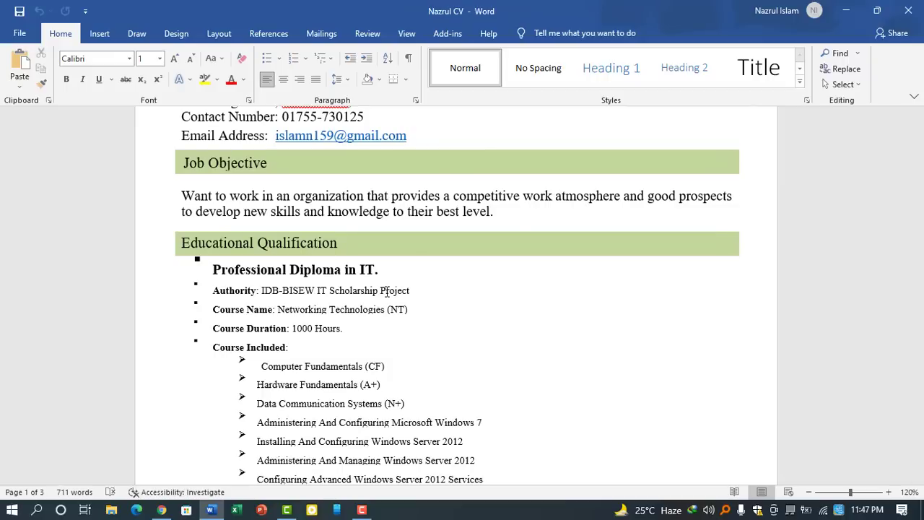
{"action": "scroll", "coordinate": [386, 290], "scroll_direction": "down", "scroll_amount": 7}
{"action": "scroll", "coordinate": [372, 291], "scroll_direction": "down", "scroll_amount": 4}
{"action": "scroll", "coordinate": [357, 290], "scroll_direction": "down", "scroll_amount": 5}
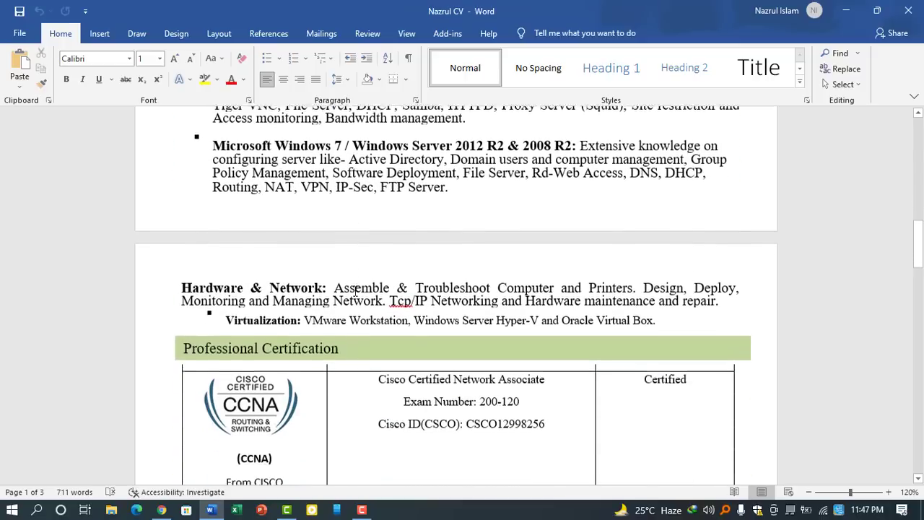
{"action": "scroll", "coordinate": [355, 291], "scroll_direction": "down", "scroll_amount": 3}
{"action": "scroll", "coordinate": [364, 289], "scroll_direction": "up", "scroll_amount": 3}
{"action": "scroll", "coordinate": [371, 286], "scroll_direction": "up", "scroll_amount": 5}
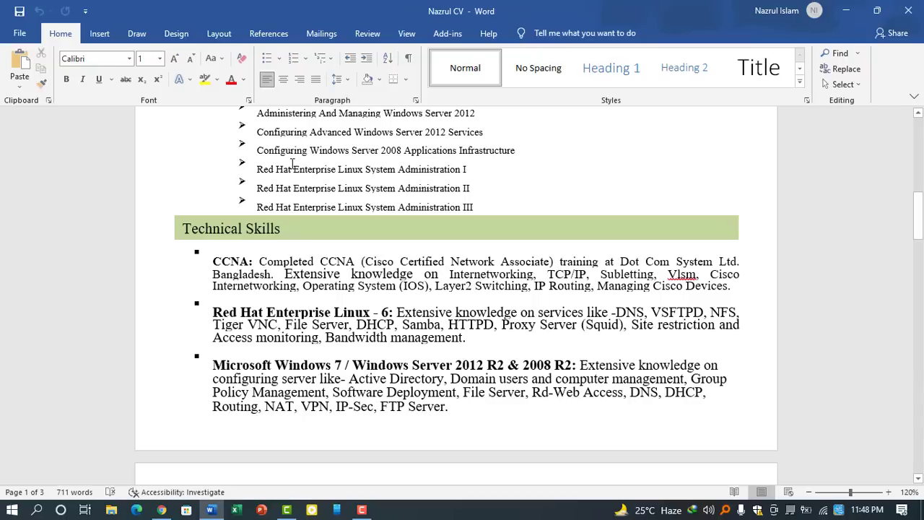
{"action": "scroll", "coordinate": [293, 162], "scroll_direction": "up", "scroll_amount": 5}
{"action": "scroll", "coordinate": [293, 163], "scroll_direction": "up", "scroll_amount": 5}
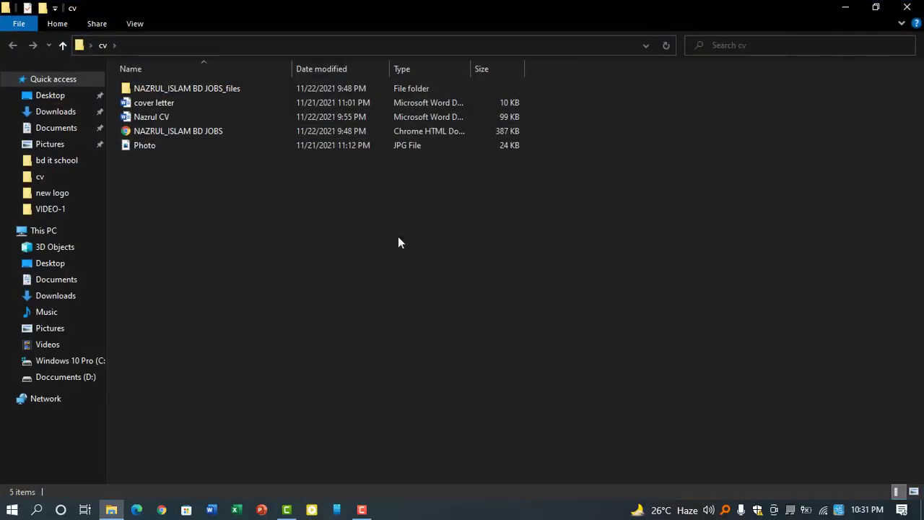
Create a new Word document named 'cv NEW' in the cv folder and open it.
{"action": "right_click", "coordinate": [368, 231]}
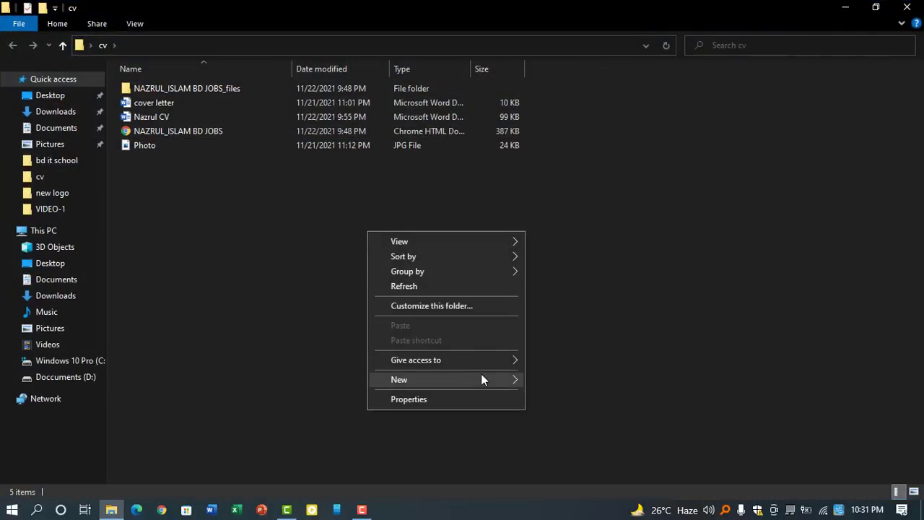
{"action": "mouse_move", "coordinate": [481, 373]}
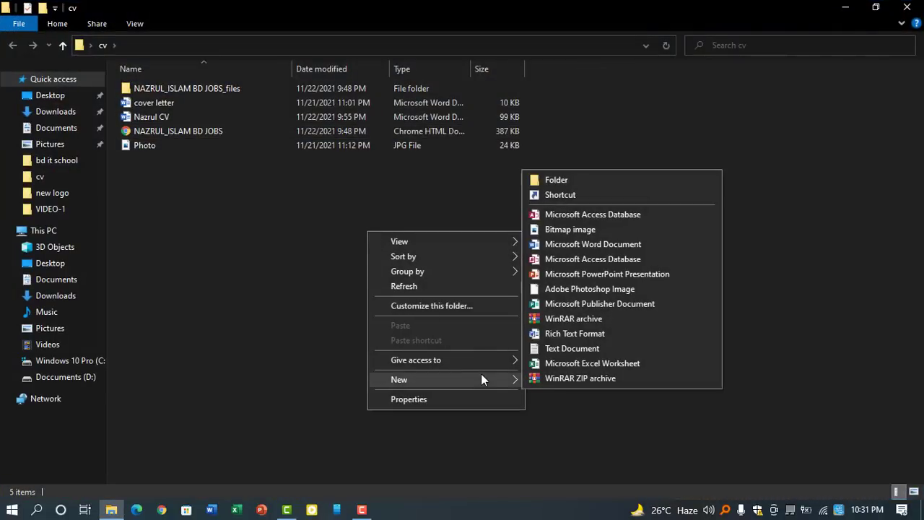
{"action": "left_click", "coordinate": [562, 247]}
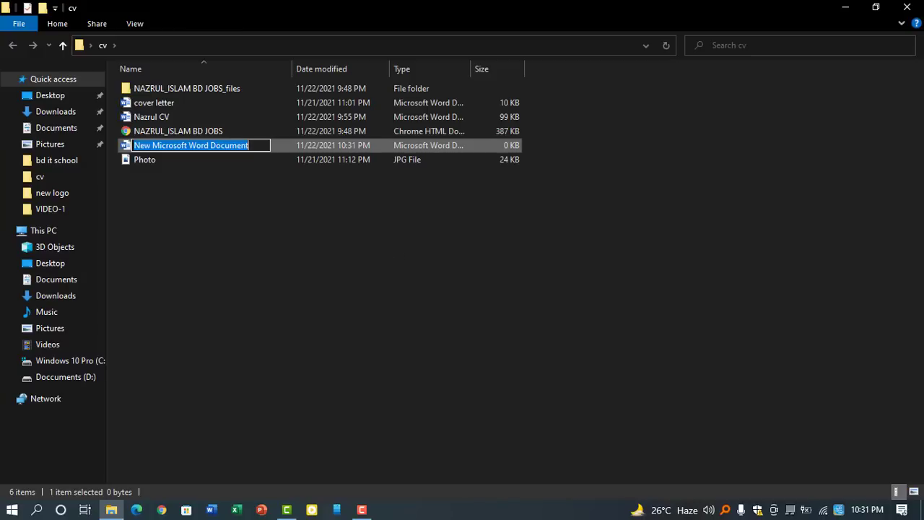
{"action": "type", "text": "cv "}
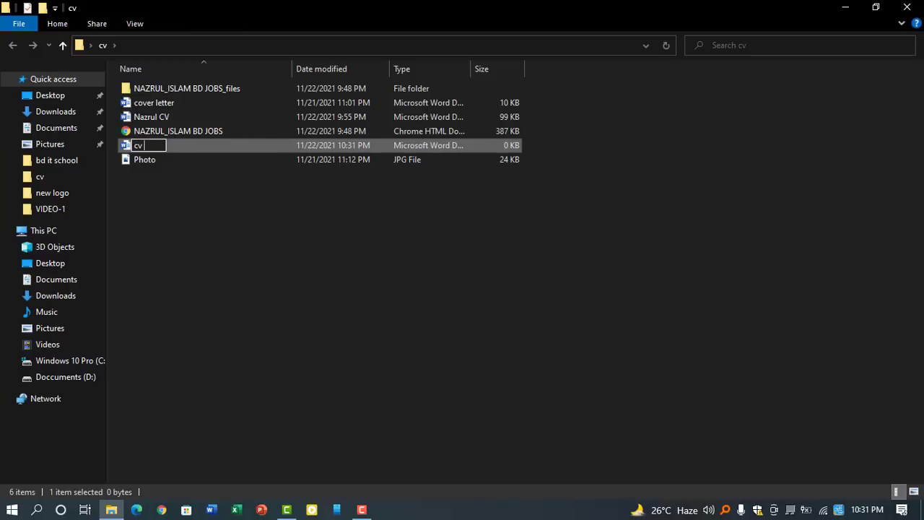
{"action": "type", "text": "N"}
{"action": "type", "text": "EW"}
{"action": "key", "text": "Return"}
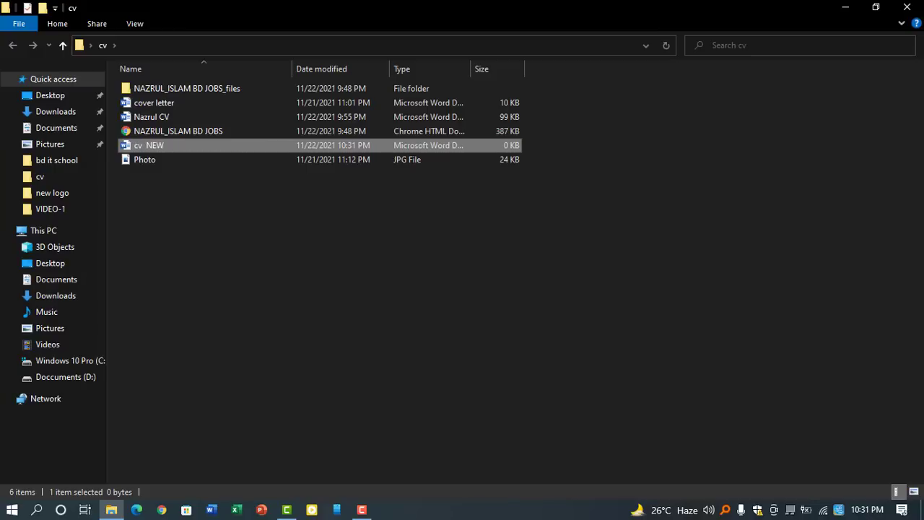
{"action": "key", "text": "Return"}
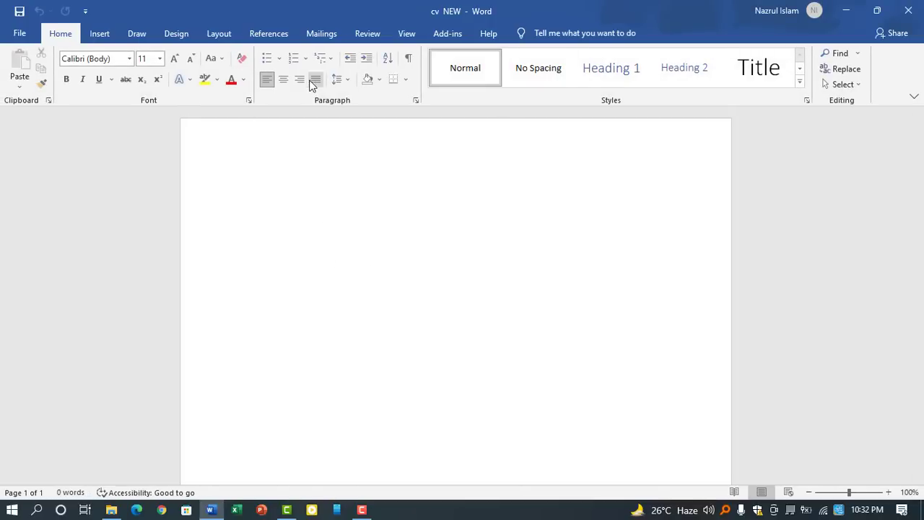
Apply Narrow 0.5-inch margins to cv NEW, then minimize its window.
{"action": "left_click", "coordinate": [221, 34]}
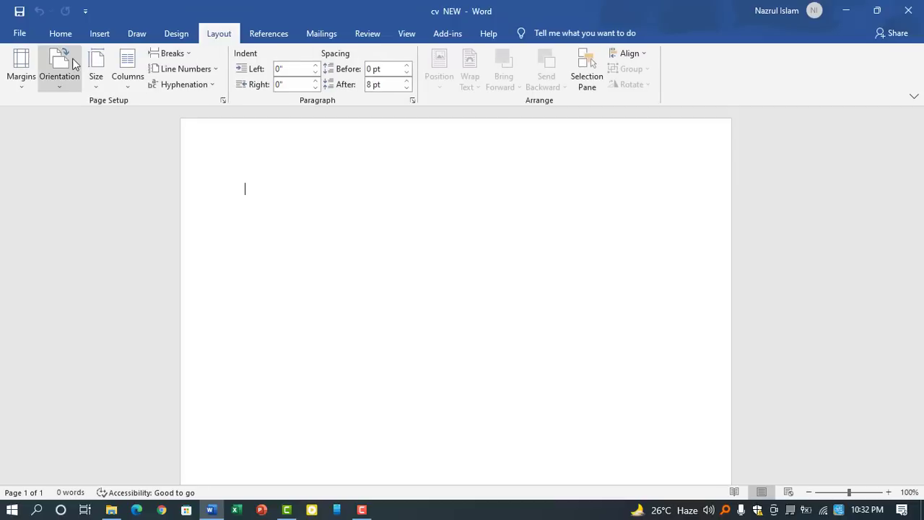
{"action": "left_click", "coordinate": [25, 78]}
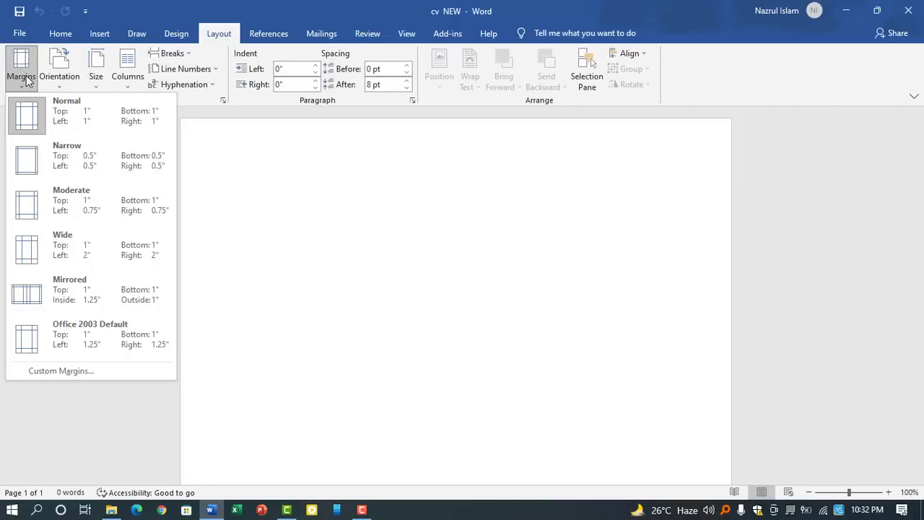
{"action": "left_click", "coordinate": [12, 168]}
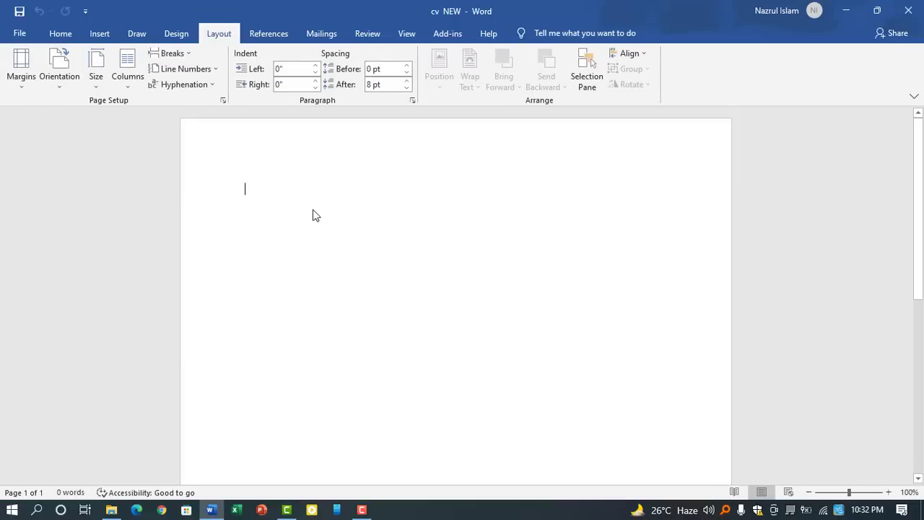
{"action": "left_click", "coordinate": [846, 10]}
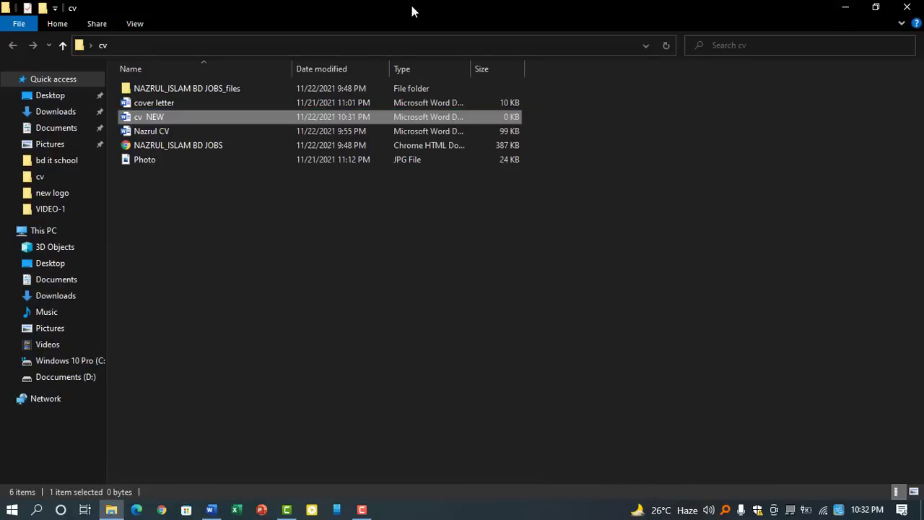
Open the existing CV document in Word from the cv folder.
{"action": "left_click", "coordinate": [156, 134]}
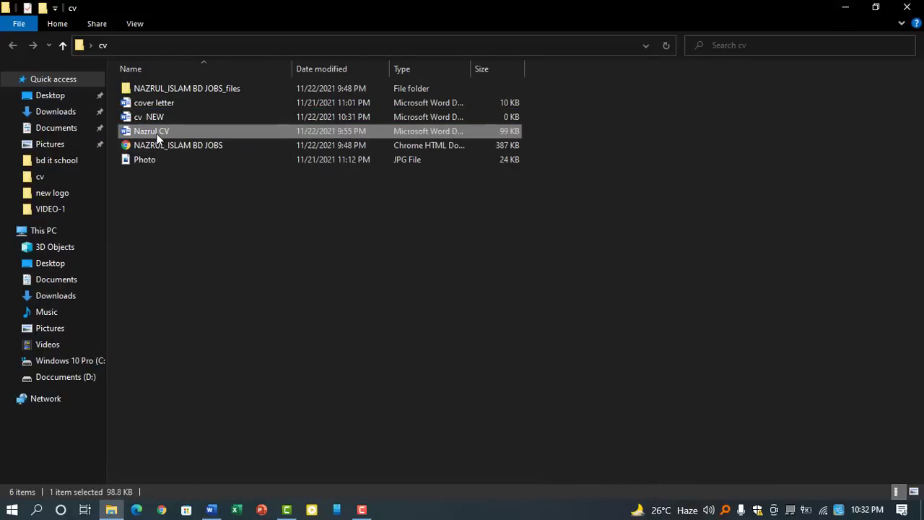
{"action": "right_click", "coordinate": [159, 135]}
{"action": "left_click", "coordinate": [184, 143]}
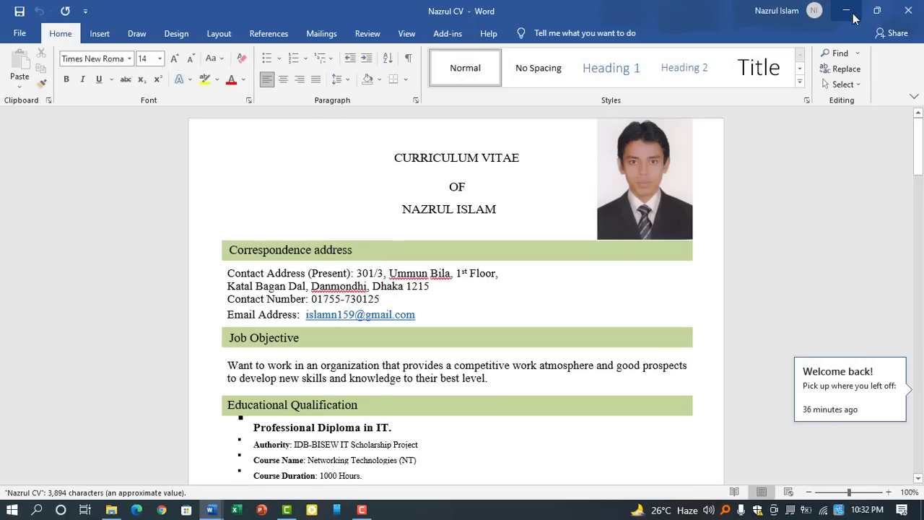
Minimize both Word windows, close the cv folder, and undo Show all windows side by side.
{"action": "left_click", "coordinate": [850, 13]}
{"action": "left_click", "coordinate": [848, 12]}
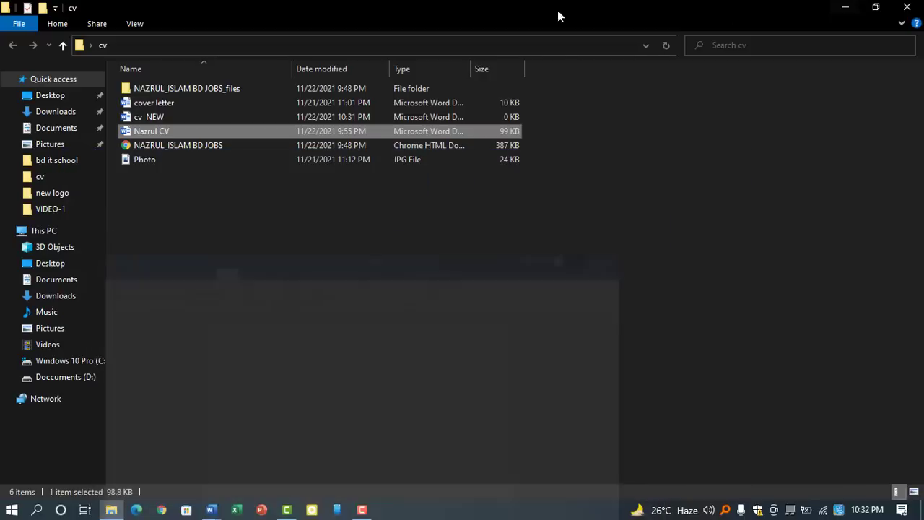
{"action": "left_click", "coordinate": [902, 8]}
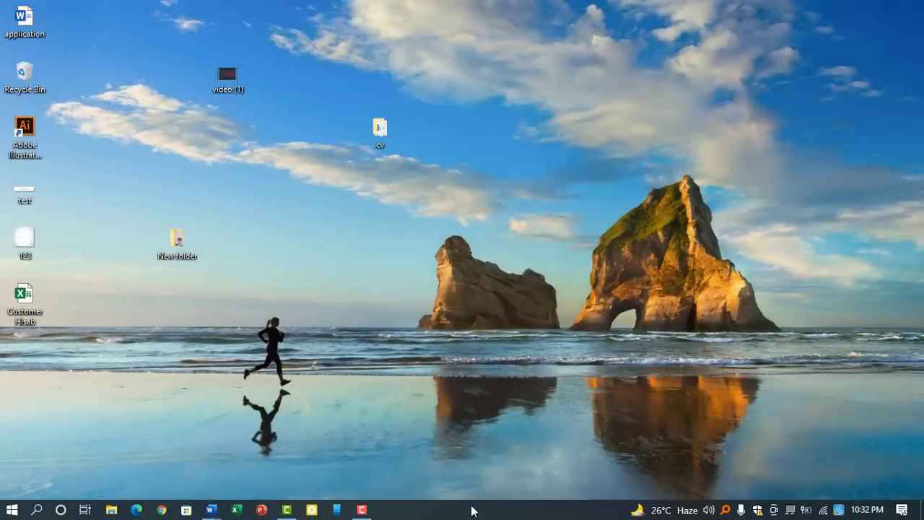
{"action": "right_click", "coordinate": [496, 510]}
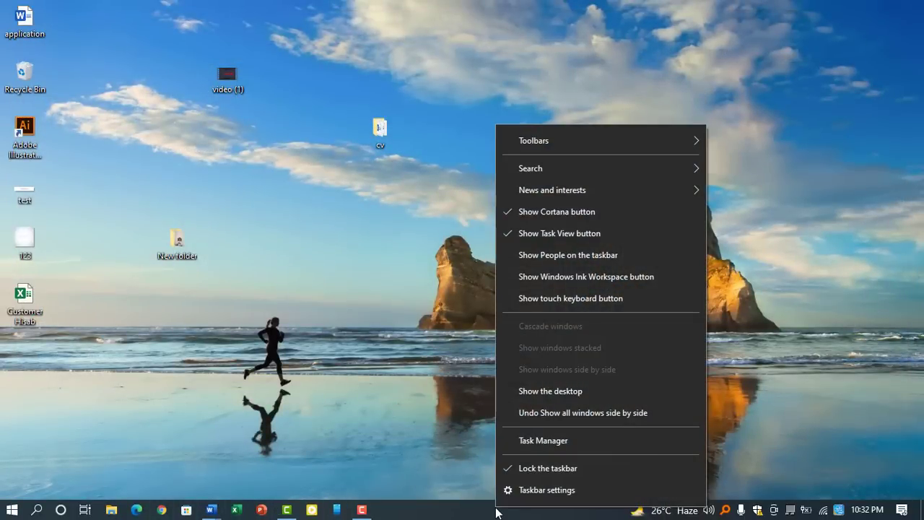
{"action": "left_click", "coordinate": [649, 423]}
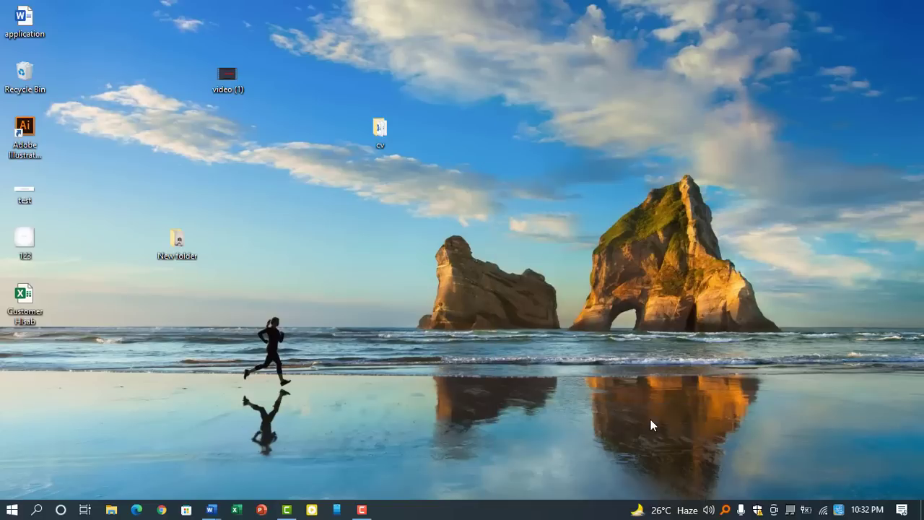
Switch to cv NEW and restore it to a smaller, full-height window.
{"action": "left_click", "coordinate": [214, 510]}
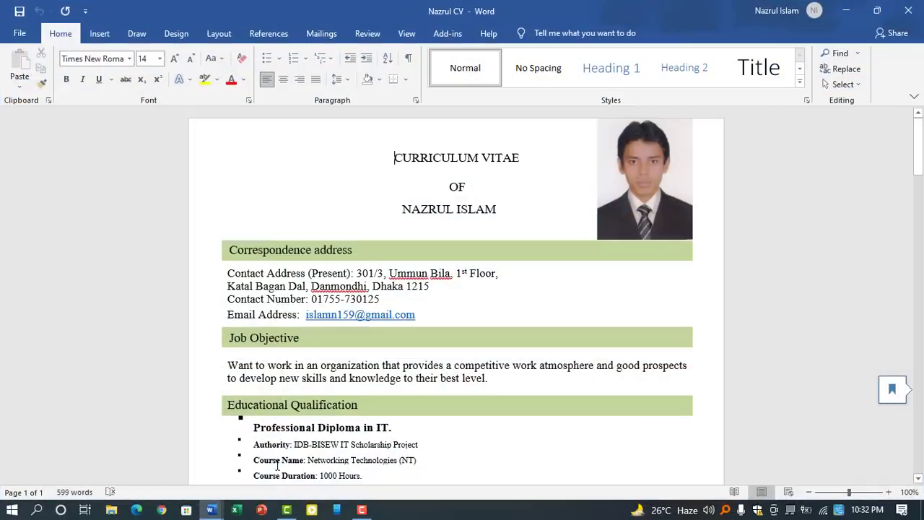
{"action": "mouse_move", "coordinate": [211, 511]}
{"action": "left_click", "coordinate": [173, 482]}
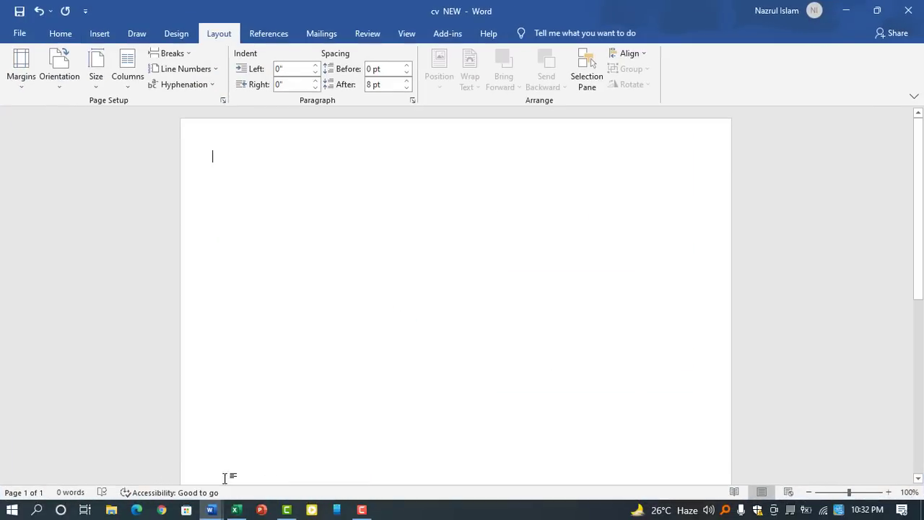
{"action": "left_click", "coordinate": [877, 11]}
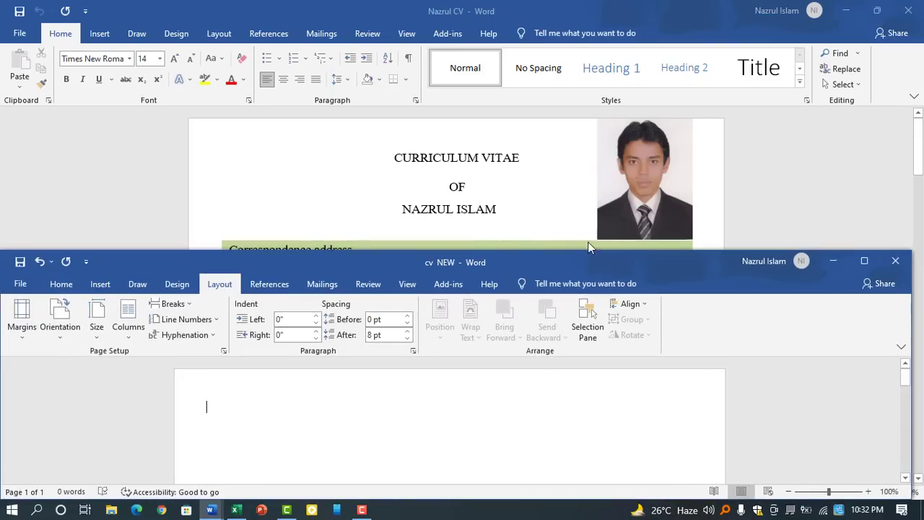
{"action": "left_click_drag", "start_coordinate": [619, 260], "coordinate": [627, 225]}
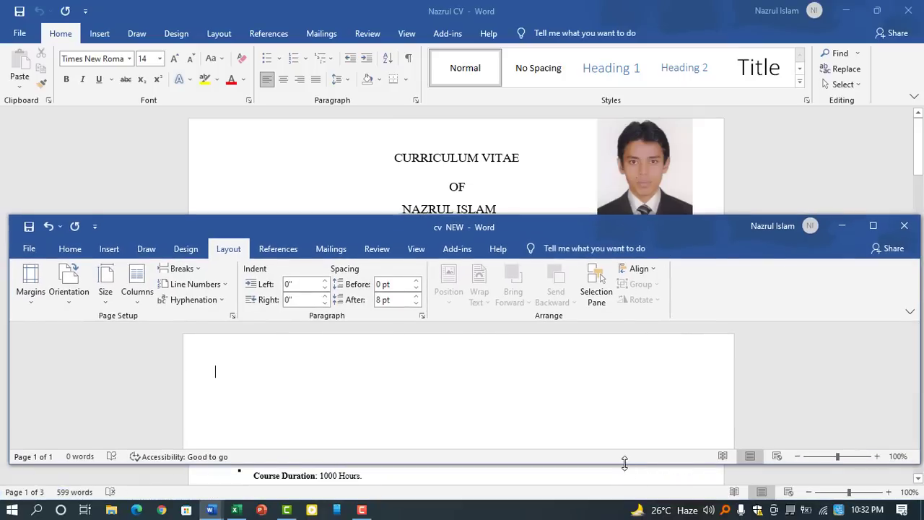
{"action": "left_click_drag", "start_coordinate": [625, 463], "coordinate": [614, 505]}
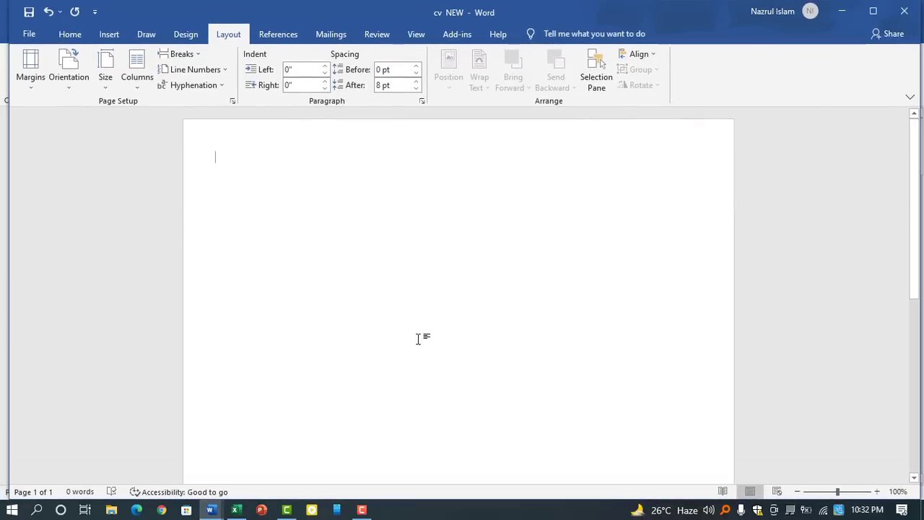
{"action": "left_click", "coordinate": [873, 11]}
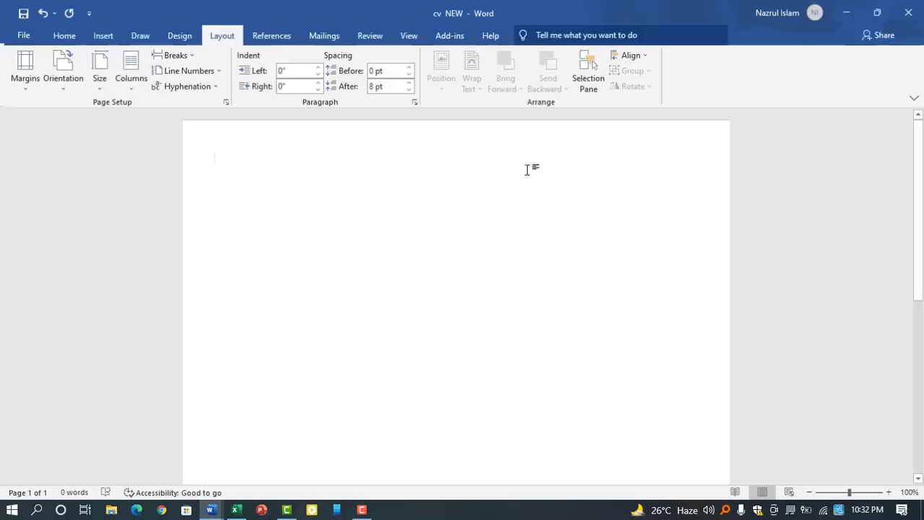
{"action": "left_click", "coordinate": [873, 11]}
Shrink the finished CV window to the top half, with cv NEW below it.
{"action": "left_click", "coordinate": [555, 151]}
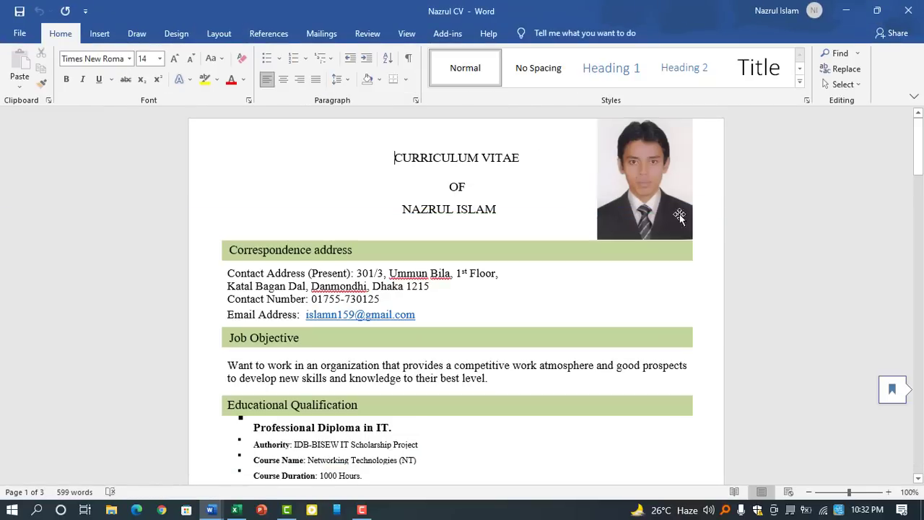
{"action": "left_click", "coordinate": [877, 10]}
{"action": "scroll", "coordinate": [545, 195], "scroll_direction": "down", "scroll_amount": 1}
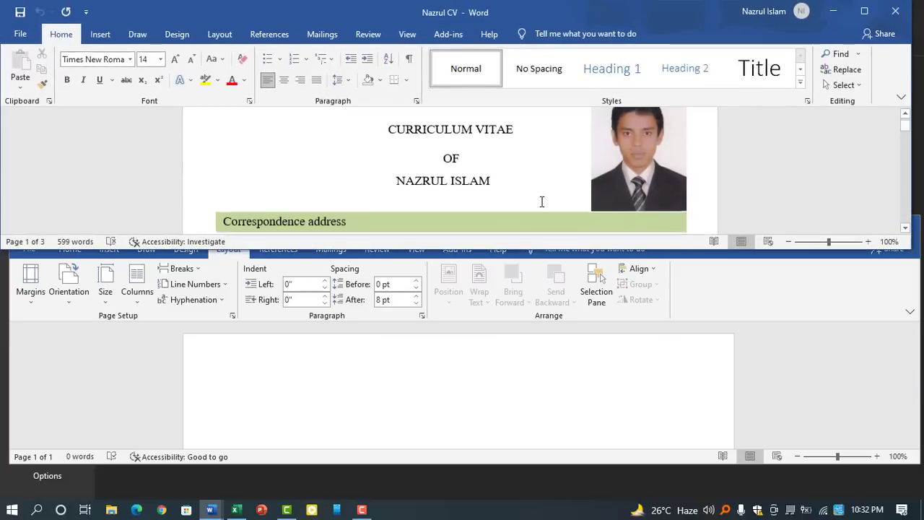
{"action": "left_click", "coordinate": [438, 408]}
{"action": "scroll", "coordinate": [535, 197], "scroll_direction": "up", "scroll_amount": 1}
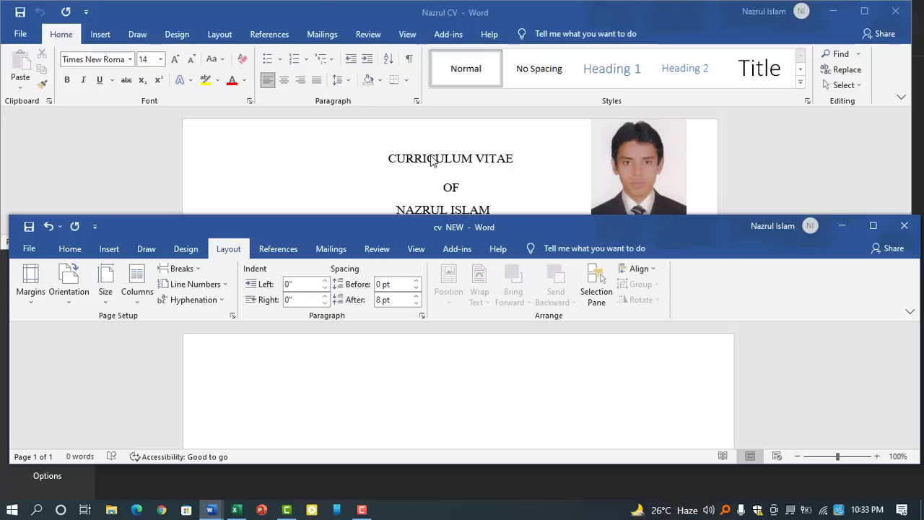
Type the title CURRICULUM VITAE on the first line of cv NEW.
{"action": "scroll", "coordinate": [433, 160], "scroll_direction": "down", "scroll_amount": 1}
{"action": "scroll", "coordinate": [433, 161], "scroll_direction": "up", "scroll_amount": 1}
{"action": "type", "text": "c"}
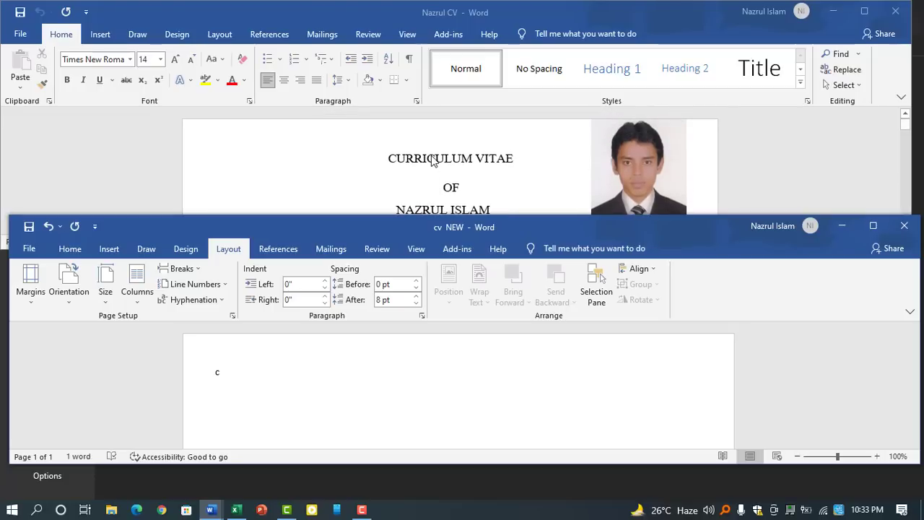
{"action": "type", "text": "u"}
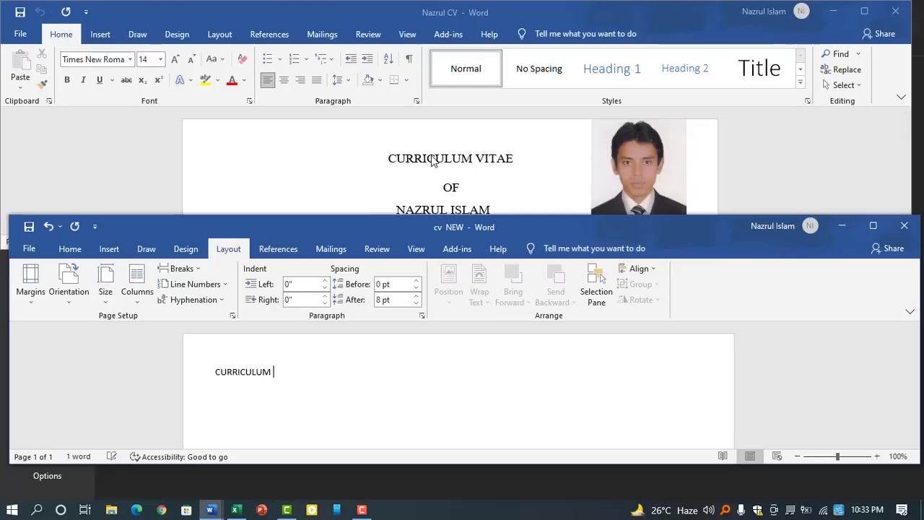
{"action": "type", "text": "VITAE"}
Launch the On-Screen Keyboard by searching ON in Windows search.
{"action": "left_click", "coordinate": [11, 509]}
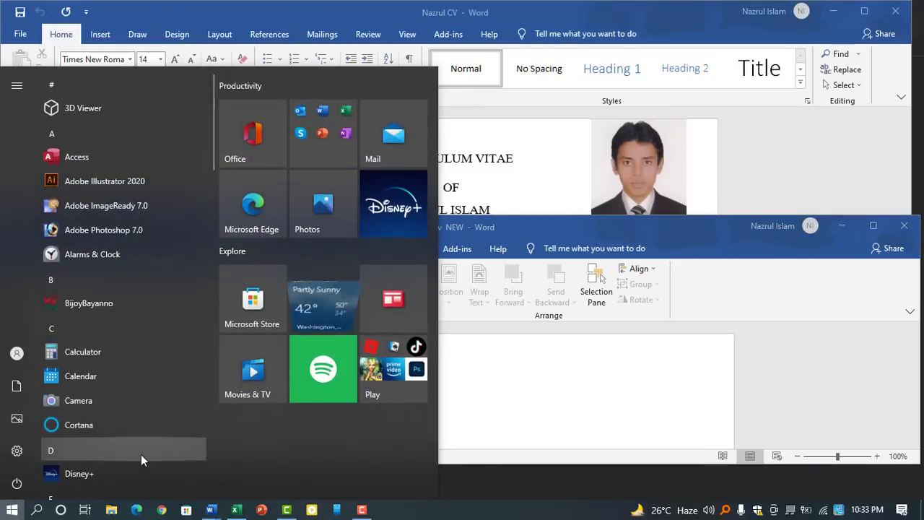
{"action": "left_click", "coordinate": [37, 510]}
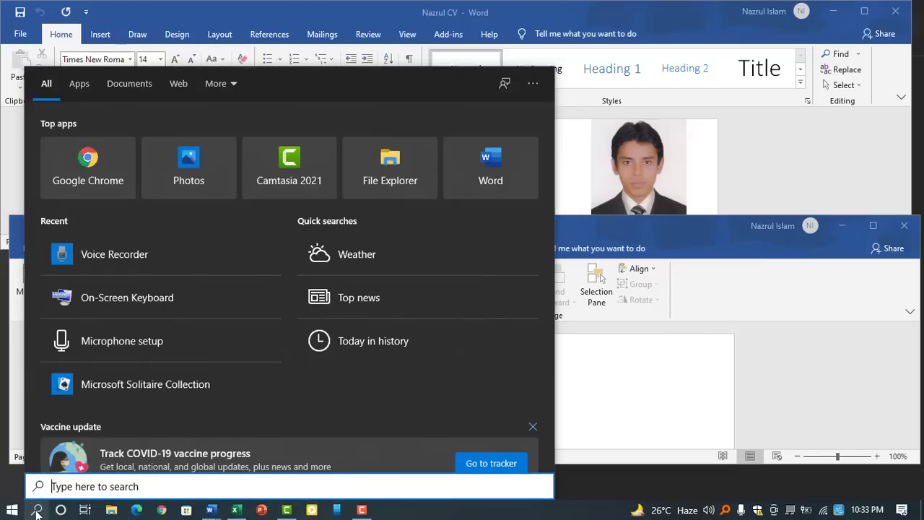
{"action": "type", "text": "ON"}
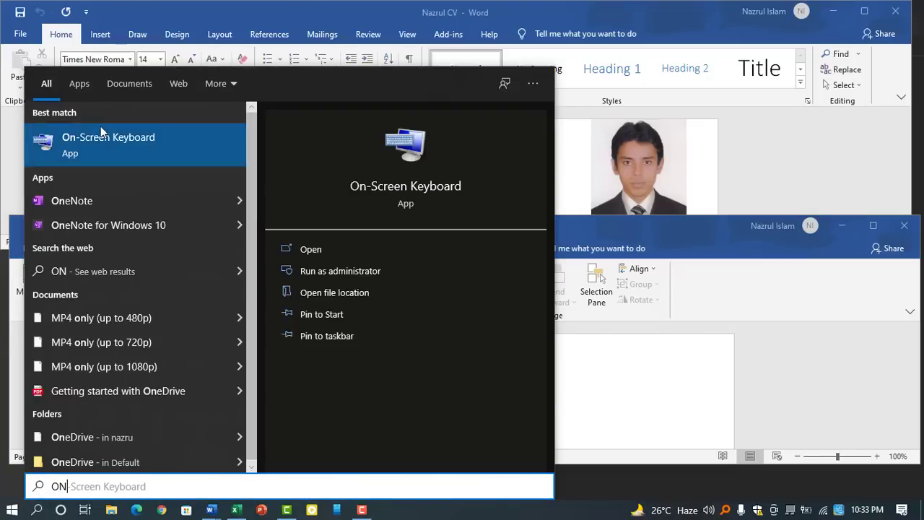
{"action": "left_click", "coordinate": [101, 134]}
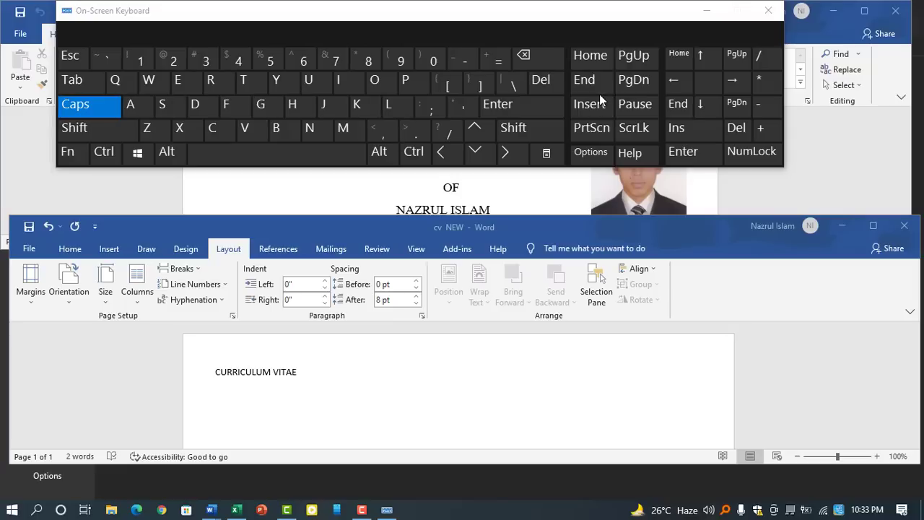
Minimize the On-Screen Keyboard and add a second line with OF and the candidate's name.
{"action": "left_click", "coordinate": [707, 10]}
{"action": "left_click", "coordinate": [301, 371]}
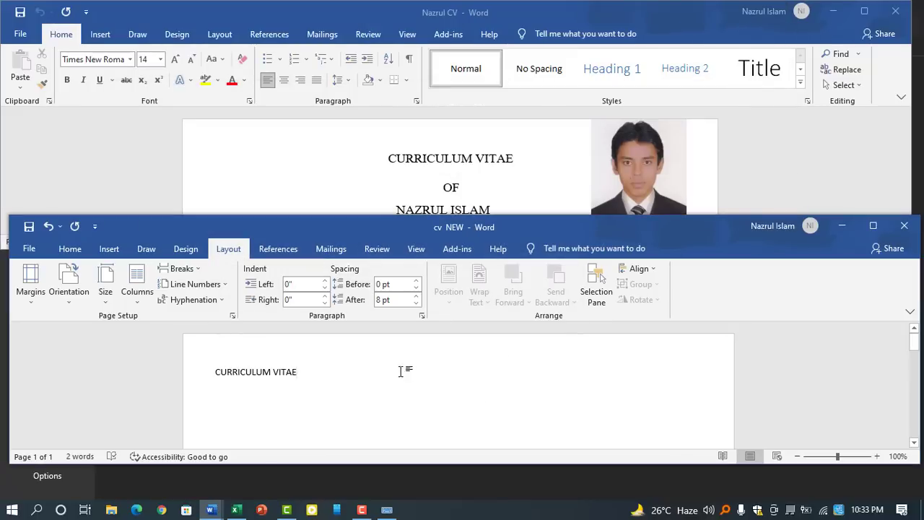
{"action": "key", "text": "Return"}
{"action": "type", "text": "OF"}
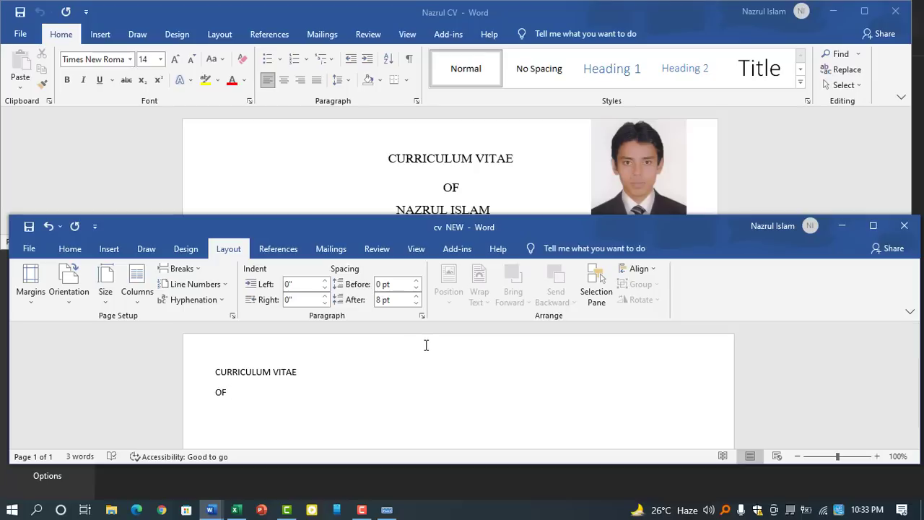
Check the photo in the finished CV, then return to cv NEW and open Insert.
{"action": "left_click", "coordinate": [643, 164]}
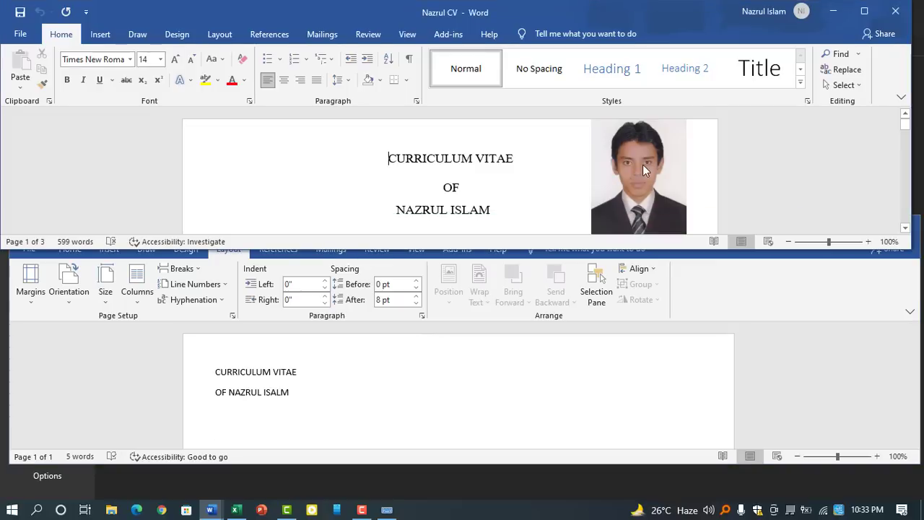
{"action": "left_click", "coordinate": [612, 369]}
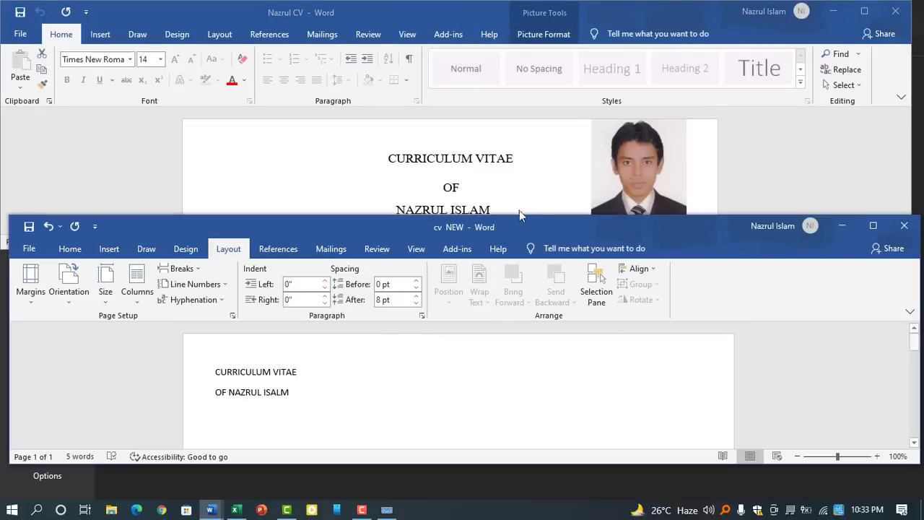
{"action": "left_click", "coordinate": [620, 178]}
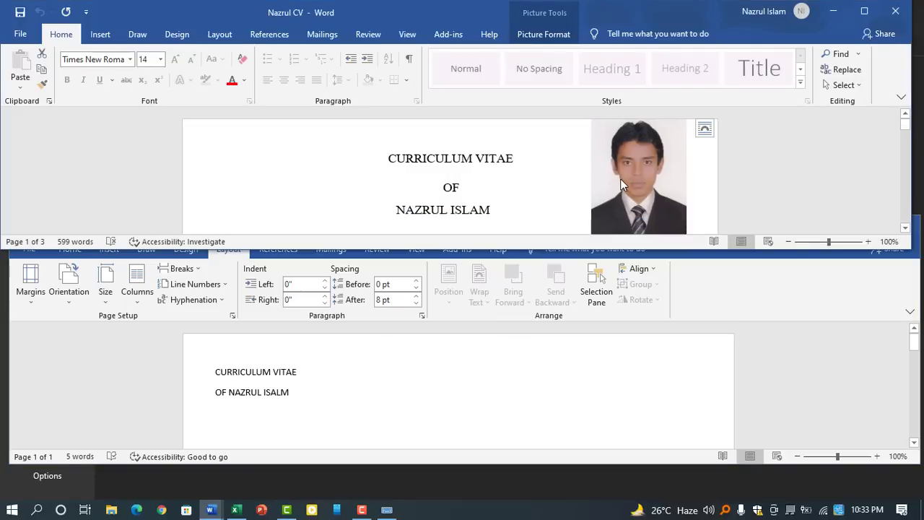
{"action": "left_click", "coordinate": [620, 178]}
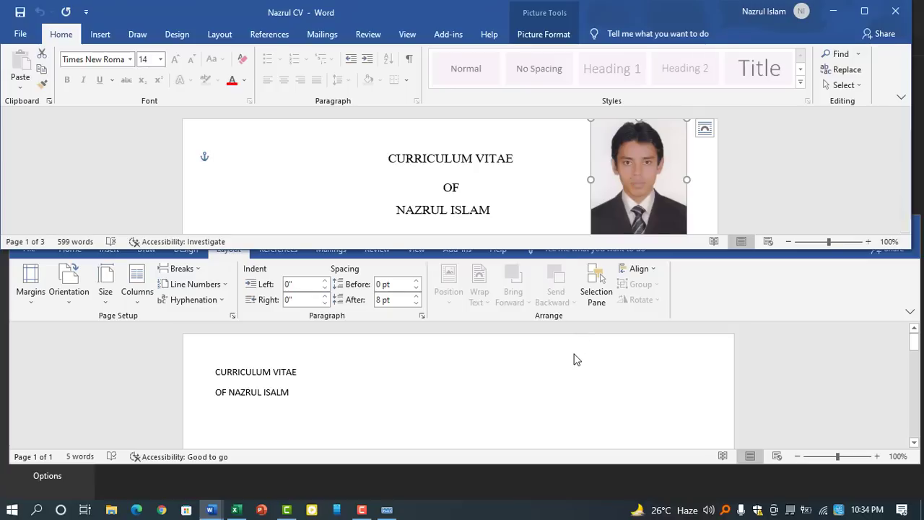
{"action": "left_click", "coordinate": [602, 380]}
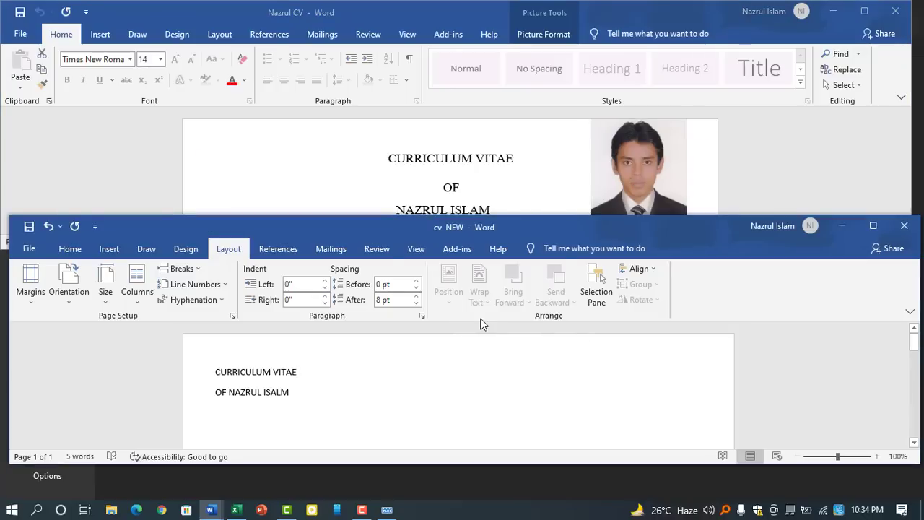
{"action": "left_click", "coordinate": [112, 249]}
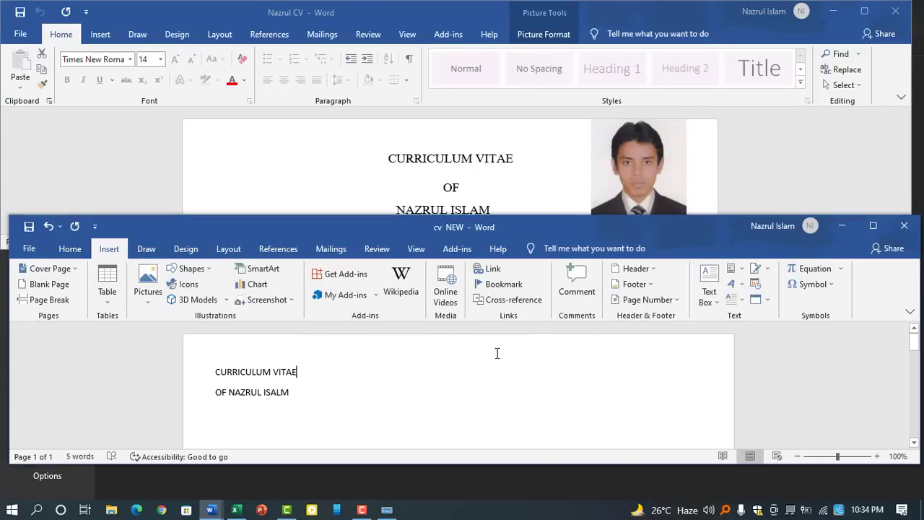
Insert a simple text box right of the title, sized 1.53" by 2.25".
{"action": "left_click", "coordinate": [706, 288]}
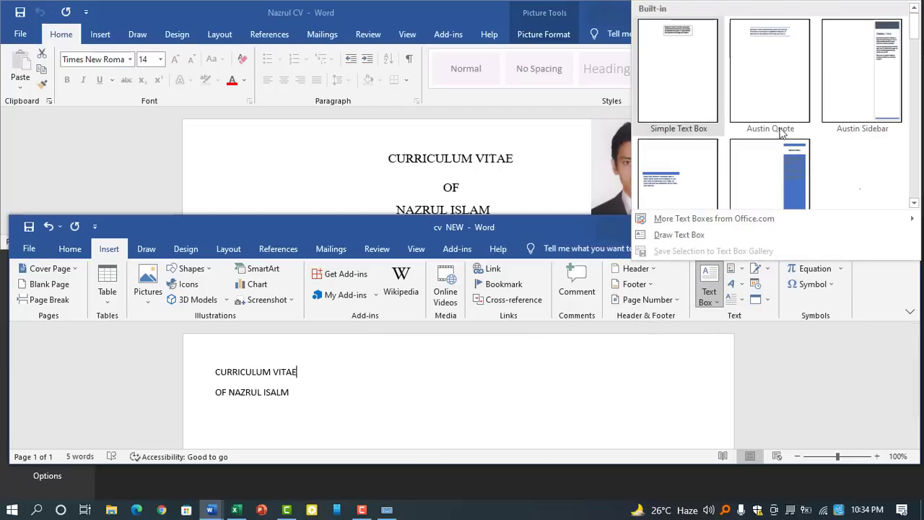
{"action": "left_click", "coordinate": [701, 87]}
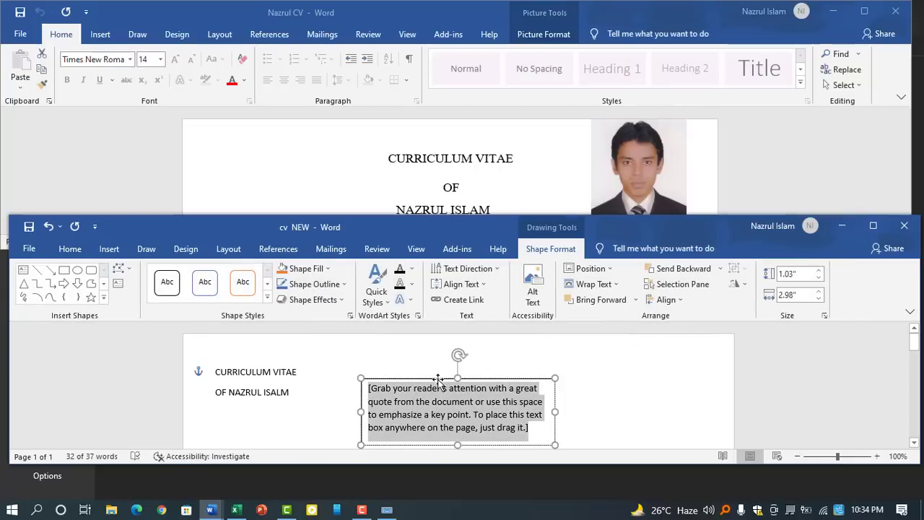
{"action": "left_click_drag", "start_coordinate": [559, 365], "coordinate": [602, 354]}
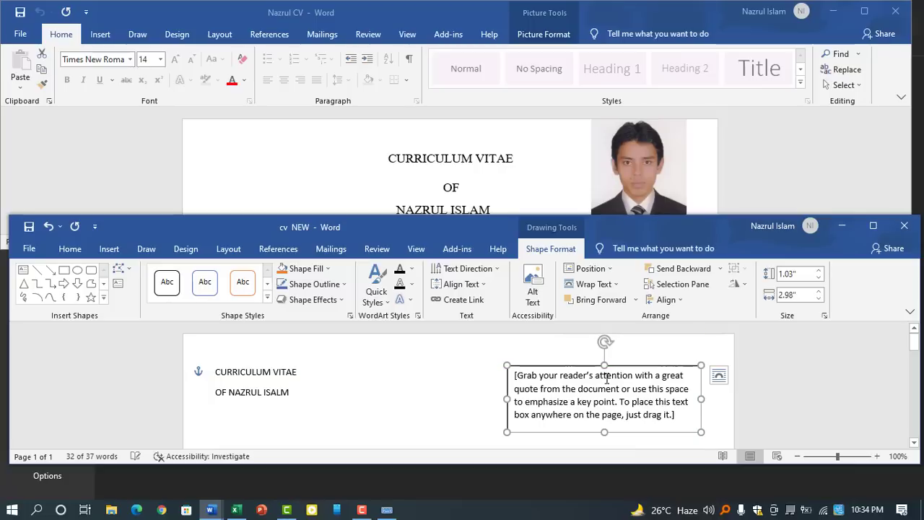
{"action": "scroll", "coordinate": [602, 361], "scroll_direction": "down", "scroll_amount": 1}
{"action": "left_click_drag", "start_coordinate": [601, 410], "coordinate": [604, 432]}
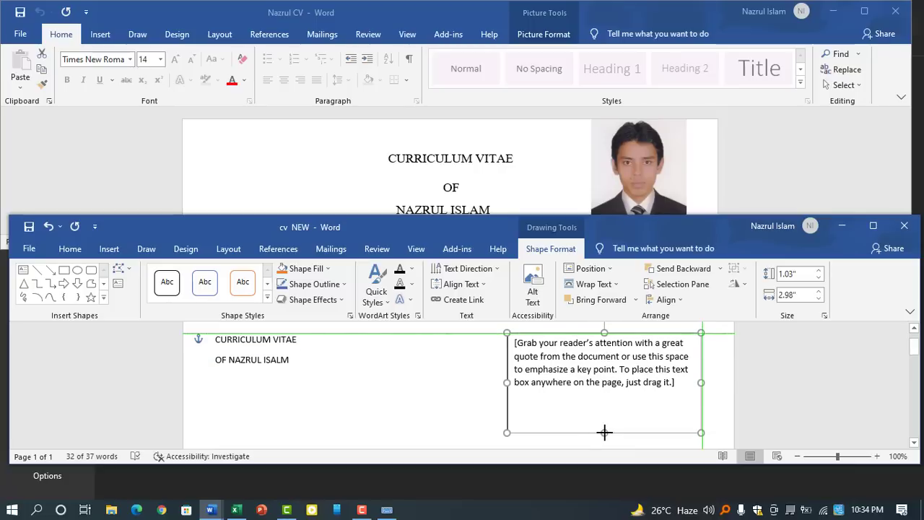
{"action": "scroll", "coordinate": [625, 399], "scroll_direction": "down", "scroll_amount": 1}
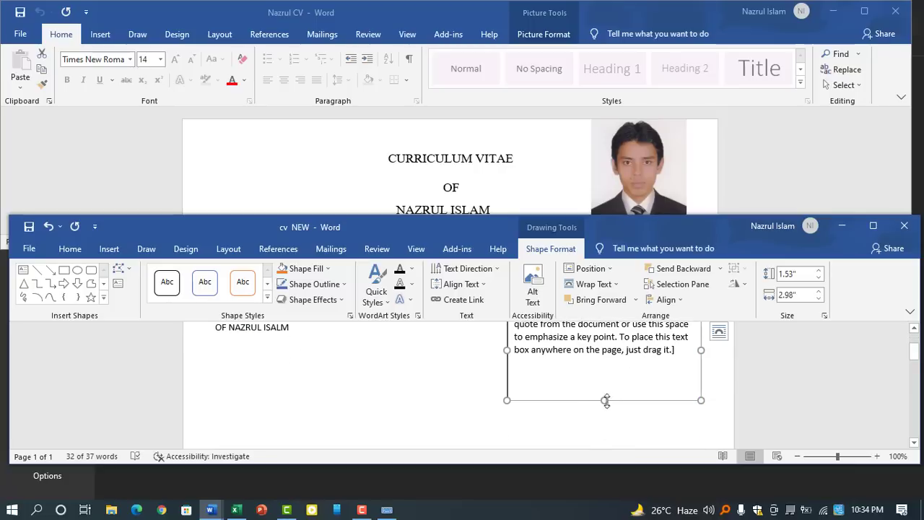
{"action": "left_click_drag", "start_coordinate": [508, 351], "coordinate": [555, 351]}
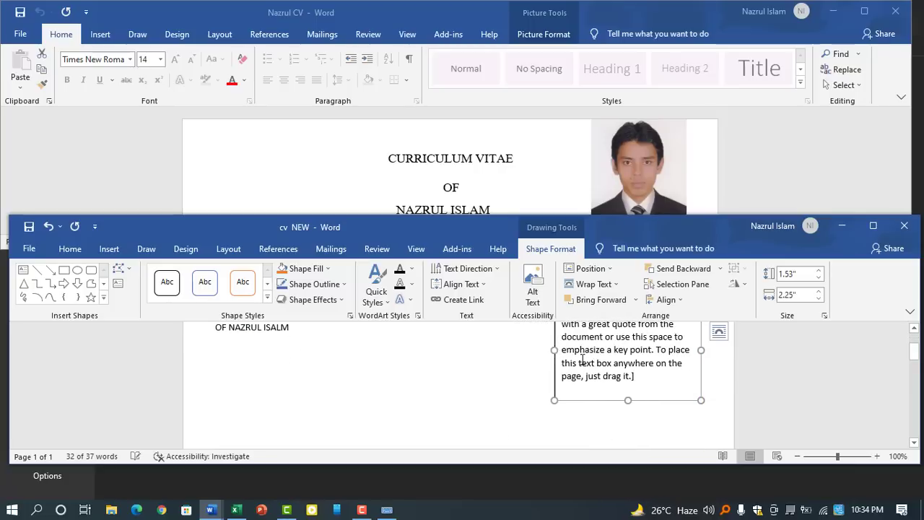
{"action": "scroll", "coordinate": [640, 409], "scroll_direction": "up", "scroll_amount": 1}
Delete the text box's placeholder quote text and review its wrapping options.
{"action": "triple_click", "coordinate": [570, 355]}
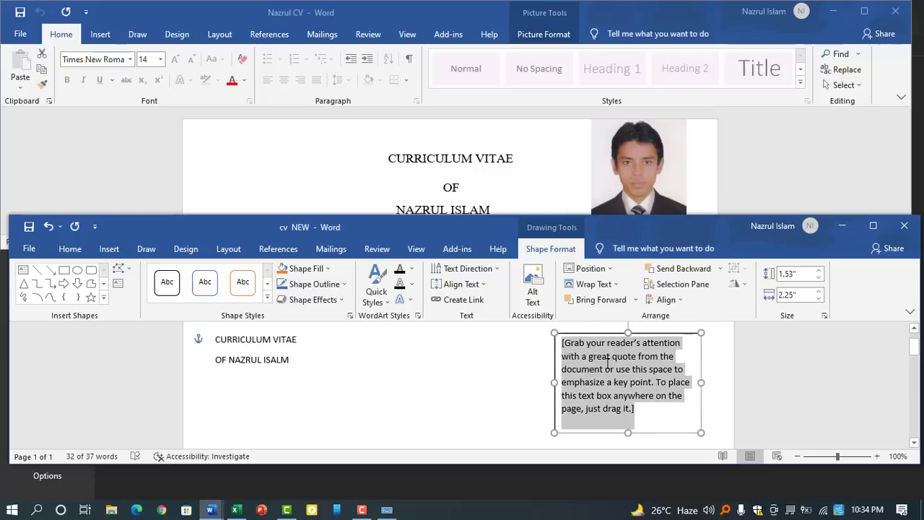
{"action": "key", "text": "Delete"}
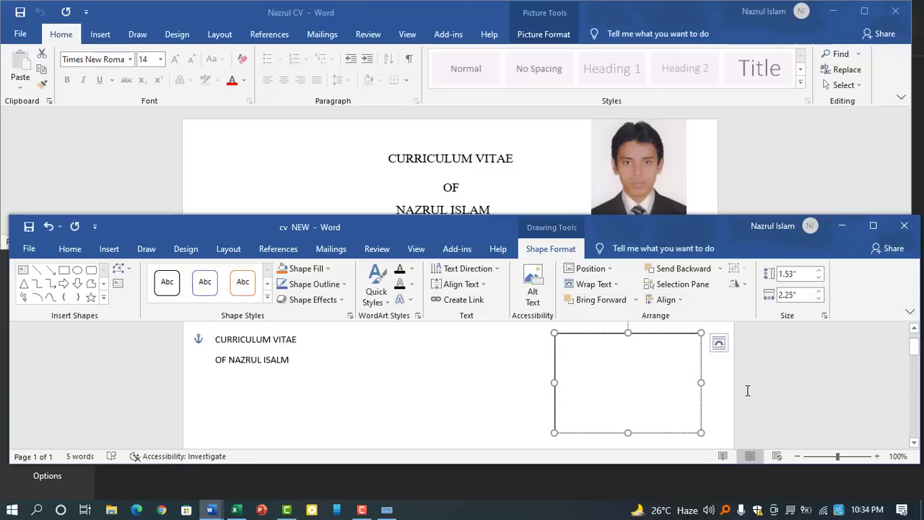
{"action": "left_click", "coordinate": [717, 345]}
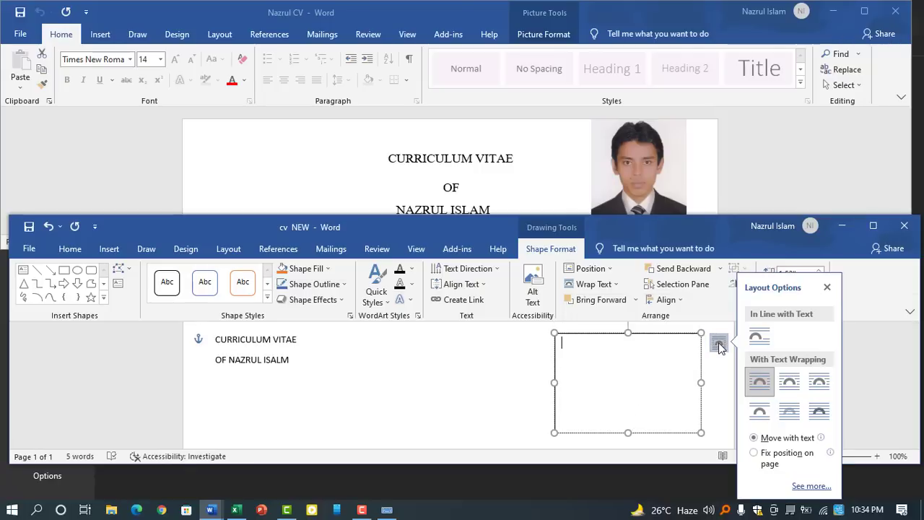
{"action": "right_click", "coordinate": [605, 369]}
{"action": "key", "text": "Escape"}
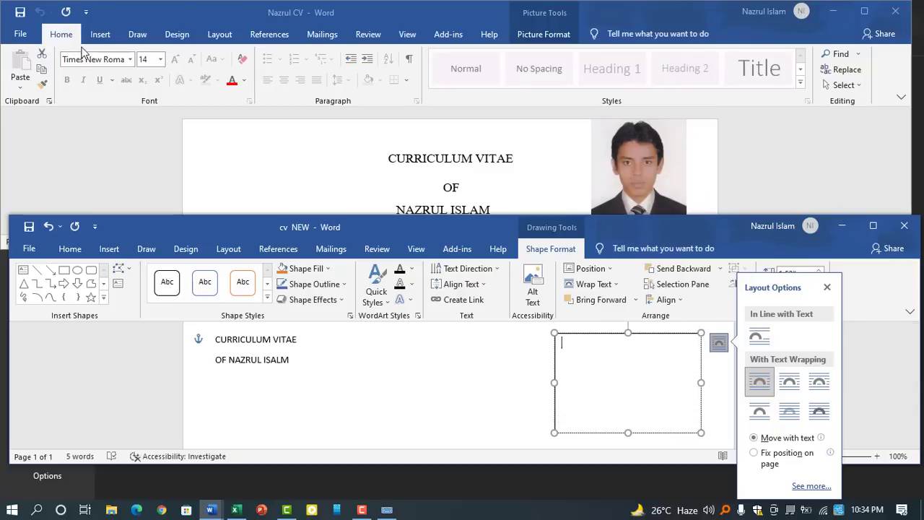
Insert the Photo image from Desktop\cv and drag it into the empty box in cv NEW.
{"action": "left_click", "coordinate": [103, 39]}
{"action": "left_click", "coordinate": [103, 39]}
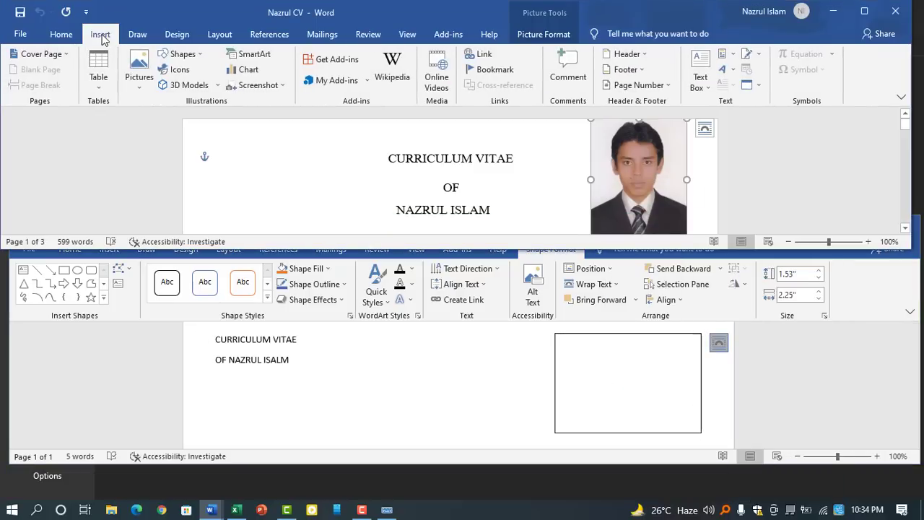
{"action": "left_click", "coordinate": [140, 69]}
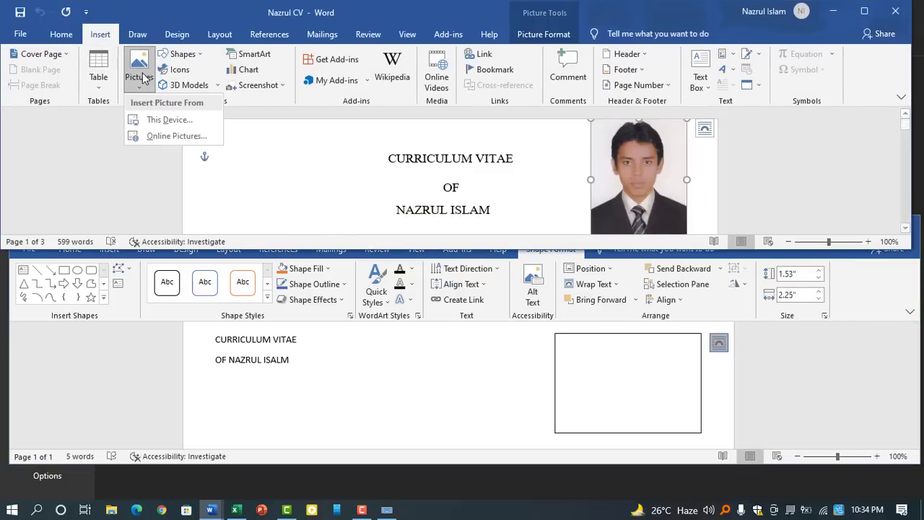
{"action": "left_click", "coordinate": [196, 120]}
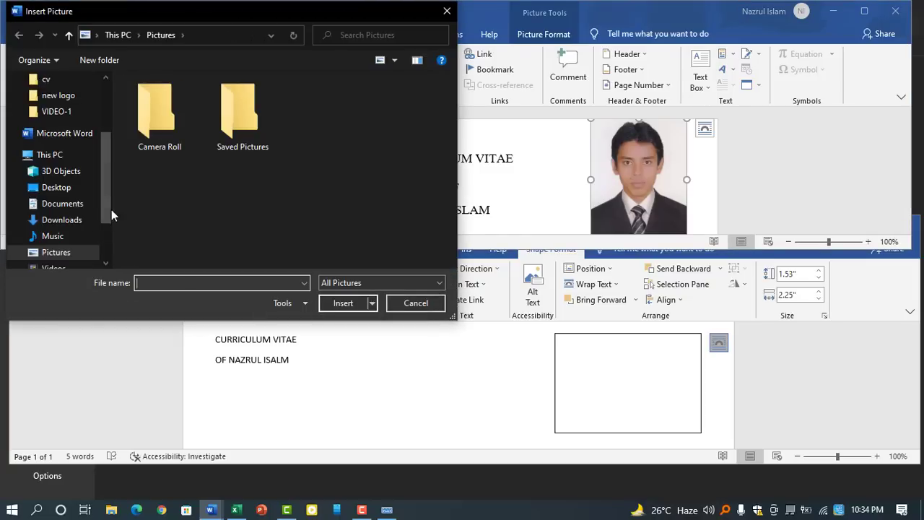
{"action": "scroll", "coordinate": [109, 216], "scroll_direction": "up", "scroll_amount": 3}
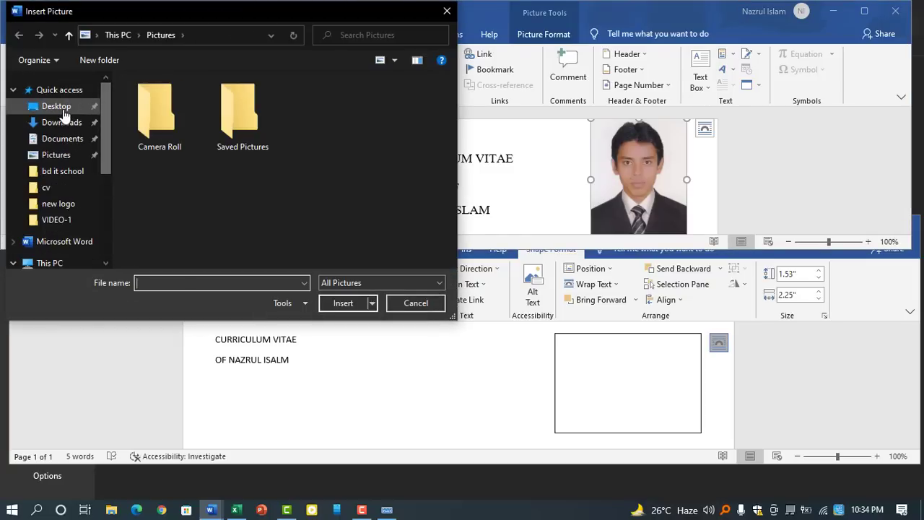
{"action": "left_click", "coordinate": [65, 116]}
{"action": "double_click", "coordinate": [174, 129]}
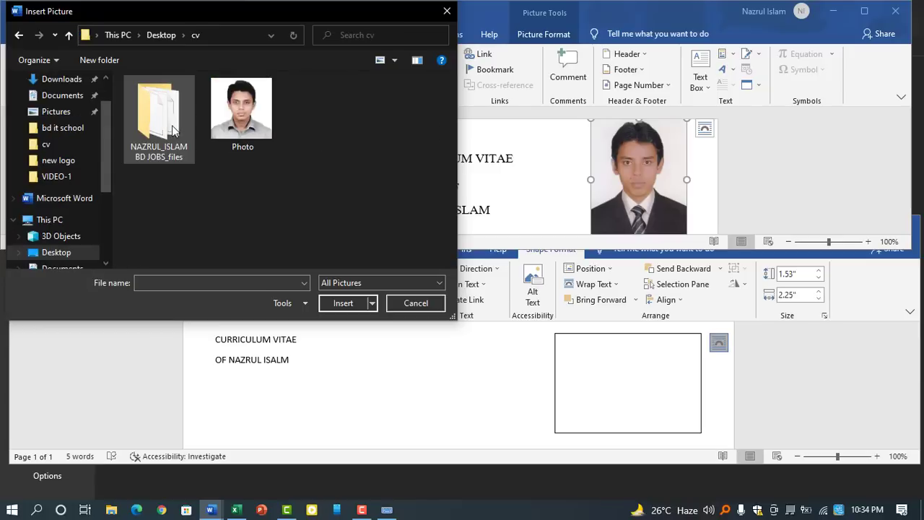
{"action": "left_click", "coordinate": [242, 112]}
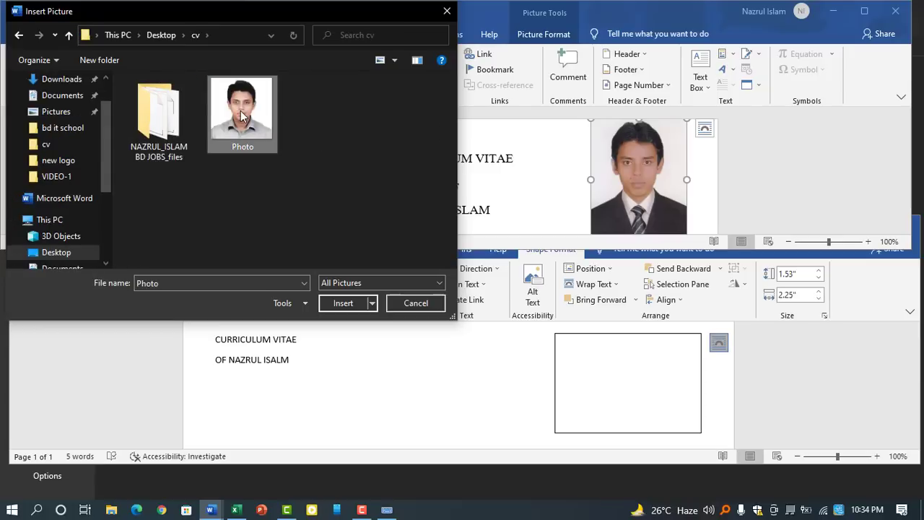
{"action": "left_click", "coordinate": [344, 303]}
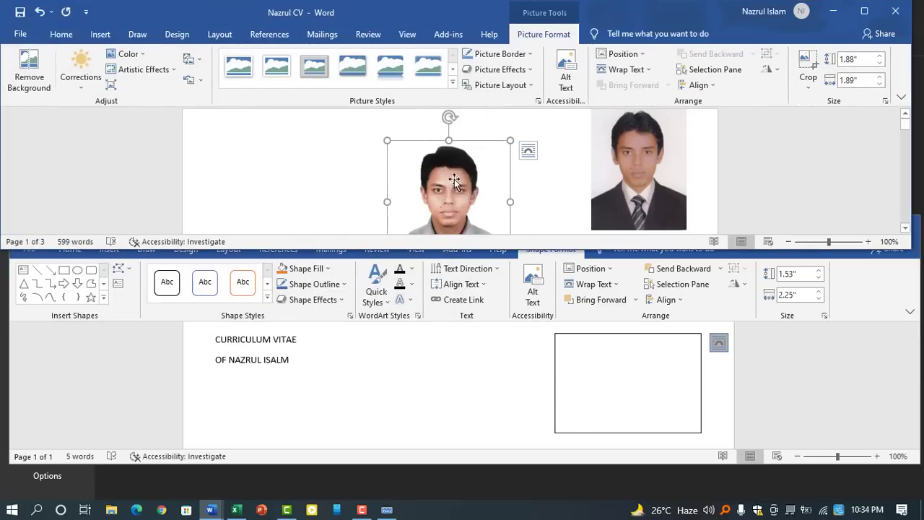
{"action": "left_click_drag", "start_coordinate": [451, 168], "coordinate": [475, 167]}
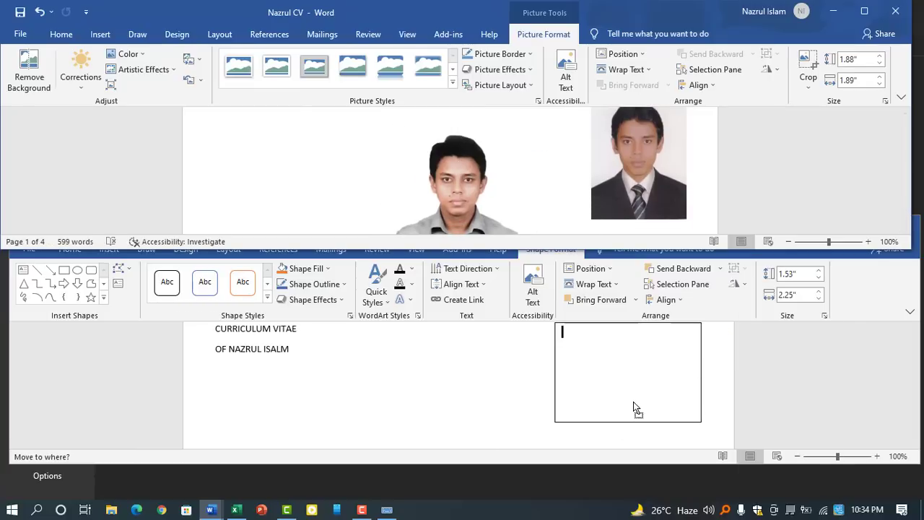
{"action": "left_click_drag", "start_coordinate": [460, 168], "coordinate": [635, 386]}
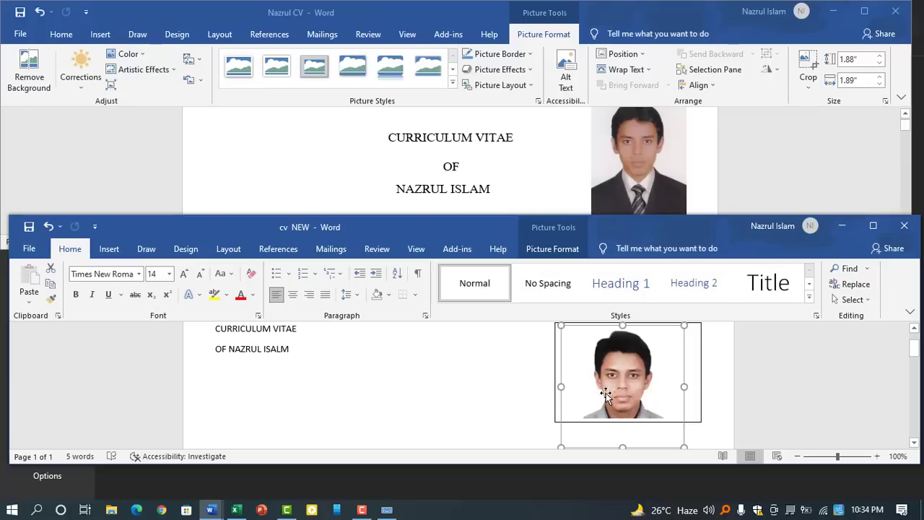
Fit the frame to the photo by stretching it taller and pulling its right side in.
{"action": "left_click", "coordinate": [700, 389]}
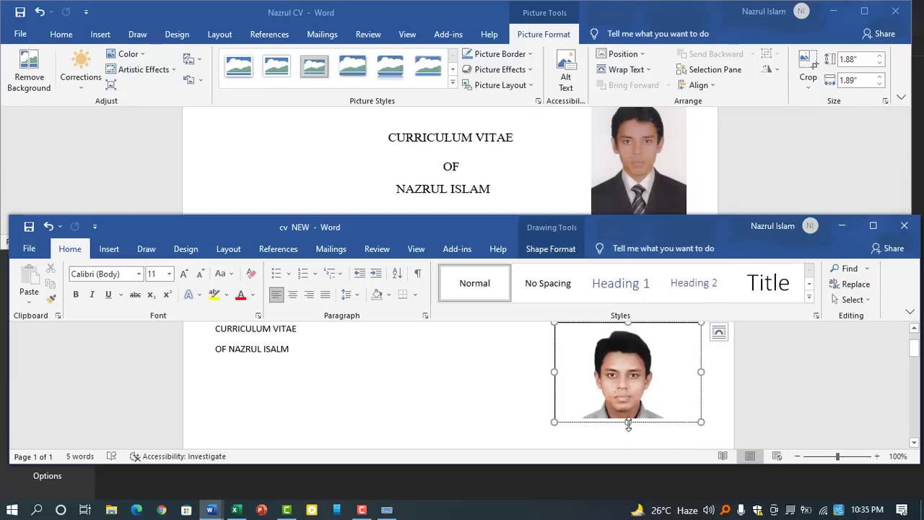
{"action": "mouse_move", "coordinate": [626, 428]}
{"action": "left_mouse_down"}
{"action": "mouse_move", "coordinate": [628, 451]}
{"action": "mouse_move", "coordinate": [627, 417]}
{"action": "left_mouse_up"}
{"action": "left_click", "coordinate": [720, 387]}
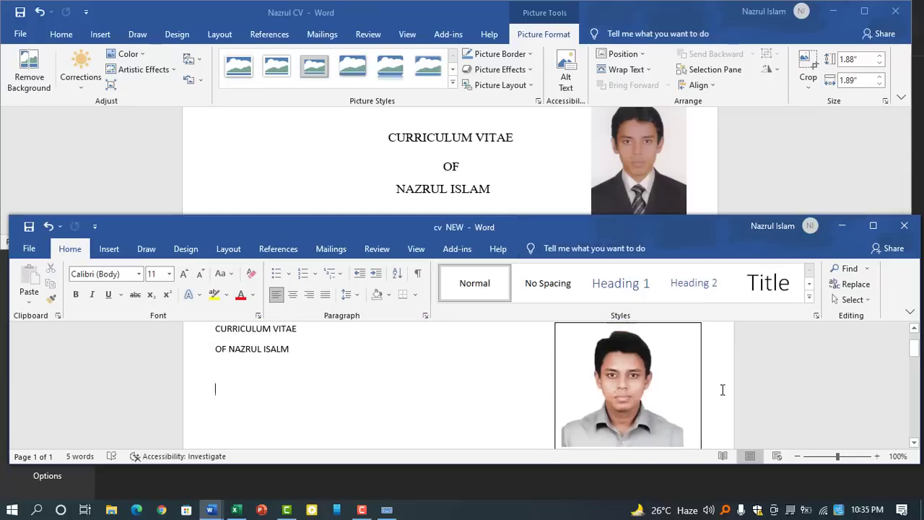
{"action": "left_click", "coordinate": [678, 391]}
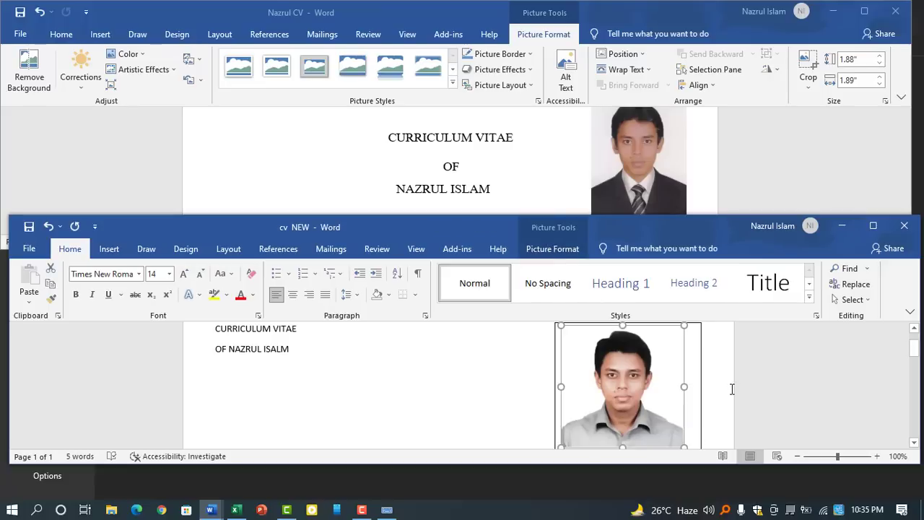
{"action": "left_click", "coordinate": [732, 389]}
{"action": "left_click", "coordinate": [698, 391]}
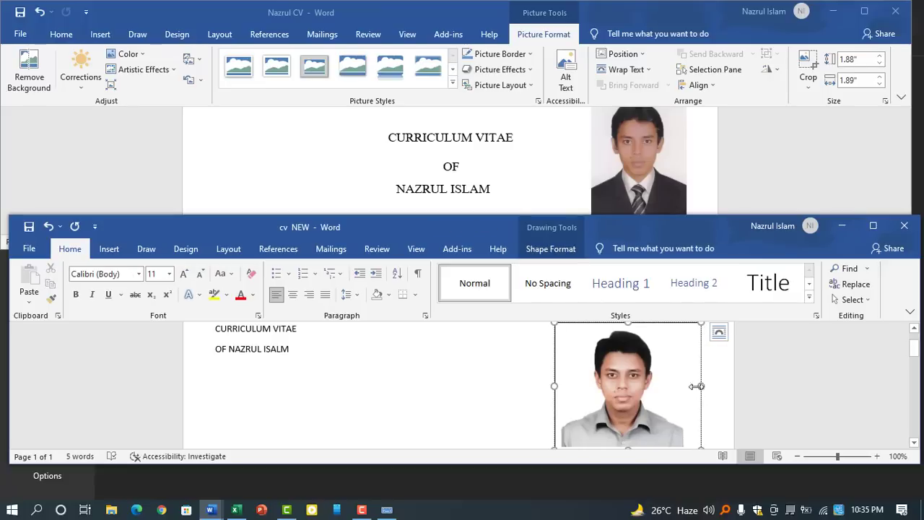
{"action": "left_click_drag", "start_coordinate": [700, 386], "coordinate": [684, 387]}
{"action": "left_click", "coordinate": [714, 388]}
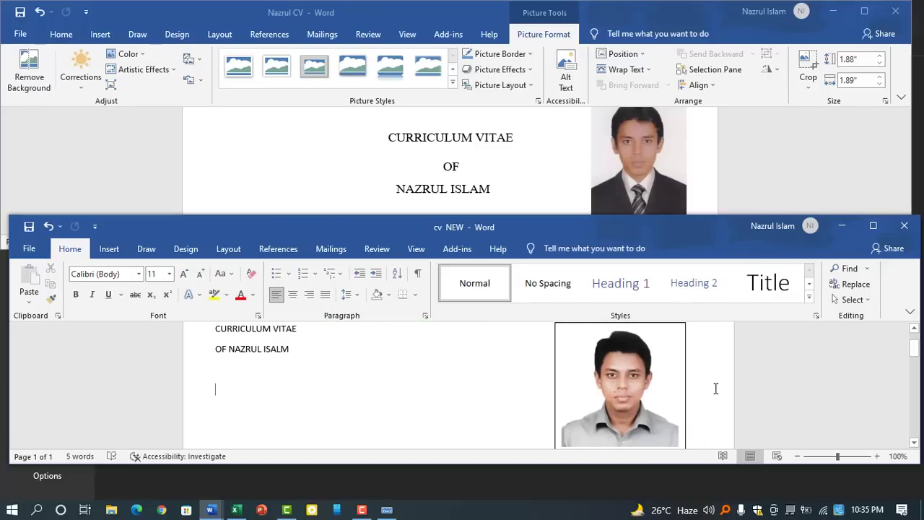
Check the photo's fit against the original Nazrul CV, then return to cv NEW.
{"action": "left_click", "coordinate": [593, 390]}
{"action": "scroll", "coordinate": [594, 390], "scroll_direction": "up", "scroll_amount": 1}
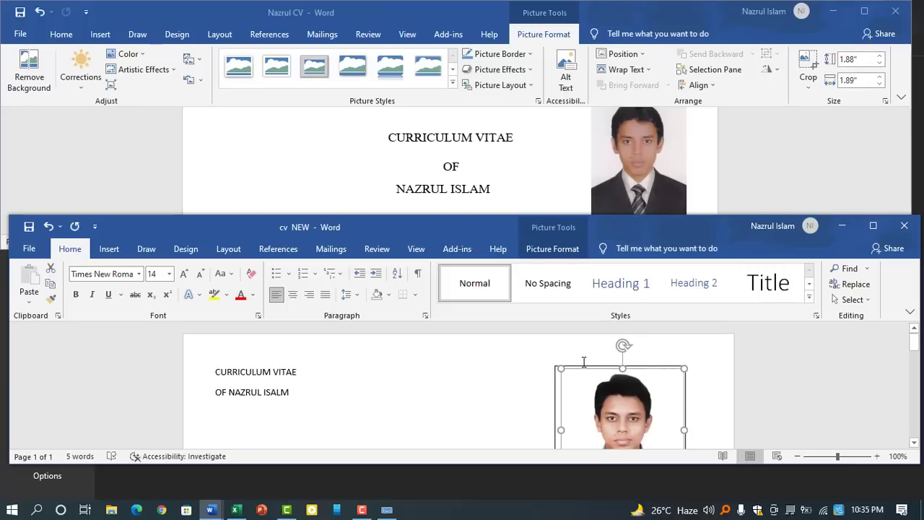
{"action": "left_click", "coordinate": [515, 358]}
{"action": "scroll", "coordinate": [515, 358], "scroll_direction": "down", "scroll_amount": 2}
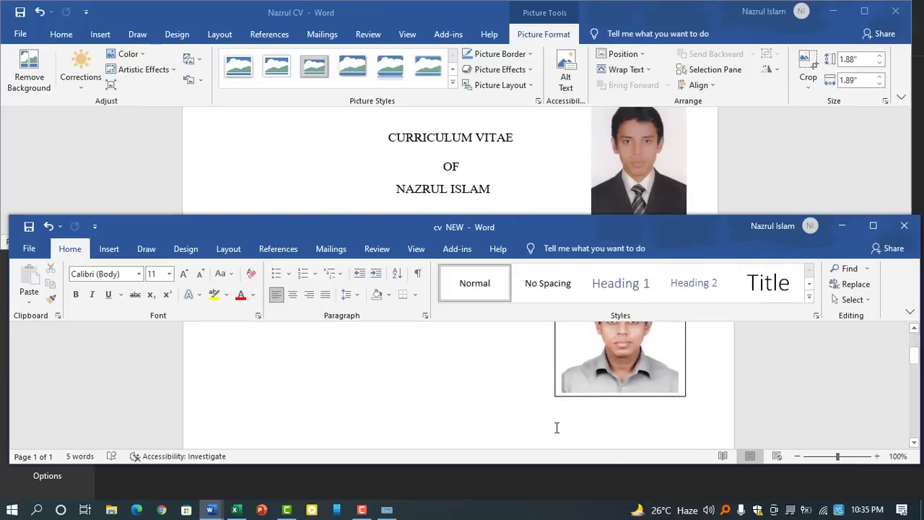
{"action": "scroll", "coordinate": [430, 402], "scroll_direction": "up", "scroll_amount": 3}
{"action": "left_click", "coordinate": [465, 159]}
{"action": "scroll", "coordinate": [473, 170], "scroll_direction": "down", "scroll_amount": 3}
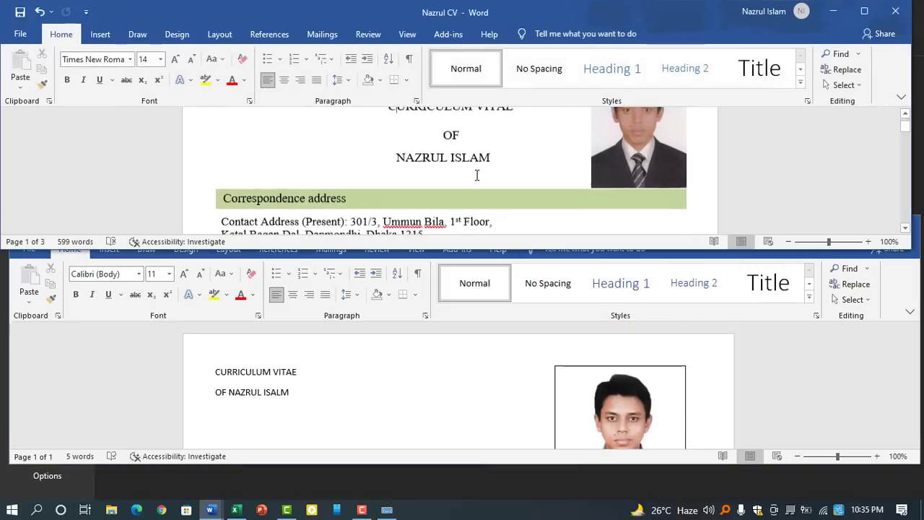
{"action": "scroll", "coordinate": [441, 231], "scroll_direction": "up", "scroll_amount": 2}
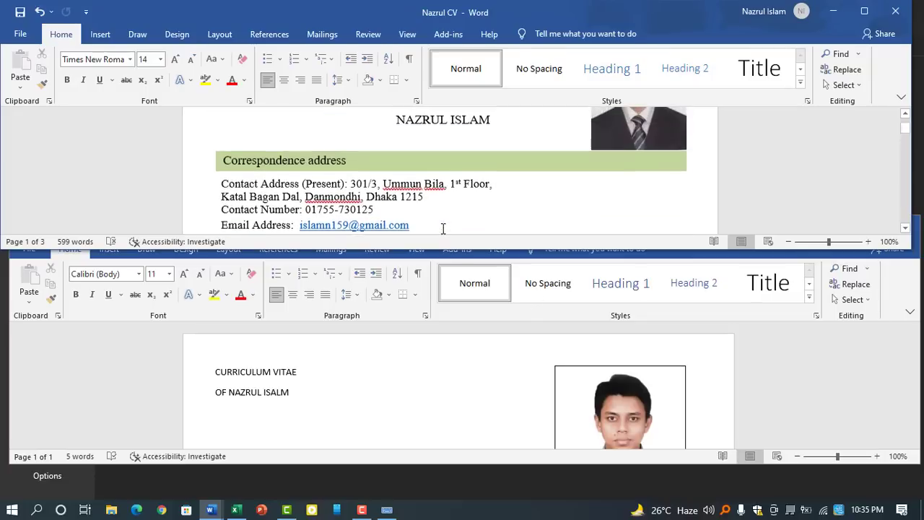
{"action": "scroll", "coordinate": [428, 209], "scroll_direction": "down", "scroll_amount": 1}
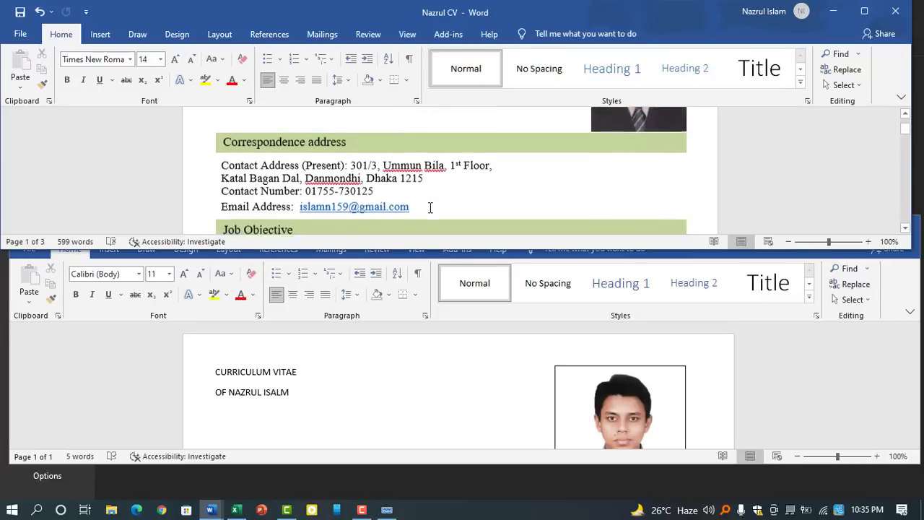
{"action": "left_click", "coordinate": [704, 415]}
{"action": "scroll", "coordinate": [704, 408], "scroll_direction": "down", "scroll_amount": 3}
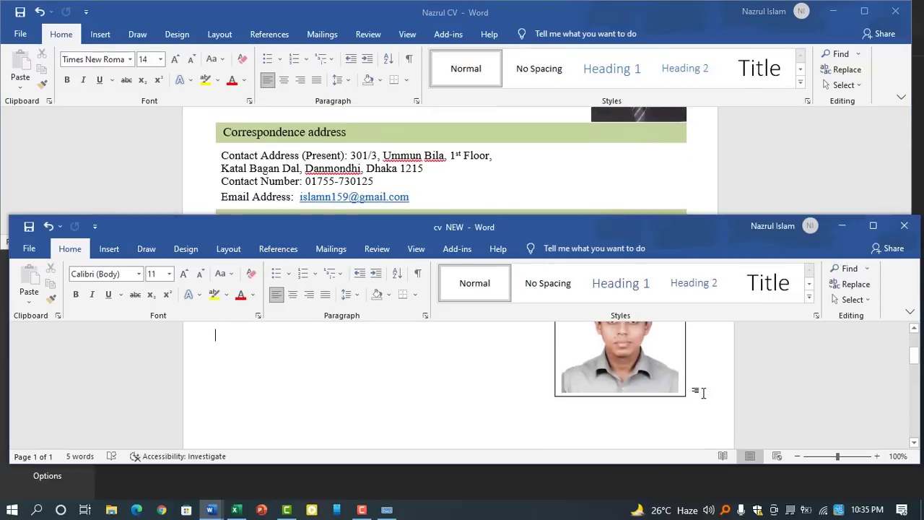
Below the title, enter the candidate's house number, street and area, then begin the city on the next line.
{"action": "left_click", "coordinate": [552, 391]}
{"action": "key", "text": "Return"}
{"action": "key", "text": "Return"}
{"action": "type", "text": "aD"}
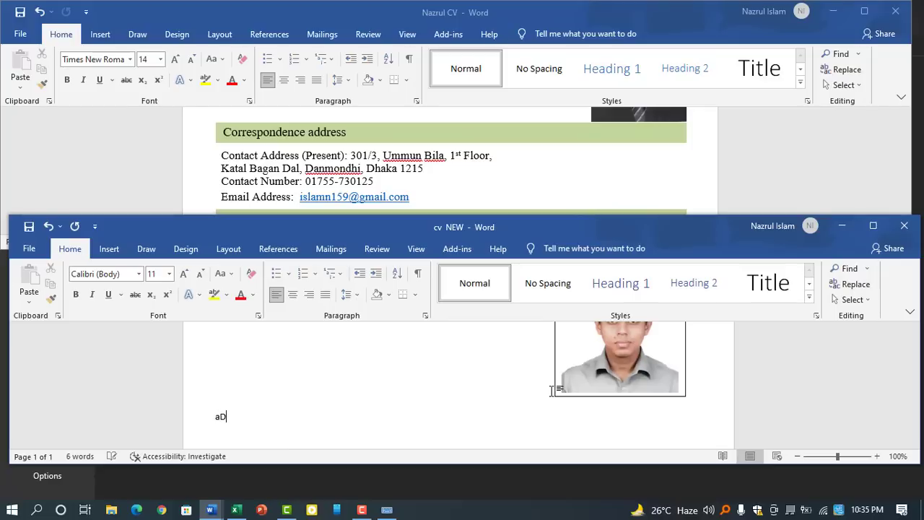
{"action": "key", "text": "BackSpace"}
{"action": "key", "text": "BackSpace"}
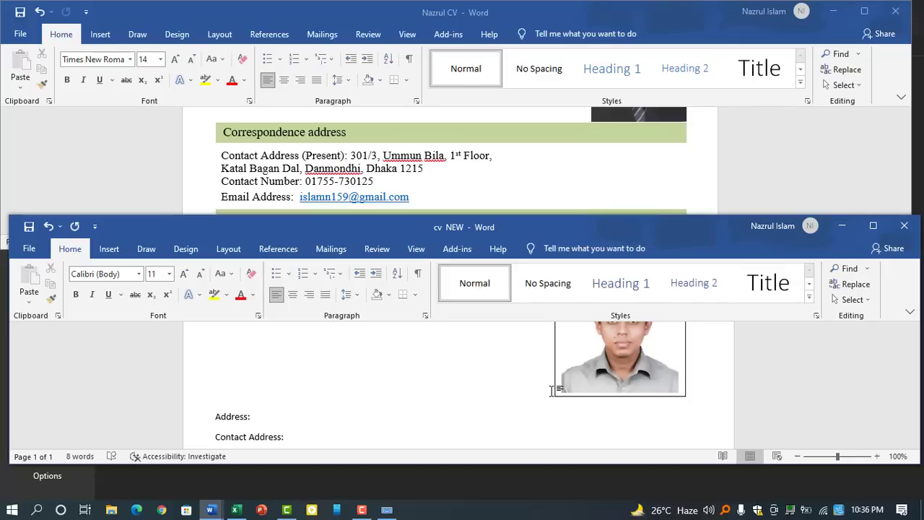
{"action": "type", "text": "Mones"}
{"action": "type", "text": "hor"}
{"action": "key", "text": "BackSpace"}
{"action": "key", "text": "BackSpace"}
{"action": "key", "text": "BackSpace"}
{"action": "key", "text": "BackSpace"}
{"action": "key", "text": "BackSpace"}
{"action": "key", "text": "BackSpace"}
{"action": "key", "text": "BackSpace"}
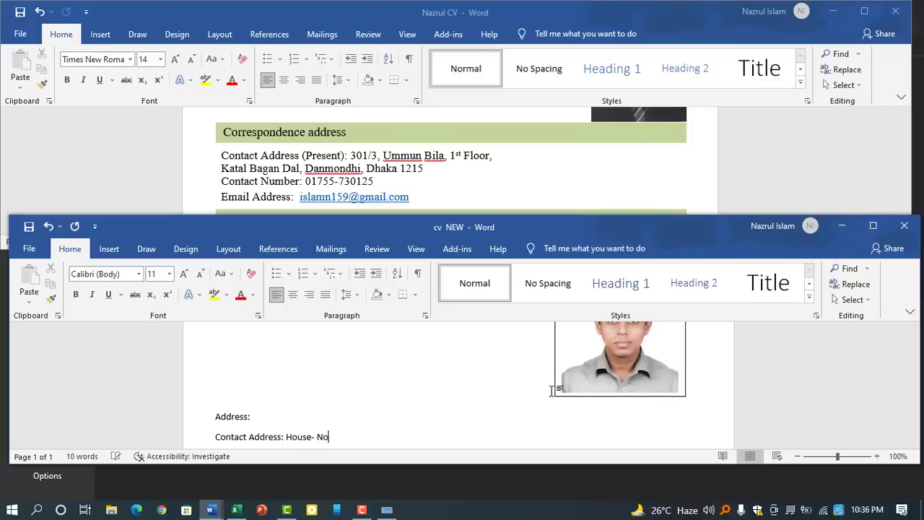
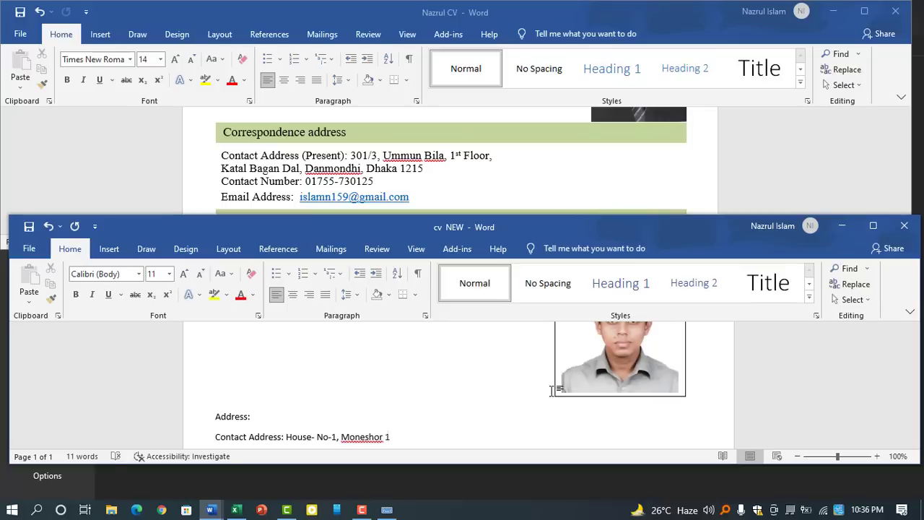
{"action": "key", "text": "Return"}
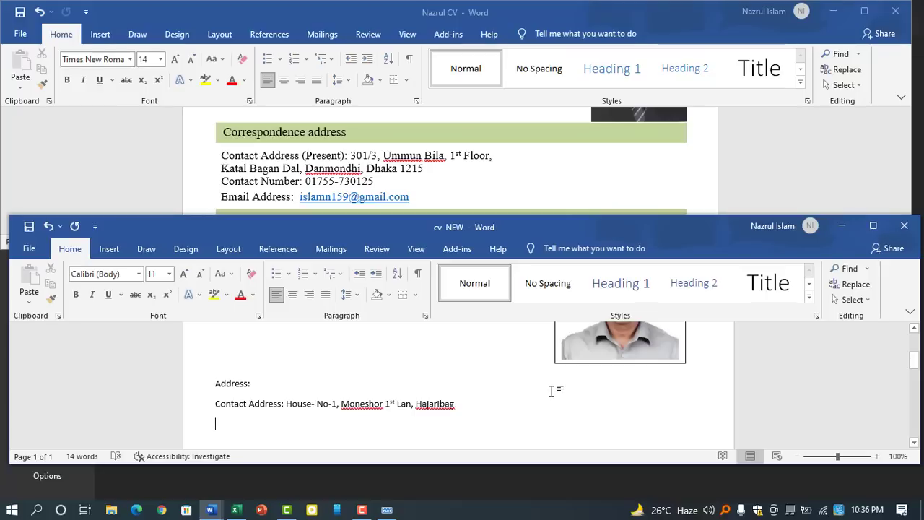
{"action": "type", "text": "Dhaka"}
{"action": "type", "text": "-"}
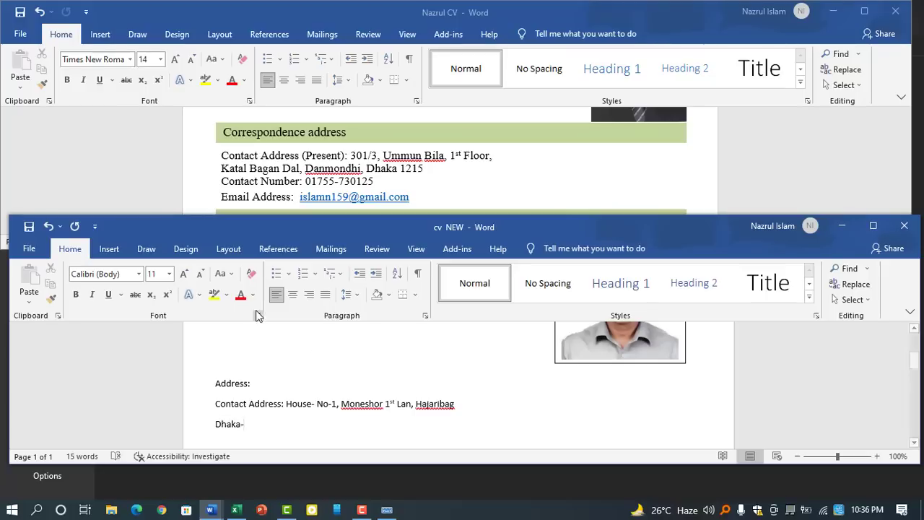
{"action": "scroll", "coordinate": [258, 315], "scroll_direction": "down", "scroll_amount": 2}
Move the area name to its own line and join the city onto it.
{"action": "left_click", "coordinate": [411, 404]}
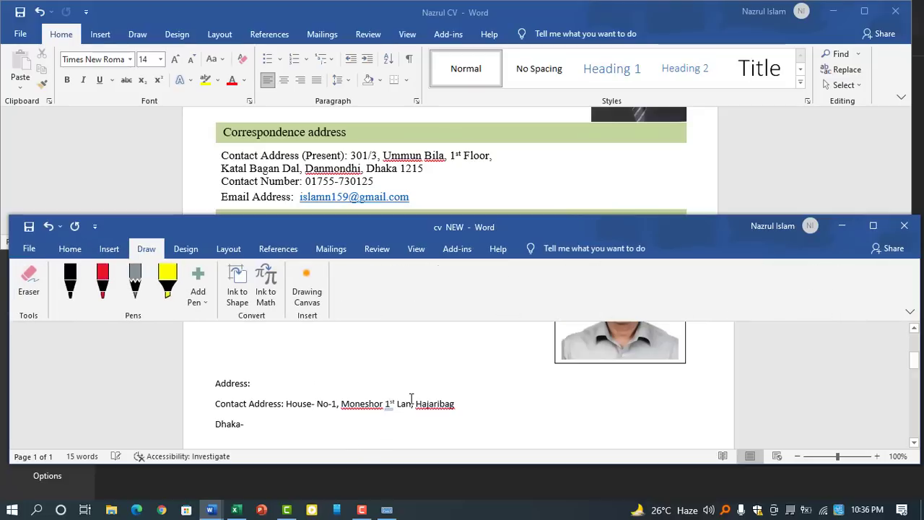
{"action": "left_click", "coordinate": [417, 404]}
{"action": "key", "text": "Return"}
{"action": "key", "text": "Down"}
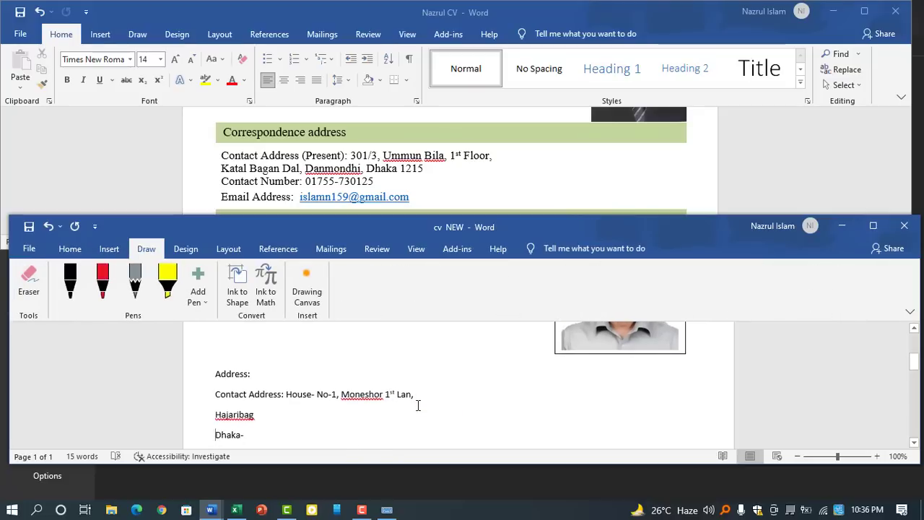
{"action": "key", "text": "BackSpace"}
{"action": "left_click", "coordinate": [328, 425]}
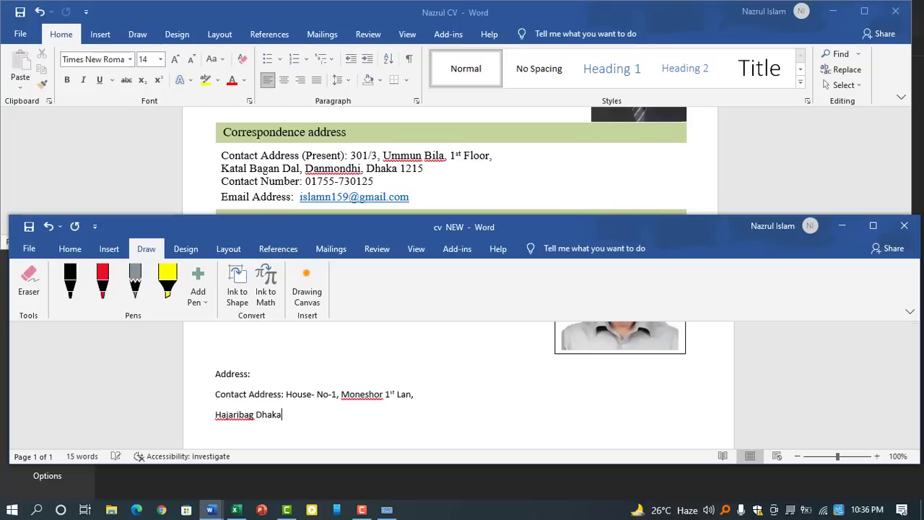
{"action": "scroll", "coordinate": [332, 411], "scroll_direction": "down", "scroll_amount": 1}
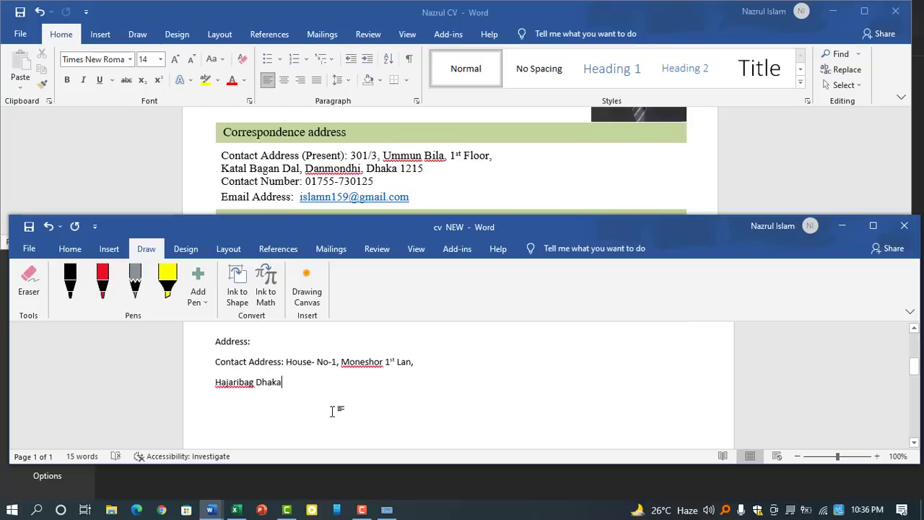
Add a 'Mobile:' line with the candidate's number and an 'Email:' line with their address.
{"action": "key", "text": "Return"}
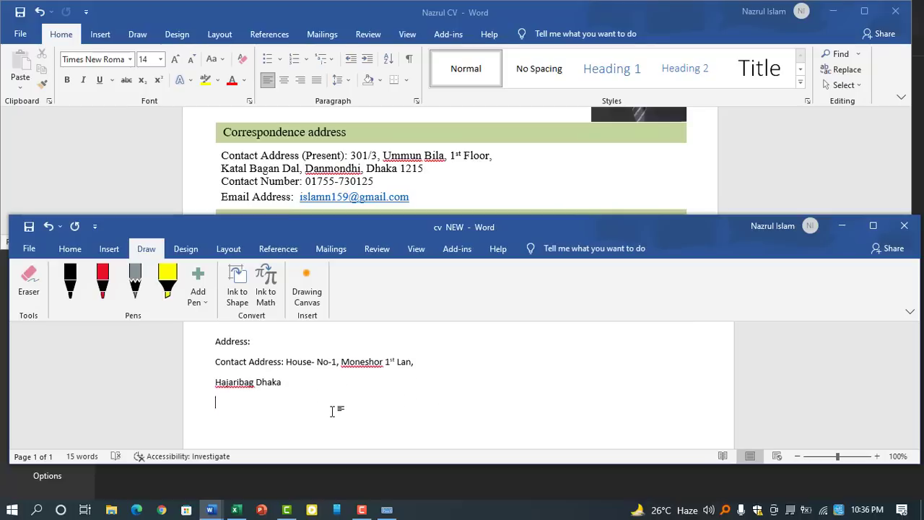
{"action": "type", "text": "Mobile:"}
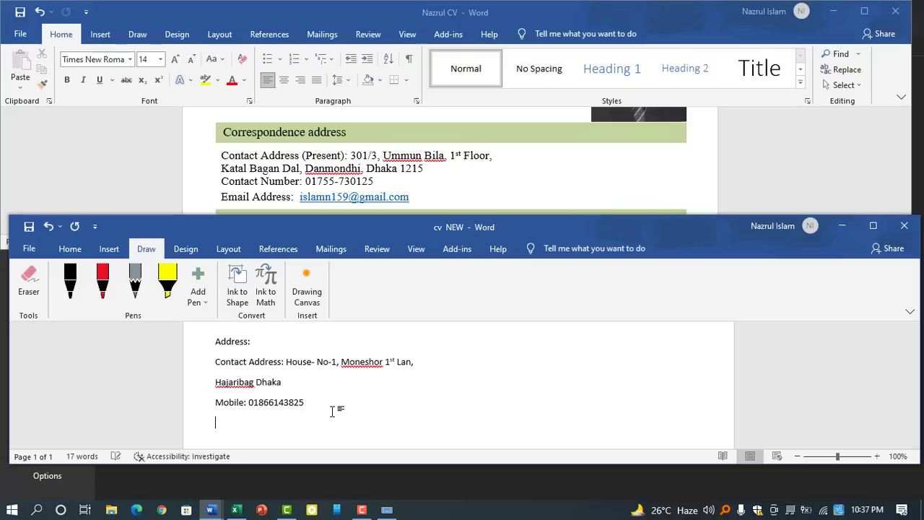
{"action": "key", "text": "Return"}
{"action": "type", "text": "Email:"}
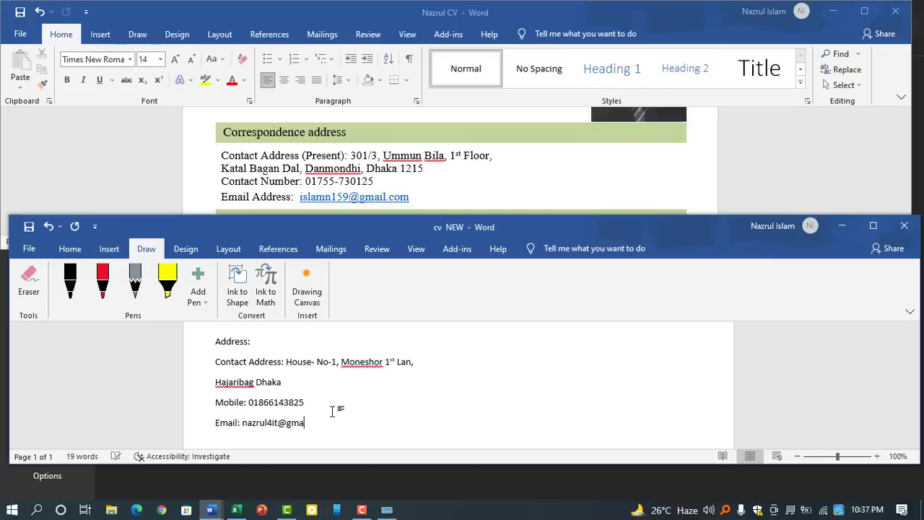
{"action": "left_click", "coordinate": [432, 188]}
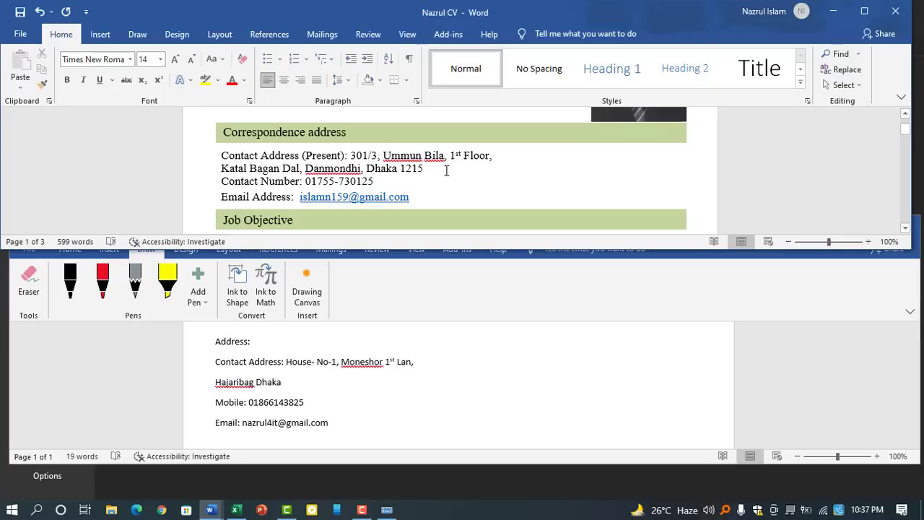
{"action": "left_click", "coordinate": [301, 348]}
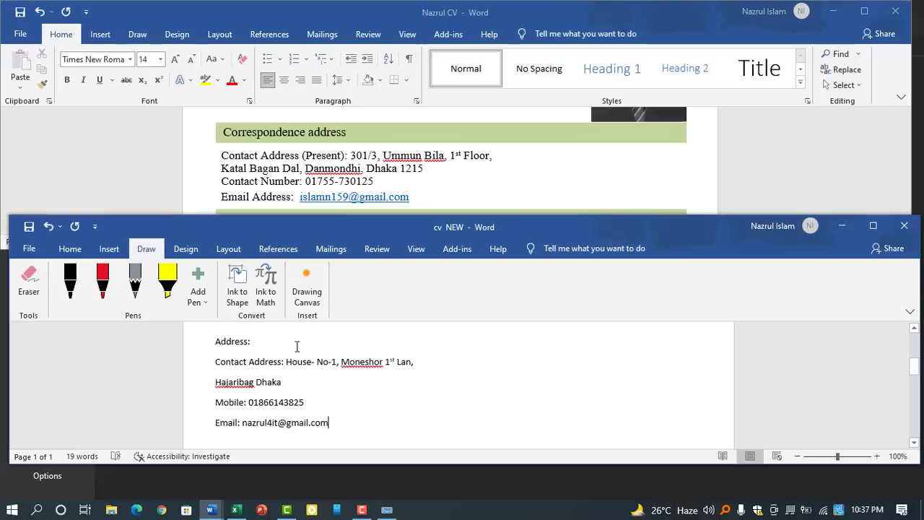
{"action": "triple_click", "coordinate": [248, 342]}
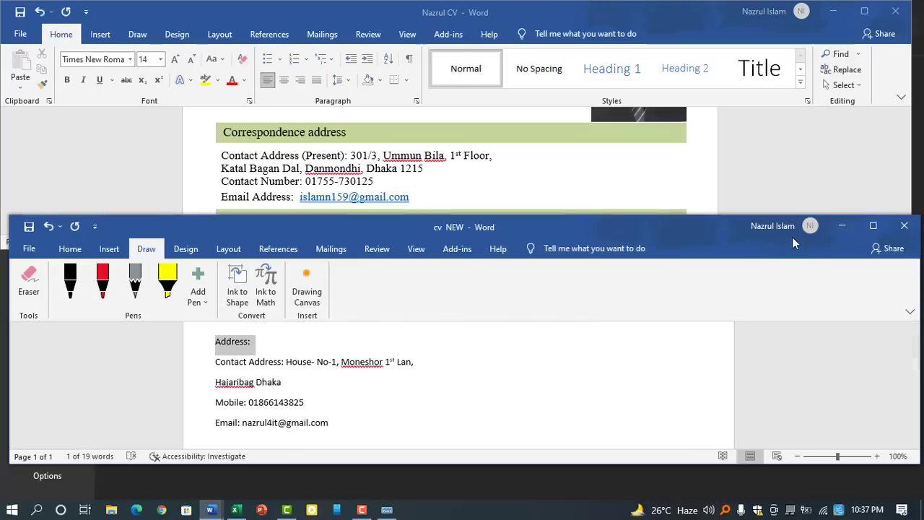
Maximize the cv NEW window and centre the two title lines.
{"action": "left_click", "coordinate": [874, 228]}
{"action": "scroll", "coordinate": [398, 242], "scroll_direction": "up", "scroll_amount": 2}
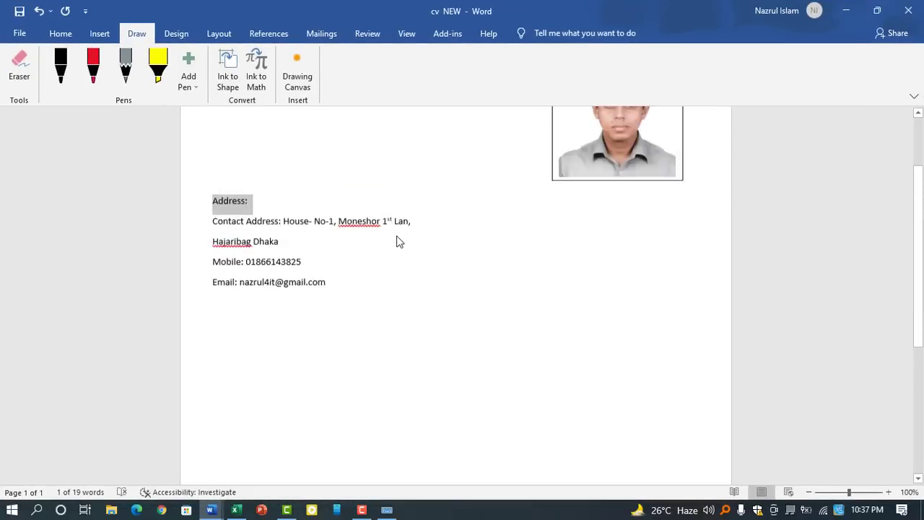
{"action": "scroll", "coordinate": [398, 235], "scroll_direction": "up", "scroll_amount": 2}
{"action": "left_click", "coordinate": [309, 166]}
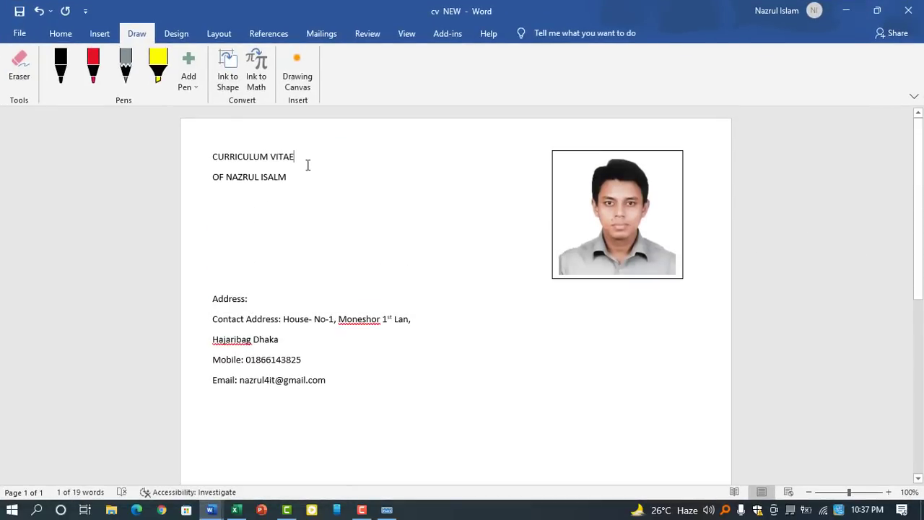
{"action": "left_click", "coordinate": [286, 297]}
{"action": "left_click_drag", "start_coordinate": [319, 181], "coordinate": [202, 154]}
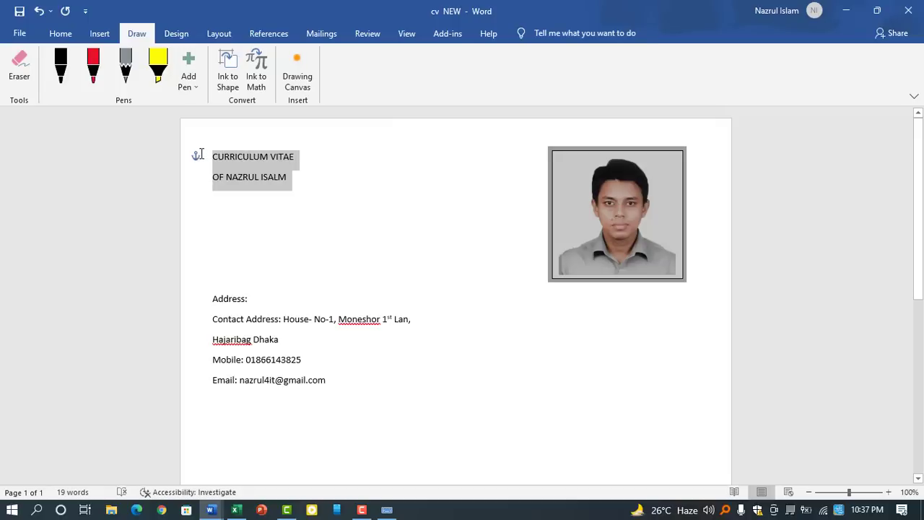
{"action": "left_click", "coordinate": [57, 34]}
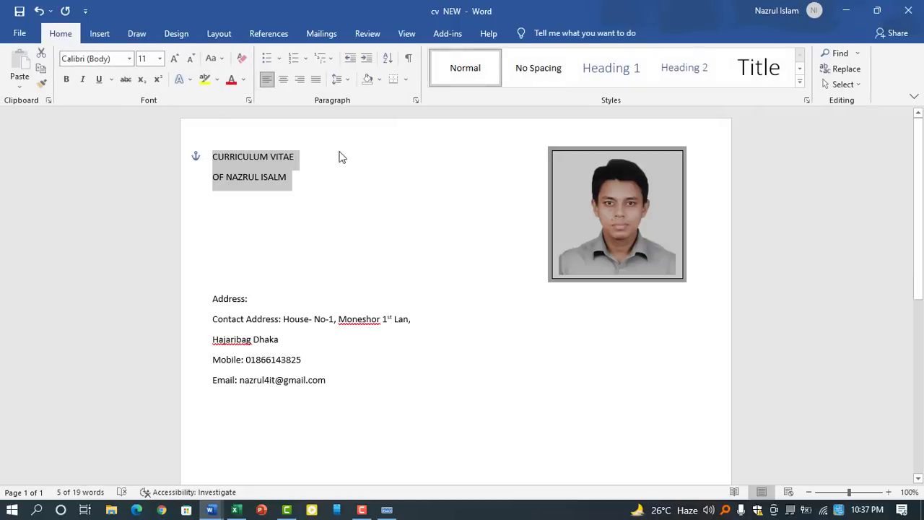
{"action": "left_click", "coordinate": [284, 81]}
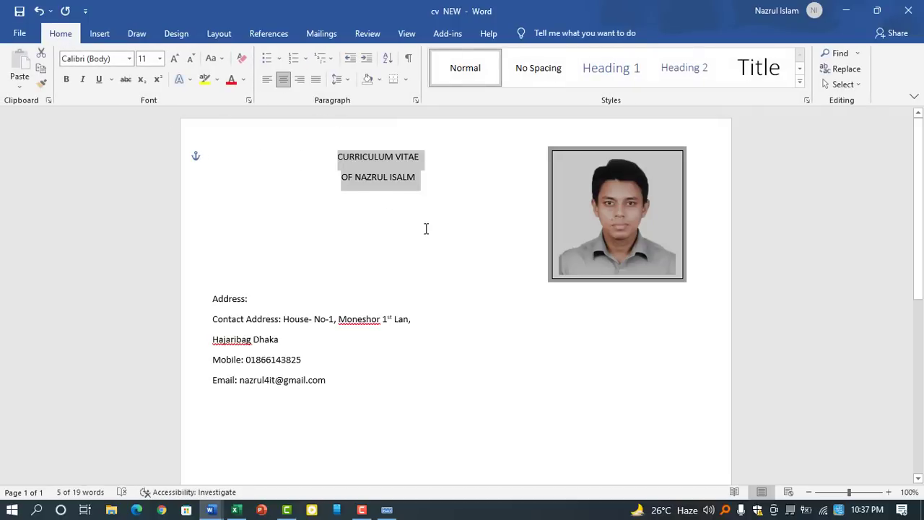
Make both title lines bold.
{"action": "left_click", "coordinate": [425, 225]}
{"action": "left_click_drag", "start_coordinate": [353, 150], "coordinate": [419, 177]}
{"action": "left_click", "coordinate": [66, 79]}
{"action": "left_click", "coordinate": [413, 282]}
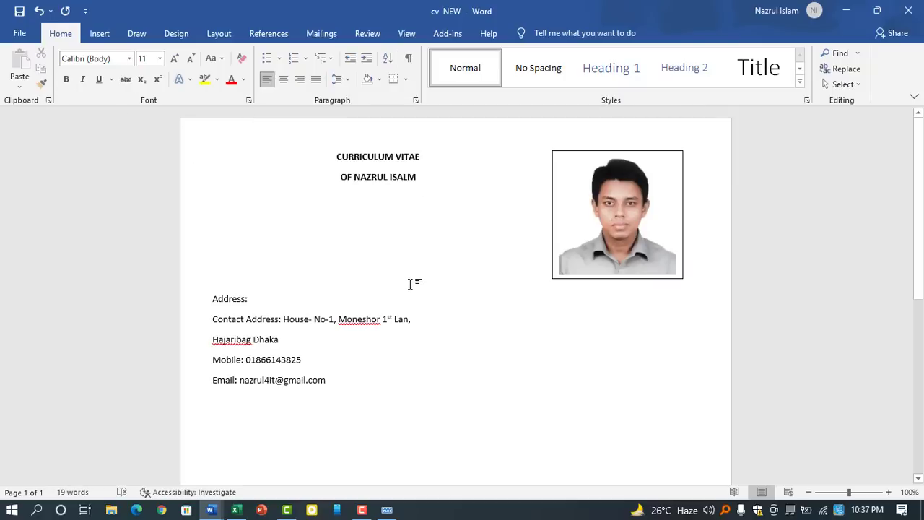
{"action": "key", "text": "Return"}
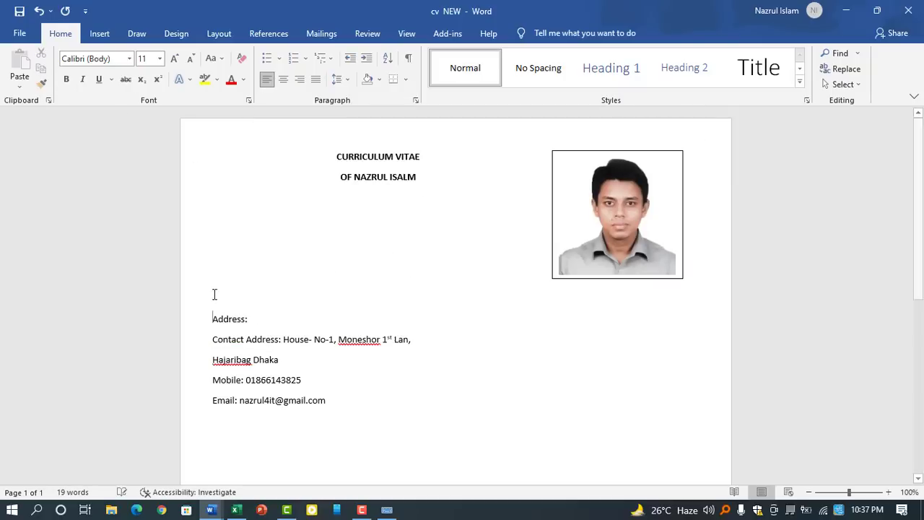
{"action": "key", "text": "BackSpace"}
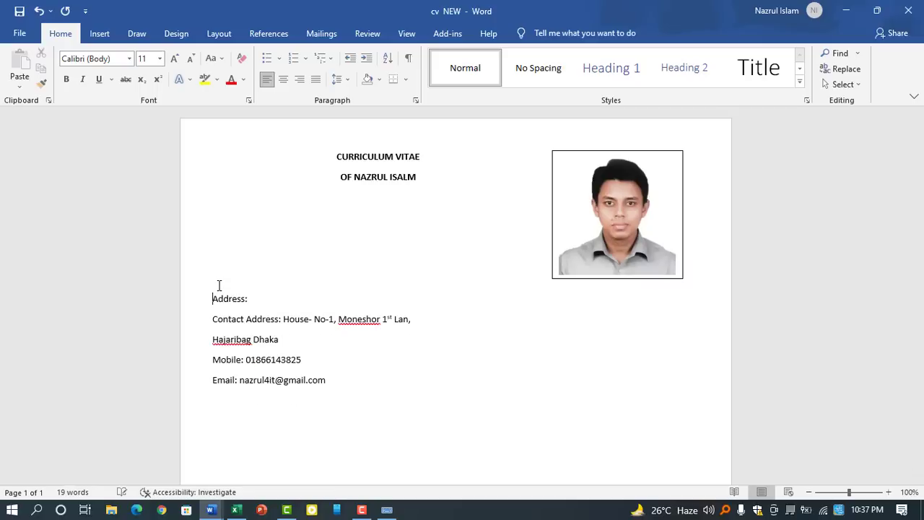
Select the Address: heading and bring up the Shading colours for a light grey fill.
{"action": "left_click_drag", "start_coordinate": [292, 298], "coordinate": [201, 290]}
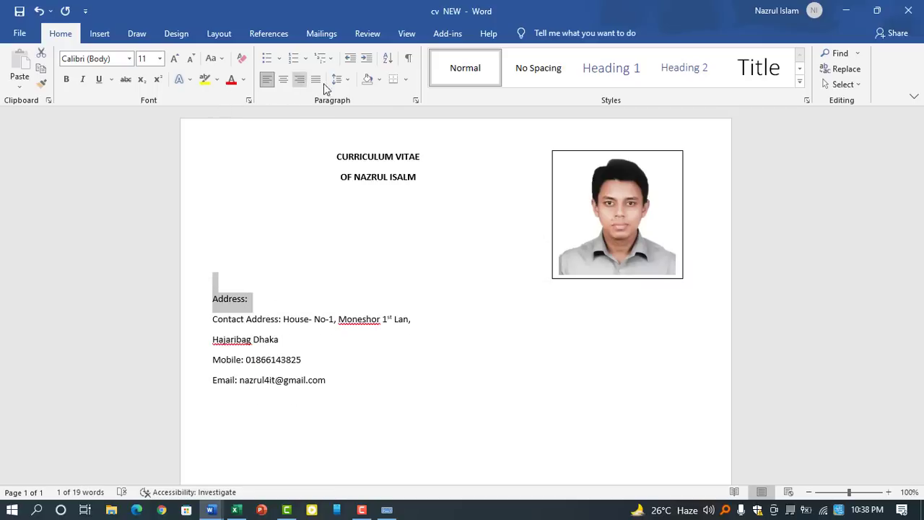
{"action": "left_click", "coordinate": [381, 80]}
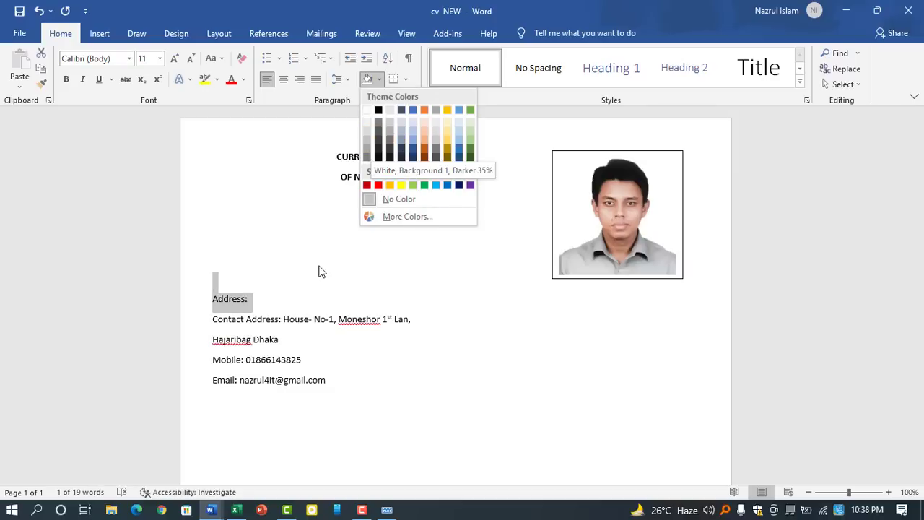
{"action": "left_click", "coordinate": [288, 305]}
{"action": "left_click", "coordinate": [249, 300]}
{"action": "left_click_drag", "start_coordinate": [211, 299], "coordinate": [272, 300]}
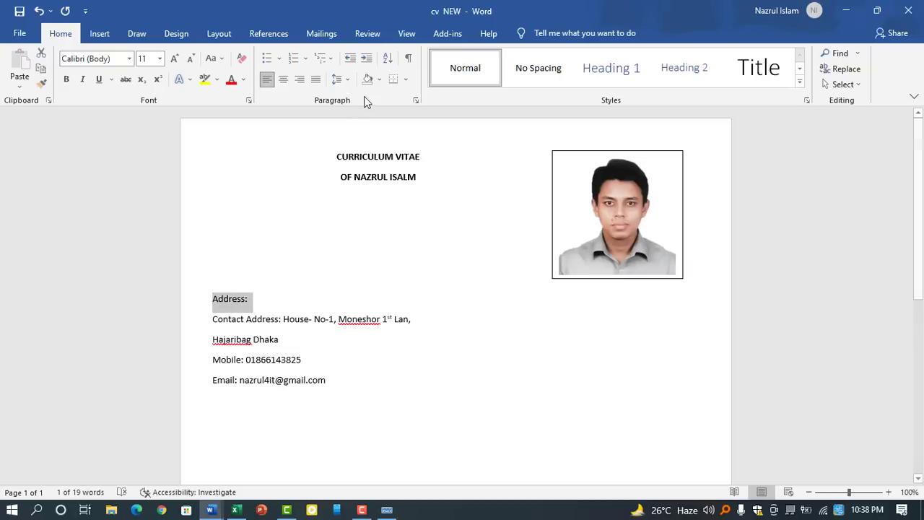
{"action": "left_click", "coordinate": [380, 79]}
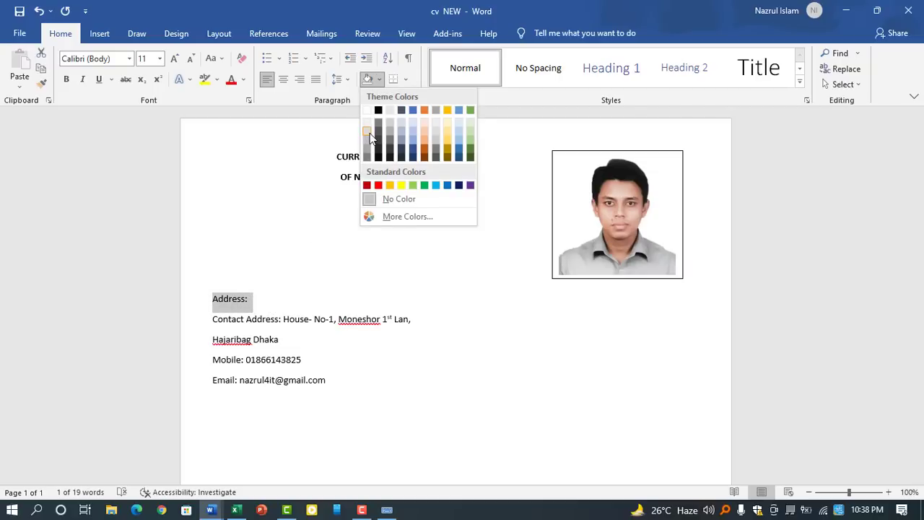
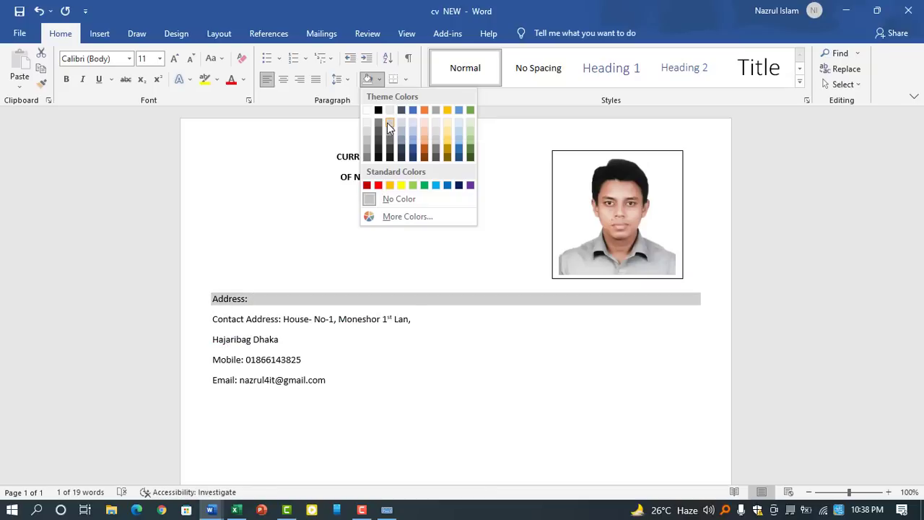
Shade the Address line gray and set the contact lines to Times New Roman.
{"action": "left_click", "coordinate": [387, 123]}
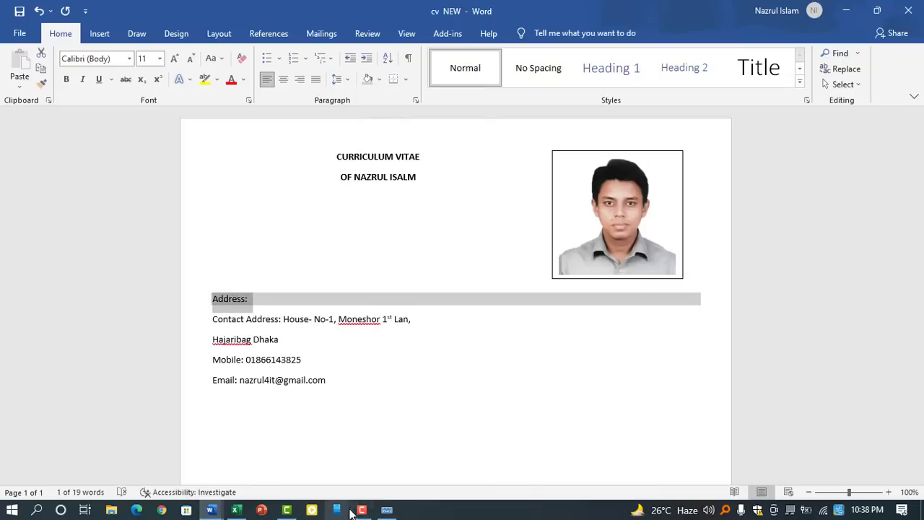
{"action": "left_click", "coordinate": [508, 397]}
{"action": "left_click", "coordinate": [298, 364]}
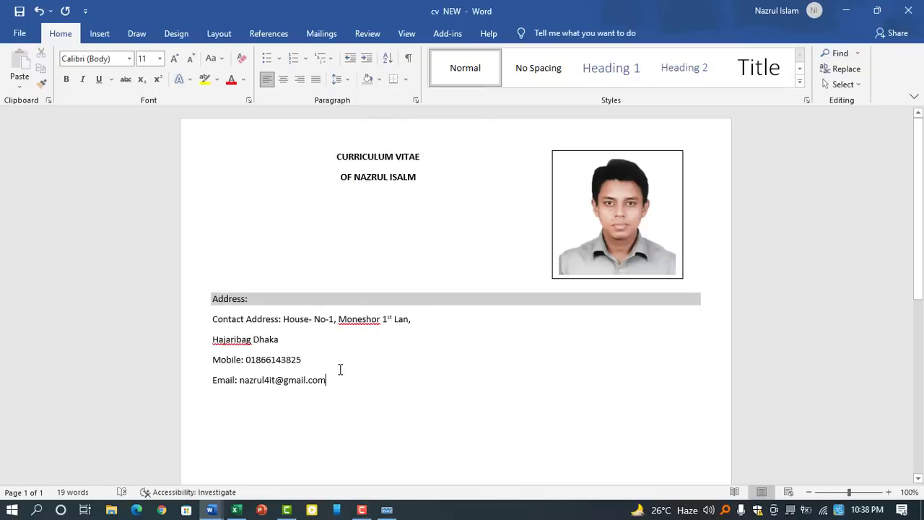
{"action": "left_click_drag", "start_coordinate": [345, 379], "coordinate": [230, 318]}
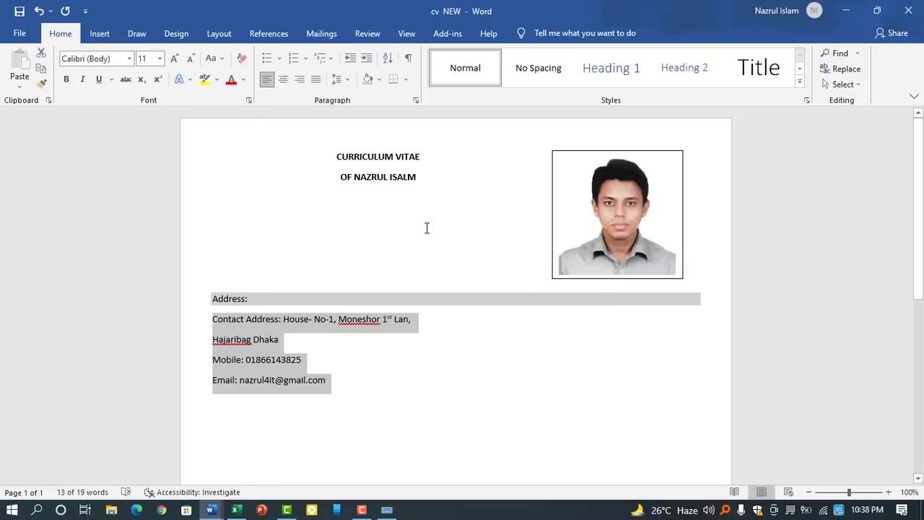
{"action": "left_click", "coordinate": [111, 61]}
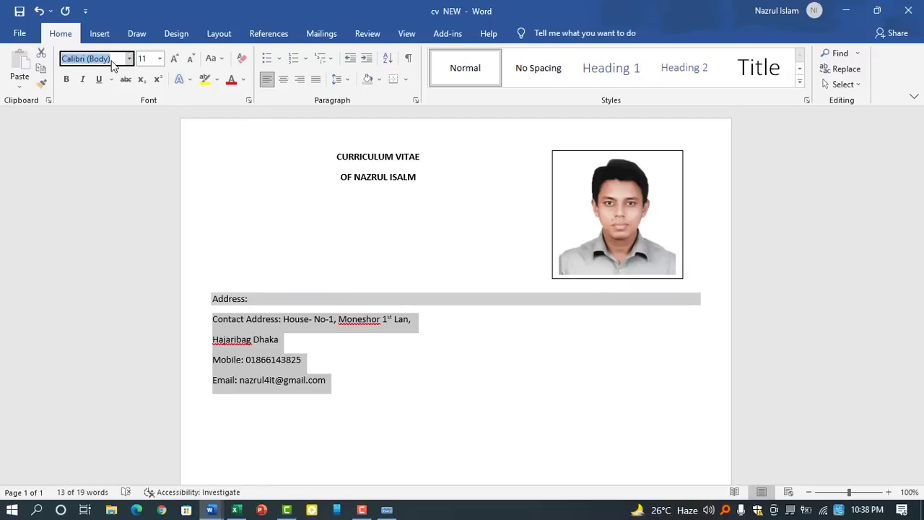
{"action": "type", "text": "Tim"}
{"action": "key", "text": "Return"}
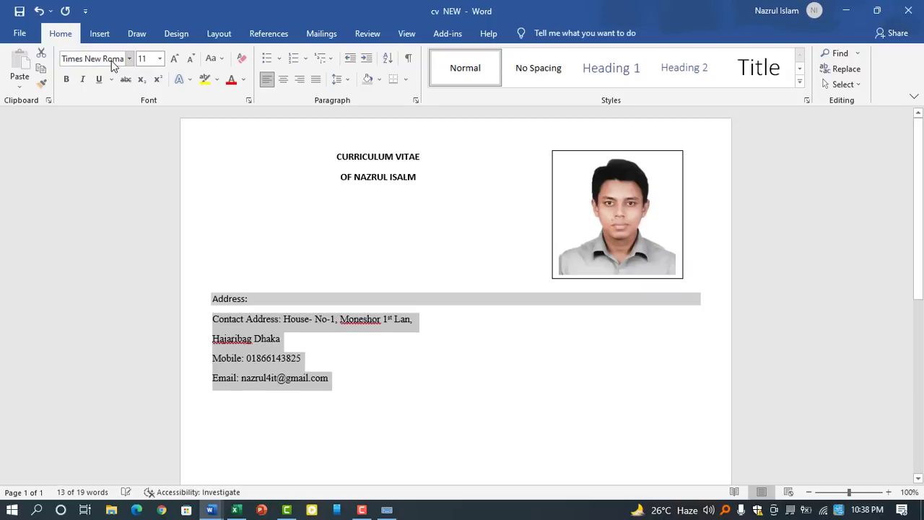
{"action": "left_click", "coordinate": [462, 437]}
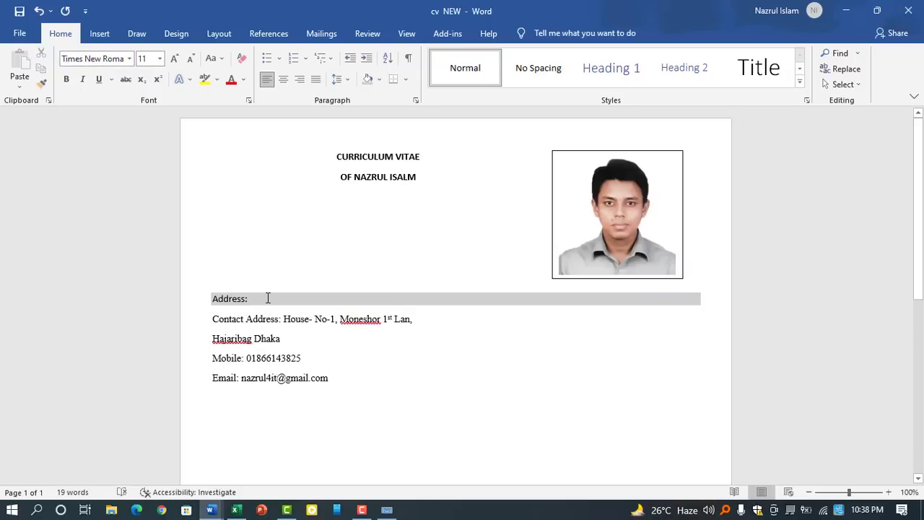
Set the Address line to Times New Roman, make Address through email 14 pt, and restore the window.
{"action": "left_click_drag", "start_coordinate": [267, 298], "coordinate": [214, 281]}
{"action": "left_click", "coordinate": [112, 60]}
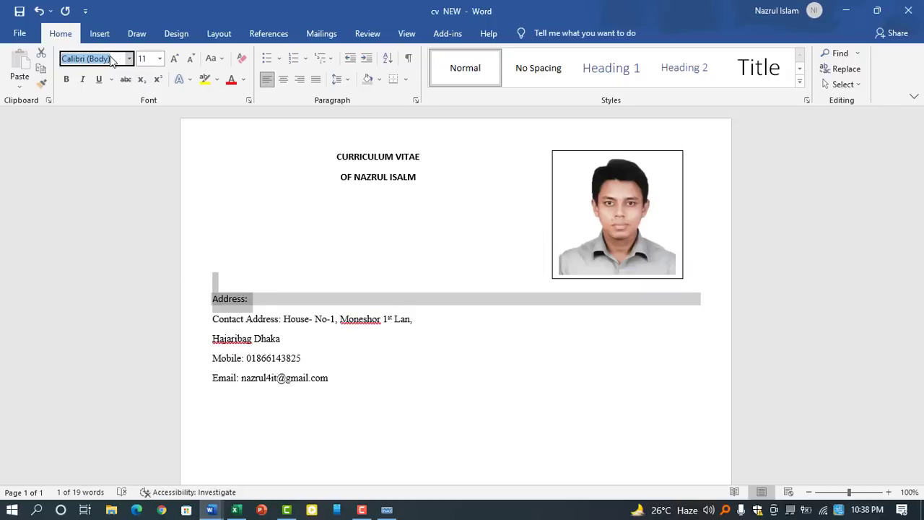
{"action": "type", "text": "Times New Roma"}
{"action": "key", "text": "Return"}
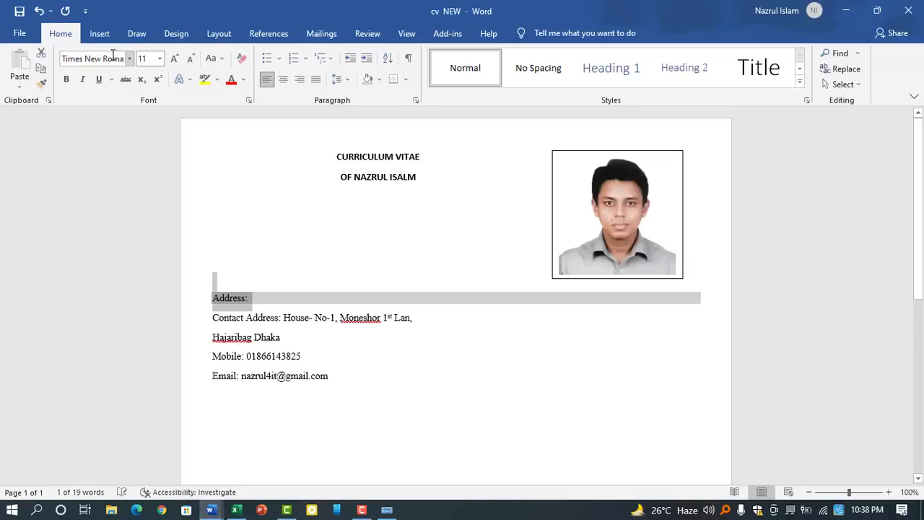
{"action": "left_click_drag", "start_coordinate": [390, 371], "coordinate": [201, 269]}
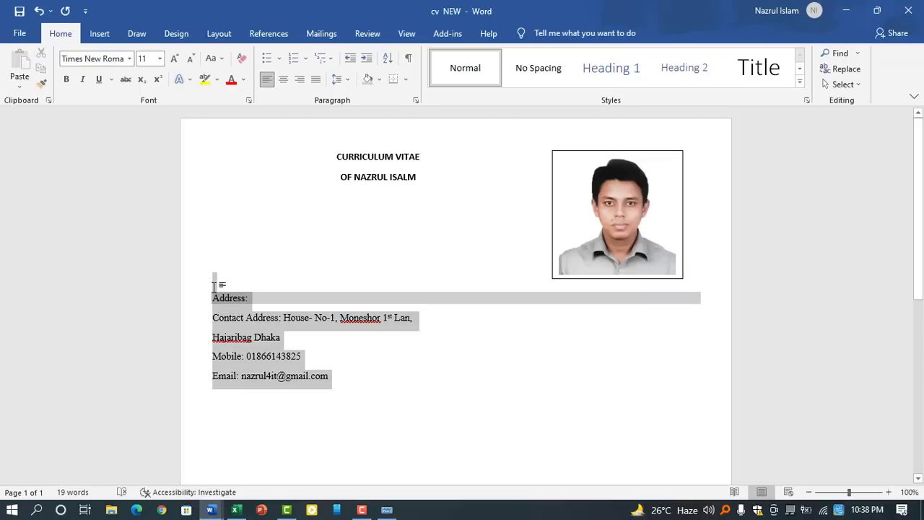
{"action": "left_click", "coordinate": [159, 58]}
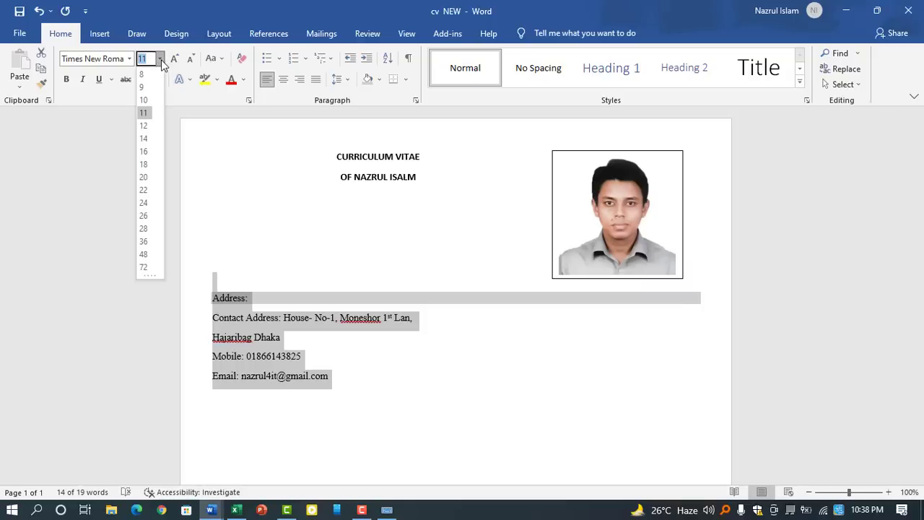
{"action": "left_click", "coordinate": [146, 139]}
{"action": "left_click", "coordinate": [516, 388]}
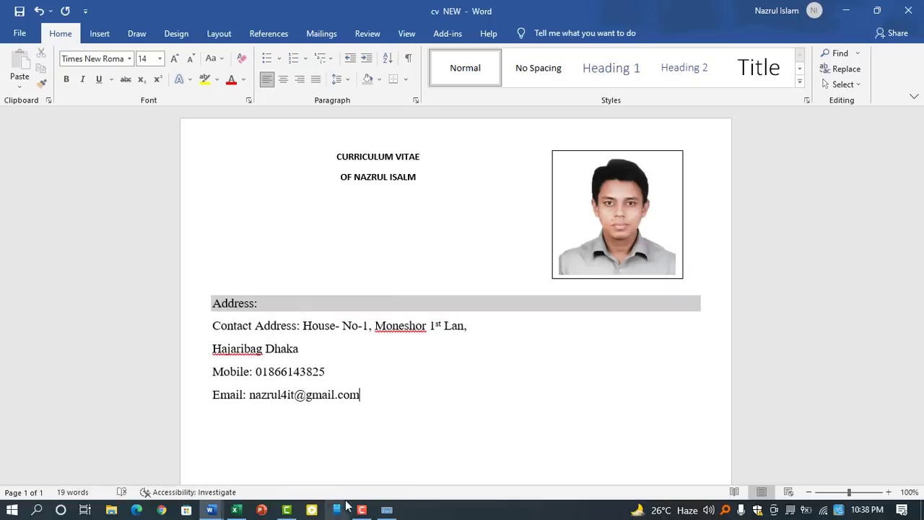
{"action": "left_click", "coordinate": [877, 10]}
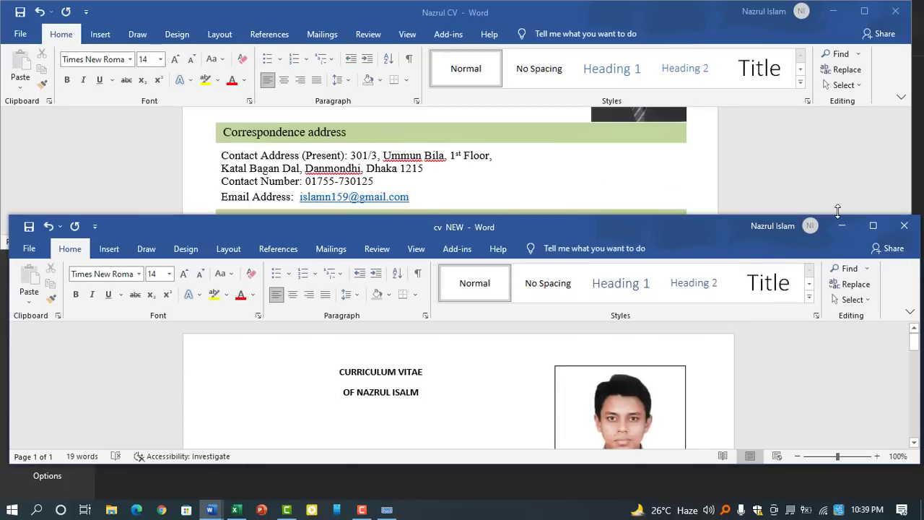
Bold the Address: heading and compare it against the reference CV.
{"action": "left_click", "coordinate": [872, 227]}
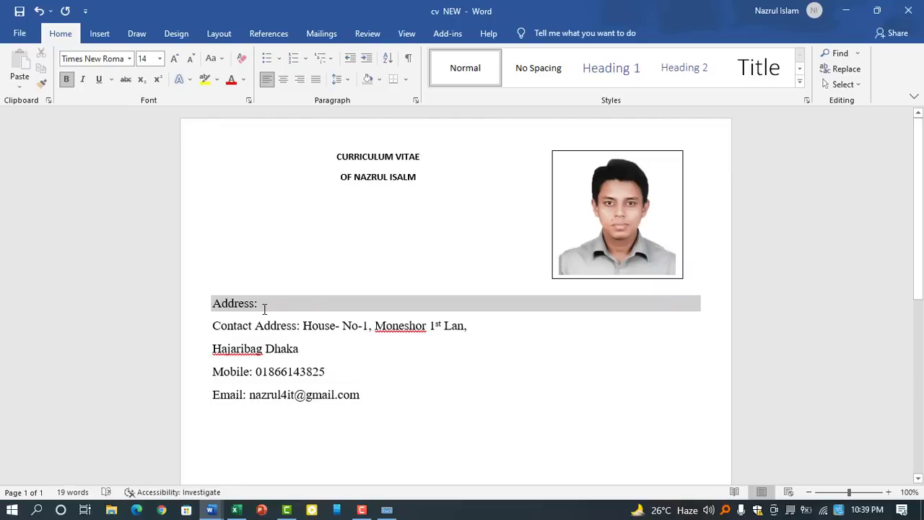
{"action": "left_click_drag", "start_coordinate": [261, 303], "coordinate": [207, 304]}
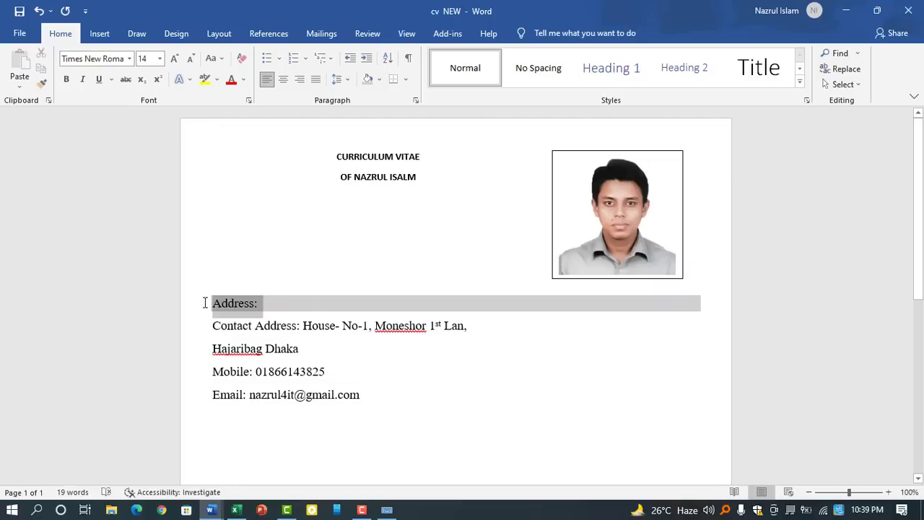
{"action": "left_click", "coordinate": [65, 79]}
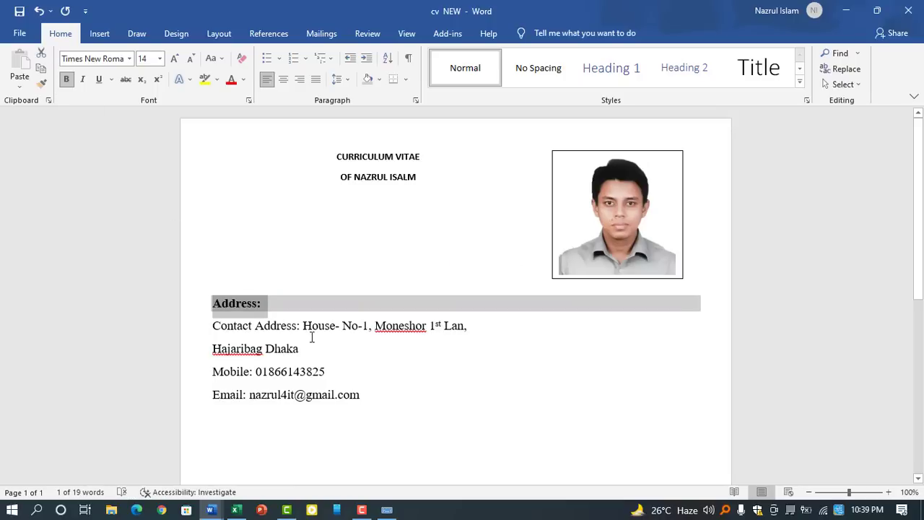
{"action": "left_click", "coordinate": [878, 11]}
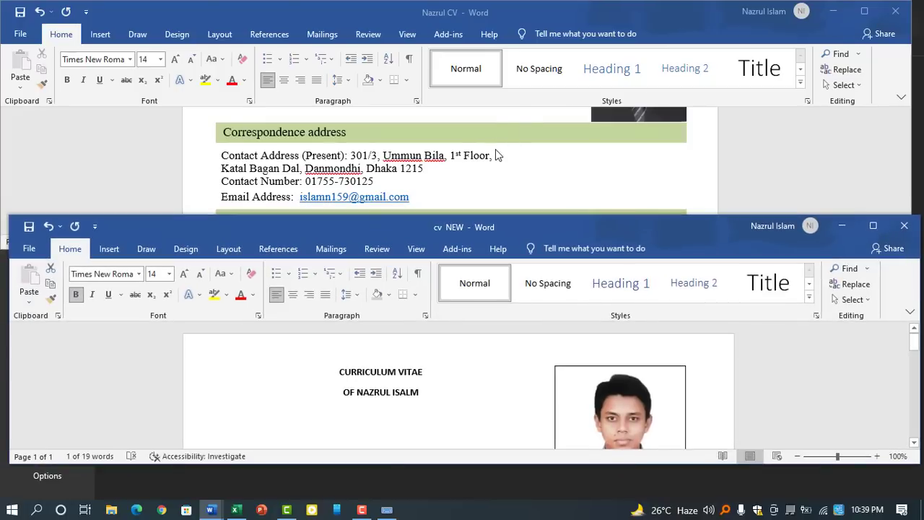
{"action": "left_click", "coordinate": [523, 175]}
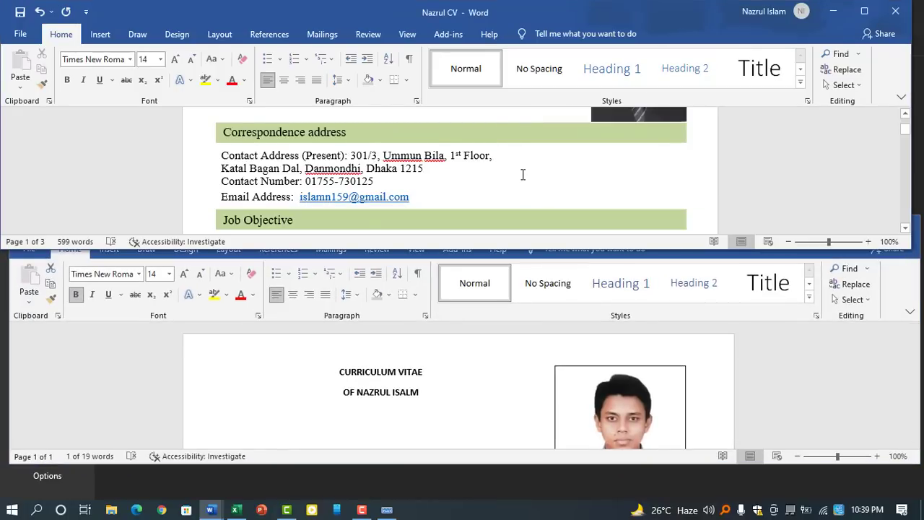
{"action": "scroll", "coordinate": [523, 176], "scroll_direction": "down", "scroll_amount": 1}
{"action": "scroll", "coordinate": [523, 176], "scroll_direction": "up", "scroll_amount": 1}
{"action": "left_click", "coordinate": [573, 347]}
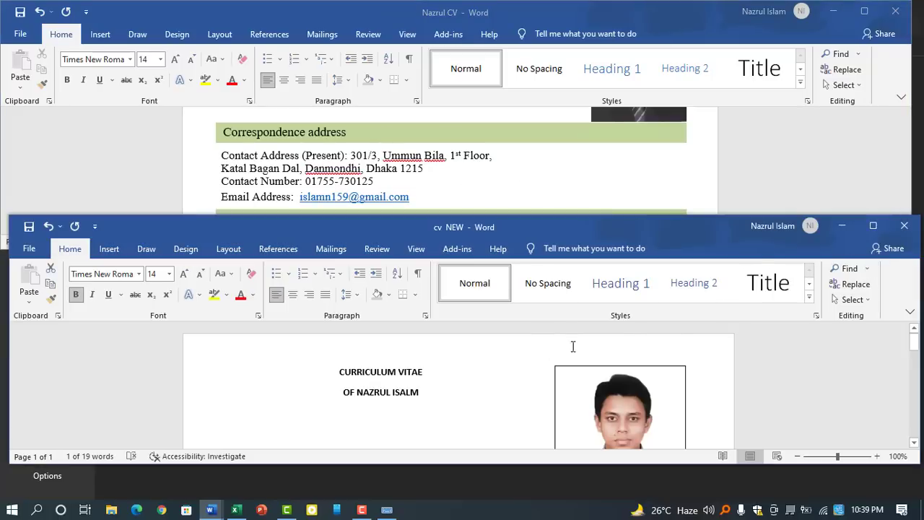
{"action": "left_click", "coordinate": [872, 226]}
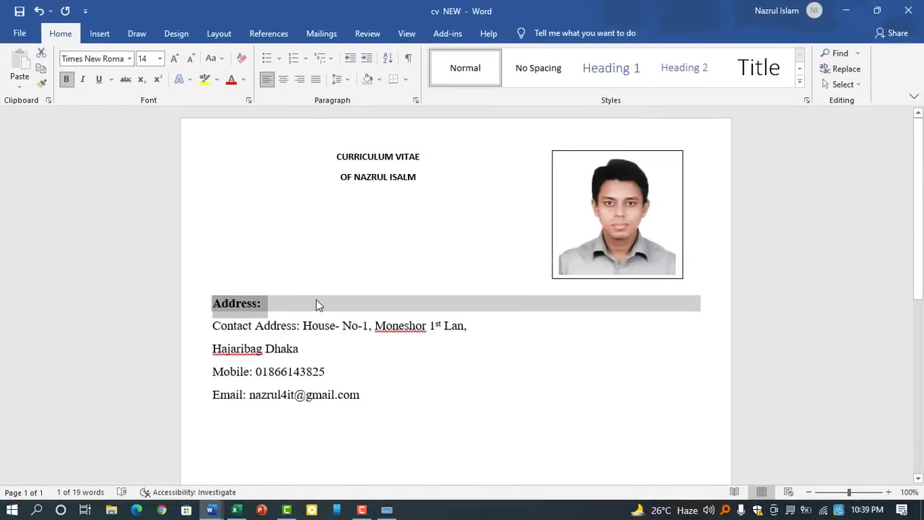
Shade the Address row Green, Accent 6, Lighter 60%, then restore the window to compare.
{"action": "left_click", "coordinate": [316, 304]}
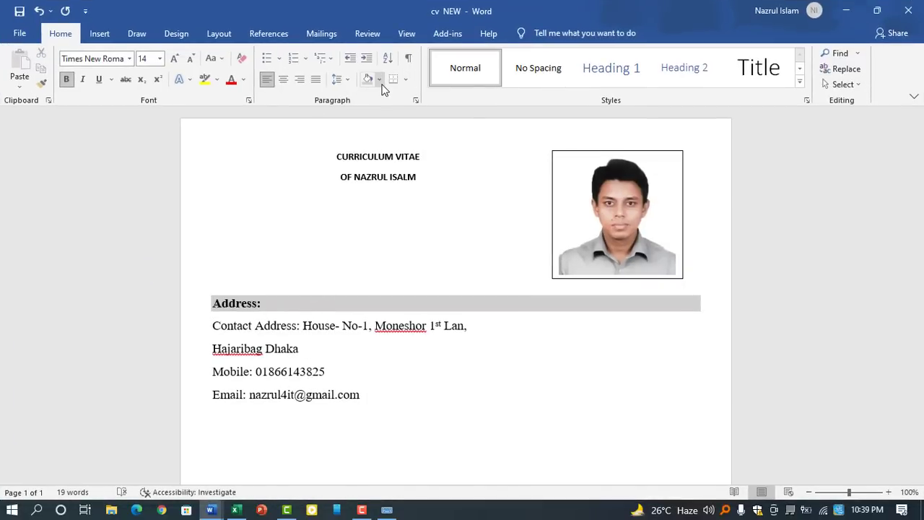
{"action": "left_click", "coordinate": [378, 79]}
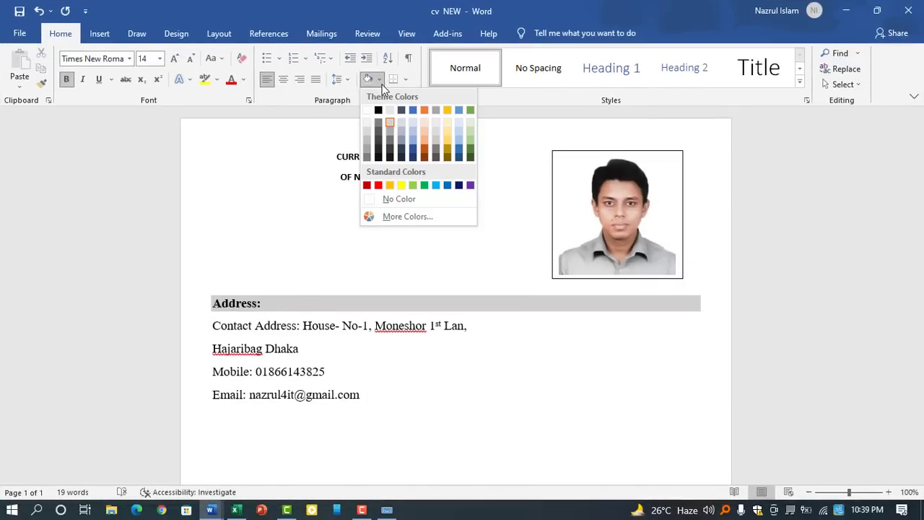
{"action": "left_click", "coordinate": [473, 137]}
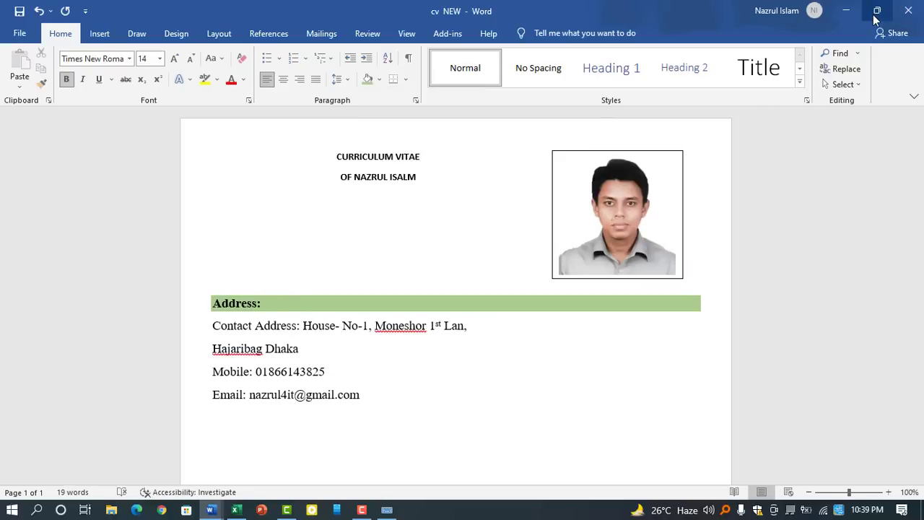
{"action": "left_click", "coordinate": [877, 11]}
{"action": "scroll", "coordinate": [566, 332], "scroll_direction": "down", "scroll_amount": 3}
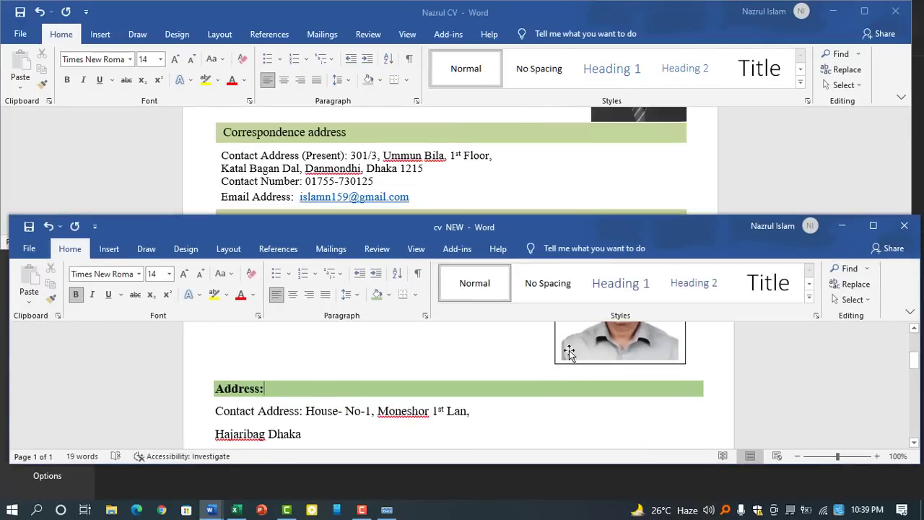
{"action": "left_click", "coordinate": [429, 165]}
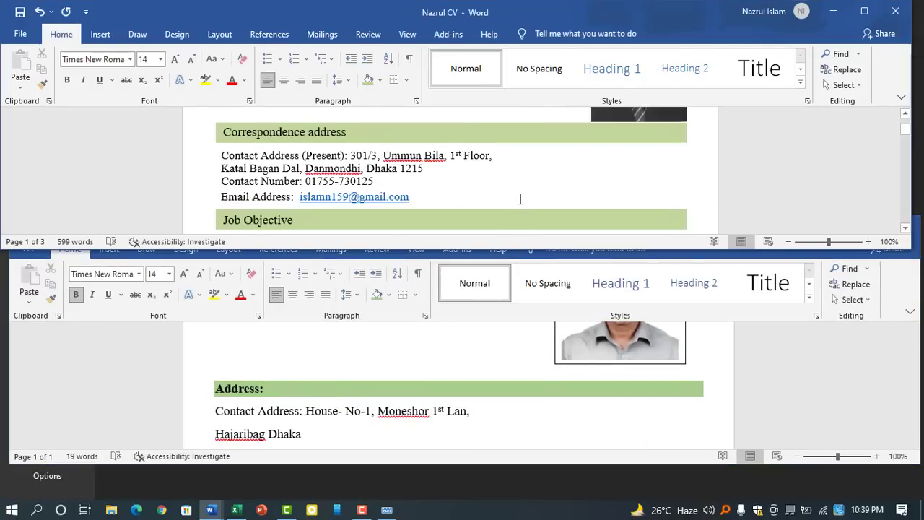
{"action": "scroll", "coordinate": [520, 198], "scroll_direction": "down", "scroll_amount": 1}
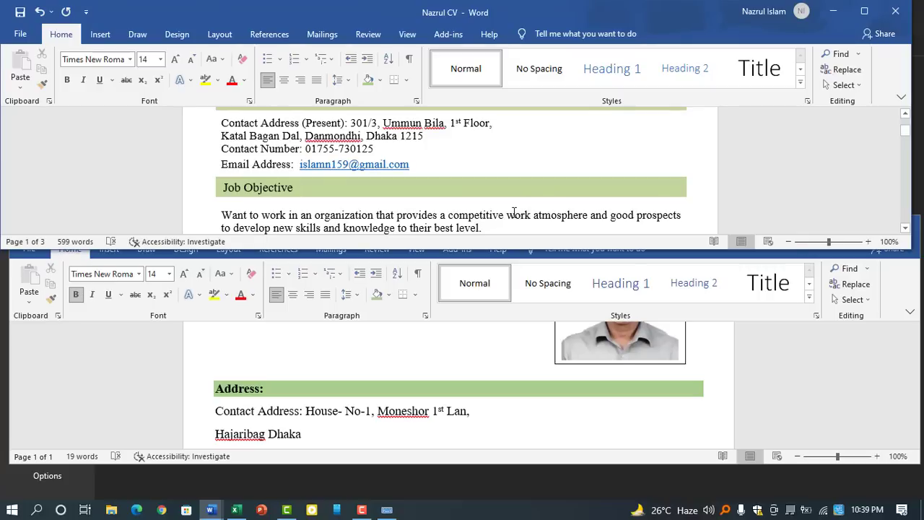
{"action": "left_click", "coordinate": [473, 445]}
{"action": "scroll", "coordinate": [464, 430], "scroll_direction": "down", "scroll_amount": 2}
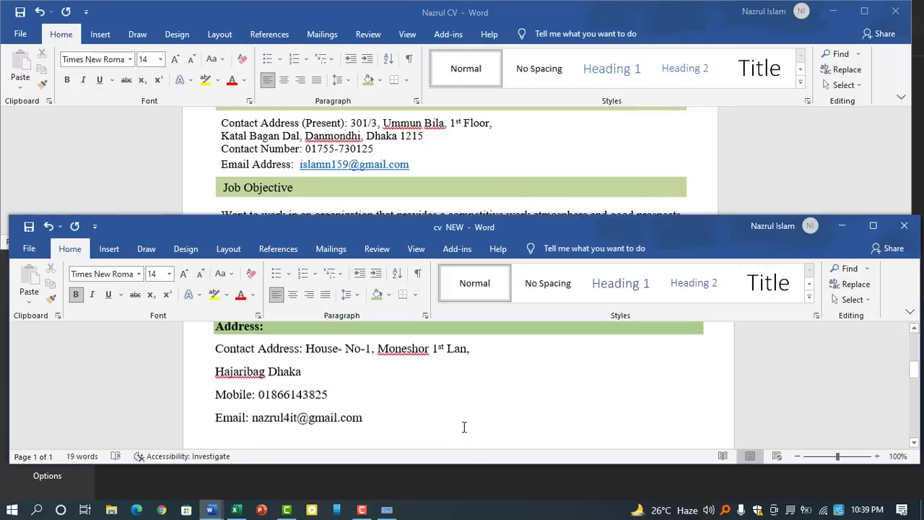
{"action": "scroll", "coordinate": [464, 427], "scroll_direction": "up", "scroll_amount": 1}
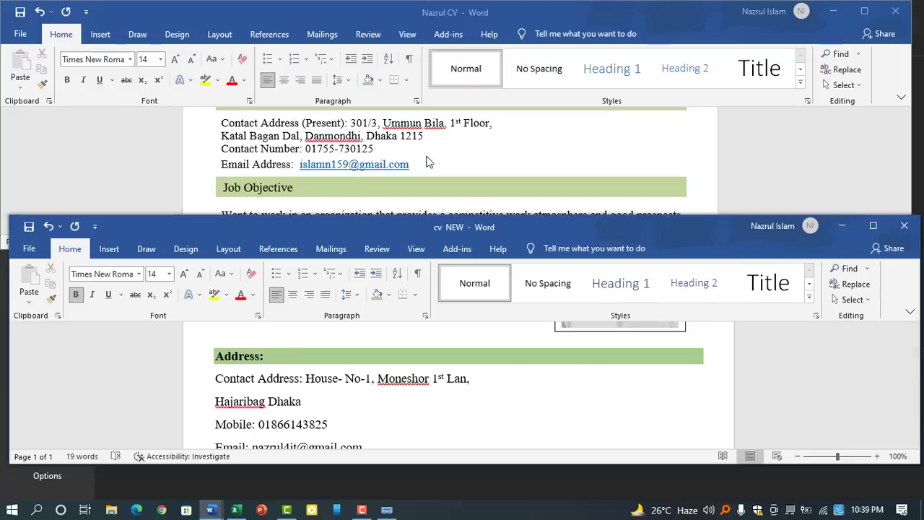
{"action": "scroll", "coordinate": [455, 194], "scroll_direction": "down", "scroll_amount": 2}
{"action": "scroll", "coordinate": [448, 181], "scroll_direction": "down", "scroll_amount": 1}
{"action": "scroll", "coordinate": [446, 180], "scroll_direction": "down", "scroll_amount": 1}
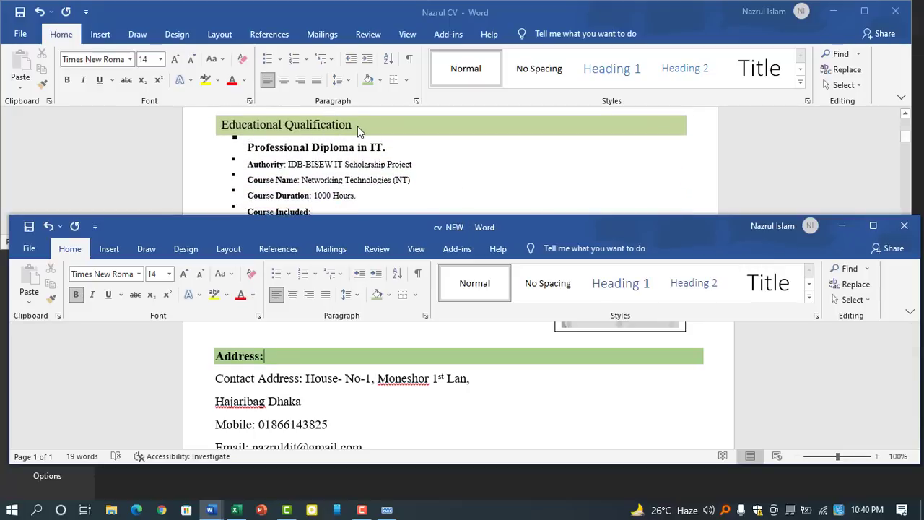
{"action": "scroll", "coordinate": [357, 125], "scroll_direction": "down", "scroll_amount": 2}
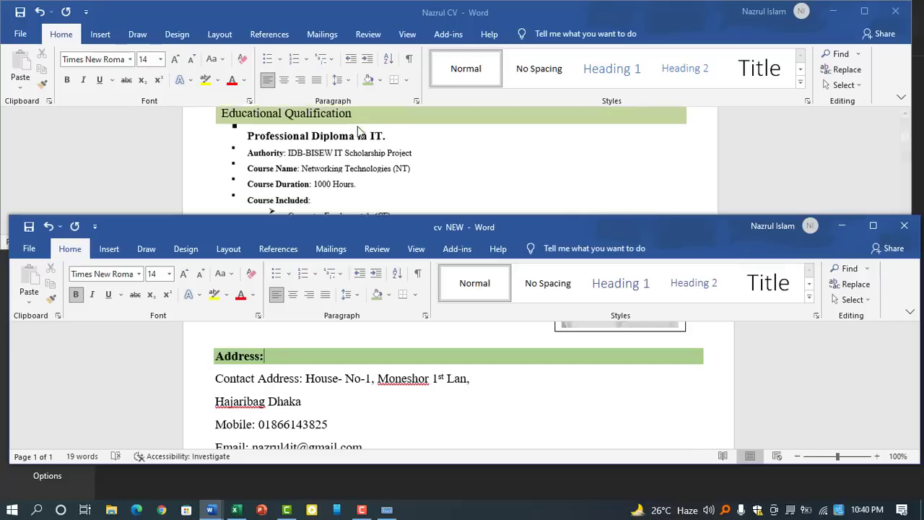
{"action": "left_click", "coordinate": [420, 407]}
{"action": "left_click", "coordinate": [422, 174]}
{"action": "scroll", "coordinate": [421, 174], "scroll_direction": "up", "scroll_amount": 2}
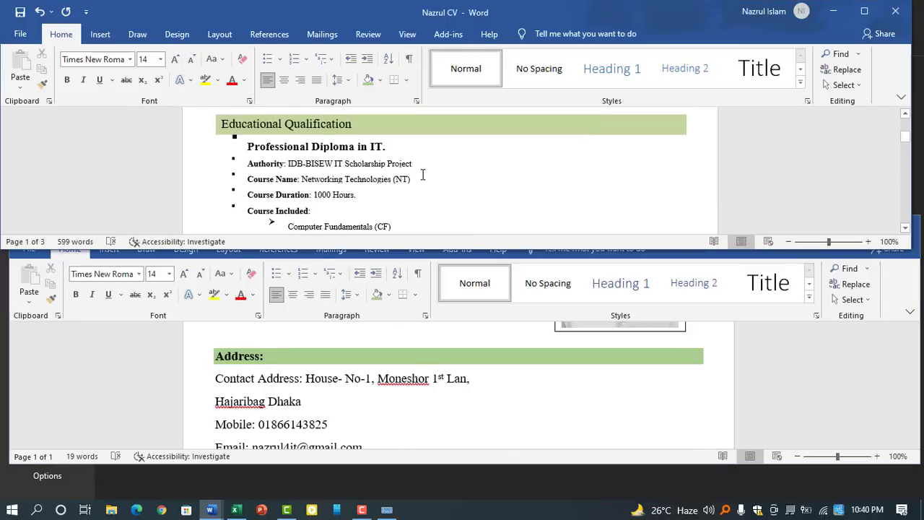
{"action": "left_click", "coordinate": [437, 419]}
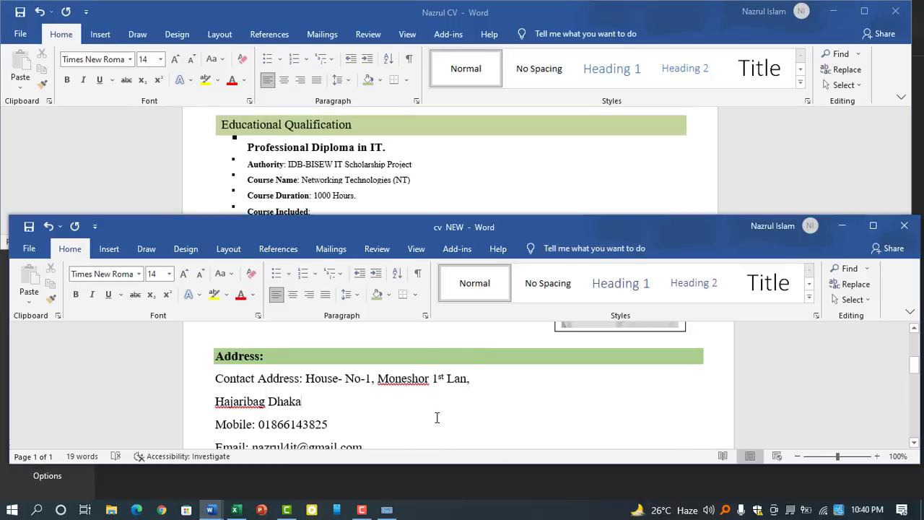
{"action": "scroll", "coordinate": [437, 419], "scroll_direction": "down", "scroll_amount": 3}
{"action": "scroll", "coordinate": [437, 418], "scroll_direction": "up", "scroll_amount": 1}
Add an Educational Qulification heading and a Professional Diploma in IT line below the email.
{"action": "left_click", "coordinate": [397, 387]}
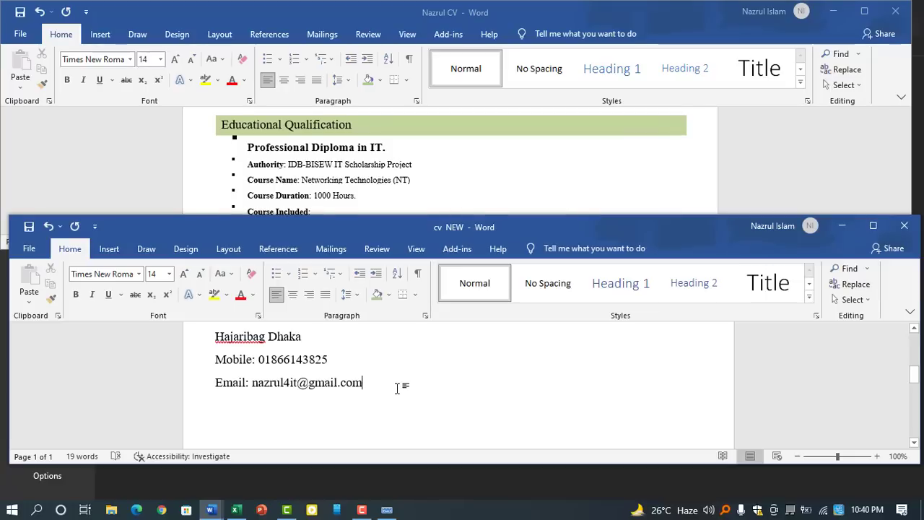
{"action": "key", "text": "Return"}
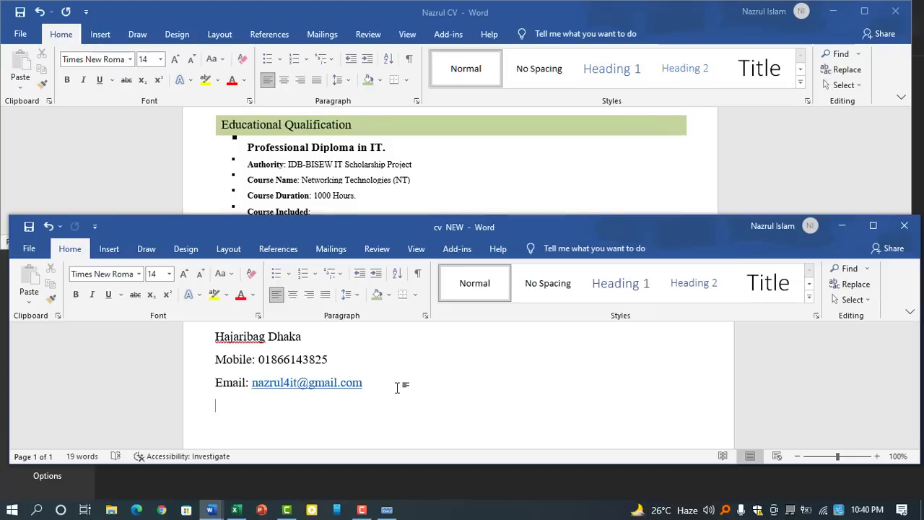
{"action": "type", "text": "Edu"}
{"action": "type", "text": "cati"}
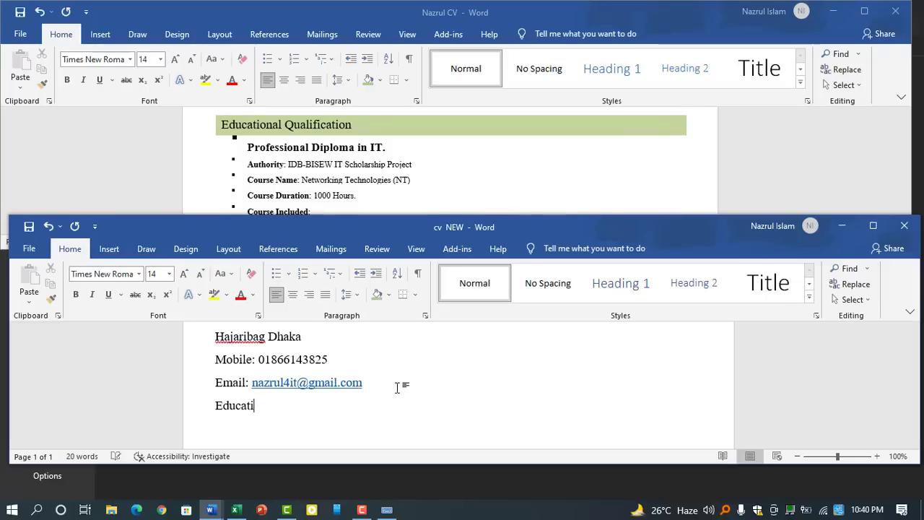
{"action": "type", "text": "o"}
{"action": "type", "text": "nal Qu"}
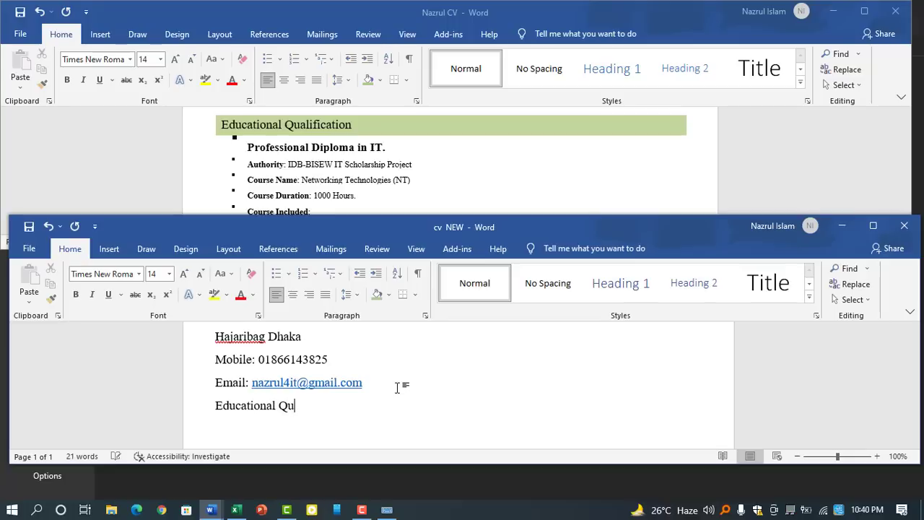
{"action": "type", "text": "lif"}
{"action": "type", "text": "ication"}
{"action": "key", "text": "Return"}
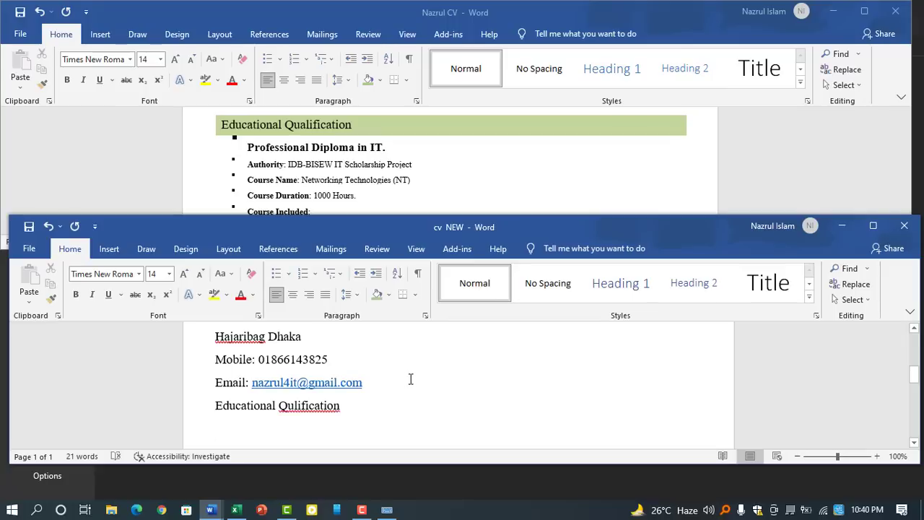
{"action": "type", "text": "Pro"}
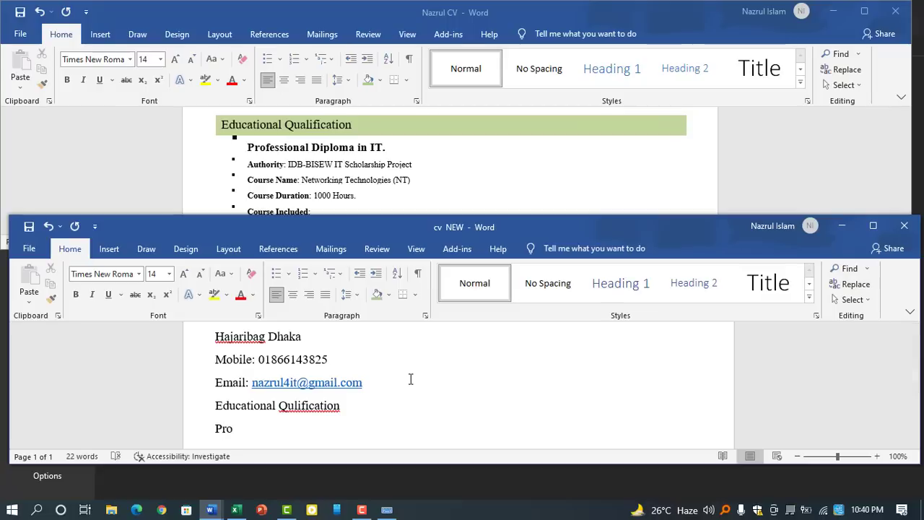
{"action": "type", "text": "fessional "}
{"action": "type", "text": "Diplom"}
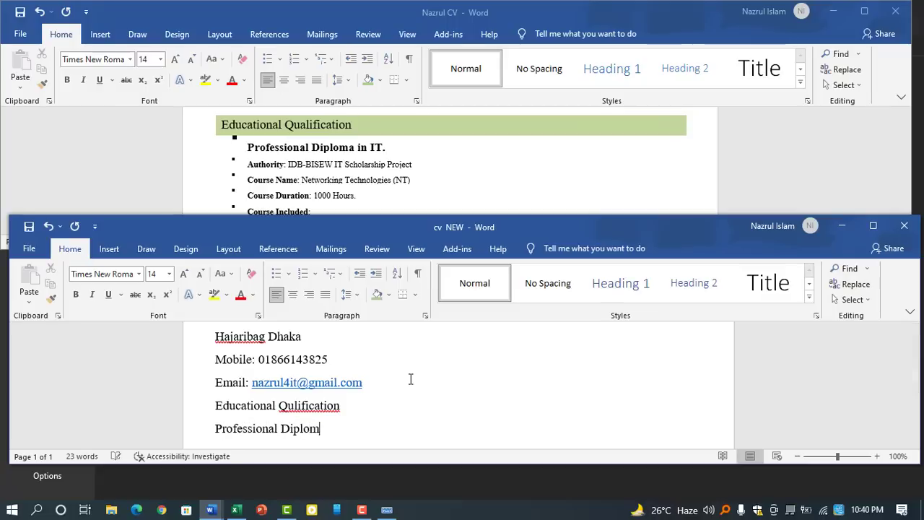
{"action": "type", "text": "a in IT"}
{"action": "type", "text": ":"}
{"action": "key", "text": "BackSpace"}
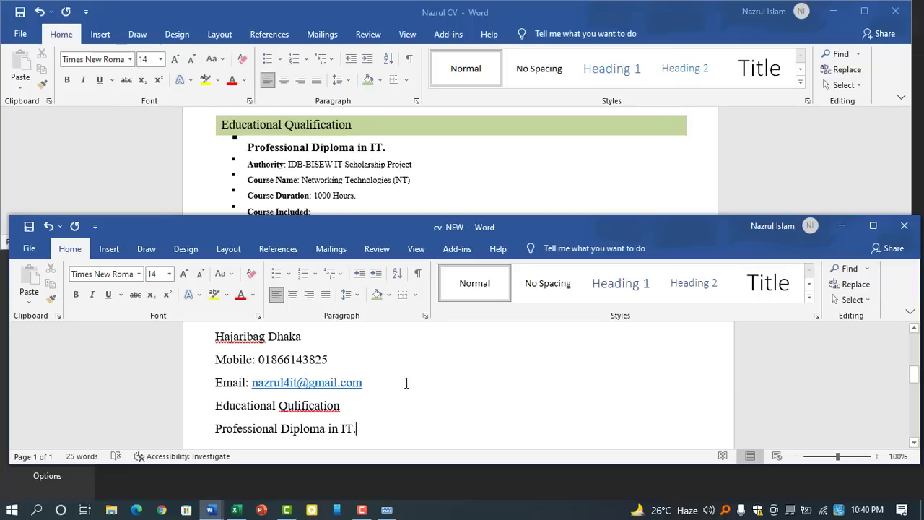
{"action": "key", "text": "Return"}
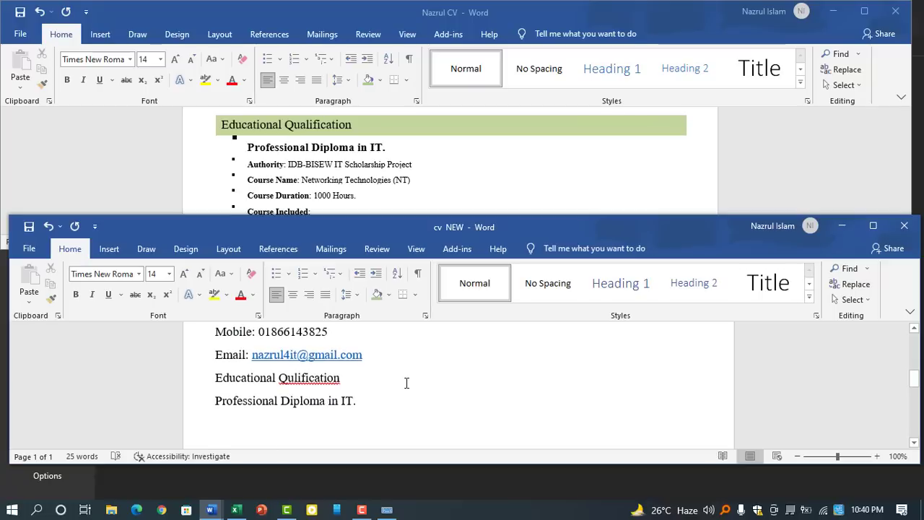
Add the Autority line ending in IT Scholarship Project.
{"action": "type", "text": "Auto"}
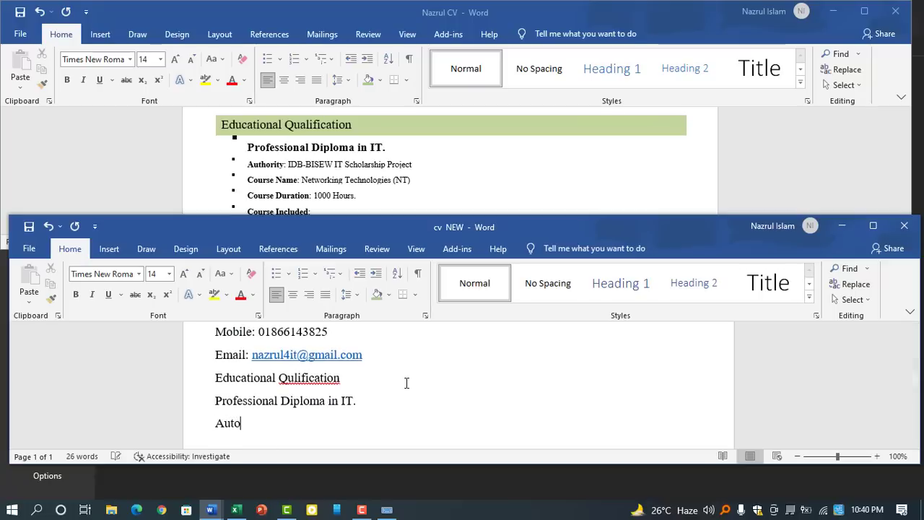
{"action": "type", "text": "rity: I"}
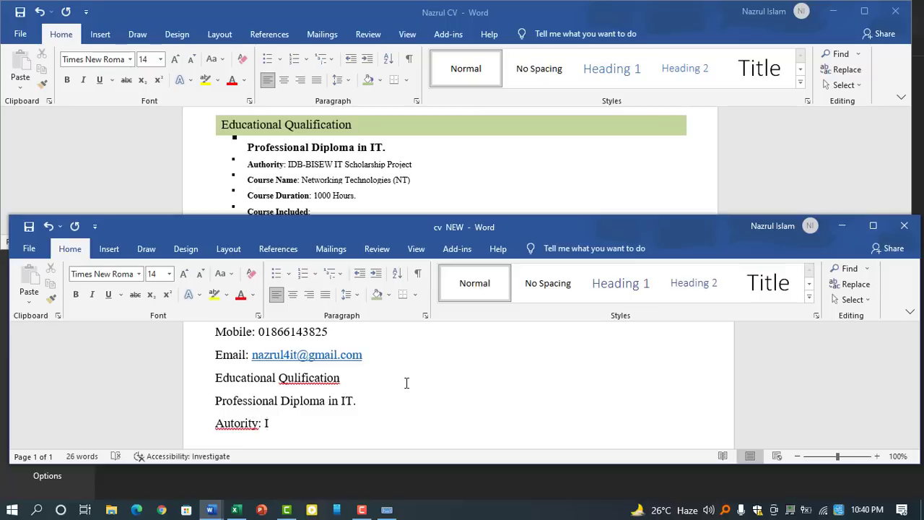
{"action": "type", "text": " DB"}
{"action": "type", "text": "BISEW I"}
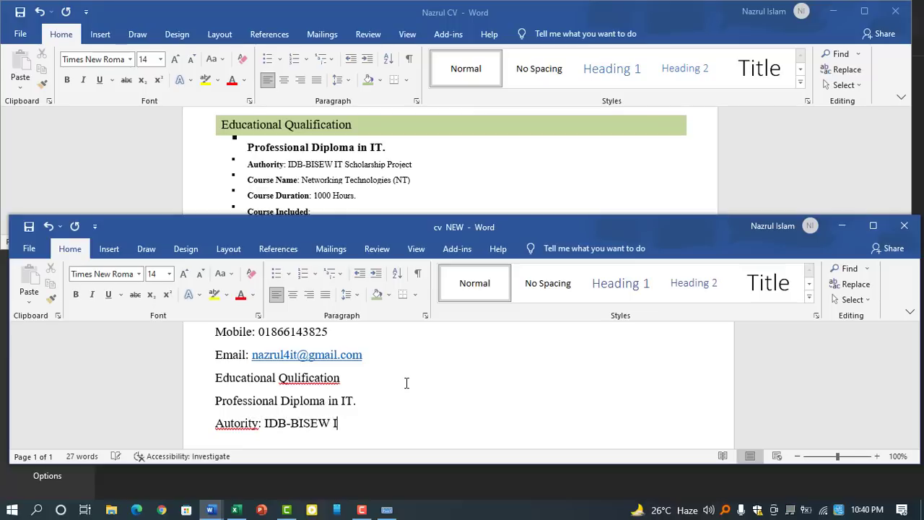
{"action": "type", "text": "T"}
{"action": "type", "text": " s"}
{"action": "type", "text": "h"}
{"action": "key", "text": "BackSpace"}
{"action": "key", "text": "BackSpace"}
{"action": "type", "text": "S"}
{"action": "type", "text": "cholars"}
{"action": "type", "text": "hip Proje"}
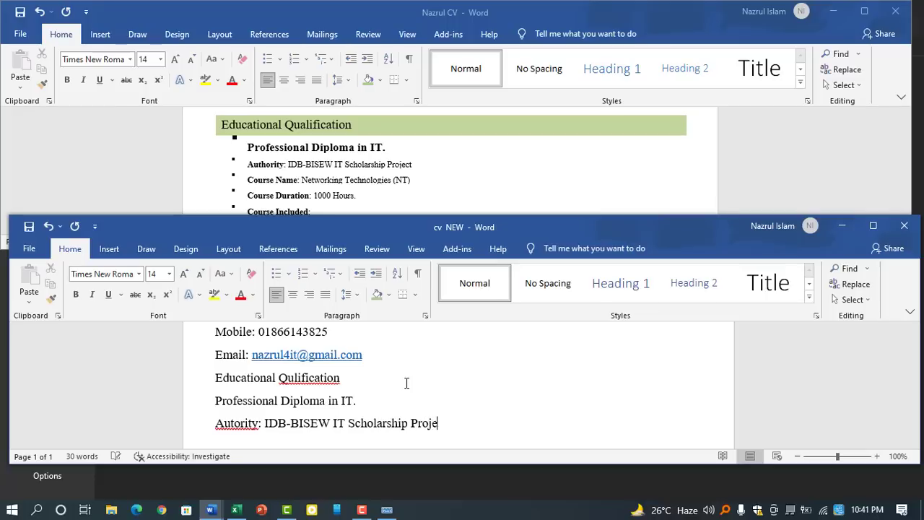
{"action": "type", "text": "ct"}
{"action": "key", "text": "Return"}
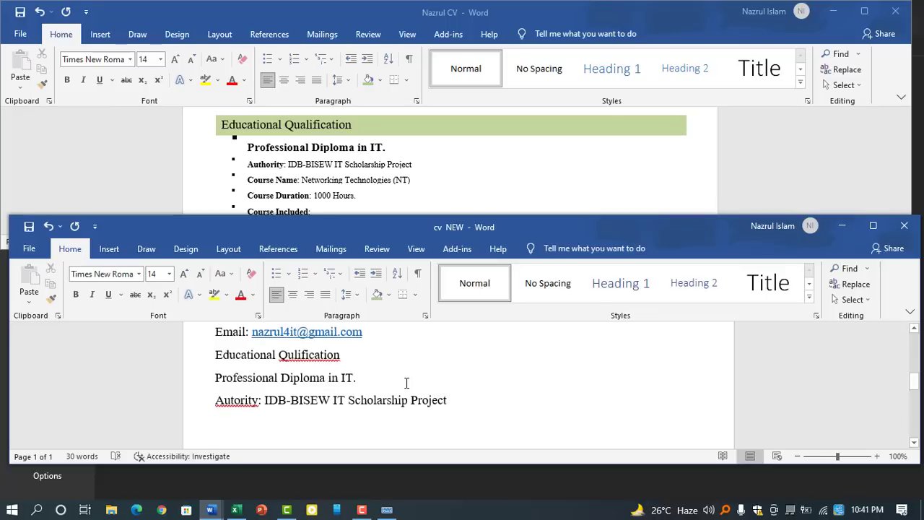
Add the line Course Name: Networing technology (NT).
{"action": "type", "text": "Soures"}
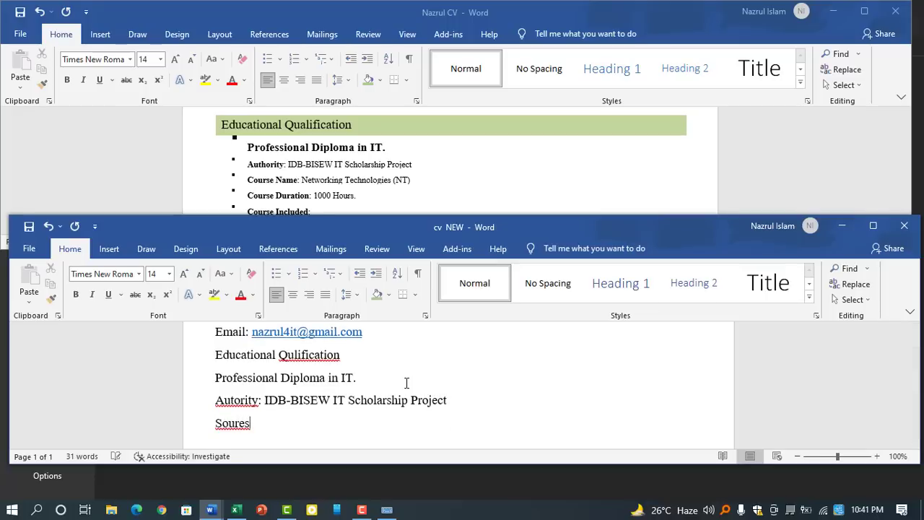
{"action": "key", "text": "BackSpace"}
{"action": "key", "text": "BackSpace"}
{"action": "key", "text": "BackSpace"}
{"action": "key", "text": "BackSpace"}
{"action": "key", "text": "BackSpace"}
{"action": "type", "text": "C"}
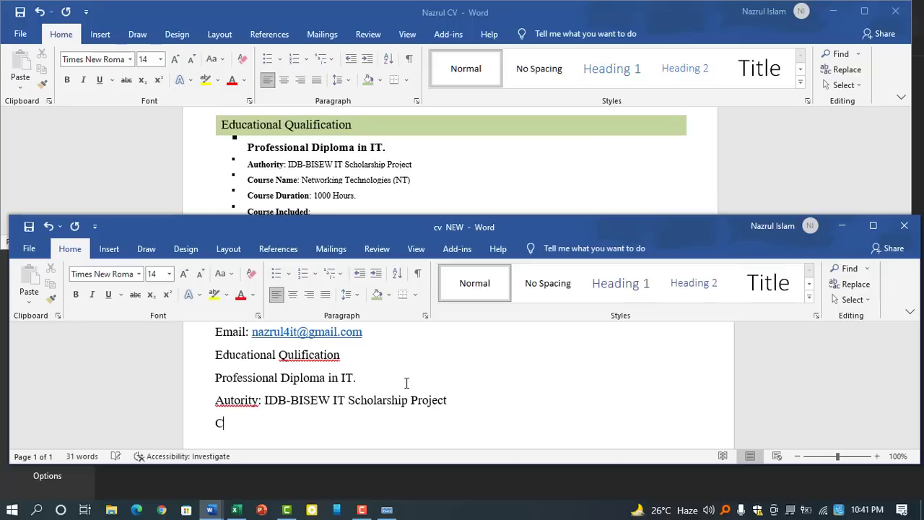
{"action": "type", "text": "our"}
{"action": "type", "text": "se Name:"}
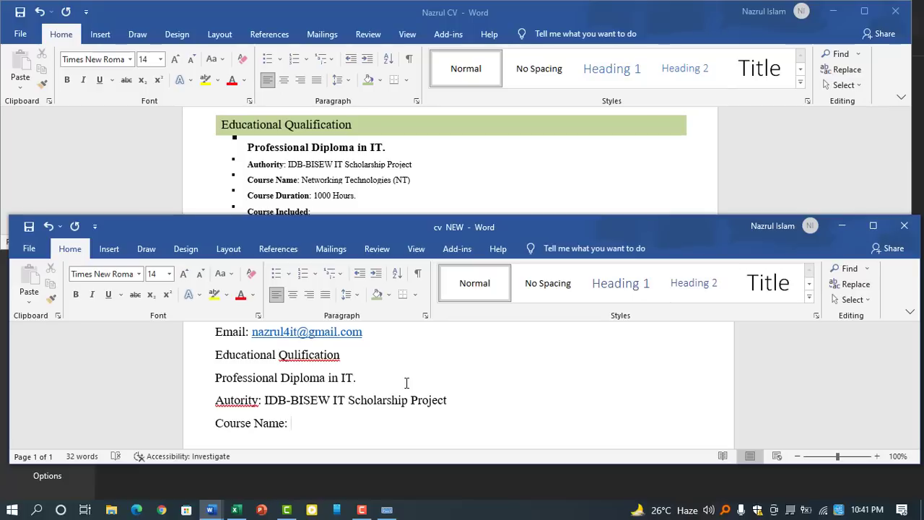
{"action": "type", "text": "T"}
{"action": "type", "text": "N"}
{"action": "type", "text": "etworKING"}
{"action": "key", "text": "BackSpace"}
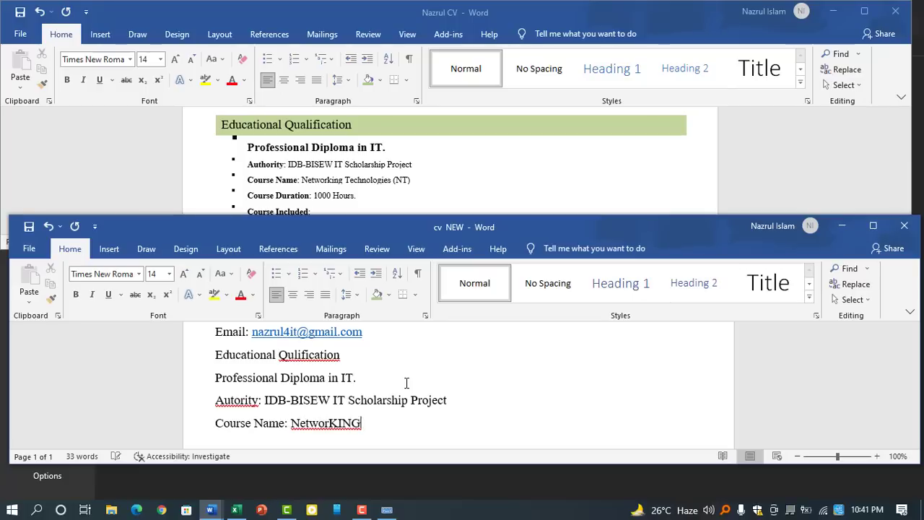
{"action": "key", "text": "BackSpace"}
{"action": "key", "text": "BackSpace"}
{"action": "key", "text": "BackSpace"}
{"action": "type", "text": "KING"}
{"action": "key", "text": "BackSpace"}
{"action": "key", "text": "BackSpace"}
{"action": "key", "text": "BackSpace"}
{"action": "key", "text": "BackSpace"}
{"action": "key", "text": "BackSpace"}
{"action": "type", "text": "ring "}
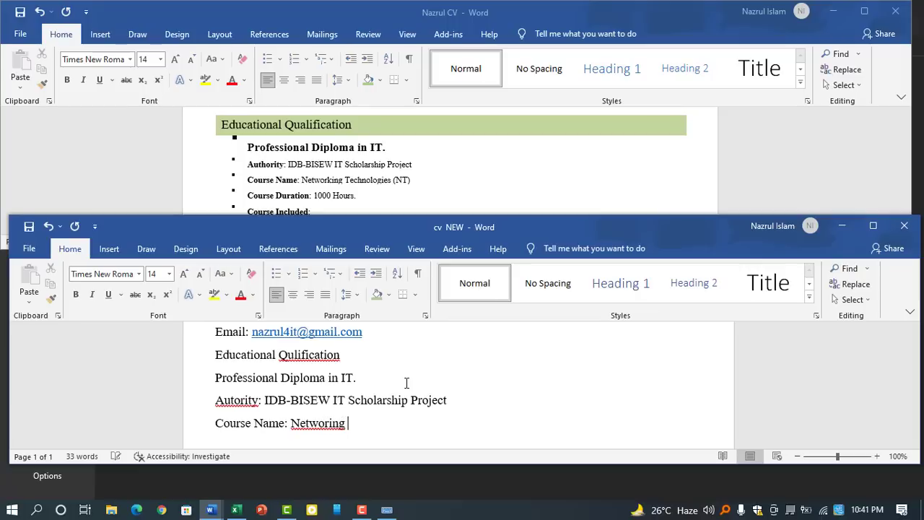
{"action": "type", "text": "techno"}
{"action": "type", "text": "logy ("}
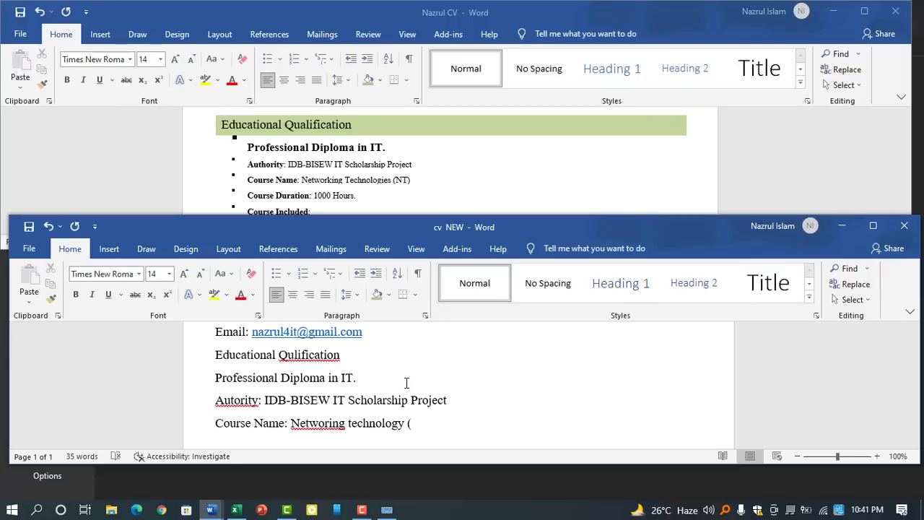
{"action": "type", "text": "NT"}
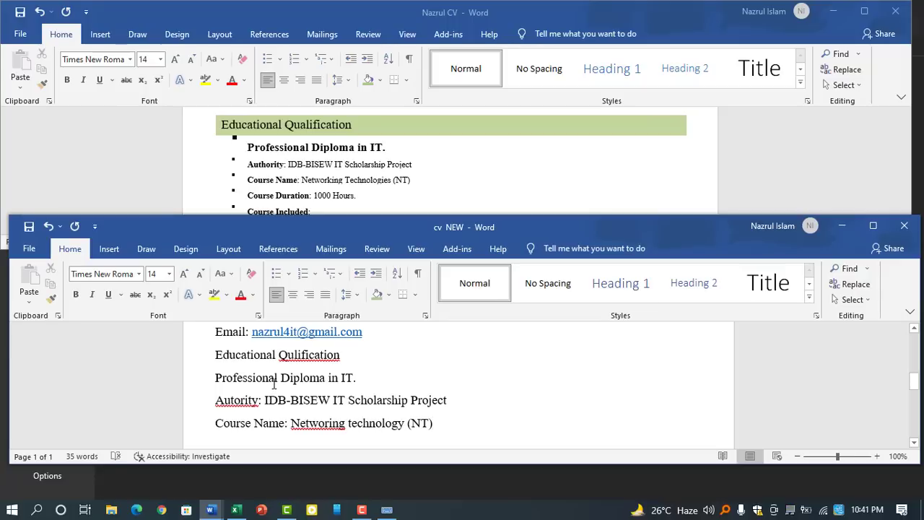
Check the reference CV's course details, then return to the new CV.
{"action": "left_click", "coordinate": [375, 199]}
{"action": "scroll", "coordinate": [375, 196], "scroll_direction": "down", "scroll_amount": 1}
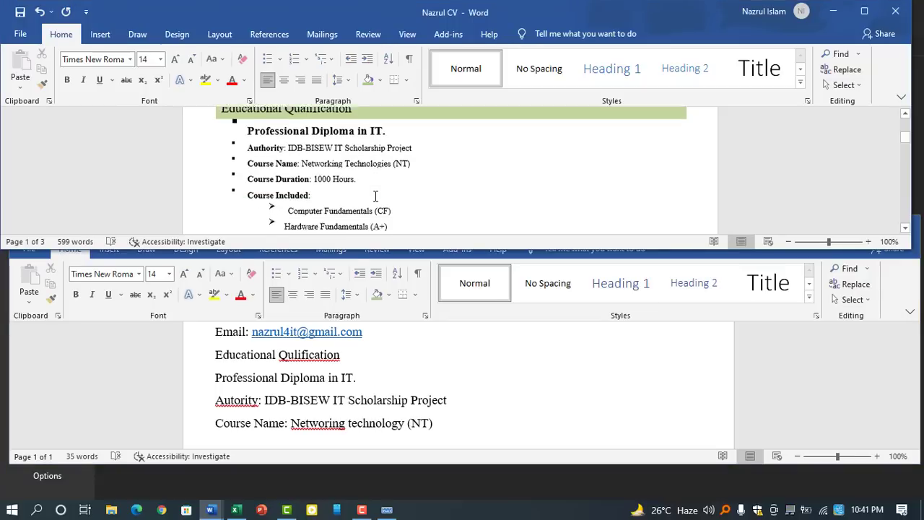
{"action": "scroll", "coordinate": [376, 196], "scroll_direction": "down", "scroll_amount": 1}
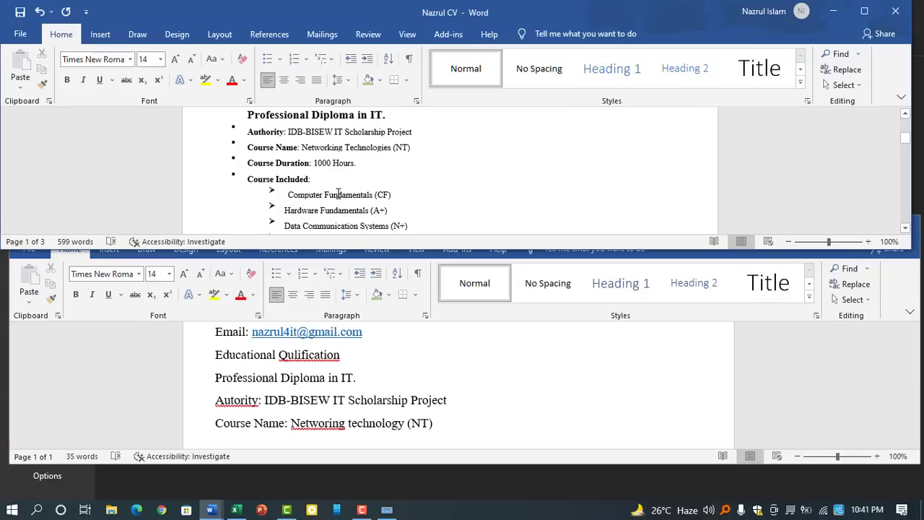
{"action": "left_click", "coordinate": [448, 422]}
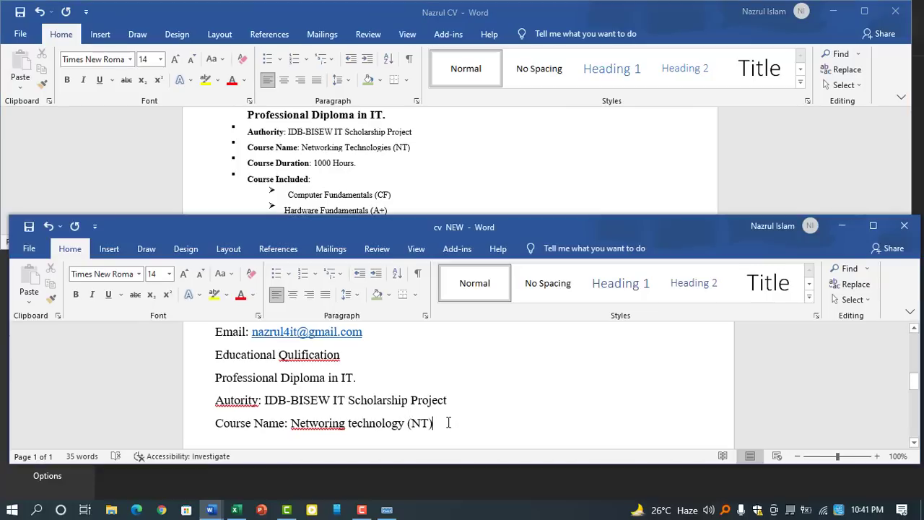
Add the lines Course Duration: 1000 Hours and Course Included:, followed by an empty line.
{"action": "key", "text": "Return"}
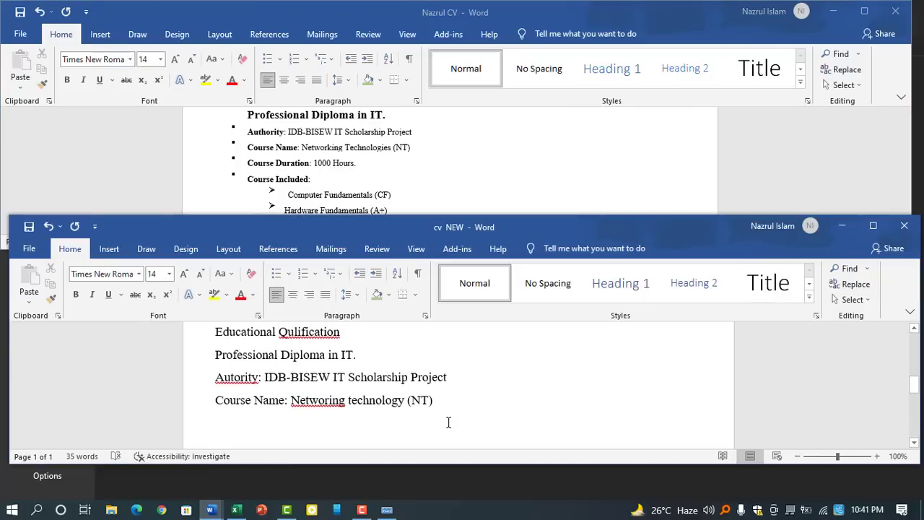
{"action": "type", "text": "Cour"}
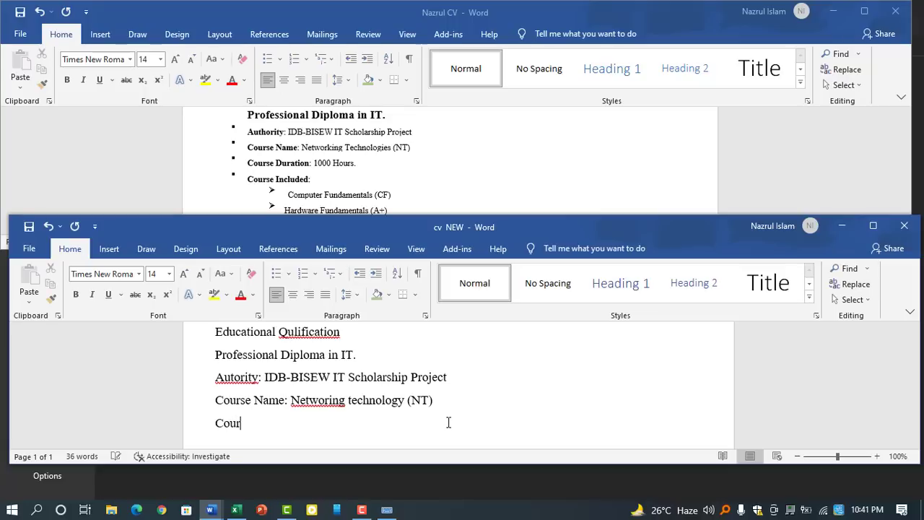
{"action": "type", "text": "se Dur"}
{"action": "type", "text": "ation:"}
{"action": "type", "text": " 100"}
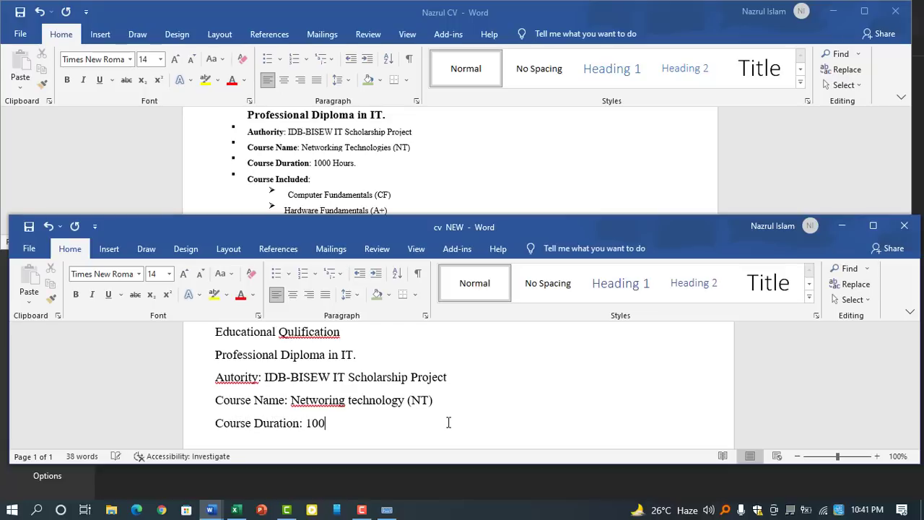
{"action": "type", "text": "0 H"}
{"action": "type", "text": "ours"}
{"action": "key", "text": "Return"}
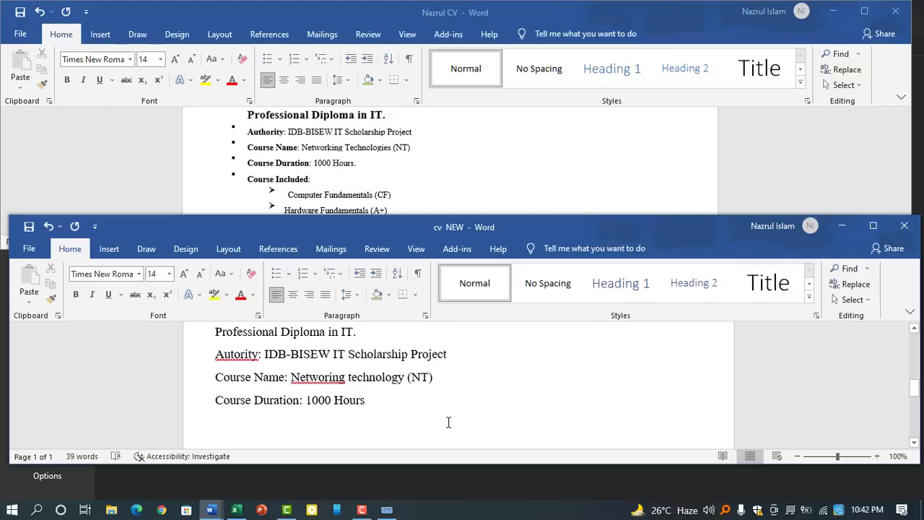
{"action": "type", "text": "C"}
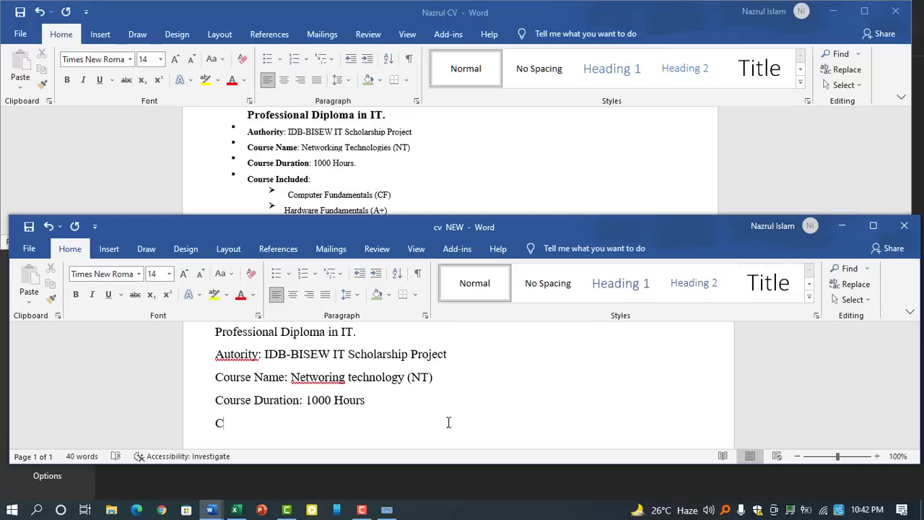
{"action": "type", "text": "ourse "}
{"action": "type", "text": "IN"}
{"action": "key", "text": "BackSpace"}
{"action": "key", "text": "BackSpace"}
{"action": "type", "text": "Inc"}
{"action": "type", "text": "luded:"}
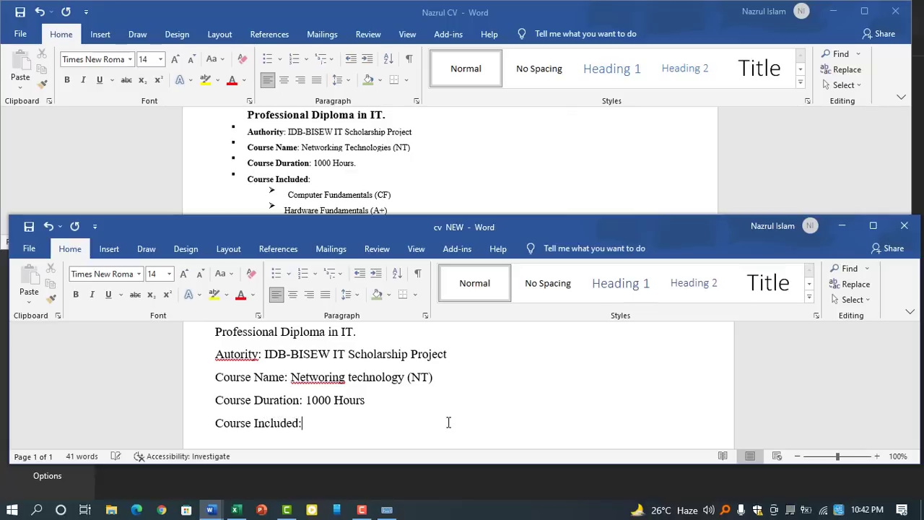
{"action": "key", "text": "Return"}
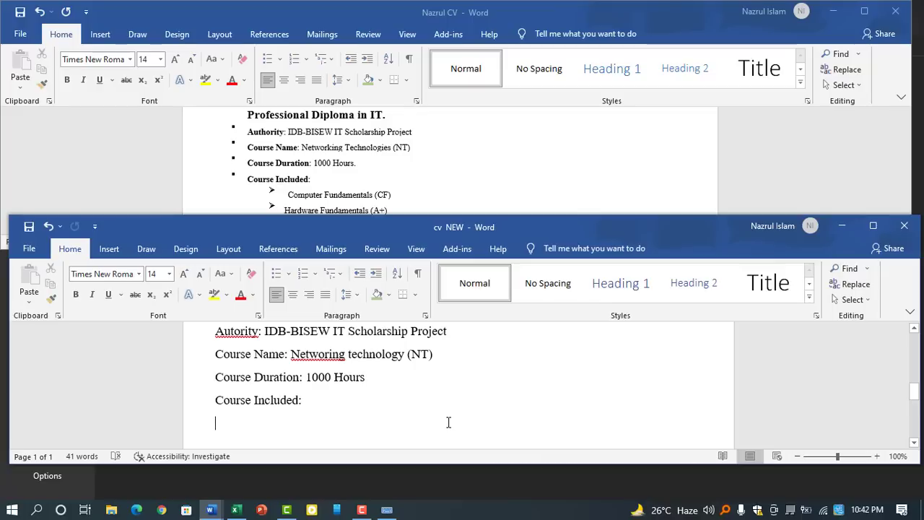
{"action": "left_click", "coordinate": [420, 206]}
Turn bold off and add the course line Computer Fundamentals (CF).
{"action": "scroll", "coordinate": [424, 193], "scroll_direction": "down", "scroll_amount": 1}
{"action": "scroll", "coordinate": [424, 193], "scroll_direction": "down", "scroll_amount": 1}
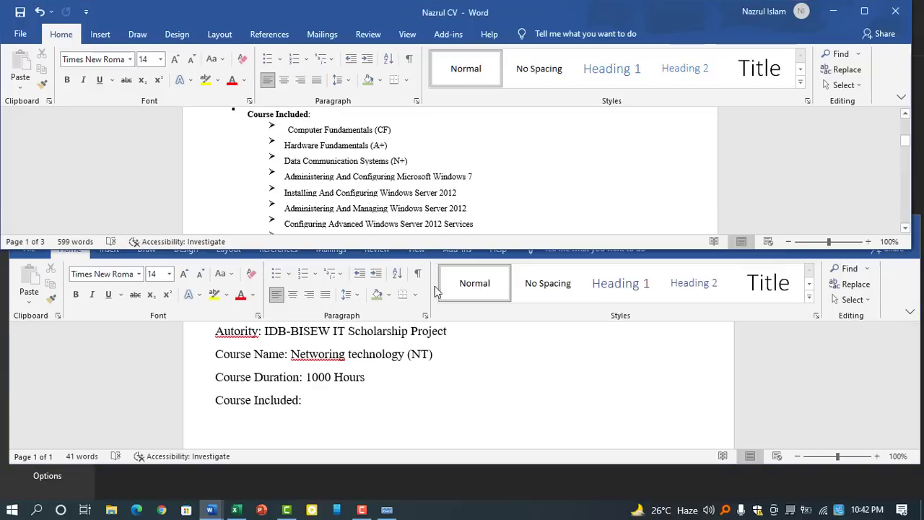
{"action": "left_click", "coordinate": [287, 424]}
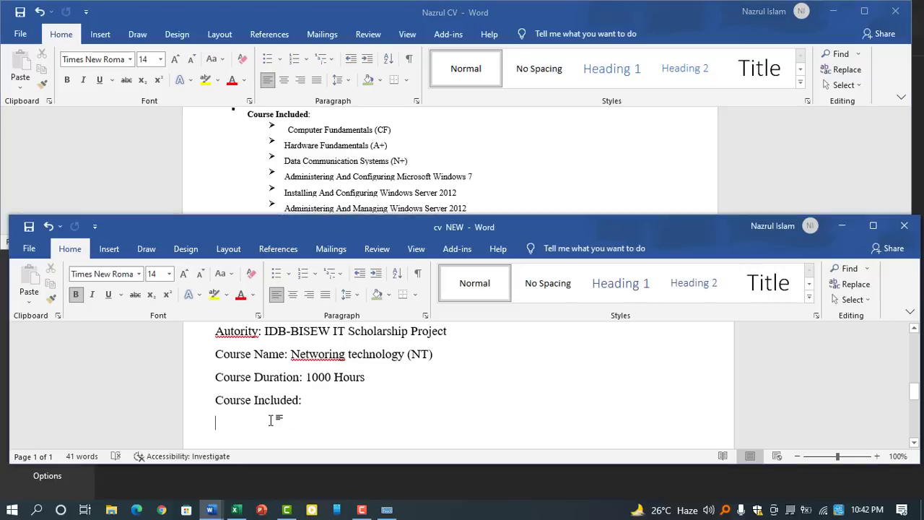
{"action": "type", "text": "Co"}
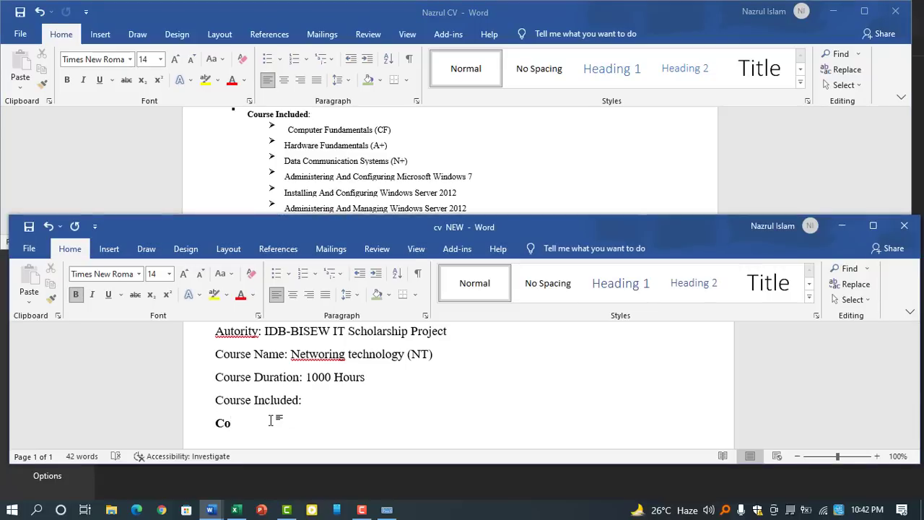
{"action": "key", "text": "BackSpace"}
{"action": "key", "text": "BackSpace"}
{"action": "key", "text": "ctrl+b"}
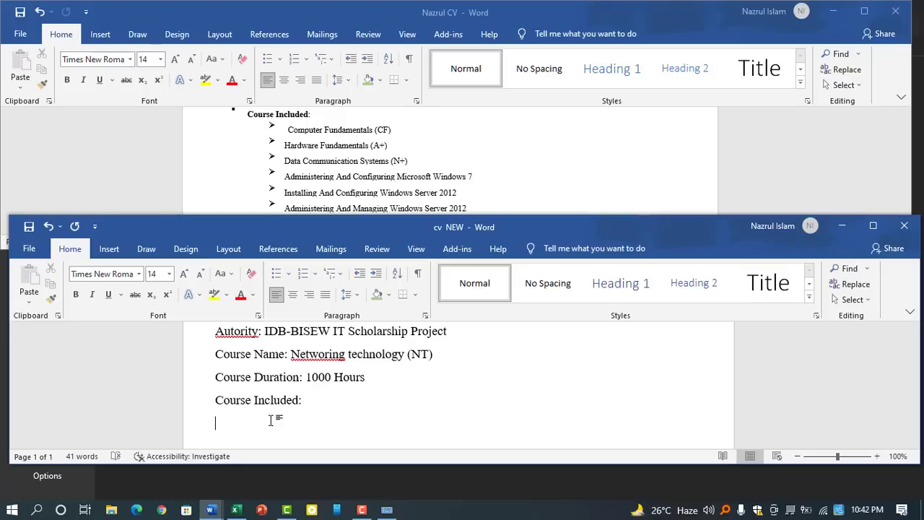
{"action": "type", "text": "c"}
{"action": "key", "text": "BackSpace"}
{"action": "type", "text": "C"}
{"action": "type", "text": "om"}
{"action": "type", "text": "puter "}
{"action": "type", "text": "Funda"}
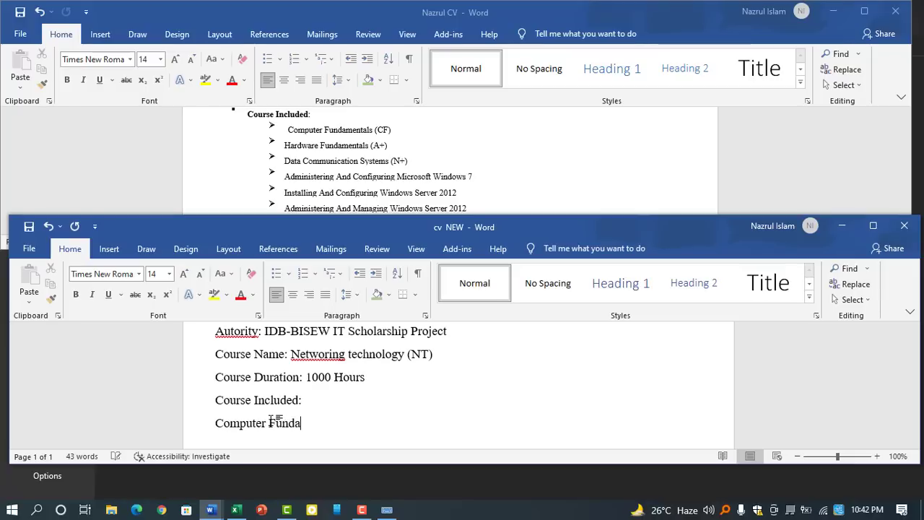
{"action": "type", "text": "mentals"}
{"action": "type", "text": "(C"}
{"action": "type", "text": "F)"}
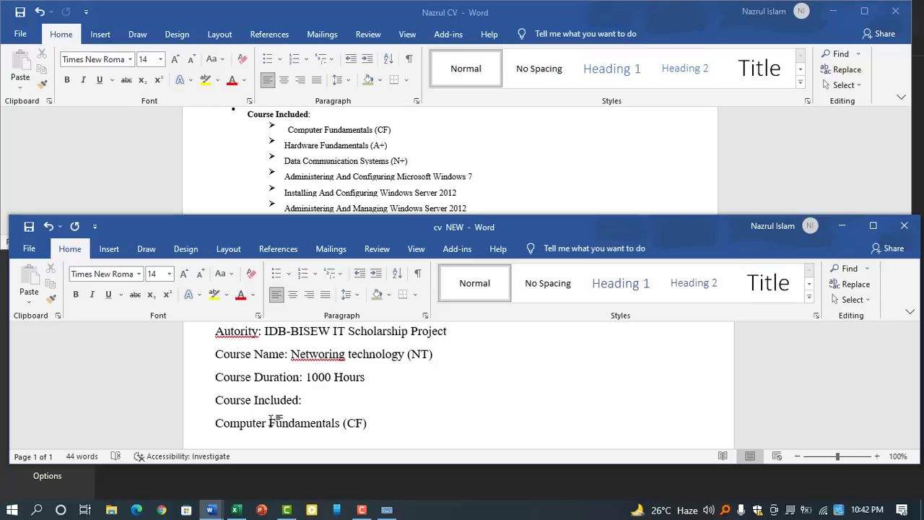
{"action": "key", "text": "Return"}
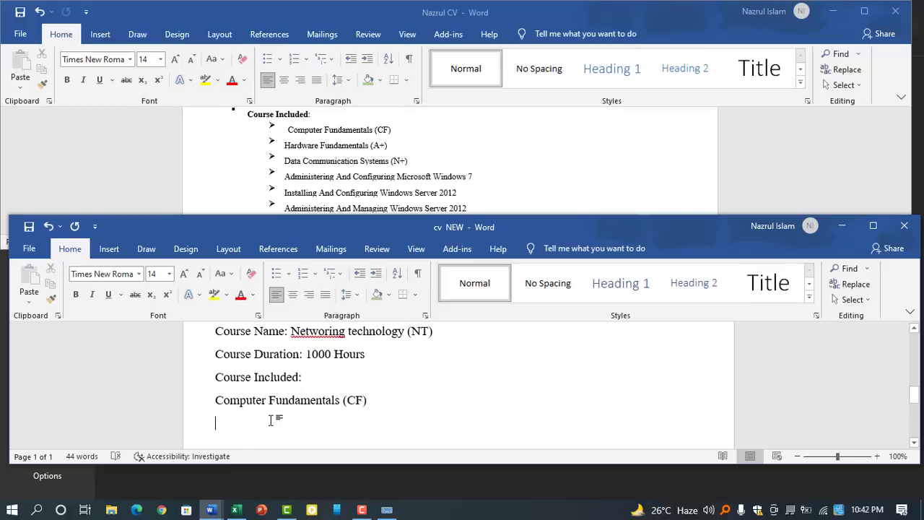
Add the course lines Hardware Fundametals (A+) and Data Communication Systems (N+).
{"action": "type", "text": "Ha"}
{"action": "scroll", "coordinate": [271, 420], "scroll_direction": "down", "scroll_amount": 1}
{"action": "type", "text": "rdwa"}
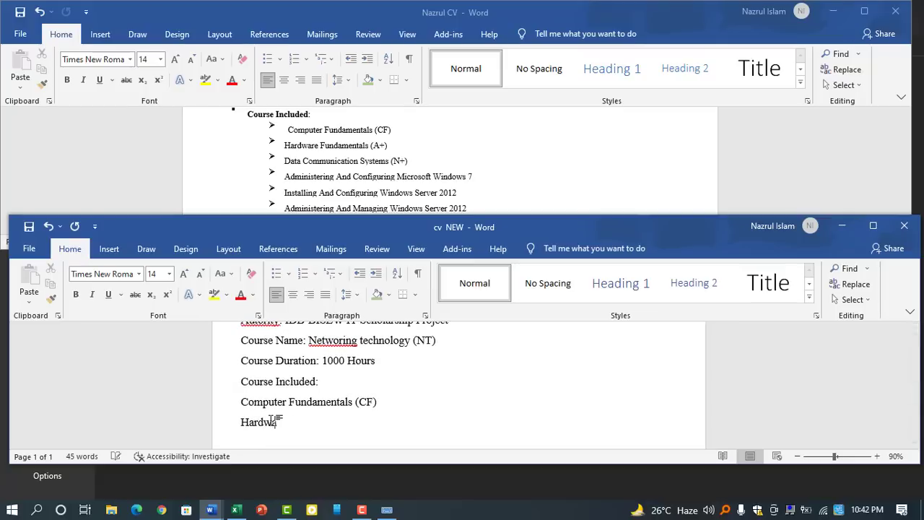
{"action": "scroll", "coordinate": [272, 420], "scroll_direction": "down", "scroll_amount": 1}
{"action": "type", "text": "r"}
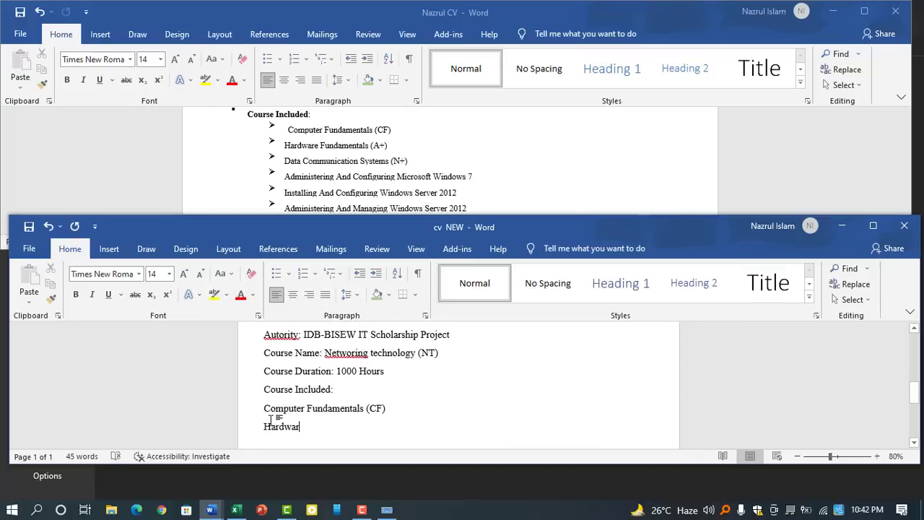
{"action": "type", "text": "e "}
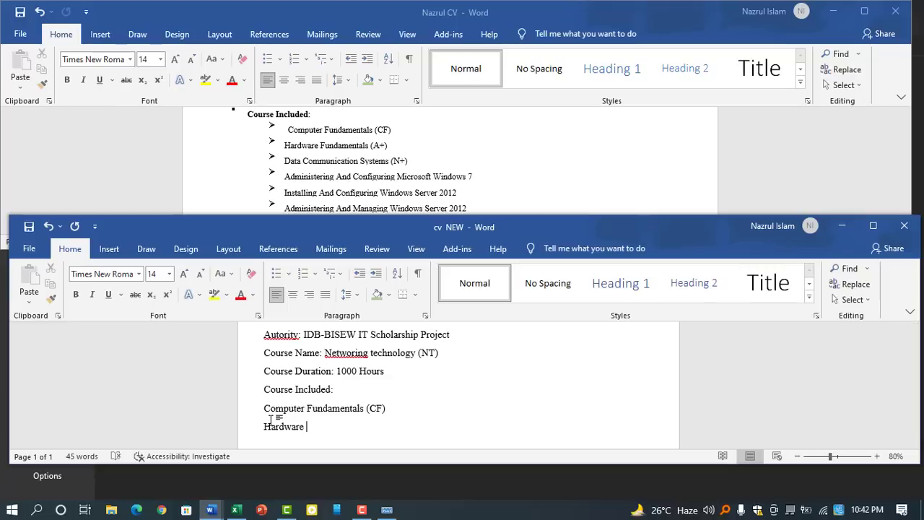
{"action": "type", "text": "Funda"}
{"action": "type", "text": "metals "}
{"action": "type", "text": "(A"}
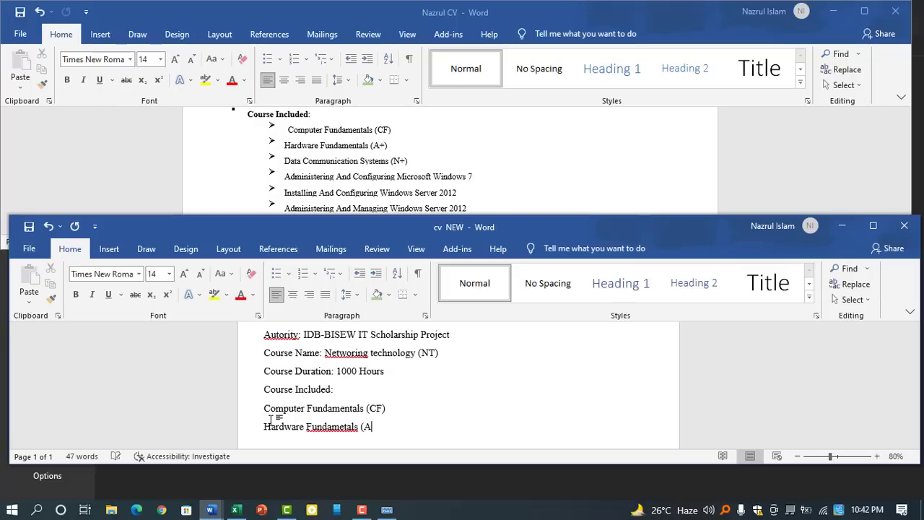
{"action": "type", "text": "+"}
{"action": "type", "text": ")"}
{"action": "type", "text": "Dat"}
{"action": "type", "text": "a"}
{"action": "type", "text": " Communica"}
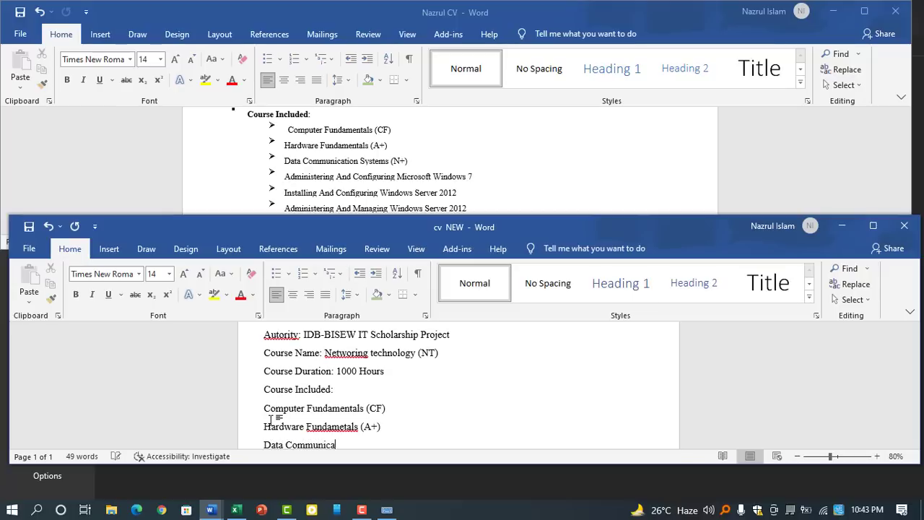
{"action": "type", "text": "tion"}
{"action": "type", "text": "ls"}
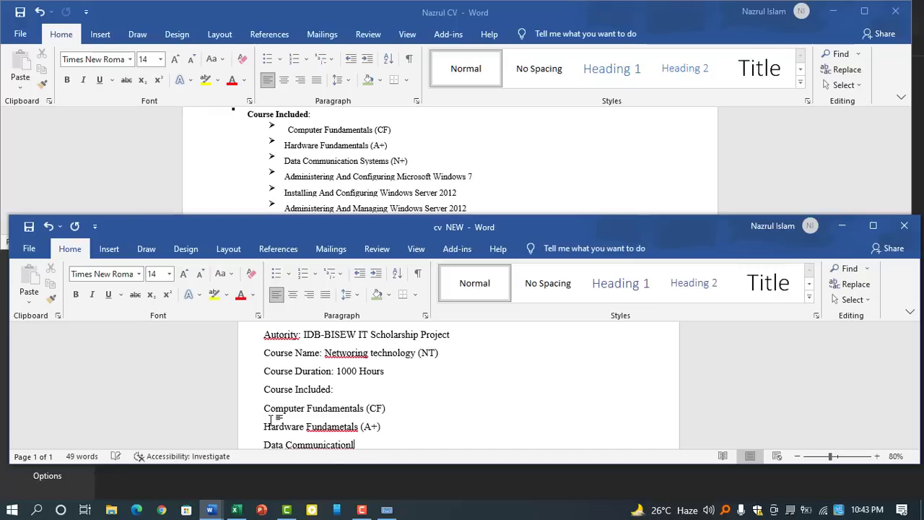
{"action": "key", "text": "BackSpace"}
{"action": "type", "text": "S"}
{"action": "type", "text": "ystems"}
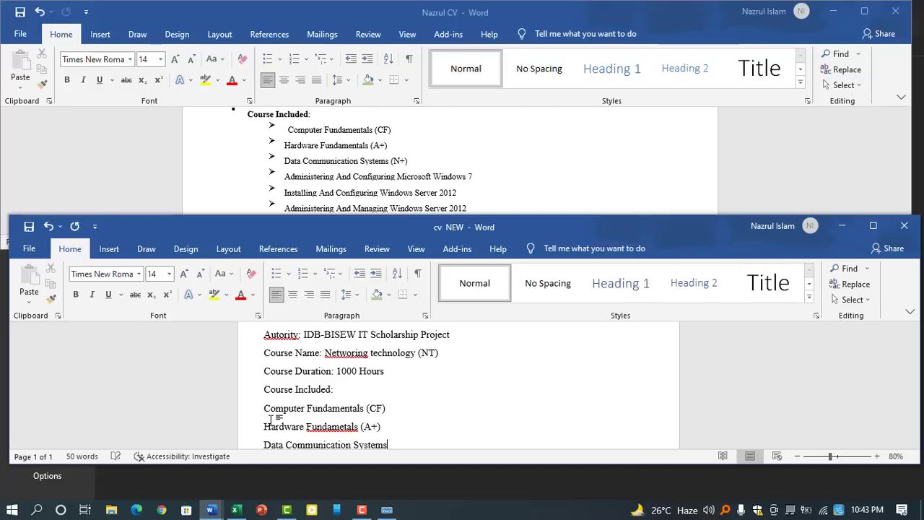
{"action": "type", "text": " ("}
{"action": "type", "text": "N+"}
{"action": "type", "text": ")"}
{"action": "key", "text": "Return"}
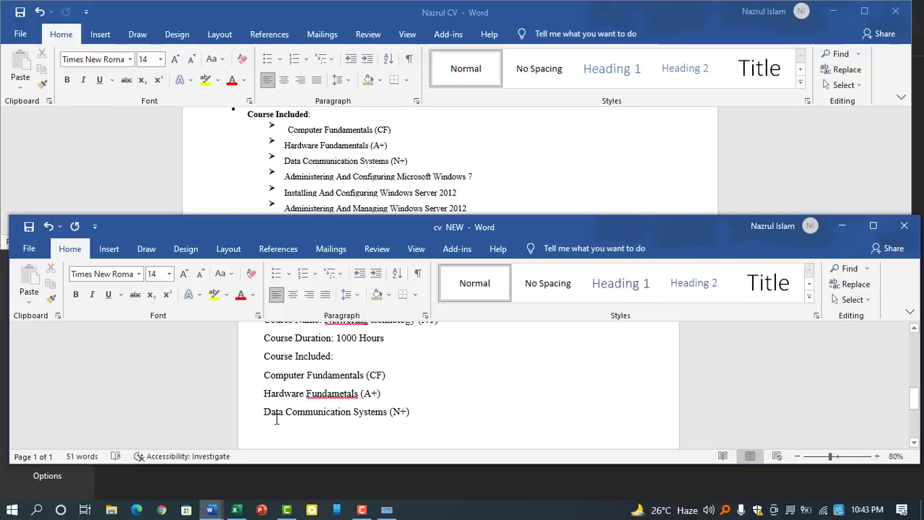
Add the course line Administrating And Configurating Miscrosft Windows 7.
{"action": "type", "text": "Adminis"}
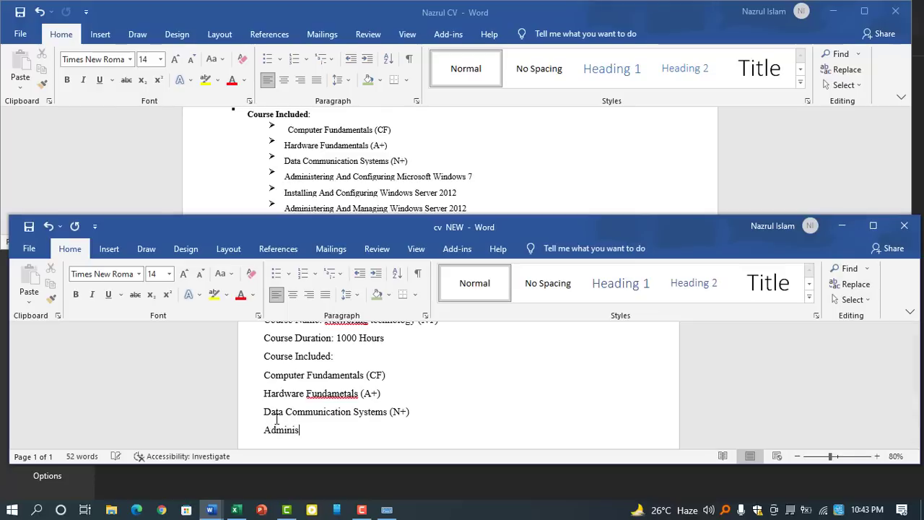
{"action": "type", "text": "t"}
{"action": "key", "text": "BackSpace"}
{"action": "type", "text": "trat"}
{"action": "type", "text": "ingA"}
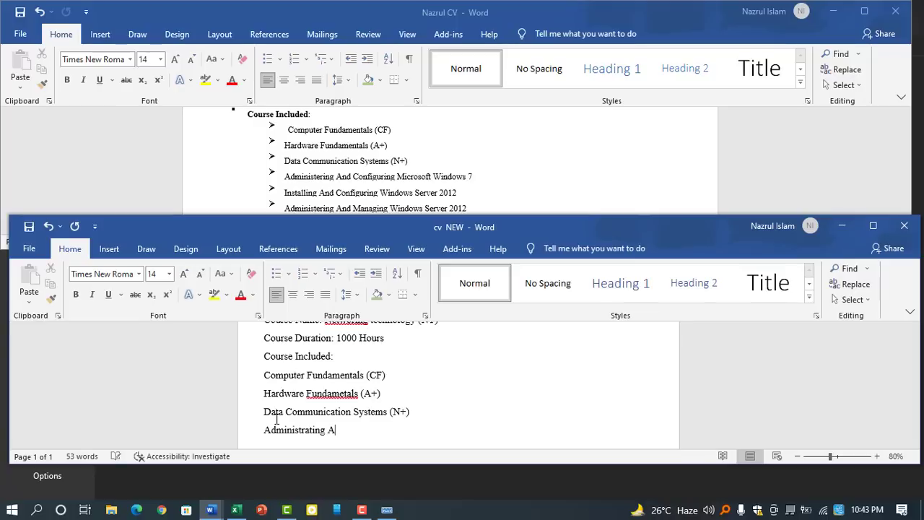
{"action": "type", "text": "nd"}
{"action": "key", "text": "BackSpace"}
{"action": "key", "text": "BackSpace"}
{"action": "type", "text": "nd con"}
{"action": "key", "text": "BackSpace"}
{"action": "key", "text": "BackSpace"}
{"action": "key", "text": "BackSpace"}
{"action": "type", "text": "Con"}
{"action": "type", "text": "figurat"}
{"action": "type", "text": "ing M"}
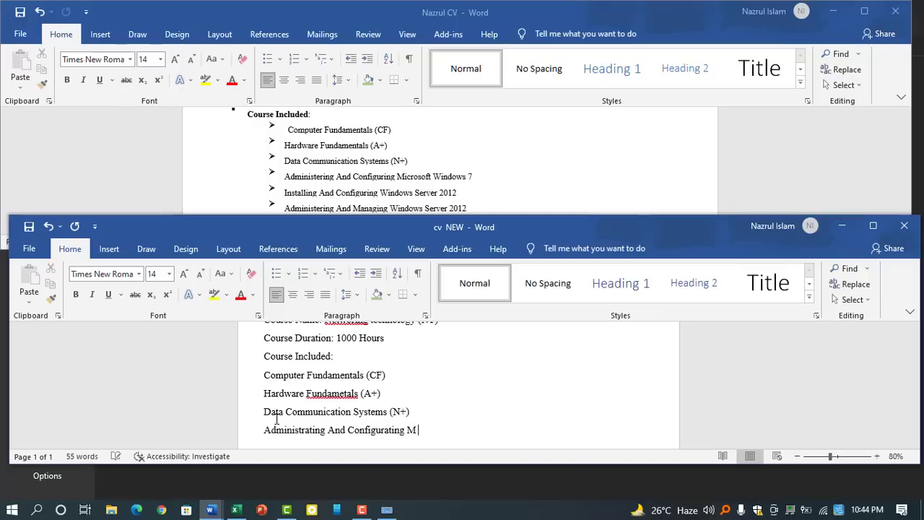
{"action": "type", "text": "iscro"}
{"action": "type", "text": "sfo"}
{"action": "key", "text": "BackSpace"}
{"action": "key", "text": "BackSpace"}
{"action": "type", "text": "ft W"}
{"action": "key", "text": "BackSpace"}
{"action": "type", "text": "Windows "}
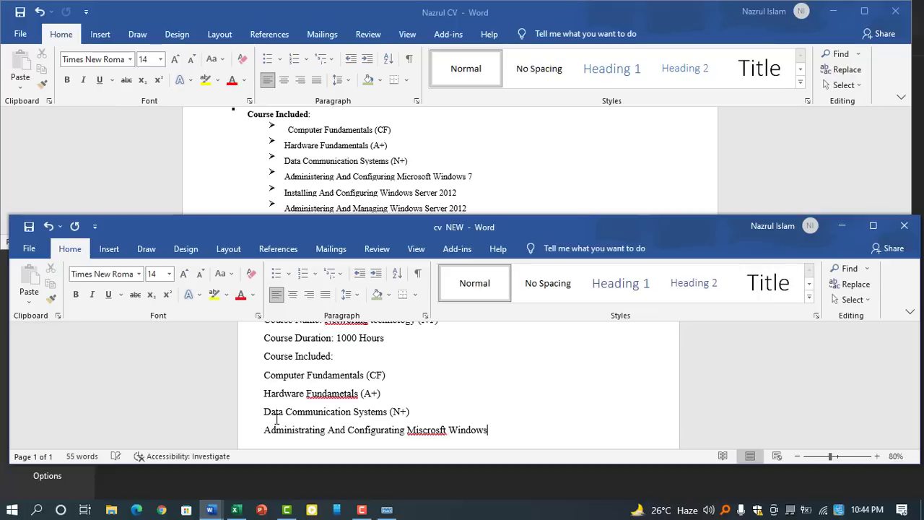
{"action": "type", "text": "7"}
{"action": "key", "text": "Return"}
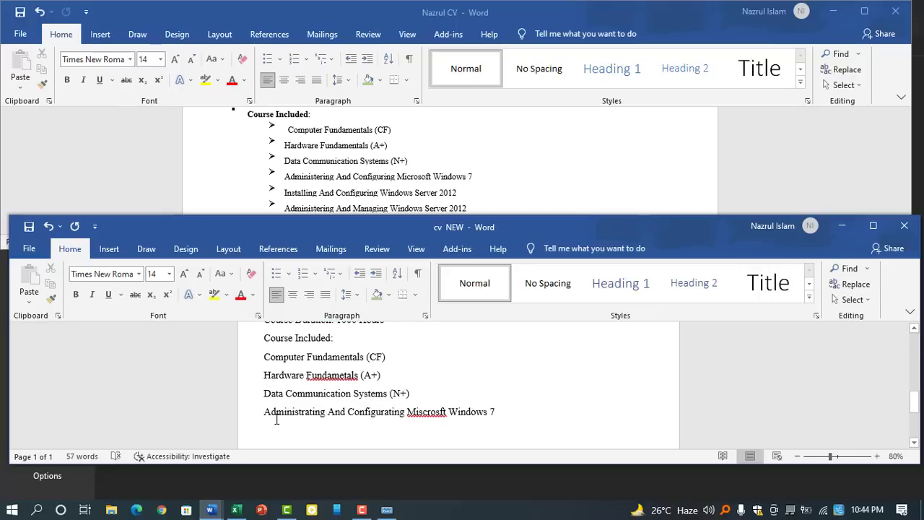
Add the course line Installing and Configuraing windows Server 2012.
{"action": "type", "text": "Instal"}
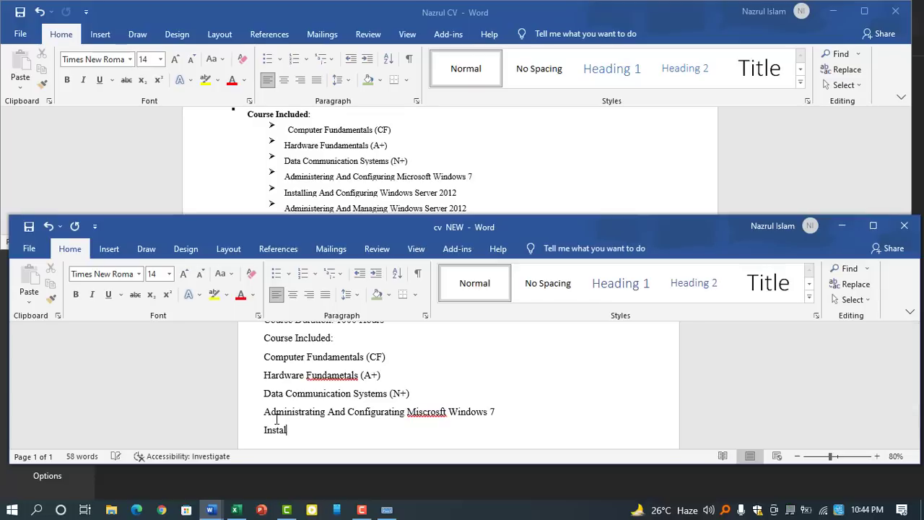
{"action": "type", "text": "ling and "}
{"action": "type", "text": "Confi"}
{"action": "type", "text": "guraing "}
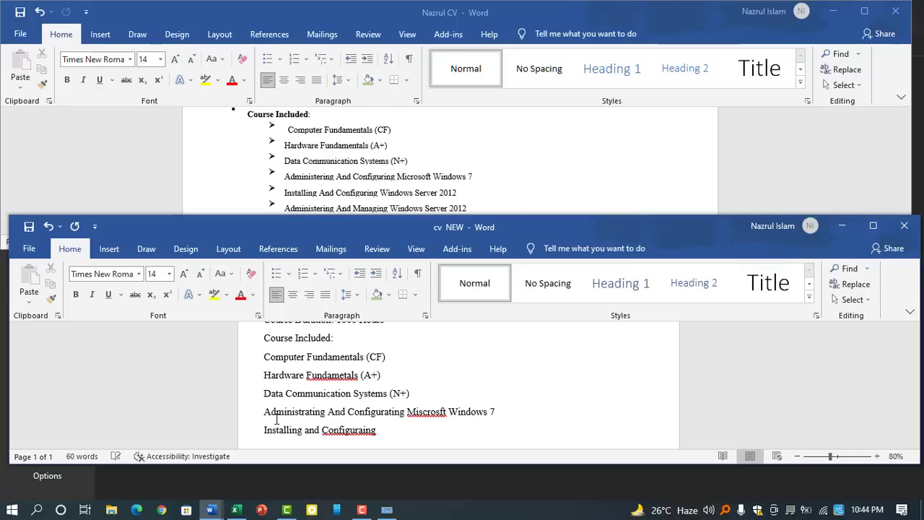
{"action": "type", "text": "win"}
{"action": "type", "text": "d"}
{"action": "key", "text": "BackSpace"}
{"action": "key", "text": "BackSpace"}
{"action": "type", "text": "ndows "}
{"action": "type", "text": "Server "}
{"action": "type", "text": "2012"}
{"action": "key", "text": "Return"}
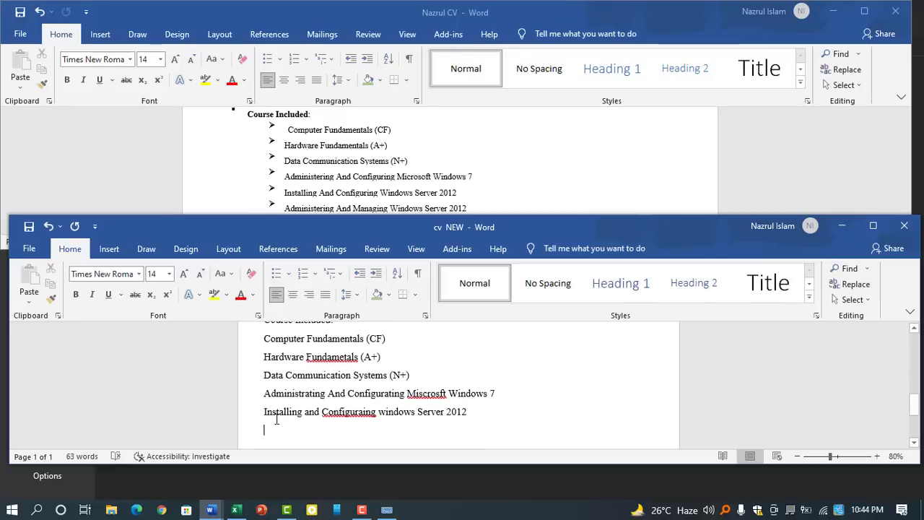
Select the remaining course entries in the original Nazrul CV for copying.
{"action": "left_click", "coordinate": [480, 180]}
{"action": "scroll", "coordinate": [480, 180], "scroll_direction": "down", "scroll_amount": 1}
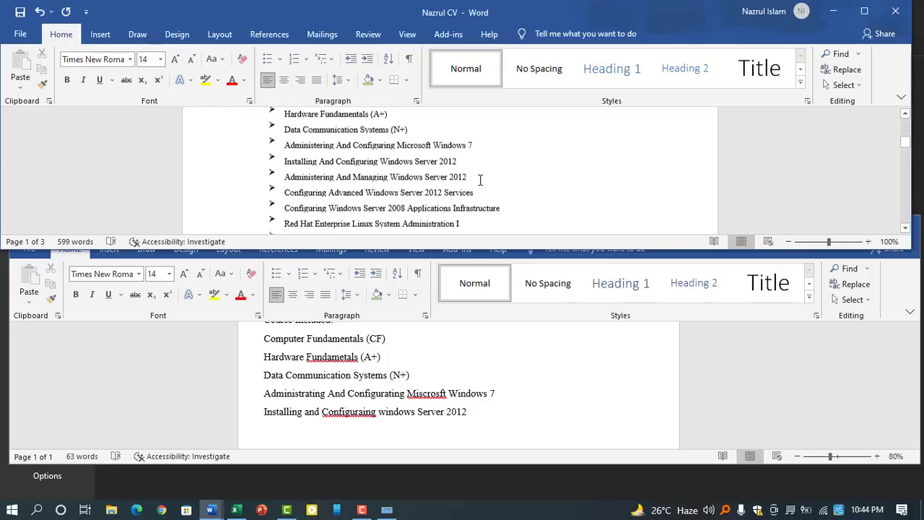
{"action": "left_click", "coordinate": [473, 417]}
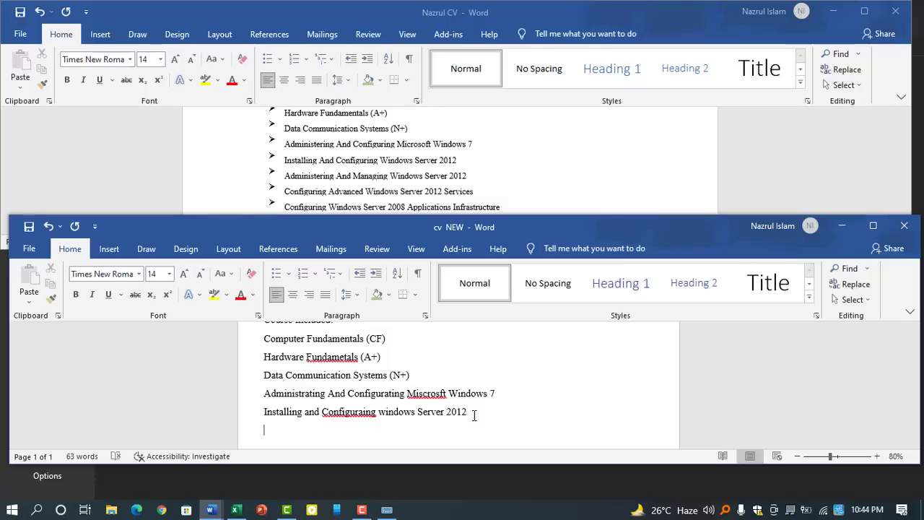
{"action": "scroll", "coordinate": [470, 166], "scroll_direction": "down", "scroll_amount": 1}
{"action": "scroll", "coordinate": [470, 187], "scroll_direction": "down", "scroll_amount": 1}
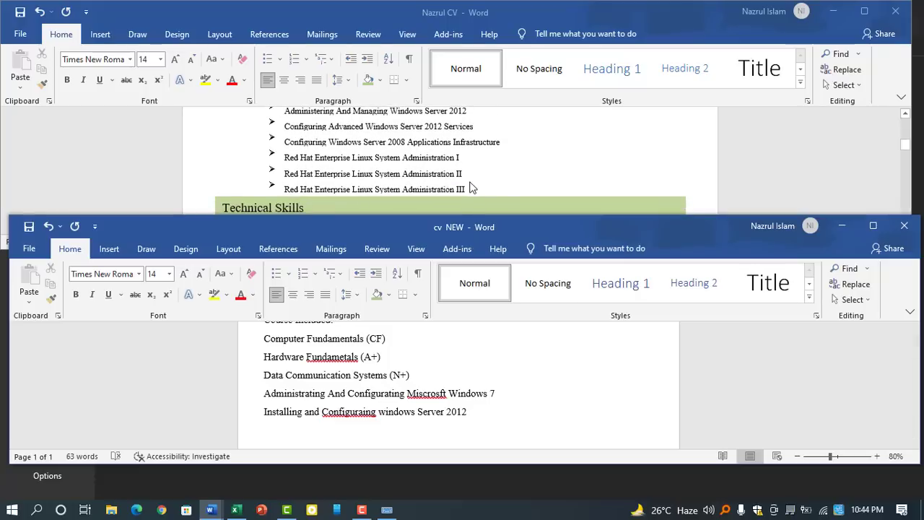
{"action": "left_click", "coordinate": [468, 188]}
{"action": "mouse_move", "coordinate": [467, 188]}
{"action": "left_mouse_down"}
{"action": "mouse_move", "coordinate": [378, 165]}
{"action": "mouse_move", "coordinate": [375, 142]}
{"action": "left_mouse_up"}
{"action": "key", "text": "ctrl+c"}
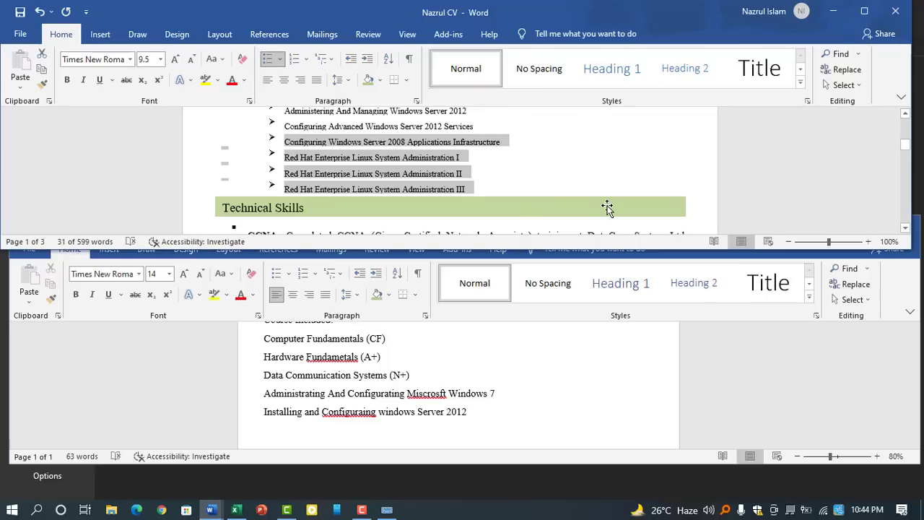
Paste the remaining bulleted courses after Server 2012, keeping their original formatting.
{"action": "left_click", "coordinate": [479, 412]}
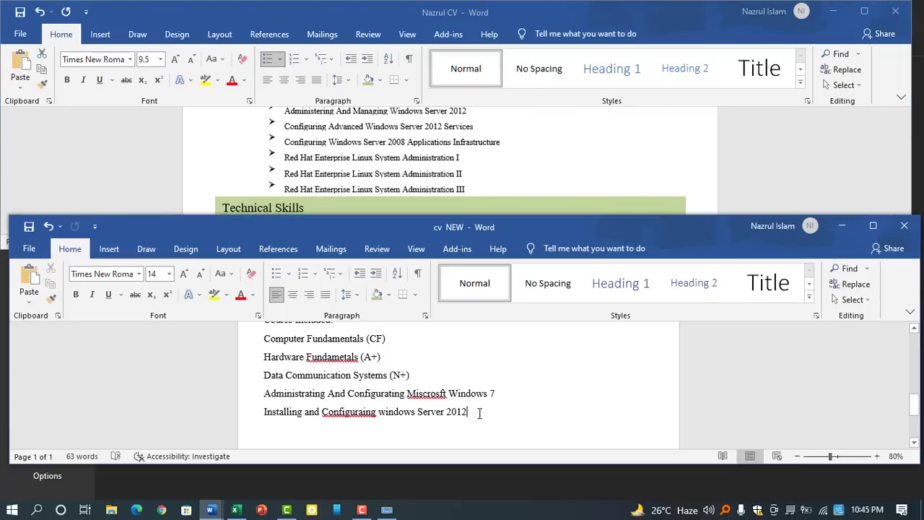
{"action": "key", "text": "Return"}
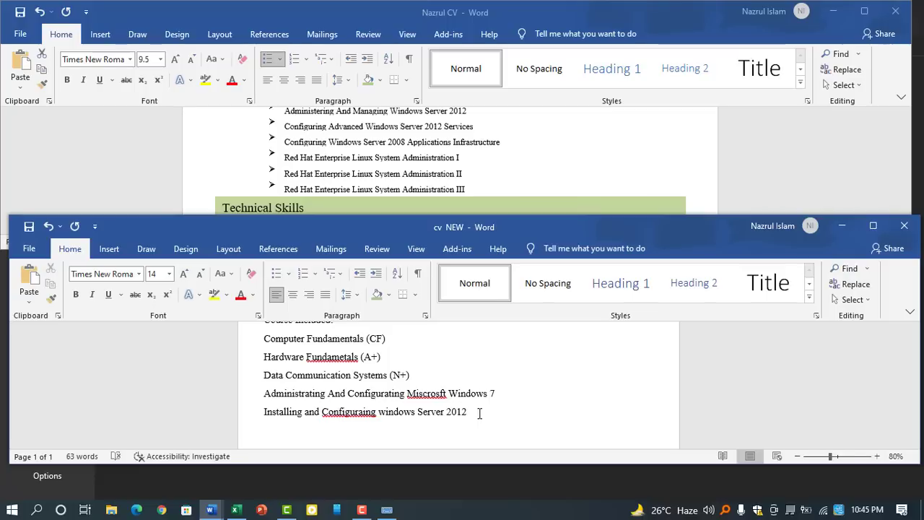
{"action": "key", "text": "ctrl+v"}
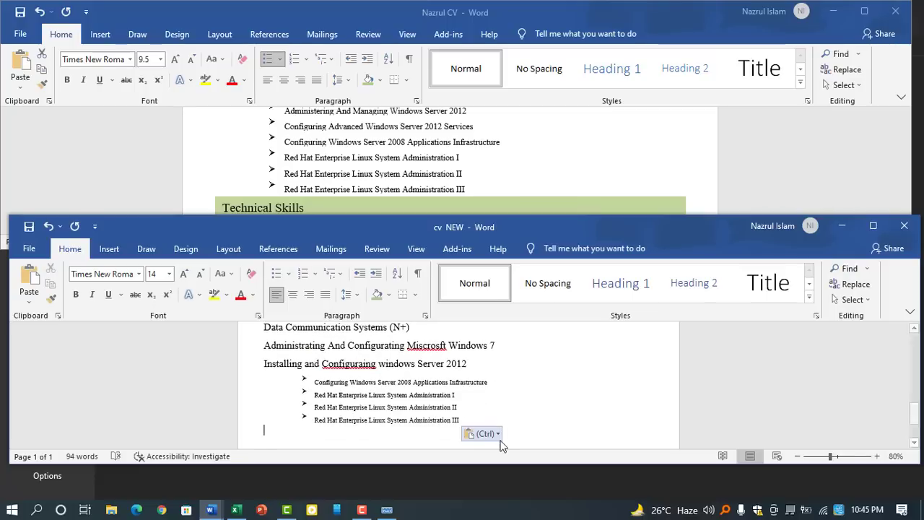
{"action": "left_click", "coordinate": [503, 438]}
{"action": "left_click", "coordinate": [556, 466]}
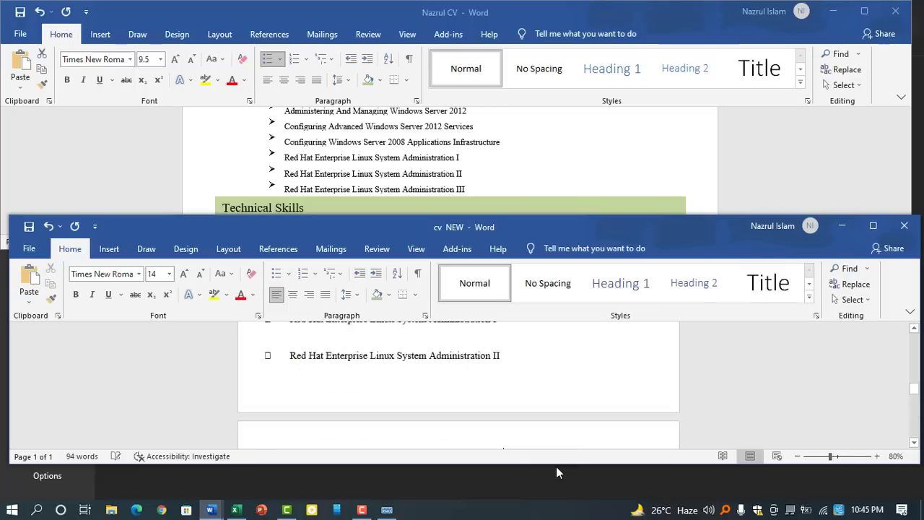
{"action": "left_click", "coordinate": [537, 428]}
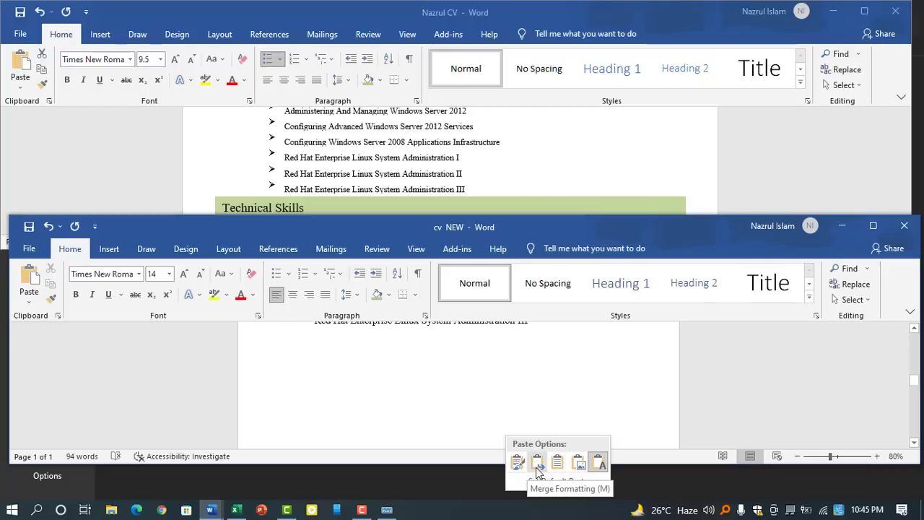
{"action": "left_click", "coordinate": [537, 465]}
{"action": "left_click", "coordinate": [549, 427]}
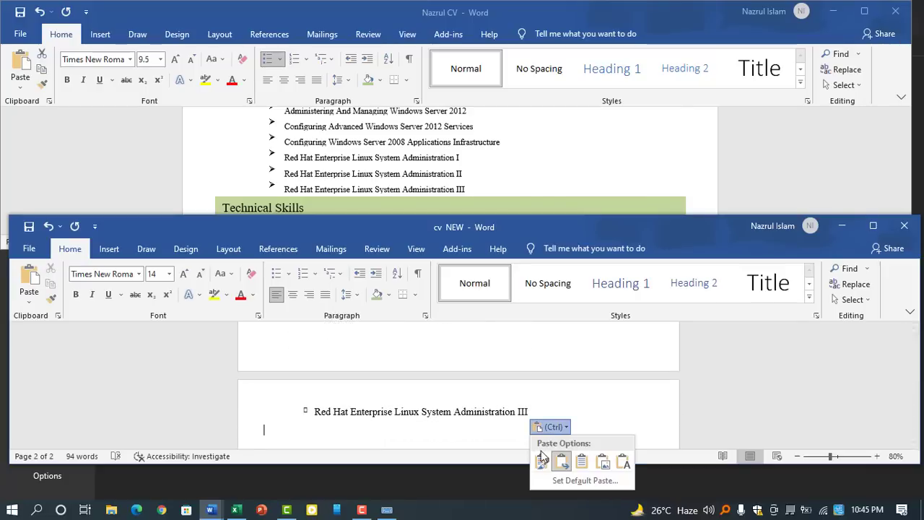
{"action": "left_click", "coordinate": [541, 457]}
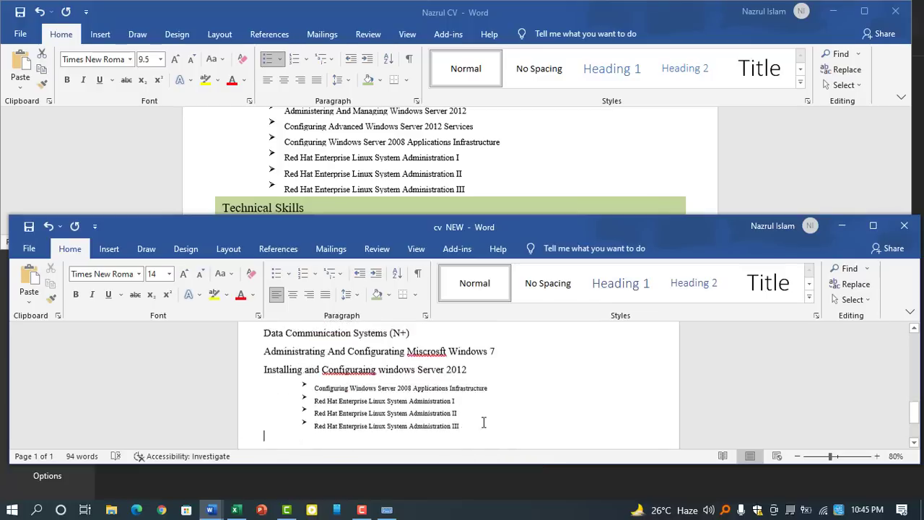
Compare the pasted course list with the Nazrul CV, then maximize cv NEW again.
{"action": "left_click", "coordinate": [347, 360]}
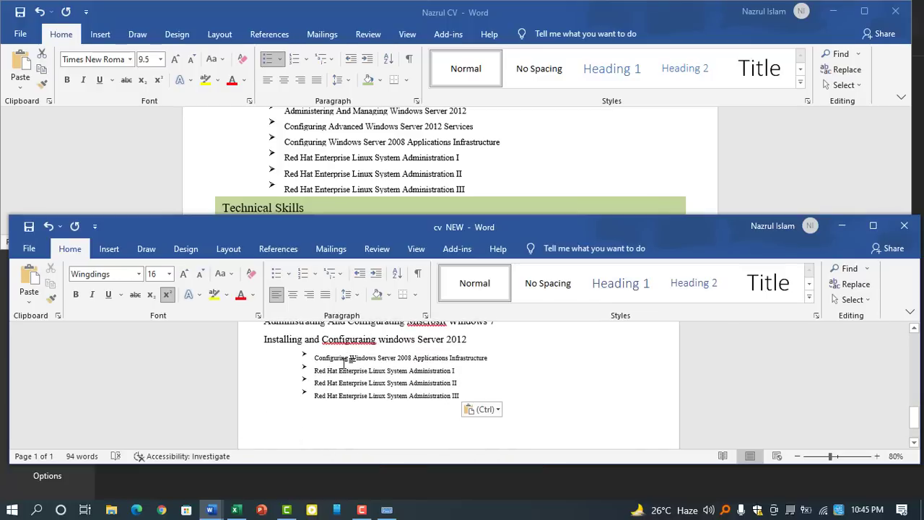
{"action": "scroll", "coordinate": [346, 360], "scroll_direction": "up", "scroll_amount": 1}
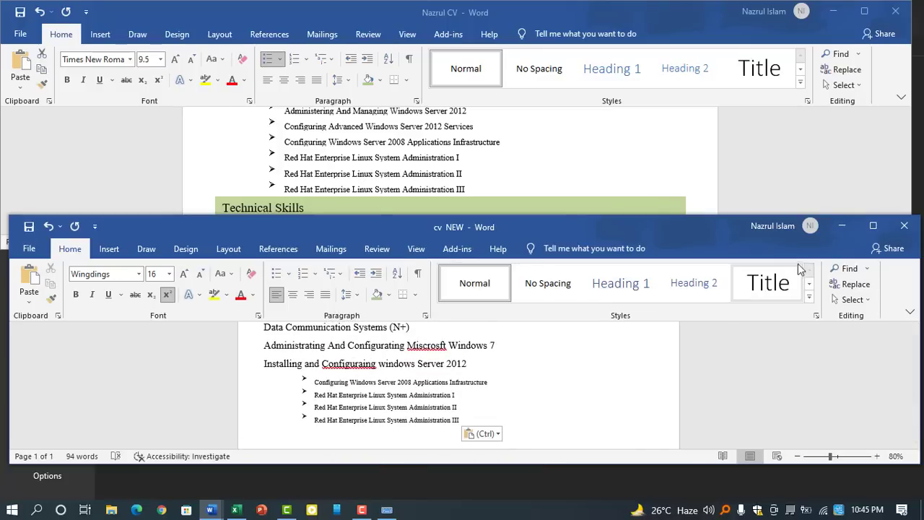
{"action": "left_click", "coordinate": [474, 163]}
{"action": "scroll", "coordinate": [474, 162], "scroll_direction": "up", "scroll_amount": 3}
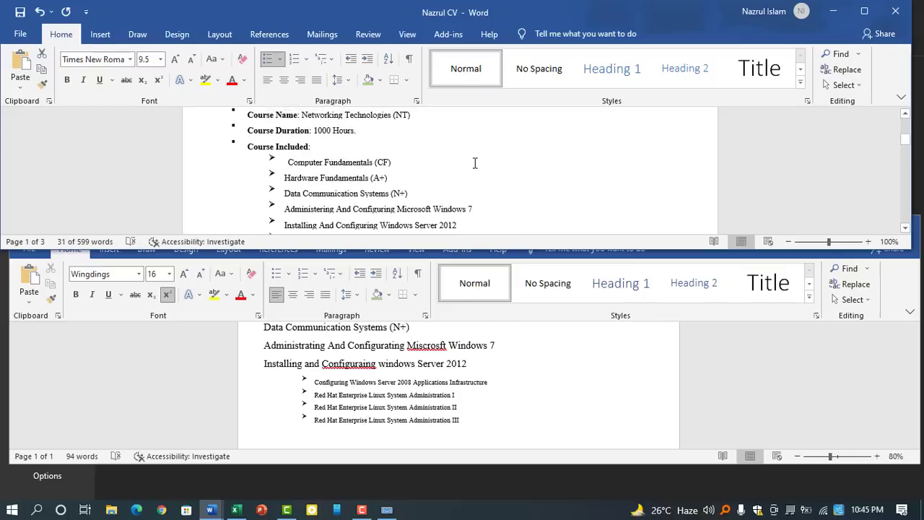
{"action": "scroll", "coordinate": [475, 163], "scroll_direction": "down", "scroll_amount": 1}
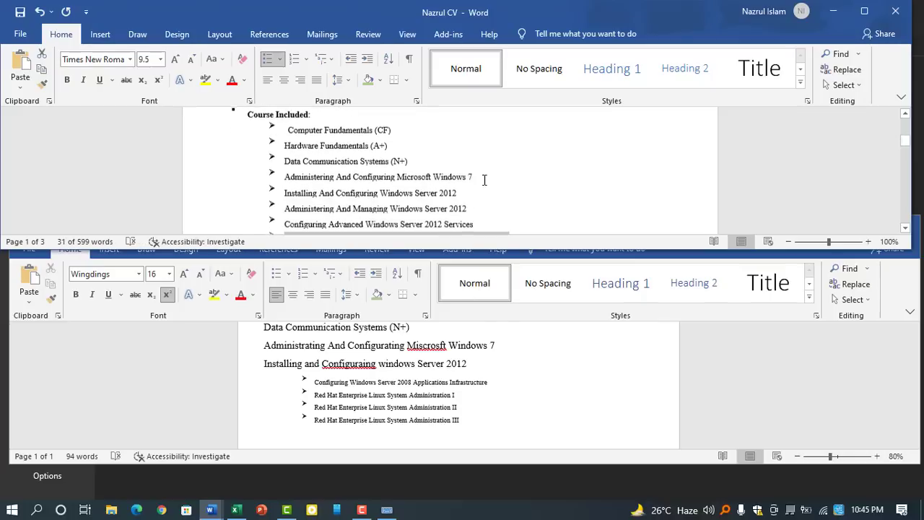
{"action": "left_click", "coordinate": [685, 369]}
{"action": "left_click", "coordinate": [876, 226]}
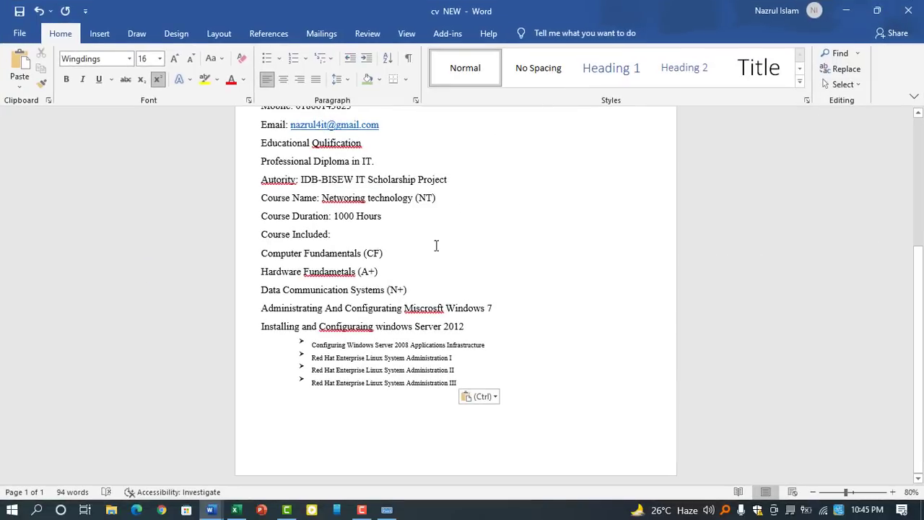
Remove the arrow bullets from the four pasted course lines, including Red Hat I, II and III.
{"action": "left_click", "coordinate": [327, 345]}
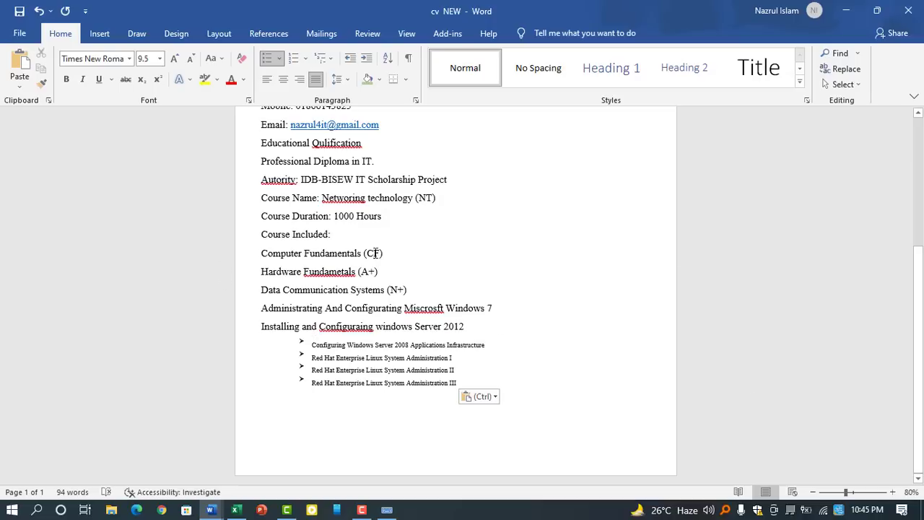
{"action": "left_click", "coordinate": [383, 254]}
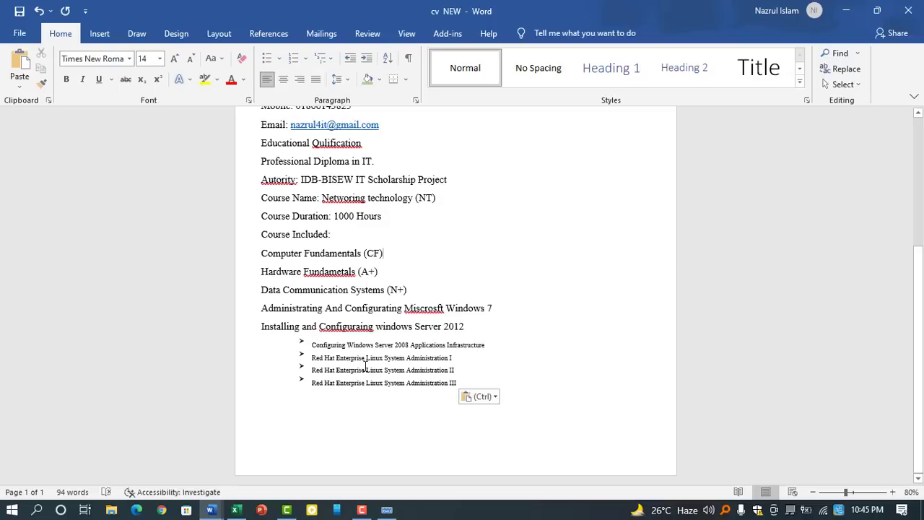
{"action": "left_click", "coordinate": [318, 353]}
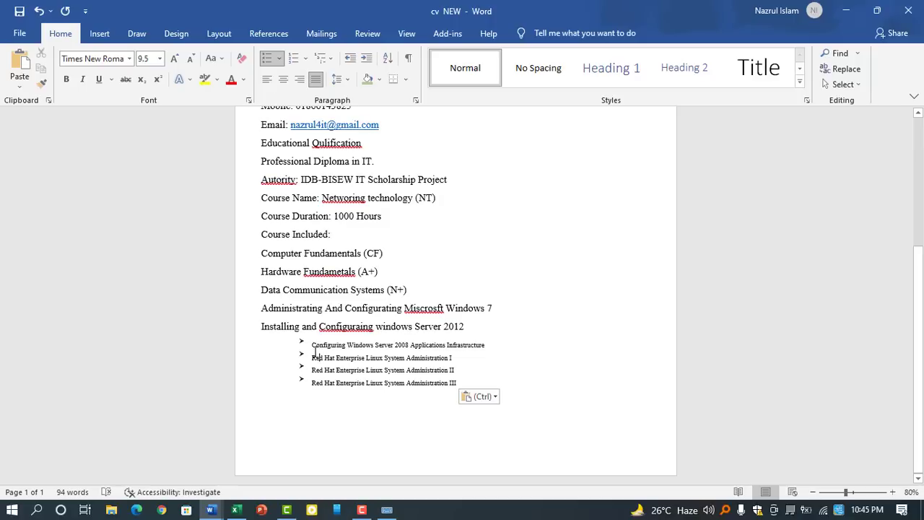
{"action": "left_click", "coordinate": [300, 342]}
{"action": "left_click", "coordinate": [309, 342]}
{"action": "left_click", "coordinate": [309, 342]}
{"action": "key", "text": "BackSpace"}
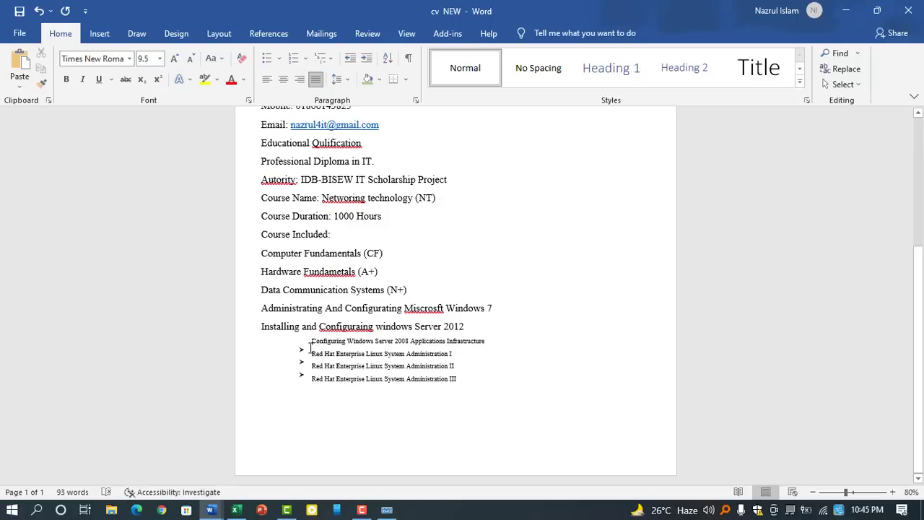
{"action": "left_click", "coordinate": [312, 352]}
{"action": "key", "text": "BackSpace"}
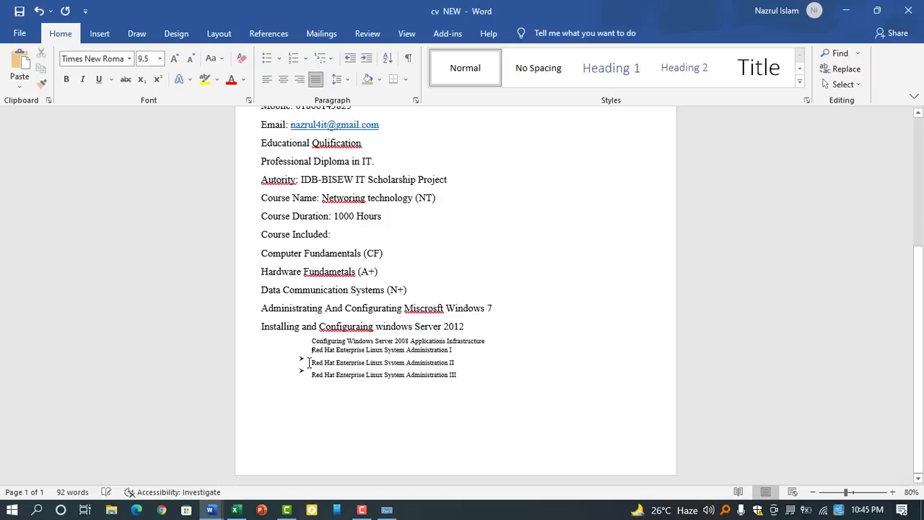
{"action": "left_click", "coordinate": [313, 361]}
{"action": "key", "text": "BackSpace"}
{"action": "left_click", "coordinate": [311, 370]}
{"action": "key", "text": "BackSpace"}
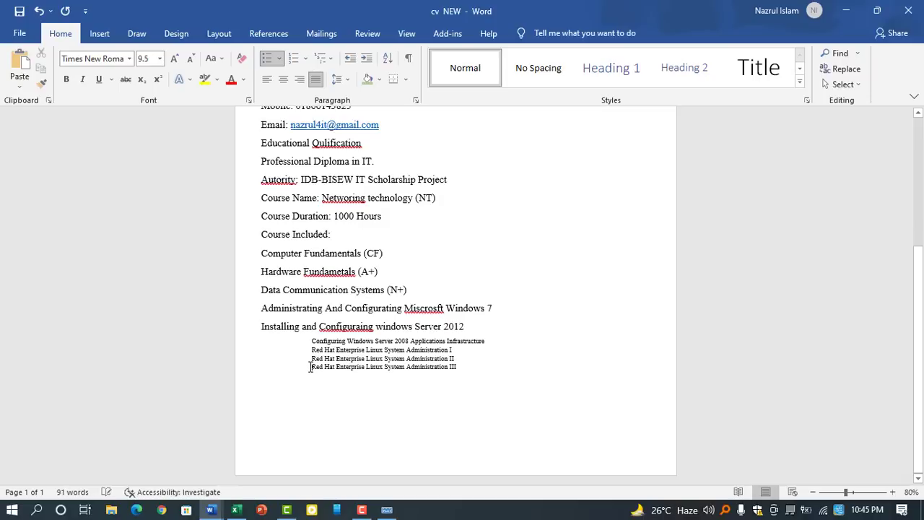
Format-paint the regular 14 pt course line formatting onto the pasted course lines.
{"action": "left_click_drag", "start_coordinate": [485, 362], "coordinate": [345, 342]}
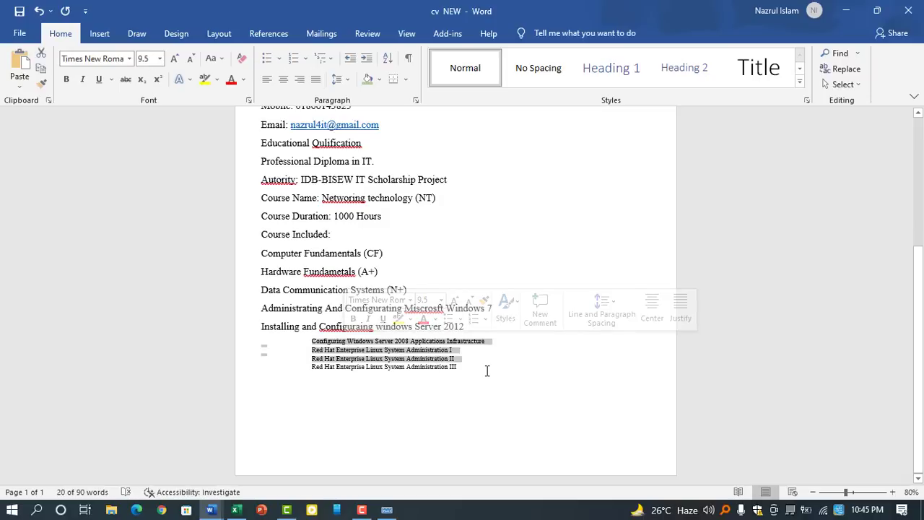
{"action": "left_click", "coordinate": [487, 371]}
{"action": "mouse_move", "coordinate": [486, 367]}
{"action": "left_mouse_down"}
{"action": "mouse_move", "coordinate": [330, 325]}
{"action": "mouse_move", "coordinate": [298, 342]}
{"action": "left_mouse_up"}
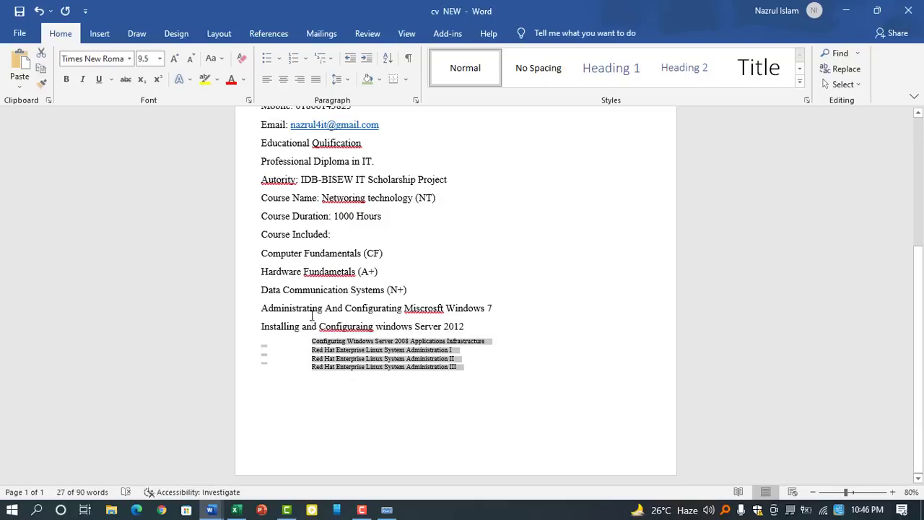
{"action": "left_click", "coordinate": [298, 261]}
{"action": "left_click_drag", "start_coordinate": [392, 272], "coordinate": [268, 216]}
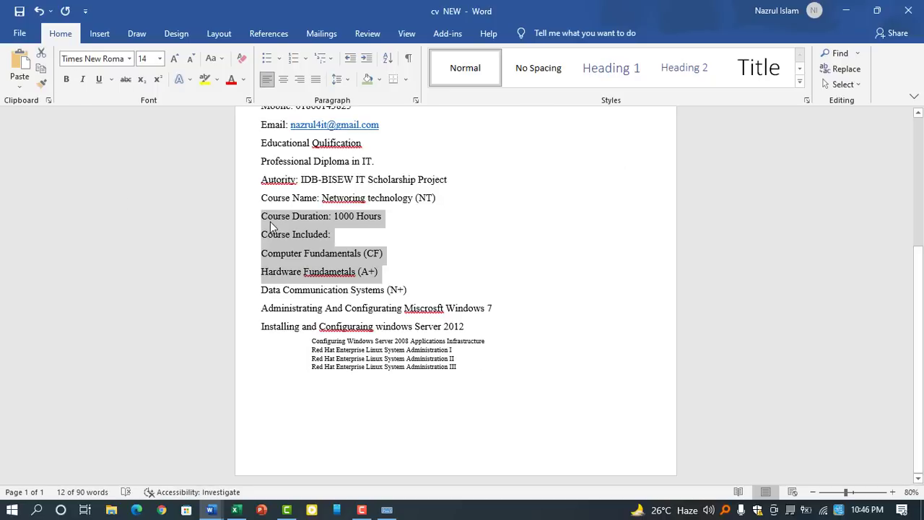
{"action": "left_click", "coordinate": [41, 86]}
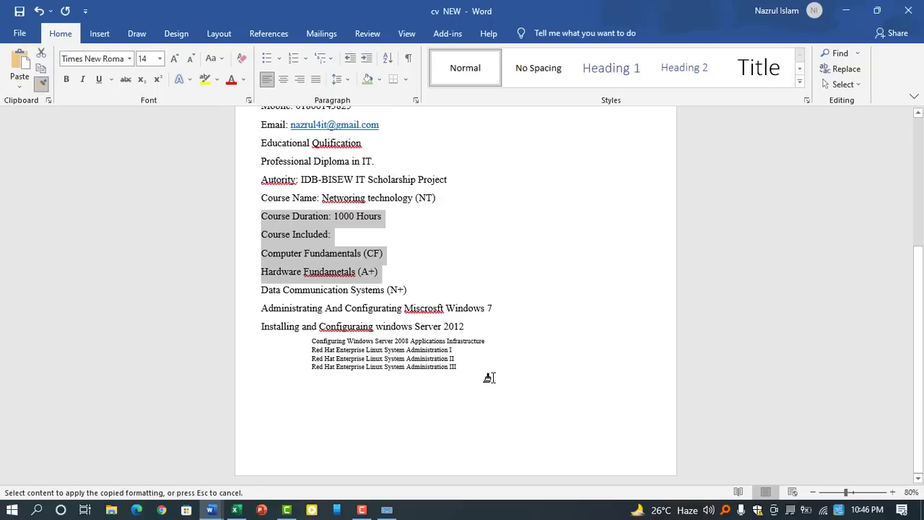
{"action": "left_click_drag", "start_coordinate": [486, 375], "coordinate": [311, 340]}
{"action": "left_click", "coordinate": [362, 420]}
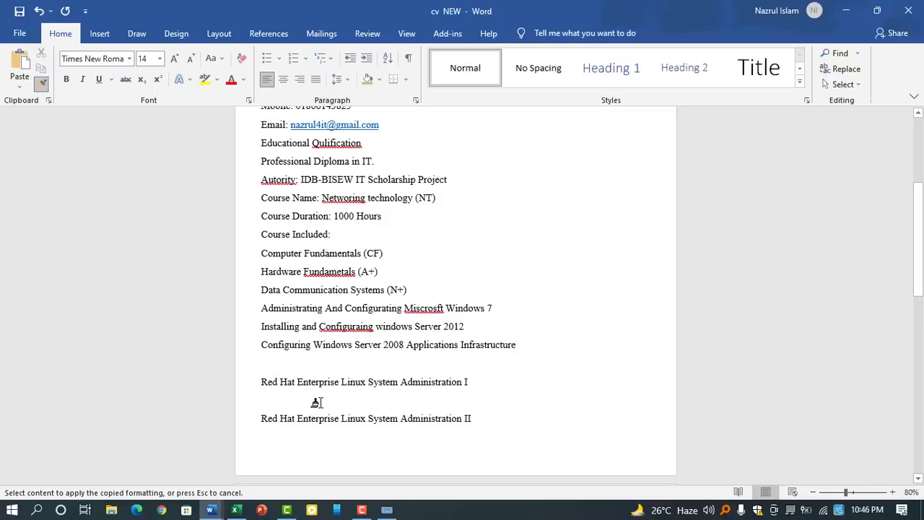
Finish painting the remaining Red Hat lines and delete the two blank lines between them.
{"action": "left_click", "coordinate": [321, 376]}
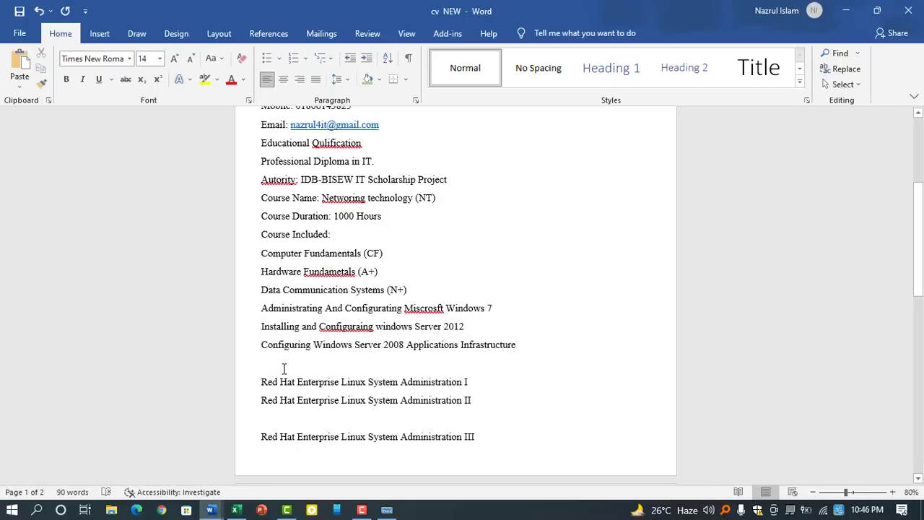
{"action": "key", "text": "BackSpace"}
{"action": "left_click", "coordinate": [268, 401]}
{"action": "key", "text": "BackSpace"}
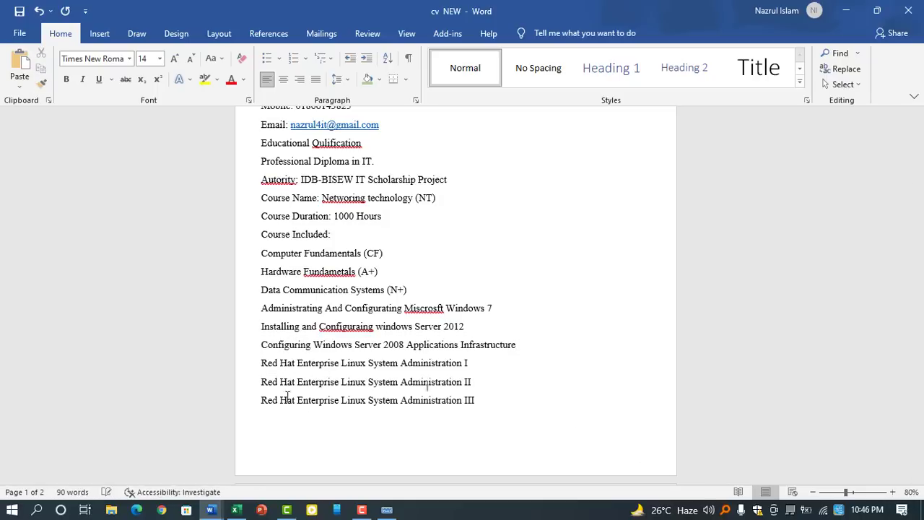
Add a blank line after the Email line.
{"action": "scroll", "coordinate": [606, 348], "scroll_direction": "up", "scroll_amount": 2}
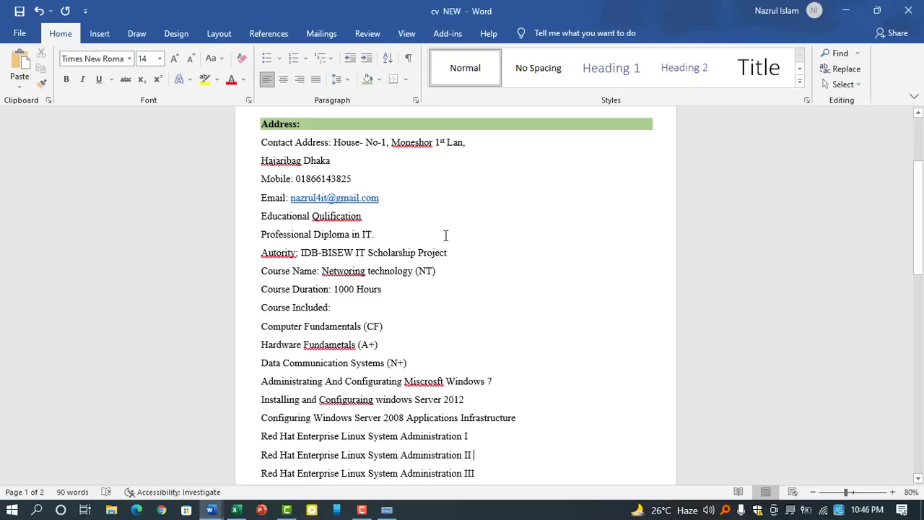
{"action": "left_click", "coordinate": [398, 198]}
{"action": "key", "text": "Return"}
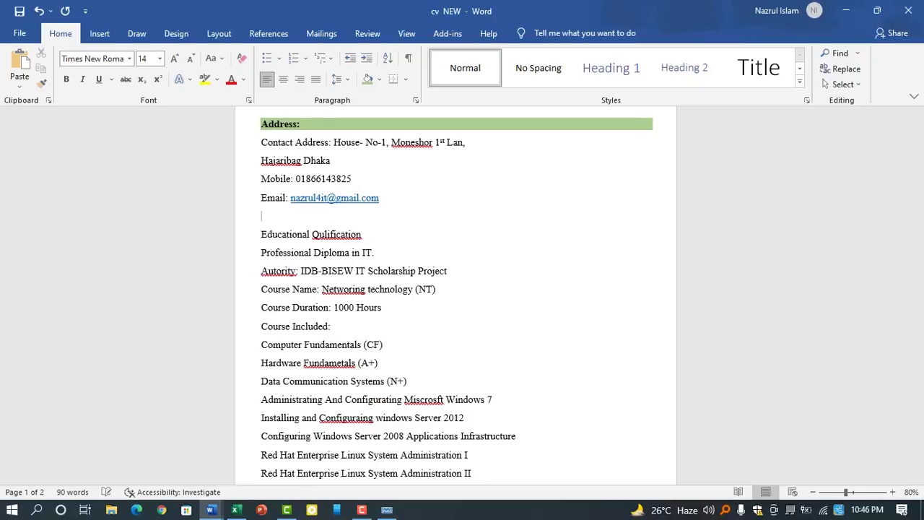
Copy the Address heading's bold green shading onto Educational Qulification with Format Painter.
{"action": "left_click", "coordinate": [363, 235]}
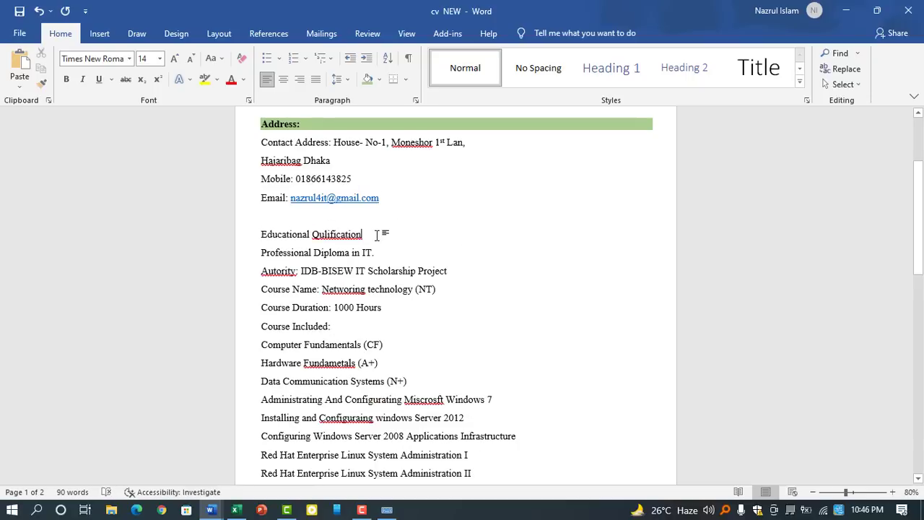
{"action": "left_click_drag", "start_coordinate": [363, 235], "coordinate": [284, 216]}
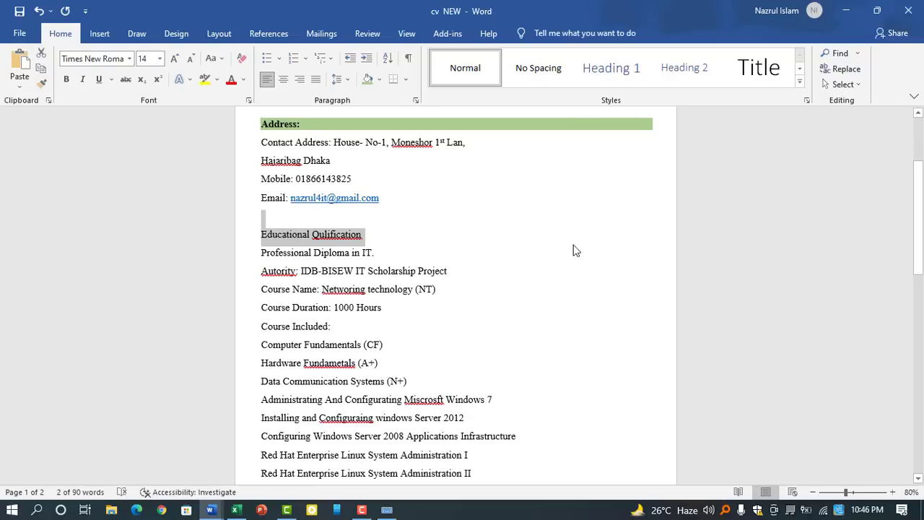
{"action": "left_click_drag", "start_coordinate": [363, 235], "coordinate": [261, 233]}
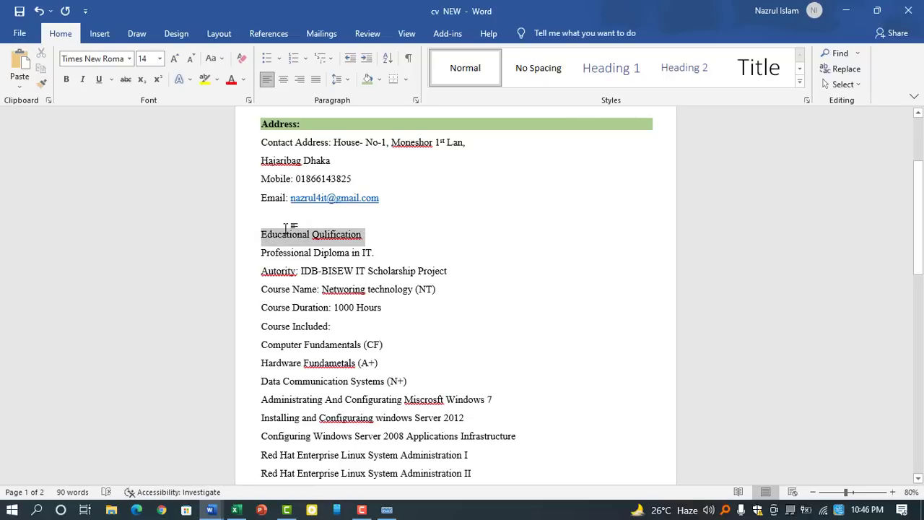
{"action": "left_click", "coordinate": [311, 127]}
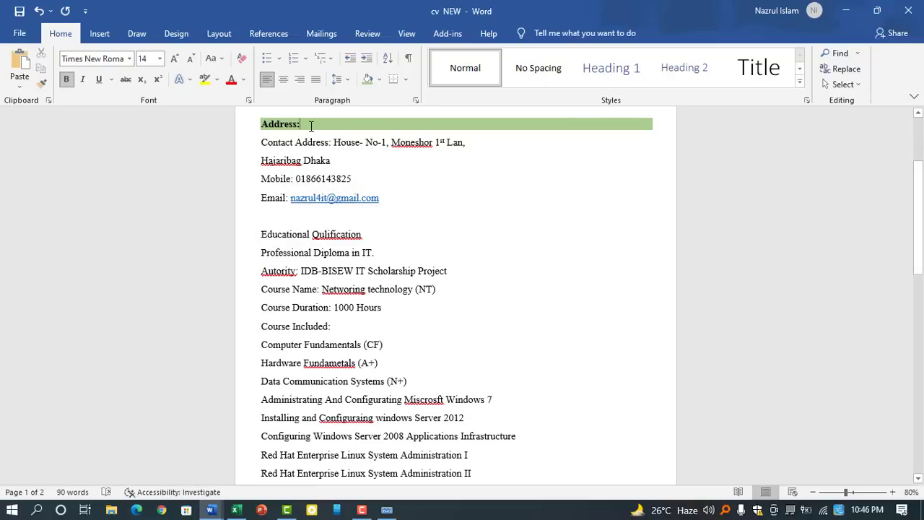
{"action": "left_click_drag", "start_coordinate": [364, 235], "coordinate": [261, 217]}
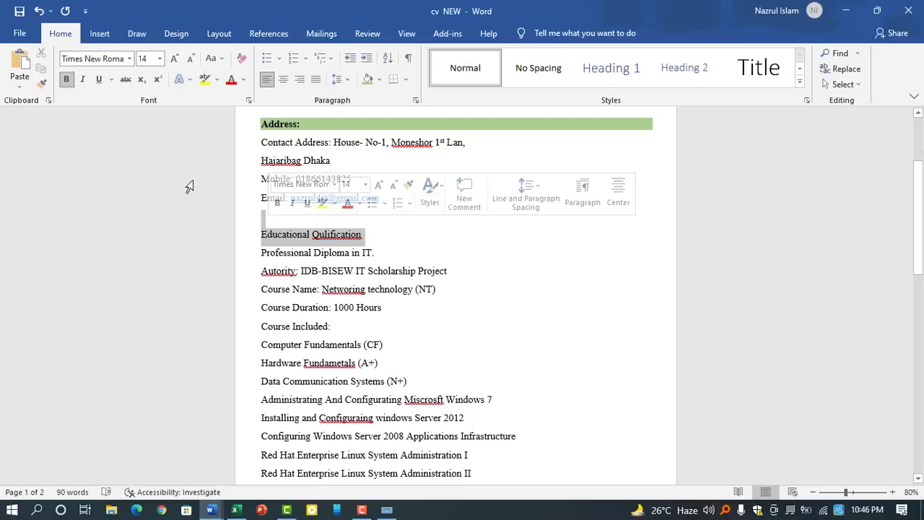
{"action": "left_click", "coordinate": [42, 83]}
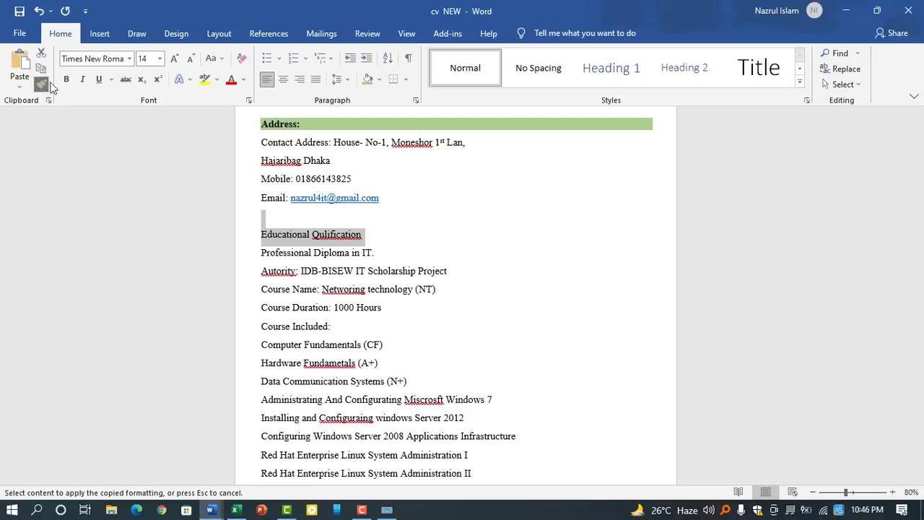
{"action": "left_click", "coordinate": [341, 125]}
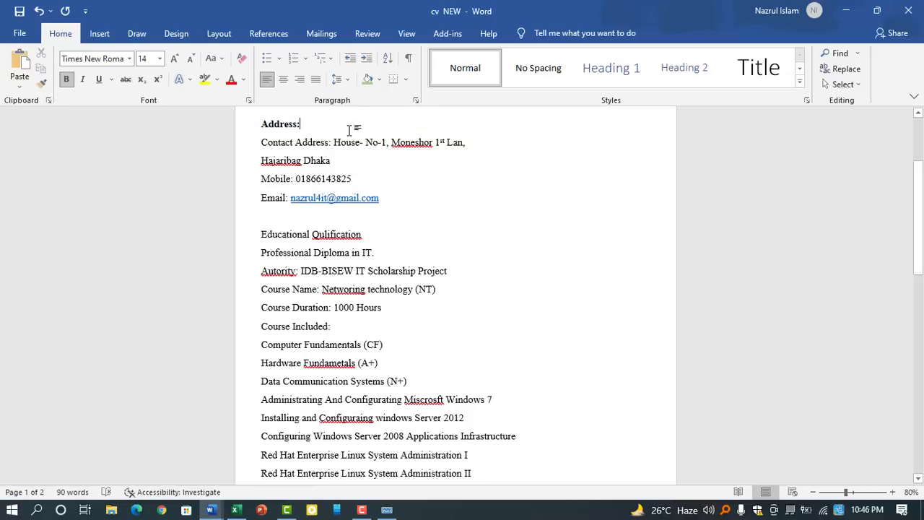
{"action": "key", "text": "ctrl+z"}
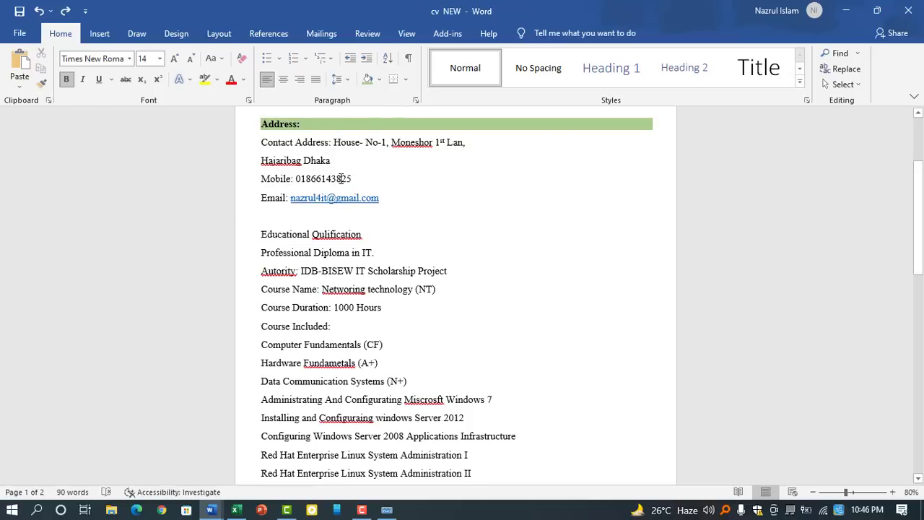
{"action": "left_click_drag", "start_coordinate": [305, 124], "coordinate": [261, 124]}
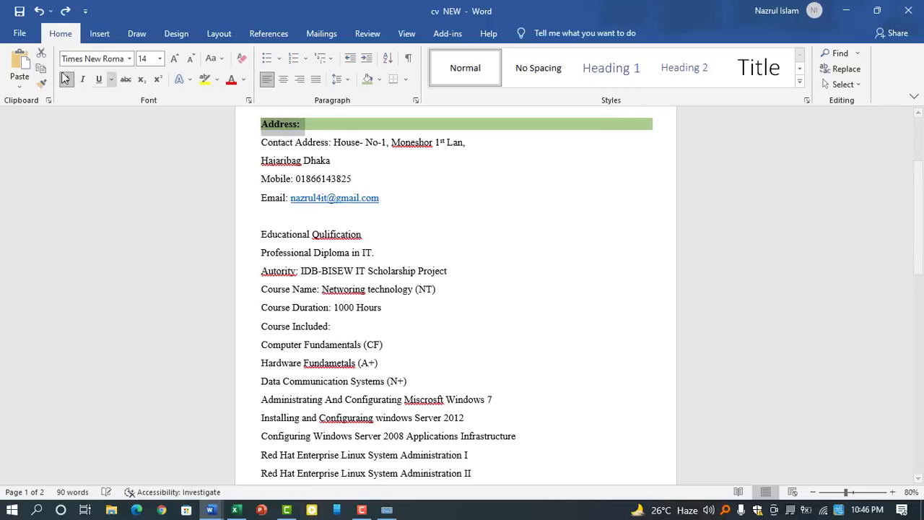
{"action": "left_click", "coordinate": [40, 83]}
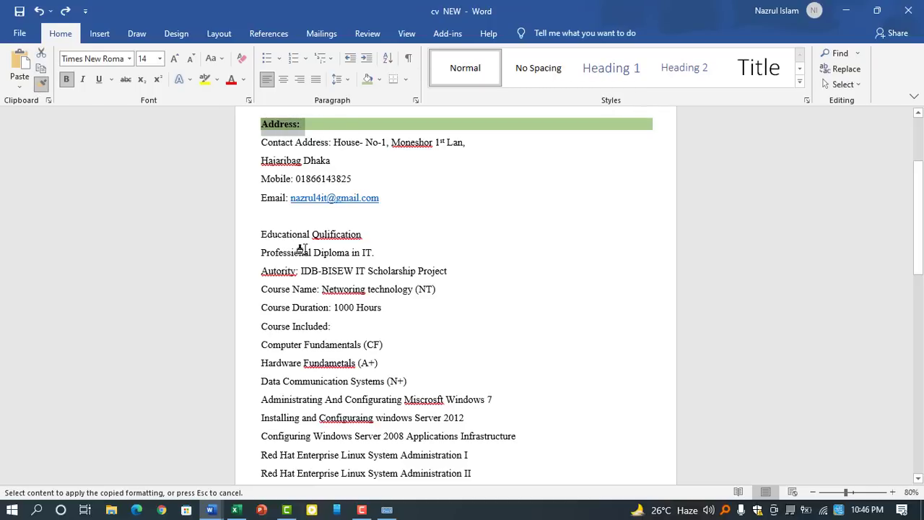
{"action": "left_click_drag", "start_coordinate": [343, 235], "coordinate": [248, 229]}
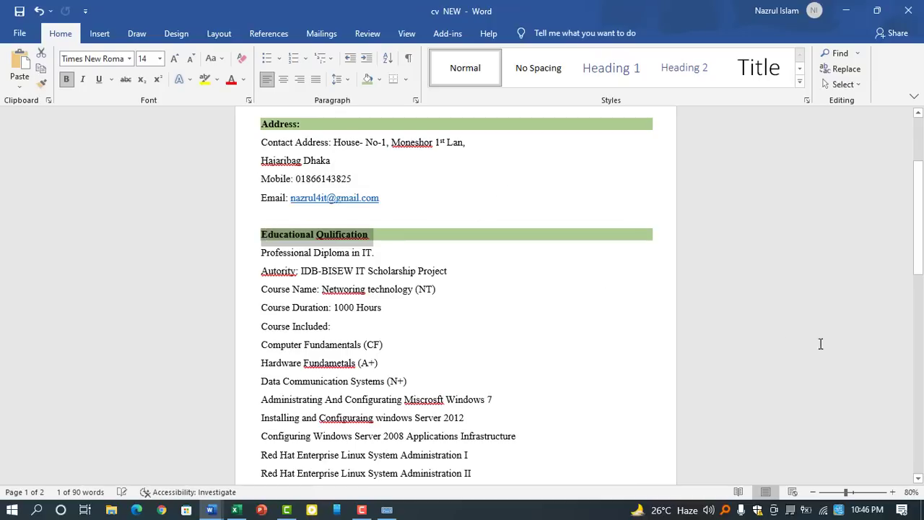
{"action": "left_click", "coordinate": [617, 290]}
{"action": "left_click", "coordinate": [366, 235]}
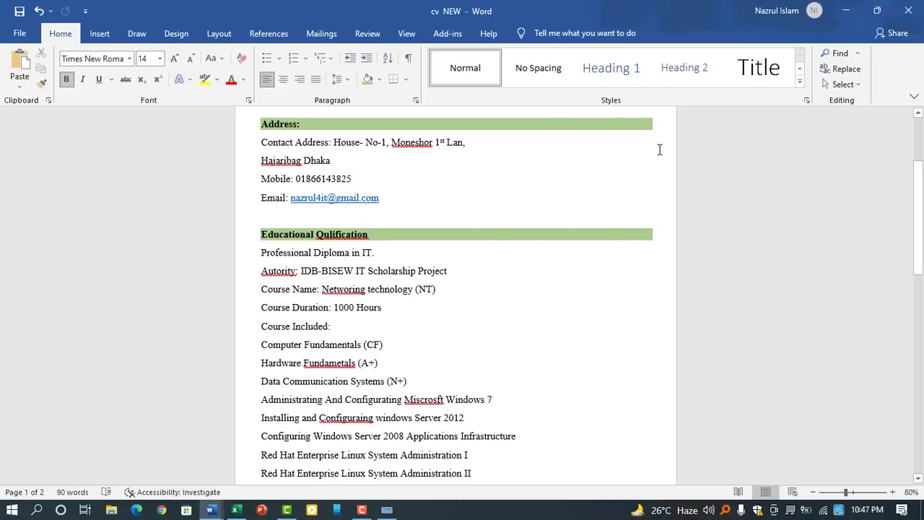
{"action": "left_click", "coordinate": [876, 12]}
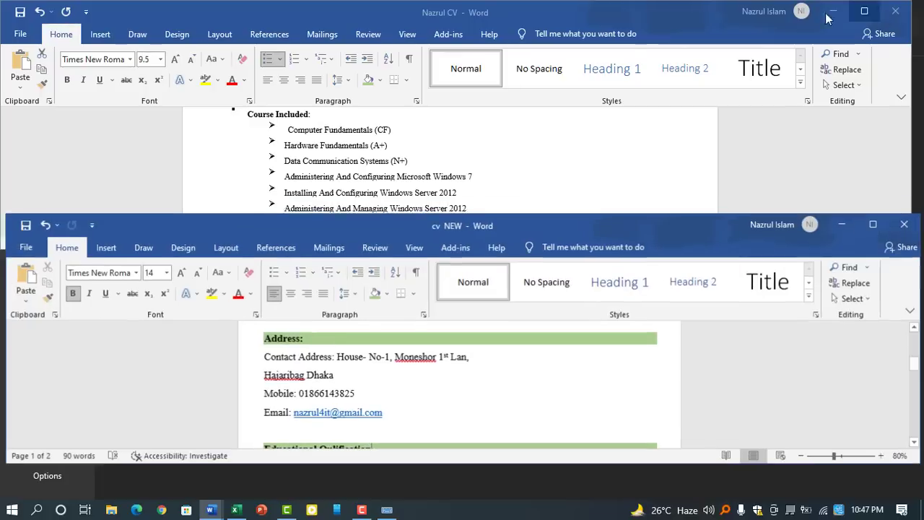
{"action": "scroll", "coordinate": [278, 144], "scroll_direction": "up", "scroll_amount": 2}
{"action": "left_click", "coordinate": [354, 137]}
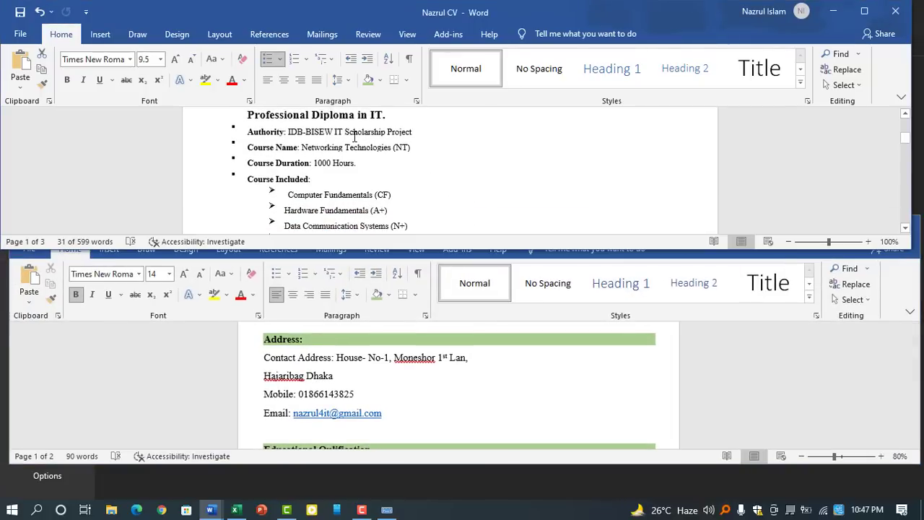
{"action": "scroll", "coordinate": [354, 137], "scroll_direction": "up", "scroll_amount": 1}
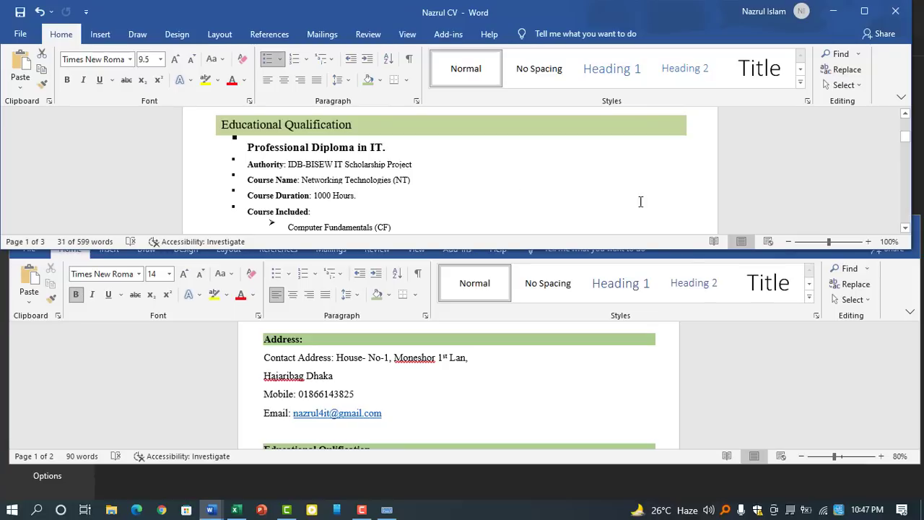
{"action": "left_click", "coordinate": [668, 357]}
{"action": "left_click", "coordinate": [872, 226]}
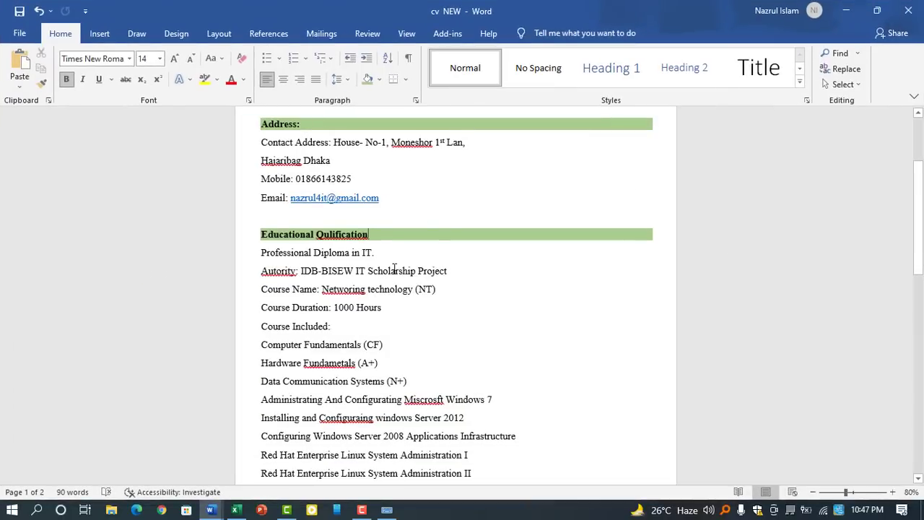
Make 'Professional Diploma in IT.' bold with a larger font size.
{"action": "left_click_drag", "start_coordinate": [392, 253], "coordinate": [258, 252]}
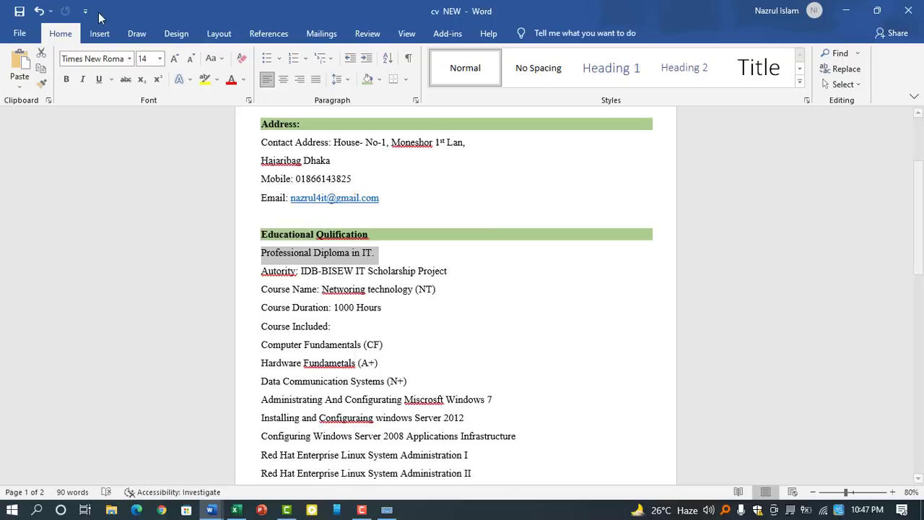
{"action": "left_click", "coordinate": [65, 79]}
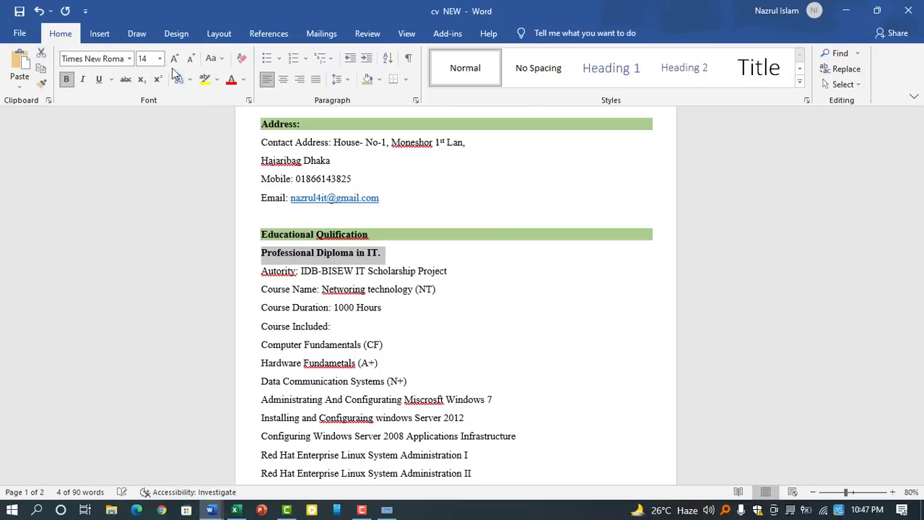
{"action": "left_click", "coordinate": [160, 58]}
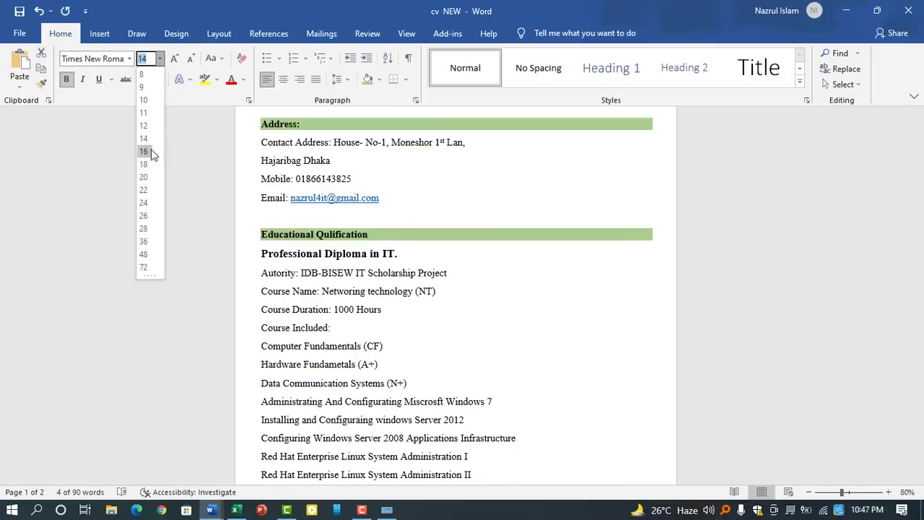
{"action": "left_click", "coordinate": [470, 273]}
Insert a tab before 'IDB-BISEW' on the Autority line, after checking the reference CV.
{"action": "left_click", "coordinate": [415, 272]}
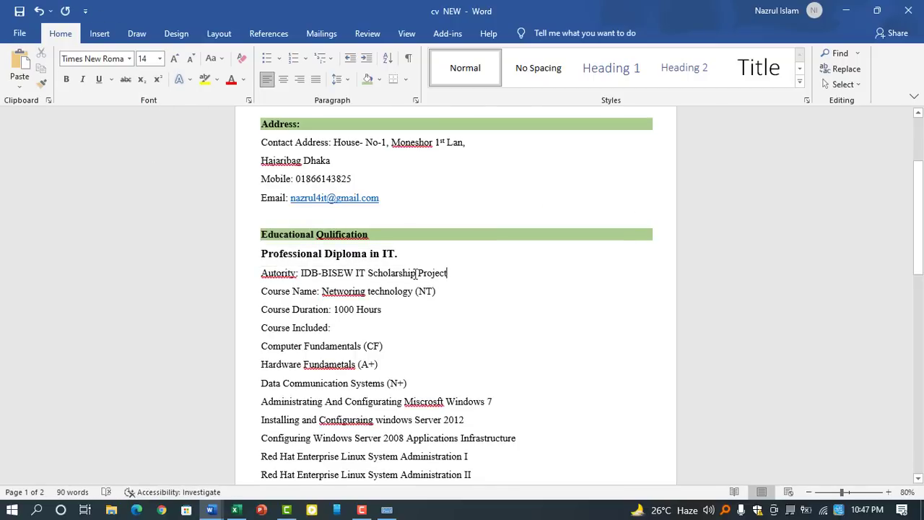
{"action": "left_click", "coordinate": [300, 275]}
{"action": "key", "text": "Tab"}
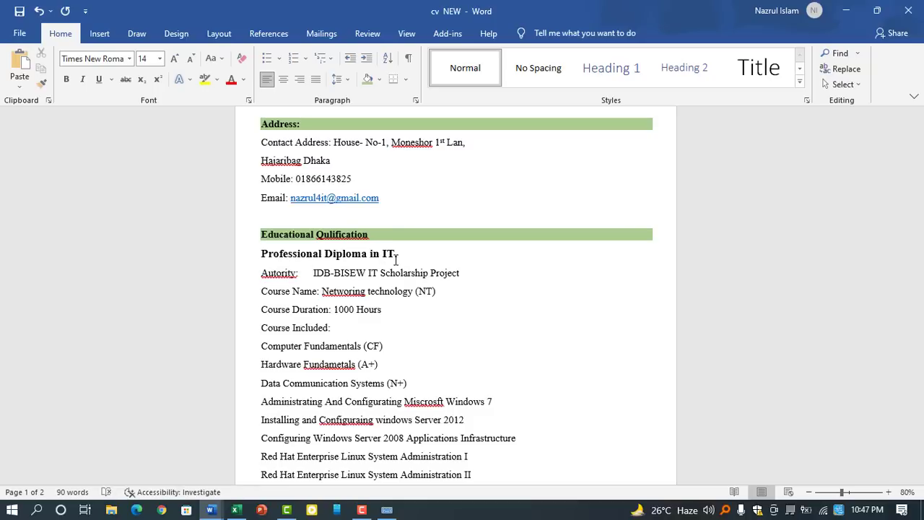
{"action": "key", "text": "BackSpace"}
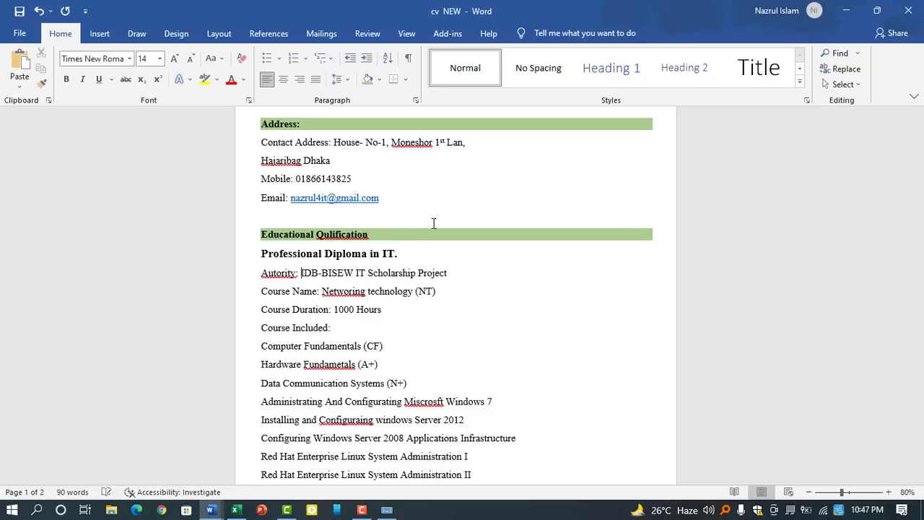
{"action": "left_click", "coordinate": [877, 10]}
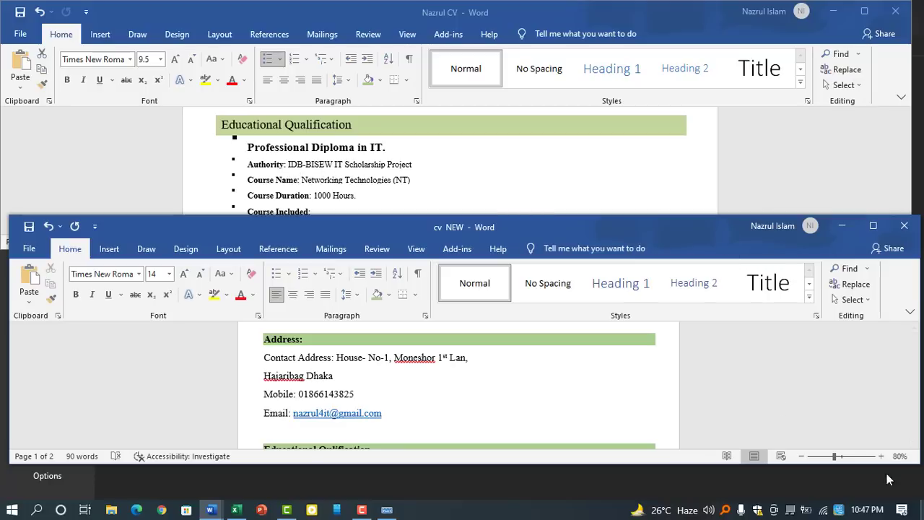
{"action": "left_click", "coordinate": [873, 226]}
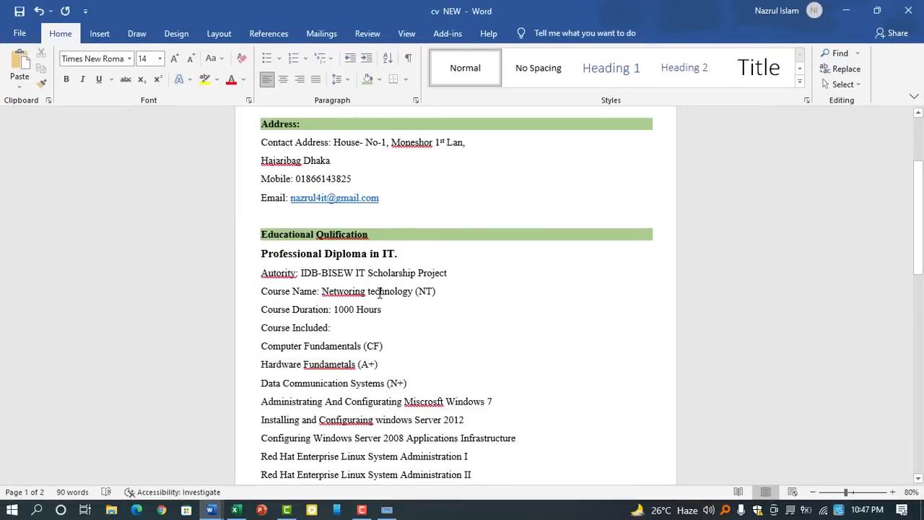
{"action": "key", "text": "Tab"}
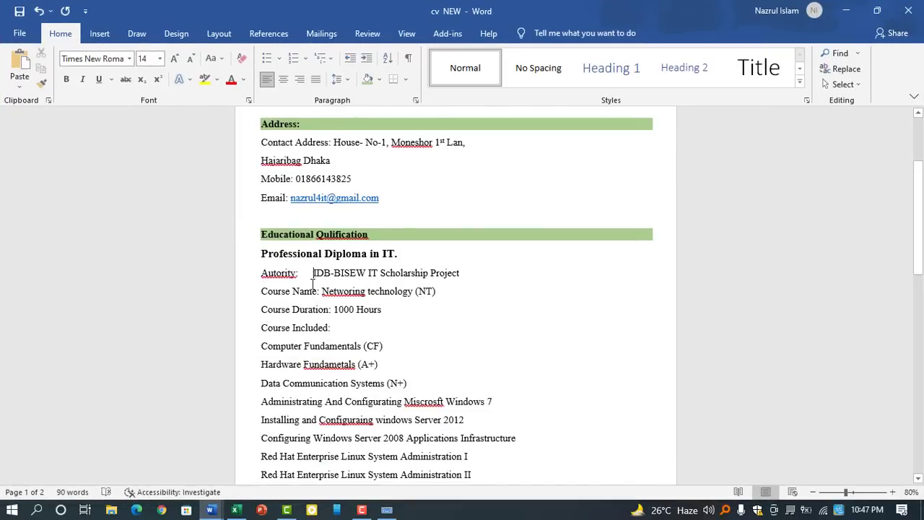
Push IDB-BISEW to the next tab stop and correct Qualification, Authority and Networking.
{"action": "key", "text": "Tab"}
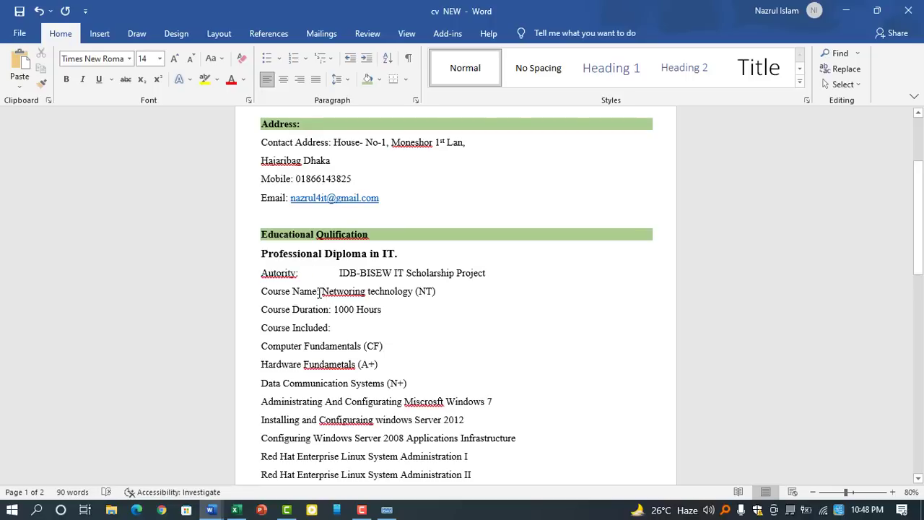
{"action": "left_click", "coordinate": [332, 235]}
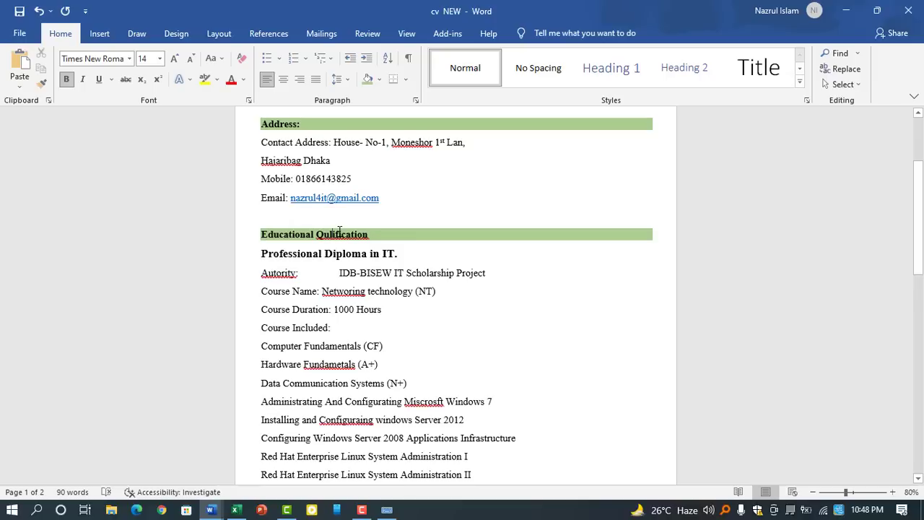
{"action": "right_click", "coordinate": [339, 232]}
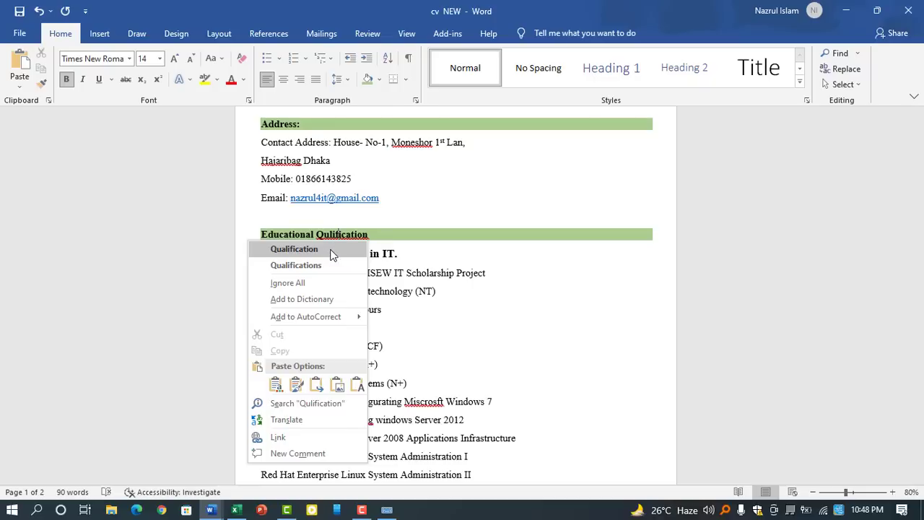
{"action": "left_click", "coordinate": [332, 249]}
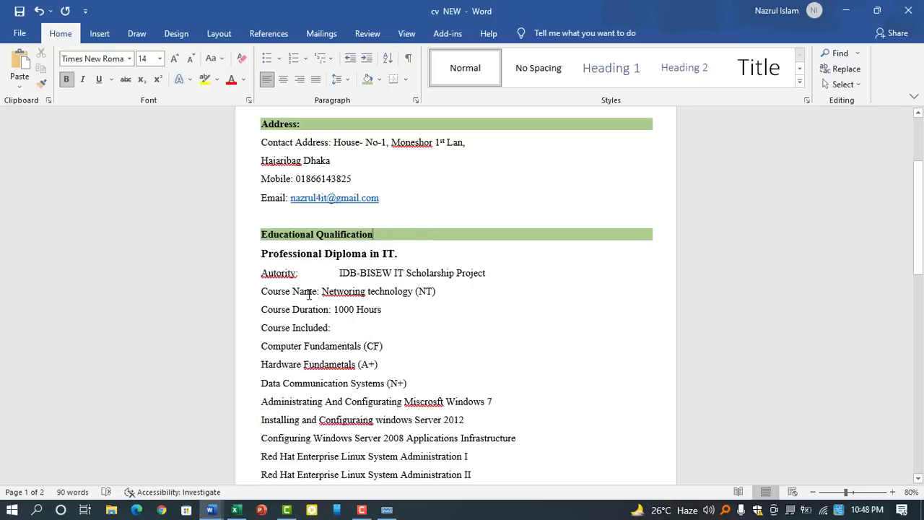
{"action": "right_click", "coordinate": [283, 273]}
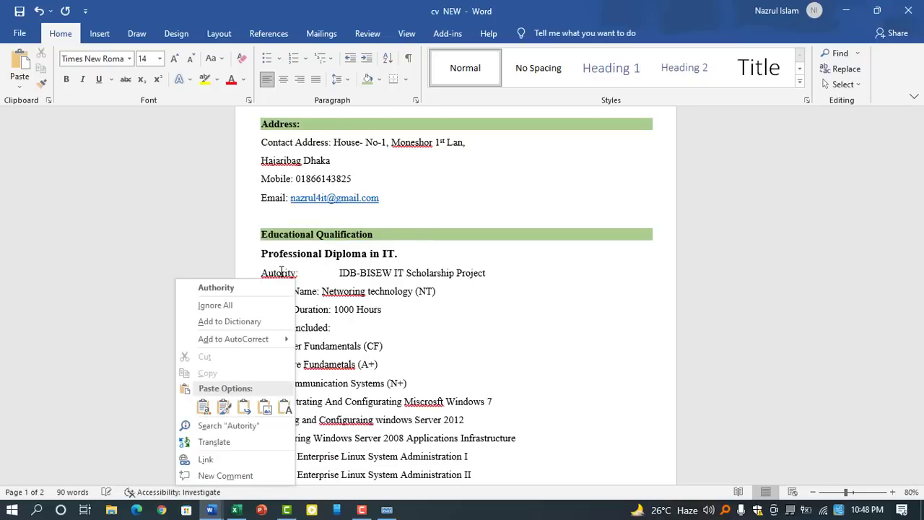
{"action": "left_click", "coordinate": [260, 289]}
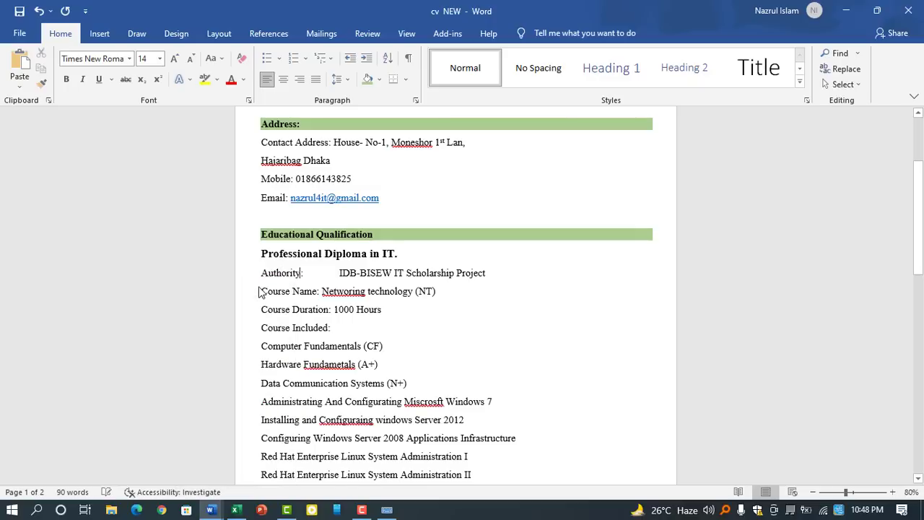
{"action": "right_click", "coordinate": [344, 291]}
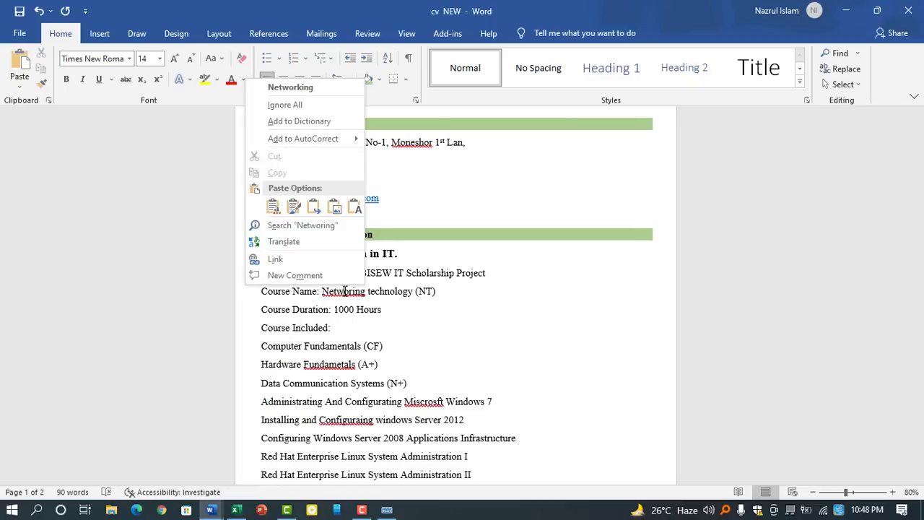
{"action": "left_click", "coordinate": [310, 85]}
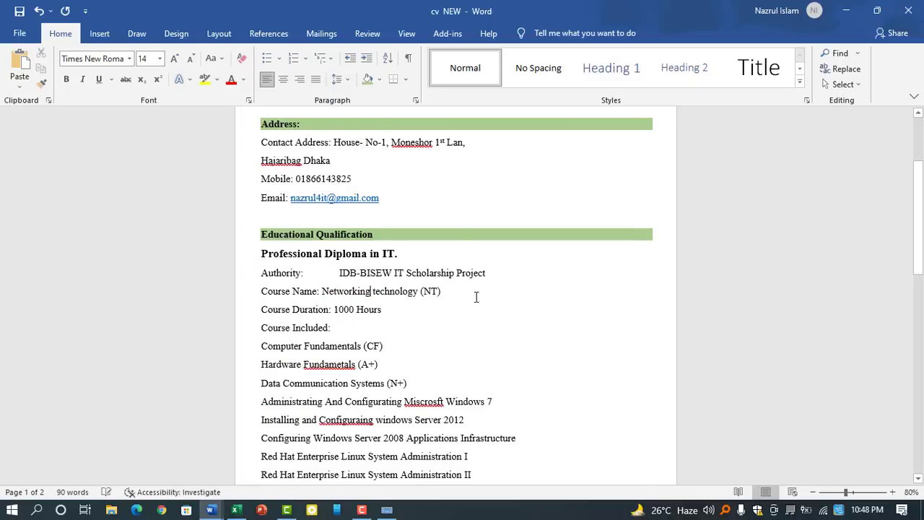
Correct the spellings of Fundamentals, Microsoft and Configuring in the course list.
{"action": "right_click", "coordinate": [330, 363]}
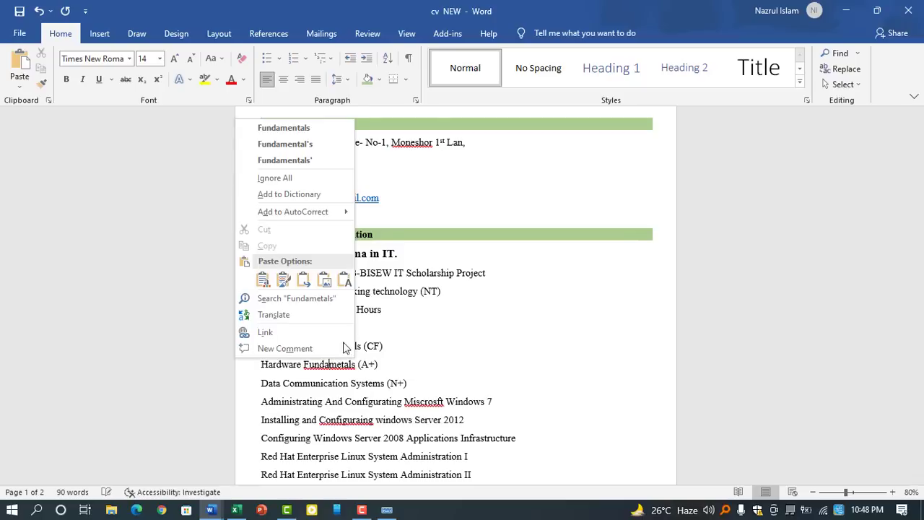
{"action": "left_click", "coordinate": [269, 128]}
{"action": "scroll", "coordinate": [395, 305], "scroll_direction": "down", "scroll_amount": 1}
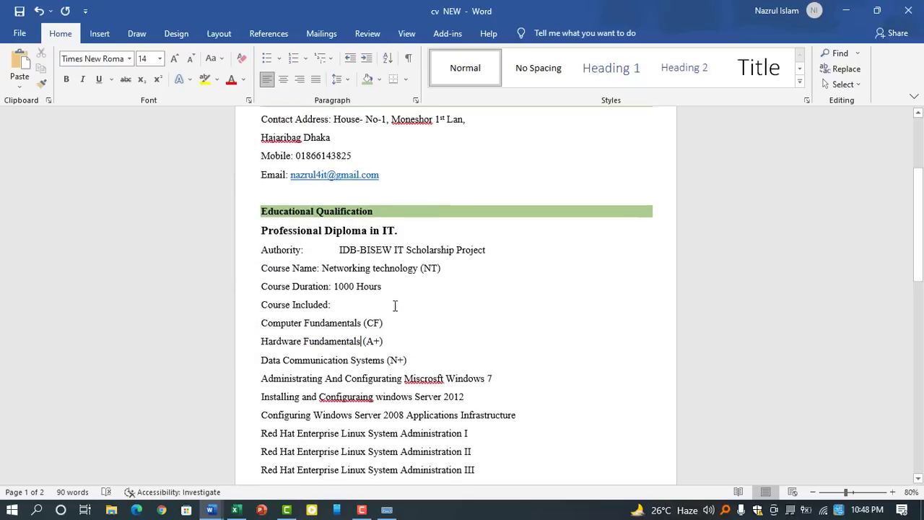
{"action": "right_click", "coordinate": [420, 376]}
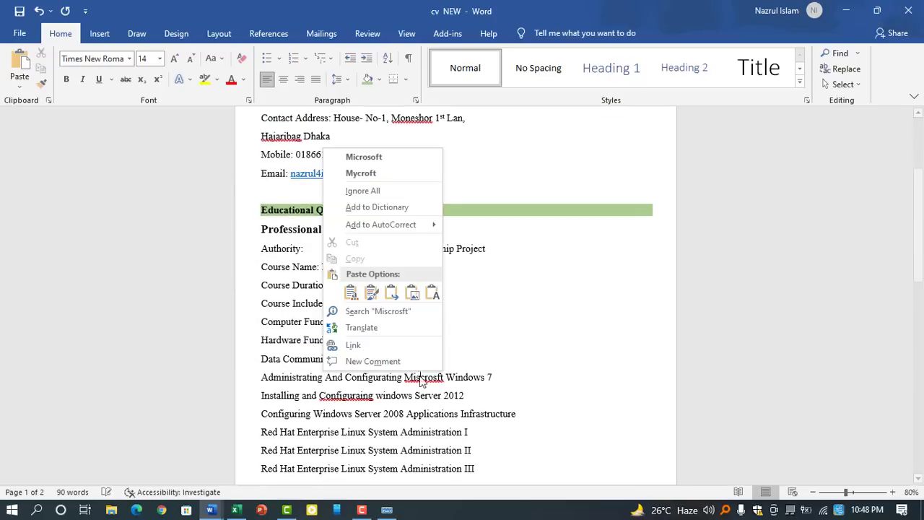
{"action": "left_click", "coordinate": [383, 156]}
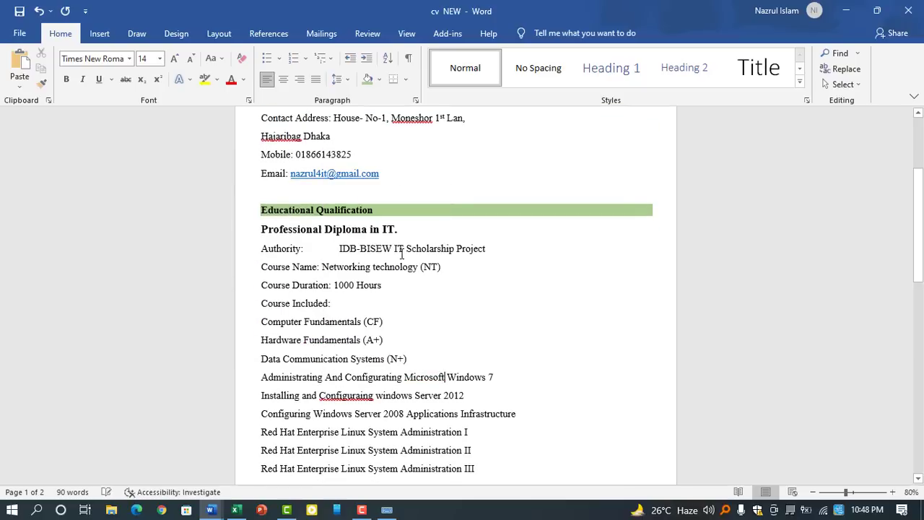
{"action": "right_click", "coordinate": [354, 393]}
{"action": "left_click", "coordinate": [310, 191]}
{"action": "scroll", "coordinate": [528, 338], "scroll_direction": "down", "scroll_amount": 1}
{"action": "scroll", "coordinate": [529, 338], "scroll_direction": "down", "scroll_amount": 2}
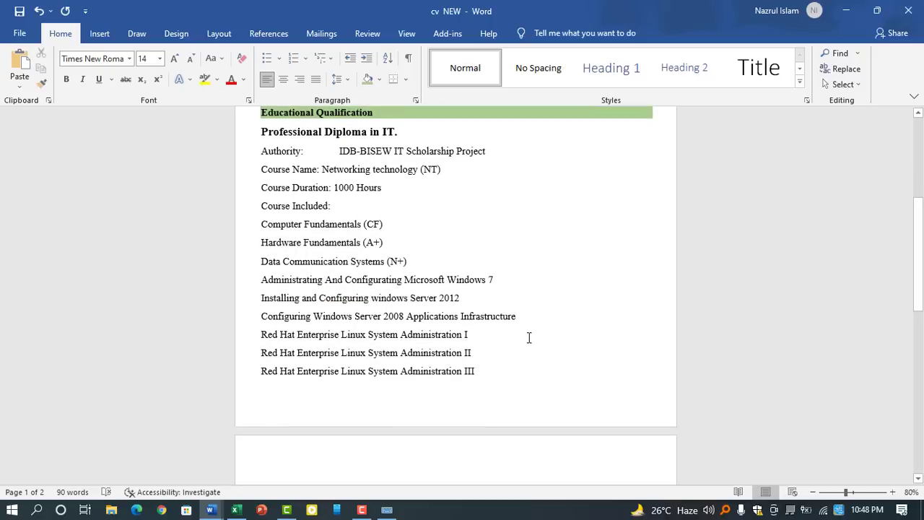
{"action": "scroll", "coordinate": [528, 338], "scroll_direction": "up", "scroll_amount": 2}
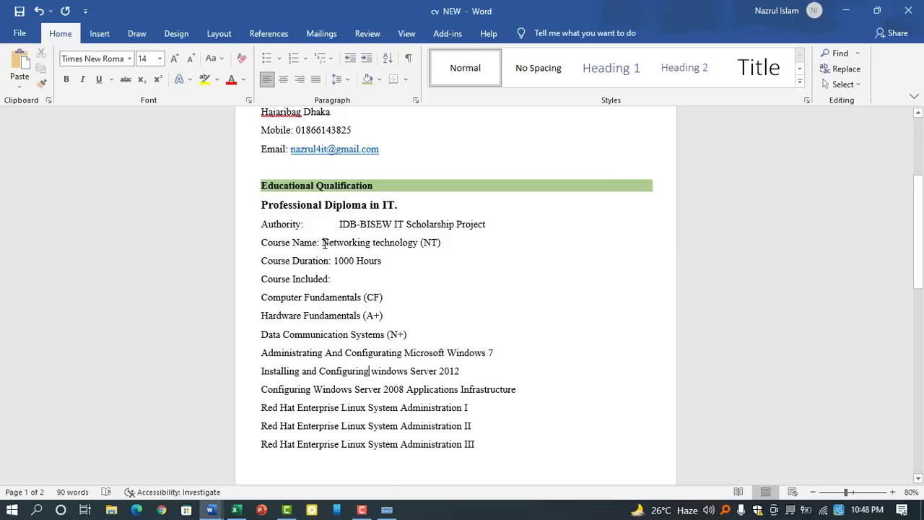
Tab-align the Networking technology (NT) and 1000 Hours values at the tab stop.
{"action": "key", "text": "Tab"}
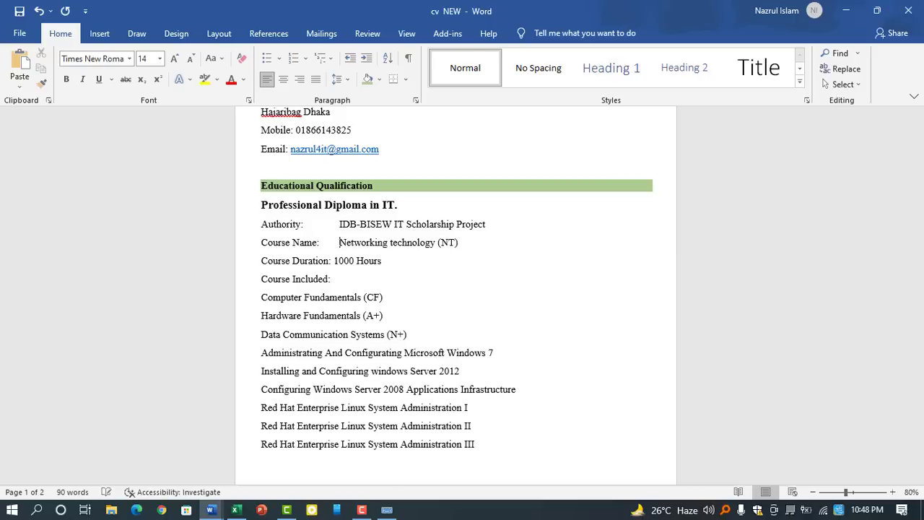
{"action": "left_click", "coordinate": [332, 261]}
{"action": "key", "text": "Tab"}
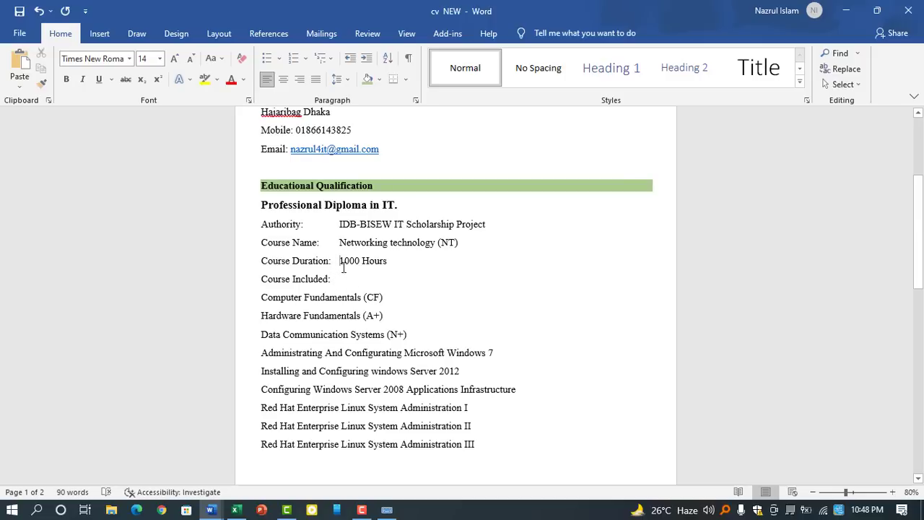
Tab the colons after Authority, Course Name and Course Duration into one column.
{"action": "double_click", "coordinate": [309, 224]}
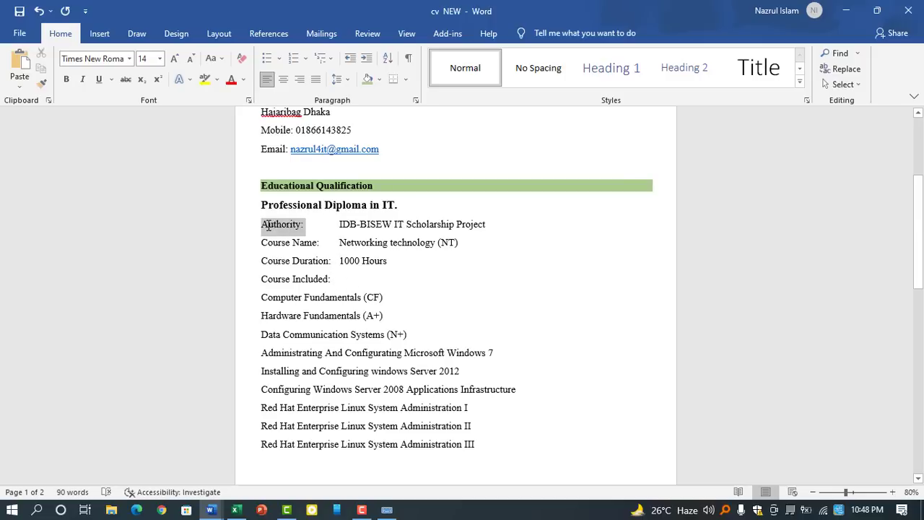
{"action": "left_click", "coordinate": [310, 225]}
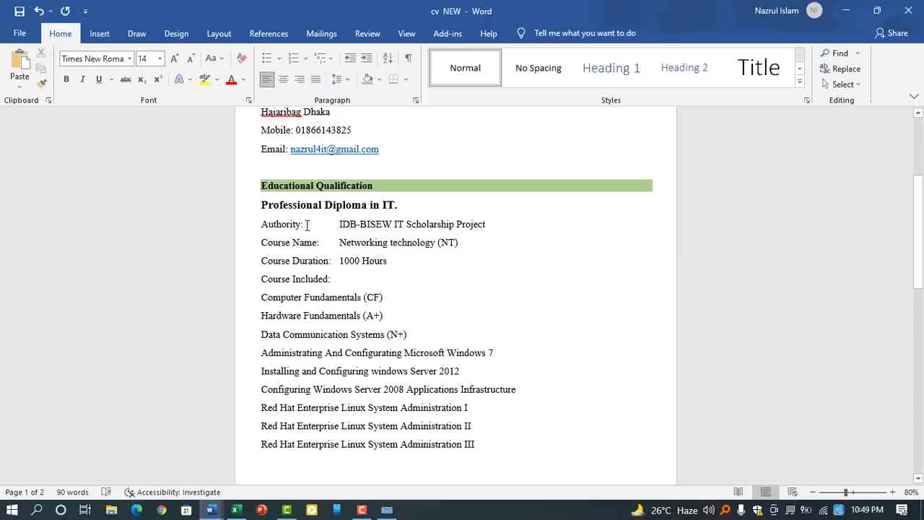
{"action": "key", "text": "Tab"}
{"action": "key", "text": "Tab"}
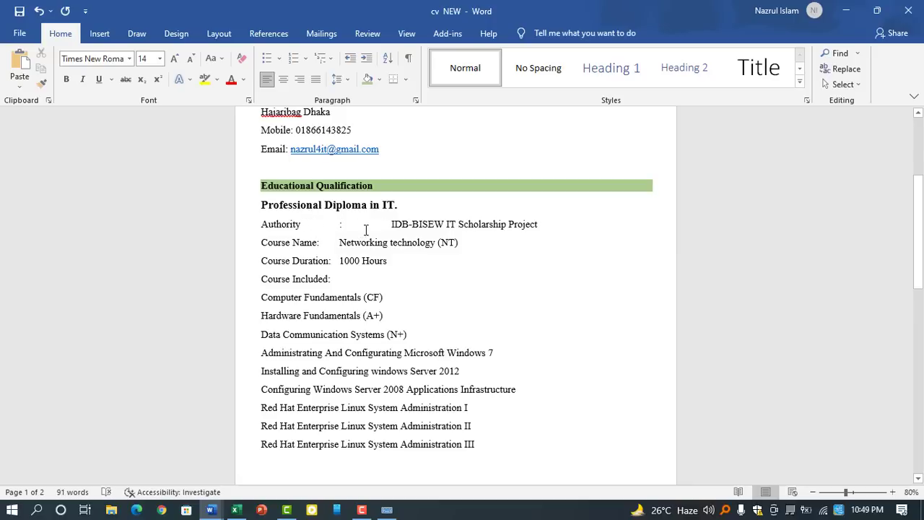
{"action": "key", "text": "BackSpace"}
{"action": "key", "text": "BackSpace"}
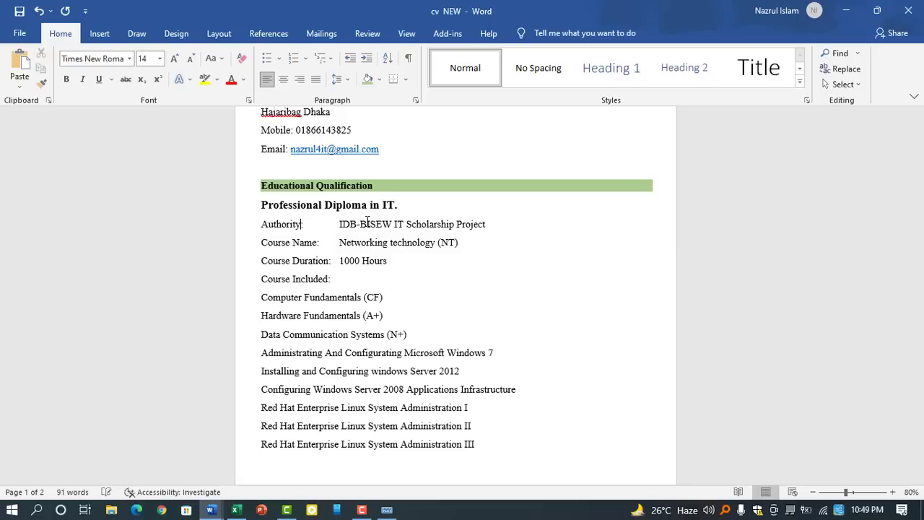
{"action": "key", "text": "Tab"}
{"action": "key", "text": "Tab"}
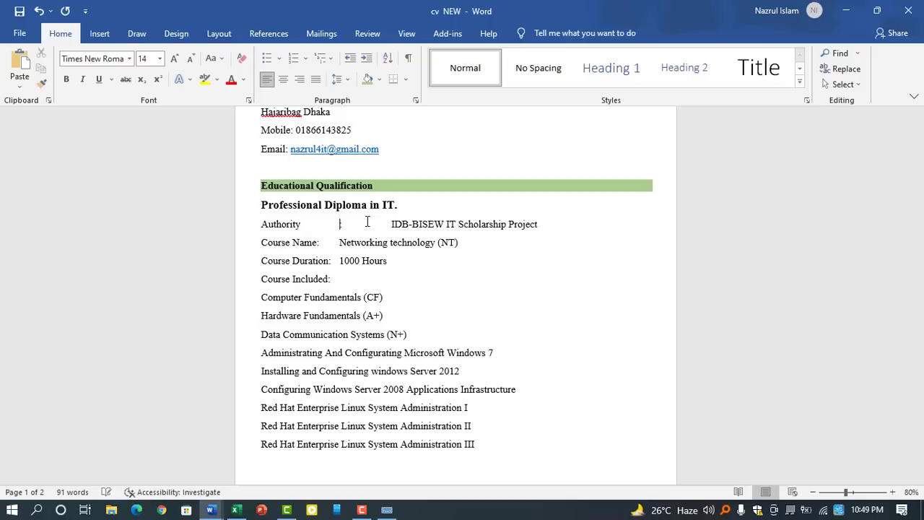
{"action": "type", "text": ":"}
{"action": "left_click", "coordinate": [318, 244]}
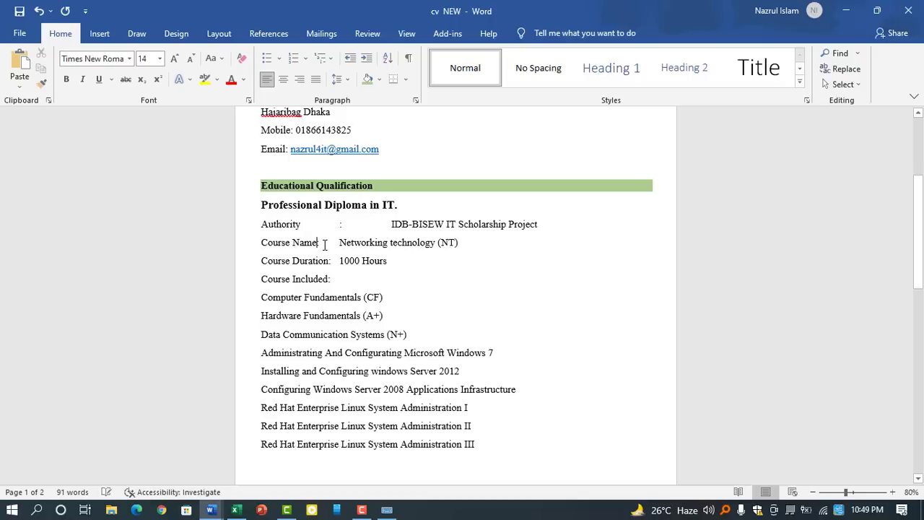
{"action": "key", "text": "Tab"}
{"action": "left_click", "coordinate": [329, 261]}
{"action": "key", "text": "Tab"}
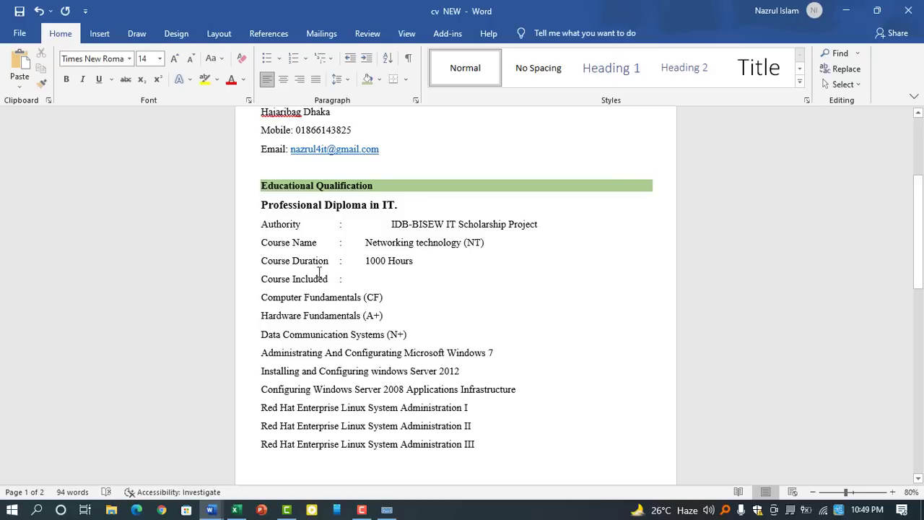
Bold each of the Authority, Course Name, Course Duration and Course Included labels in turn.
{"action": "left_click_drag", "start_coordinate": [293, 224], "coordinate": [250, 219]}
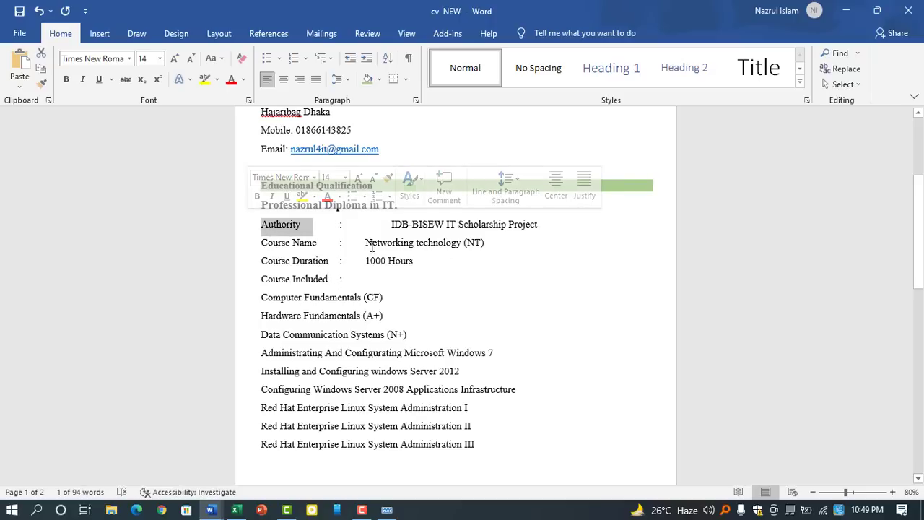
{"action": "left_click", "coordinate": [65, 80]}
{"action": "left_click_drag", "start_coordinate": [316, 242], "coordinate": [260, 243]}
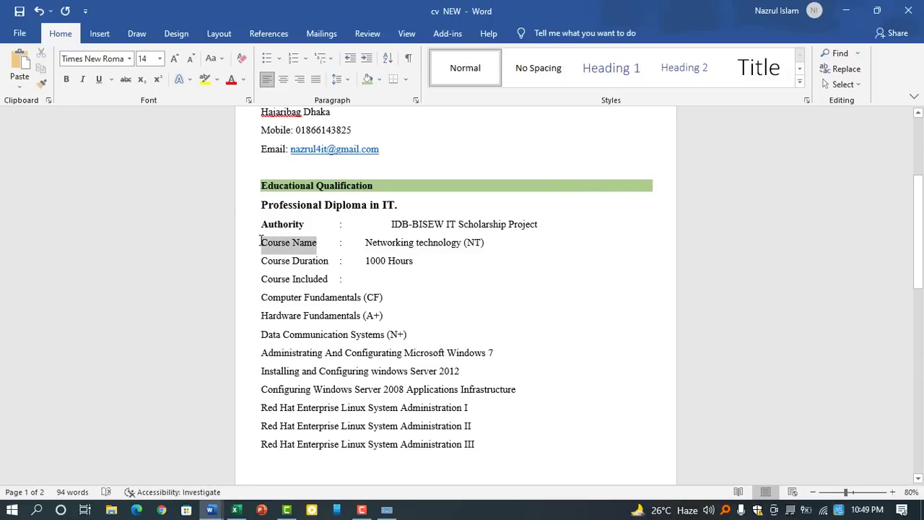
{"action": "left_click", "coordinate": [66, 80]}
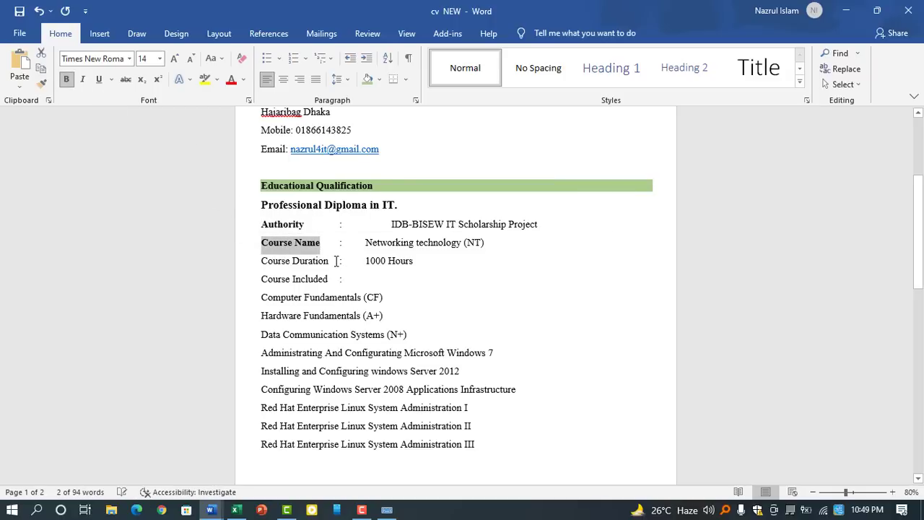
{"action": "left_click_drag", "start_coordinate": [336, 261], "coordinate": [261, 263]}
{"action": "left_click", "coordinate": [65, 80]}
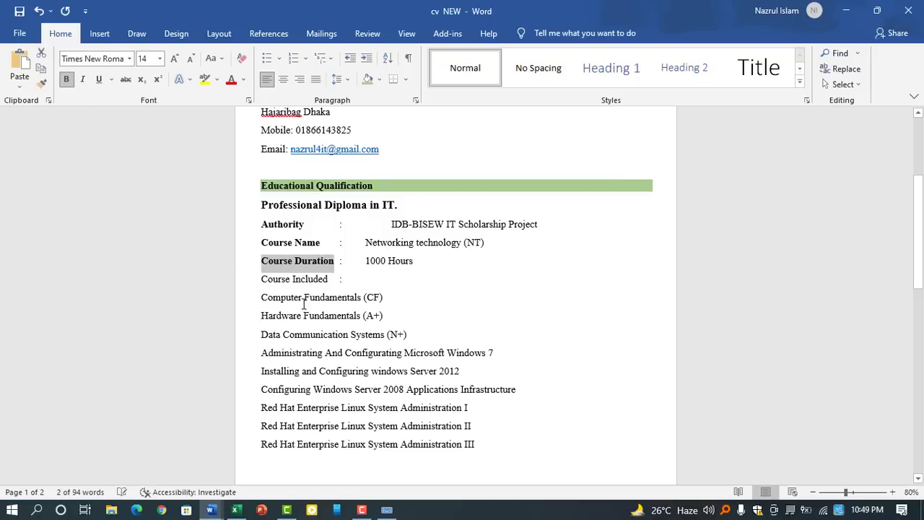
{"action": "left_click_drag", "start_coordinate": [329, 283], "coordinate": [262, 281]}
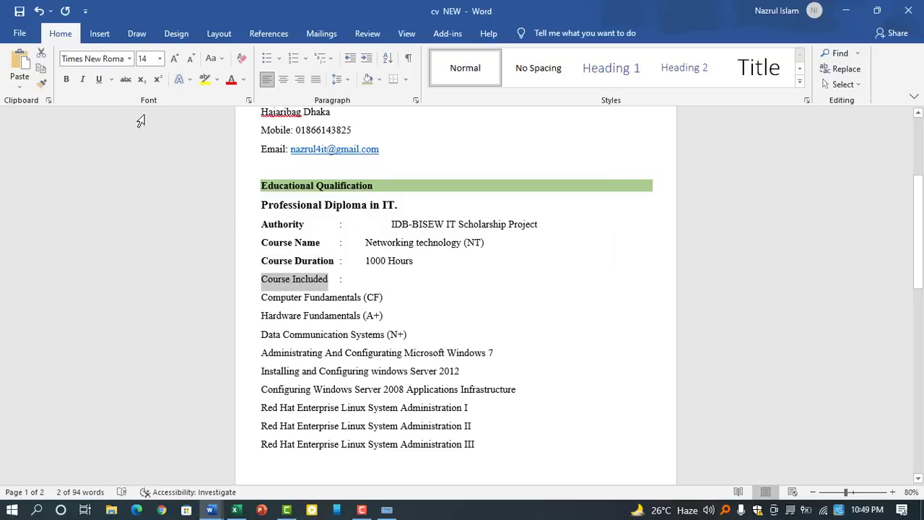
{"action": "left_click", "coordinate": [63, 83]}
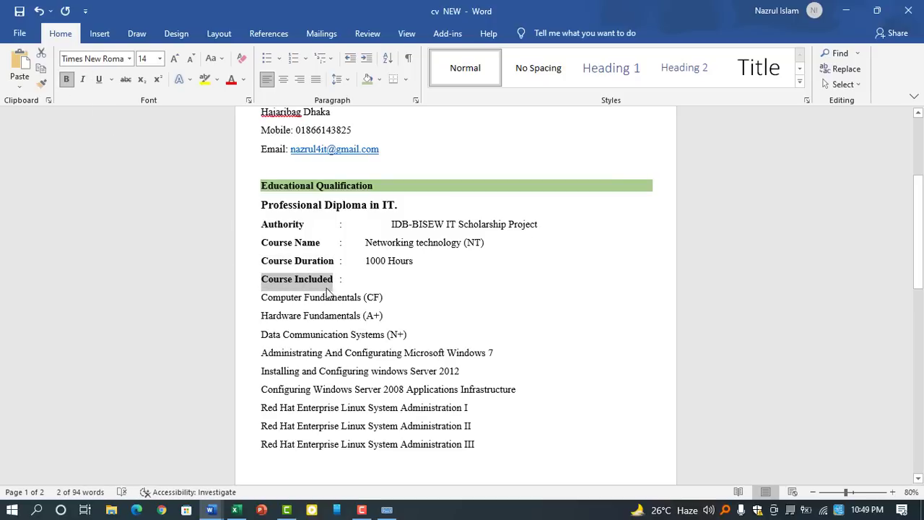
{"action": "left_click", "coordinate": [431, 283]}
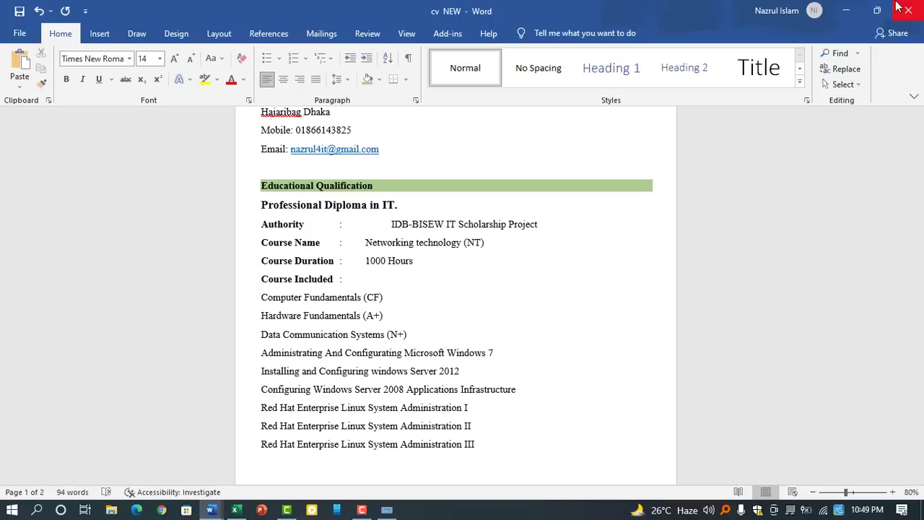
{"action": "left_click", "coordinate": [876, 10]}
{"action": "scroll", "coordinate": [426, 144], "scroll_direction": "down", "scroll_amount": 2}
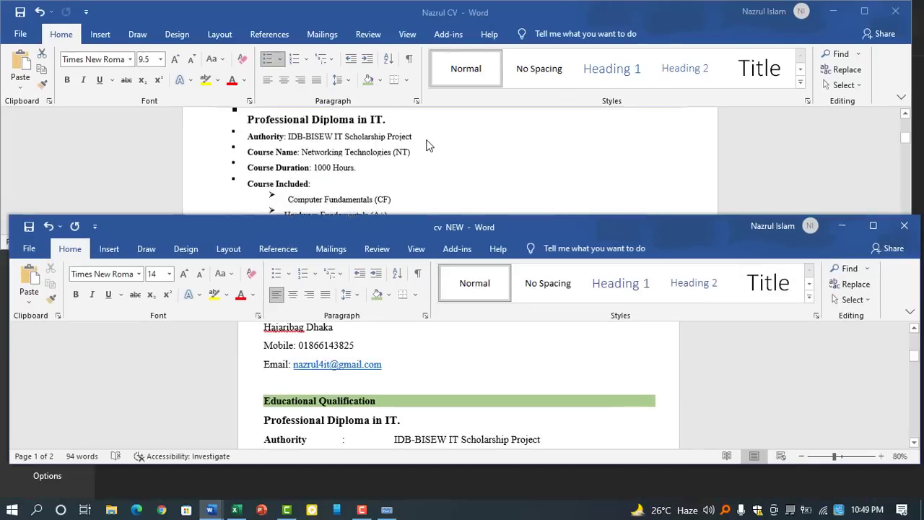
{"action": "scroll", "coordinate": [426, 145], "scroll_direction": "up", "scroll_amount": 1}
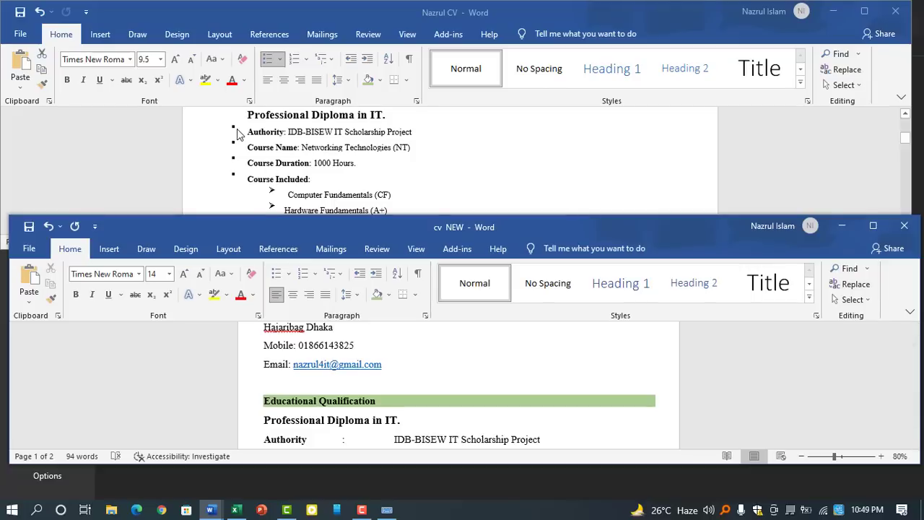
{"action": "scroll", "coordinate": [337, 163], "scroll_direction": "down", "scroll_amount": 1}
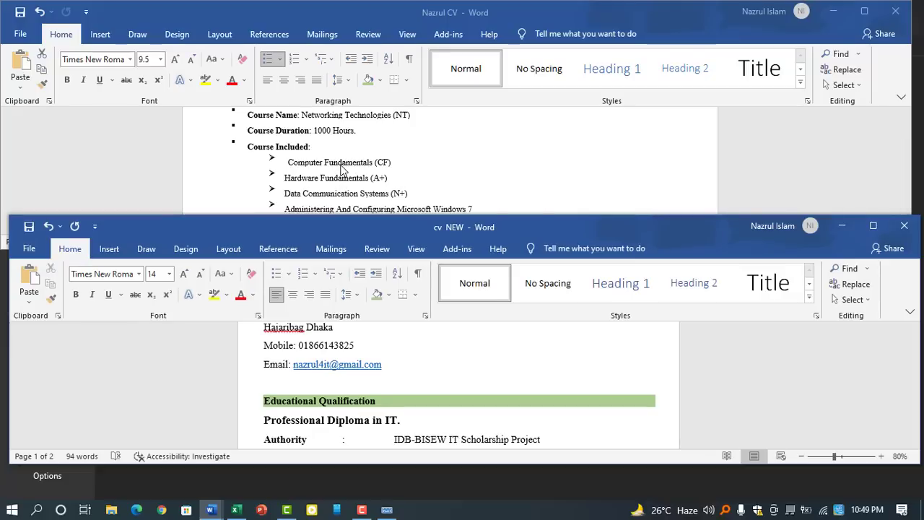
{"action": "left_click", "coordinate": [873, 226]}
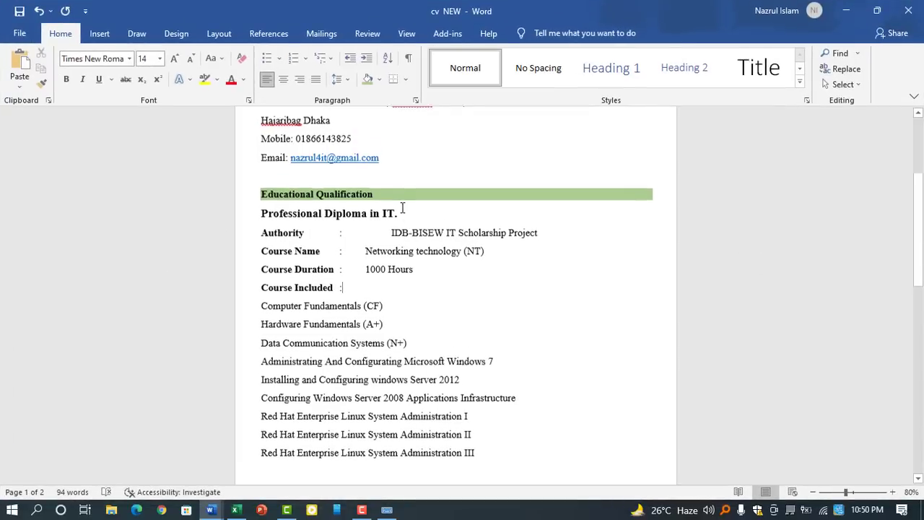
Select the nine Course Included lines and apply the square bullet from the Bullet Library.
{"action": "scroll", "coordinate": [402, 208], "scroll_direction": "up", "scroll_amount": 1}
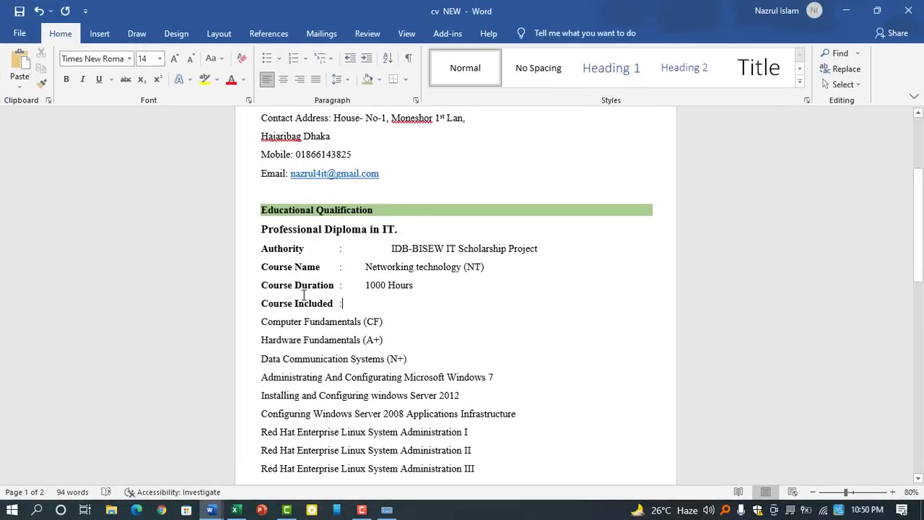
{"action": "scroll", "coordinate": [304, 294], "scroll_direction": "down", "scroll_amount": 1}
{"action": "left_click_drag", "start_coordinate": [262, 299], "coordinate": [505, 443]}
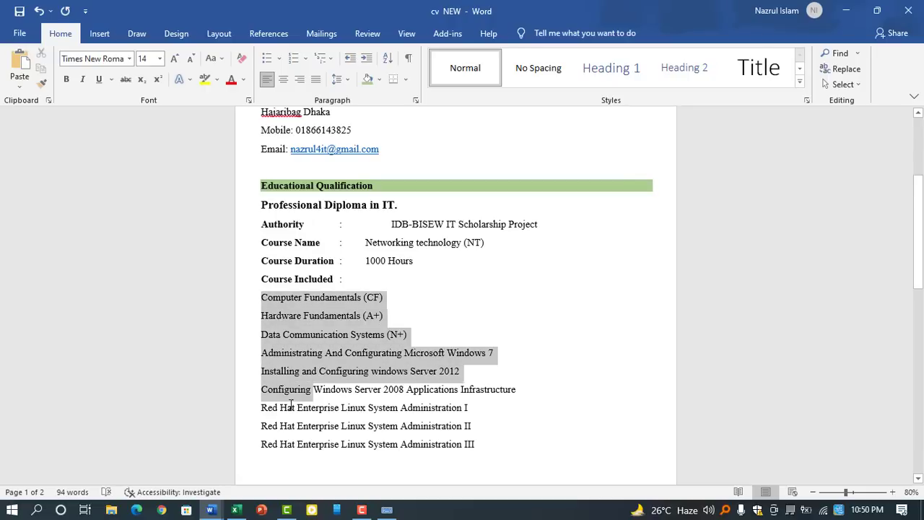
{"action": "scroll", "coordinate": [510, 433], "scroll_direction": "down", "scroll_amount": 1}
{"action": "scroll", "coordinate": [510, 427], "scroll_direction": "down", "scroll_amount": 3}
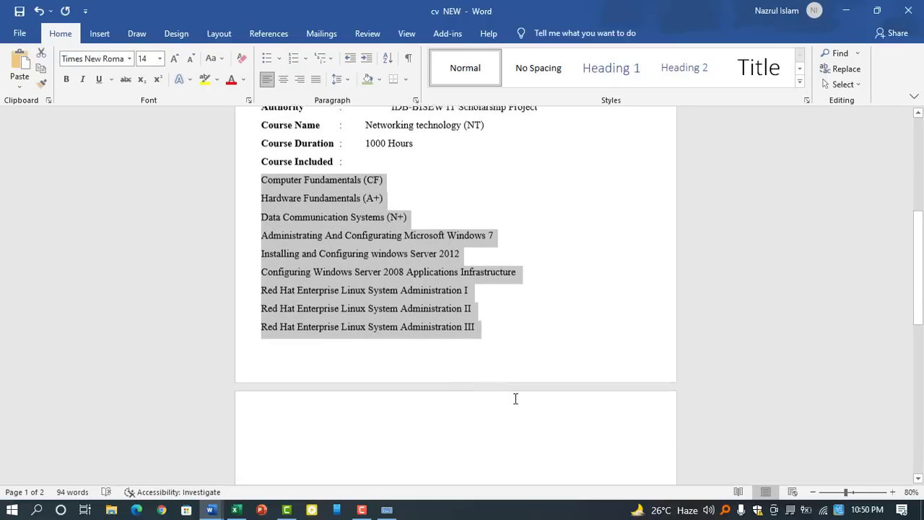
{"action": "scroll", "coordinate": [515, 397], "scroll_direction": "up", "scroll_amount": 2}
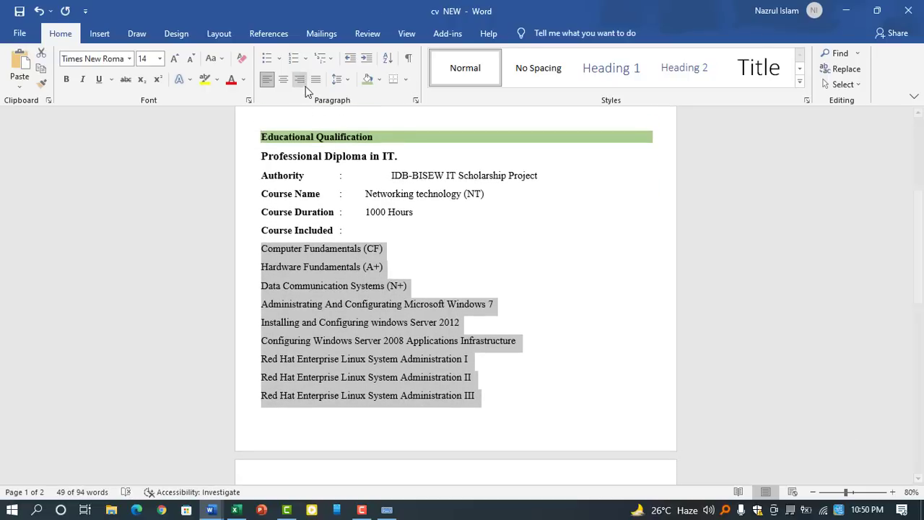
{"action": "left_click", "coordinate": [278, 61]}
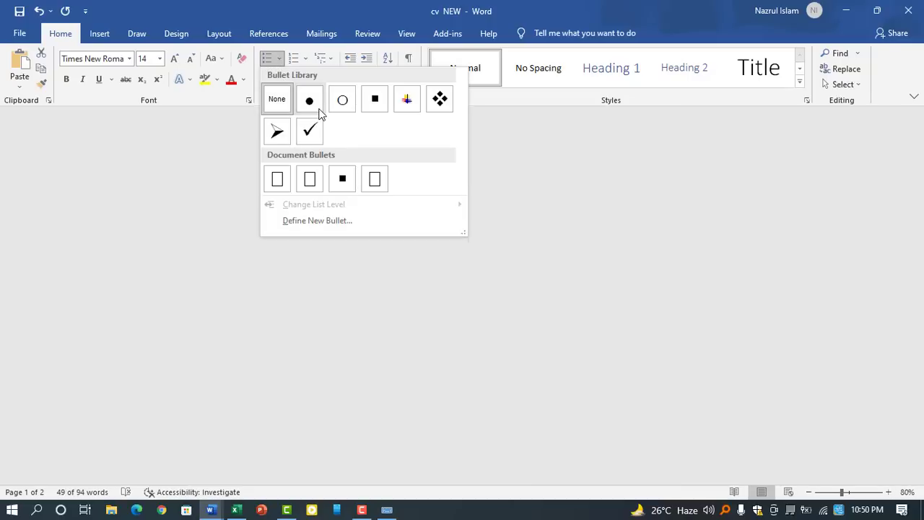
{"action": "left_click", "coordinate": [376, 105]}
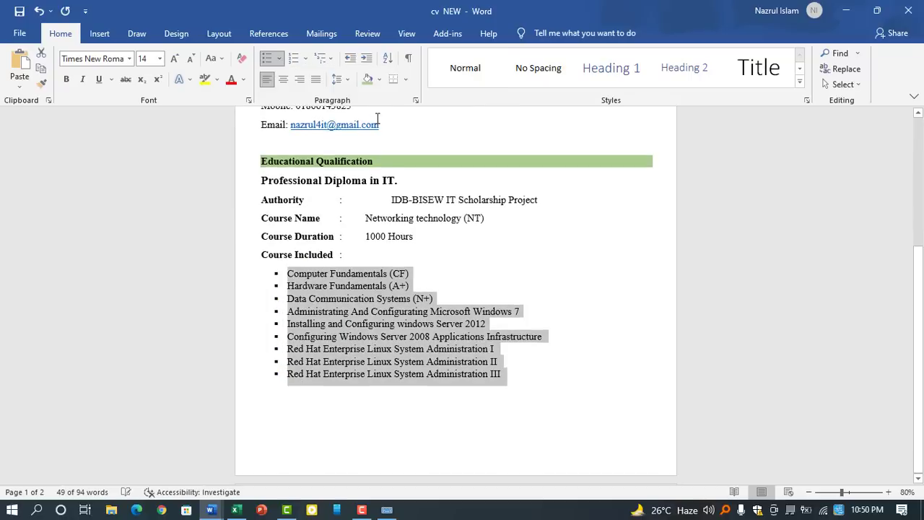
{"action": "left_click", "coordinate": [531, 291]}
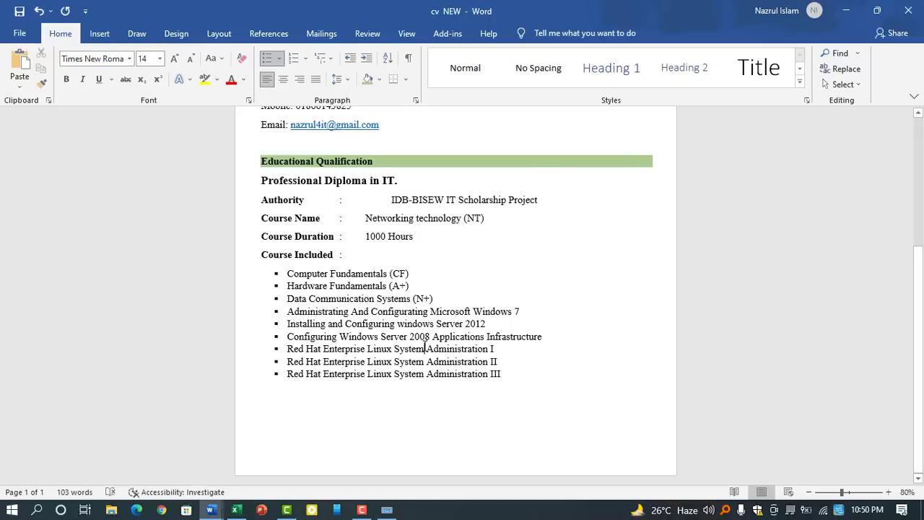
{"action": "left_click", "coordinate": [426, 346]}
{"action": "scroll", "coordinate": [563, 373], "scroll_direction": "up", "scroll_amount": 2}
{"action": "scroll", "coordinate": [564, 374], "scroll_direction": "up", "scroll_amount": 3}
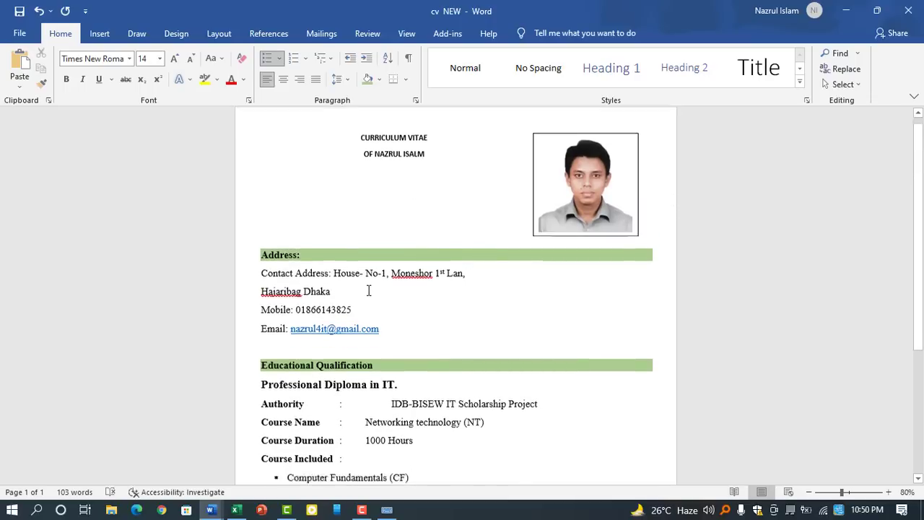
{"action": "scroll", "coordinate": [367, 289], "scroll_direction": "down", "scroll_amount": 3}
{"action": "scroll", "coordinate": [370, 284], "scroll_direction": "down", "scroll_amount": 1}
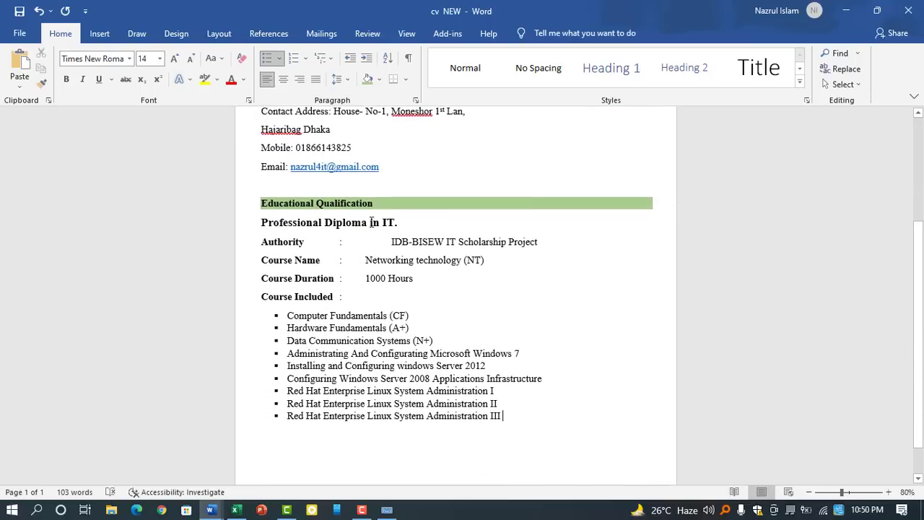
{"action": "left_click", "coordinate": [336, 186]}
{"action": "scroll", "coordinate": [335, 186], "scroll_direction": "down", "scroll_amount": 1}
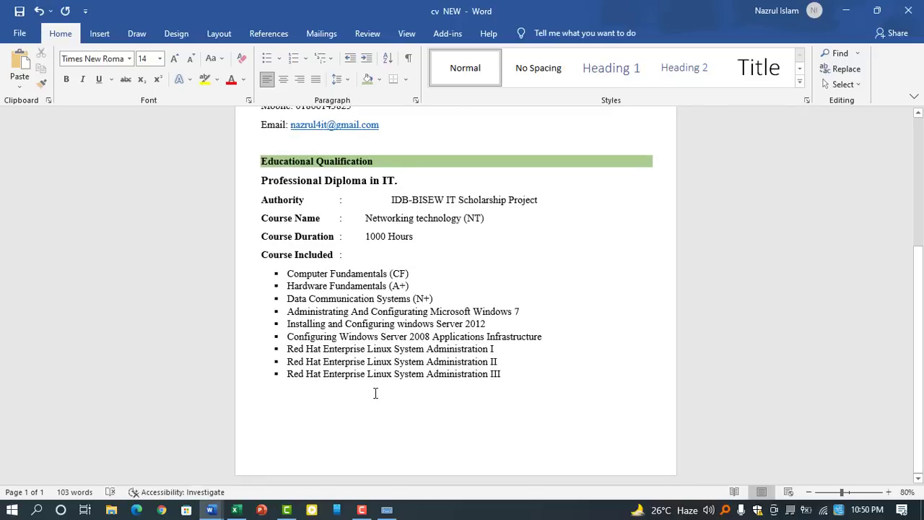
{"action": "scroll", "coordinate": [375, 392], "scroll_direction": "up", "scroll_amount": 1}
{"action": "scroll", "coordinate": [381, 382], "scroll_direction": "up", "scroll_amount": 4}
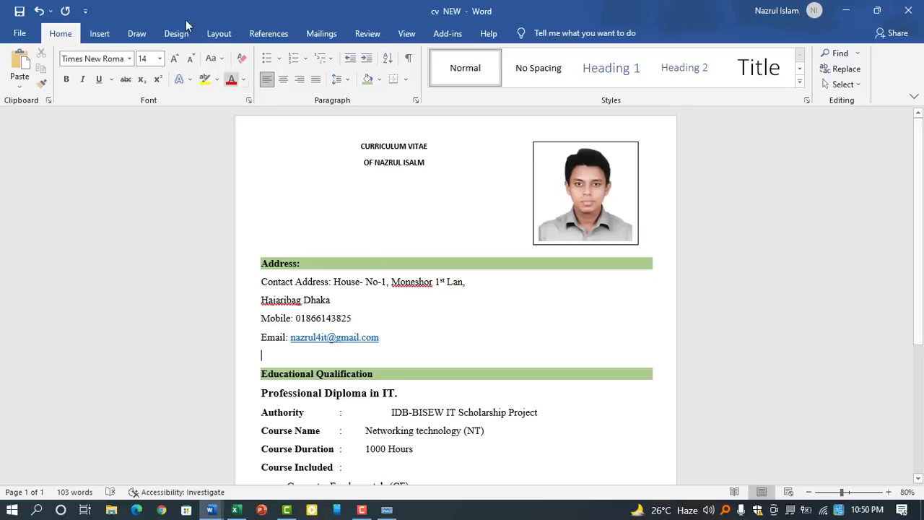
Save cv NEW from the toolbar and again through File > Save, then scroll to the course list.
{"action": "left_click", "coordinate": [20, 13]}
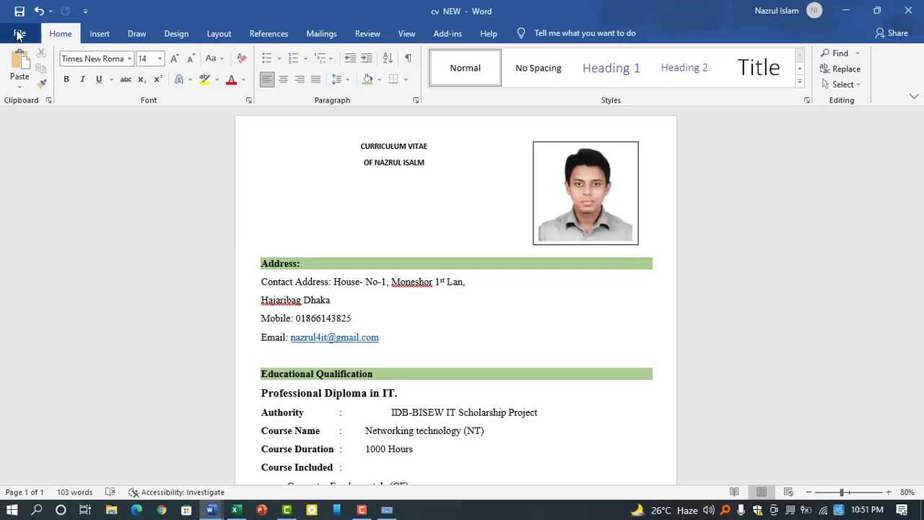
{"action": "left_click", "coordinate": [20, 34]}
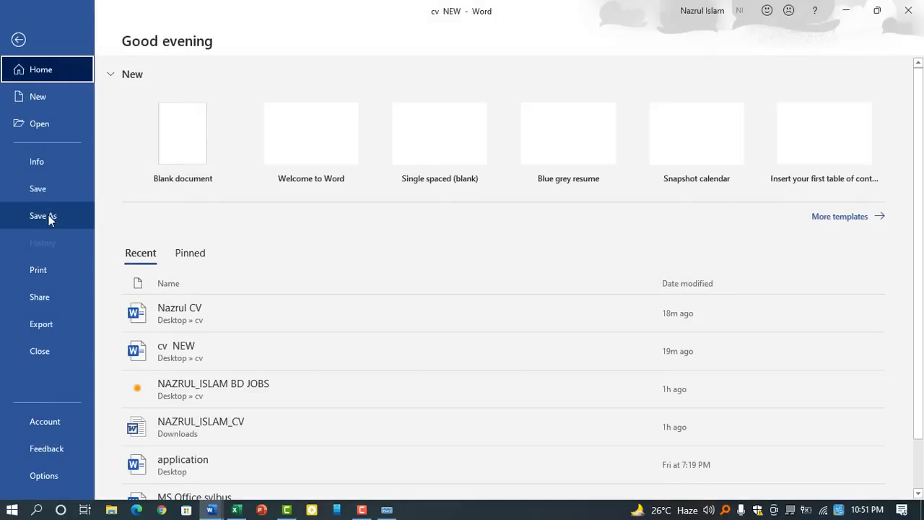
{"action": "left_click", "coordinate": [48, 189]}
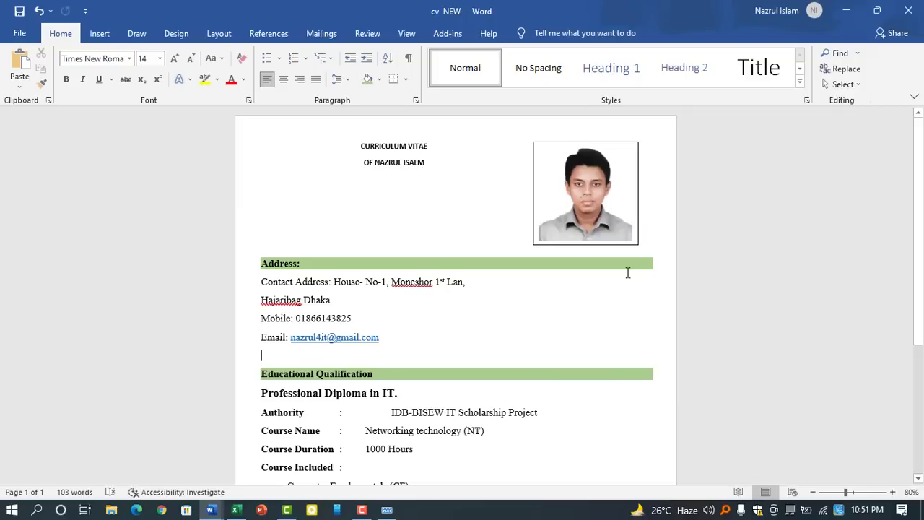
{"action": "scroll", "coordinate": [627, 272], "scroll_direction": "down", "scroll_amount": 5}
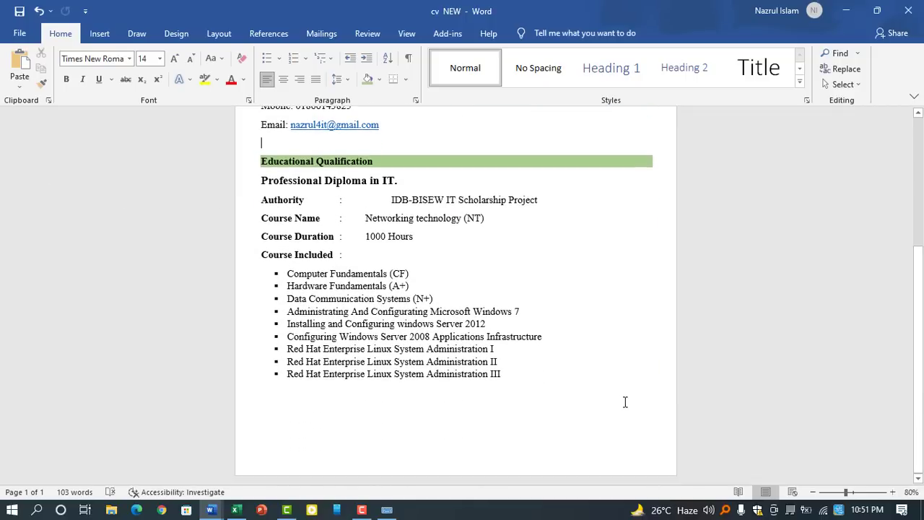
Restore the cv NEW window and look at the old CV's Technical Skills section beside it.
{"action": "left_click", "coordinate": [876, 11]}
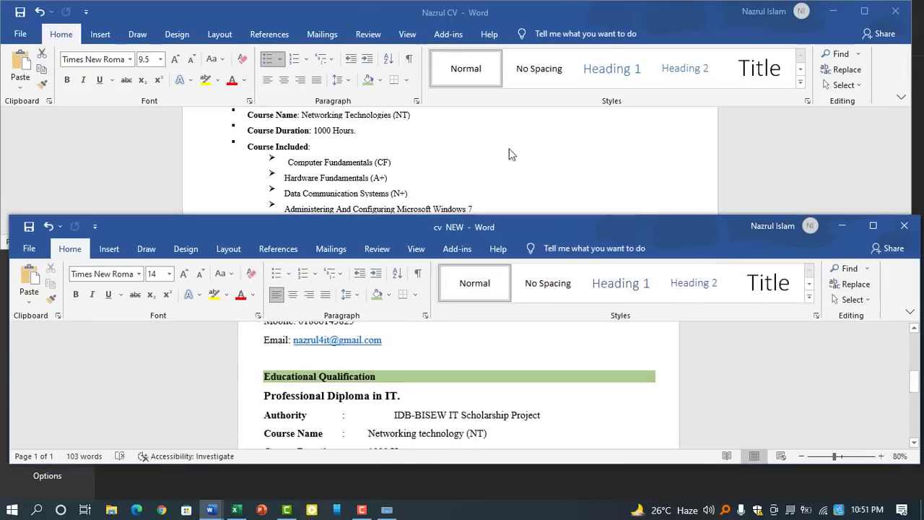
{"action": "left_click", "coordinate": [423, 153]}
{"action": "scroll", "coordinate": [423, 154], "scroll_direction": "down", "scroll_amount": 4}
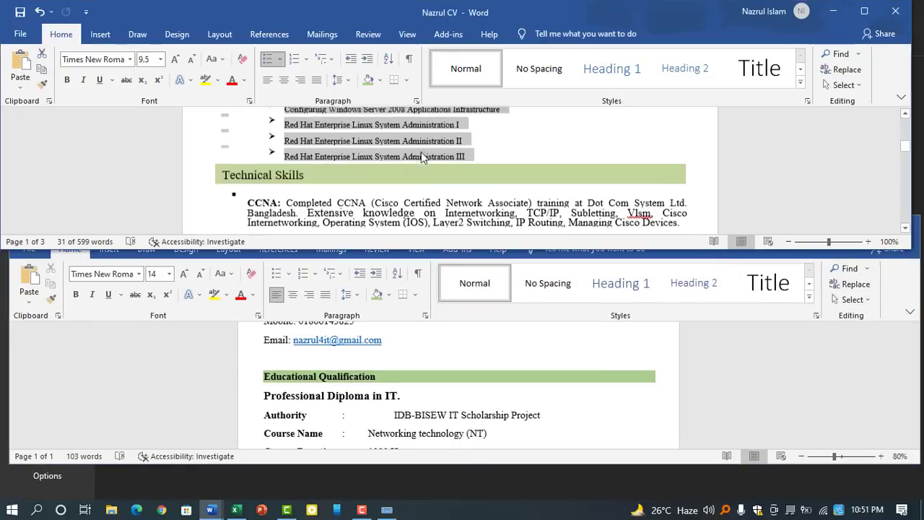
{"action": "scroll", "coordinate": [423, 157], "scroll_direction": "down", "scroll_amount": 1}
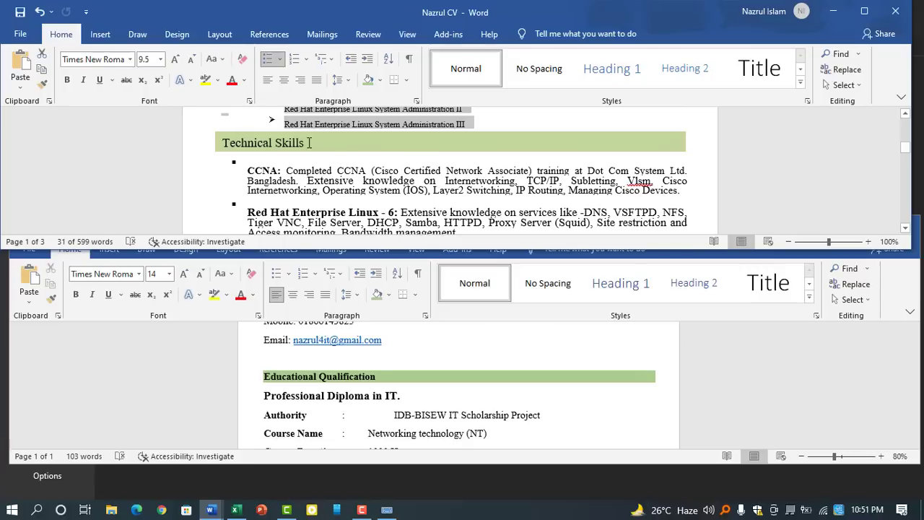
{"action": "left_click", "coordinate": [354, 142]}
{"action": "scroll", "coordinate": [419, 227], "scroll_direction": "down", "scroll_amount": 3}
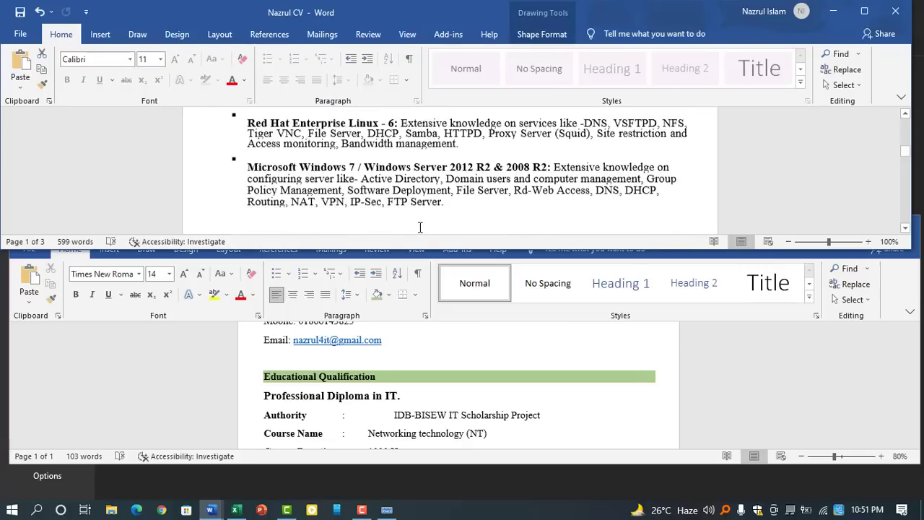
{"action": "left_click", "coordinate": [429, 378]}
{"action": "scroll", "coordinate": [429, 378], "scroll_direction": "down", "scroll_amount": 2}
{"action": "scroll", "coordinate": [430, 378], "scroll_direction": "down", "scroll_amount": 4}
{"action": "scroll", "coordinate": [432, 372], "scroll_direction": "down", "scroll_amount": 4}
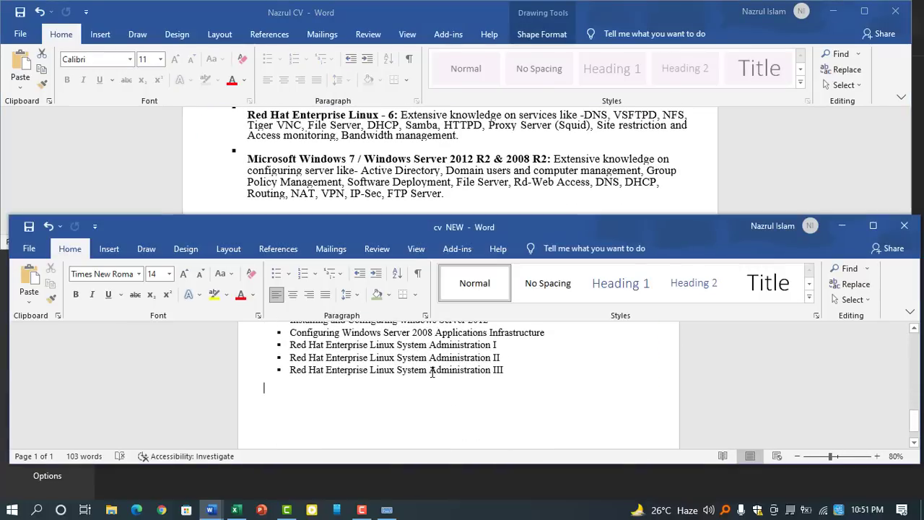
{"action": "left_click", "coordinate": [440, 167]}
{"action": "scroll", "coordinate": [439, 165], "scroll_direction": "up", "scroll_amount": 3}
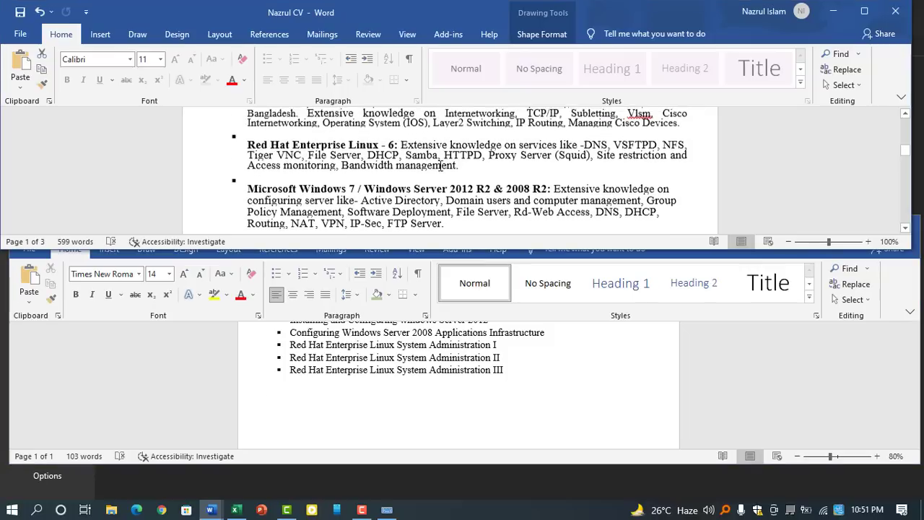
{"action": "scroll", "coordinate": [440, 166], "scroll_direction": "up", "scroll_amount": 3}
Add a Technical Skills heading below the course list in cv NEW and start a new line.
{"action": "left_click", "coordinate": [495, 396]}
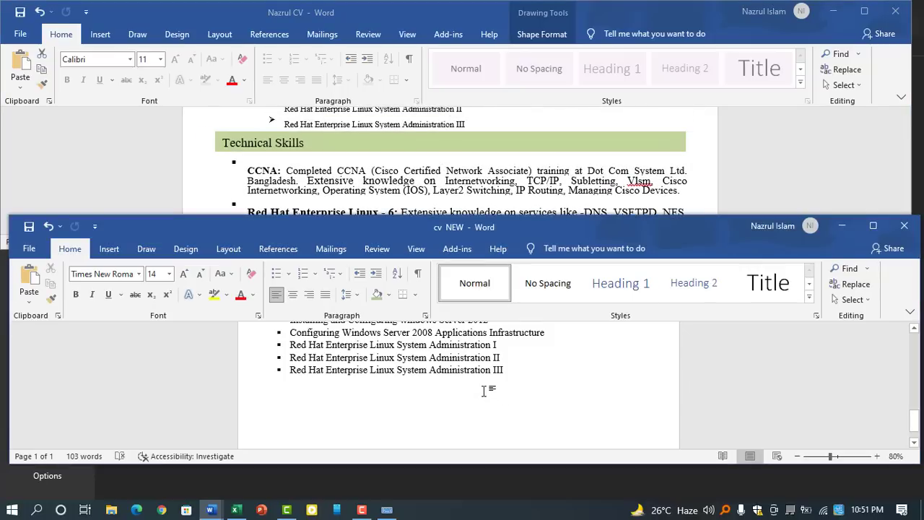
{"action": "type", "text": "Technical Skills"}
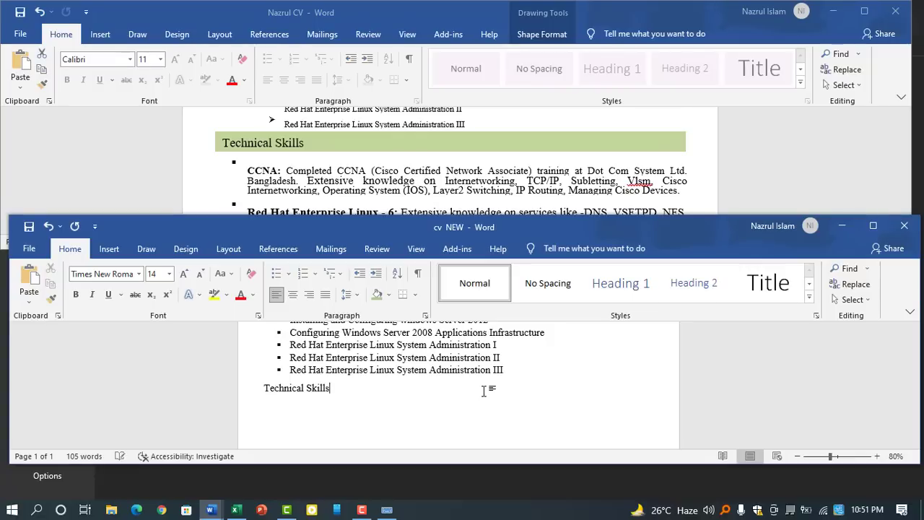
{"action": "key", "text": "Return"}
{"action": "scroll", "coordinate": [304, 166], "scroll_direction": "down", "scroll_amount": 1}
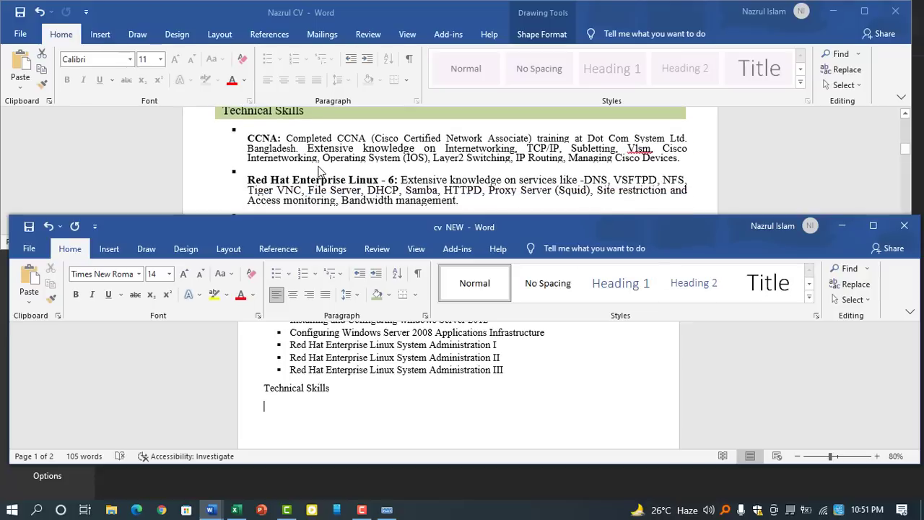
{"action": "scroll", "coordinate": [318, 172], "scroll_direction": "down", "scroll_amount": 1}
{"action": "scroll", "coordinate": [318, 171], "scroll_direction": "up", "scroll_amount": 1}
{"action": "scroll", "coordinate": [319, 169], "scroll_direction": "up", "scroll_amount": 1}
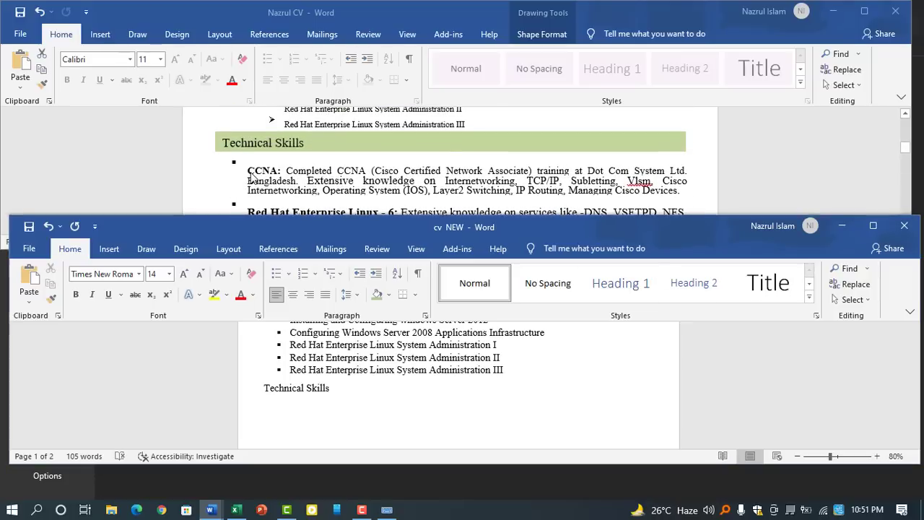
{"action": "left_click", "coordinate": [249, 175]}
{"action": "mouse_move", "coordinate": [243, 171]}
{"action": "left_mouse_down"}
{"action": "mouse_move", "coordinate": [494, 236]}
{"action": "mouse_move", "coordinate": [473, 184]}
{"action": "left_mouse_up"}
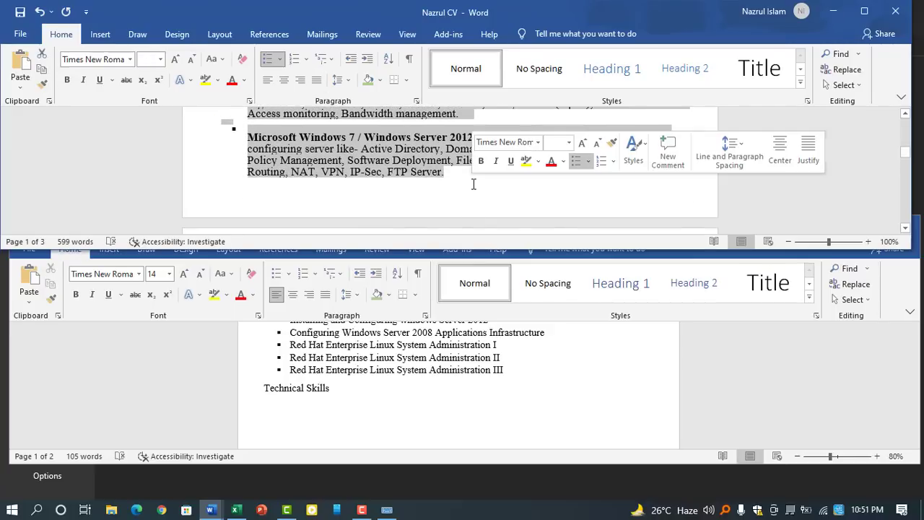
{"action": "right_click", "coordinate": [391, 141]}
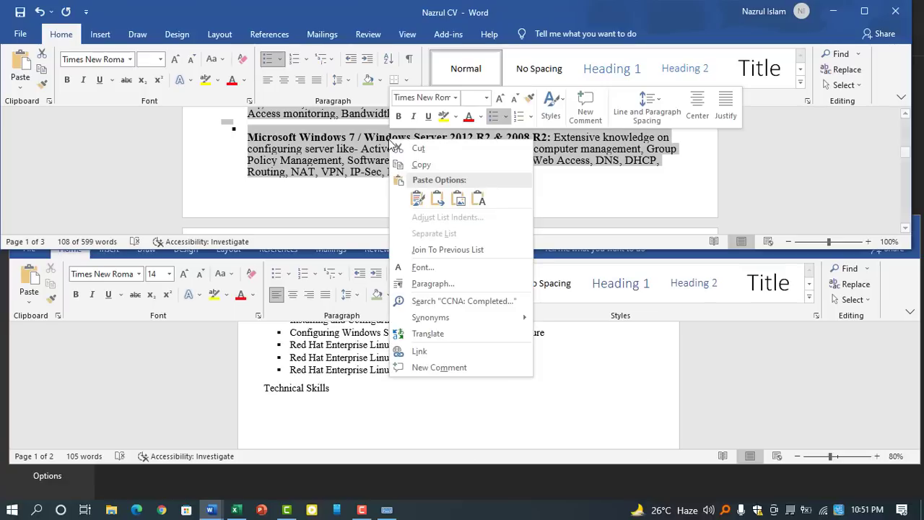
{"action": "left_click", "coordinate": [418, 164]}
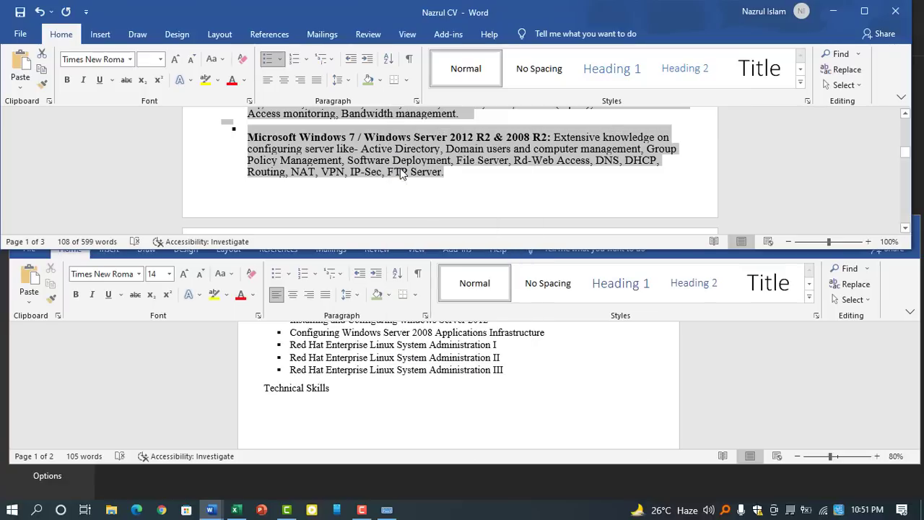
{"action": "left_click", "coordinate": [312, 417]}
{"action": "scroll", "coordinate": [309, 390], "scroll_direction": "up", "scroll_amount": 1}
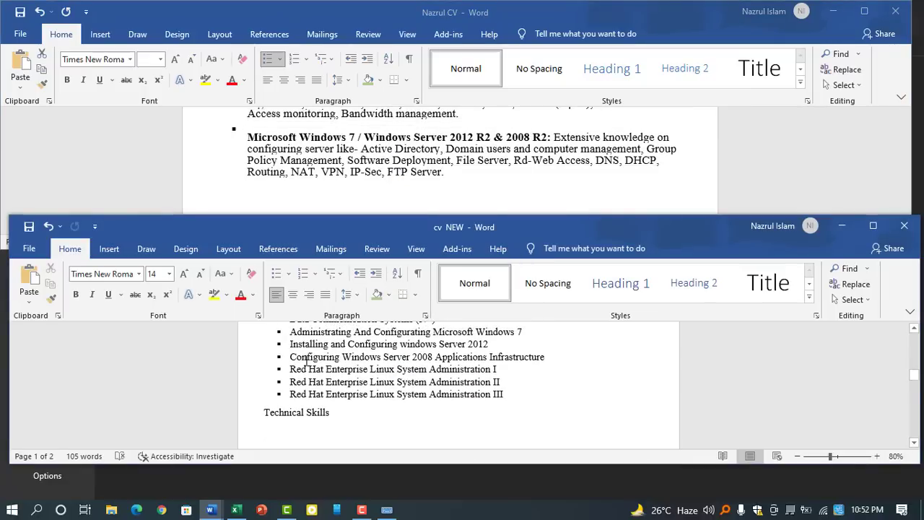
{"action": "scroll", "coordinate": [306, 361], "scroll_direction": "down", "scroll_amount": 2}
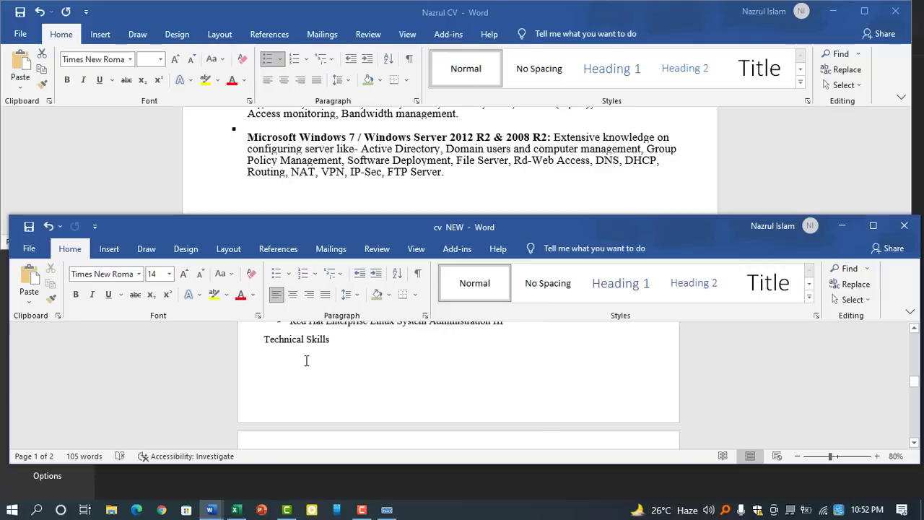
{"action": "key", "text": "ctrl+v"}
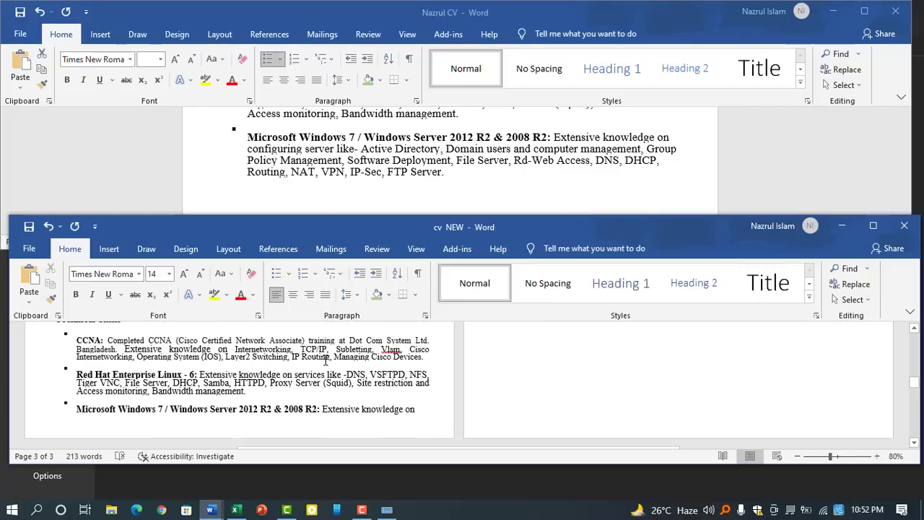
{"action": "key", "text": "ctrl+z"}
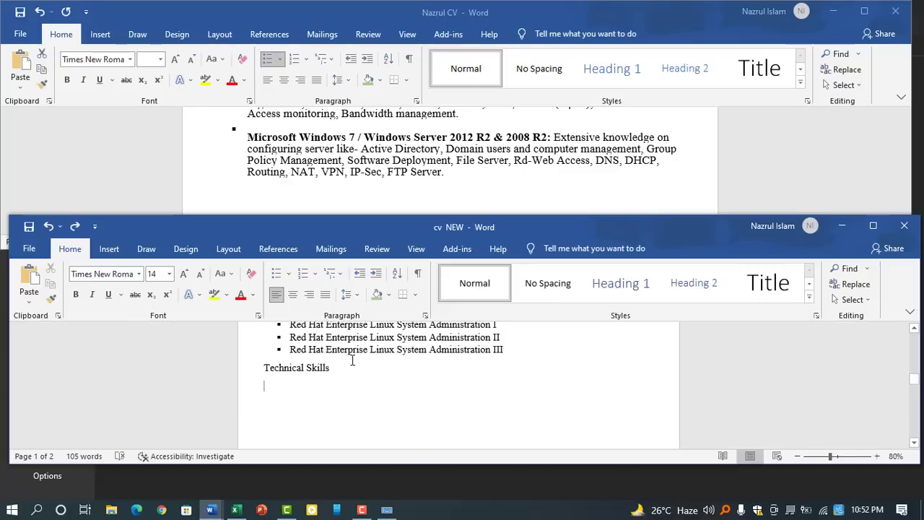
{"action": "left_click", "coordinate": [362, 510]}
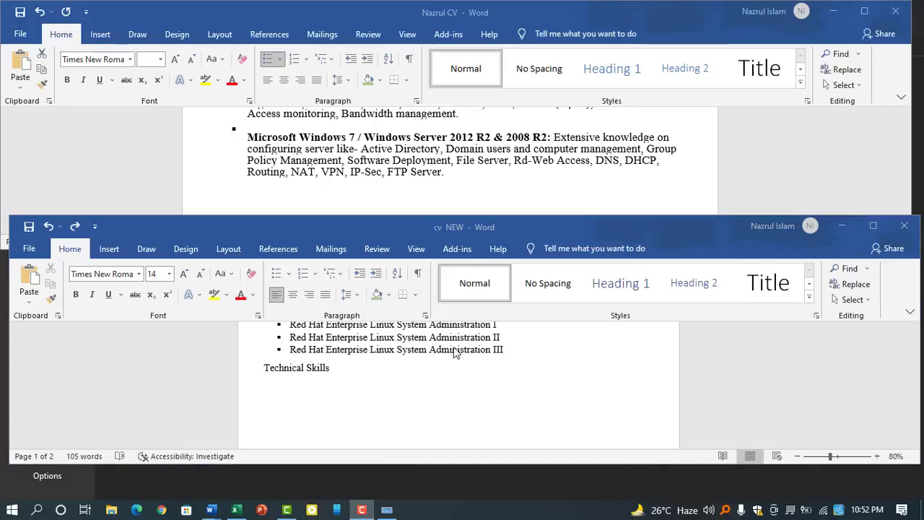
{"action": "left_click", "coordinate": [402, 390]}
{"action": "left_click", "coordinate": [361, 145]}
{"action": "key", "text": "ctrl+a"}
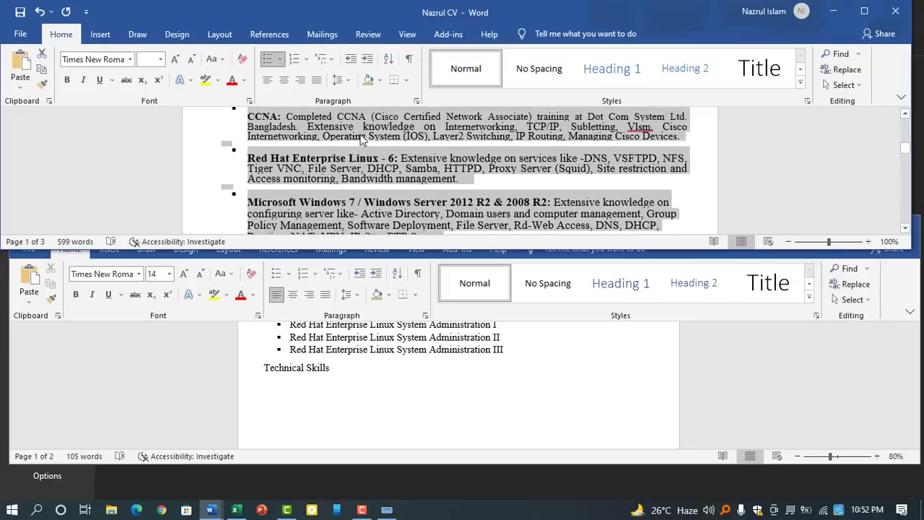
{"action": "scroll", "coordinate": [361, 141], "scroll_direction": "up", "scroll_amount": 3}
{"action": "scroll", "coordinate": [383, 180], "scroll_direction": "down", "scroll_amount": 1}
Add a CCNA: entry in cv NEW with the CCNA training description copied from the old CV.
{"action": "left_click", "coordinate": [368, 176]}
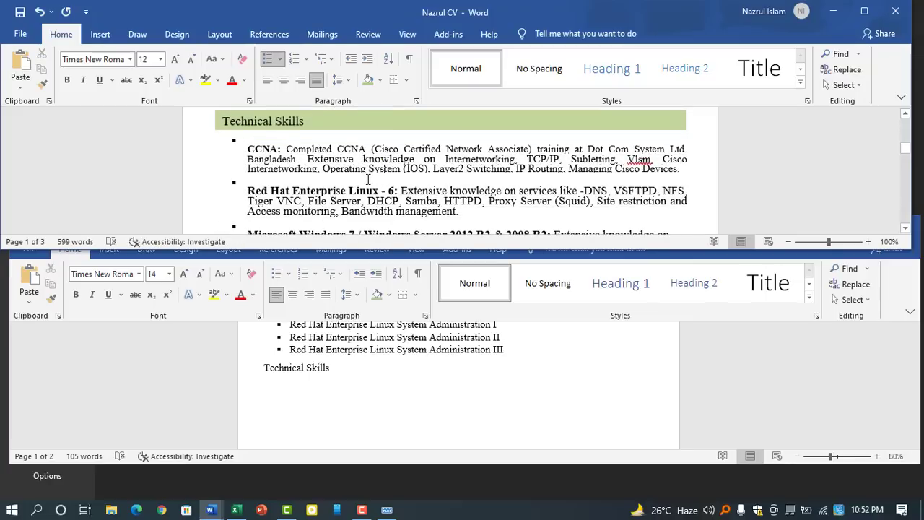
{"action": "left_click", "coordinate": [309, 393]}
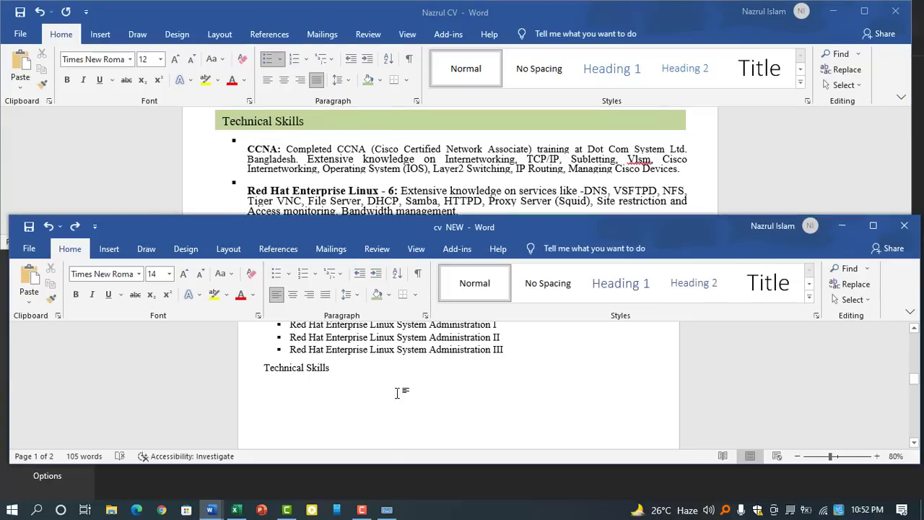
{"action": "type", "text": "CC"}
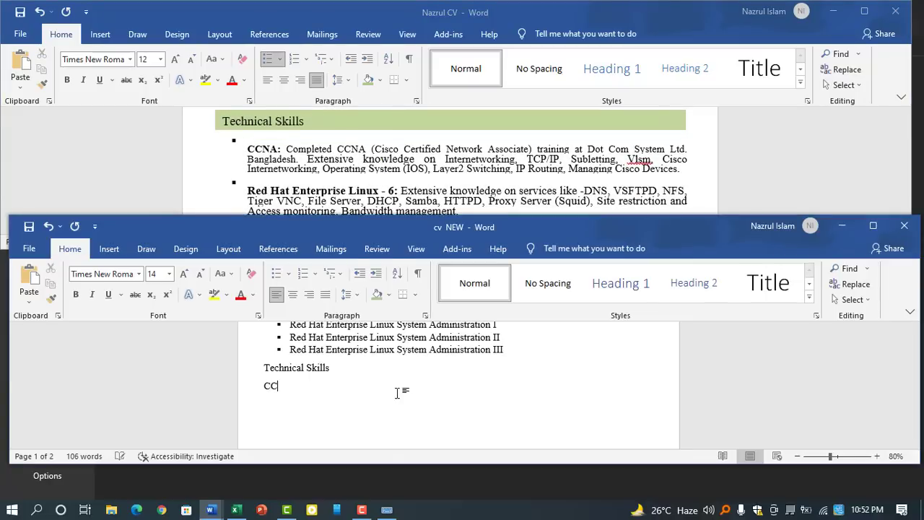
{"action": "type", "text": "NA:"}
{"action": "left_click", "coordinate": [288, 147]}
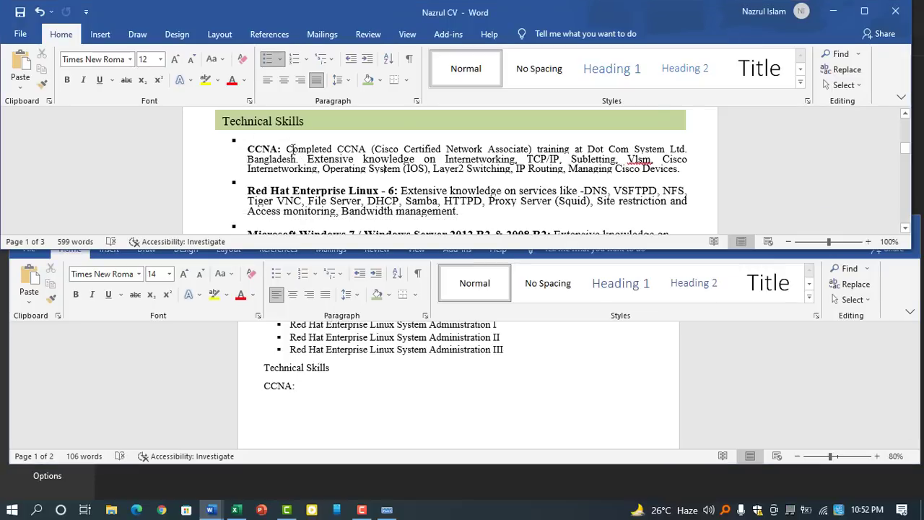
{"action": "mouse_move", "coordinate": [287, 148]}
{"action": "left_mouse_down"}
{"action": "mouse_move", "coordinate": [699, 170]}
{"action": "mouse_move", "coordinate": [679, 168]}
{"action": "left_mouse_up"}
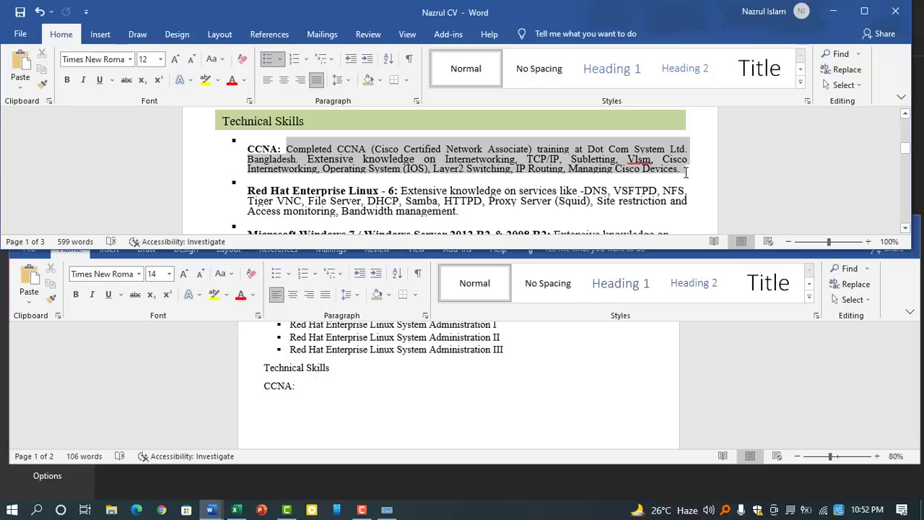
{"action": "right_click", "coordinate": [628, 162]}
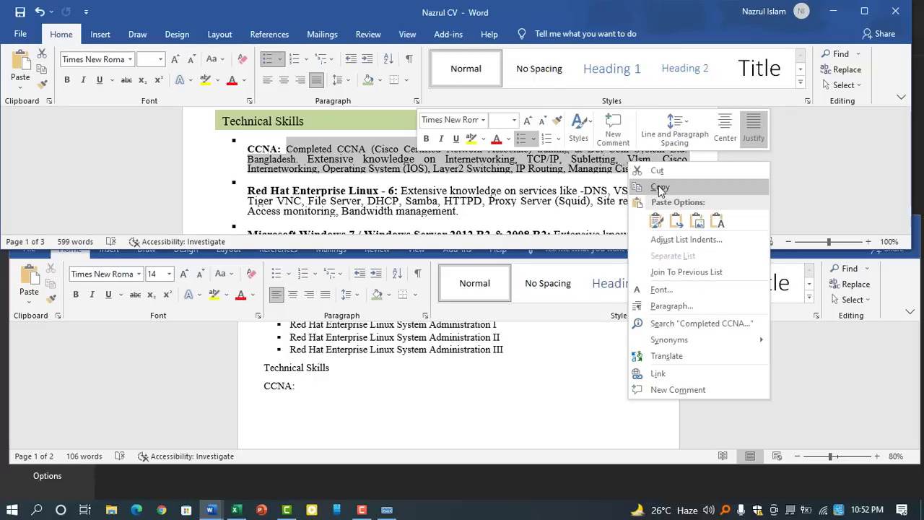
{"action": "left_click", "coordinate": [659, 188]}
{"action": "left_click", "coordinate": [323, 392]}
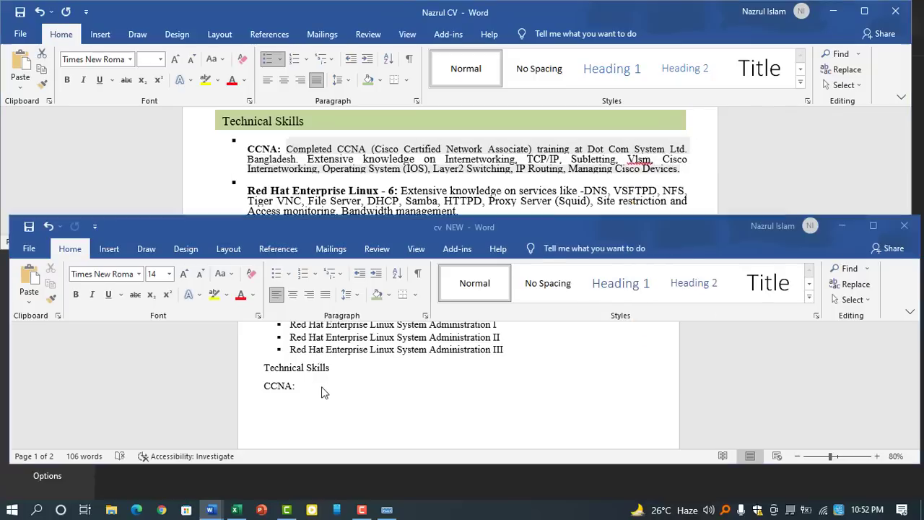
{"action": "key", "text": "ctrl+v"}
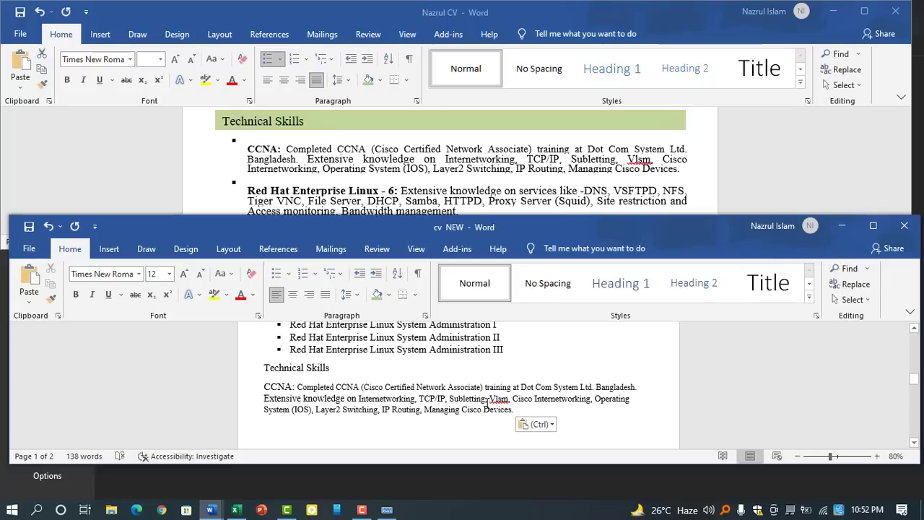
{"action": "scroll", "coordinate": [488, 403], "scroll_direction": "down", "scroll_amount": 2}
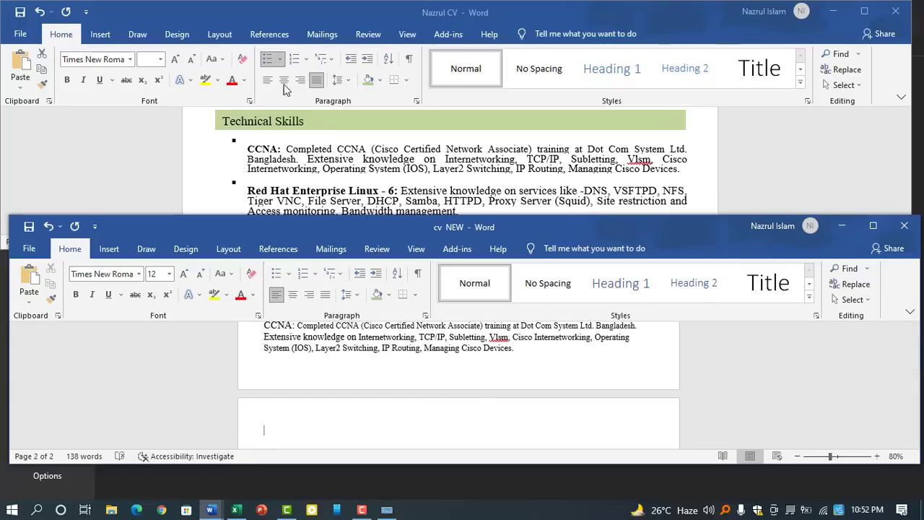
{"action": "key", "text": "alt+Tab"}
Type the Red Hat Enterprise Linux-6 label on page 2's first line, fixing typos.
{"action": "left_click", "coordinate": [336, 417]}
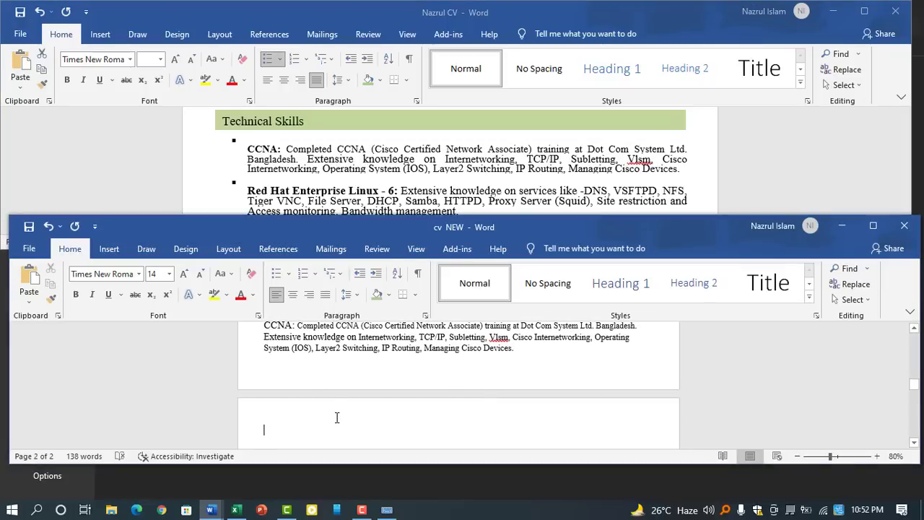
{"action": "type", "text": "r"}
{"action": "key", "text": "BackSpace"}
{"action": "type", "text": "Red Hat"}
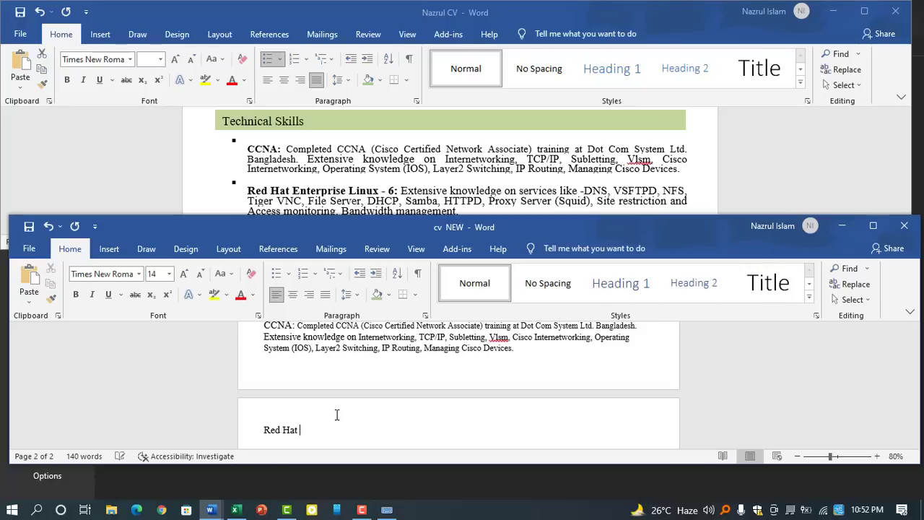
{"action": "type", "text": "Enterp"}
{"action": "type", "text": "rise"}
{"action": "type", "text": "nus"}
{"action": "key", "text": "BackSpace"}
{"action": "key", "text": "BackSpace"}
{"action": "type", "text": "ux-6"}
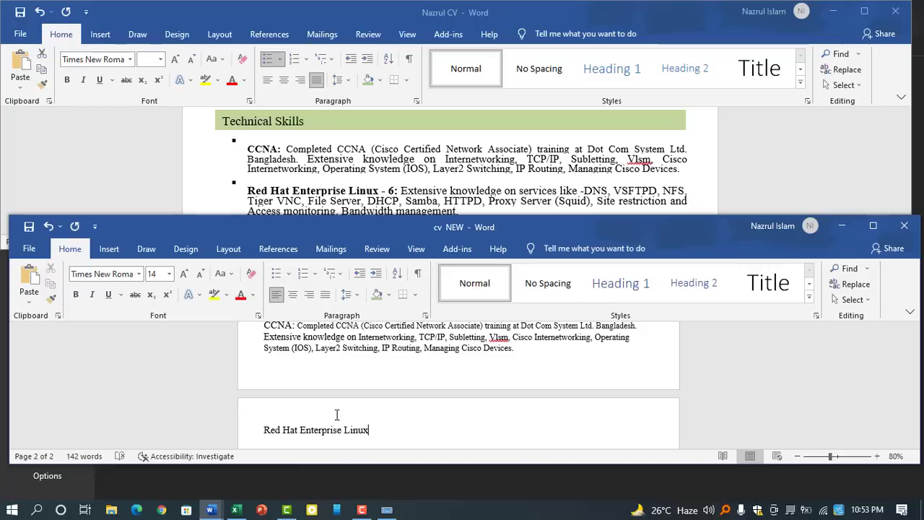
Paste the Red Hat services description from the old CV after the Linux-6 label.
{"action": "left_click", "coordinate": [409, 189]}
{"action": "scroll", "coordinate": [409, 191], "scroll_direction": "down", "scroll_amount": 2}
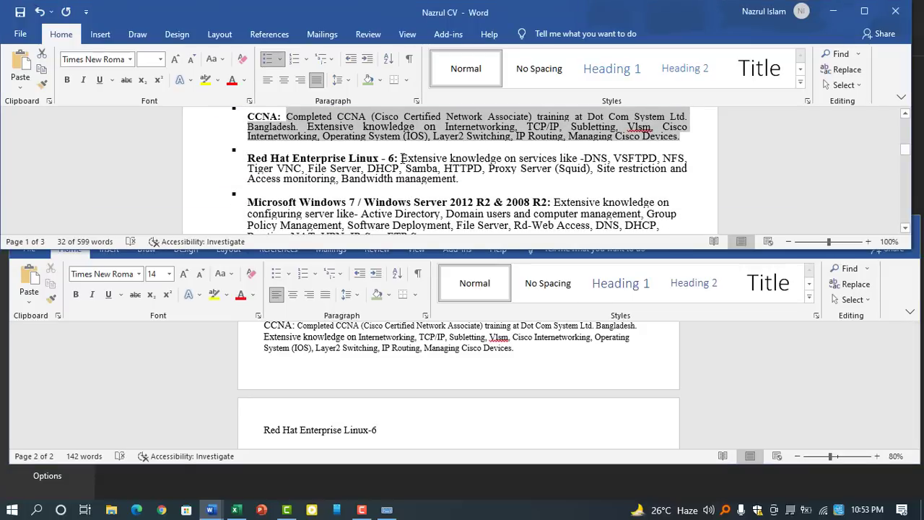
{"action": "mouse_move", "coordinate": [401, 157]}
{"action": "left_mouse_down"}
{"action": "mouse_move", "coordinate": [457, 179]}
{"action": "mouse_move", "coordinate": [401, 157]}
{"action": "left_mouse_up"}
{"action": "left_click", "coordinate": [458, 179]}
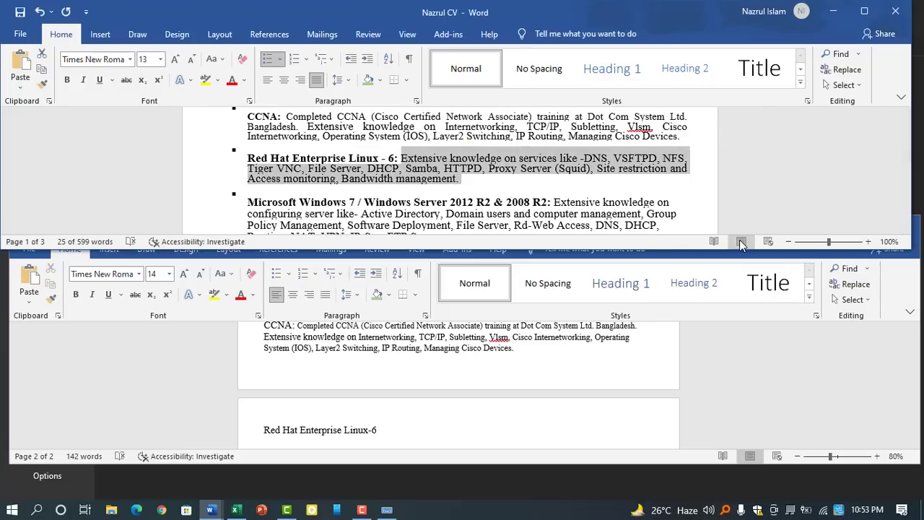
{"action": "left_click", "coordinate": [402, 432]}
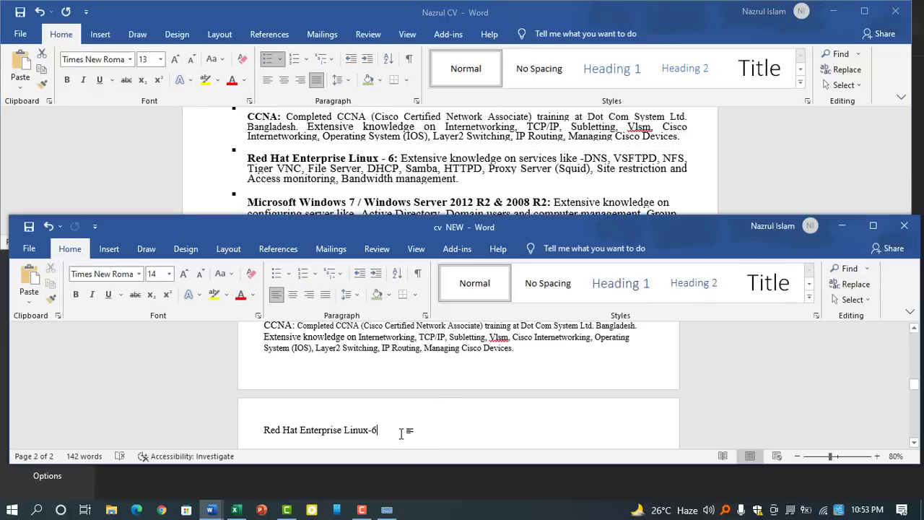
{"action": "key", "text": "ctrl+v"}
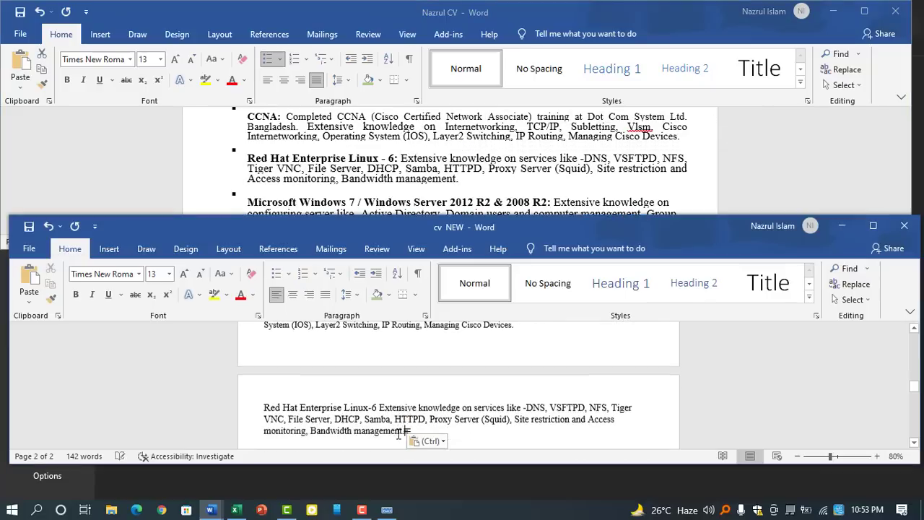
{"action": "triple_click", "coordinate": [409, 171]}
Start a new paragraph labelled 'Microsoft Windows 7/ Windows Server 2012 R2 & 2008 R:'.
{"action": "scroll", "coordinate": [409, 170], "scroll_direction": "down", "scroll_amount": 1}
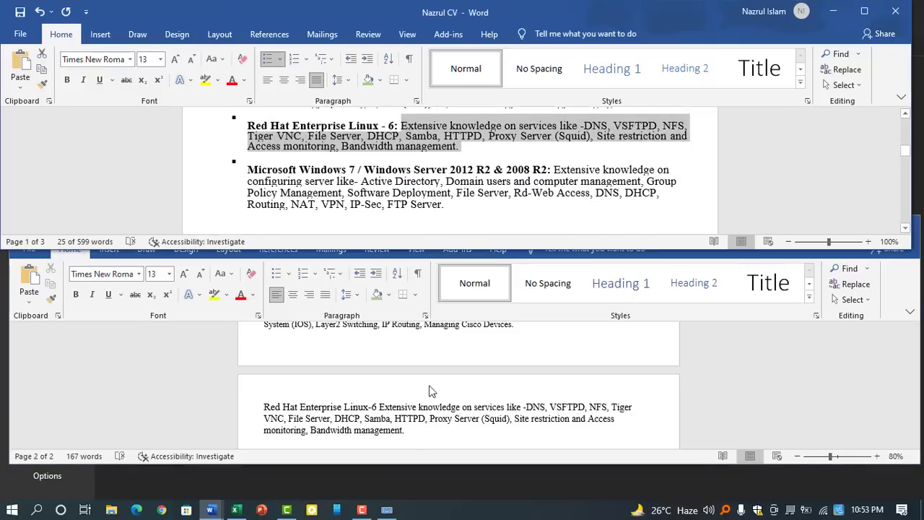
{"action": "left_click", "coordinate": [441, 433]}
{"action": "key", "text": "Return"}
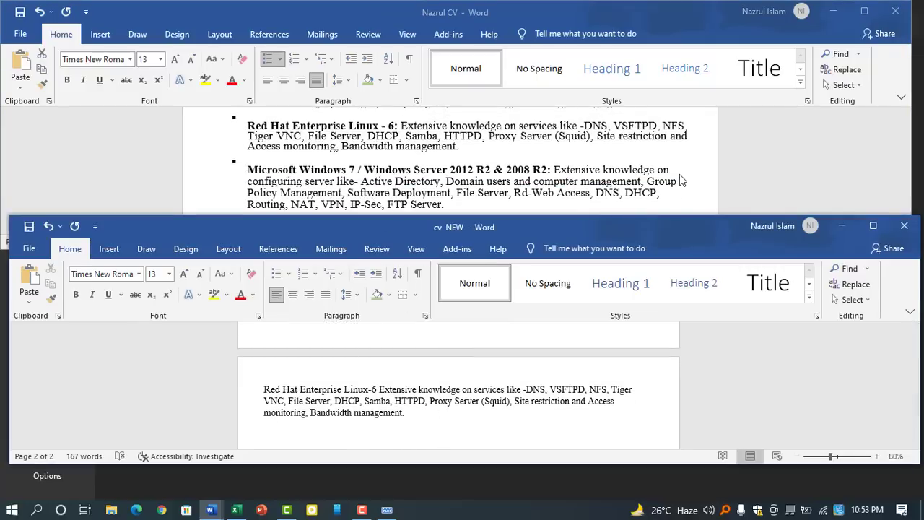
{"action": "type", "text": "Microsoft"}
{"action": "type", "text": "Win"}
{"action": "type", "text": "dows "}
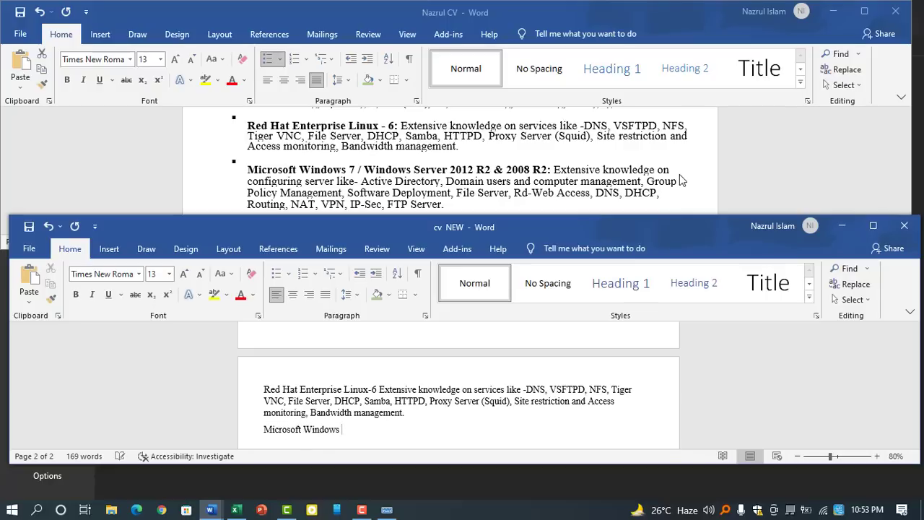
{"action": "type", "text": "7"}
{"action": "type", "text": " W"}
{"action": "type", "text": "indows "}
{"action": "type", "text": "ve"}
{"action": "type", "text": "er "}
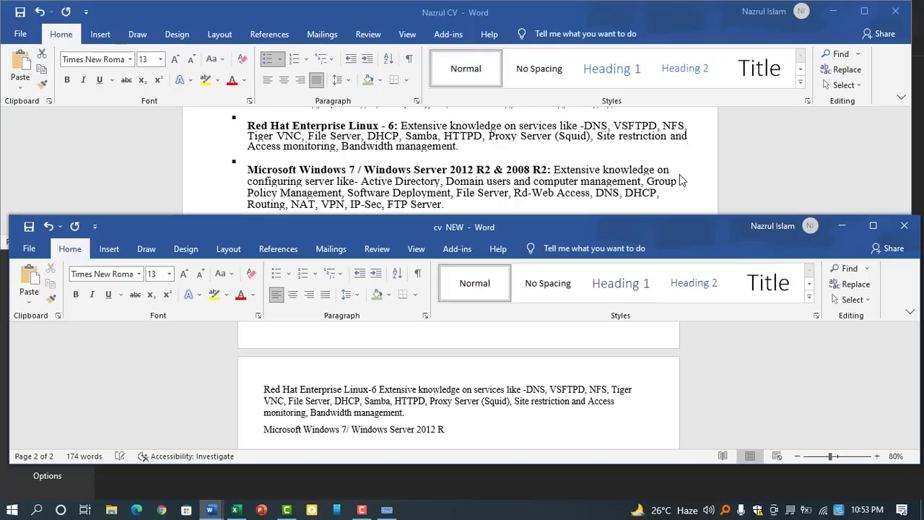
{"action": "type", "text": " &"}
{"action": "type", "text": " 20"}
{"action": "type", "text": "08 R"}
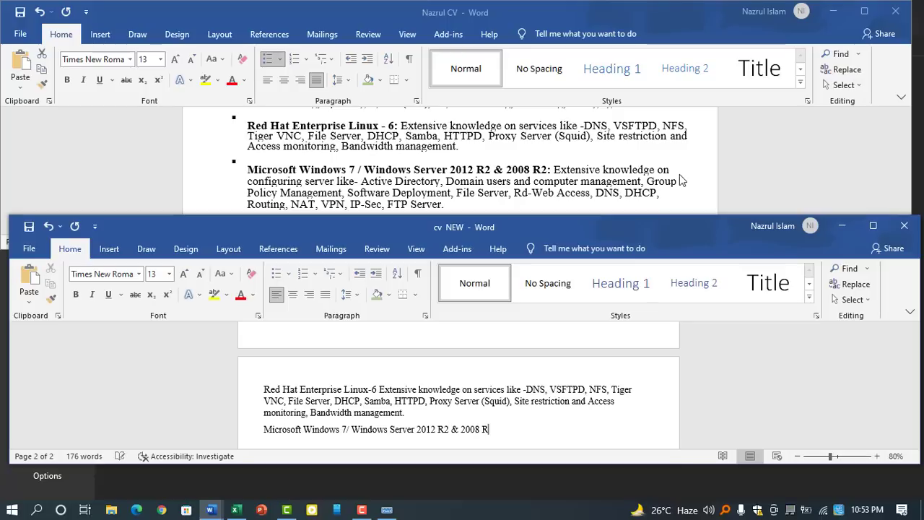
{"action": "type", "text": "@"}
{"action": "type", "text": ":"}
{"action": "key", "text": "BackSpace"}
Paste the old CV's Windows Server configuration description, through FTP Server, after the Windows label.
{"action": "left_click_drag", "start_coordinate": [401, 126], "coordinate": [459, 147]}
{"action": "left_click", "coordinate": [554, 170]}
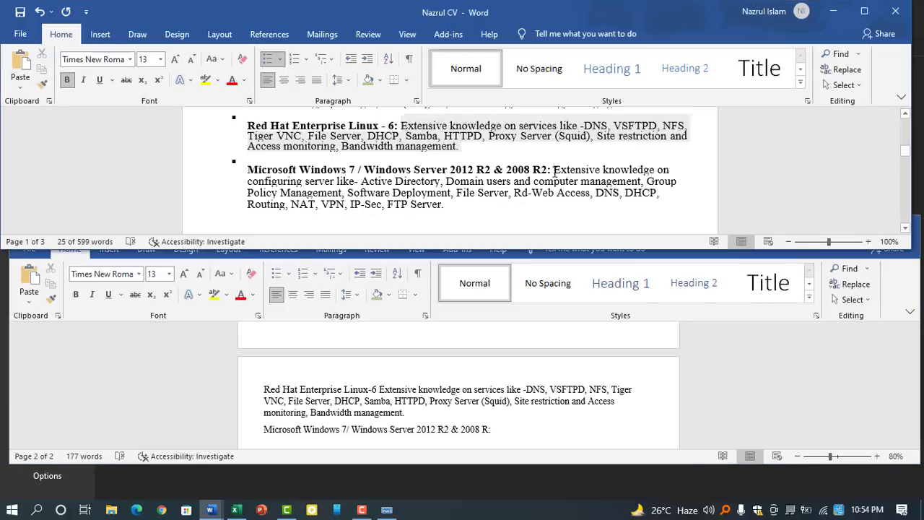
{"action": "left_click_drag", "start_coordinate": [553, 170], "coordinate": [444, 205]}
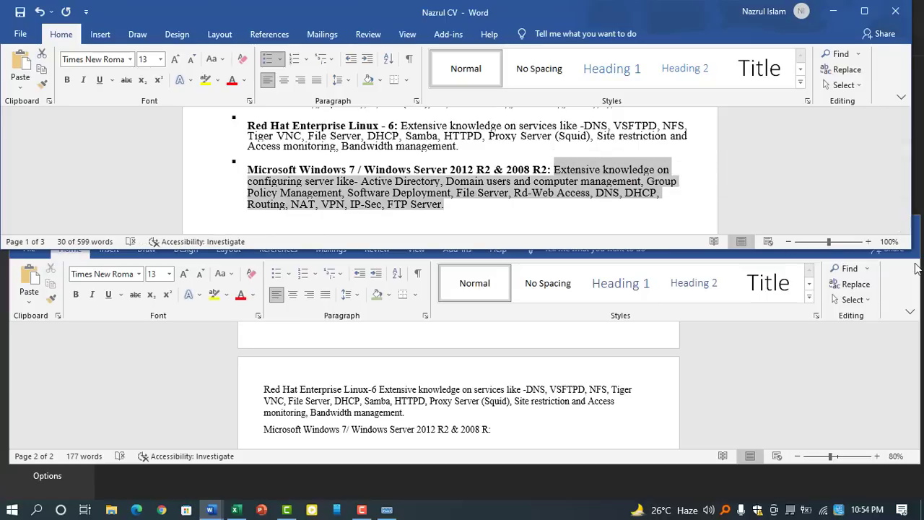
{"action": "right_click", "coordinate": [551, 193]}
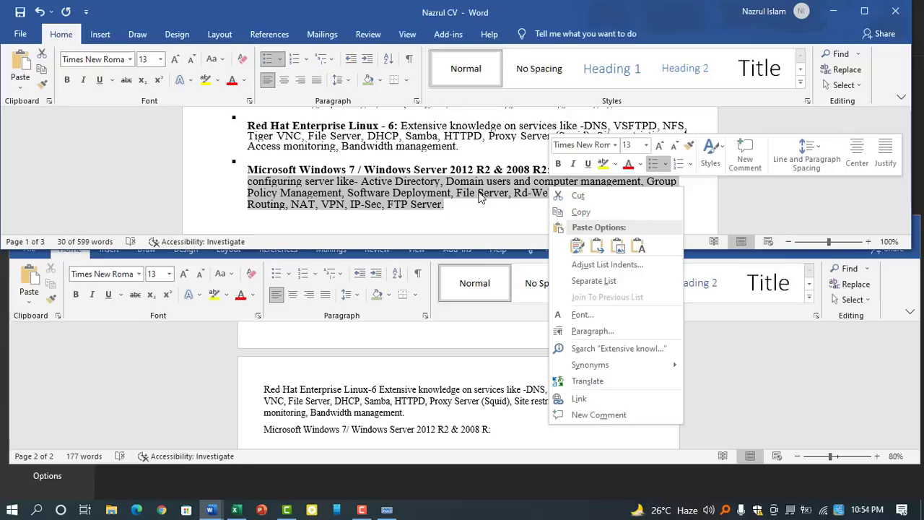
{"action": "key", "text": "Escape"}
{"action": "left_click", "coordinate": [538, 435]}
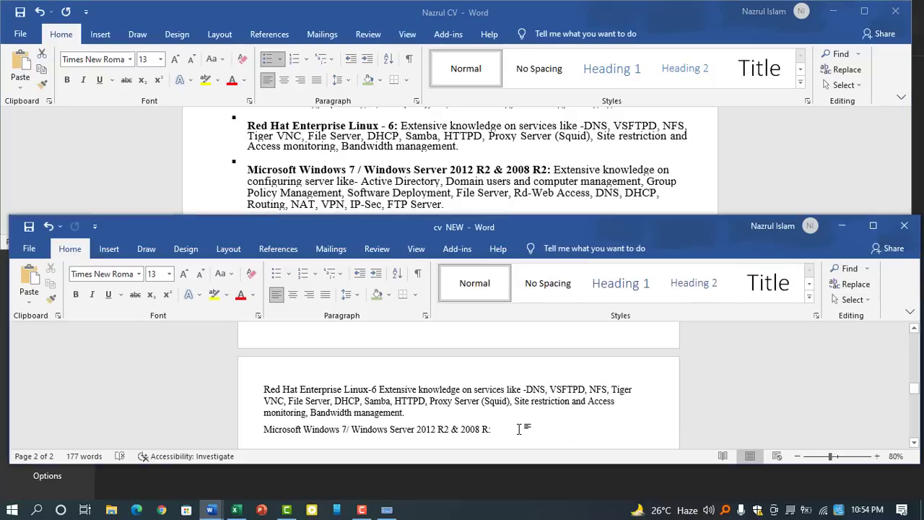
{"action": "key", "text": "ctrl+v"}
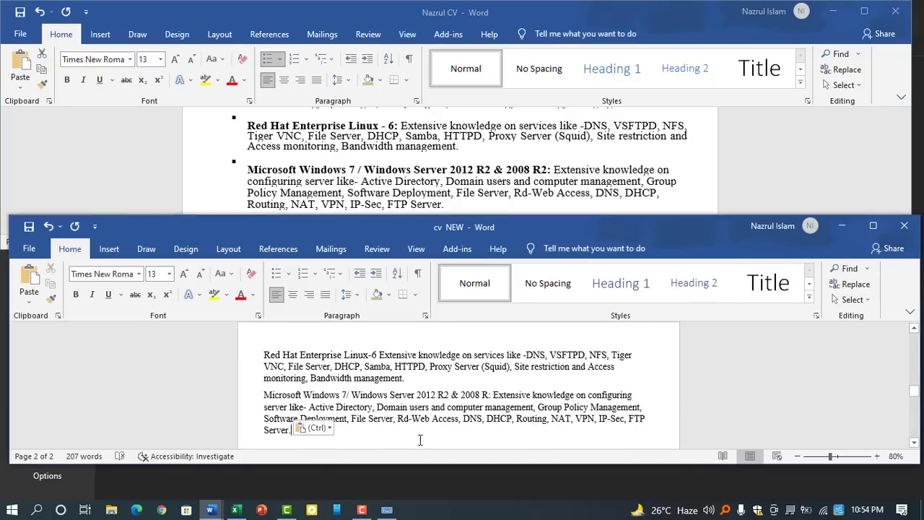
{"action": "left_click", "coordinate": [477, 12]}
{"action": "scroll", "coordinate": [490, 171], "scroll_direction": "down", "scroll_amount": 5}
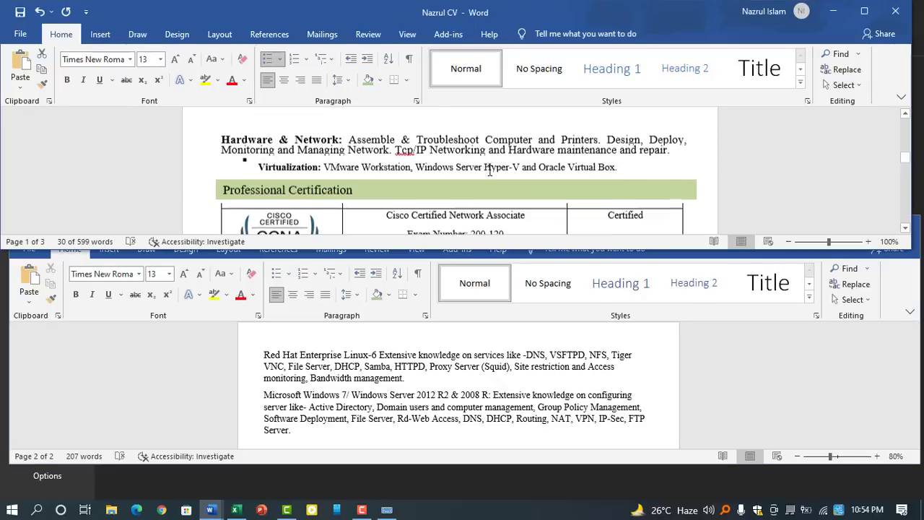
Add a 'Hardware & Networing' label on a new line below the Windows Server entry.
{"action": "left_click", "coordinate": [334, 433]}
{"action": "key", "text": "Return"}
{"action": "key", "text": "Return"}
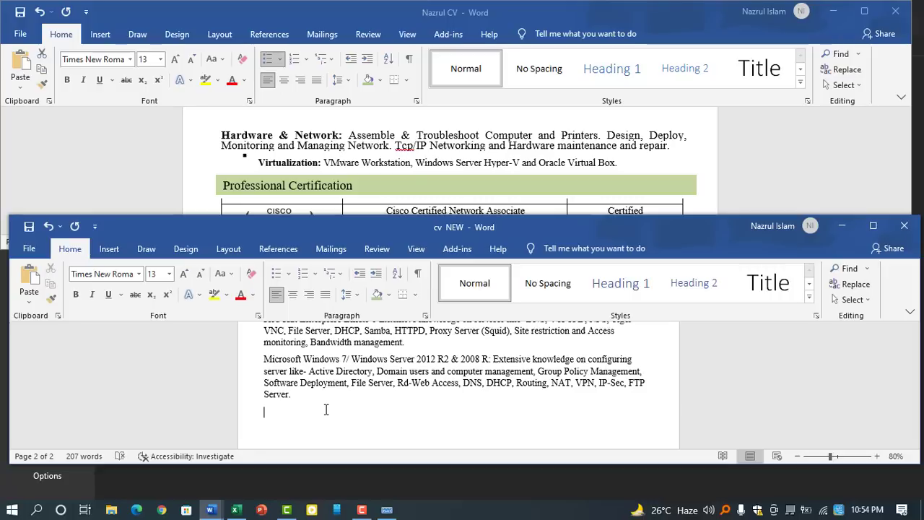
{"action": "type", "text": "H"}
{"action": "type", "text": "ardware "}
{"action": "type", "text": "& "}
{"action": "type", "text": "Net"}
{"action": "type", "text": "wori"}
{"action": "type", "text": "ng:"}
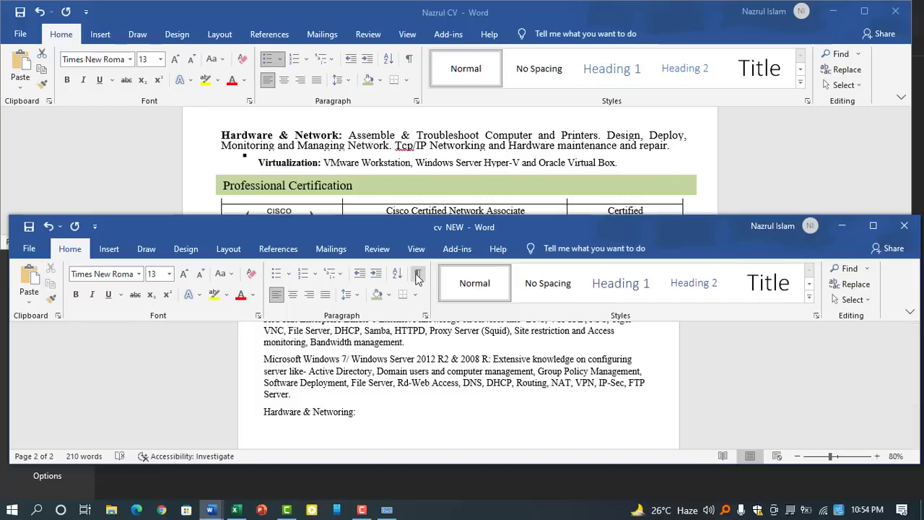
Paste the old CV's Hardware & Networking description in the new document's styling, then start a Virtualization line.
{"action": "left_click", "coordinate": [357, 133]}
{"action": "left_click_drag", "start_coordinate": [357, 132], "coordinate": [675, 148]}
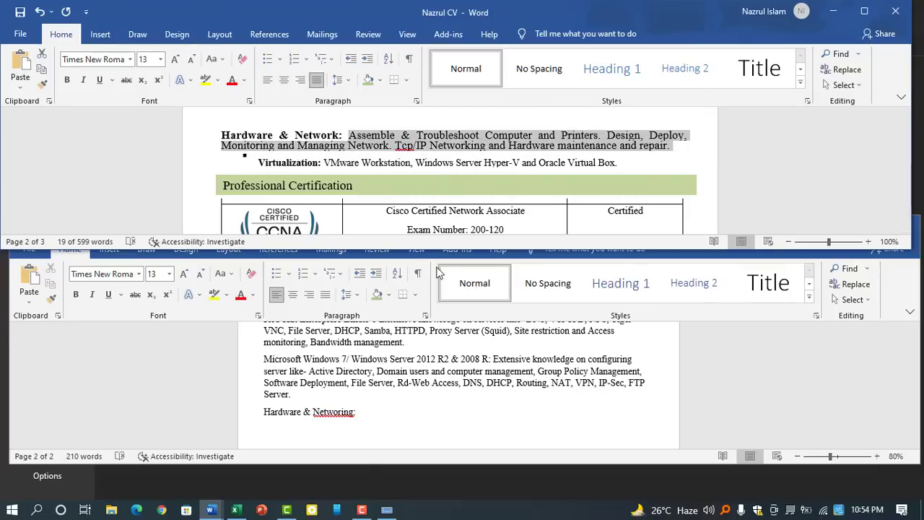
{"action": "right_click", "coordinate": [448, 150]}
{"action": "left_click", "coordinate": [466, 161]}
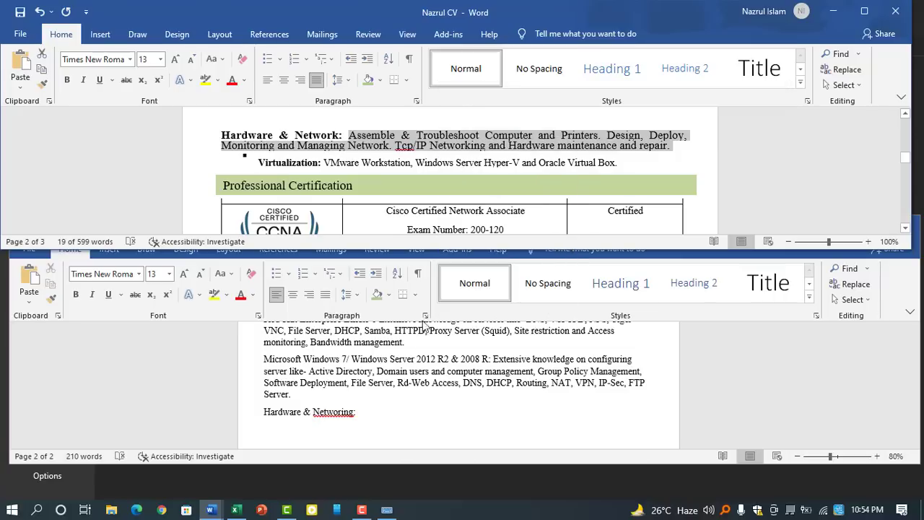
{"action": "left_click", "coordinate": [373, 413]}
{"action": "right_click", "coordinate": [375, 414]}
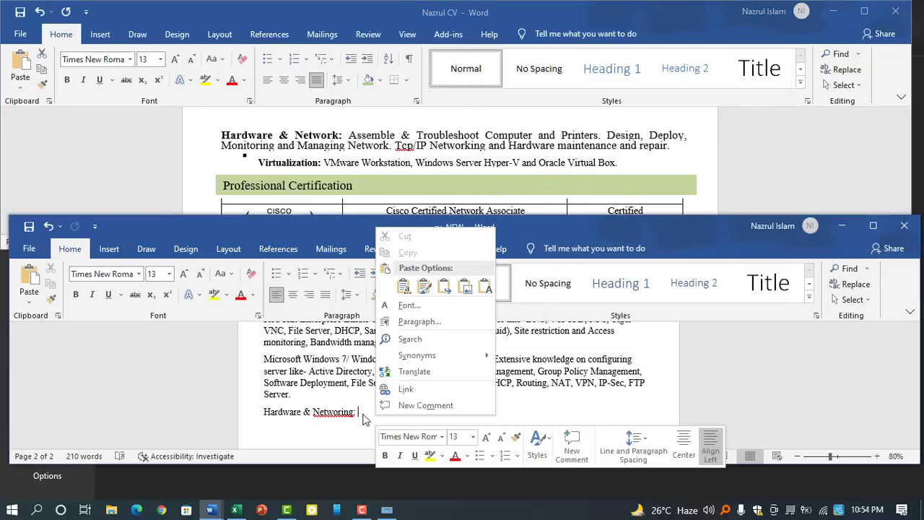
{"action": "left_click", "coordinate": [408, 290]}
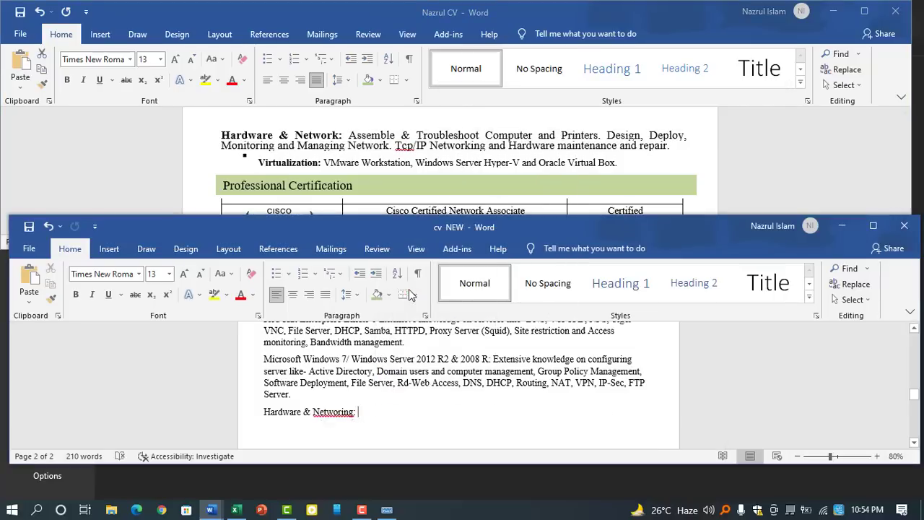
{"action": "scroll", "coordinate": [625, 411], "scroll_direction": "down", "scroll_amount": 1}
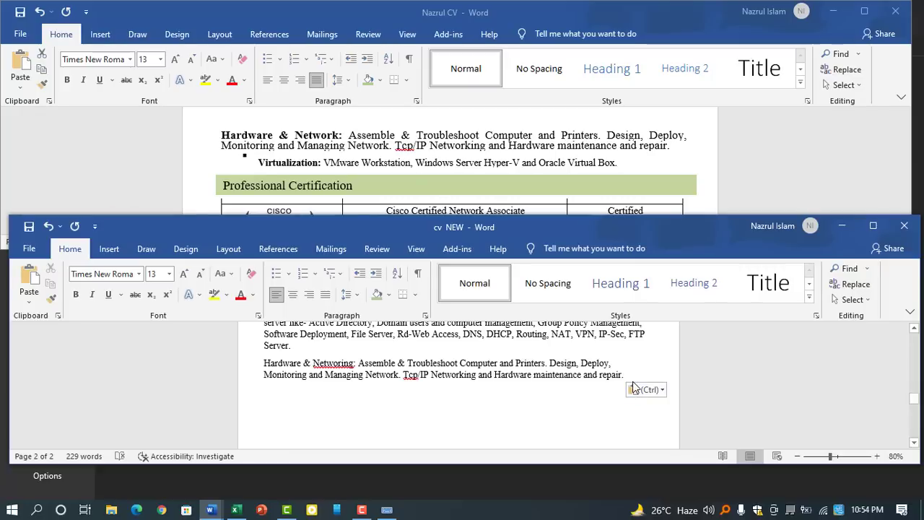
{"action": "key", "text": "Return"}
{"action": "type", "text": "Vi"}
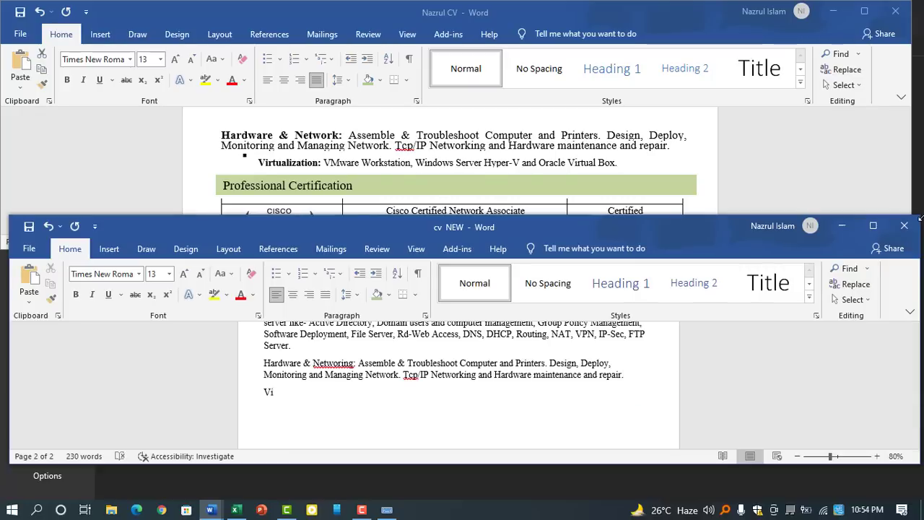
{"action": "type", "text": "r"}
{"action": "type", "text": "izr"}
{"action": "type", "text": "tion:"}
Paste the old CV's Virtualization line into cv NEW, matching the surrounding text formatting.
{"action": "left_click", "coordinate": [619, 162]}
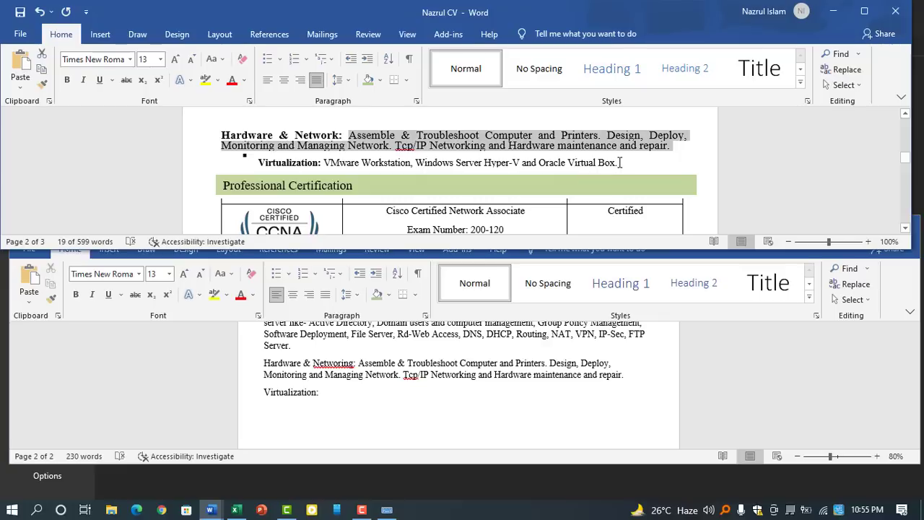
{"action": "left_click_drag", "start_coordinate": [628, 162], "coordinate": [324, 162]}
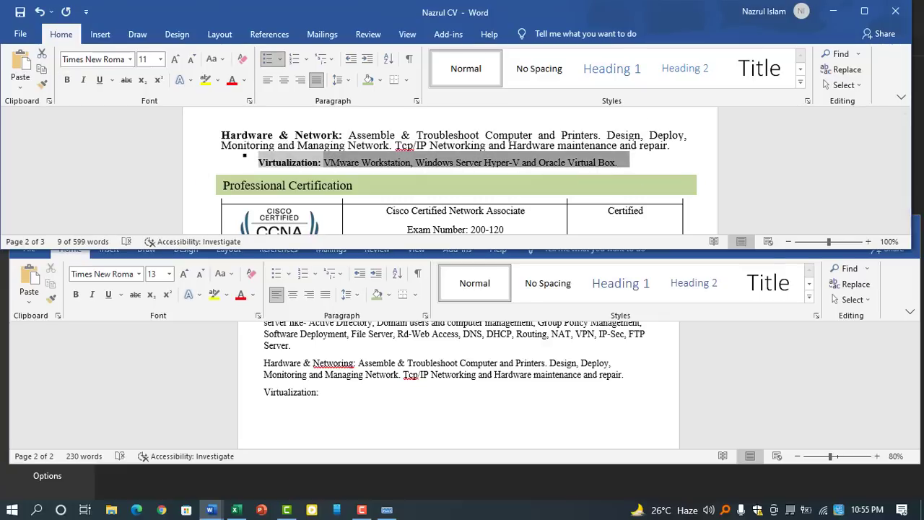
{"action": "left_click", "coordinate": [357, 395]}
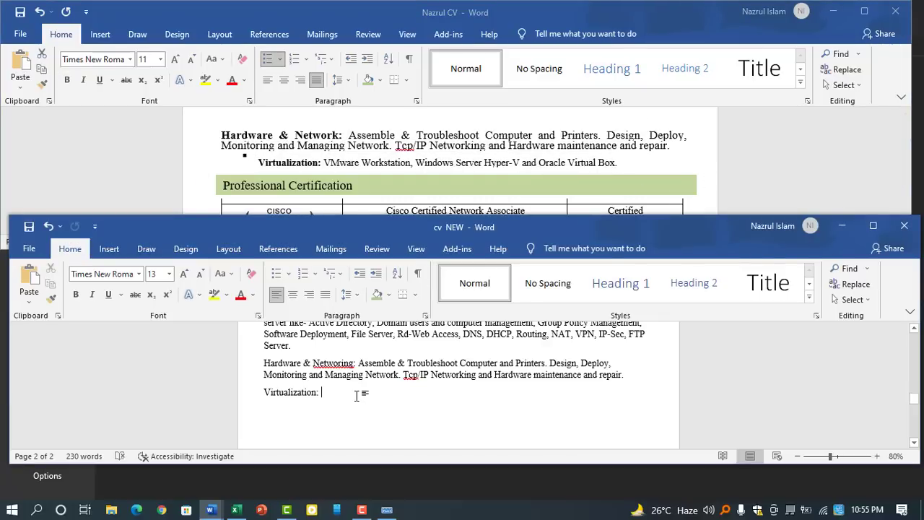
{"action": "key", "text": "ctrl+v"}
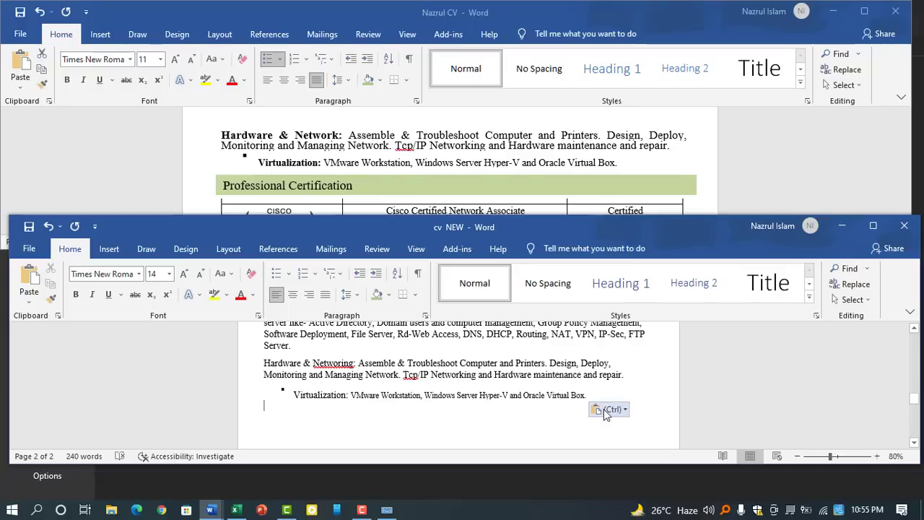
{"action": "left_click", "coordinate": [599, 412]}
{"action": "left_click", "coordinate": [600, 443]}
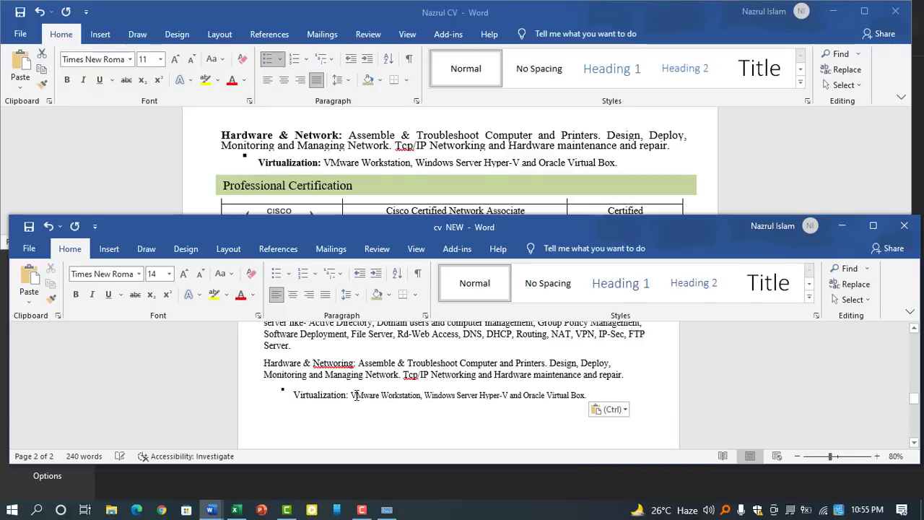
{"action": "left_click", "coordinate": [610, 409]}
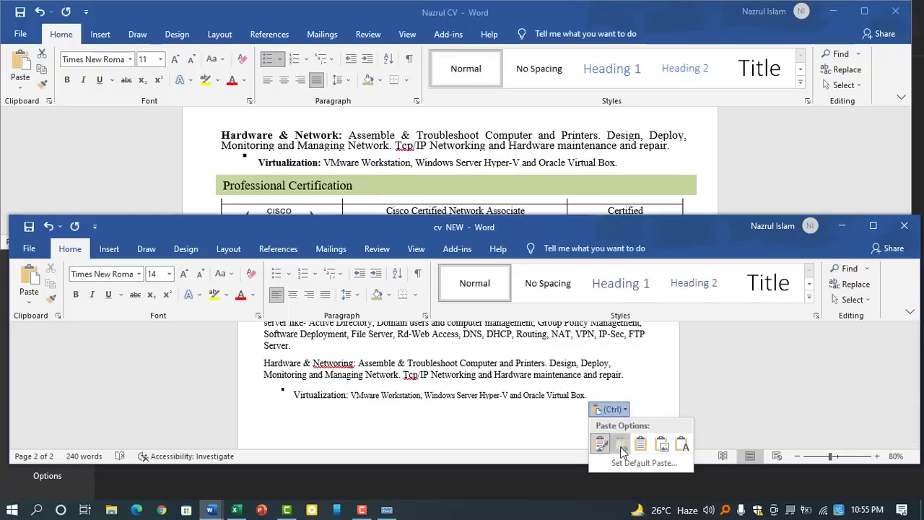
{"action": "left_click", "coordinate": [622, 444]}
Remove the bullet and indent from the Virtualization line and maximize the cv NEW window.
{"action": "left_click", "coordinate": [288, 393]}
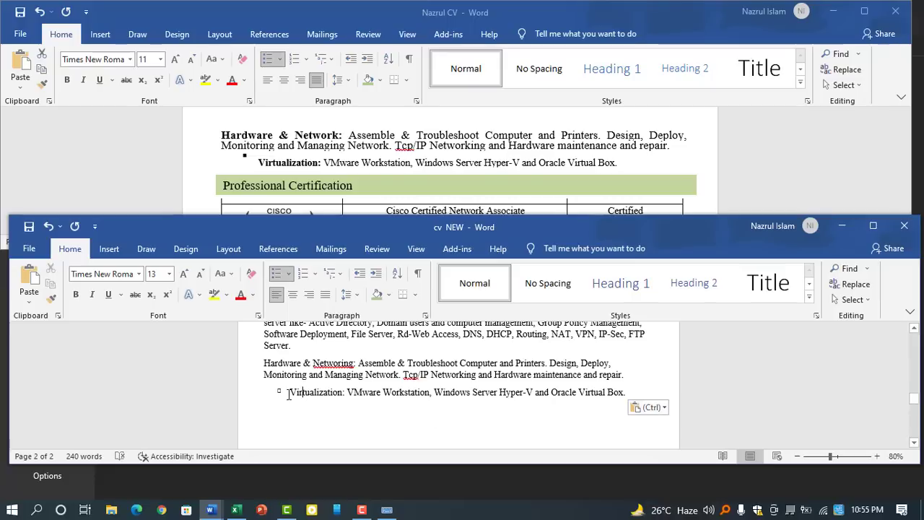
{"action": "key", "text": "BackSpace"}
{"action": "key", "text": "BackSpace"}
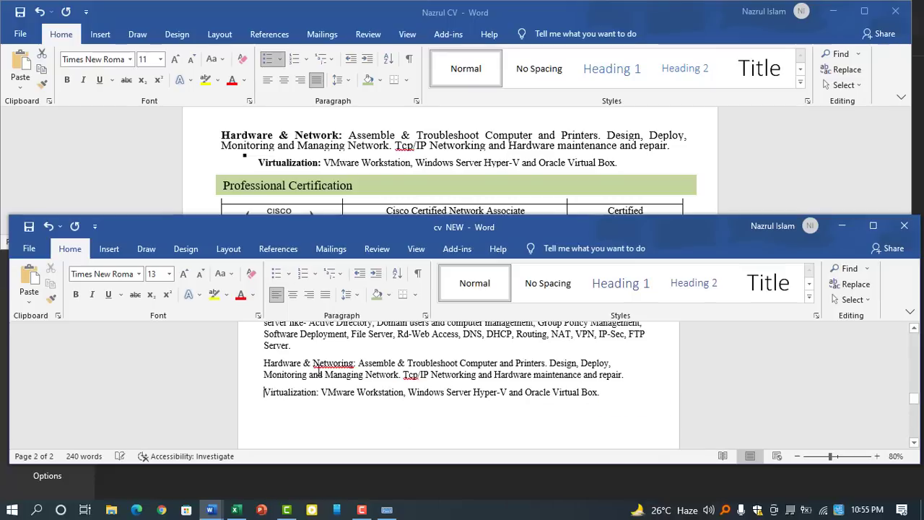
{"action": "left_click", "coordinate": [409, 160]}
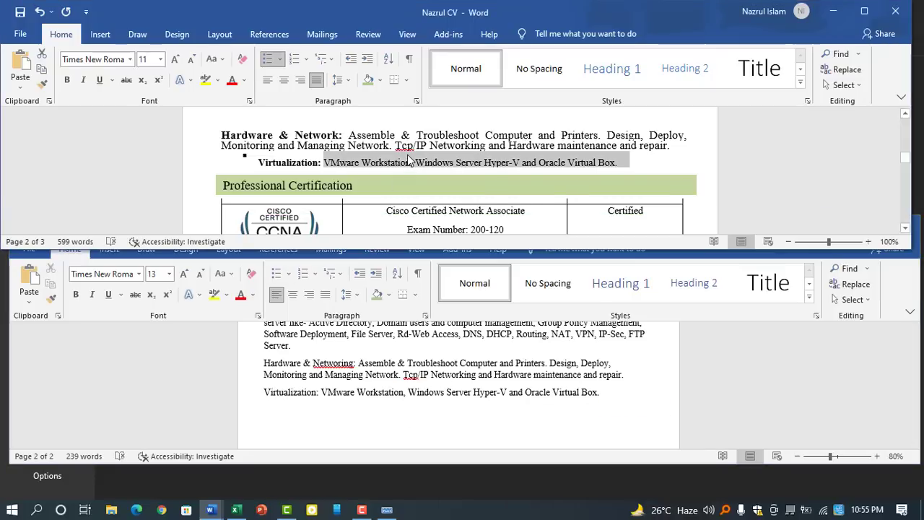
{"action": "scroll", "coordinate": [409, 159], "scroll_direction": "up", "scroll_amount": 3}
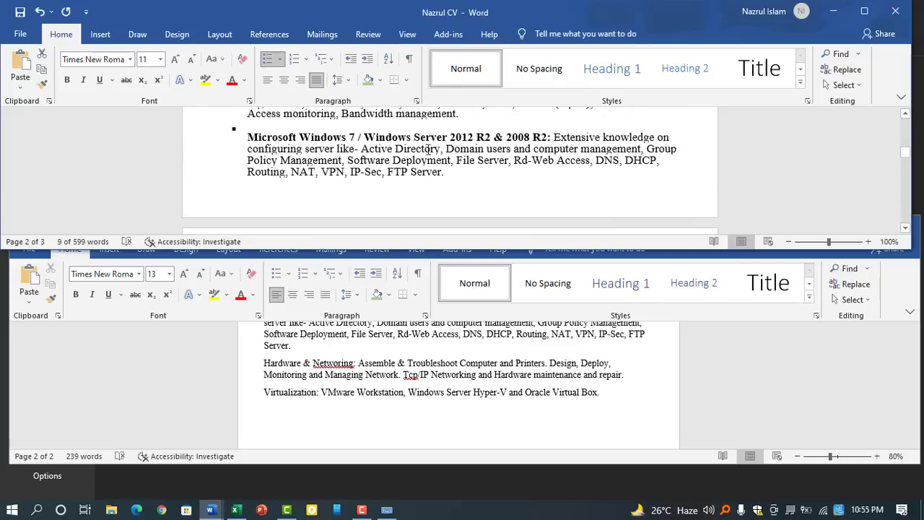
{"action": "left_click", "coordinate": [449, 378]}
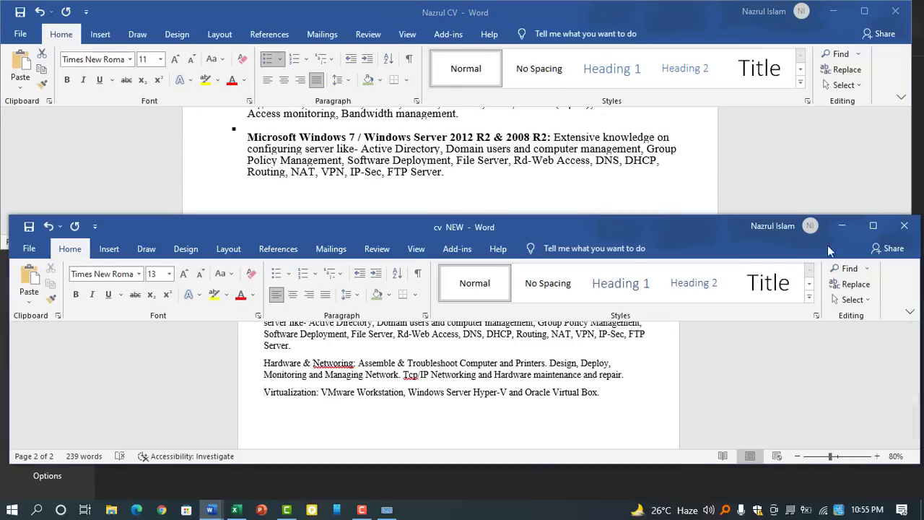
{"action": "left_click", "coordinate": [868, 228]}
{"action": "scroll", "coordinate": [528, 225], "scroll_direction": "up", "scroll_amount": 10}
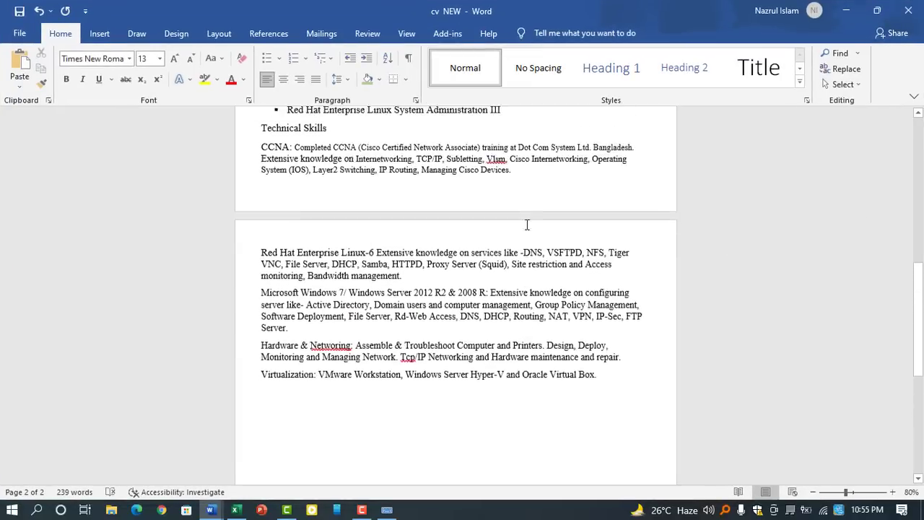
Format Painter Educational Qualification's green bold heading style onto Technical Skills.
{"action": "scroll", "coordinate": [527, 225], "scroll_direction": "up", "scroll_amount": 2}
{"action": "scroll", "coordinate": [528, 224], "scroll_direction": "up", "scroll_amount": 1}
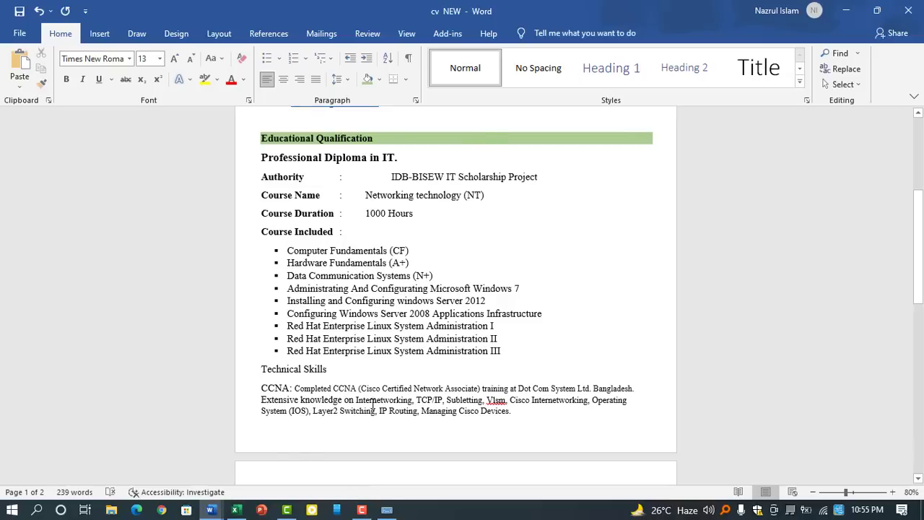
{"action": "left_click_drag", "start_coordinate": [340, 371], "coordinate": [261, 371]}
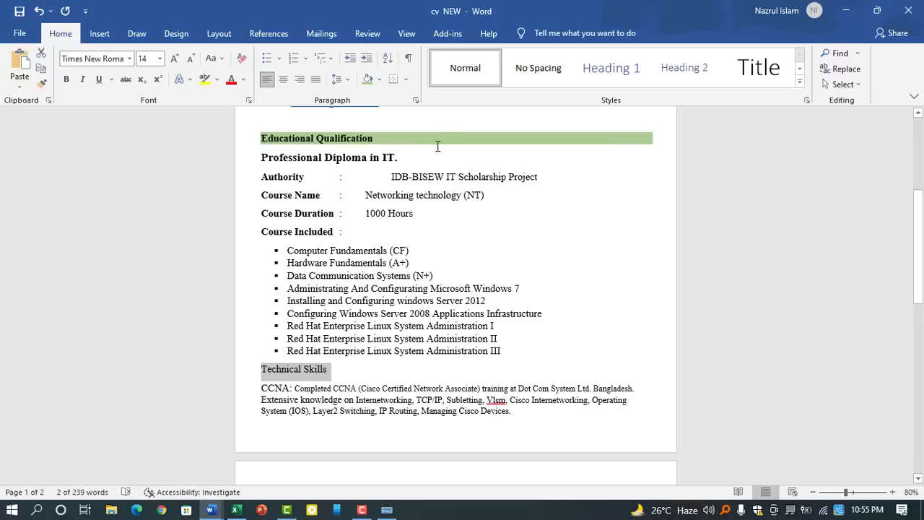
{"action": "left_click_drag", "start_coordinate": [378, 138], "coordinate": [288, 140]}
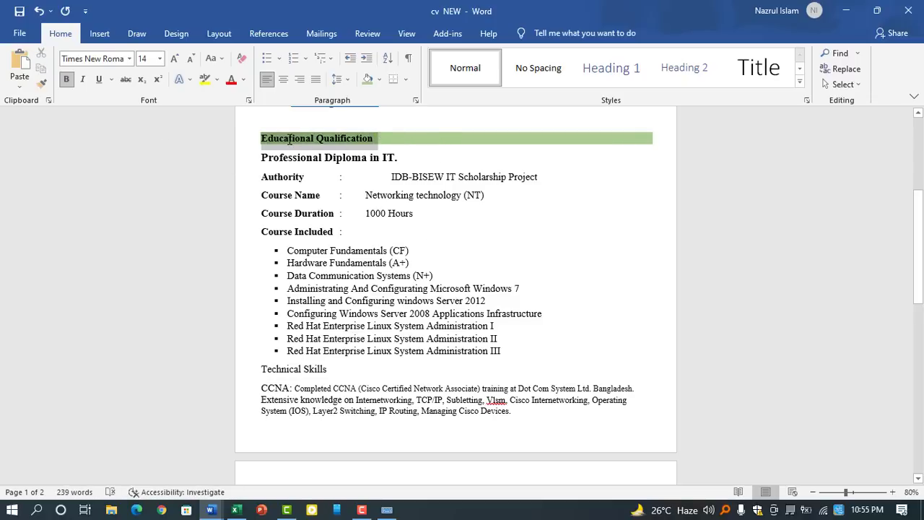
{"action": "left_click", "coordinate": [44, 85]}
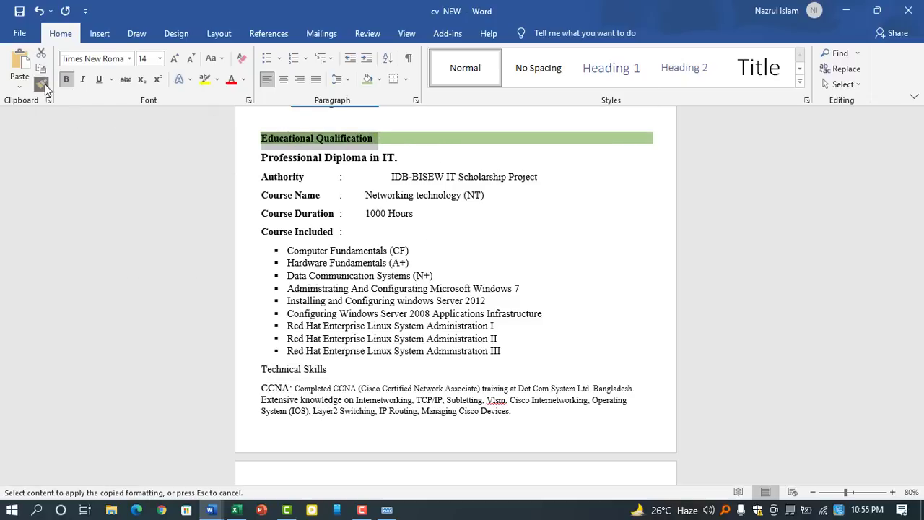
{"action": "left_click_drag", "start_coordinate": [344, 369], "coordinate": [250, 364]}
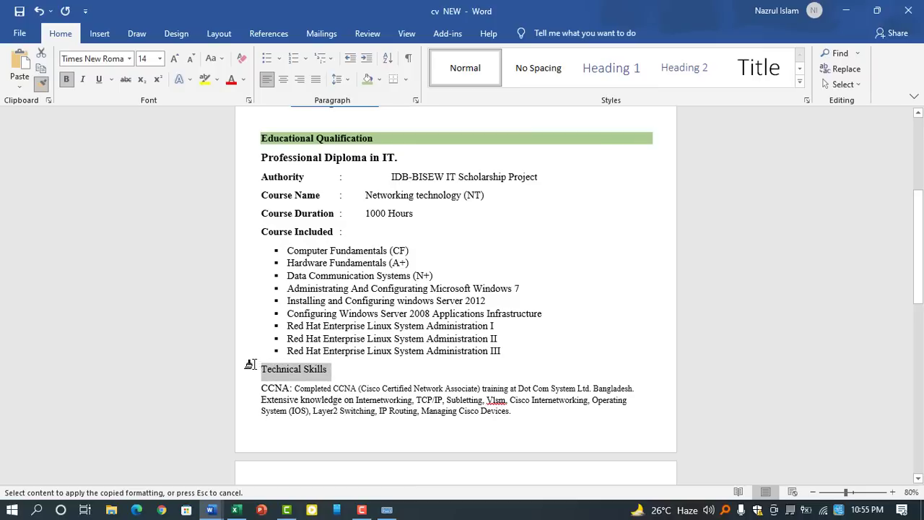
{"action": "left_click_drag", "start_coordinate": [250, 364], "coordinate": [223, 351]}
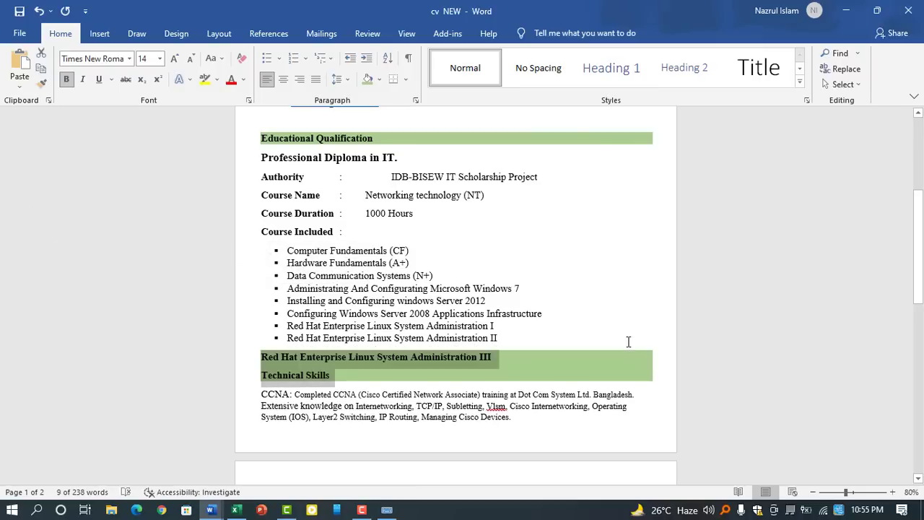
{"action": "left_click", "coordinate": [574, 371]}
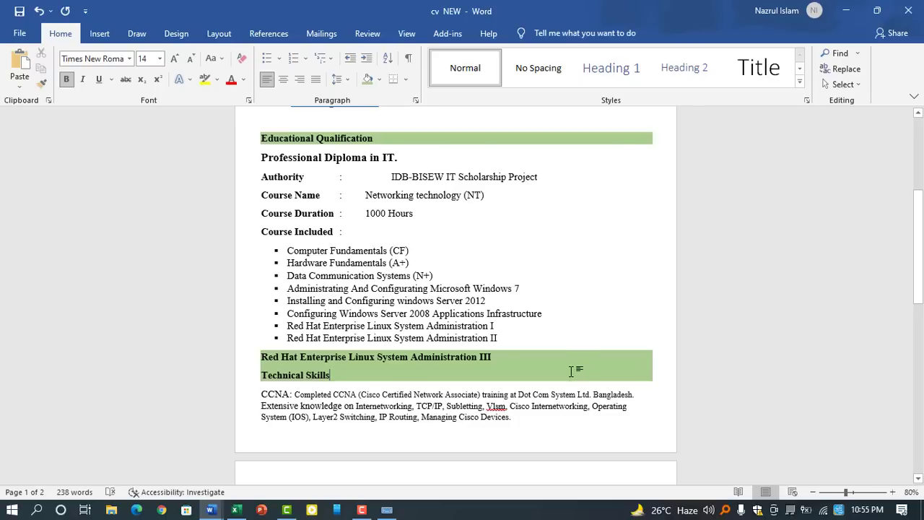
Undo the style that spilled onto the Red Hat line and reapply it to Technical Skills only.
{"action": "key", "text": "ctrl+z"}
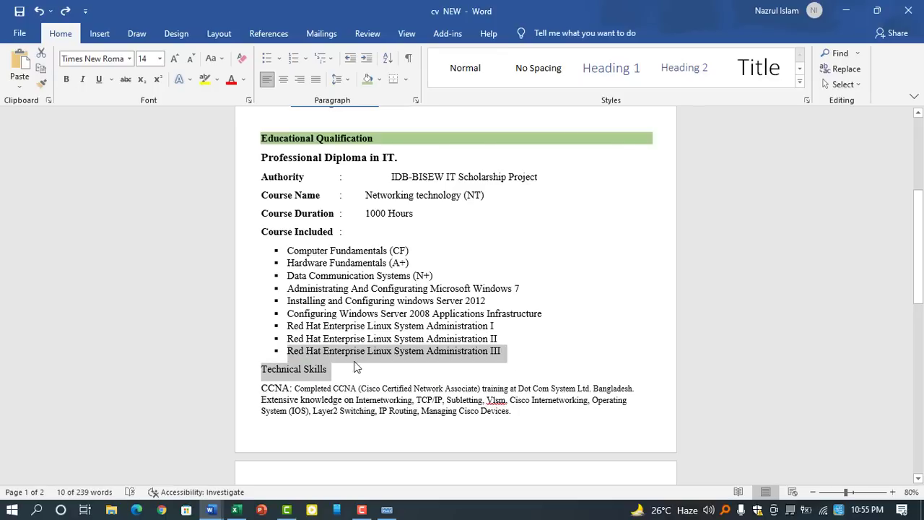
{"action": "left_click", "coordinate": [343, 365]}
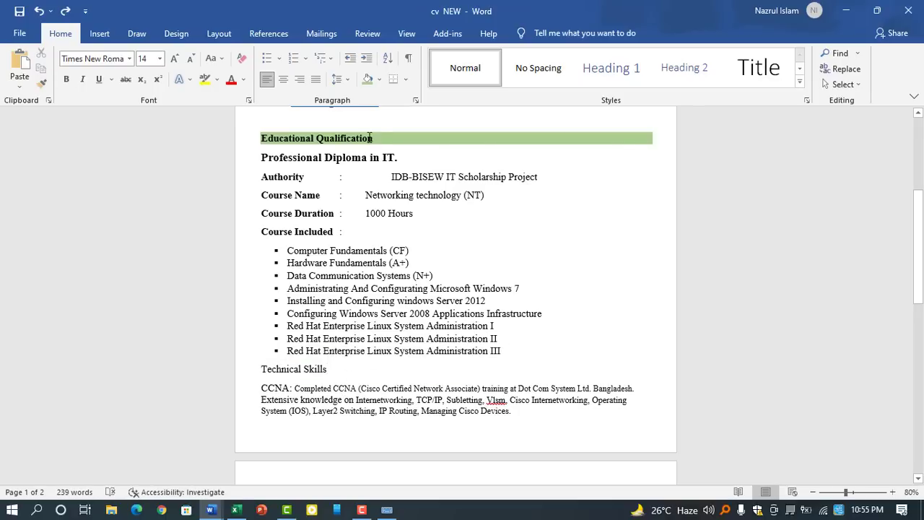
{"action": "left_click_drag", "start_coordinate": [371, 137], "coordinate": [261, 138]}
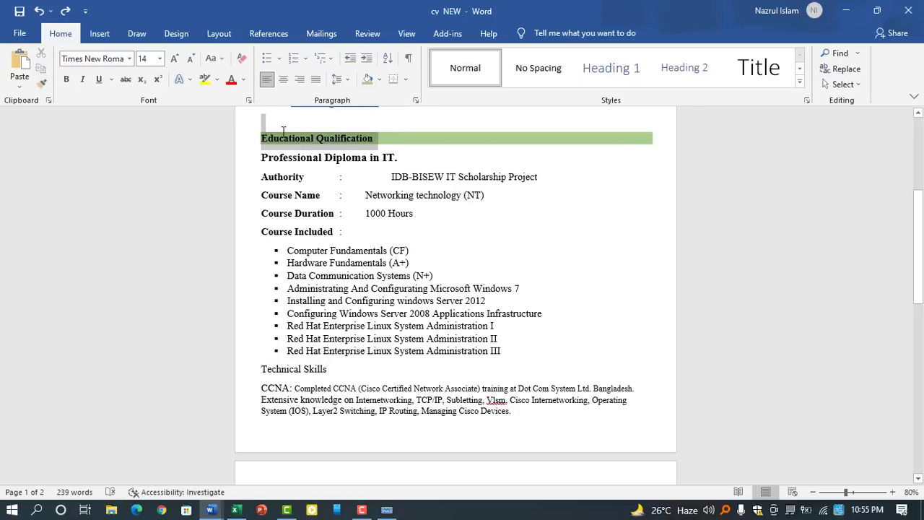
{"action": "left_click", "coordinate": [344, 138]}
{"action": "key", "text": "shift+End"}
{"action": "left_click", "coordinate": [41, 82]}
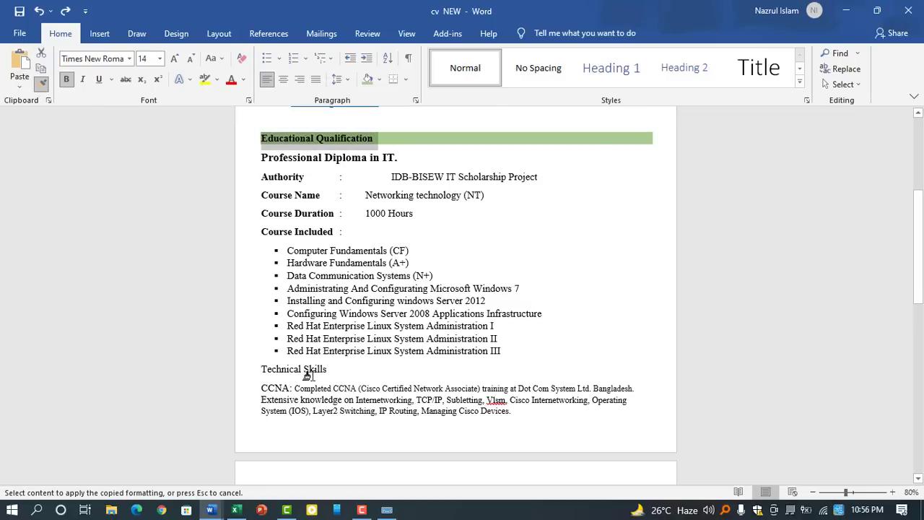
{"action": "left_click_drag", "start_coordinate": [331, 369], "coordinate": [261, 369]}
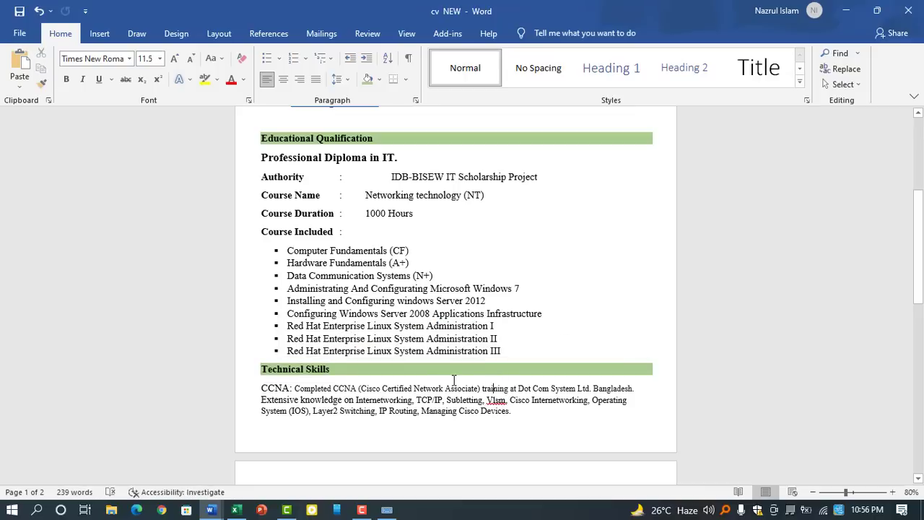
Bold the CCNA: and Red Hat Enterprise Linux-6: skill labels.
{"action": "scroll", "coordinate": [563, 359], "scroll_direction": "down", "scroll_amount": 2}
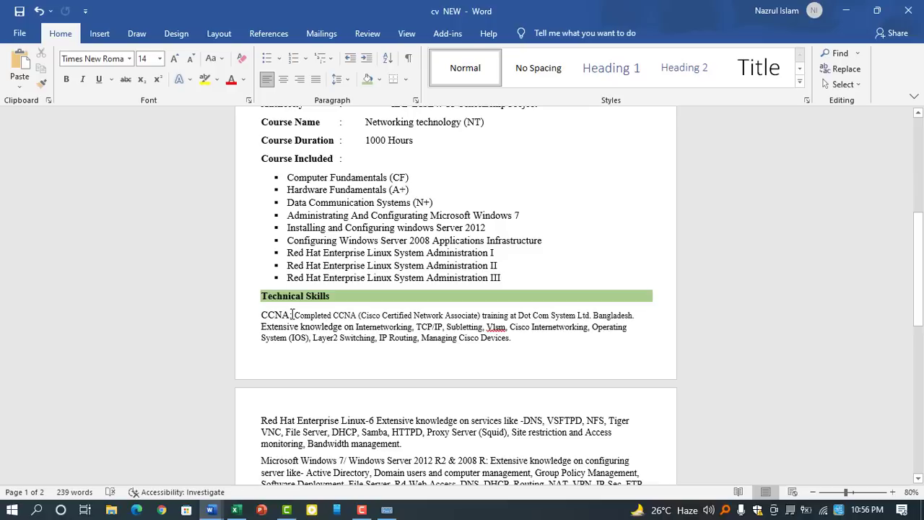
{"action": "left_click_drag", "start_coordinate": [292, 314], "coordinate": [261, 316]}
{"action": "right_click", "coordinate": [270, 318]}
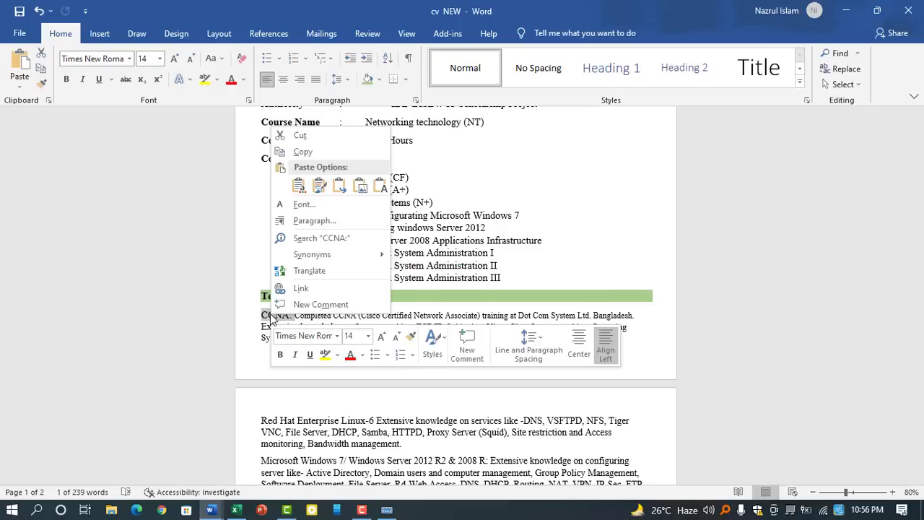
{"action": "left_click", "coordinate": [64, 82]}
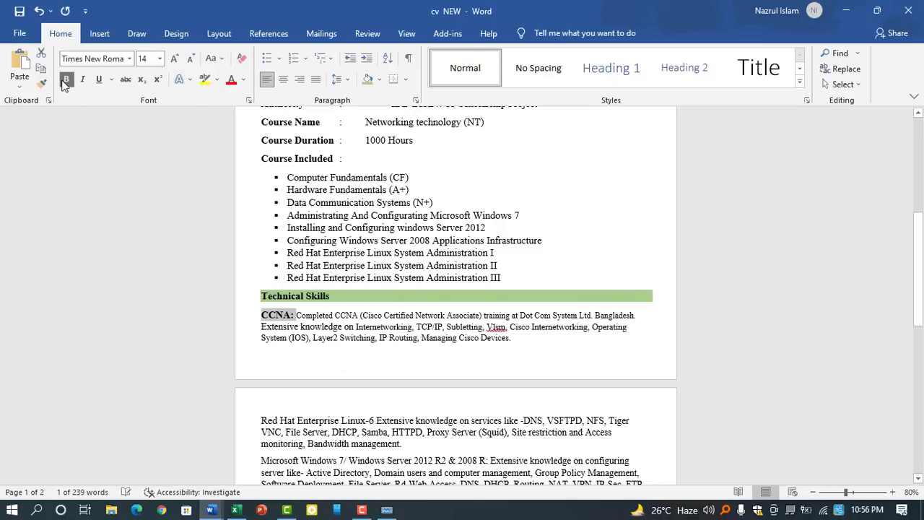
{"action": "left_click", "coordinate": [405, 338]}
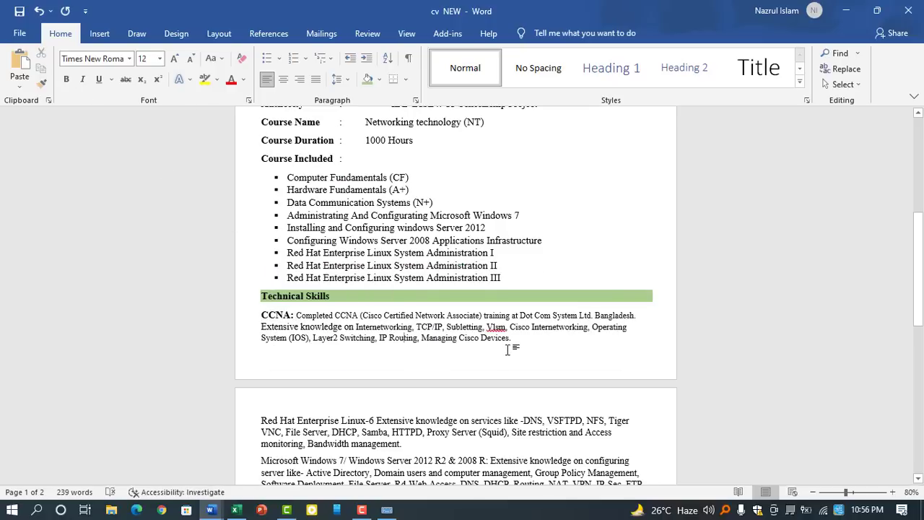
{"action": "scroll", "coordinate": [516, 346], "scroll_direction": "down", "scroll_amount": 2}
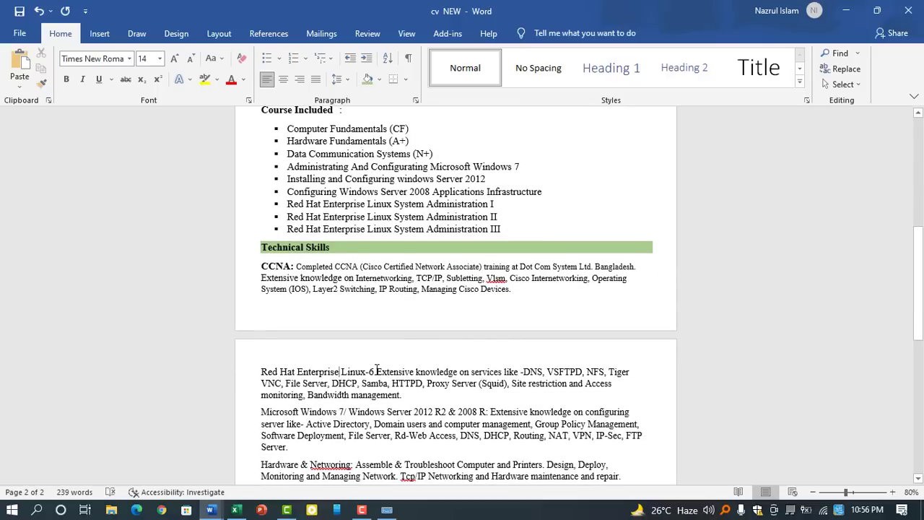
{"action": "double_click", "coordinate": [361, 371]}
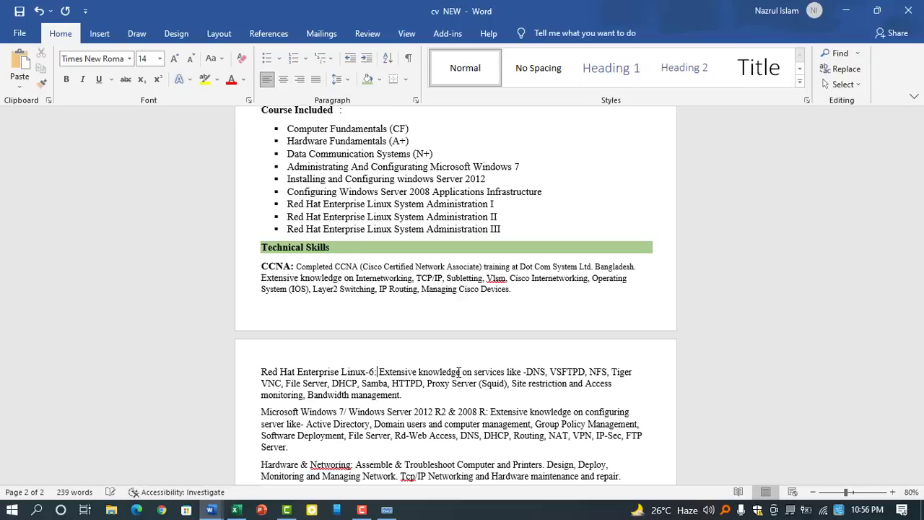
{"action": "left_click_drag", "start_coordinate": [361, 371], "coordinate": [261, 371]}
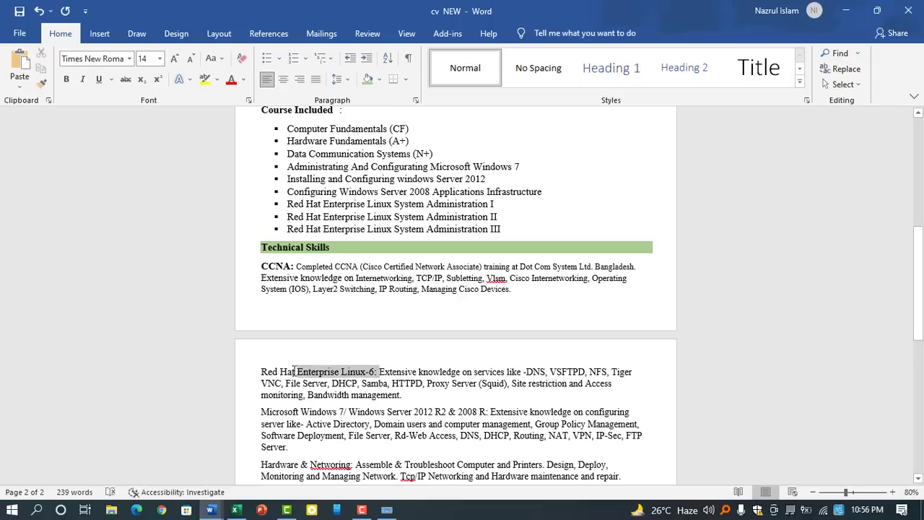
{"action": "left_click", "coordinate": [67, 81]}
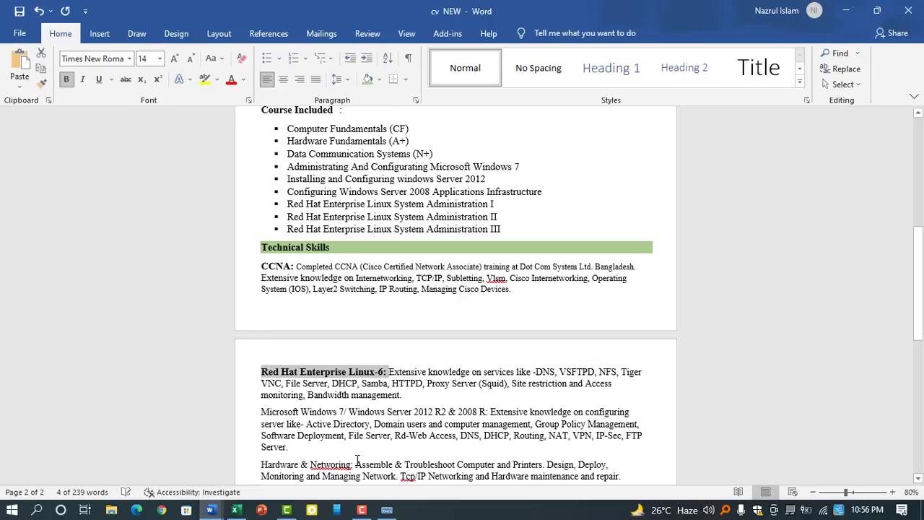
Correct '2008 R' to '2008 R2' and bold the Windows Server skill label.
{"action": "scroll", "coordinate": [367, 387], "scroll_direction": "down", "scroll_amount": 1}
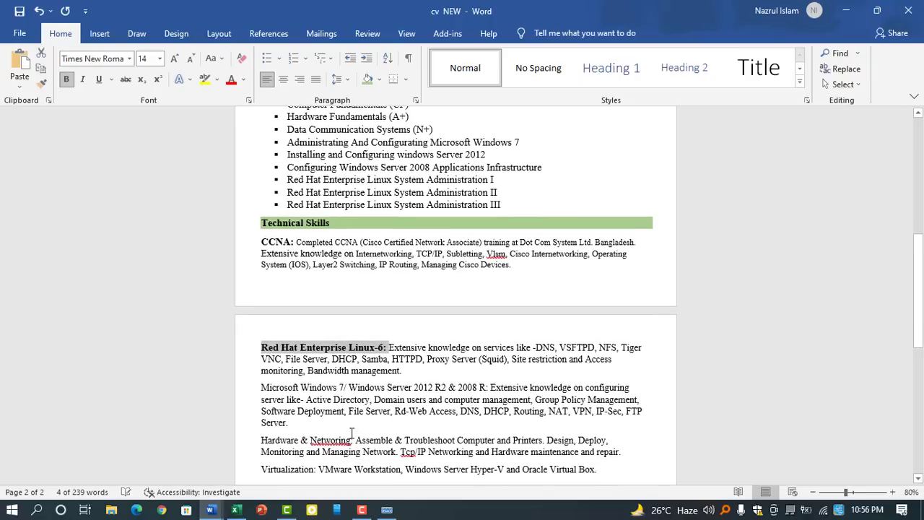
{"action": "left_click_drag", "start_coordinate": [489, 387], "coordinate": [412, 388]}
{"action": "left_click", "coordinate": [483, 388]}
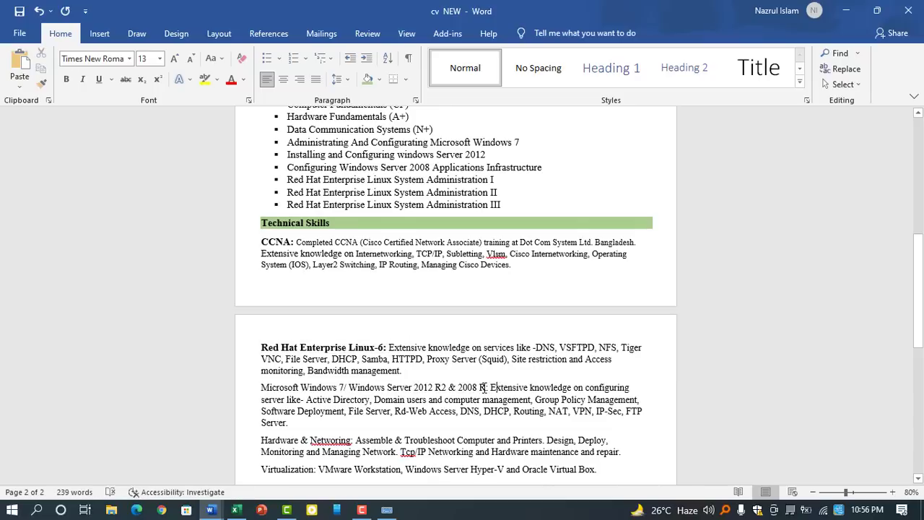
{"action": "type", "text": "2"}
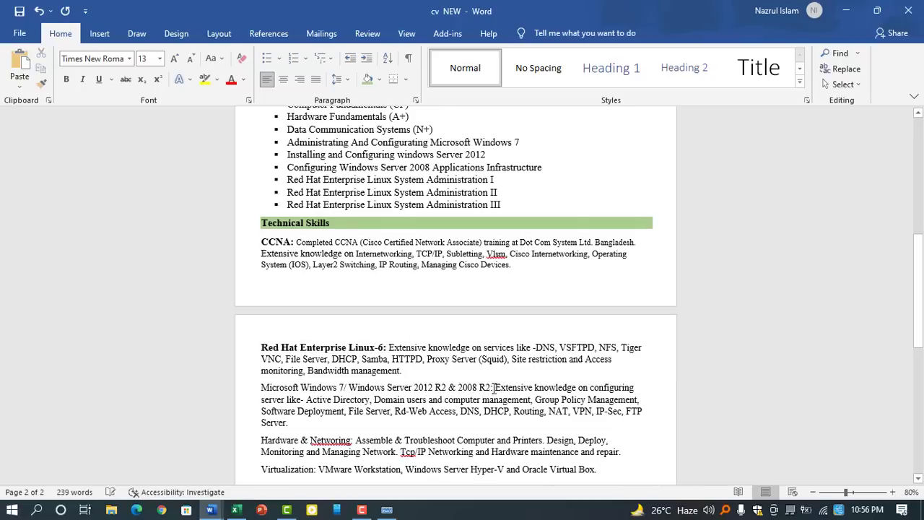
{"action": "left_click_drag", "start_coordinate": [494, 388], "coordinate": [261, 387]}
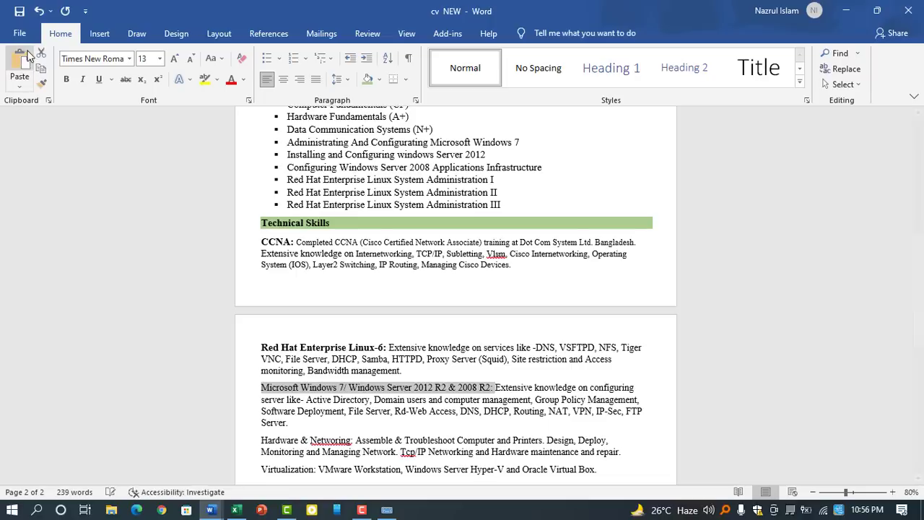
{"action": "left_click", "coordinate": [66, 79]}
Correct 'Networing' to 'Networking' and bold the Hardware & Networking: label.
{"action": "scroll", "coordinate": [358, 329], "scroll_direction": "down", "scroll_amount": 1}
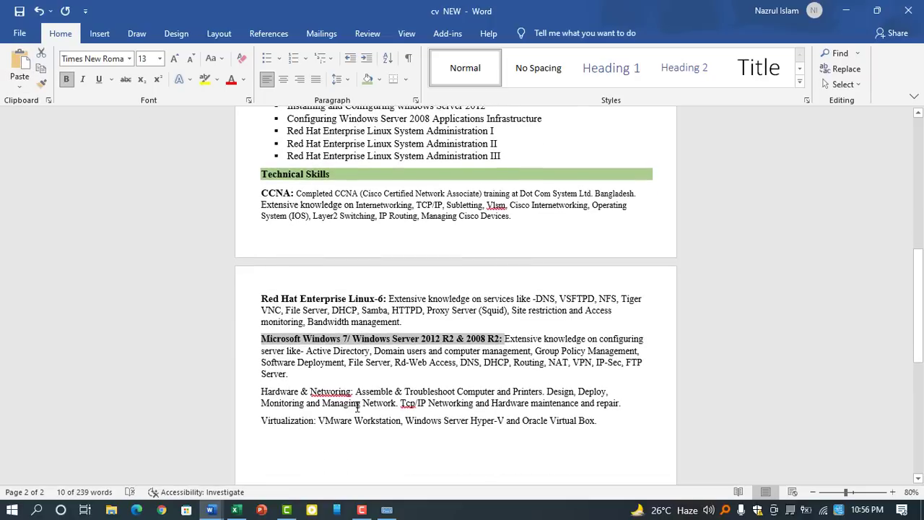
{"action": "left_click", "coordinate": [349, 392]}
{"action": "right_click", "coordinate": [349, 392]}
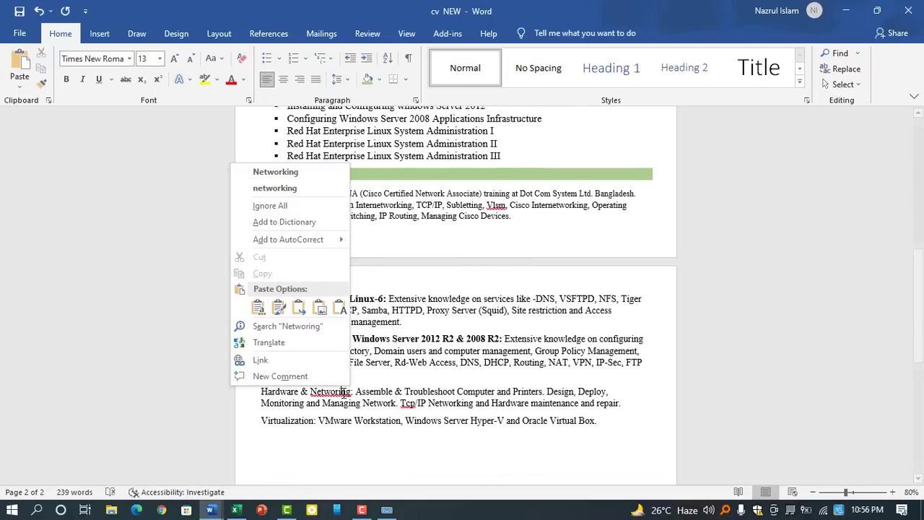
{"action": "left_click", "coordinate": [299, 170]}
{"action": "left_click_drag", "start_coordinate": [358, 392], "coordinate": [261, 392]}
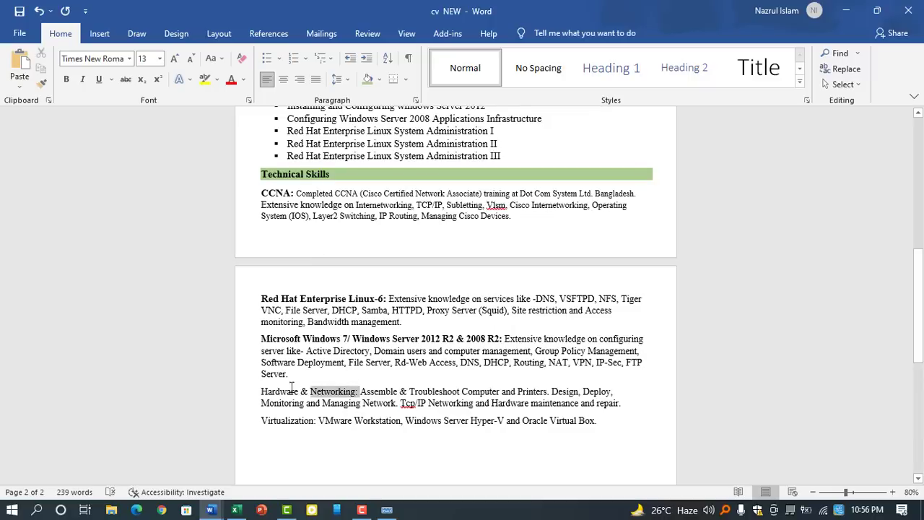
{"action": "left_click", "coordinate": [66, 78]}
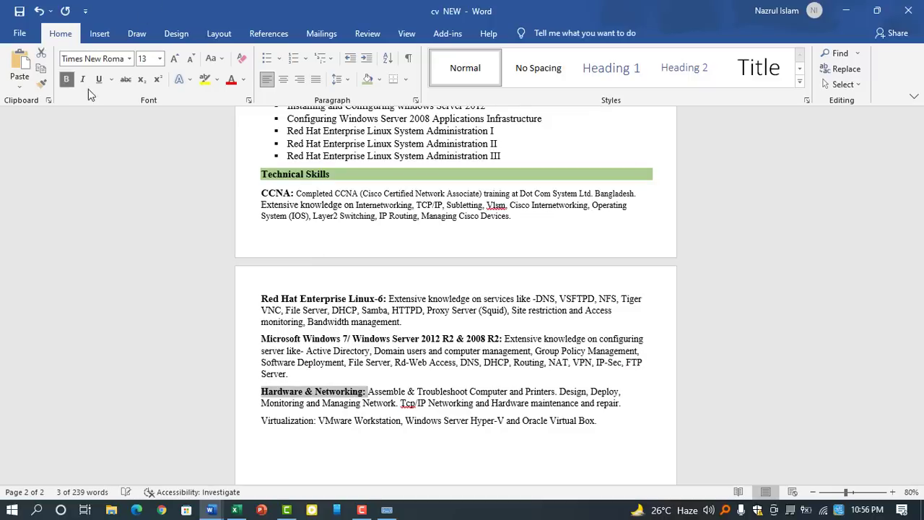
{"action": "scroll", "coordinate": [406, 360], "scroll_direction": "down", "scroll_amount": 2}
{"action": "left_click", "coordinate": [427, 364]}
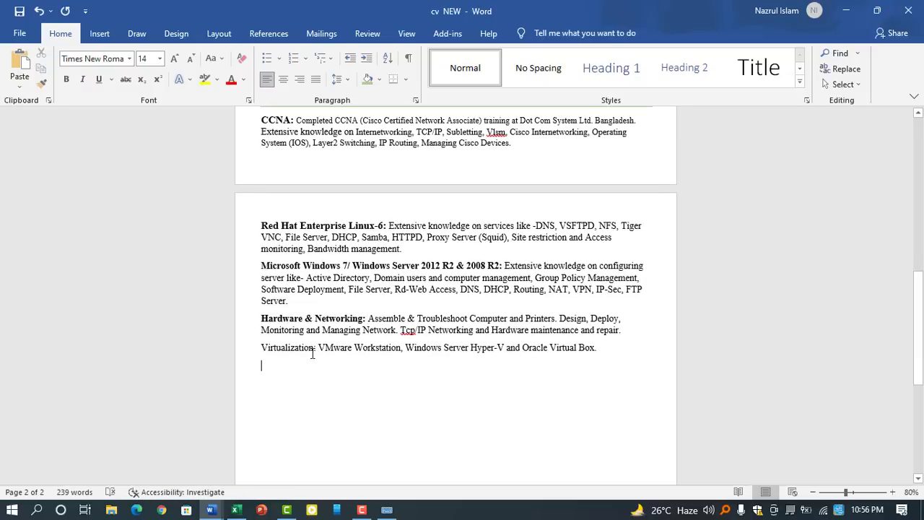
Bold the Virtualization label and indent its line with a tab.
{"action": "left_click_drag", "start_coordinate": [316, 348], "coordinate": [261, 348]}
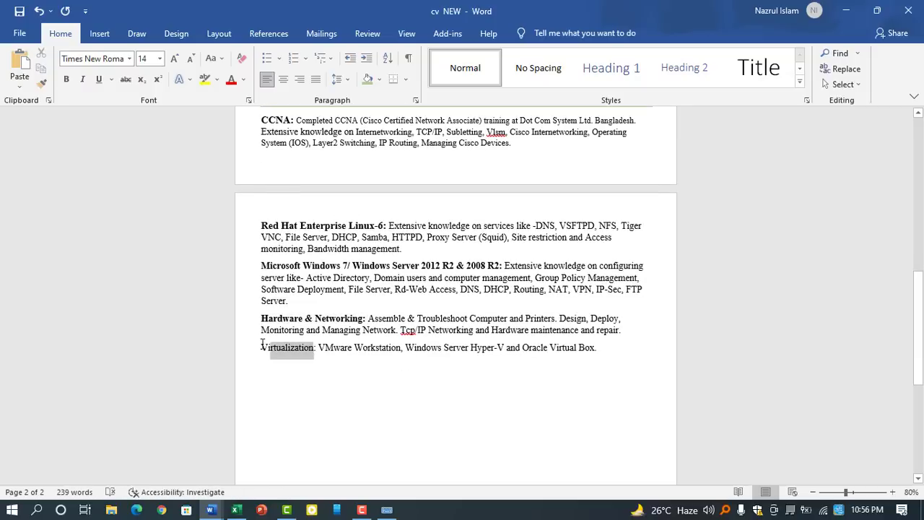
{"action": "left_click", "coordinate": [66, 79]}
{"action": "left_click", "coordinate": [419, 390]}
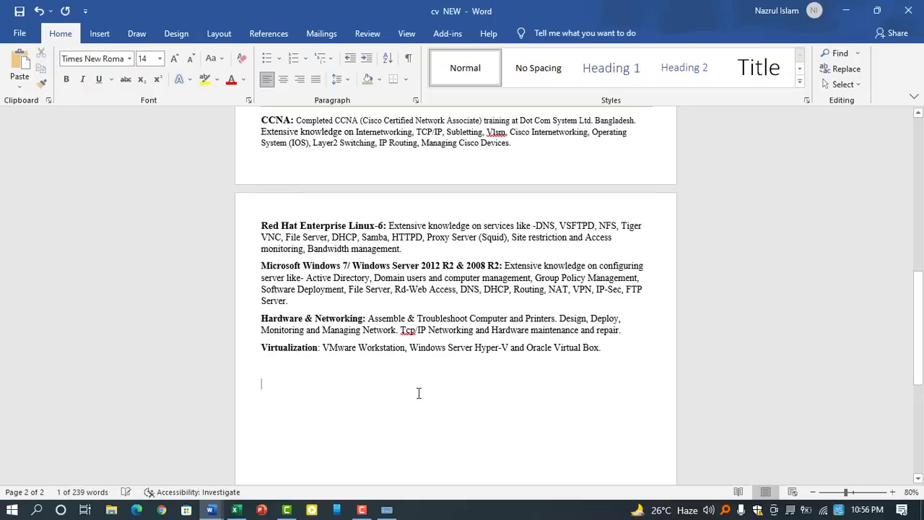
{"action": "left_click", "coordinate": [261, 343]}
{"action": "key", "text": "Tab"}
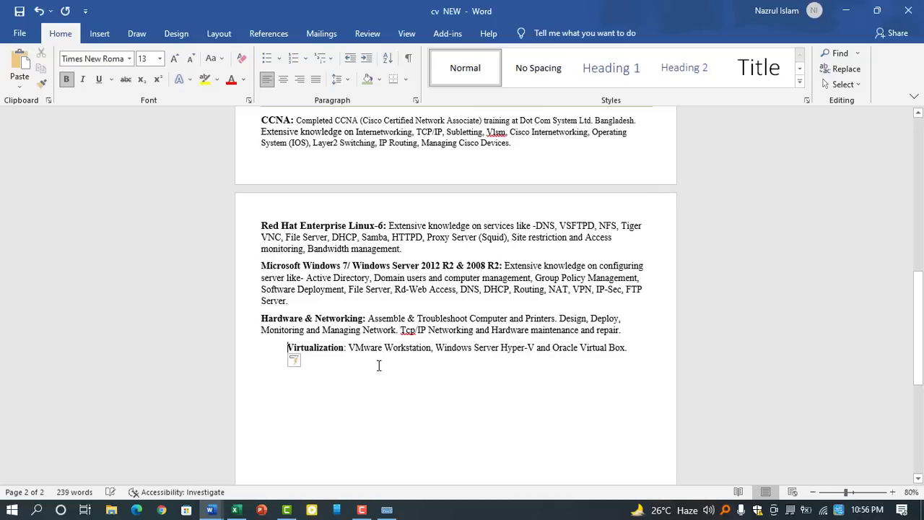
{"action": "left_click", "coordinate": [18, 11]}
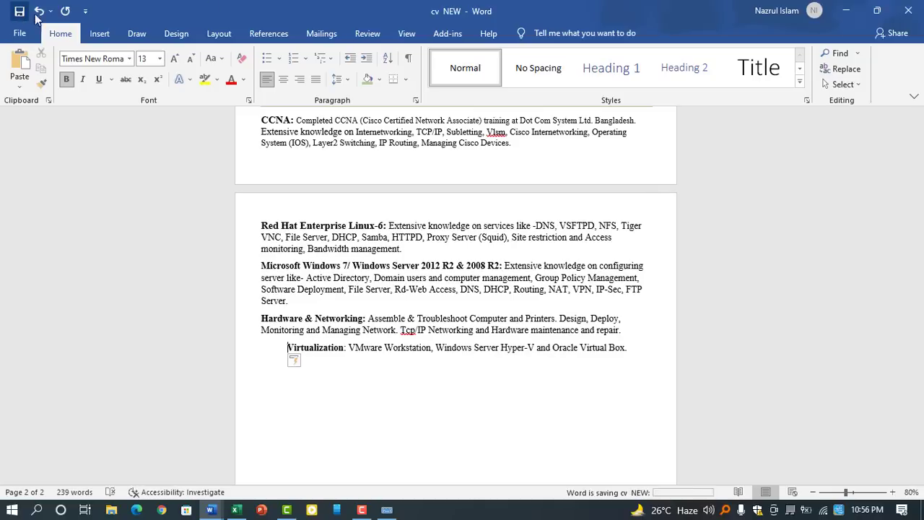
{"action": "scroll", "coordinate": [467, 410], "scroll_direction": "up", "scroll_amount": 5}
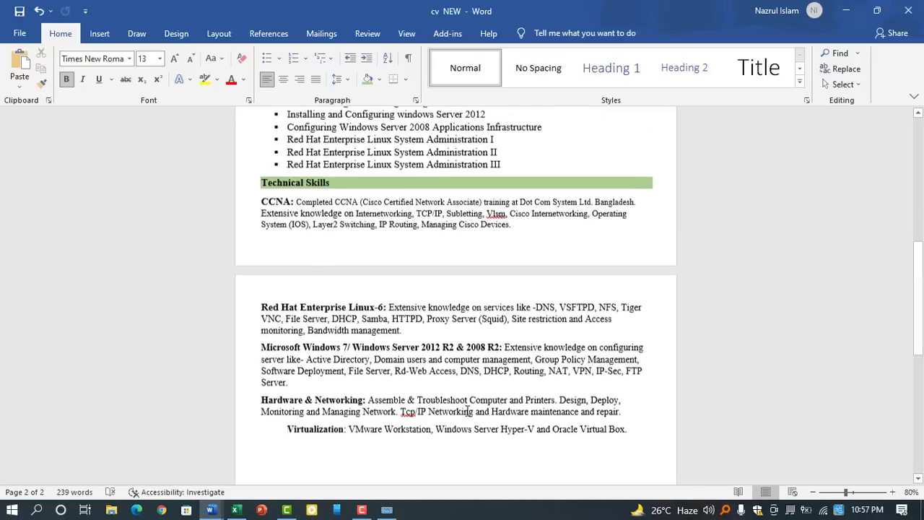
{"action": "scroll", "coordinate": [467, 411], "scroll_direction": "down", "scroll_amount": 2}
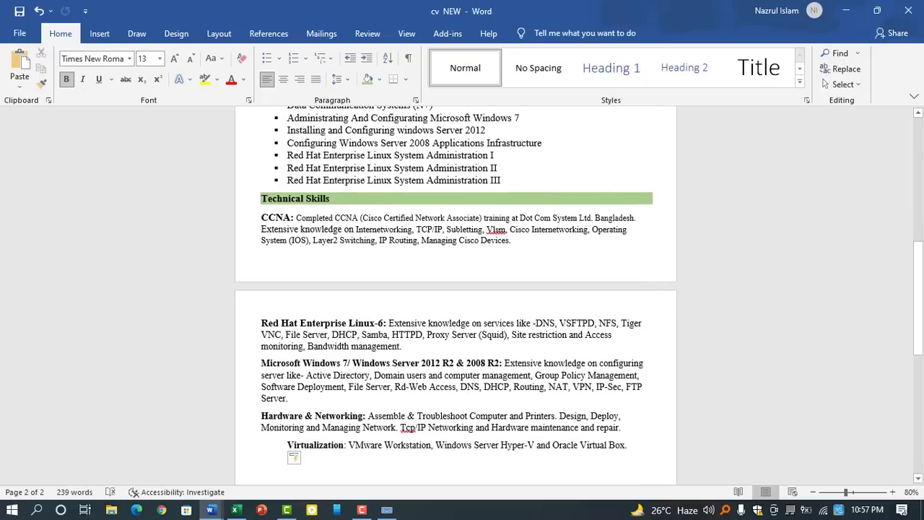
{"action": "scroll", "coordinate": [453, 426], "scroll_direction": "up", "scroll_amount": 3}
{"action": "scroll", "coordinate": [454, 426], "scroll_direction": "up", "scroll_amount": 4}
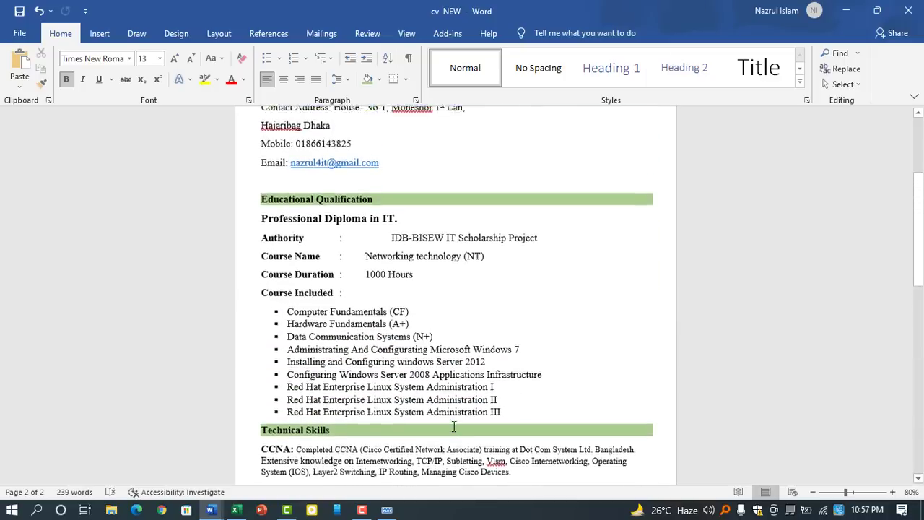
{"action": "scroll", "coordinate": [453, 426], "scroll_direction": "up", "scroll_amount": 4}
{"action": "scroll", "coordinate": [454, 426], "scroll_direction": "up", "scroll_amount": 1}
{"action": "scroll", "coordinate": [453, 426], "scroll_direction": "down", "scroll_amount": 4}
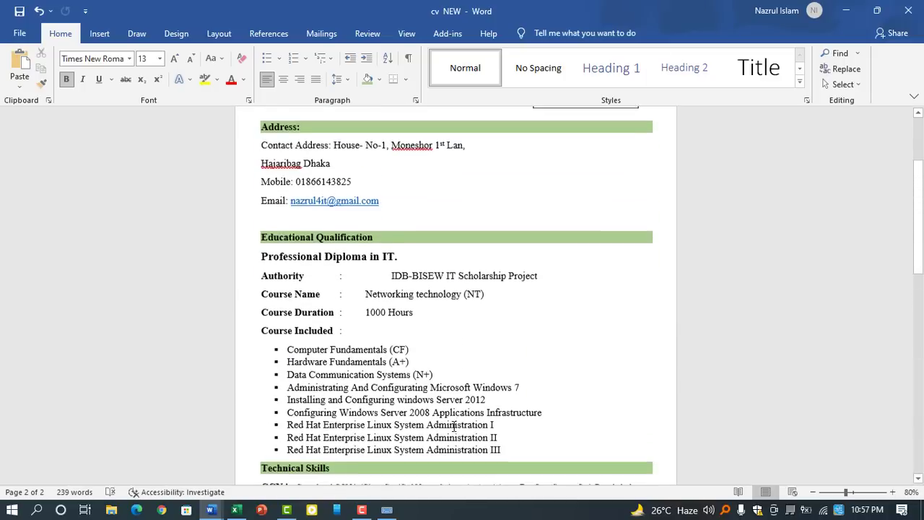
{"action": "scroll", "coordinate": [453, 426], "scroll_direction": "down", "scroll_amount": 3}
{"action": "scroll", "coordinate": [454, 426], "scroll_direction": "down", "scroll_amount": 4}
{"action": "scroll", "coordinate": [433, 453], "scroll_direction": "down", "scroll_amount": 3}
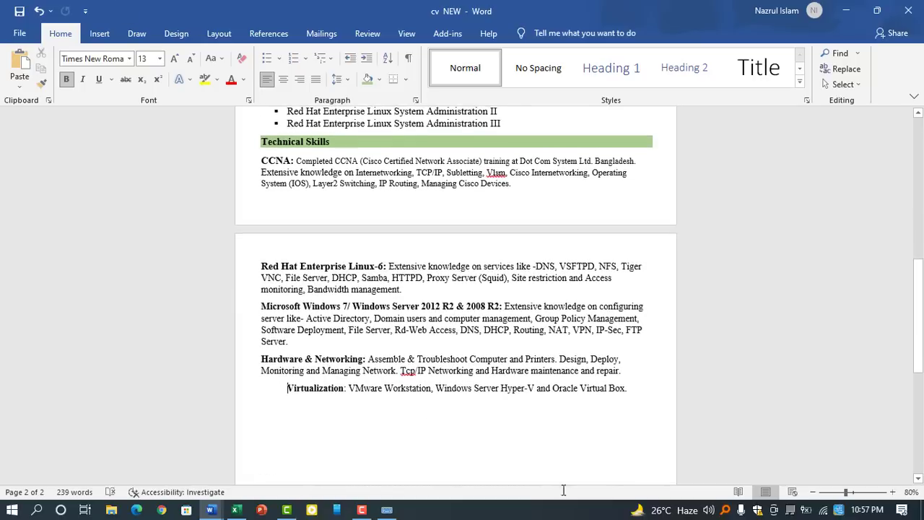
{"action": "left_click", "coordinate": [19, 34]}
{"action": "left_click", "coordinate": [42, 189]}
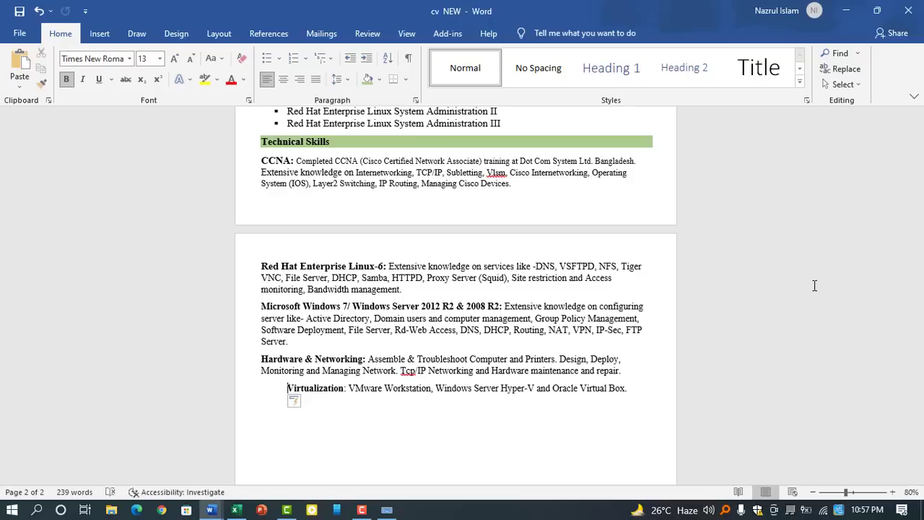
{"action": "left_click", "coordinate": [462, 455]}
{"action": "scroll", "coordinate": [462, 433], "scroll_direction": "up", "scroll_amount": 2}
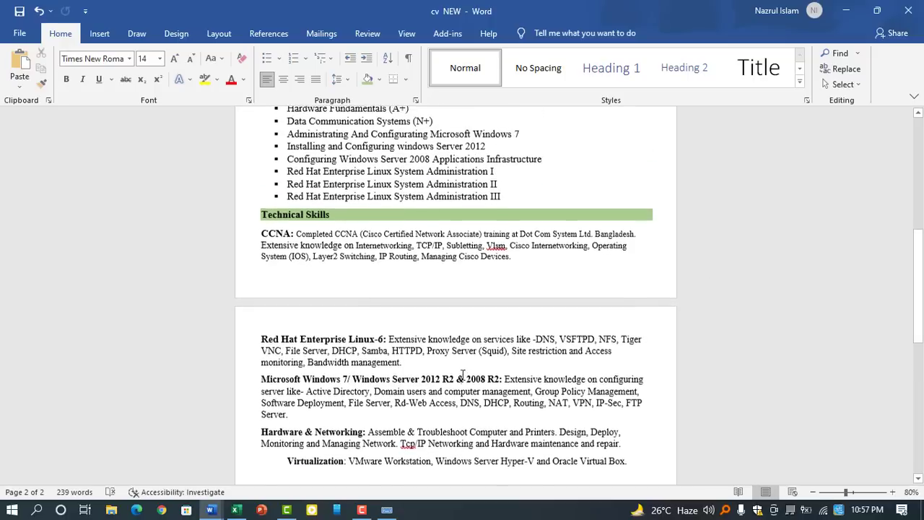
{"action": "scroll", "coordinate": [462, 397], "scroll_direction": "up", "scroll_amount": 3}
{"action": "scroll", "coordinate": [462, 374], "scroll_direction": "up", "scroll_amount": 2}
{"action": "scroll", "coordinate": [463, 374], "scroll_direction": "up", "scroll_amount": 2}
{"action": "scroll", "coordinate": [463, 374], "scroll_direction": "up", "scroll_amount": 2}
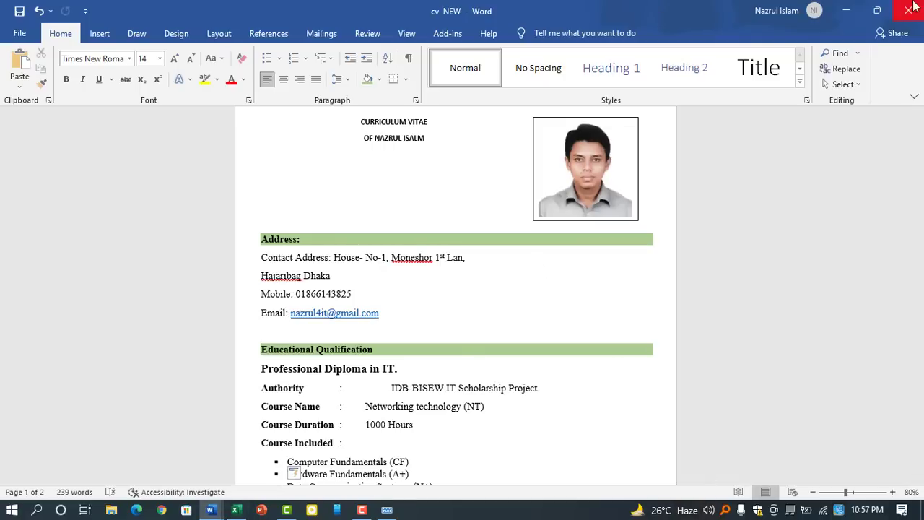
Bring the old Nazrul CV forward and scroll through its certification section.
{"action": "left_click", "coordinate": [882, 11]}
{"action": "left_click", "coordinate": [567, 175]}
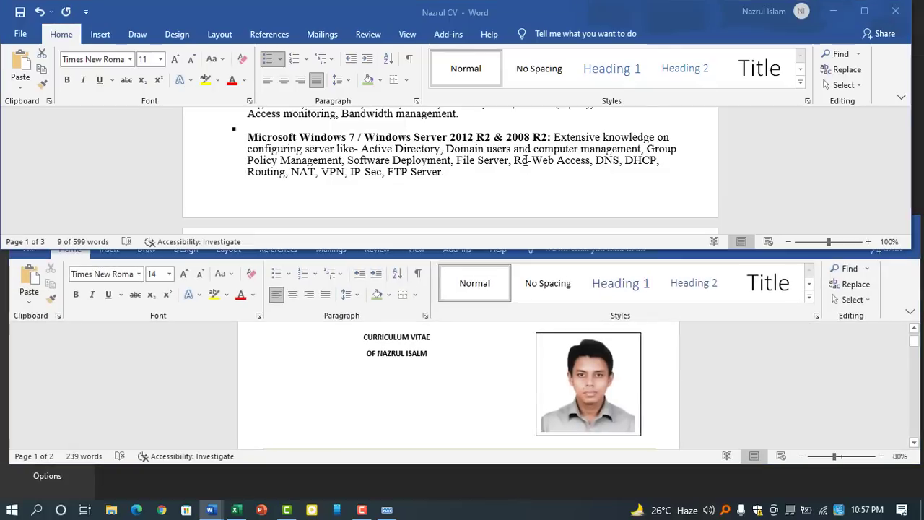
{"action": "scroll", "coordinate": [526, 167], "scroll_direction": "down", "scroll_amount": 3}
{"action": "scroll", "coordinate": [526, 167], "scroll_direction": "down", "scroll_amount": 2}
{"action": "scroll", "coordinate": [498, 168], "scroll_direction": "down", "scroll_amount": 1}
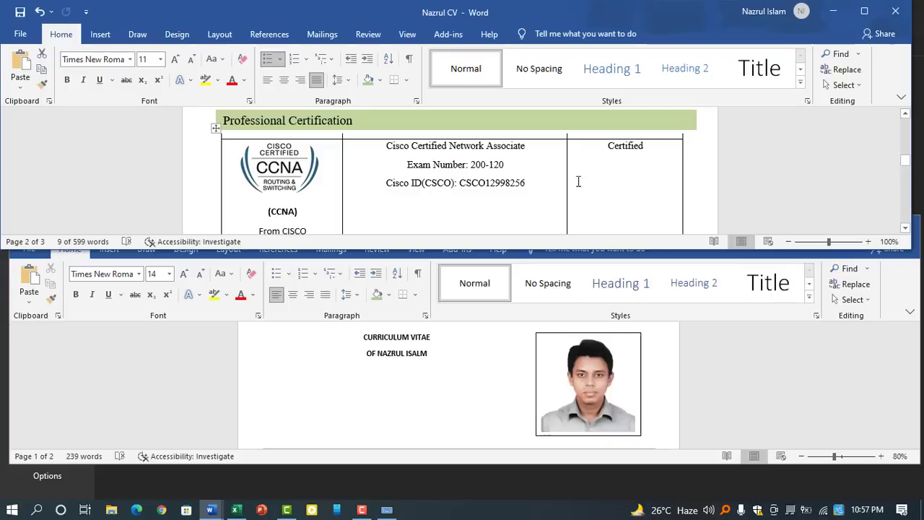
{"action": "scroll", "coordinate": [389, 154], "scroll_direction": "up", "scroll_amount": 1}
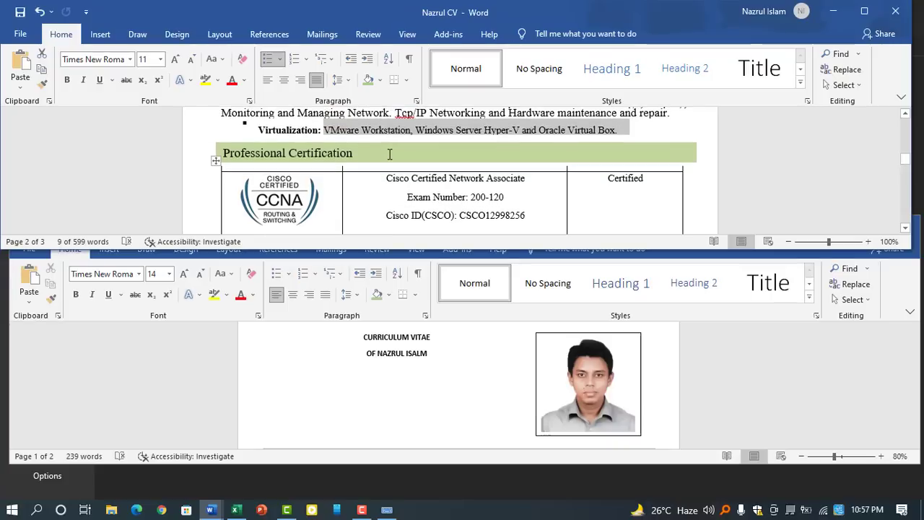
{"action": "scroll", "coordinate": [478, 177], "scroll_direction": "down", "scroll_amount": 3}
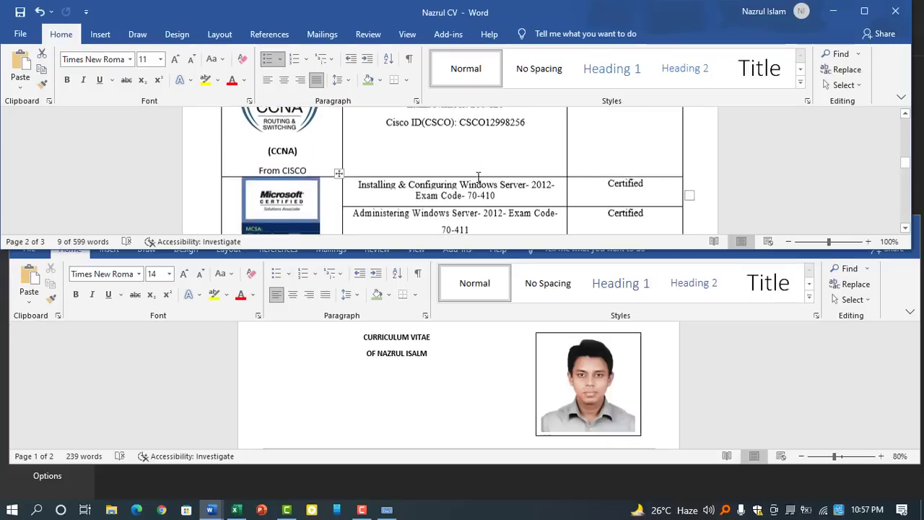
{"action": "scroll", "coordinate": [478, 178], "scroll_direction": "down", "scroll_amount": 2}
{"action": "scroll", "coordinate": [478, 177], "scroll_direction": "down", "scroll_amount": 1}
{"action": "scroll", "coordinate": [478, 177], "scroll_direction": "up", "scroll_amount": 1}
{"action": "scroll", "coordinate": [477, 177], "scroll_direction": "up", "scroll_amount": 2}
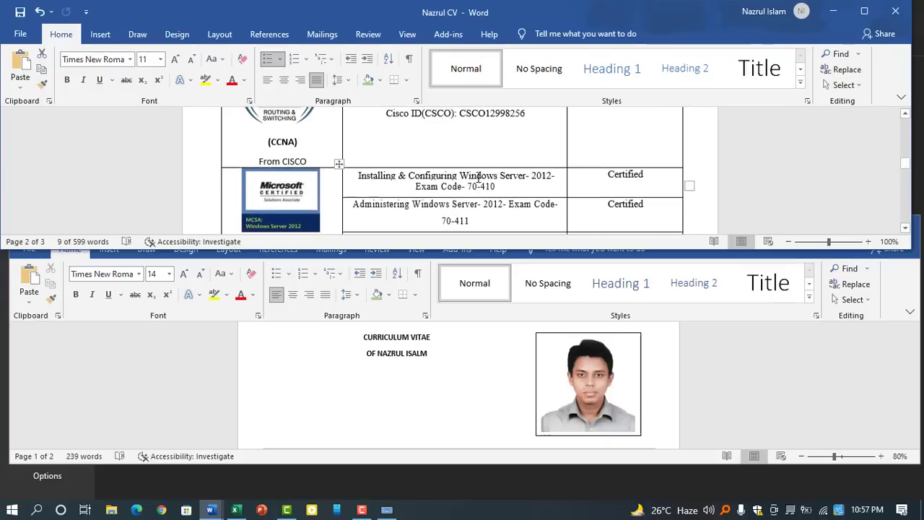
{"action": "scroll", "coordinate": [478, 177], "scroll_direction": "up", "scroll_amount": 1}
{"action": "scroll", "coordinate": [478, 177], "scroll_direction": "up", "scroll_amount": 1}
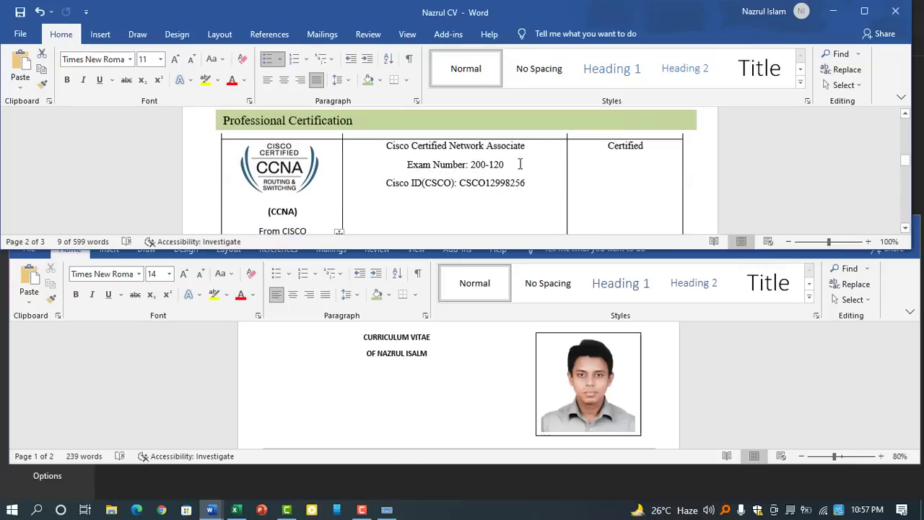
{"action": "scroll", "coordinate": [672, 149], "scroll_direction": "up", "scroll_amount": 1}
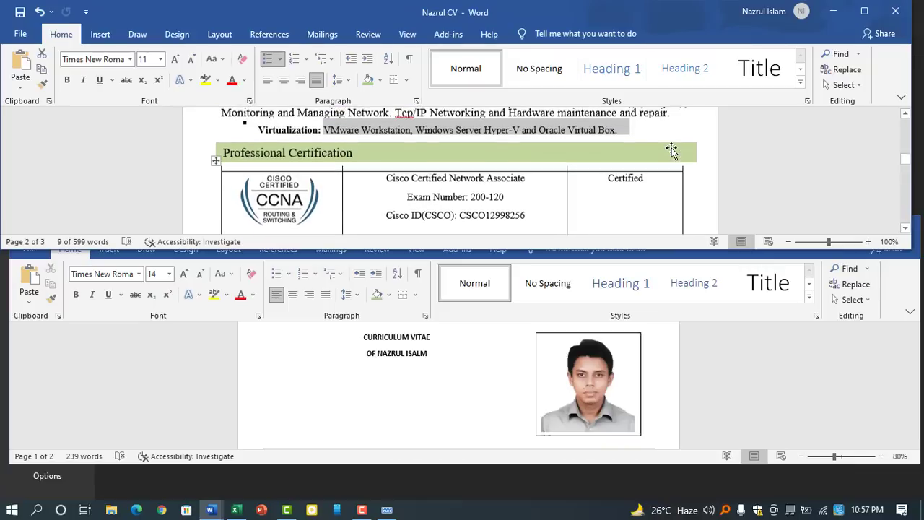
Add a 'Professional Certification:' line with an empty line below Virtualization in cv NEW.
{"action": "left_click", "coordinate": [446, 353]}
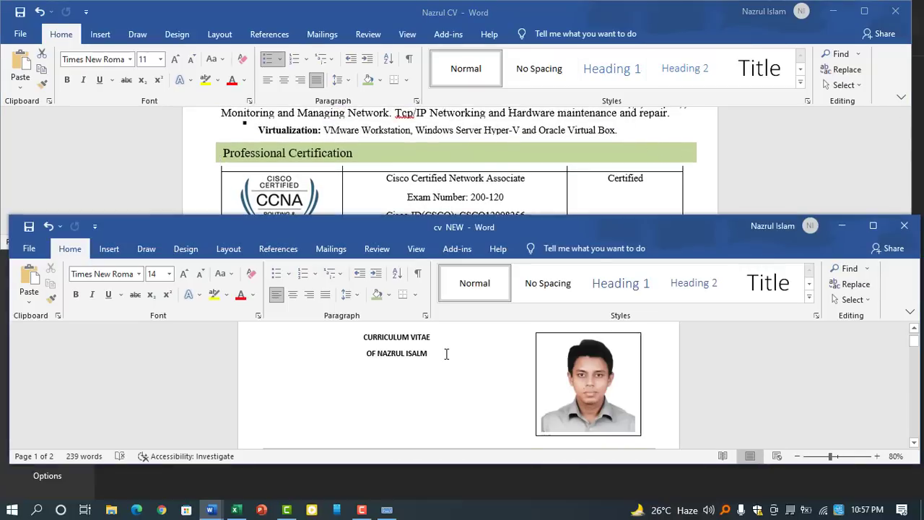
{"action": "scroll", "coordinate": [446, 353], "scroll_direction": "down", "scroll_amount": 5}
{"action": "scroll", "coordinate": [443, 346], "scroll_direction": "down", "scroll_amount": 5}
{"action": "scroll", "coordinate": [444, 347], "scroll_direction": "down", "scroll_amount": 5}
{"action": "scroll", "coordinate": [458, 331], "scroll_direction": "down", "scroll_amount": 3}
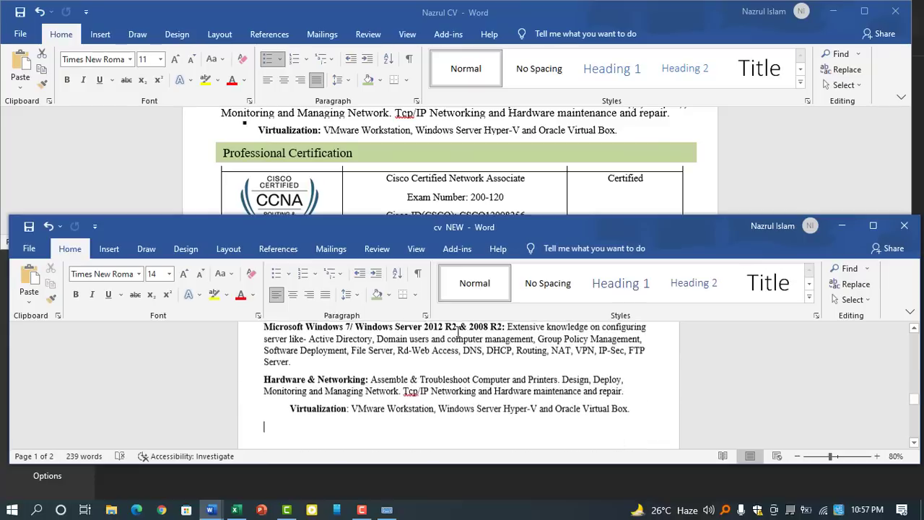
{"action": "key", "text": "ctrl+v"}
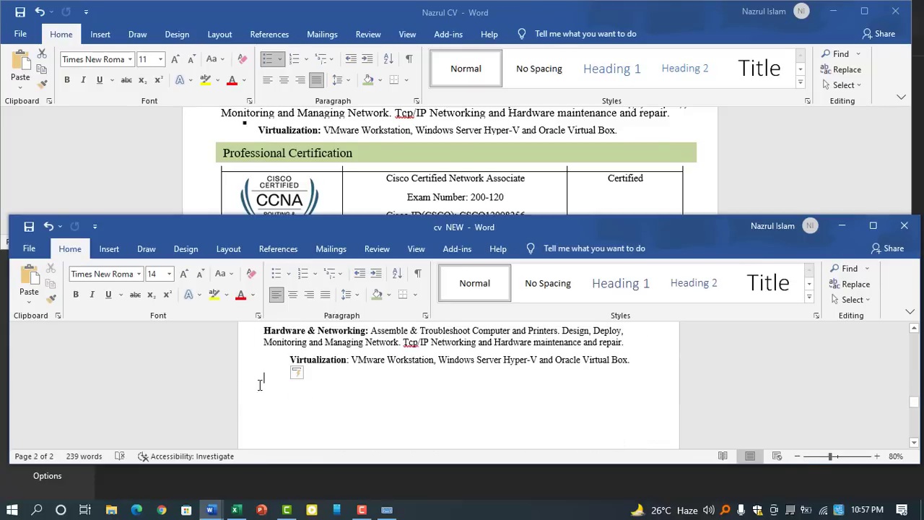
{"action": "type", "text": "Pr"}
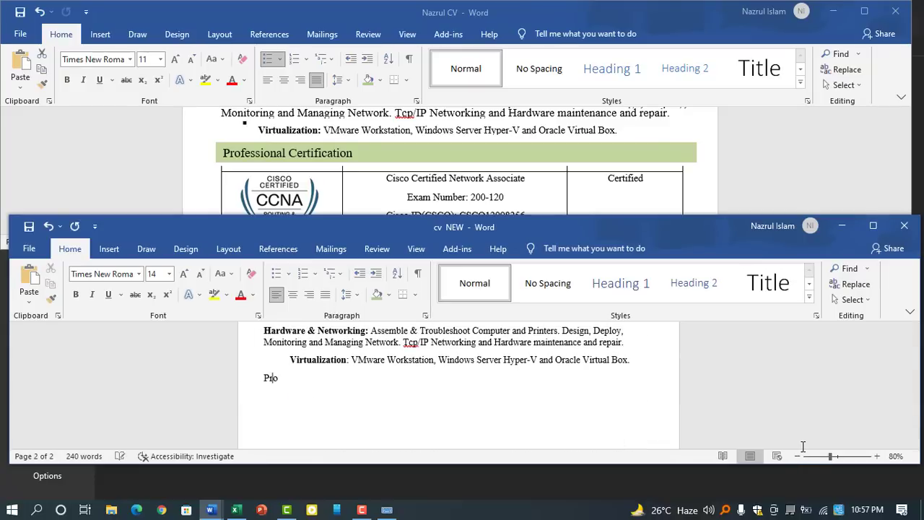
{"action": "type", "text": "o"}
{"action": "type", "text": "l Certi"}
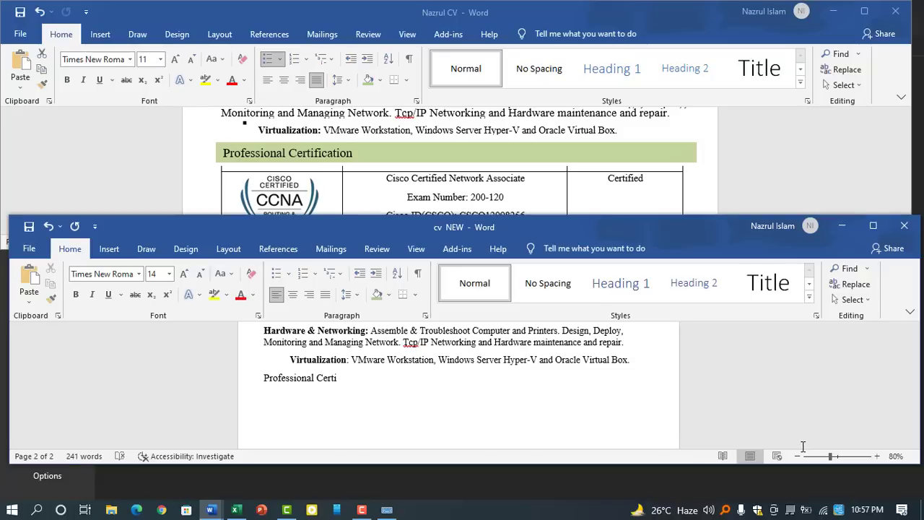
{"action": "type", "text": "on:"}
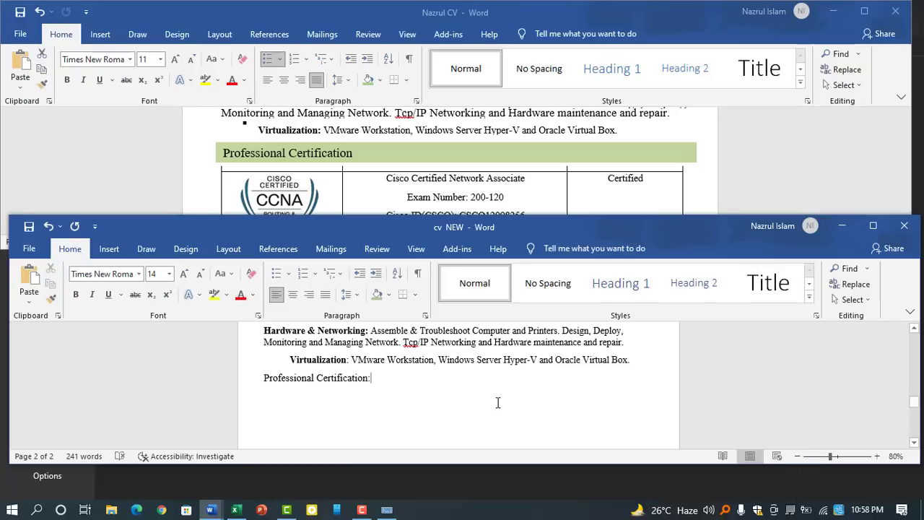
{"action": "key", "text": "Return"}
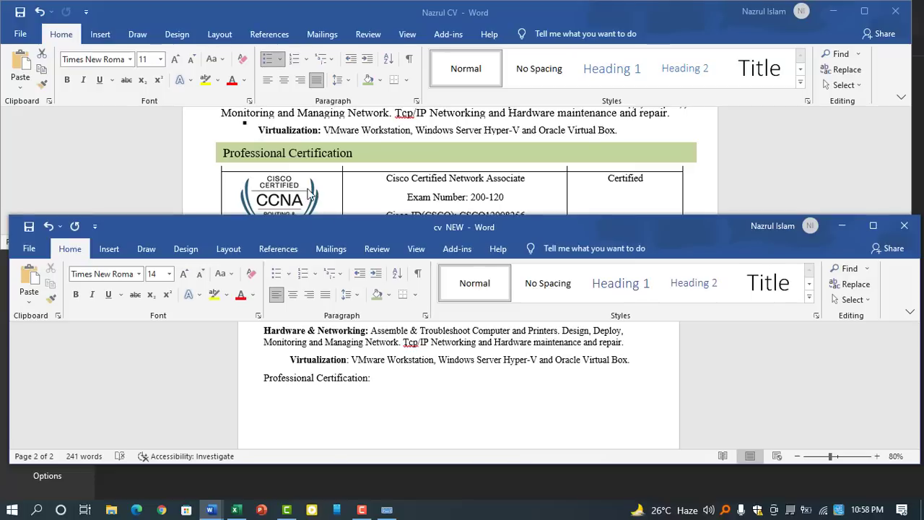
{"action": "left_click", "coordinate": [511, 180]}
Maximize the old Nazrul CV to review its certification table, then restore it and return to cv NEW.
{"action": "scroll", "coordinate": [626, 193], "scroll_direction": "down", "scroll_amount": 2}
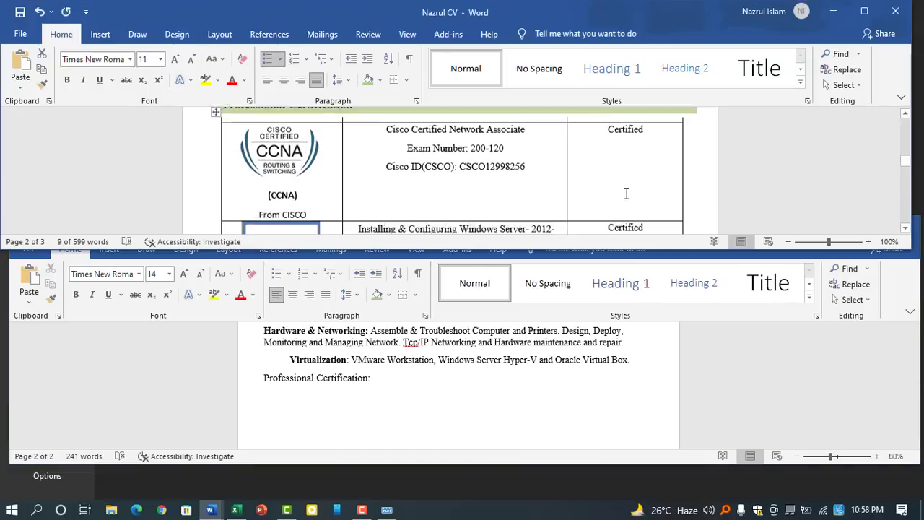
{"action": "scroll", "coordinate": [626, 194], "scroll_direction": "down", "scroll_amount": 3}
{"action": "scroll", "coordinate": [627, 194], "scroll_direction": "up", "scroll_amount": 2}
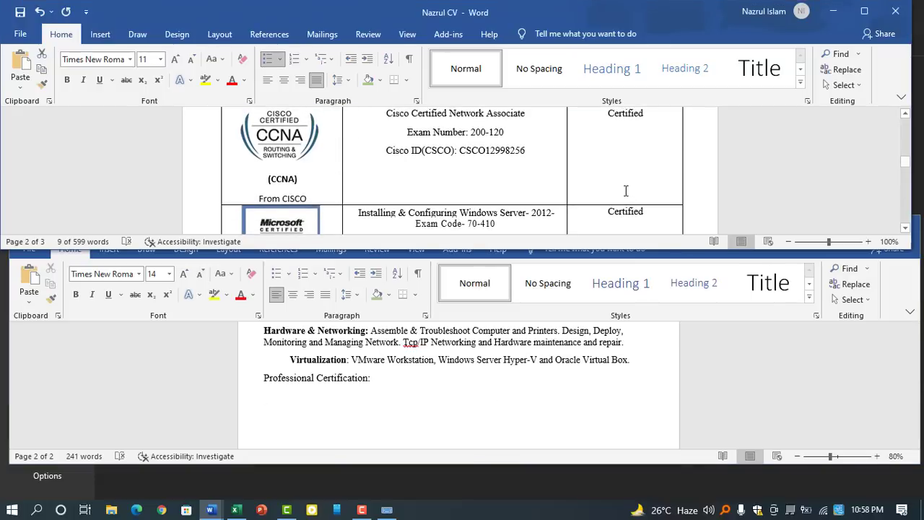
{"action": "left_click", "coordinate": [857, 13]}
{"action": "scroll", "coordinate": [582, 149], "scroll_direction": "up", "scroll_amount": 3}
{"action": "scroll", "coordinate": [527, 176], "scroll_direction": "up", "scroll_amount": 1}
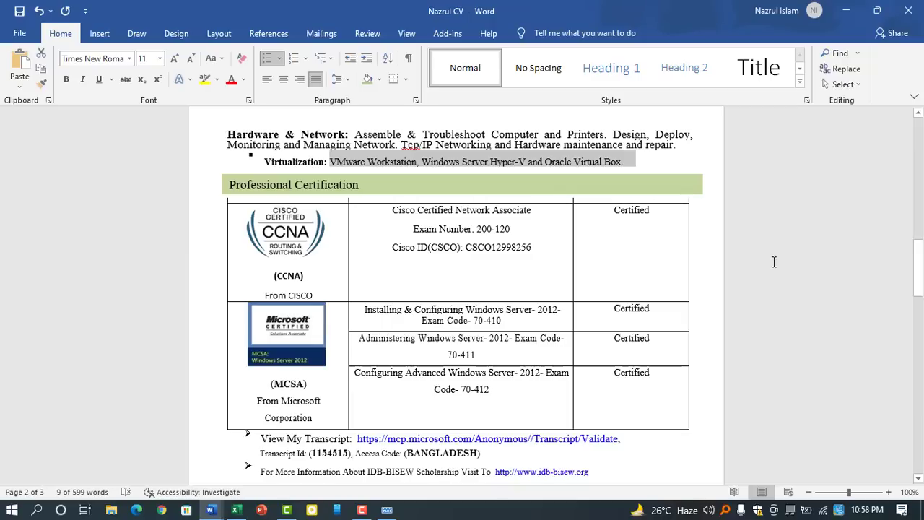
{"action": "left_click", "coordinate": [877, 11]}
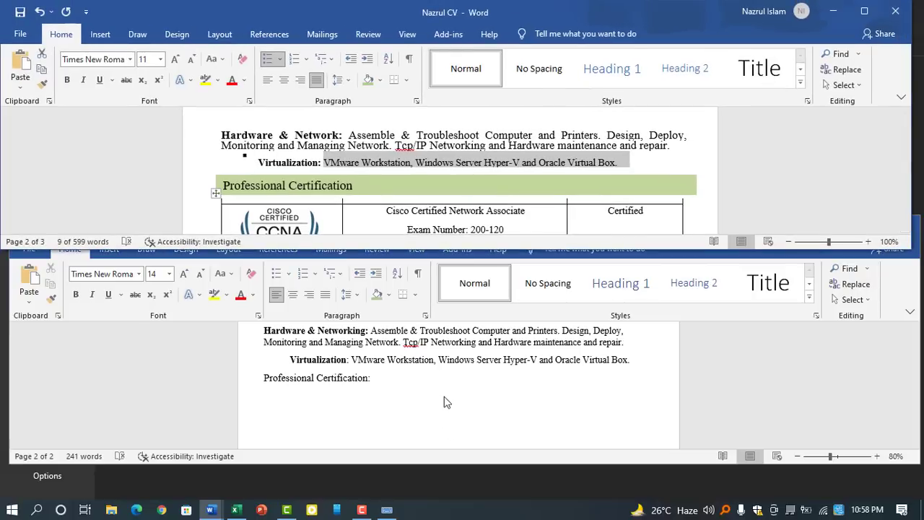
{"action": "left_click", "coordinate": [416, 390]}
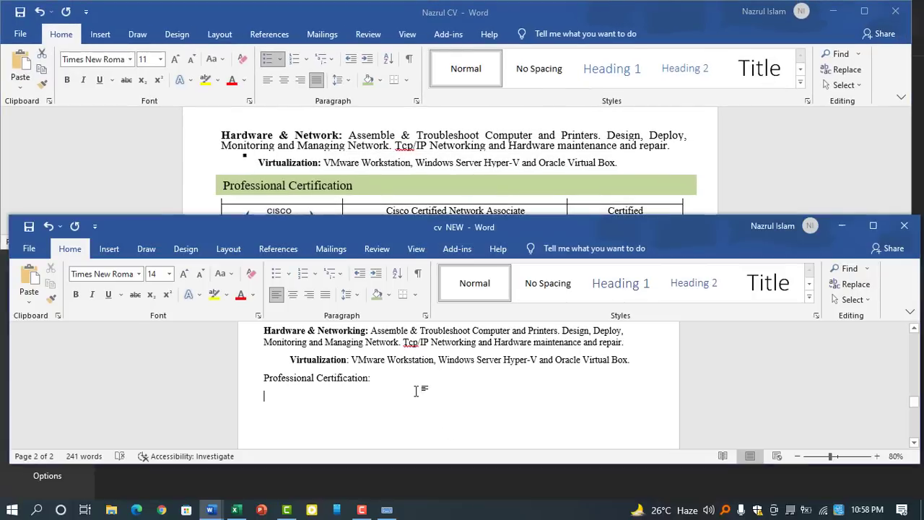
Insert a 3-column, 4-row table below Professional Certification: and make its rows taller.
{"action": "left_click", "coordinate": [873, 225]}
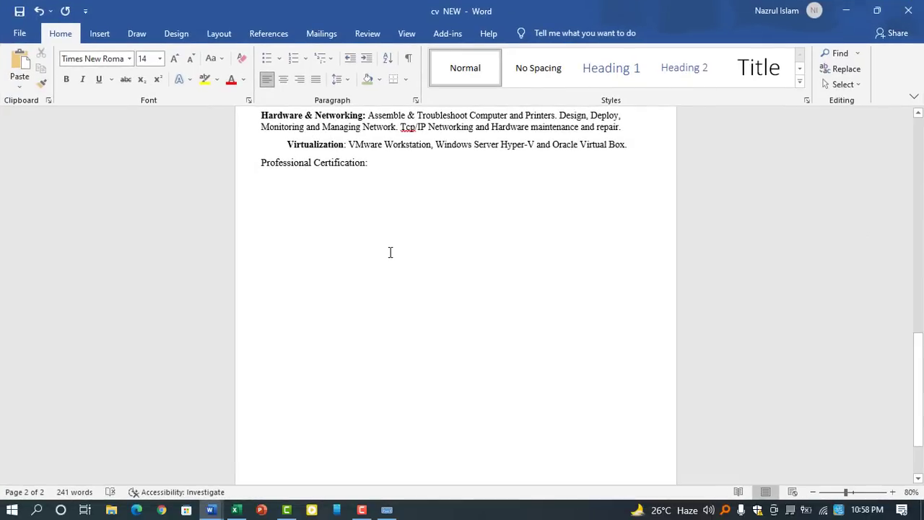
{"action": "left_click", "coordinate": [100, 33]}
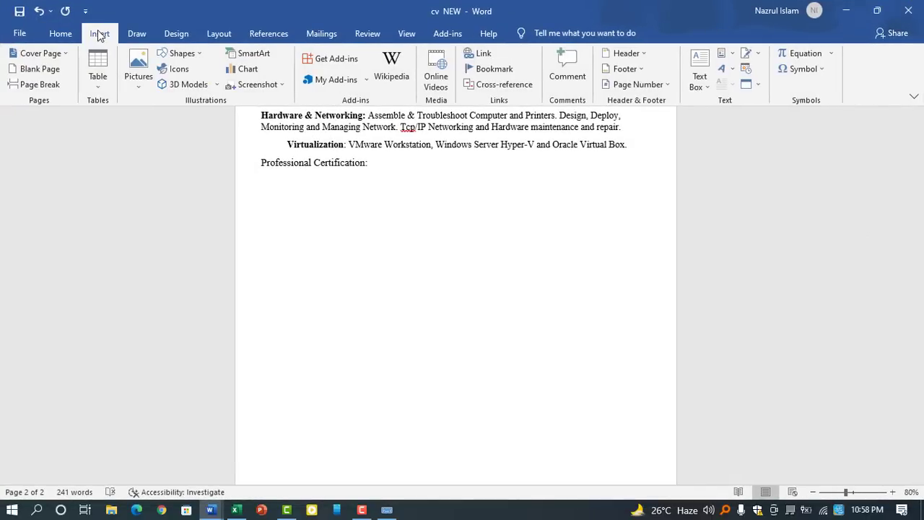
{"action": "left_click", "coordinate": [101, 91]}
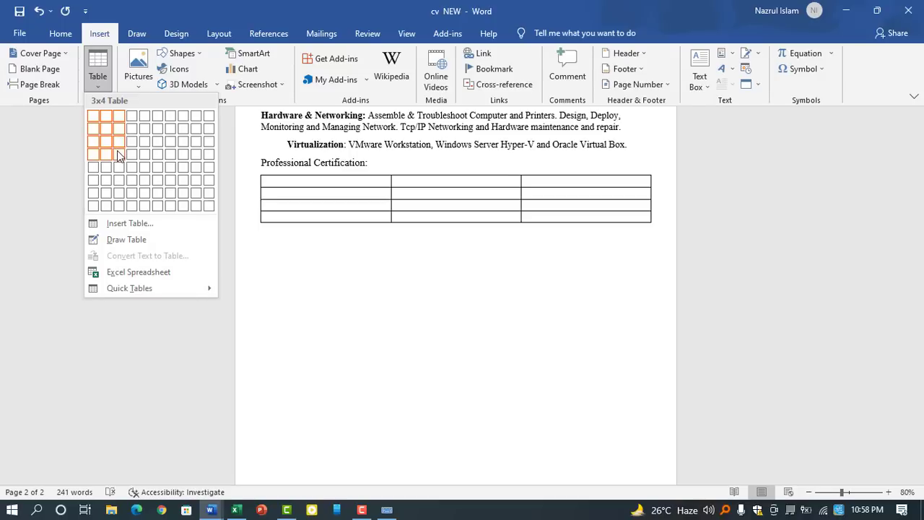
{"action": "left_click", "coordinate": [119, 155]}
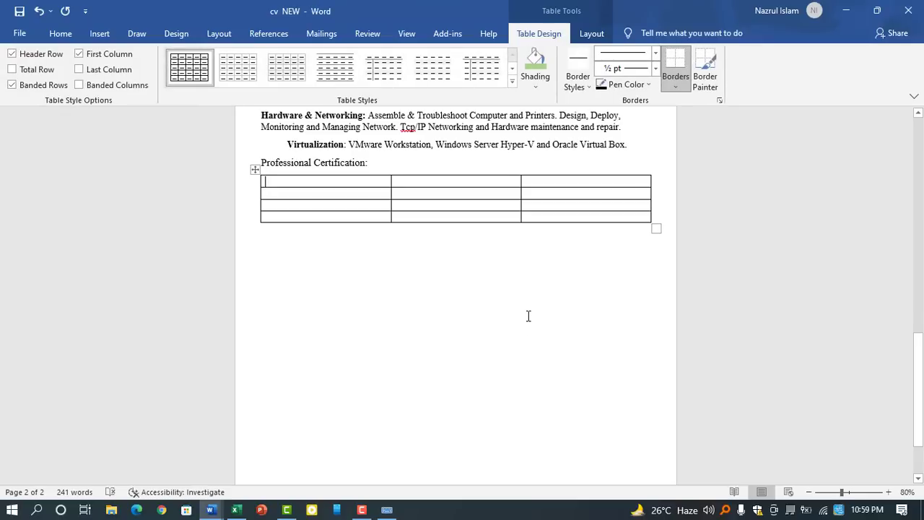
{"action": "left_click_drag", "start_coordinate": [656, 229], "coordinate": [662, 360]}
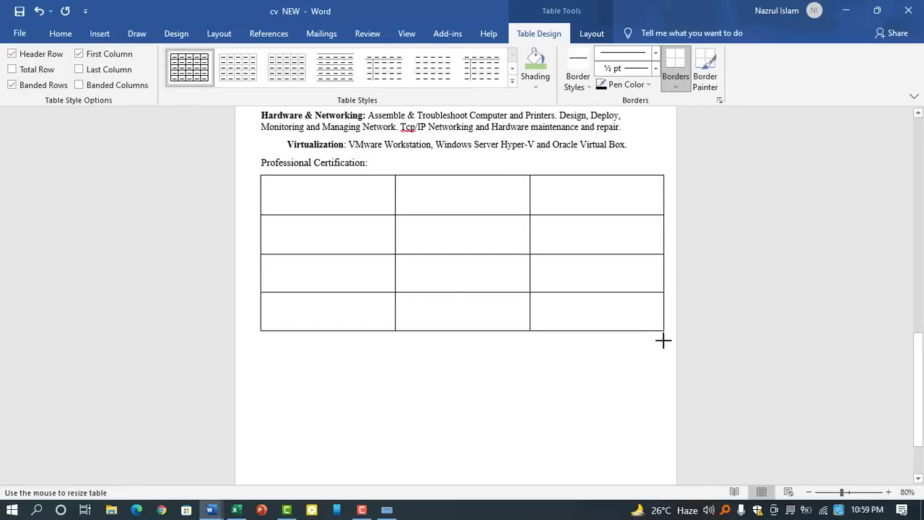
{"action": "left_click", "coordinate": [532, 385]}
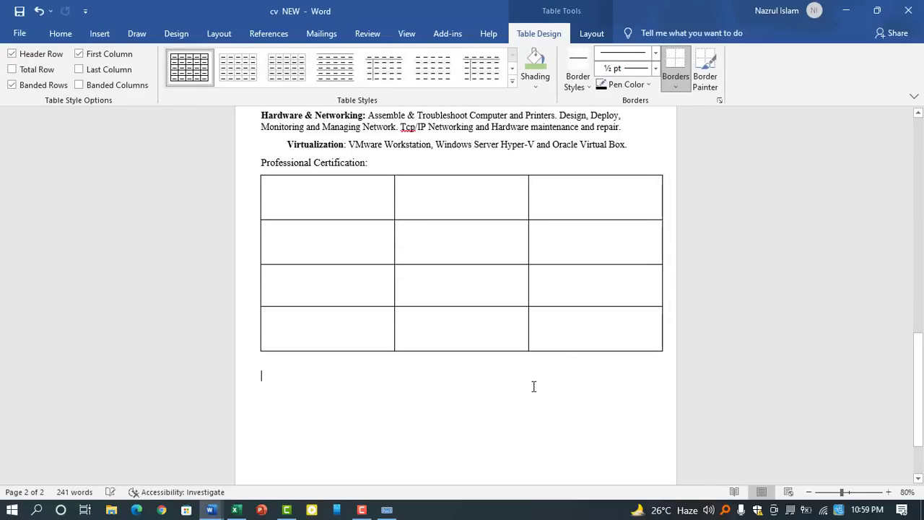
{"action": "left_click", "coordinate": [412, 224]}
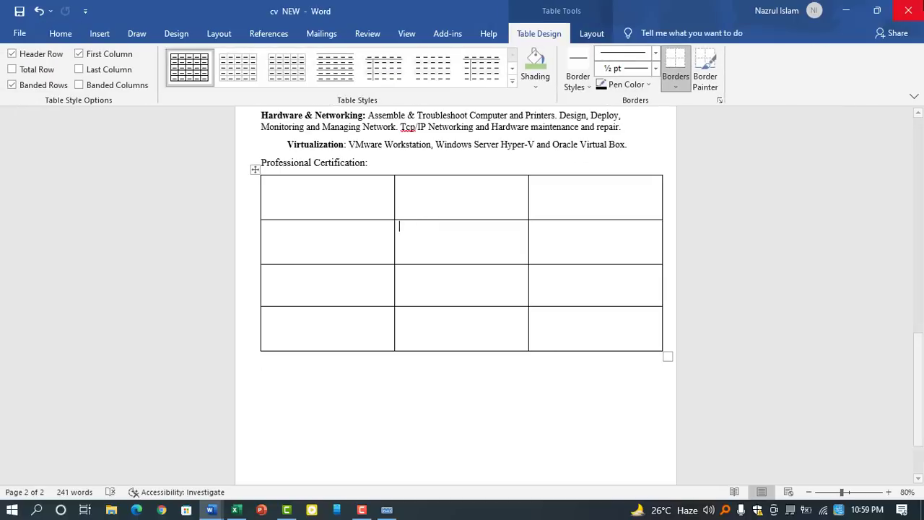
Copy the CCNA logo from the old Nazrul CV into the table's first cell.
{"action": "left_click", "coordinate": [875, 11]}
{"action": "scroll", "coordinate": [469, 156], "scroll_direction": "down", "scroll_amount": 2}
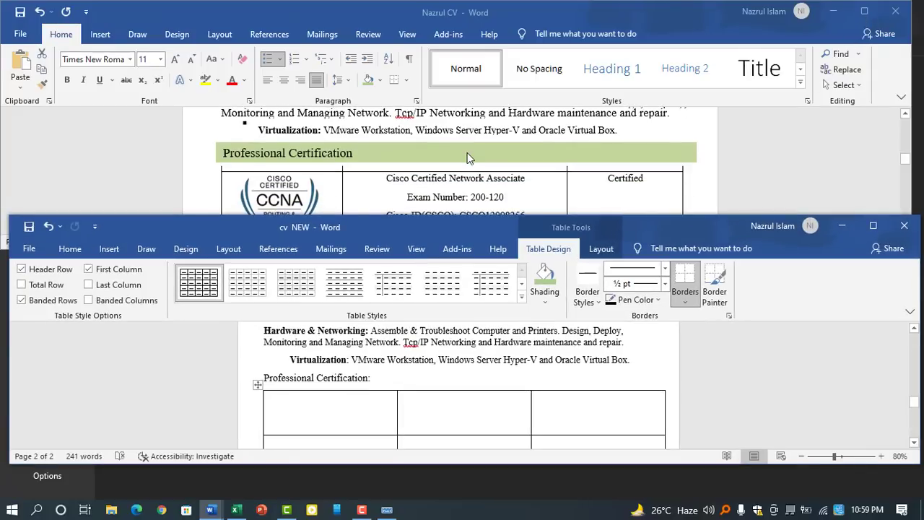
{"action": "scroll", "coordinate": [467, 157], "scroll_direction": "down", "scroll_amount": 1}
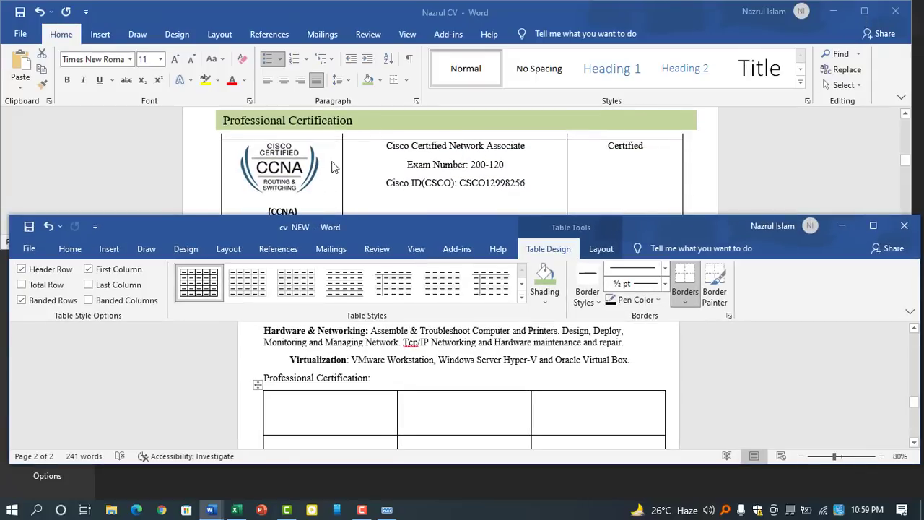
{"action": "left_click", "coordinate": [432, 168]}
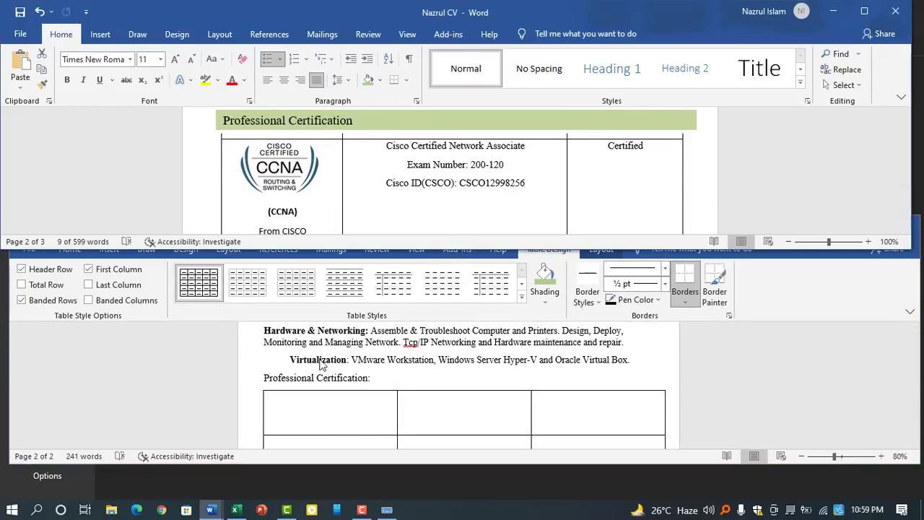
{"action": "left_click", "coordinate": [342, 418]}
{"action": "left_click", "coordinate": [303, 188]}
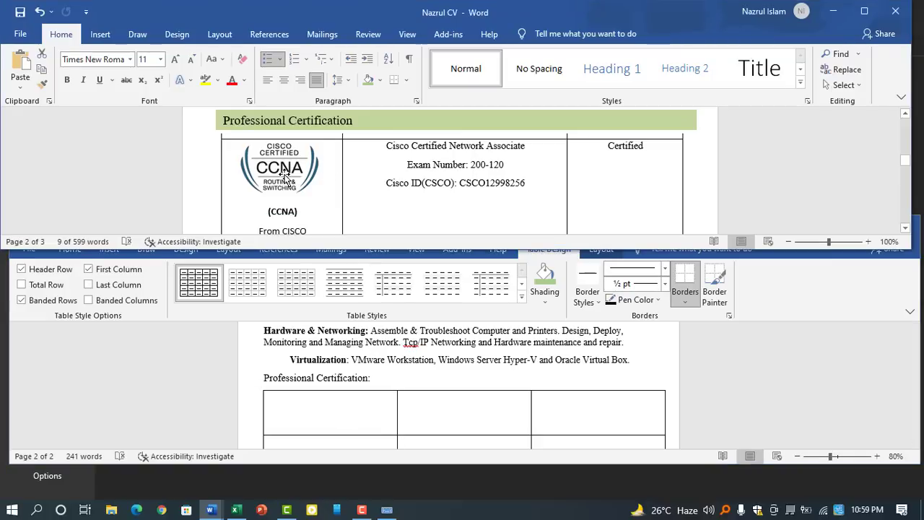
{"action": "left_click", "coordinate": [287, 175]}
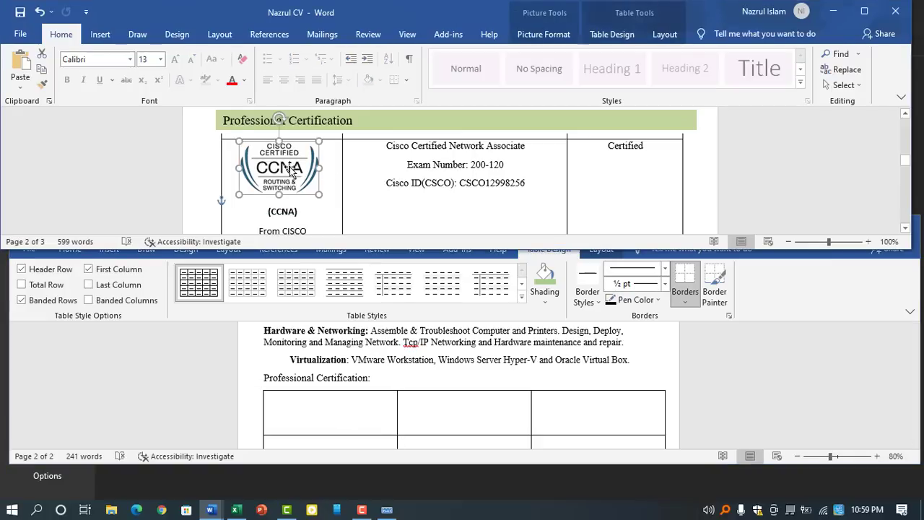
{"action": "right_click", "coordinate": [291, 170]}
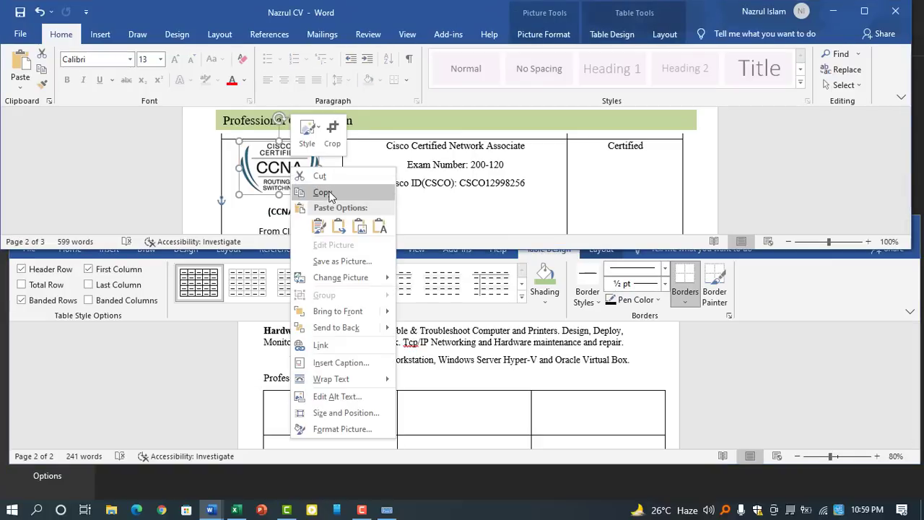
{"action": "left_click", "coordinate": [325, 192]}
{"action": "left_click", "coordinate": [317, 408]}
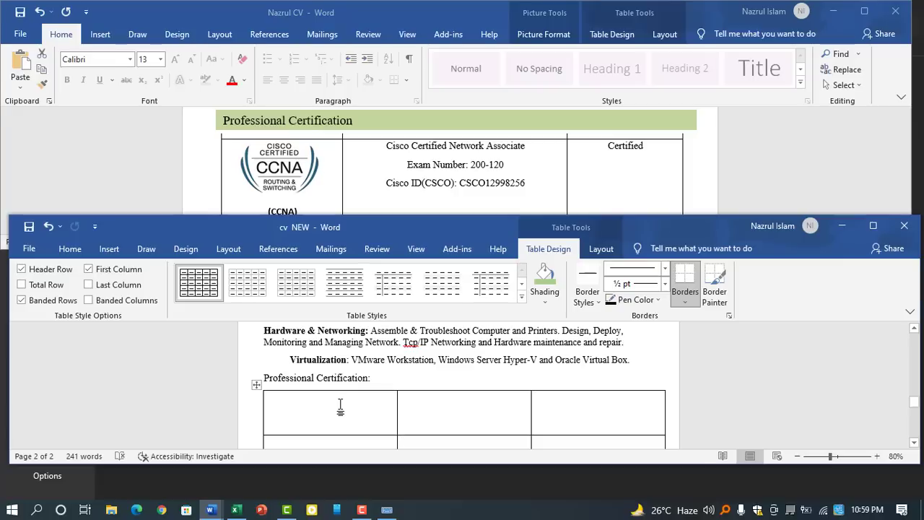
{"action": "right_click", "coordinate": [340, 407]}
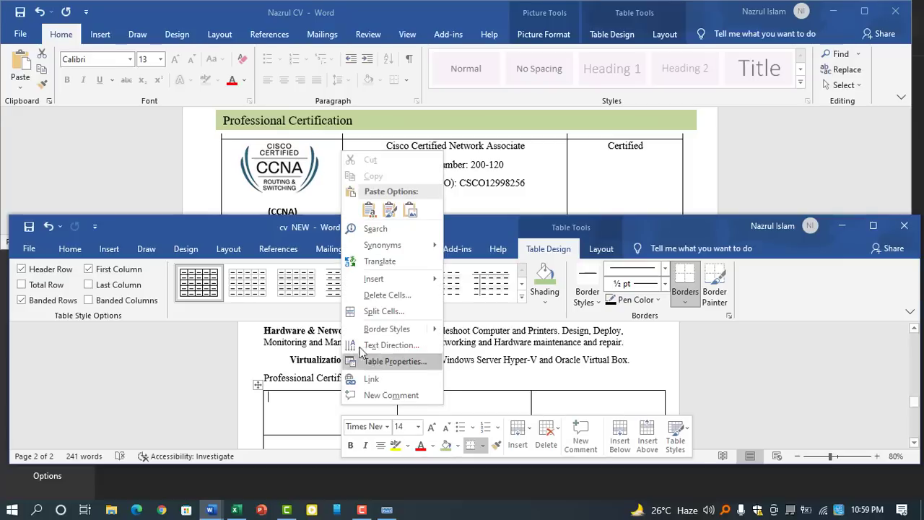
{"action": "left_click", "coordinate": [368, 209]}
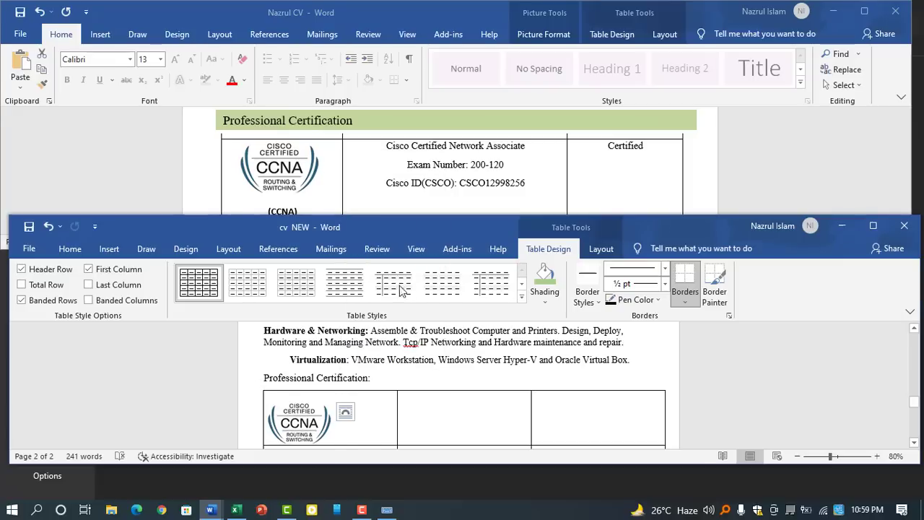
Re-paste the CCNA logo in place and type the label 'CCNA' beneath it.
{"action": "left_click", "coordinate": [289, 189]}
{"action": "scroll", "coordinate": [288, 189], "scroll_direction": "down", "scroll_amount": 2}
{"action": "scroll", "coordinate": [289, 189], "scroll_direction": "down", "scroll_amount": 2}
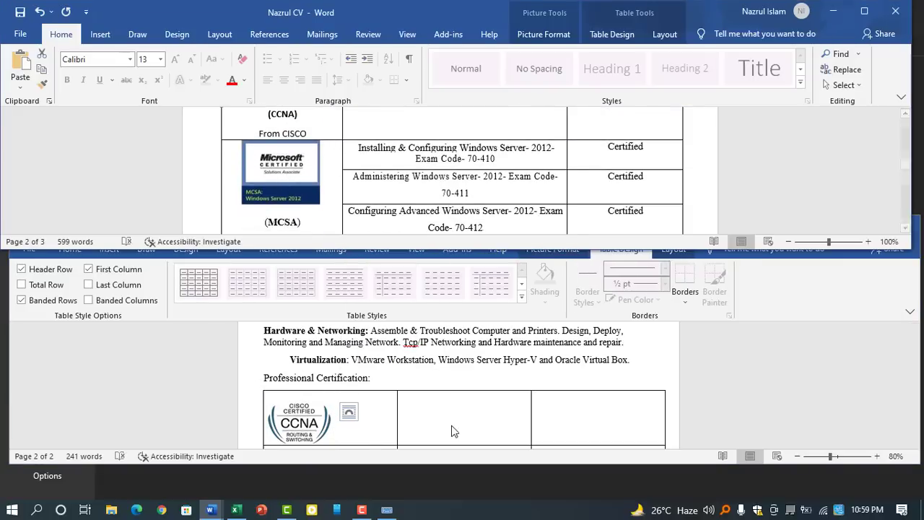
{"action": "scroll", "coordinate": [289, 181], "scroll_direction": "up", "scroll_amount": 2}
{"action": "scroll", "coordinate": [288, 181], "scroll_direction": "up", "scroll_amount": 1}
{"action": "left_click", "coordinate": [299, 422]}
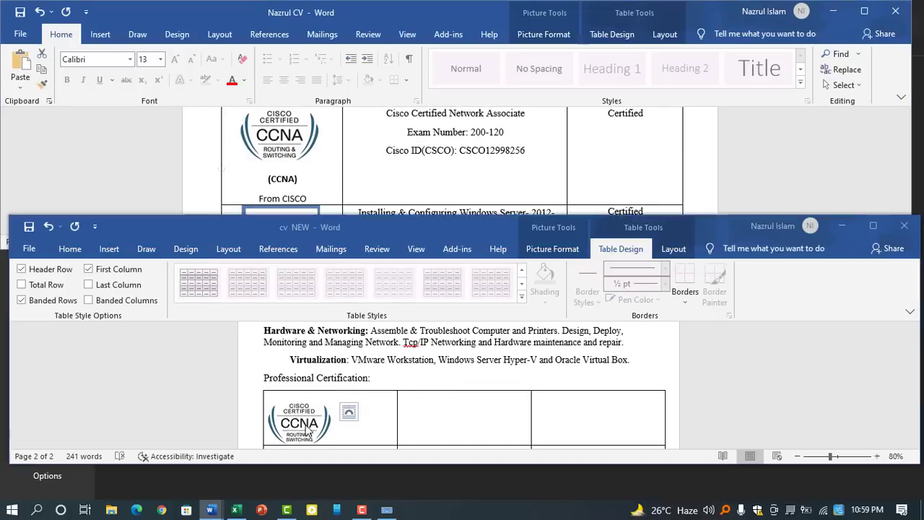
{"action": "scroll", "coordinate": [368, 397], "scroll_direction": "down", "scroll_amount": 1}
{"action": "scroll", "coordinate": [368, 397], "scroll_direction": "down", "scroll_amount": 1}
{"action": "key", "text": "ctrl+v"}
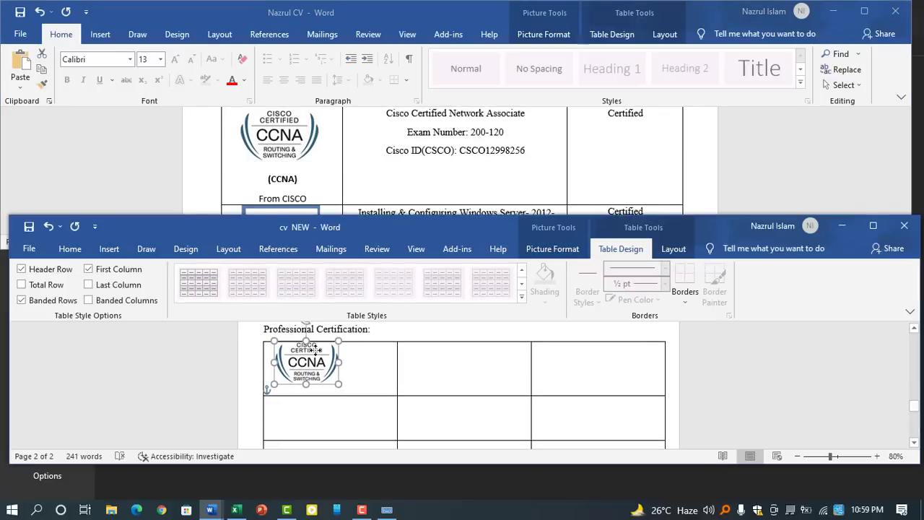
{"action": "left_click", "coordinate": [359, 385]}
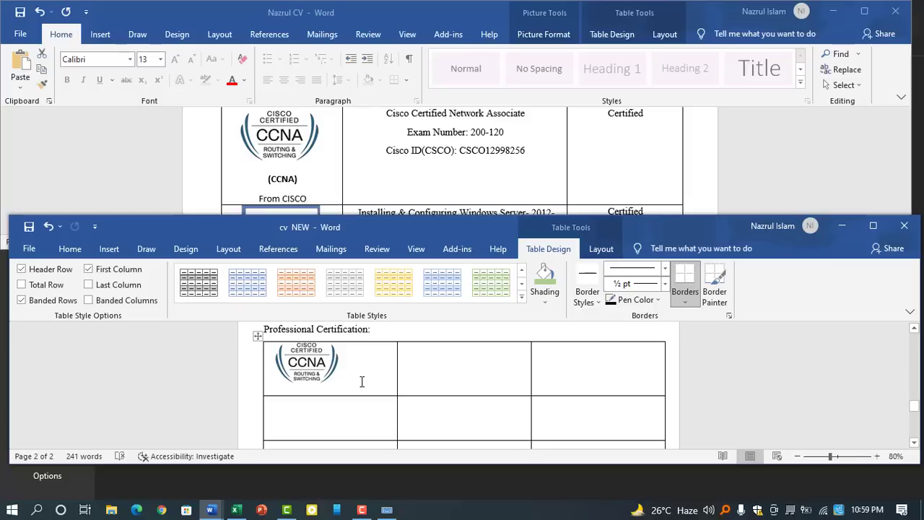
{"action": "type", "text": "CCNA"}
Copy the Cisco Certified Network Associate details with Exam Number 200-120 into the middle cell.
{"action": "left_click_drag", "start_coordinate": [306, 393], "coordinate": [266, 391]}
{"action": "left_click", "coordinate": [102, 34]}
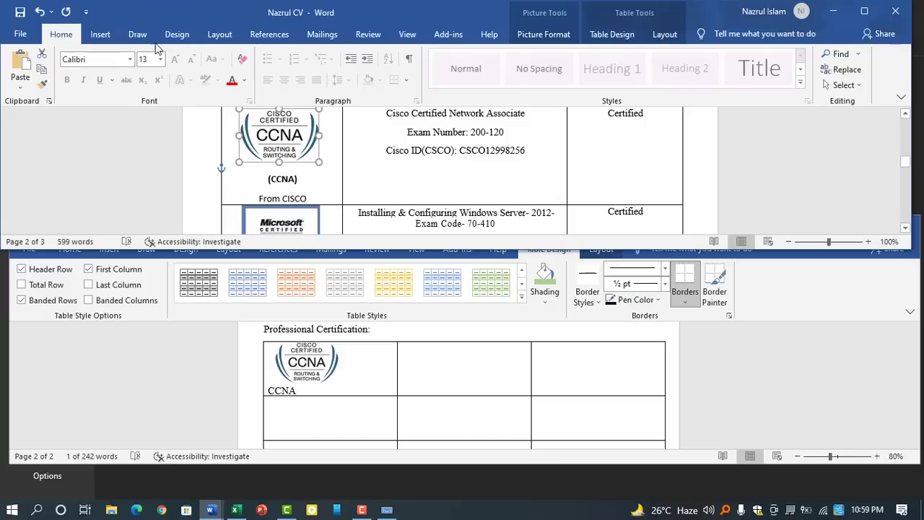
{"action": "left_click", "coordinate": [440, 344]}
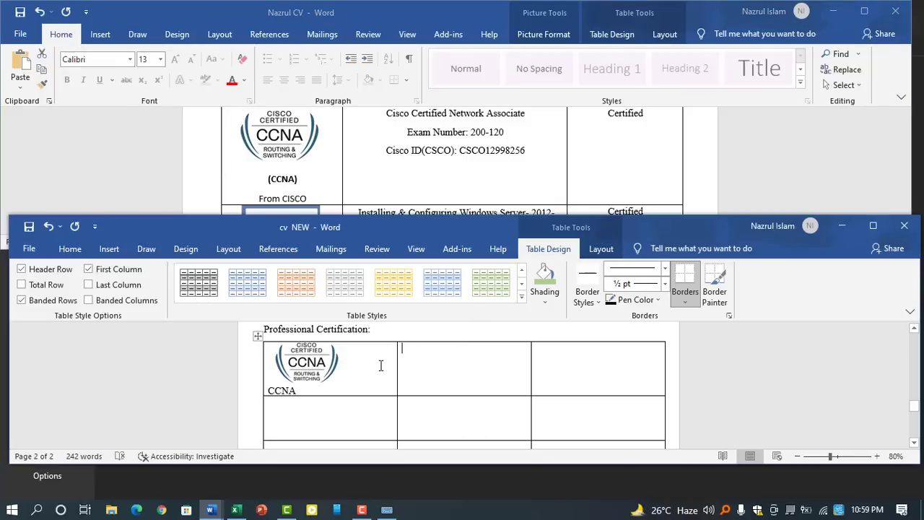
{"action": "left_click", "coordinate": [498, 249]}
{"action": "left_click", "coordinate": [453, 140]}
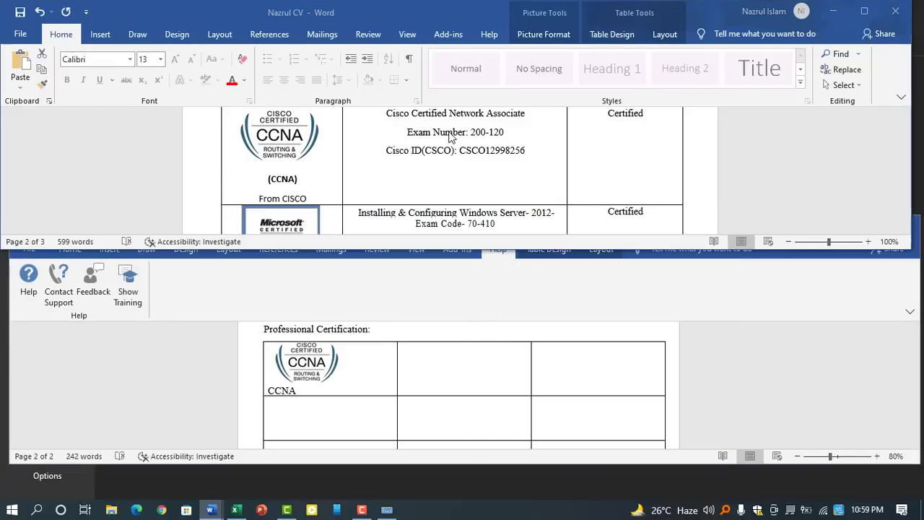
{"action": "scroll", "coordinate": [449, 132], "scroll_direction": "up", "scroll_amount": 2}
{"action": "left_click_drag", "start_coordinate": [534, 182], "coordinate": [386, 142]}
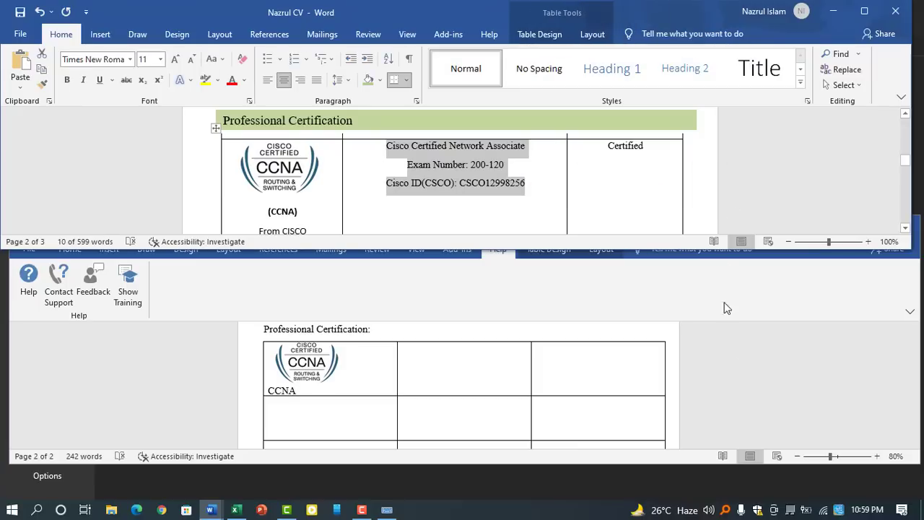
{"action": "key", "text": "ctrl+c"}
{"action": "left_click", "coordinate": [464, 371]}
{"action": "key", "text": "ctrl+v"}
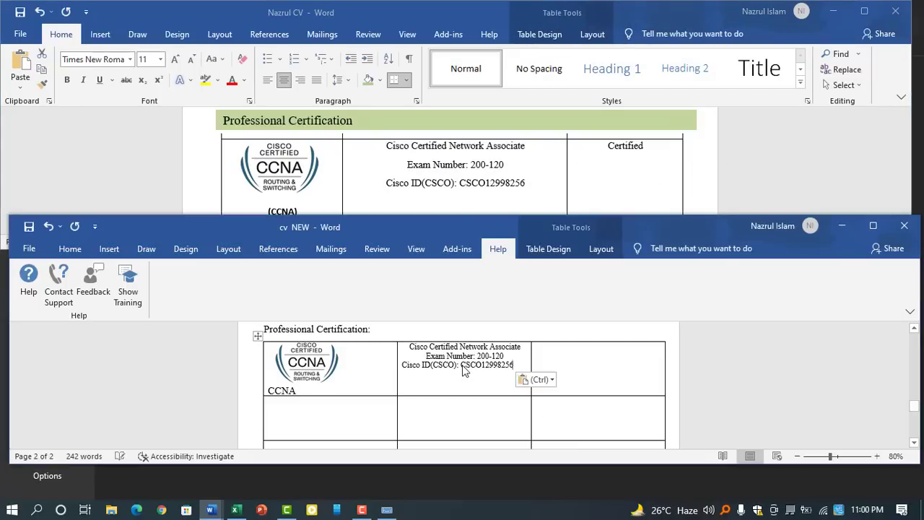
{"action": "left_click", "coordinate": [536, 400]}
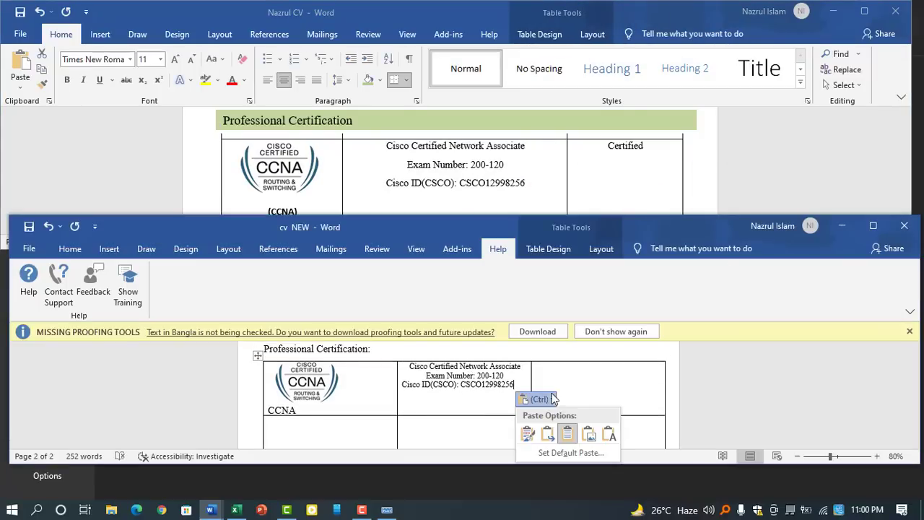
{"action": "left_click", "coordinate": [547, 434]}
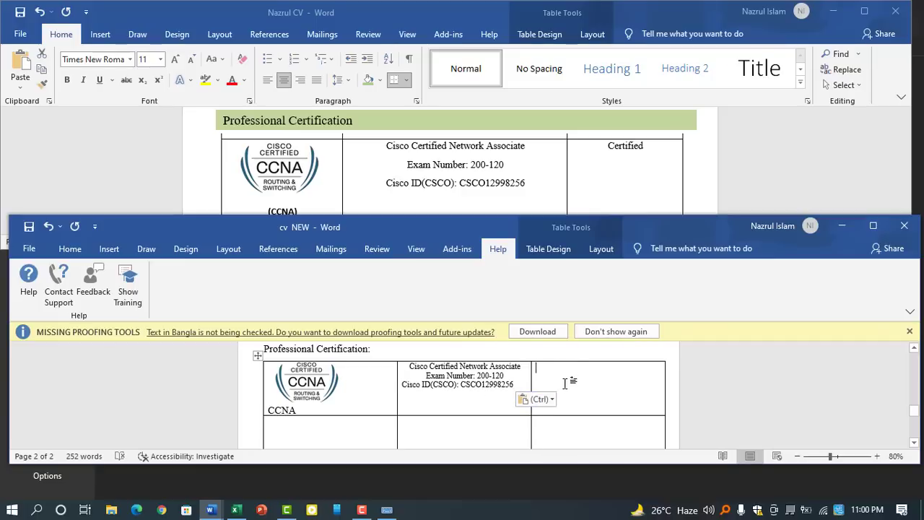
Put 'Certified' from the old CV into the CCNA row's third cell.
{"action": "left_click", "coordinate": [625, 169]}
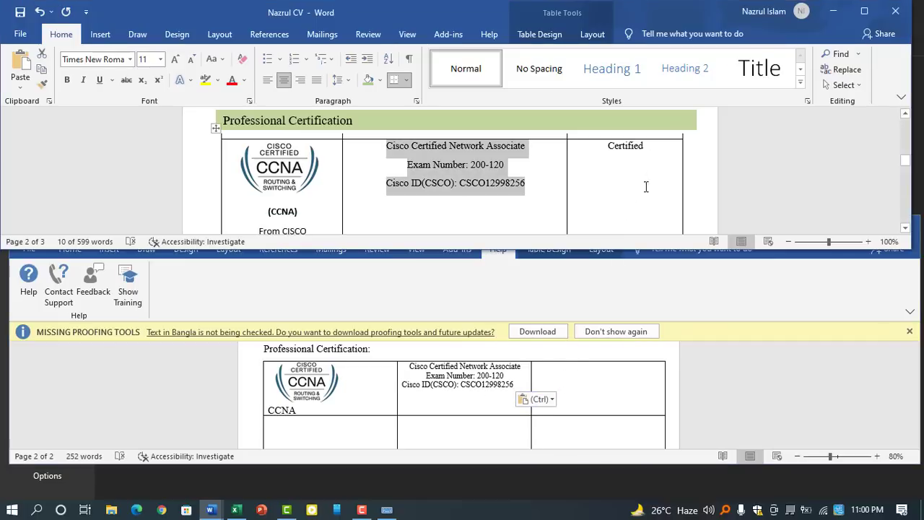
{"action": "left_click", "coordinate": [654, 163]}
{"action": "left_click_drag", "start_coordinate": [640, 156], "coordinate": [609, 151]}
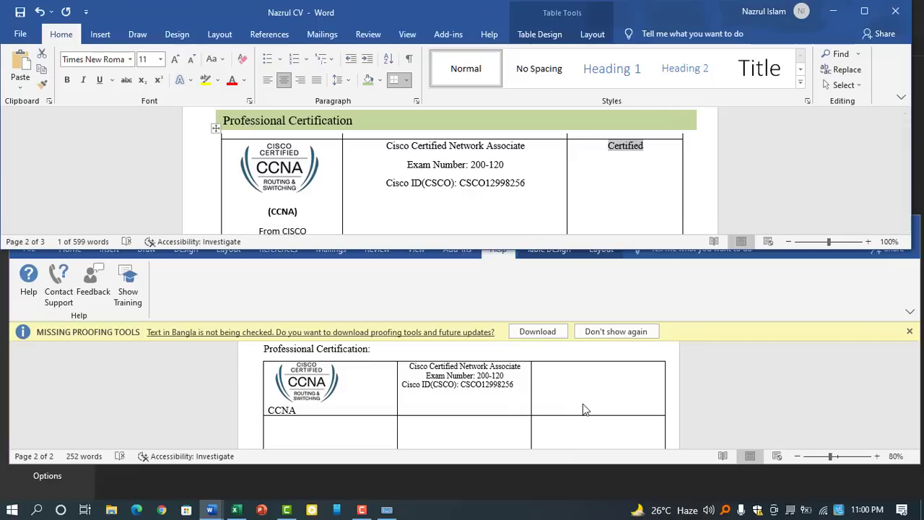
{"action": "left_click", "coordinate": [574, 376]}
{"action": "key", "text": "ctrl+v"}
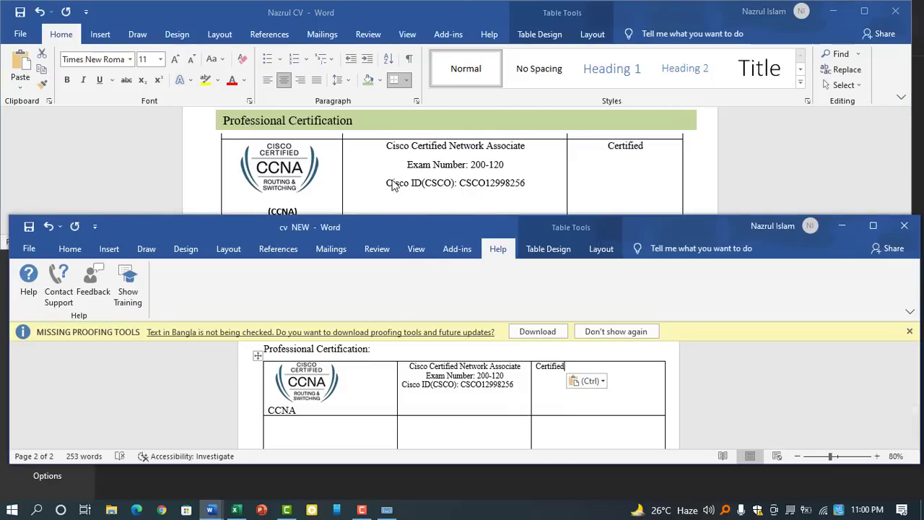
Move to the old CV's MCSA row and maximize that window.
{"action": "scroll", "coordinate": [392, 184], "scroll_direction": "down", "scroll_amount": 2}
{"action": "scroll", "coordinate": [394, 187], "scroll_direction": "down", "scroll_amount": 3}
{"action": "left_click", "coordinate": [285, 141]}
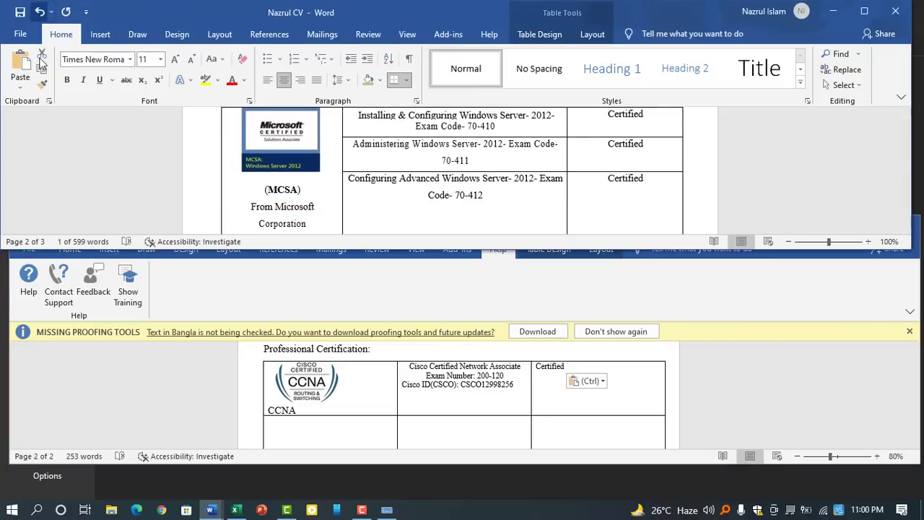
{"action": "left_click", "coordinate": [311, 146]}
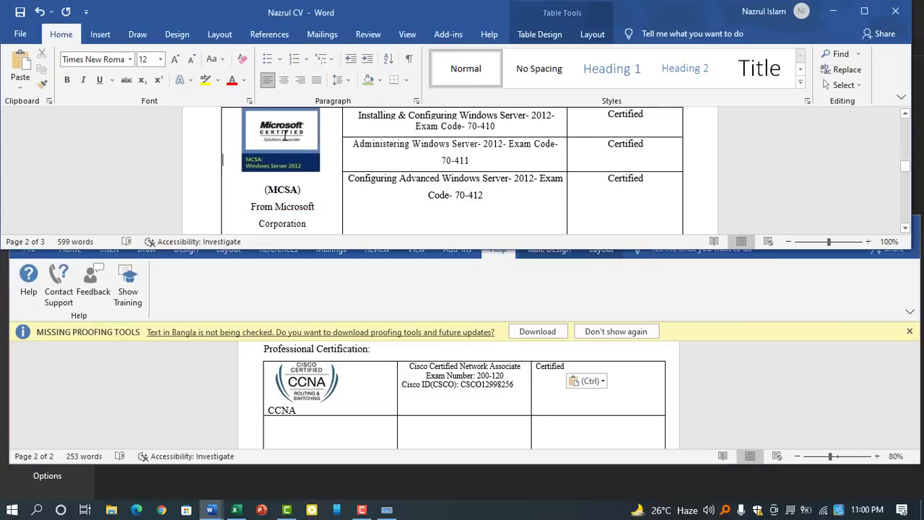
{"action": "left_click", "coordinate": [326, 177]}
{"action": "scroll", "coordinate": [479, 174], "scroll_direction": "up", "scroll_amount": 1}
{"action": "key", "text": "ctrl+shift+period"}
{"action": "key", "text": "ctrl+shift+period"}
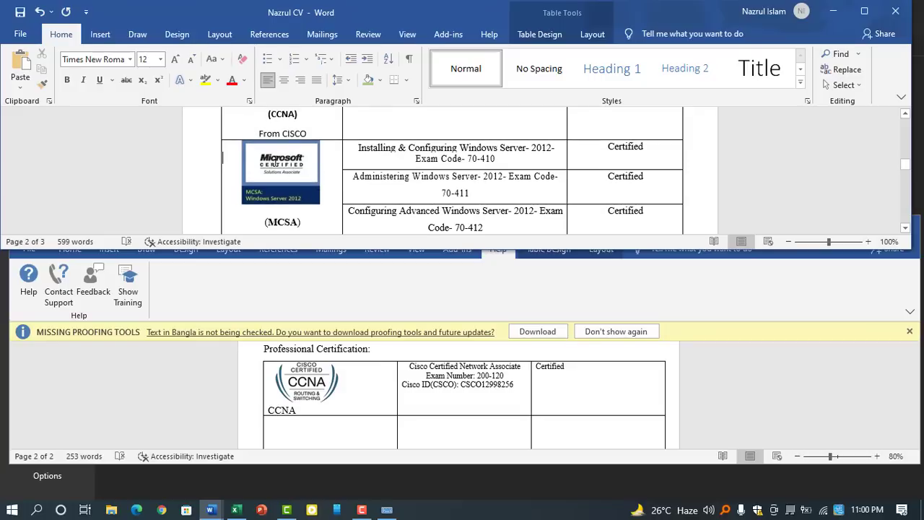
{"action": "left_click", "coordinate": [864, 11]}
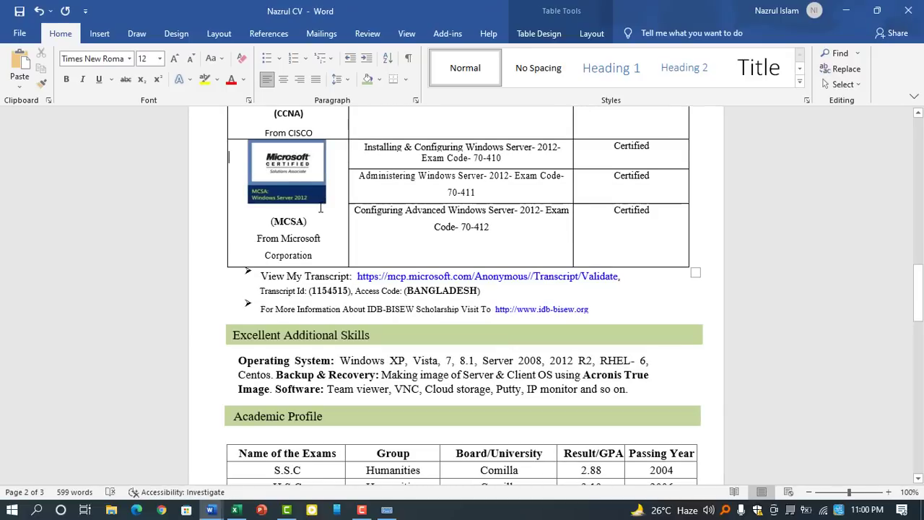
Copy the Microsoft MCSA logo into the cv NEW cell below CCNA.
{"action": "left_click", "coordinate": [310, 185]}
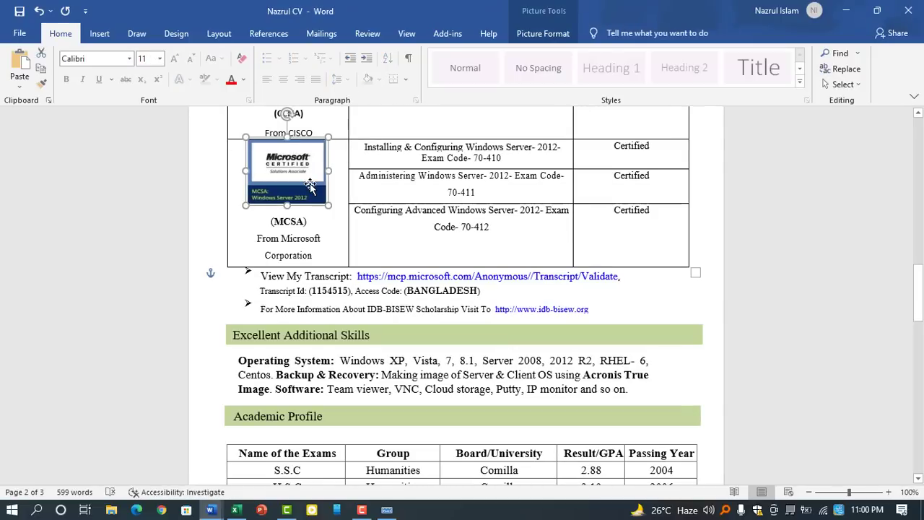
{"action": "right_click", "coordinate": [309, 184]}
{"action": "left_click", "coordinate": [347, 211]}
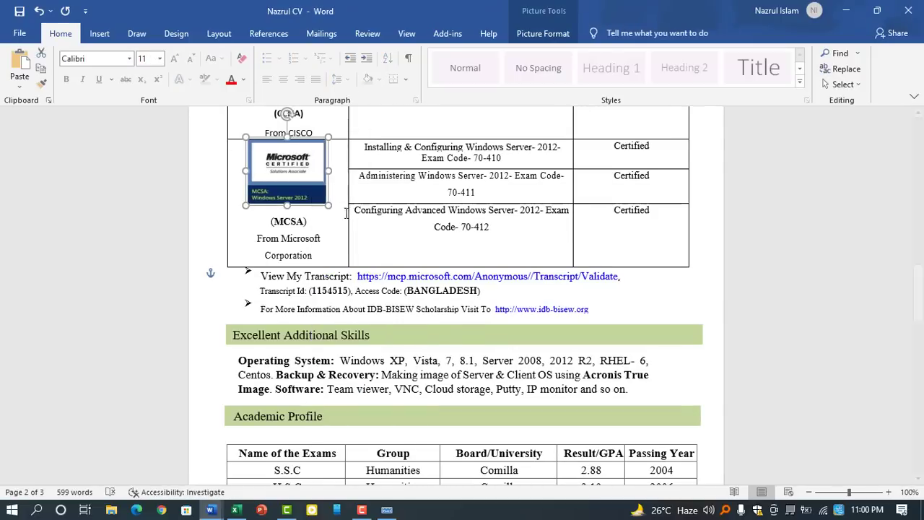
{"action": "left_click", "coordinate": [877, 11]}
{"action": "scroll", "coordinate": [371, 403], "scroll_direction": "down", "scroll_amount": 2}
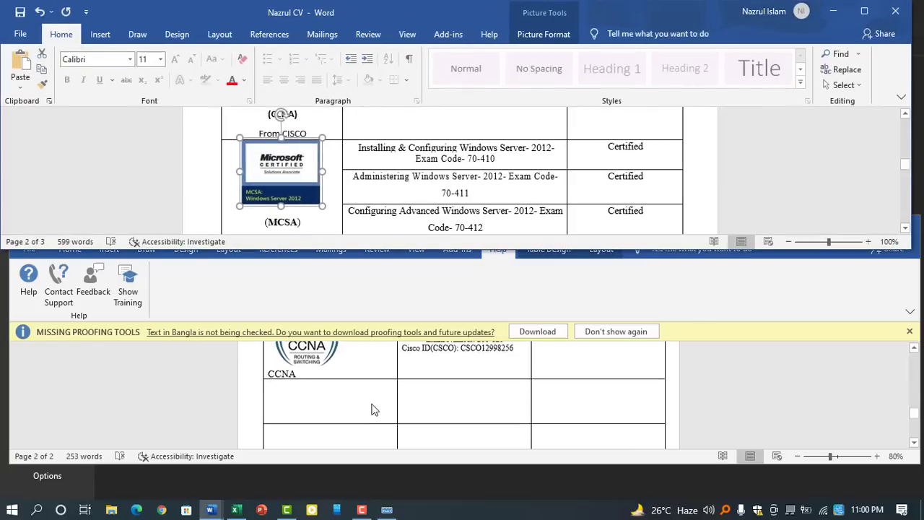
{"action": "left_click", "coordinate": [336, 396]}
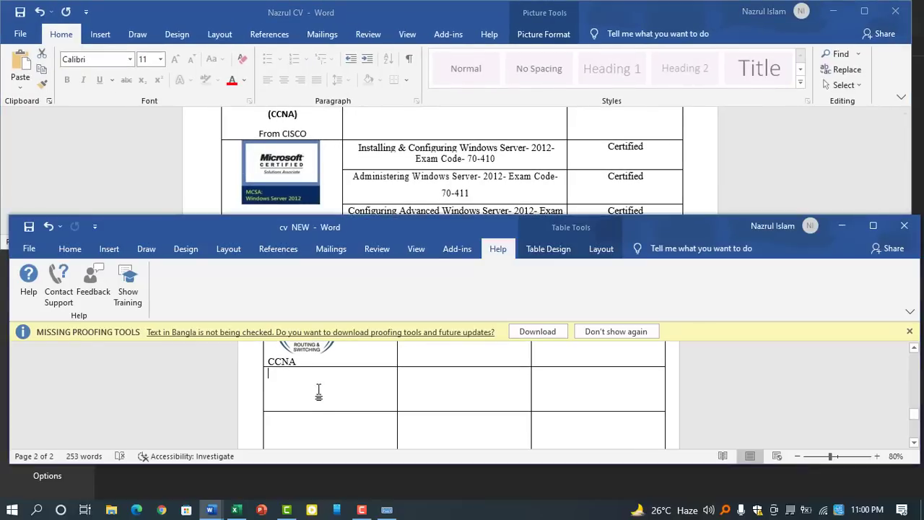
{"action": "right_click", "coordinate": [319, 390]}
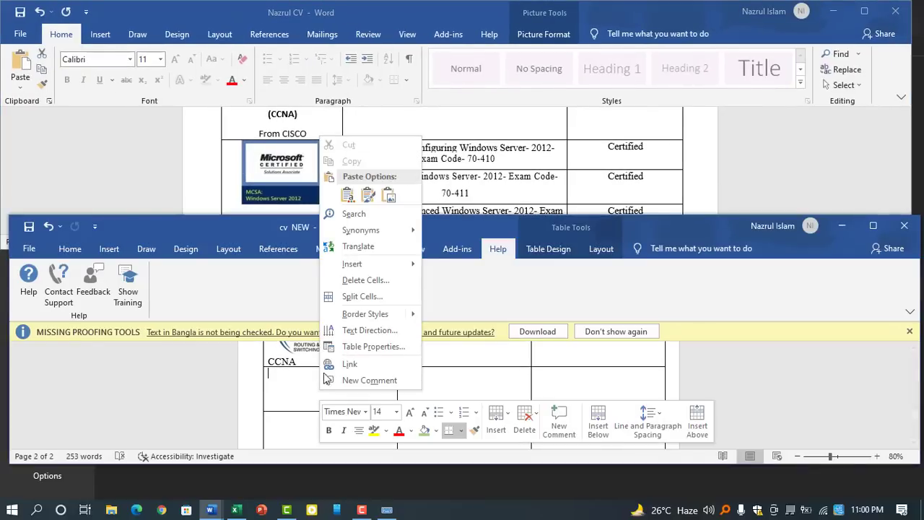
{"action": "left_click", "coordinate": [350, 204]}
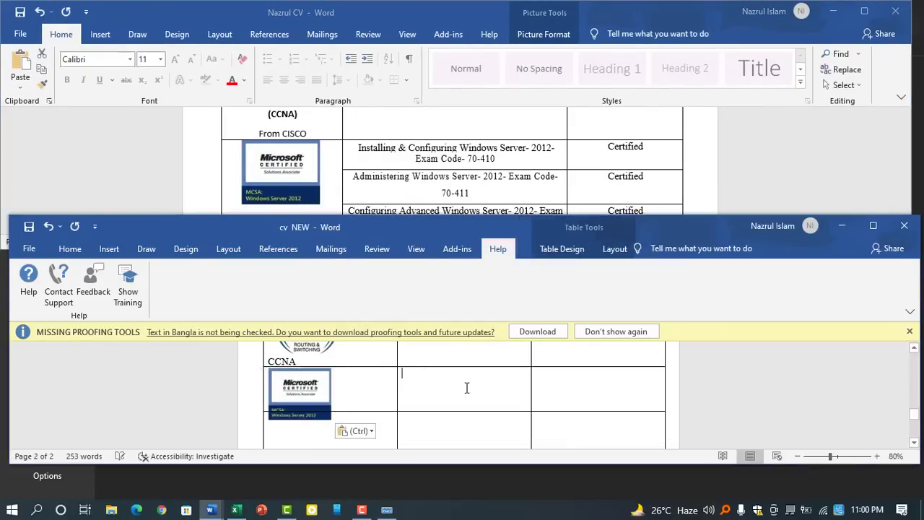
Copy the old CV's three MCSA exam rows with their status.
{"action": "left_click", "coordinate": [443, 135]}
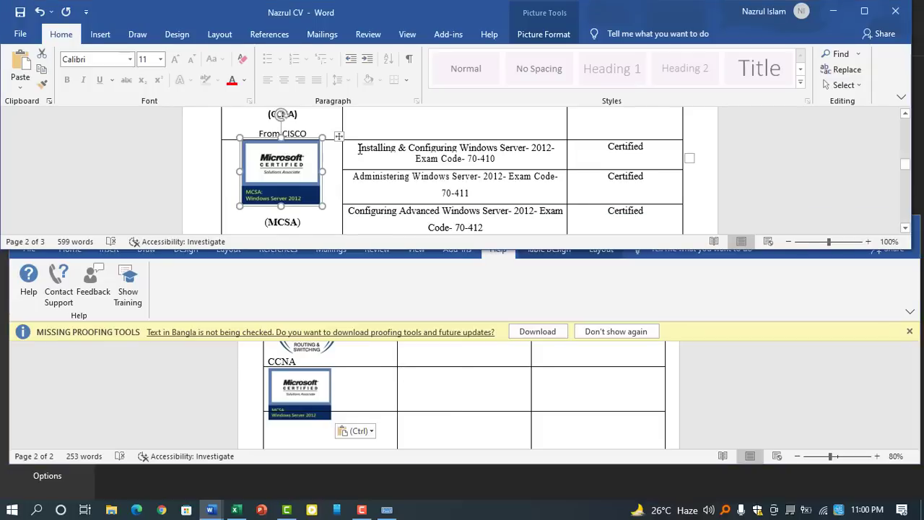
{"action": "left_click_drag", "start_coordinate": [359, 149], "coordinate": [635, 216]}
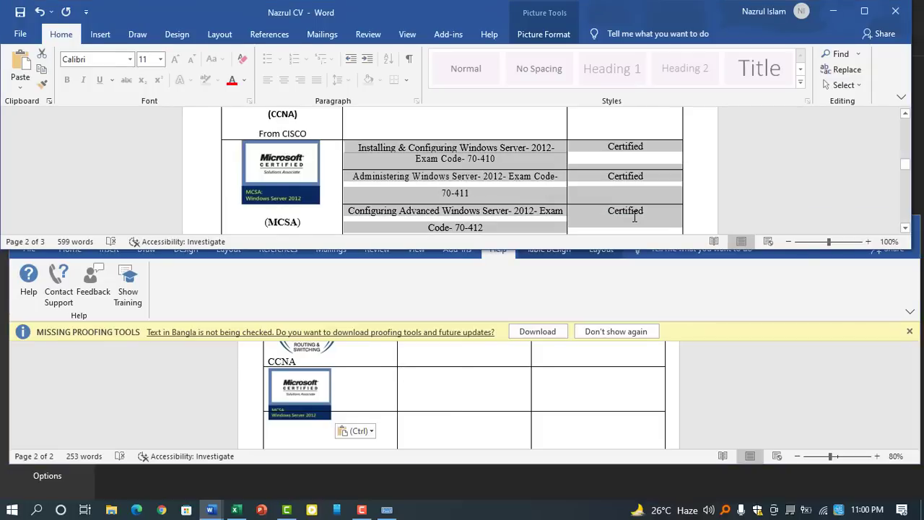
{"action": "right_click", "coordinate": [401, 175]}
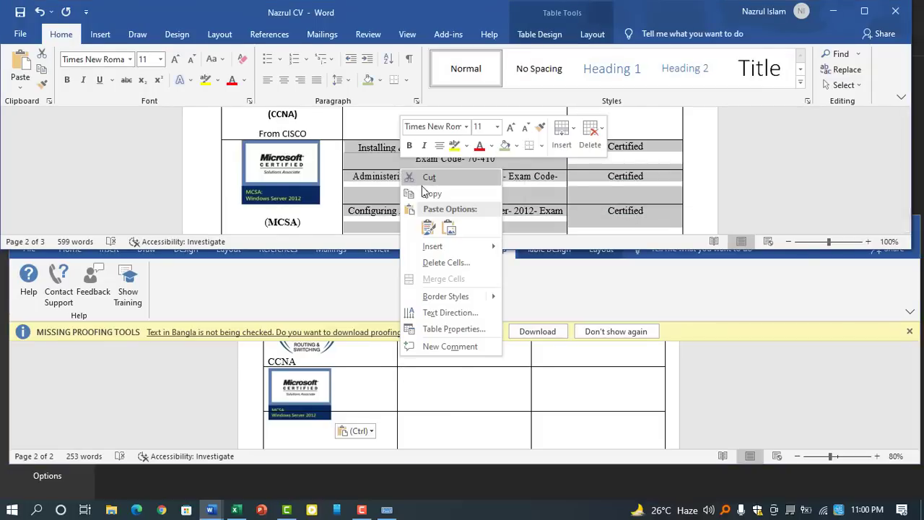
{"action": "left_click", "coordinate": [426, 192]}
{"action": "left_click", "coordinate": [457, 380]}
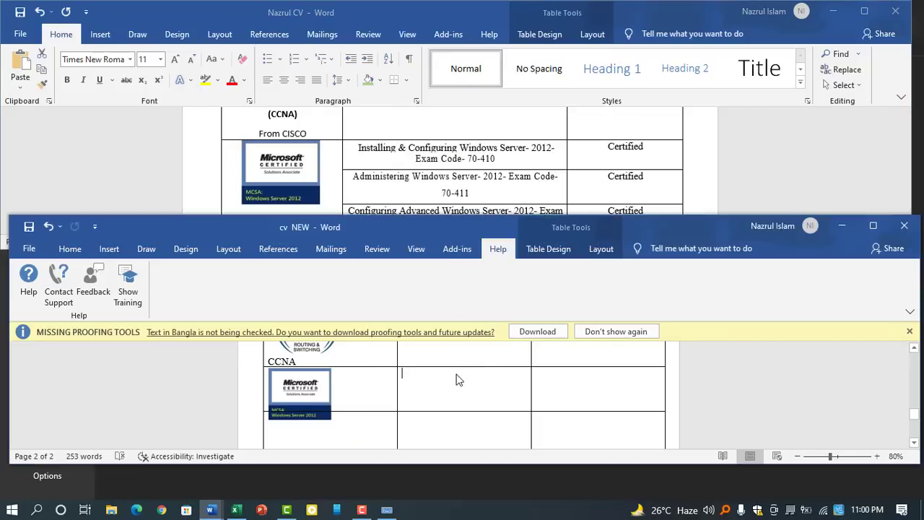
Paste the MCSA exam rows as plain text into the cells beside the MCSA logo.
{"action": "left_click", "coordinate": [873, 226]}
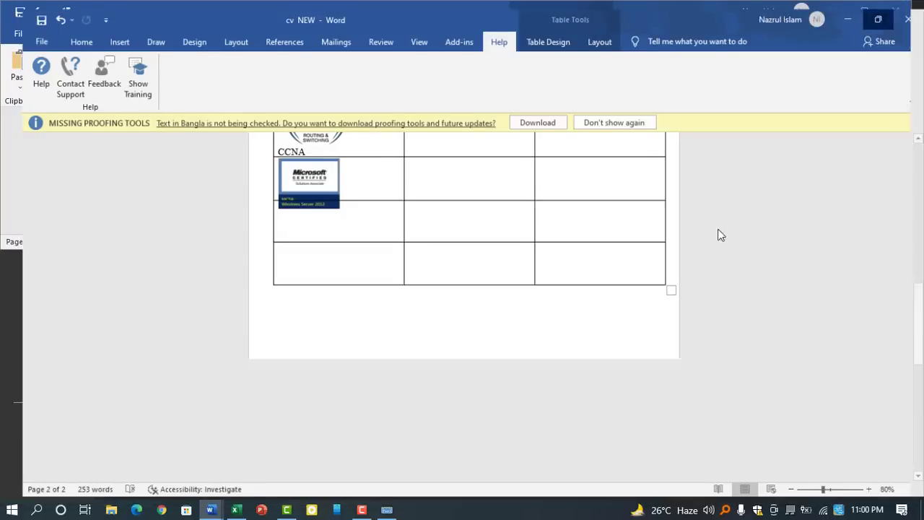
{"action": "key", "text": "ctrl+v"}
{"action": "left_click_drag", "start_coordinate": [459, 229], "coordinate": [628, 322]}
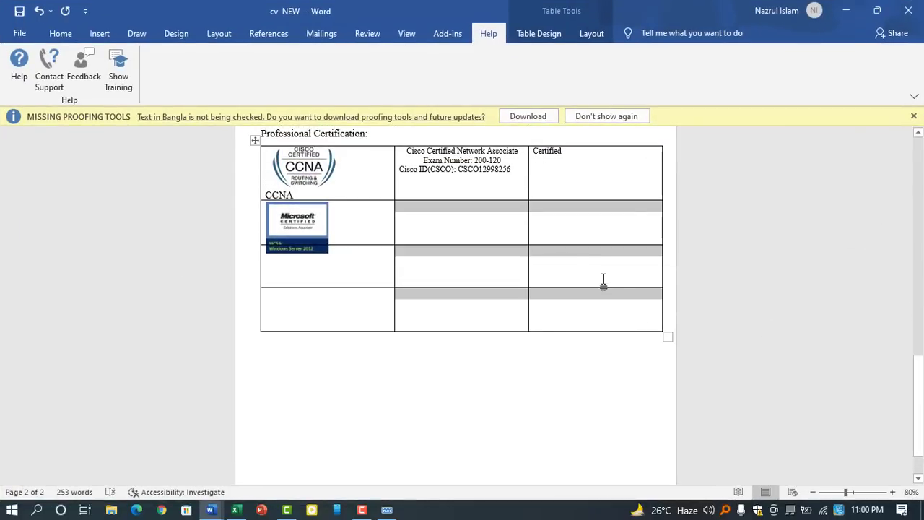
{"action": "right_click", "coordinate": [488, 221]}
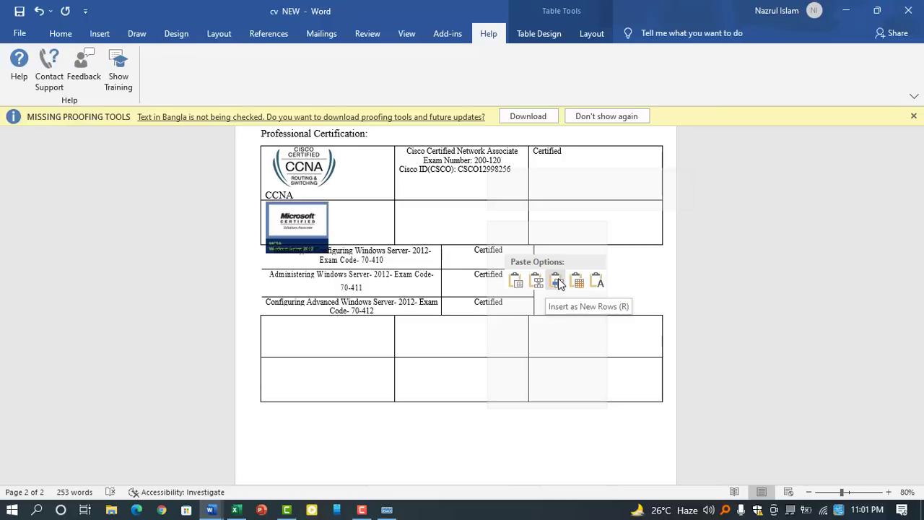
{"action": "left_click", "coordinate": [603, 280]}
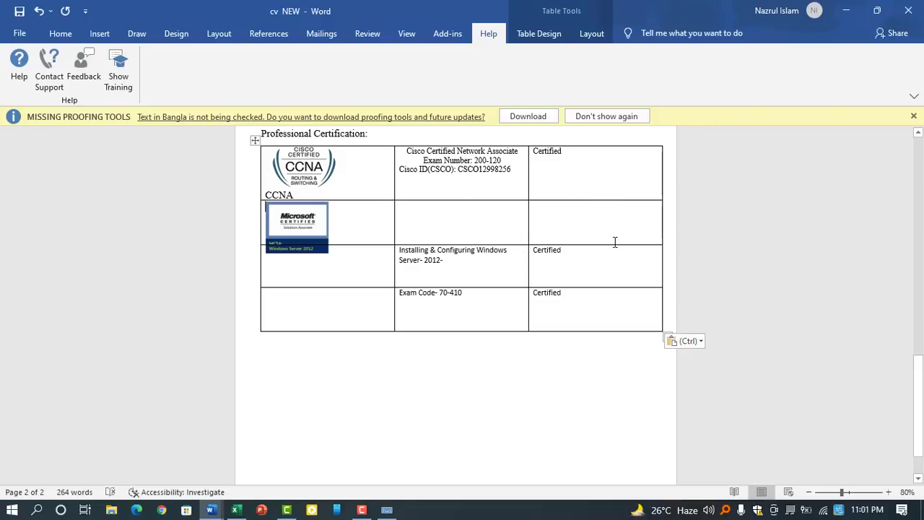
{"action": "left_click", "coordinate": [877, 11]}
{"action": "scroll", "coordinate": [518, 165], "scroll_direction": "down", "scroll_amount": 3}
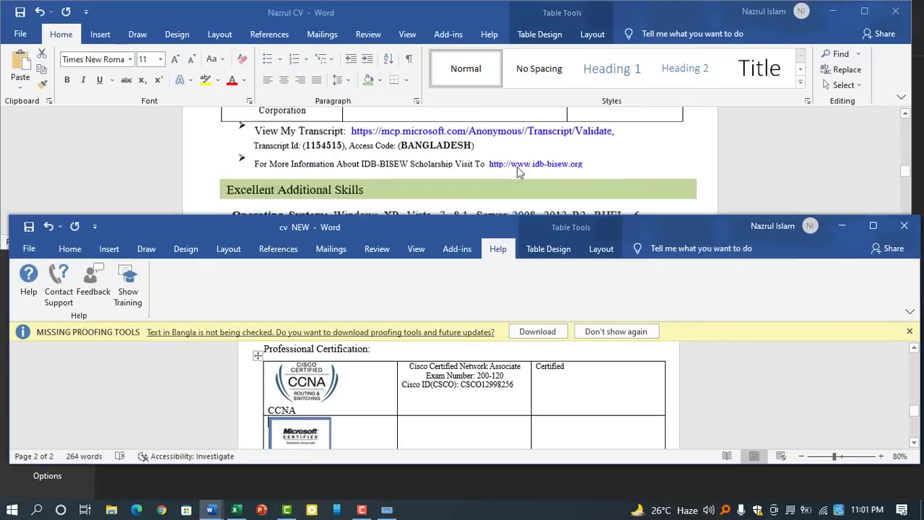
Copy the Installing & Configuring exam row from the old CV, adding 'Exam Code: 70-410' beneath in cv NEW.
{"action": "scroll", "coordinate": [518, 164], "scroll_direction": "up", "scroll_amount": 2}
{"action": "left_click", "coordinate": [519, 164]}
{"action": "scroll", "coordinate": [519, 165], "scroll_direction": "up", "scroll_amount": 2}
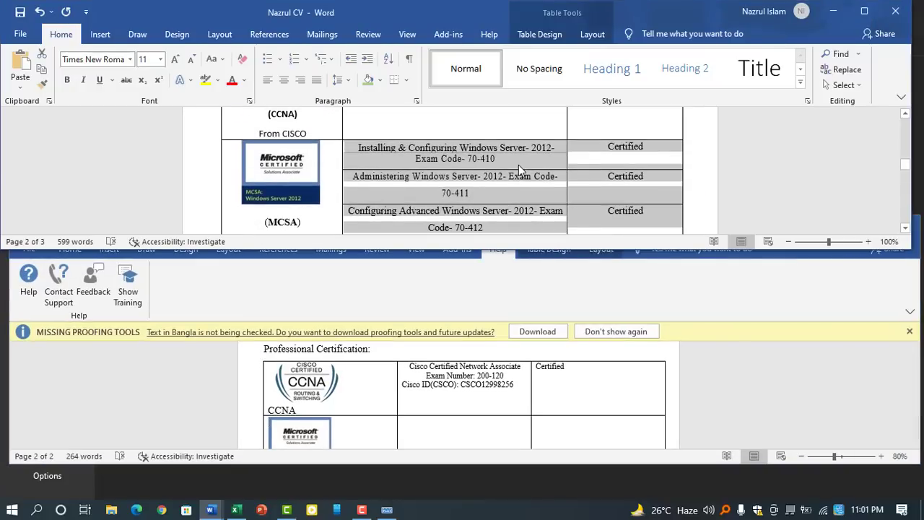
{"action": "left_click", "coordinate": [537, 165]}
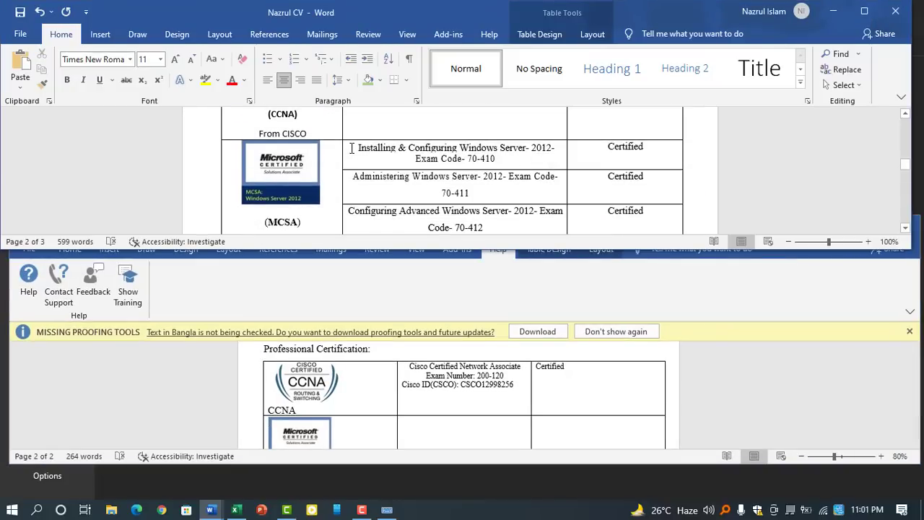
{"action": "left_click_drag", "start_coordinate": [351, 148], "coordinate": [626, 160]}
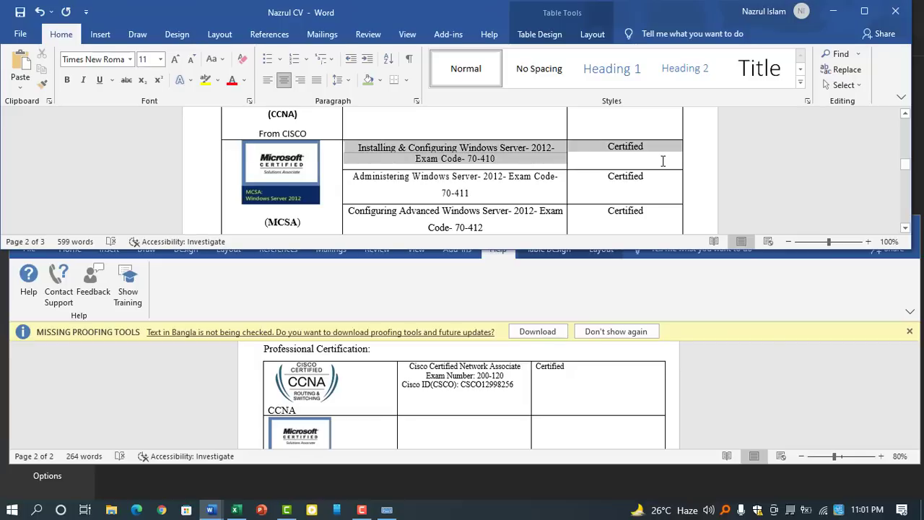
{"action": "scroll", "coordinate": [517, 164], "scroll_direction": "up", "scroll_amount": 1}
{"action": "left_click", "coordinate": [517, 164]}
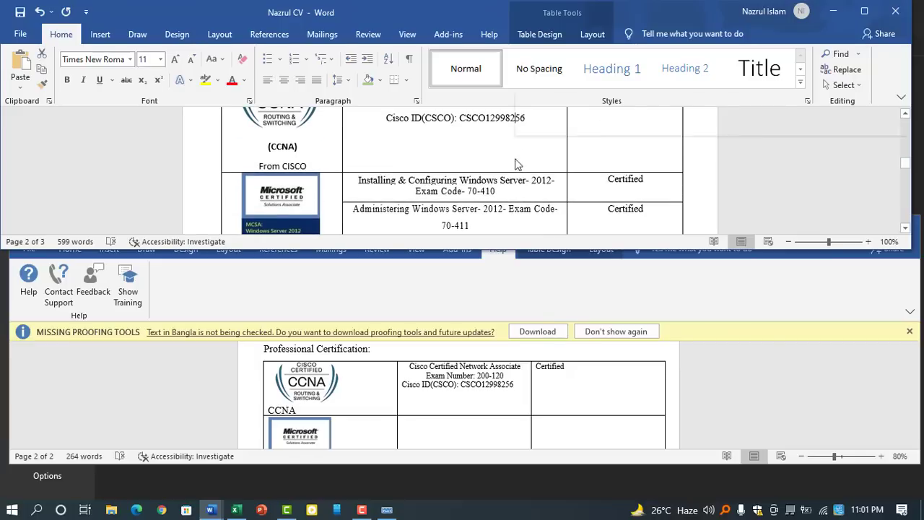
{"action": "right_click", "coordinate": [515, 145]}
{"action": "key", "text": "Escape"}
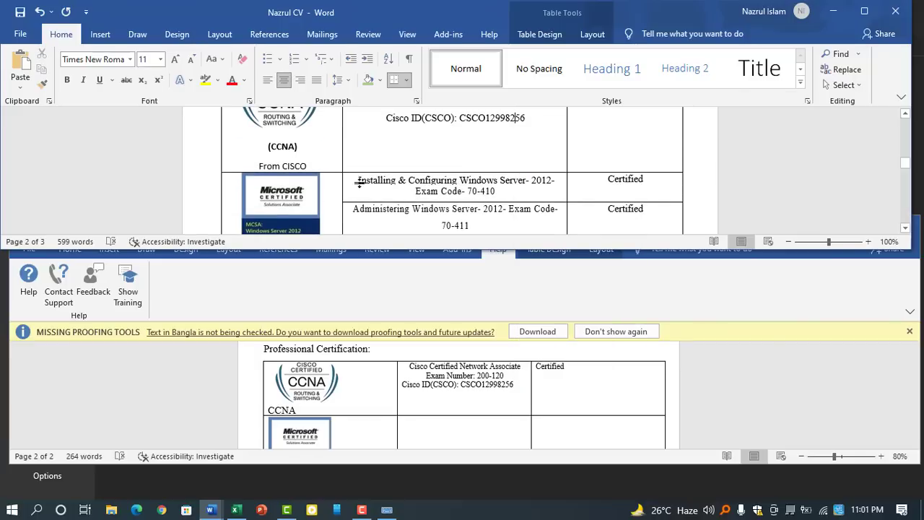
{"action": "left_click_drag", "start_coordinate": [433, 182], "coordinate": [462, 189]}
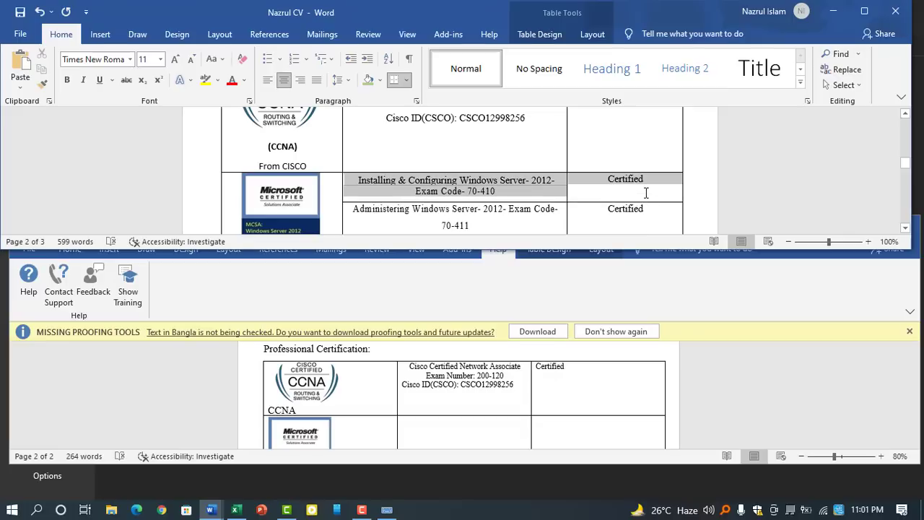
{"action": "right_click", "coordinate": [462, 190]}
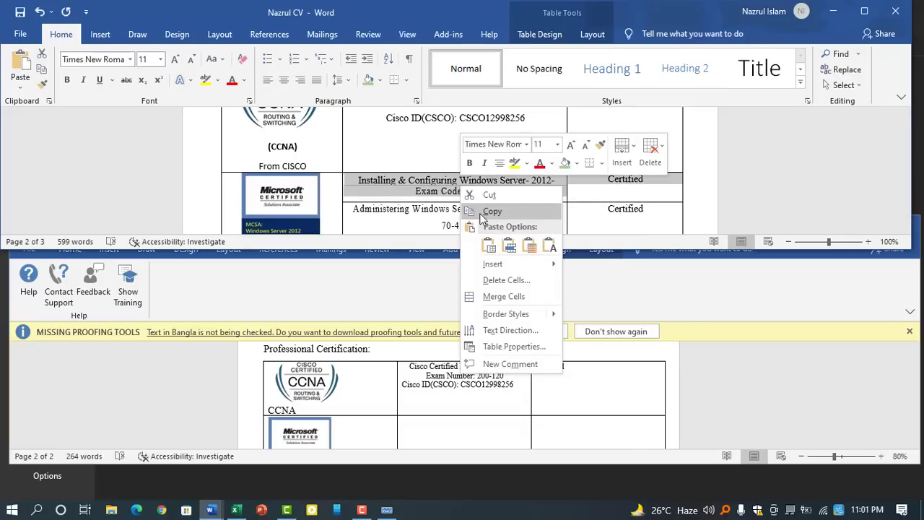
{"action": "left_click", "coordinate": [482, 210]}
{"action": "left_click", "coordinate": [464, 401]}
{"action": "key", "text": "ctrl+v"}
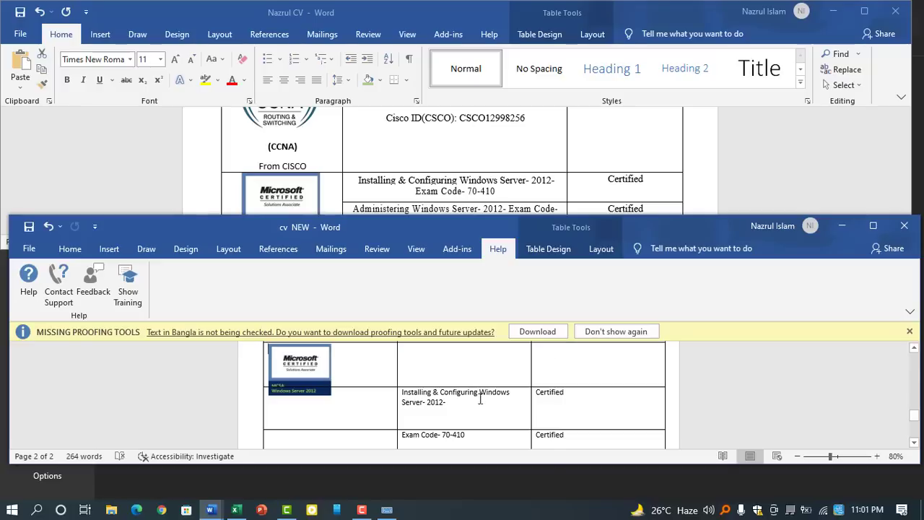
{"action": "scroll", "coordinate": [478, 397], "scroll_direction": "down", "scroll_amount": 1}
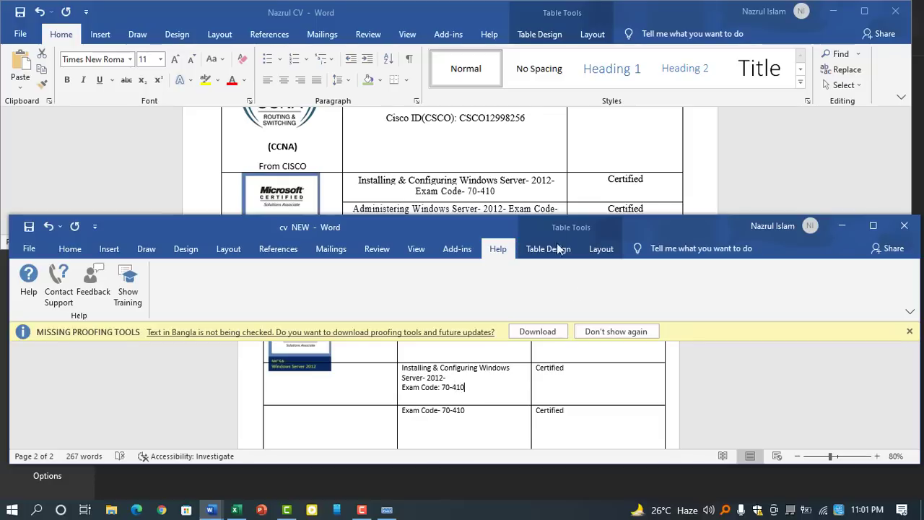
Replace the duplicate Exam Code- 70-410 line with 'Administering Windows Server- 2012- Exam Code- 70-411'.
{"action": "left_click", "coordinate": [485, 193]}
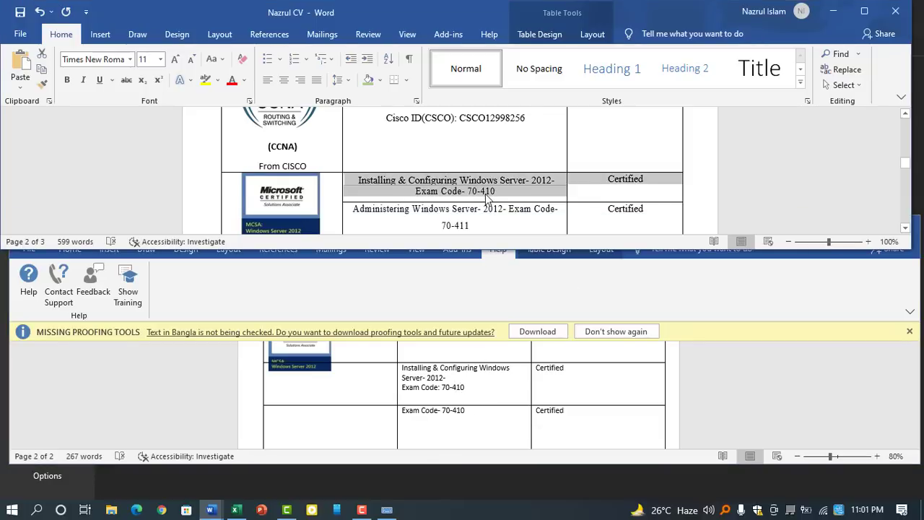
{"action": "scroll", "coordinate": [485, 193], "scroll_direction": "down", "scroll_amount": 1}
{"action": "left_click", "coordinate": [467, 178]}
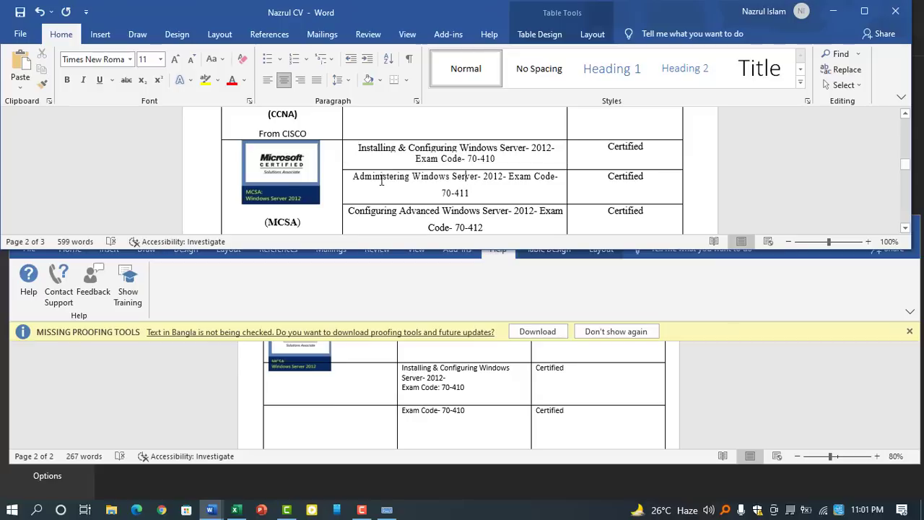
{"action": "triple_click", "coordinate": [490, 182]}
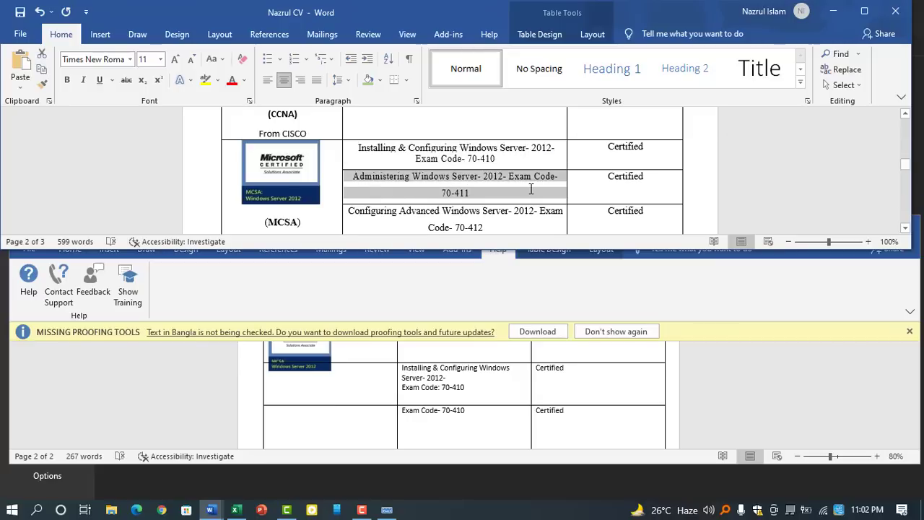
{"action": "scroll", "coordinate": [531, 189], "scroll_direction": "down", "scroll_amount": 2}
{"action": "left_click", "coordinate": [491, 420]}
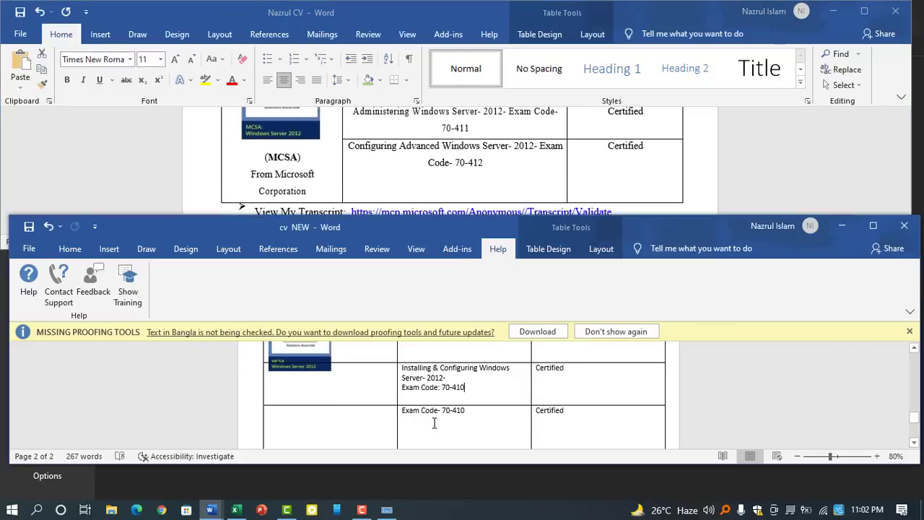
{"action": "left_click_drag", "start_coordinate": [405, 415], "coordinate": [507, 412]}
{"action": "key", "text": "ctrl+v"}
{"action": "scroll", "coordinate": [504, 395], "scroll_direction": "down", "scroll_amount": 2}
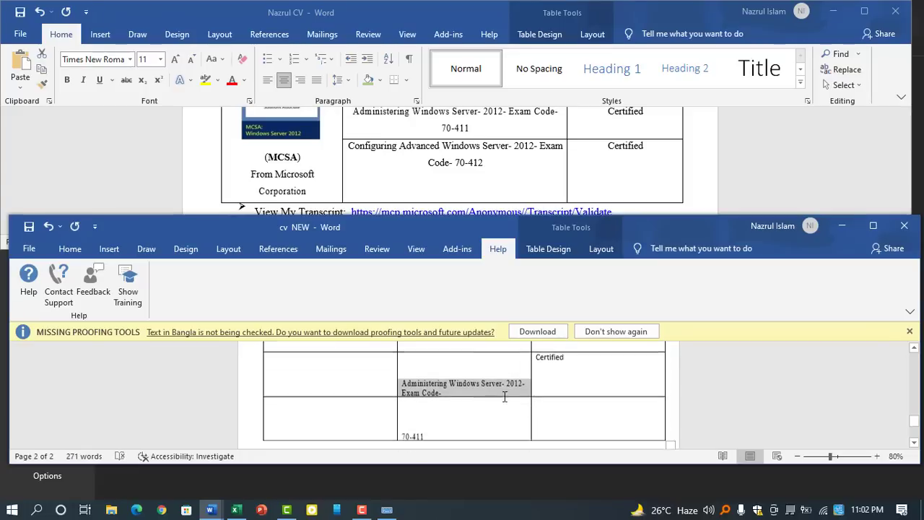
{"action": "scroll", "coordinate": [476, 379], "scroll_direction": "up", "scroll_amount": 1}
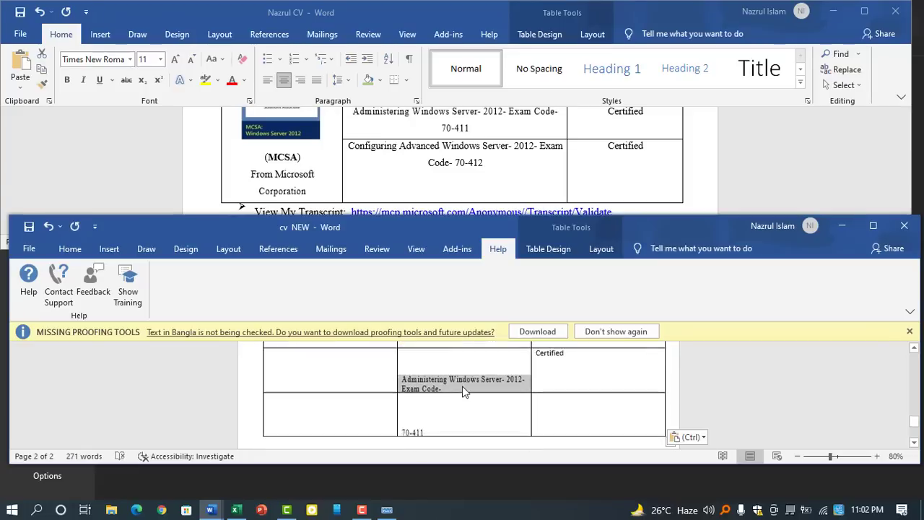
{"action": "scroll", "coordinate": [462, 385], "scroll_direction": "down", "scroll_amount": 1}
{"action": "scroll", "coordinate": [459, 390], "scroll_direction": "up", "scroll_amount": 1}
{"action": "key", "text": "ctrl+v"}
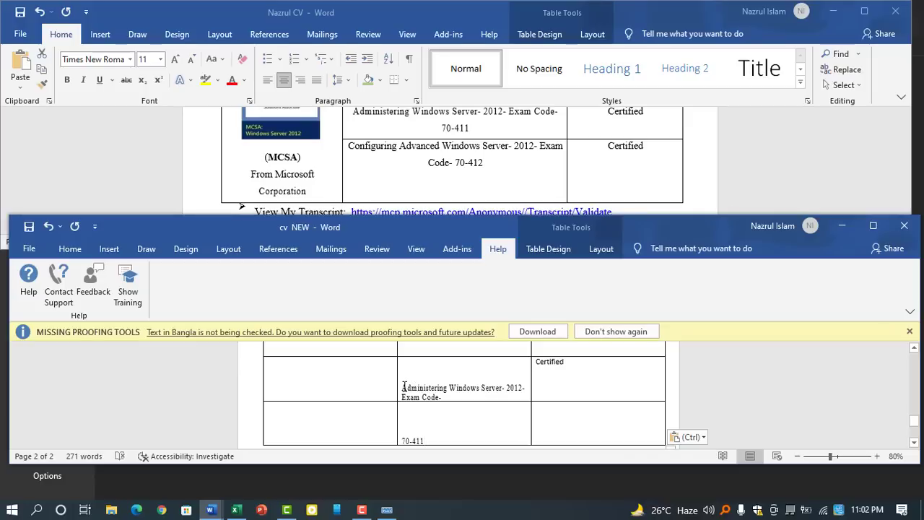
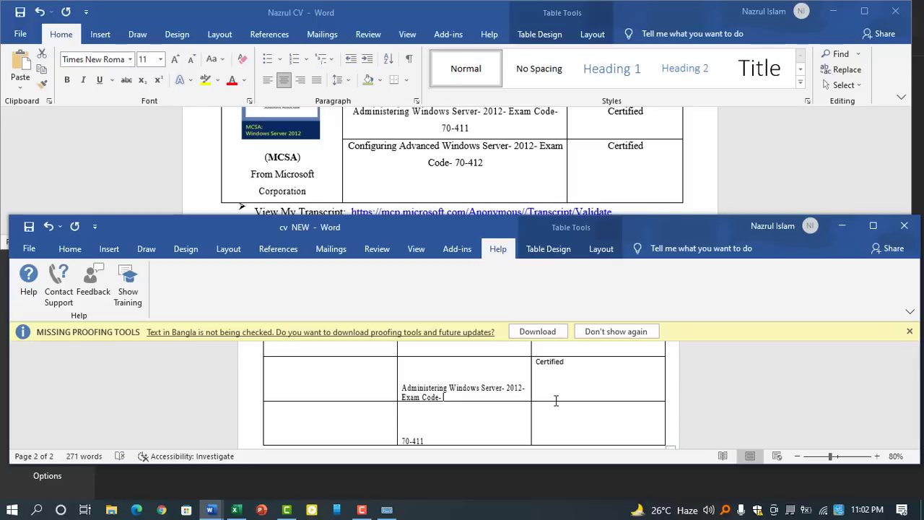
Copy the 'Configuring Advanced Windows Server- 2012- Exam Code- 70-412' entry from the original CV.
{"action": "type", "text": "-412"}
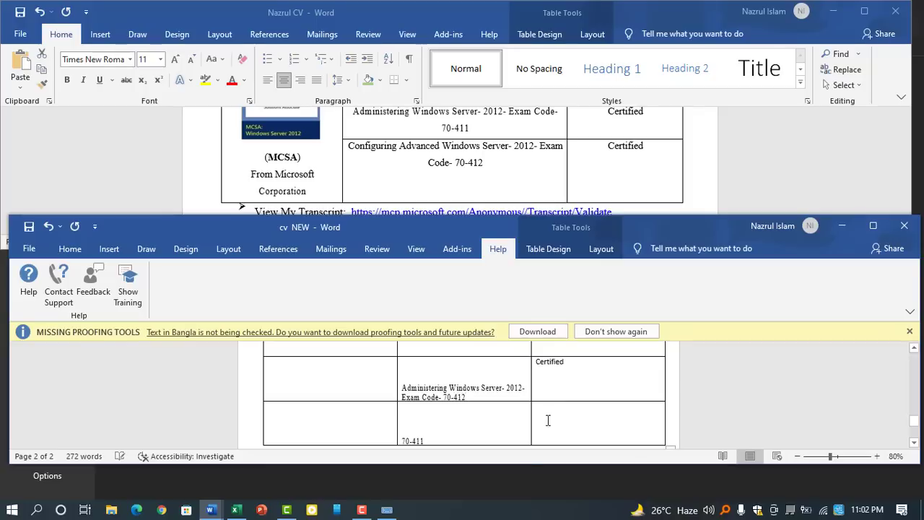
{"action": "left_click", "coordinate": [407, 158]}
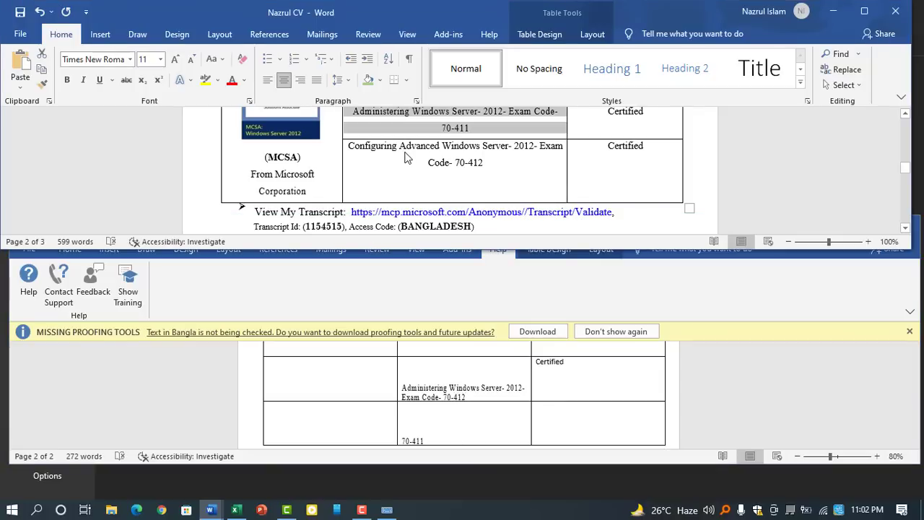
{"action": "left_click", "coordinate": [392, 156]}
{"action": "left_click_drag", "start_coordinate": [352, 147], "coordinate": [475, 165]}
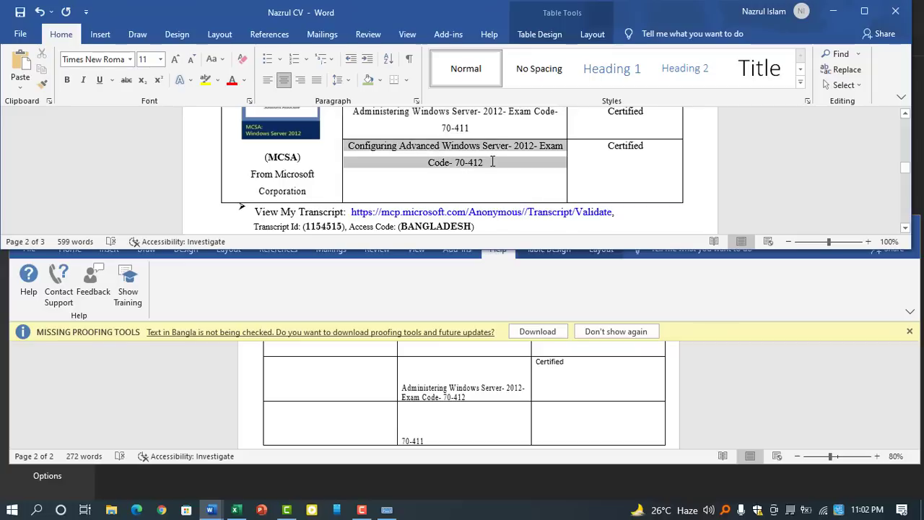
{"action": "right_click", "coordinate": [475, 165]}
{"action": "key", "text": "Escape"}
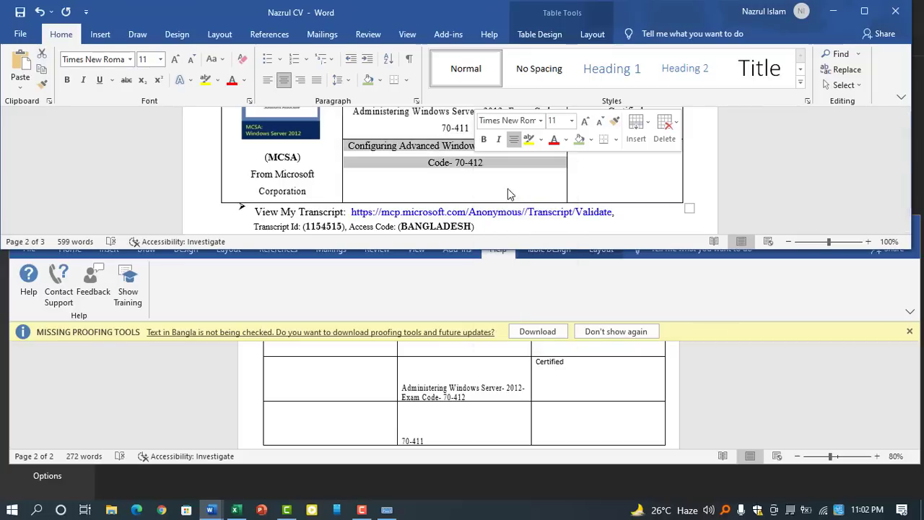
Paste that entry over 70-411 in cv NEW's last table row, then maximize the cv NEW window.
{"action": "left_click", "coordinate": [464, 339]}
{"action": "scroll", "coordinate": [454, 412], "scroll_direction": "down", "scroll_amount": 2}
{"action": "scroll", "coordinate": [454, 408], "scroll_direction": "up", "scroll_amount": 2}
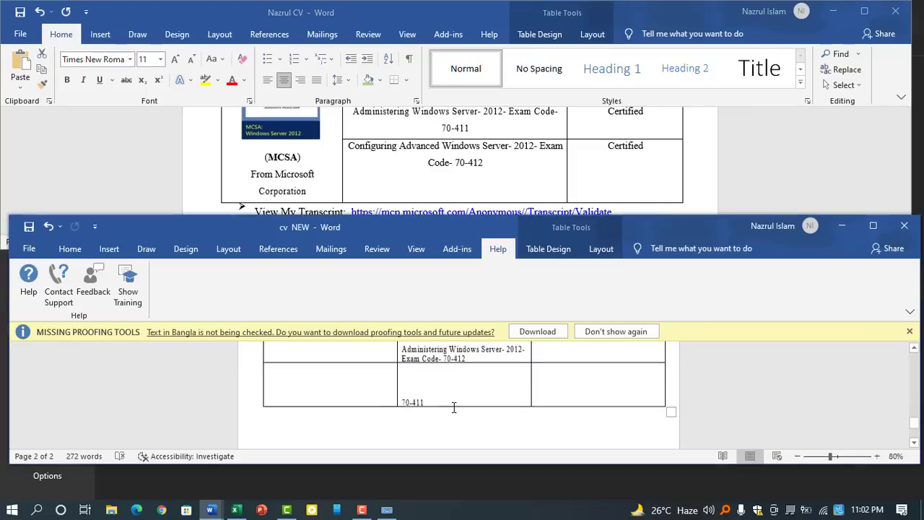
{"action": "left_click_drag", "start_coordinate": [450, 408], "coordinate": [407, 398]}
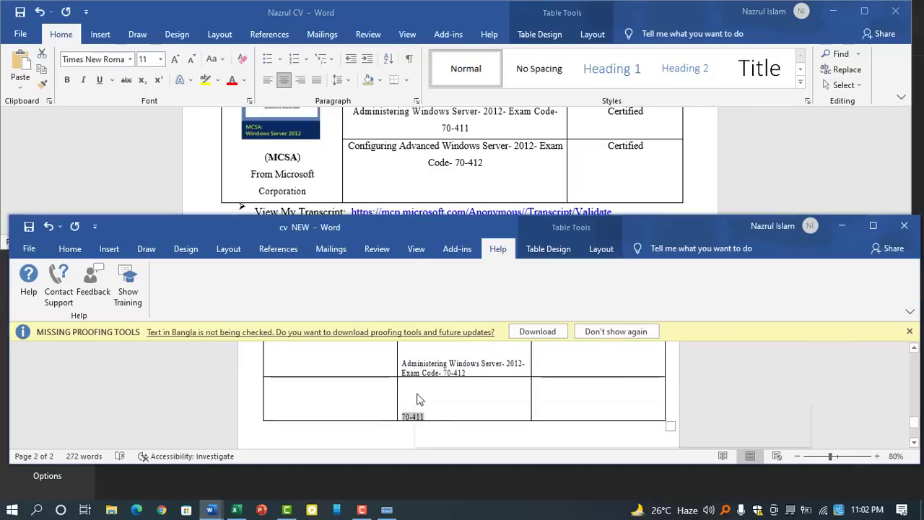
{"action": "right_click", "coordinate": [418, 398]}
{"action": "key", "text": "ctrl+v"}
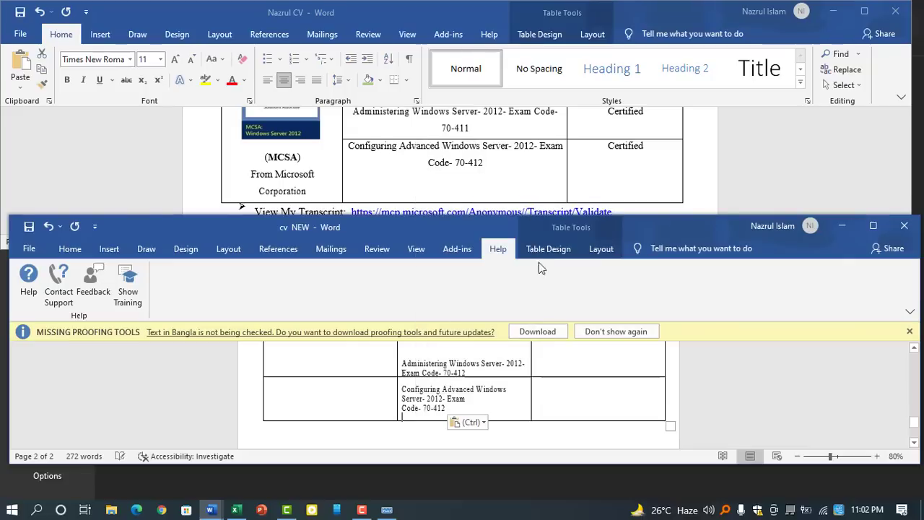
{"action": "left_click", "coordinate": [558, 361]}
{"action": "type", "text": "Certified"}
{"action": "scroll", "coordinate": [563, 368], "scroll_direction": "up", "scroll_amount": 1}
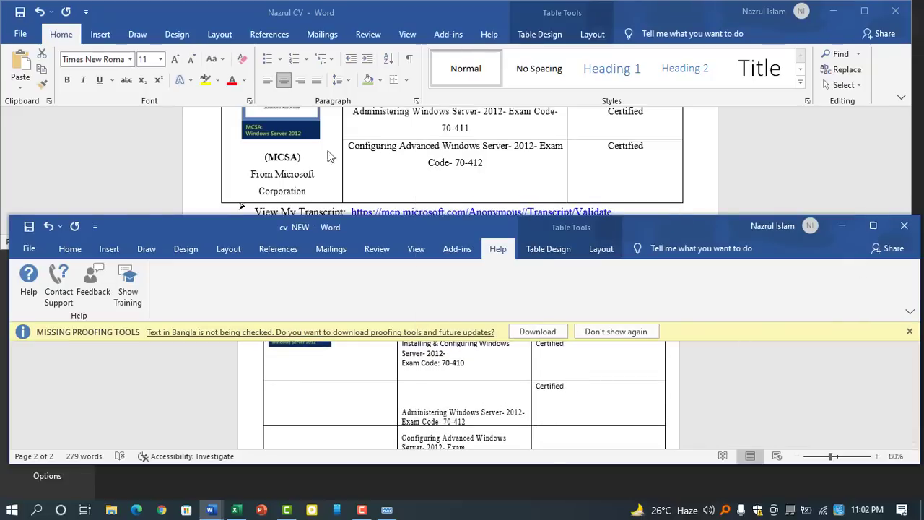
{"action": "left_click", "coordinate": [869, 226]}
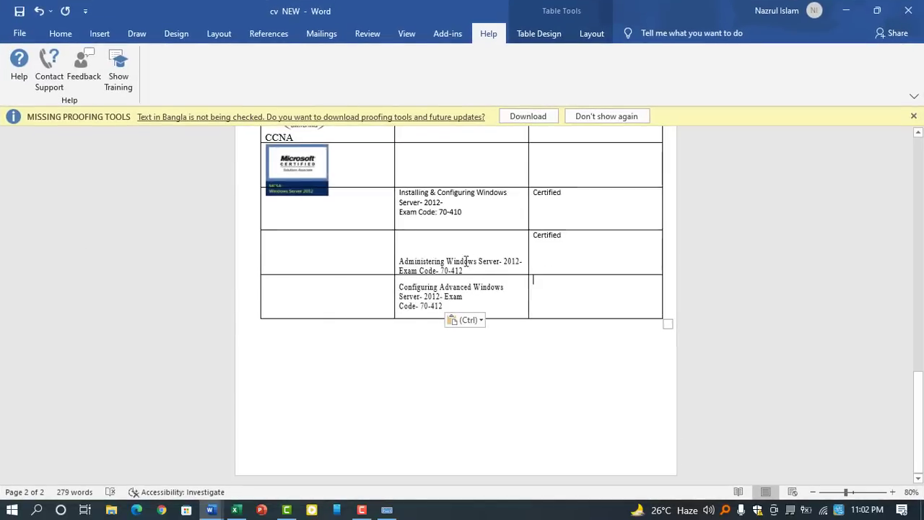
Move the Microsoft certificate image down into the Installing & Configuring Windows Server row.
{"action": "scroll", "coordinate": [465, 261], "scroll_direction": "up", "scroll_amount": 3}
{"action": "left_click", "coordinate": [297, 278]}
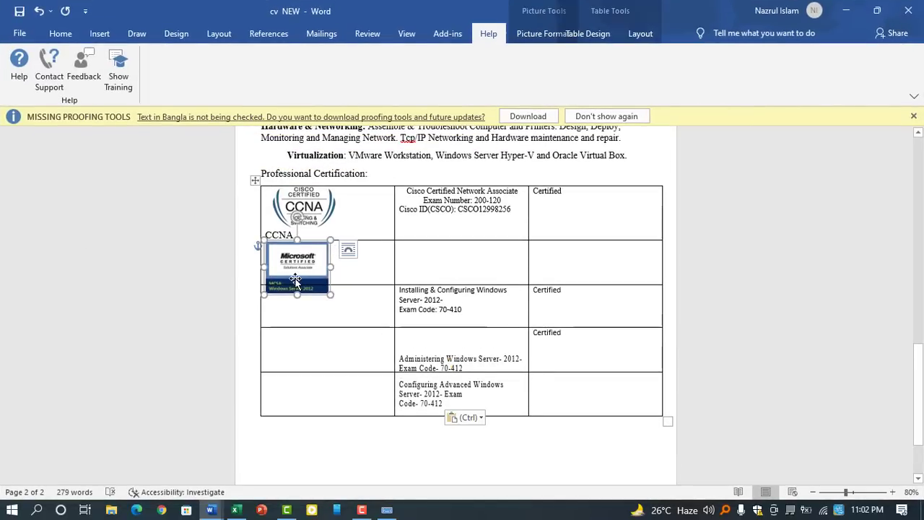
{"action": "left_click", "coordinate": [476, 264]}
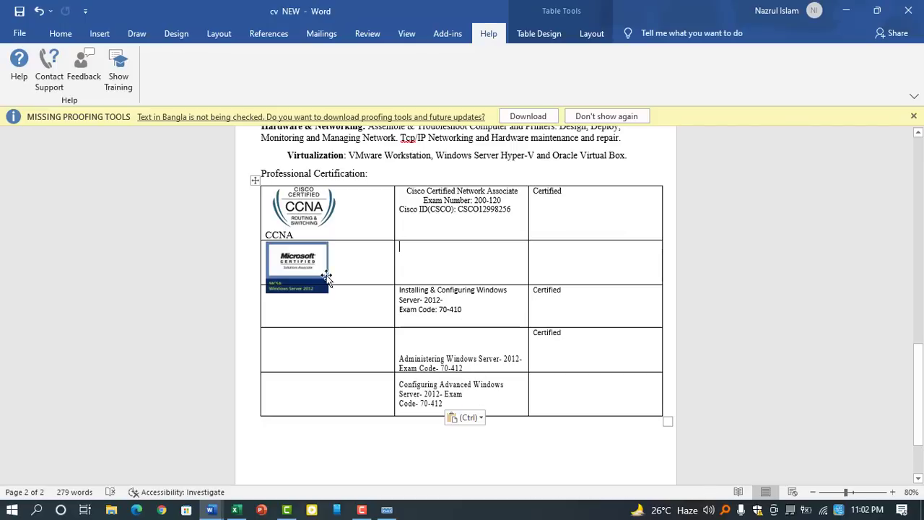
{"action": "left_click_drag", "start_coordinate": [327, 278], "coordinate": [351, 314]}
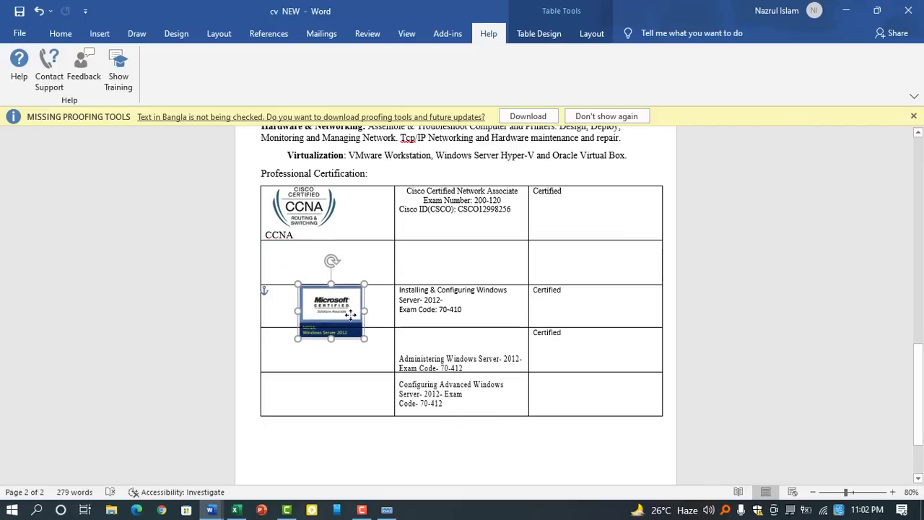
{"action": "left_click", "coordinate": [441, 265]}
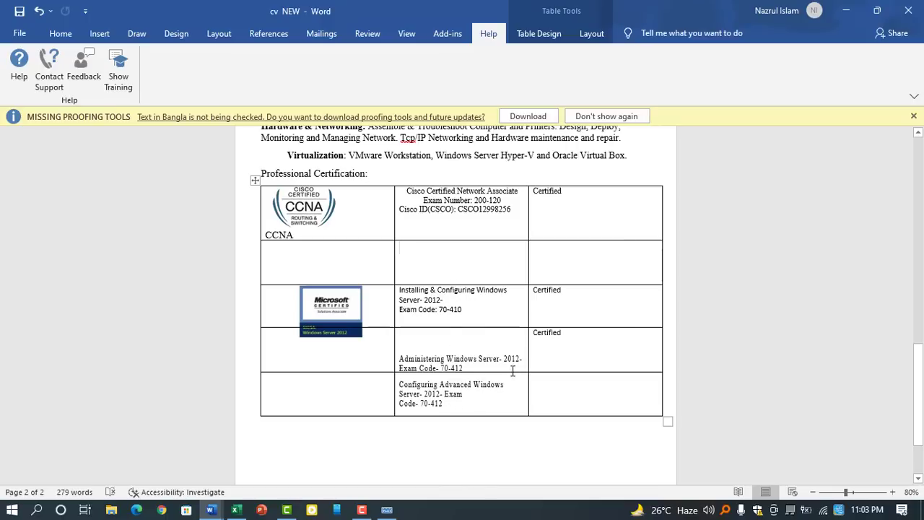
Delete the entire empty row below CCNA with Delete Cells > Delete entire row.
{"action": "right_click", "coordinate": [415, 264]}
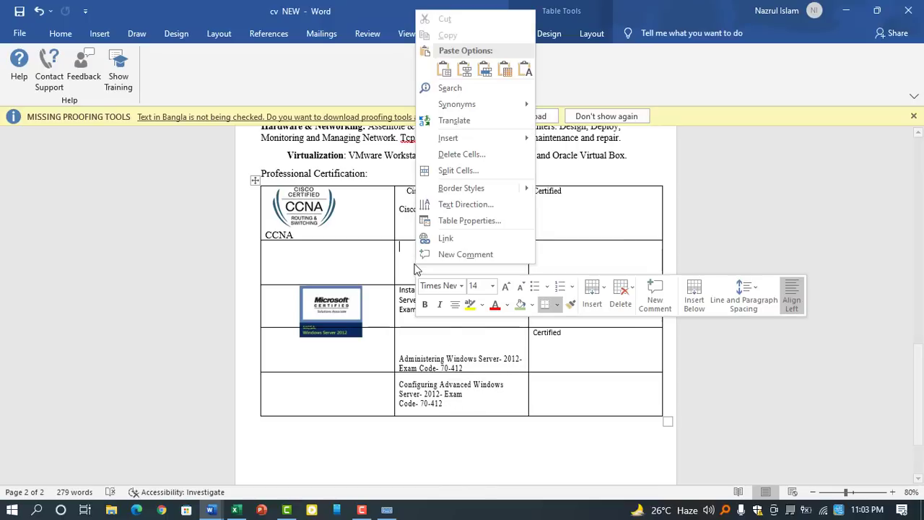
{"action": "left_click", "coordinate": [364, 261]}
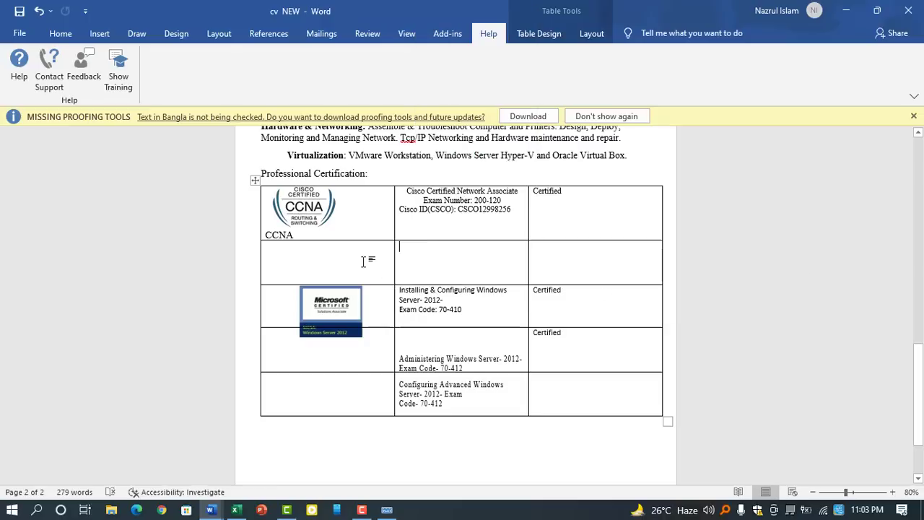
{"action": "right_click", "coordinate": [363, 262]}
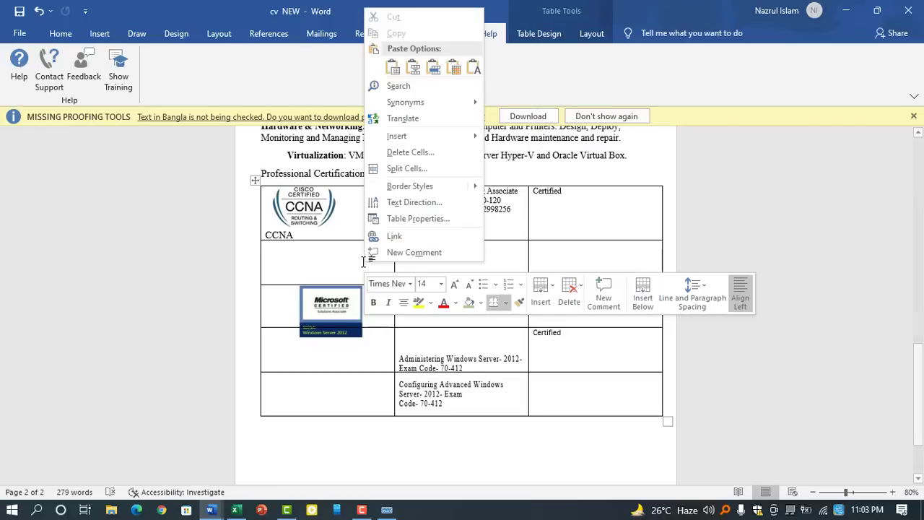
{"action": "left_click", "coordinate": [402, 158]}
{"action": "left_click", "coordinate": [442, 247]}
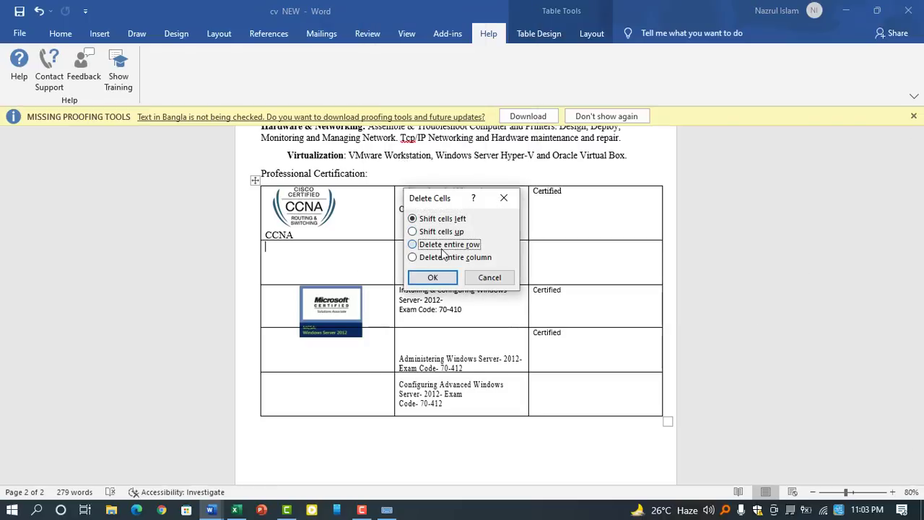
{"action": "left_click", "coordinate": [442, 278]}
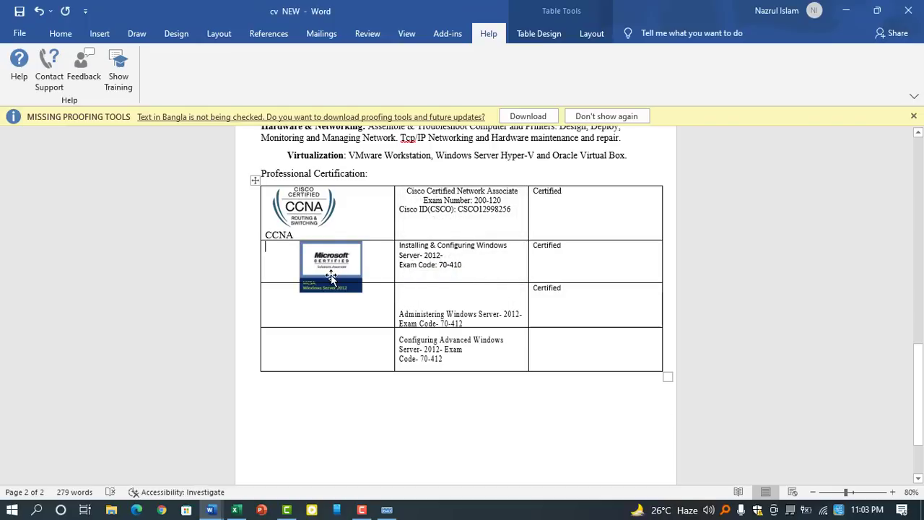
Move the Microsoft image down beside the Administering Windows Server row.
{"action": "mouse_move", "coordinate": [331, 276]}
{"action": "left_mouse_down"}
{"action": "mouse_move", "coordinate": [320, 334]}
{"action": "mouse_move", "coordinate": [320, 314]}
{"action": "left_mouse_up"}
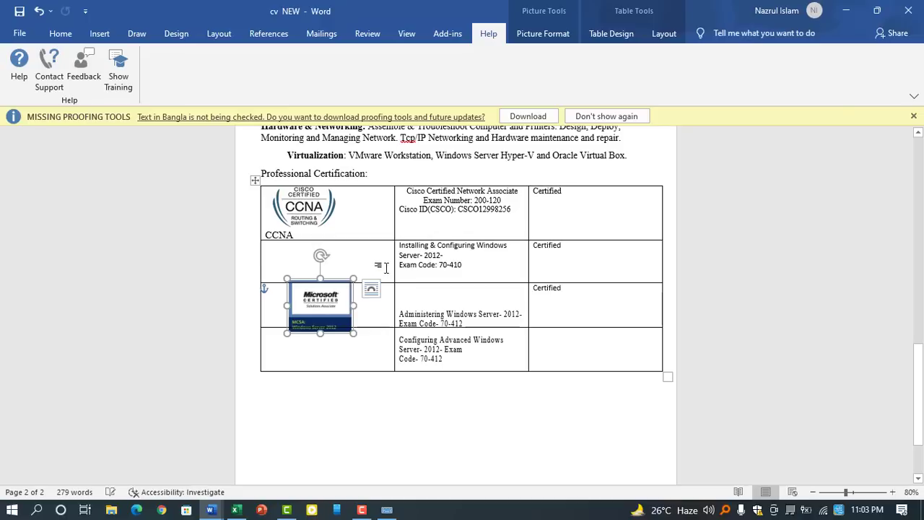
{"action": "left_click", "coordinate": [479, 309]}
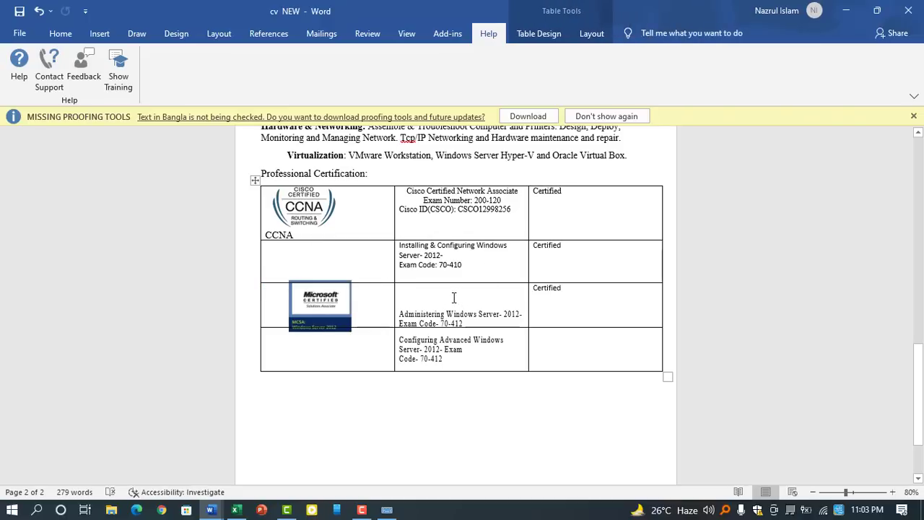
{"action": "scroll", "coordinate": [462, 242], "scroll_direction": "up", "scroll_amount": 2}
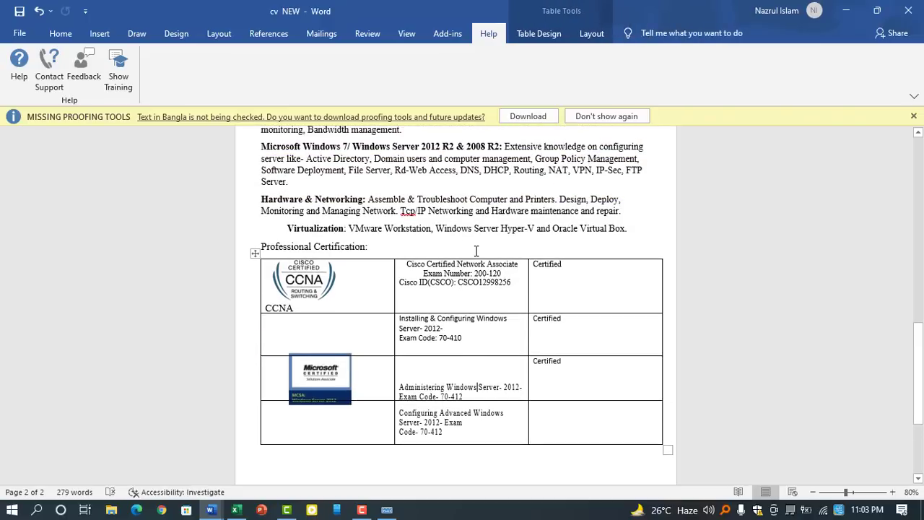
{"action": "scroll", "coordinate": [477, 252], "scroll_direction": "up", "scroll_amount": 1}
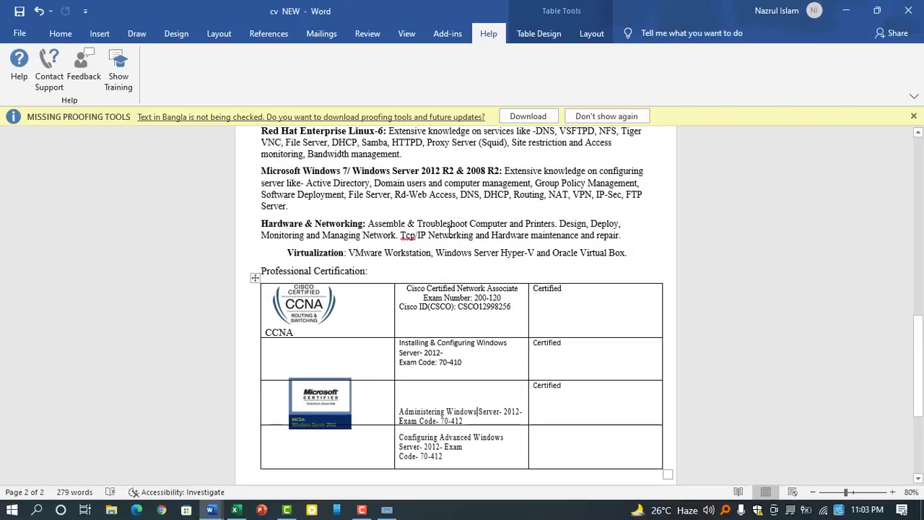
{"action": "left_click", "coordinate": [449, 232]}
Merge the first-column cells of rows 2 to 4 and centre the Microsoft logo in the merged cell.
{"action": "left_click_drag", "start_coordinate": [318, 361], "coordinate": [355, 440]}
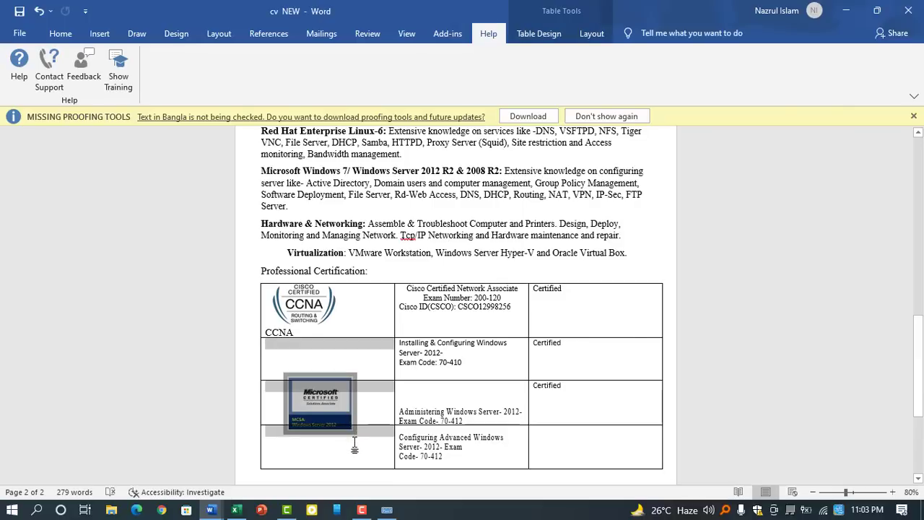
{"action": "left_click", "coordinate": [292, 353]}
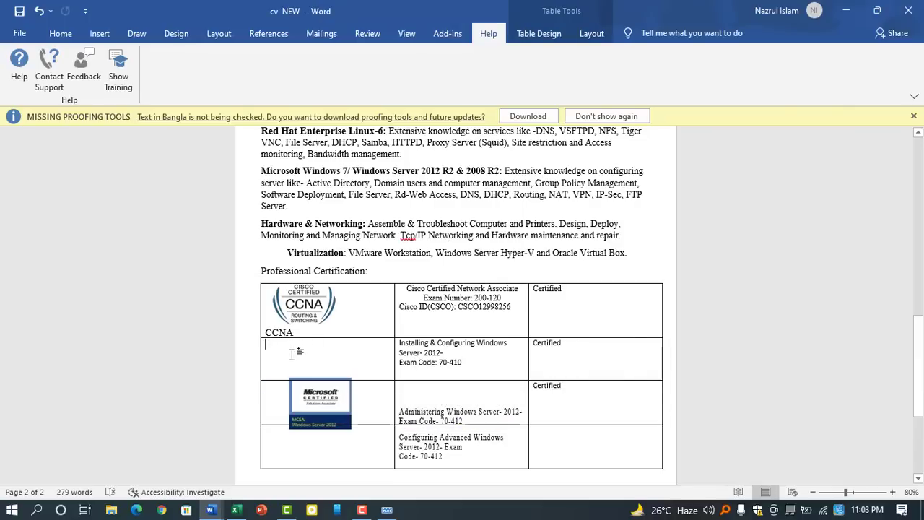
{"action": "left_click_drag", "start_coordinate": [292, 354], "coordinate": [321, 454]}
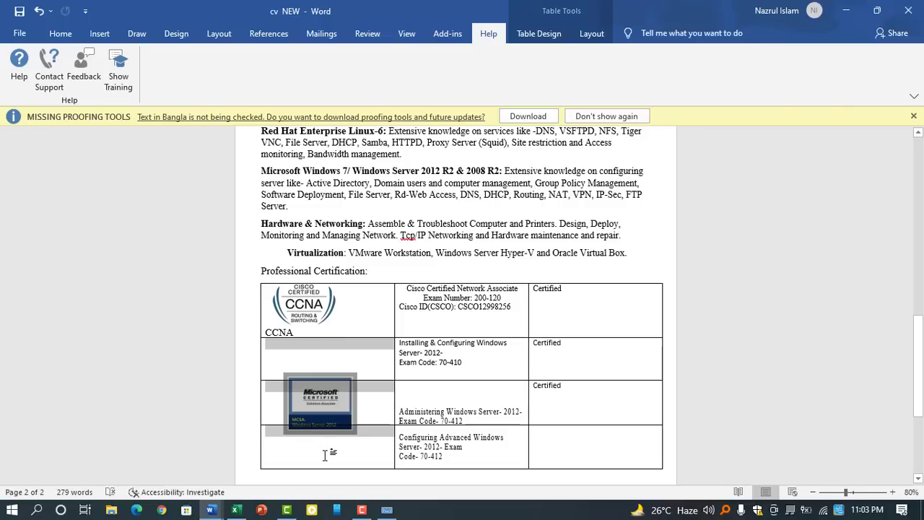
{"action": "right_click", "coordinate": [358, 367]}
{"action": "left_click", "coordinate": [394, 289]}
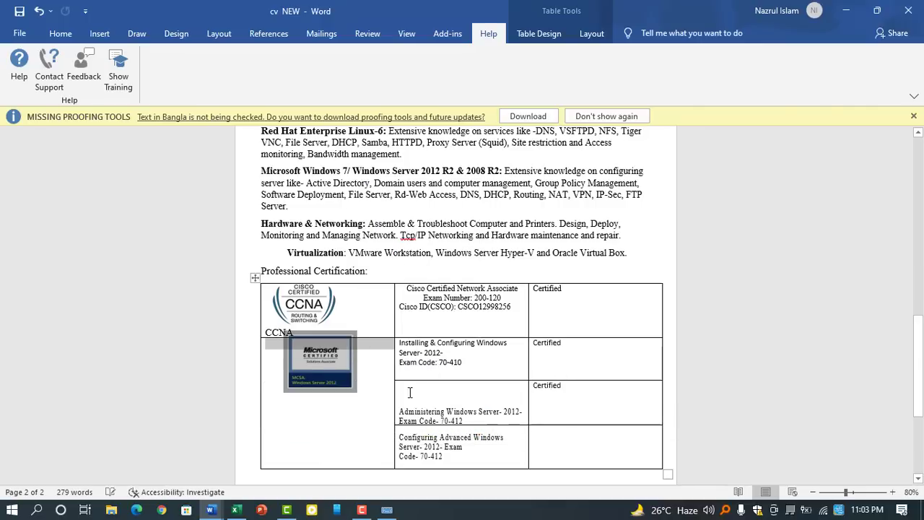
{"action": "left_click_drag", "start_coordinate": [309, 372], "coordinate": [330, 399]}
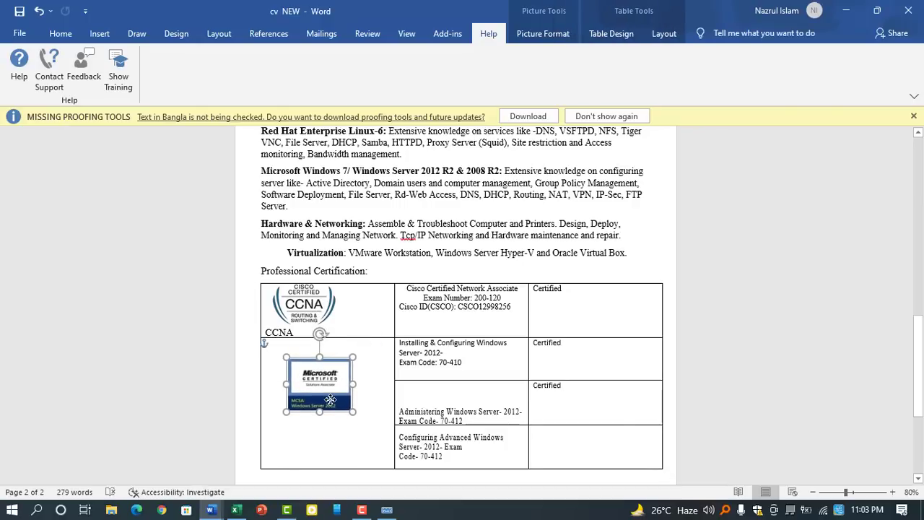
{"action": "left_click_drag", "start_coordinate": [330, 400], "coordinate": [337, 419]}
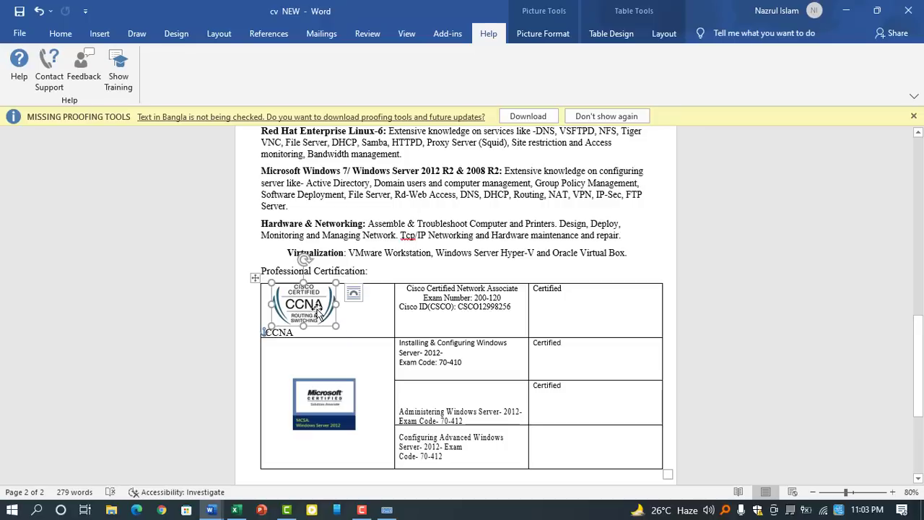
Shift the CCNA logo right and centre the CCNA label beneath it.
{"action": "left_click_drag", "start_coordinate": [304, 308], "coordinate": [335, 314]}
{"action": "left_click", "coordinate": [301, 339]}
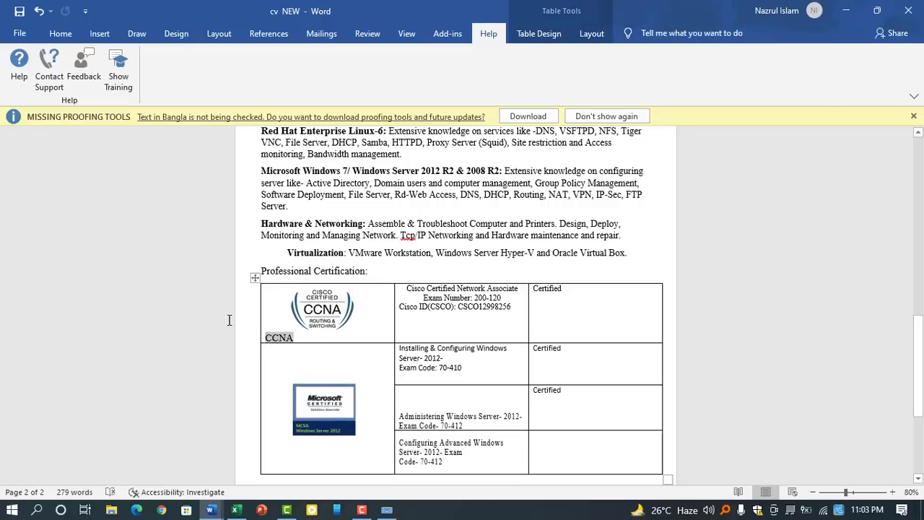
{"action": "left_click_drag", "start_coordinate": [301, 340], "coordinate": [265, 337]}
{"action": "left_click", "coordinate": [61, 34]}
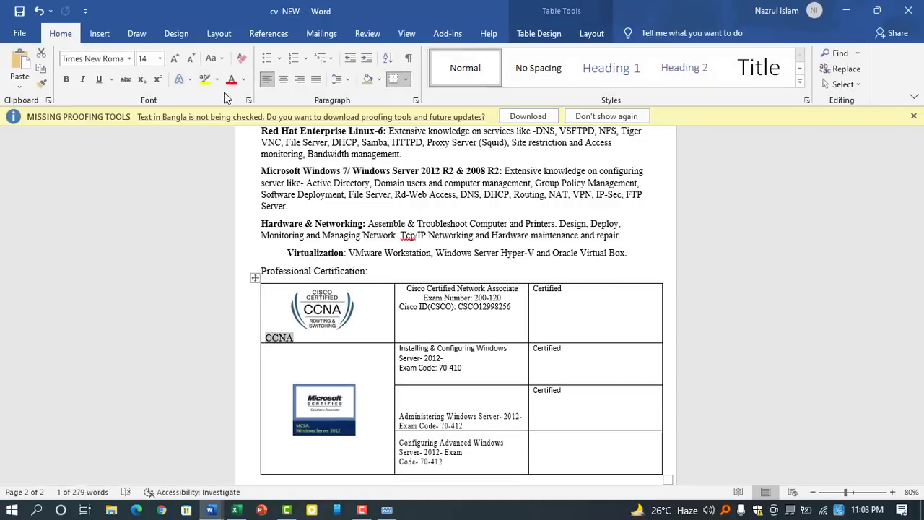
{"action": "left_click", "coordinate": [283, 79]}
Reposition the Microsoft certified badge higher within its cell.
{"action": "left_click", "coordinate": [325, 401]}
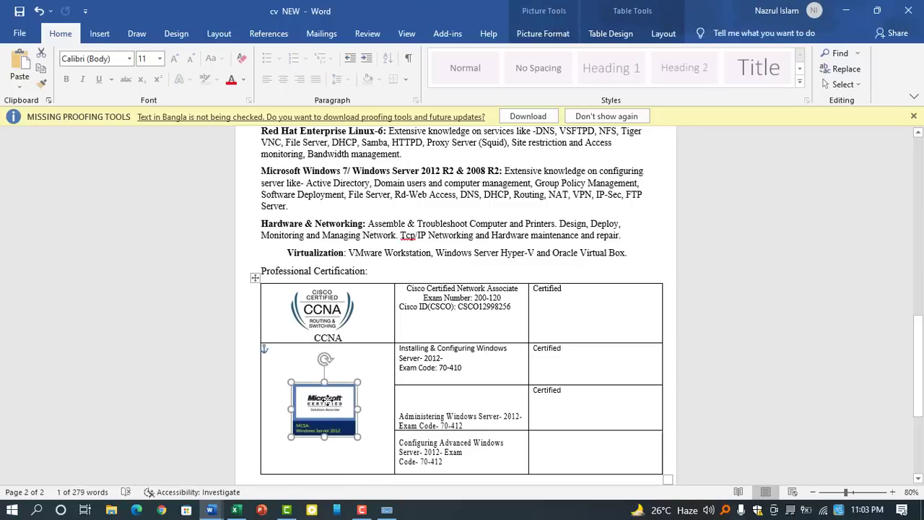
{"action": "left_click_drag", "start_coordinate": [327, 401], "coordinate": [322, 389]}
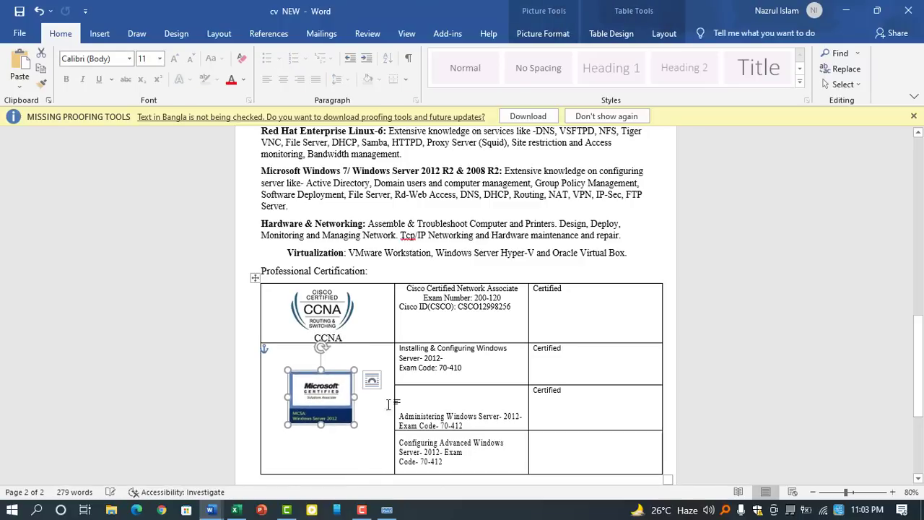
{"action": "left_click", "coordinate": [358, 429]}
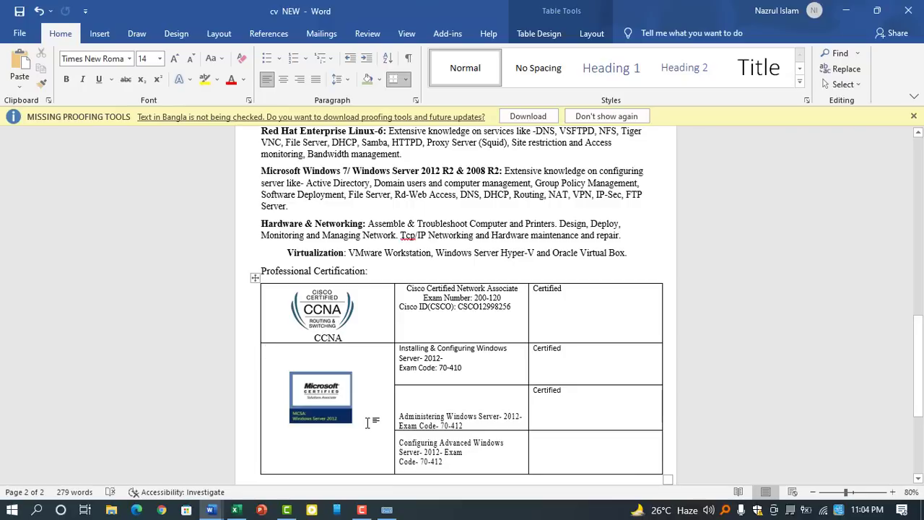
{"action": "key", "text": "Return"}
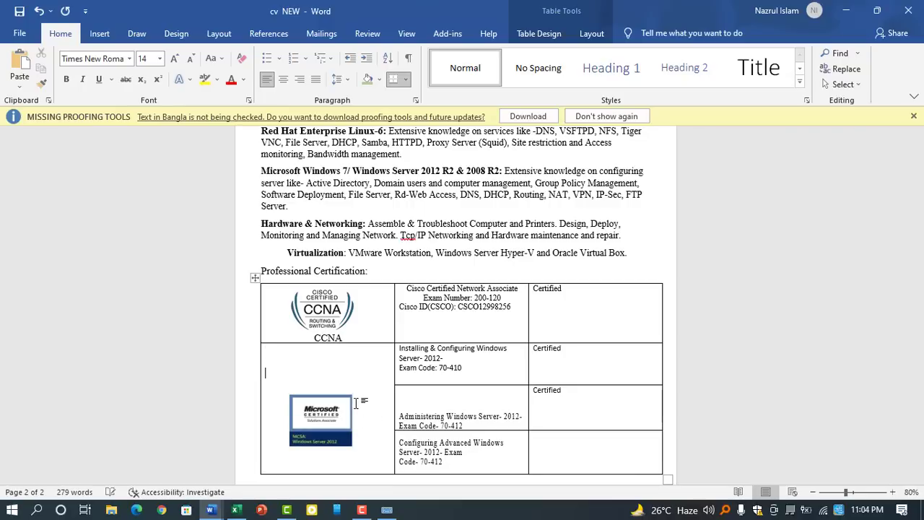
{"action": "left_click_drag", "start_coordinate": [309, 432], "coordinate": [312, 396]}
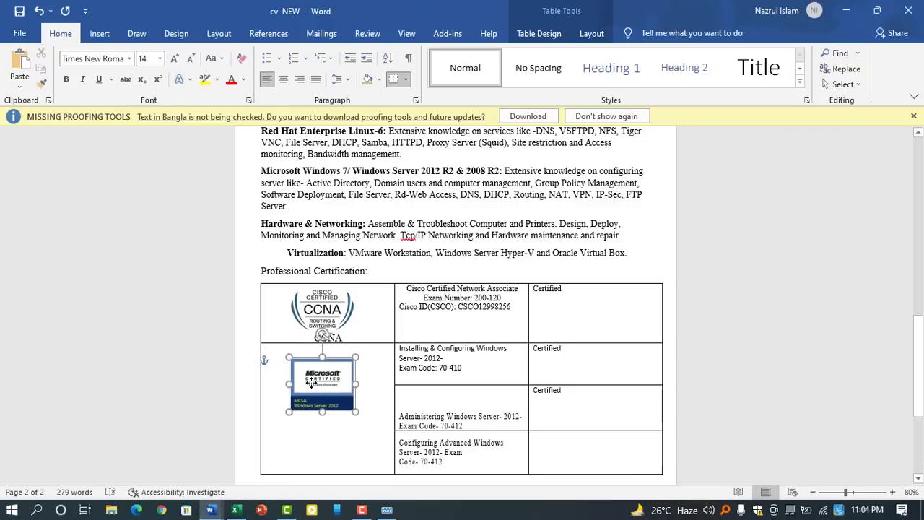
{"action": "left_click", "coordinate": [367, 425]}
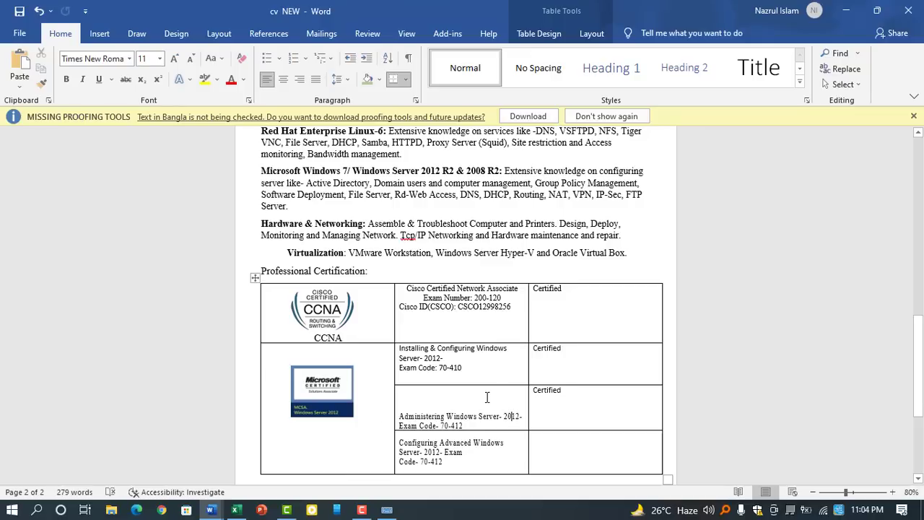
Copy the two Certified entries into the lower right-column cells.
{"action": "left_click_drag", "start_coordinate": [592, 389], "coordinate": [647, 424]}
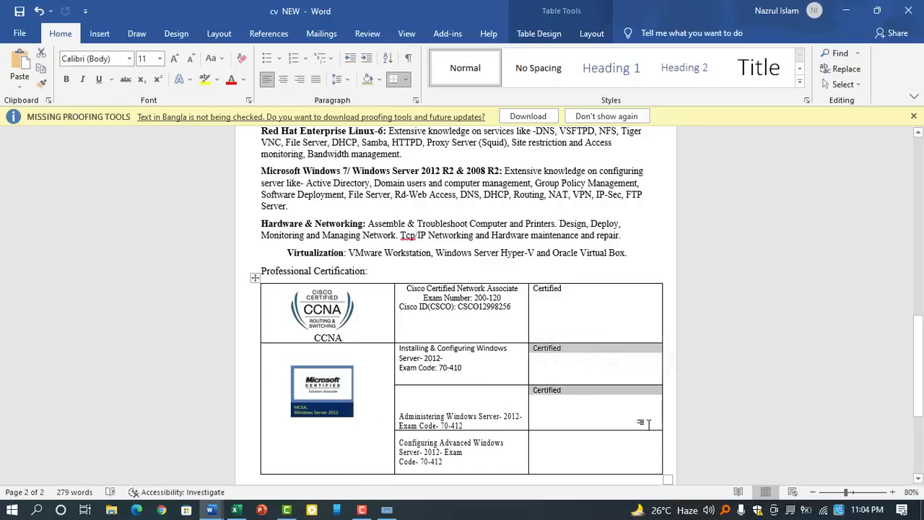
{"action": "key", "text": "ctrl+c"}
{"action": "left_click", "coordinate": [609, 447]}
{"action": "key", "text": "ctrl+v"}
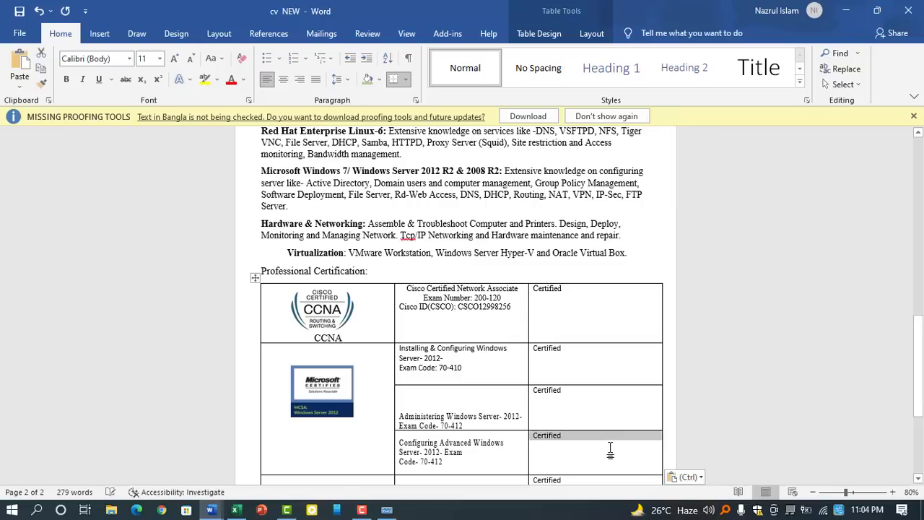
{"action": "scroll", "coordinate": [612, 425], "scroll_direction": "down", "scroll_amount": 3}
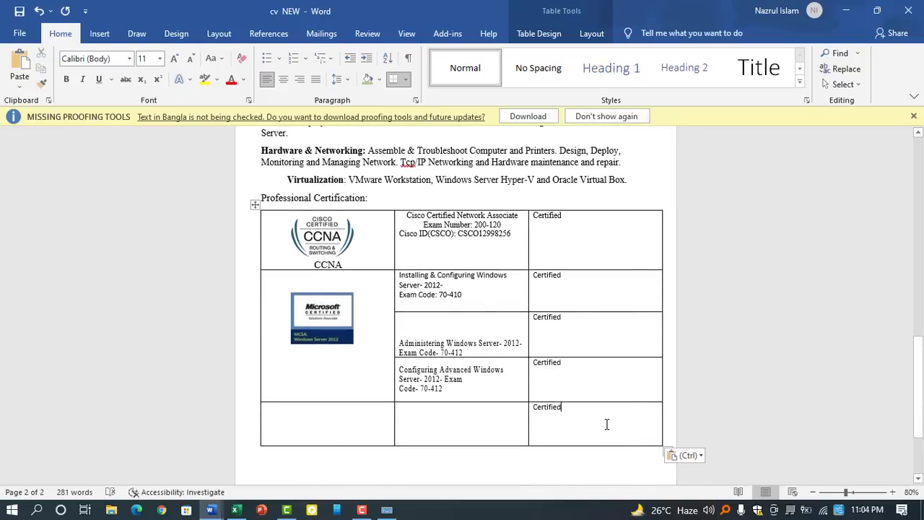
Delete the extra empty row at the bottom of the certification table.
{"action": "right_click", "coordinate": [606, 425]}
{"action": "left_click", "coordinate": [648, 314]}
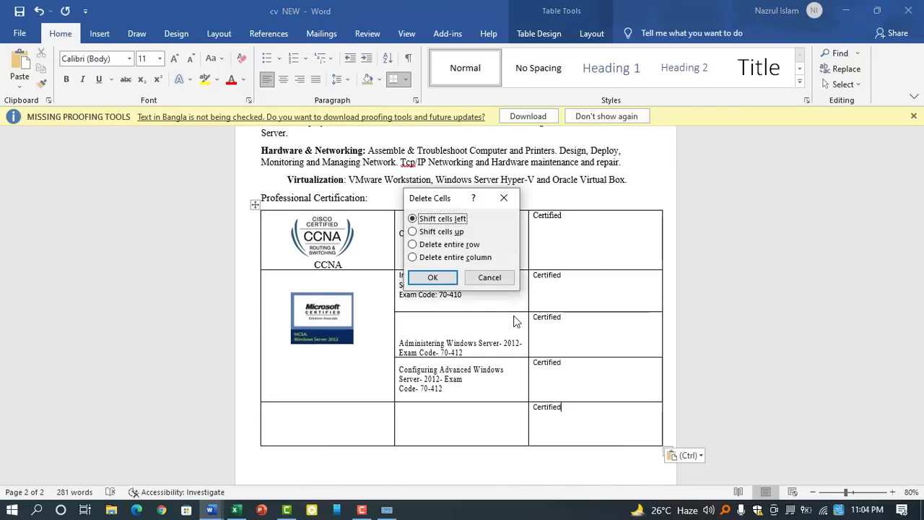
{"action": "left_click", "coordinate": [465, 245]}
{"action": "left_click", "coordinate": [432, 277]}
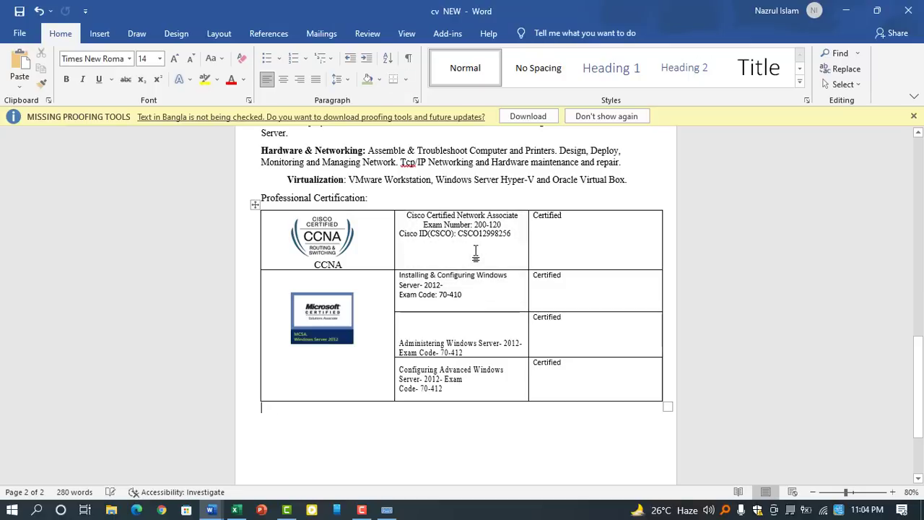
{"action": "scroll", "coordinate": [530, 272], "scroll_direction": "up", "scroll_amount": 2}
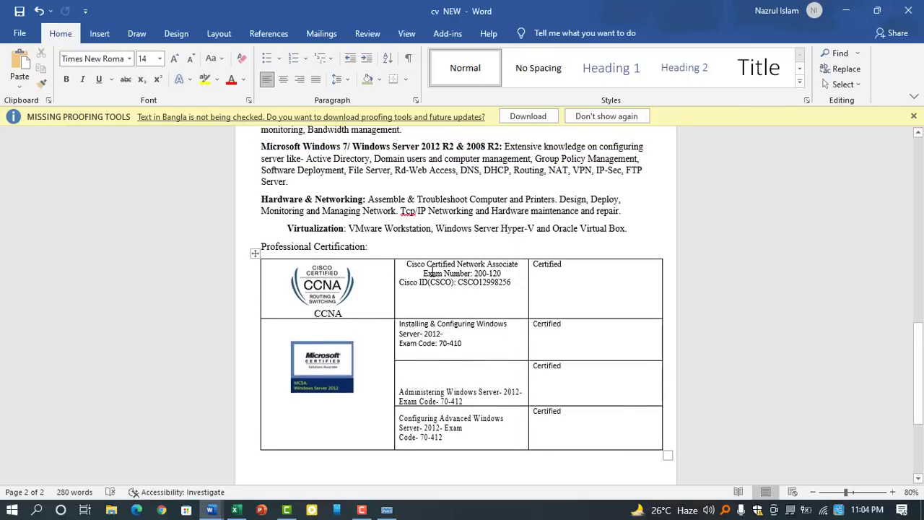
Select the Technical Skills text from CCNA through the certification table.
{"action": "left_click", "coordinate": [432, 272]}
{"action": "left_click", "coordinate": [438, 211]}
{"action": "left_click", "coordinate": [459, 283]}
{"action": "scroll", "coordinate": [462, 289], "scroll_direction": "up", "scroll_amount": 2}
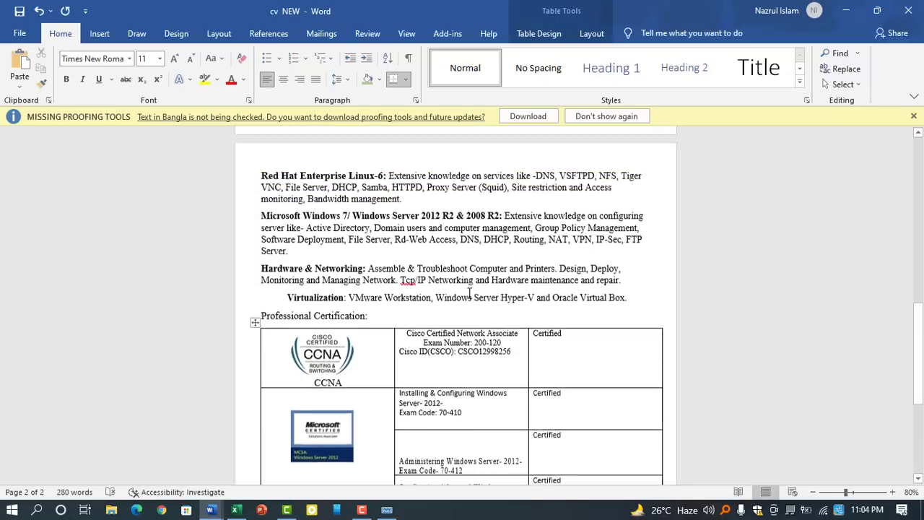
{"action": "scroll", "coordinate": [482, 278], "scroll_direction": "up", "scroll_amount": 3}
{"action": "scroll", "coordinate": [482, 280], "scroll_direction": "up", "scroll_amount": 3}
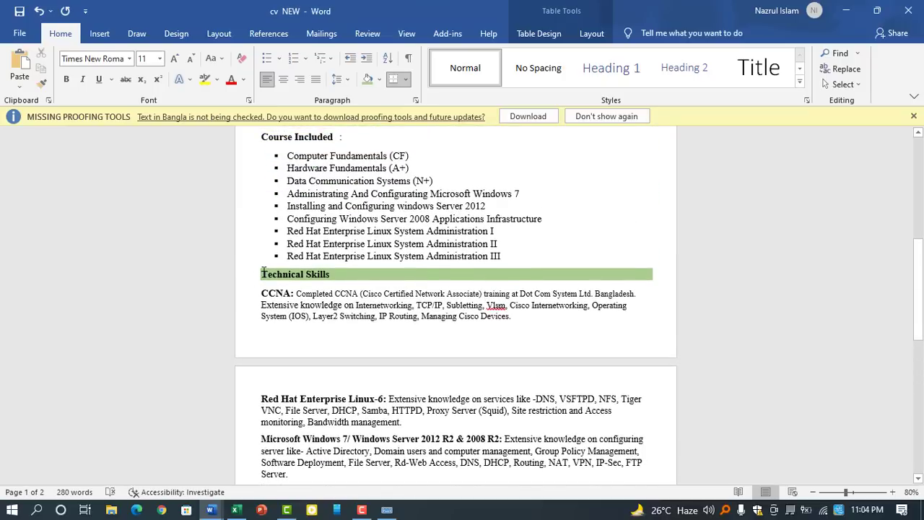
{"action": "left_click_drag", "start_coordinate": [345, 293], "coordinate": [611, 261]}
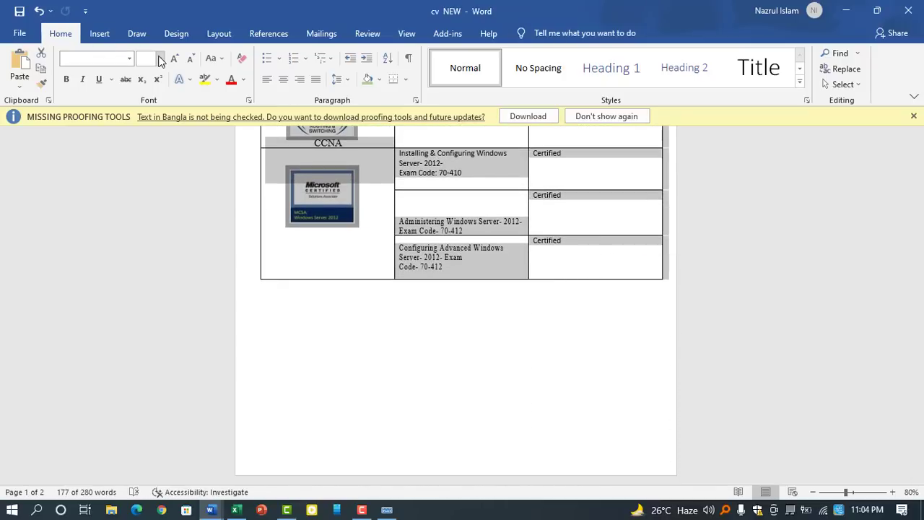
Set the selected Technical Skills text and certification table to 14 pt.
{"action": "left_click", "coordinate": [160, 58]}
{"action": "left_click", "coordinate": [144, 138]}
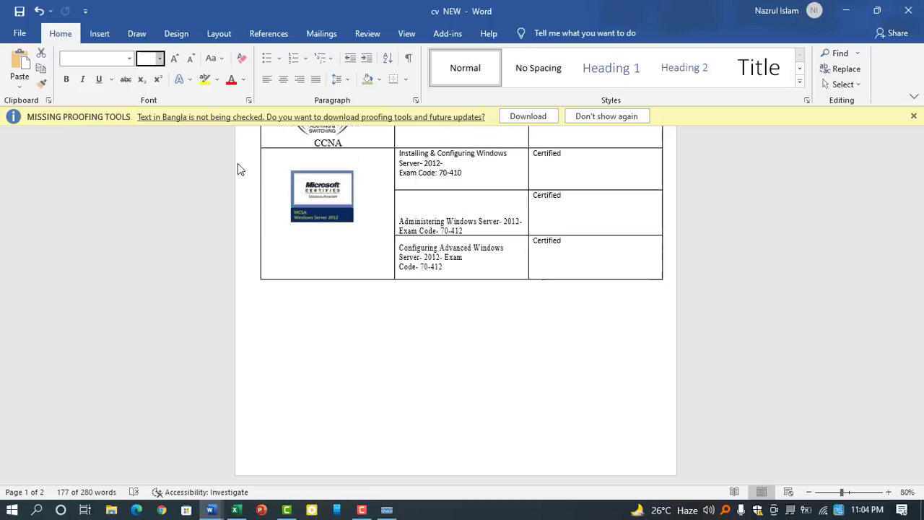
{"action": "left_click", "coordinate": [561, 257]}
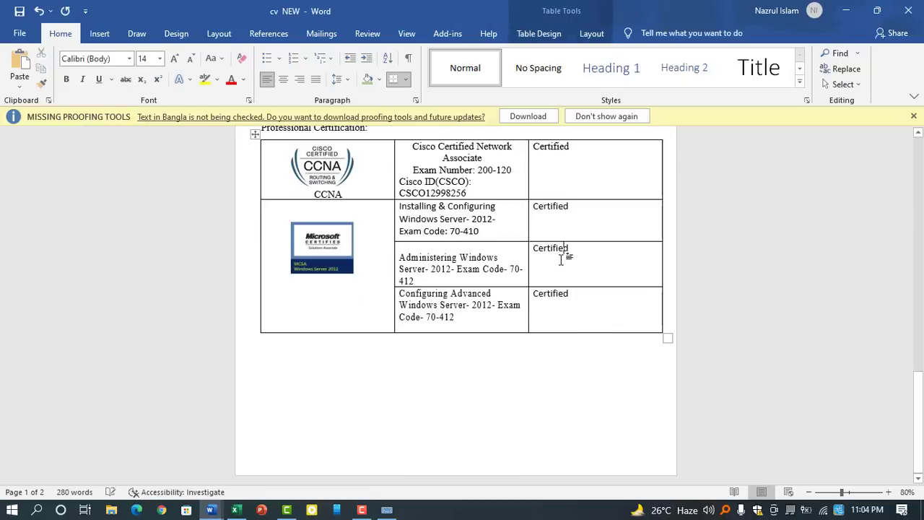
{"action": "scroll", "coordinate": [562, 259], "scroll_direction": "up", "scroll_amount": 2}
{"action": "left_click", "coordinate": [504, 267]}
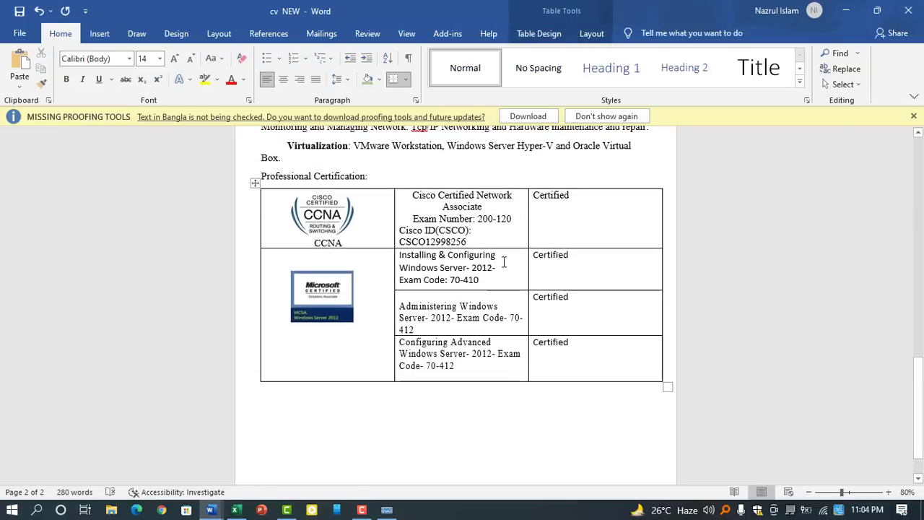
{"action": "scroll", "coordinate": [504, 262], "scroll_direction": "up", "scroll_amount": 2}
{"action": "left_click", "coordinate": [406, 184]}
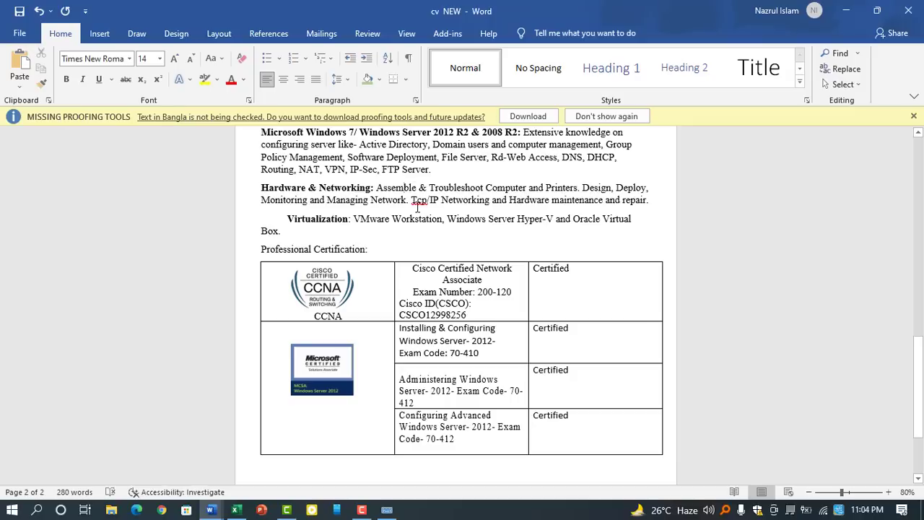
Apply Times New Roman to the table's second and third columns.
{"action": "left_click_drag", "start_coordinate": [416, 268], "coordinate": [565, 427]}
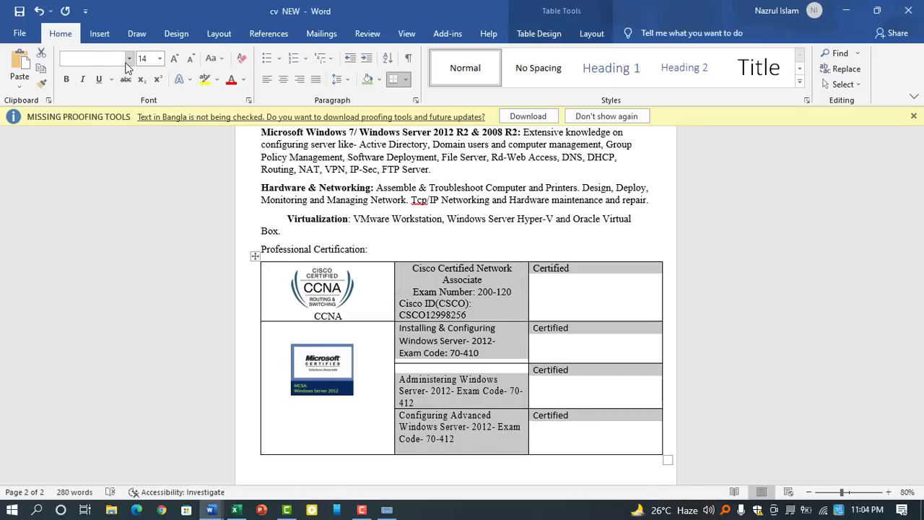
{"action": "left_click", "coordinate": [127, 61]}
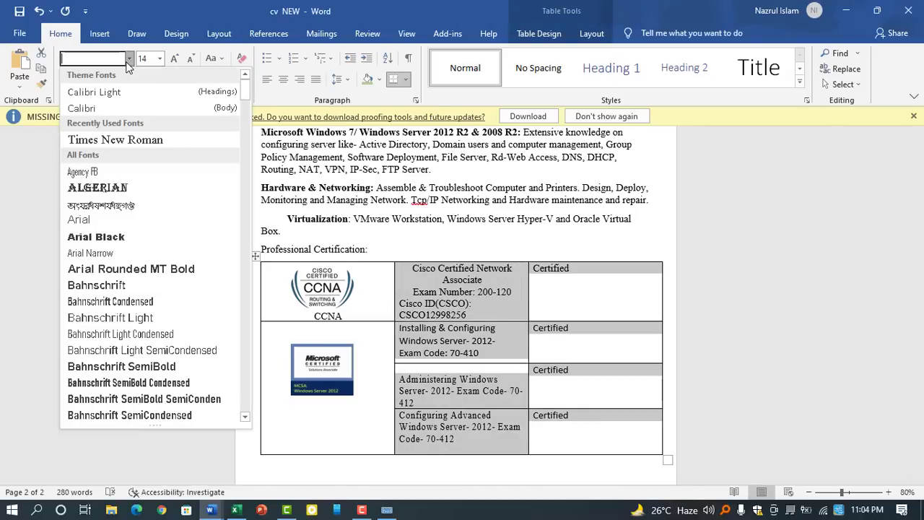
{"action": "left_click", "coordinate": [123, 141]}
{"action": "left_click", "coordinate": [604, 304]}
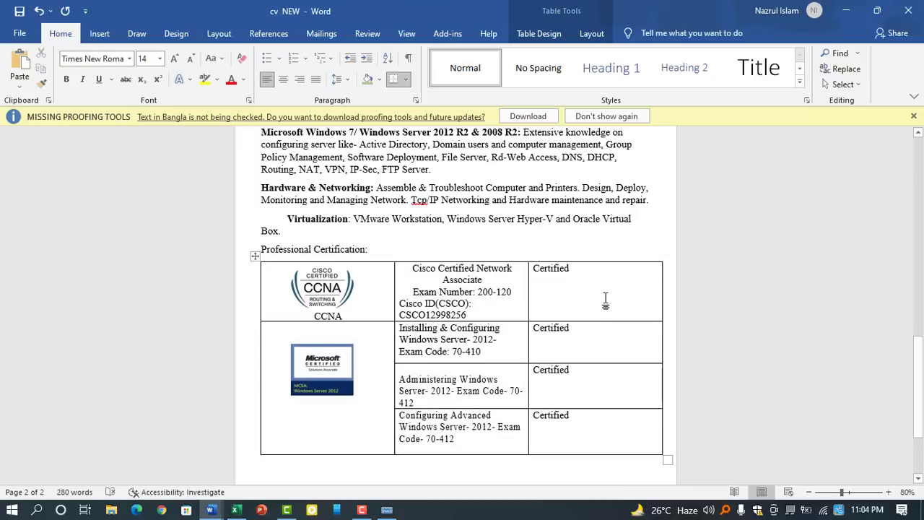
{"action": "scroll", "coordinate": [607, 299], "scroll_direction": "up", "scroll_amount": 2}
{"action": "left_click", "coordinate": [418, 310]}
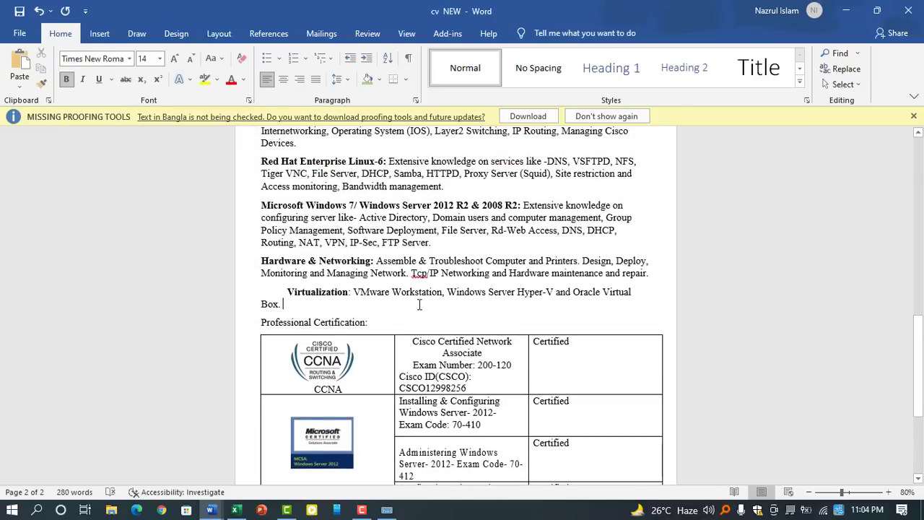
{"action": "scroll", "coordinate": [418, 304], "scroll_direction": "up", "scroll_amount": 1}
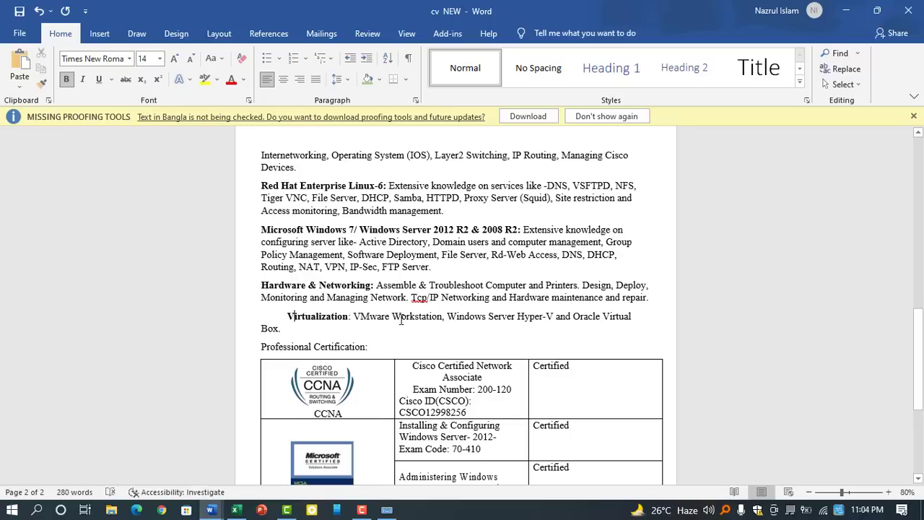
Pull 'Box.' back onto the Virtualization line so the paragraph fits on one line.
{"action": "left_click", "coordinate": [391, 316]}
{"action": "scroll", "coordinate": [470, 295], "scroll_direction": "up", "scroll_amount": 3}
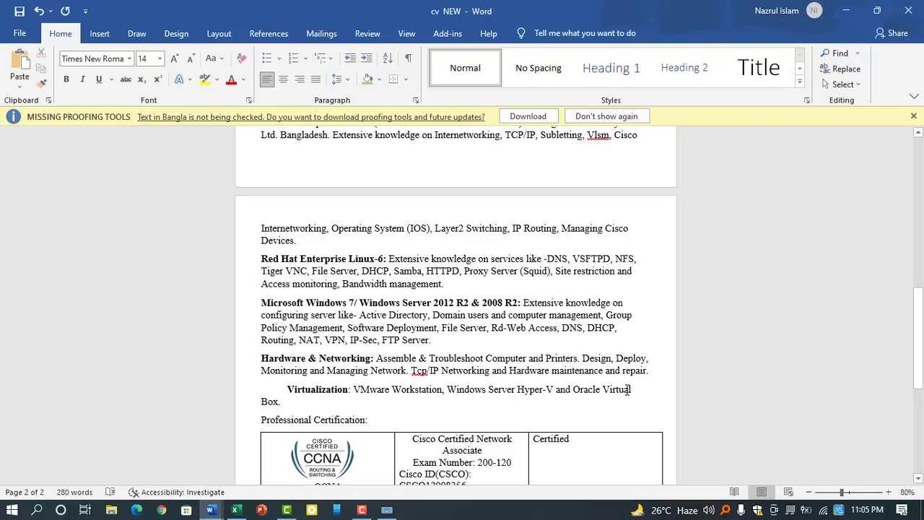
{"action": "left_click", "coordinate": [291, 399]}
{"action": "key", "text": "BackSpace"}
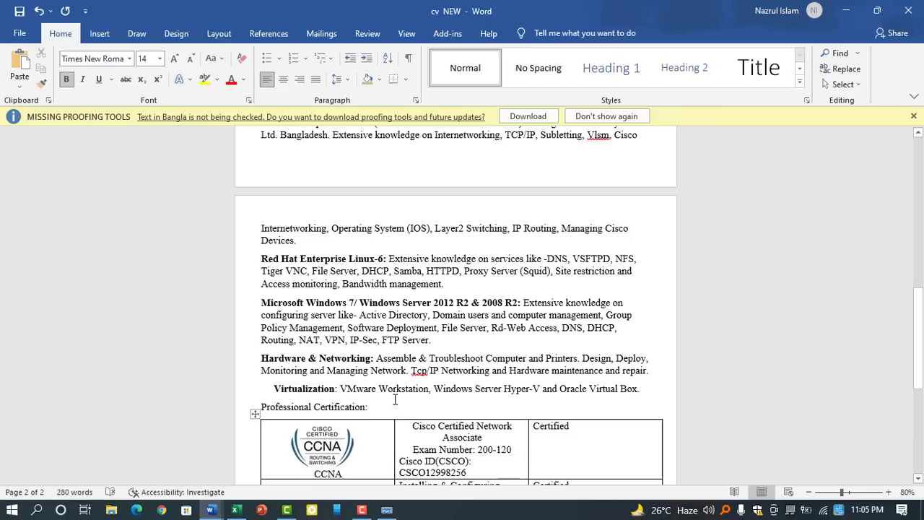
{"action": "left_click", "coordinate": [381, 408]}
Add a blank line between Virtualization and the Professional Certification heading.
{"action": "left_click", "coordinate": [657, 390]}
{"action": "scroll", "coordinate": [635, 388], "scroll_direction": "down", "scroll_amount": 3}
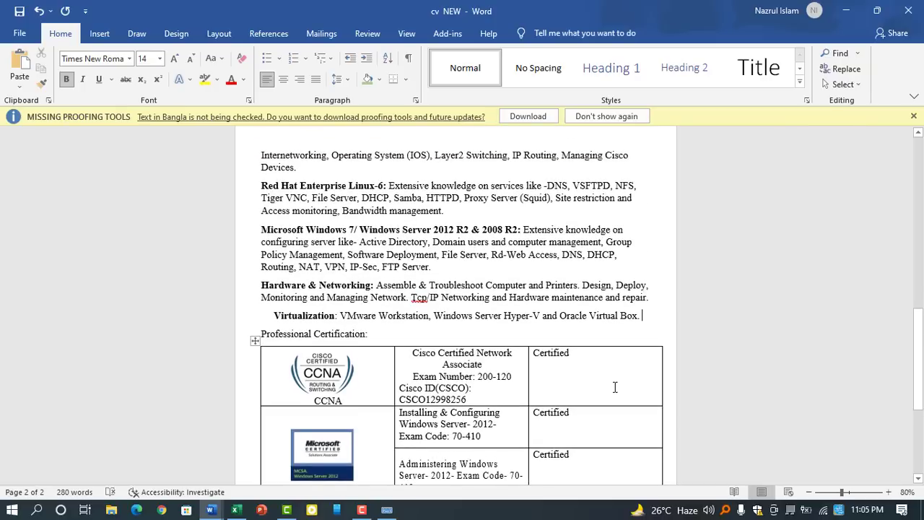
{"action": "key", "text": "Return"}
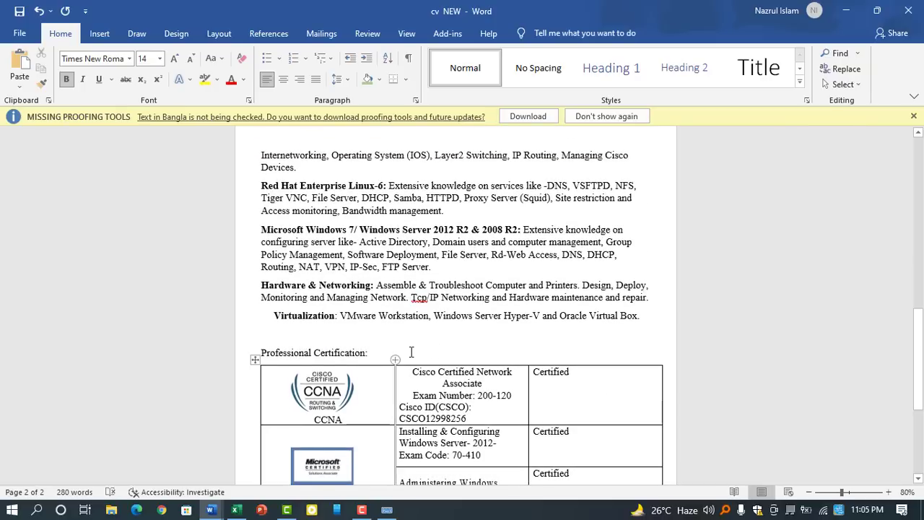
Format-paint the bold green Technical Skills style onto 'Professional Certification:'.
{"action": "left_click", "coordinate": [379, 352]}
{"action": "left_click_drag", "start_coordinate": [379, 351], "coordinate": [261, 353]}
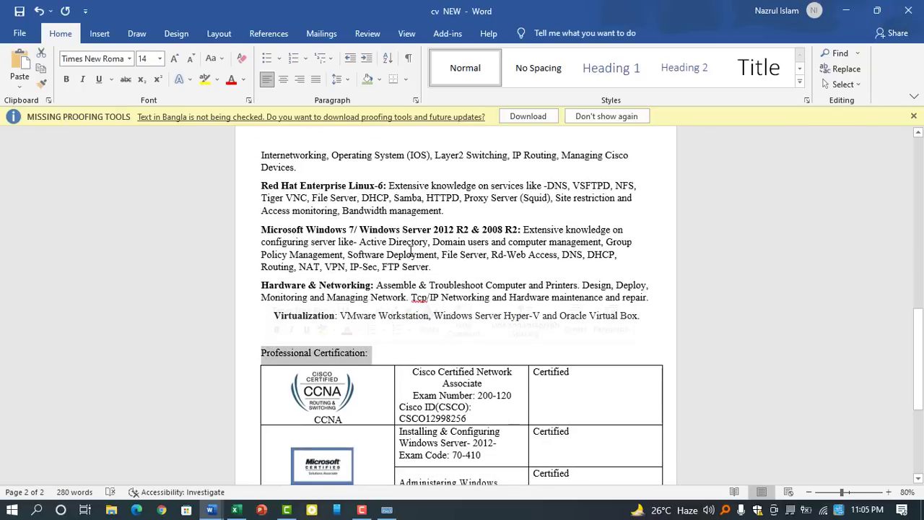
{"action": "scroll", "coordinate": [410, 251], "scroll_direction": "up", "scroll_amount": 3}
{"action": "scroll", "coordinate": [409, 252], "scroll_direction": "up", "scroll_amount": 3}
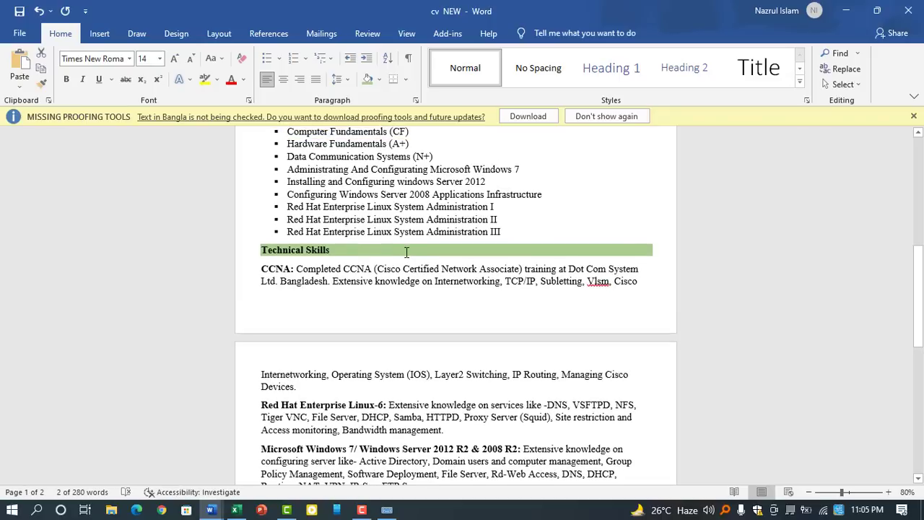
{"action": "left_click_drag", "start_coordinate": [351, 252], "coordinate": [261, 252]}
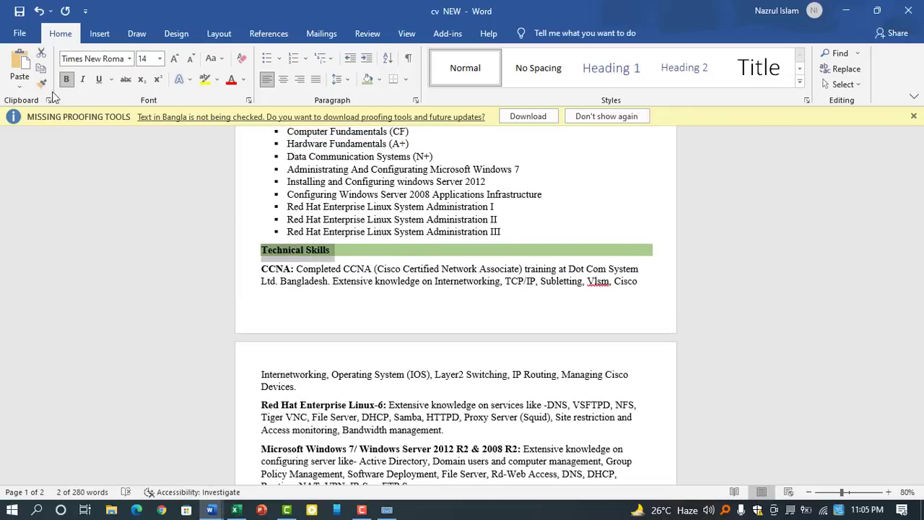
{"action": "left_click", "coordinate": [42, 85]}
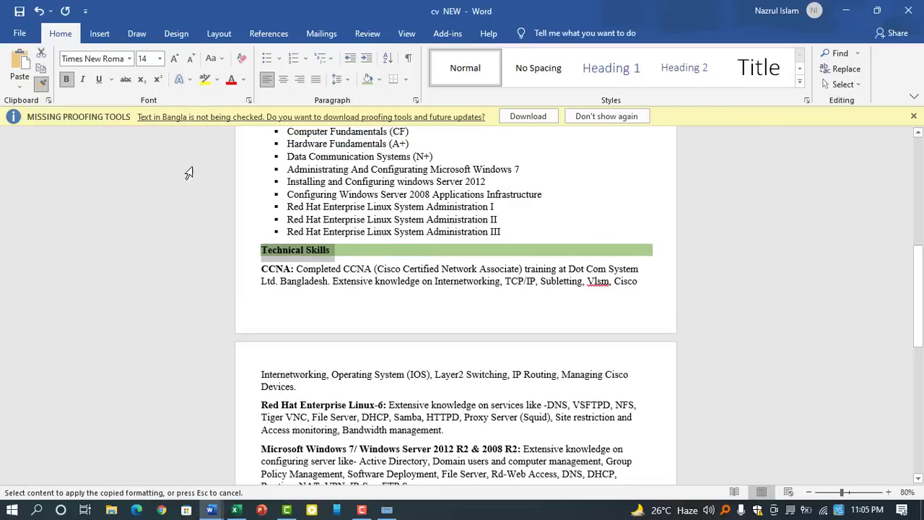
{"action": "scroll", "coordinate": [289, 253], "scroll_direction": "down", "scroll_amount": 2}
{"action": "scroll", "coordinate": [453, 314], "scroll_direction": "down", "scroll_amount": 4}
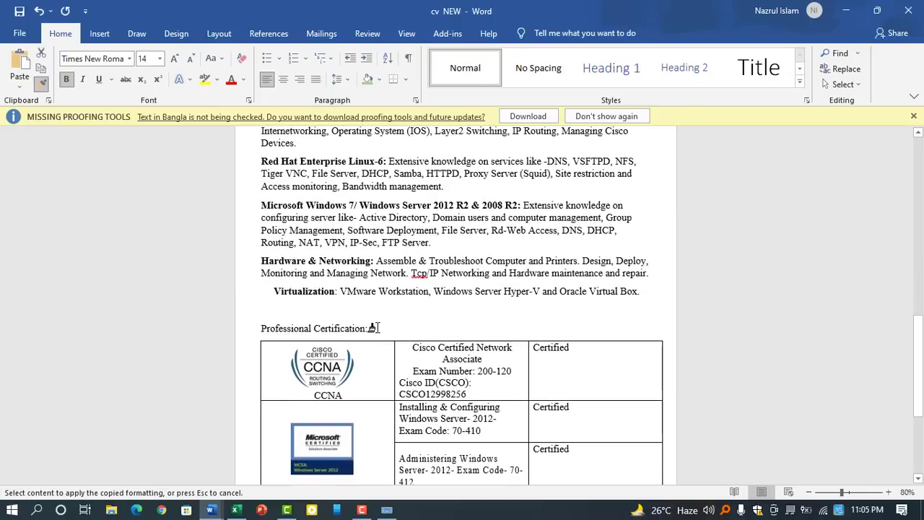
{"action": "left_click_drag", "start_coordinate": [371, 326], "coordinate": [250, 321]}
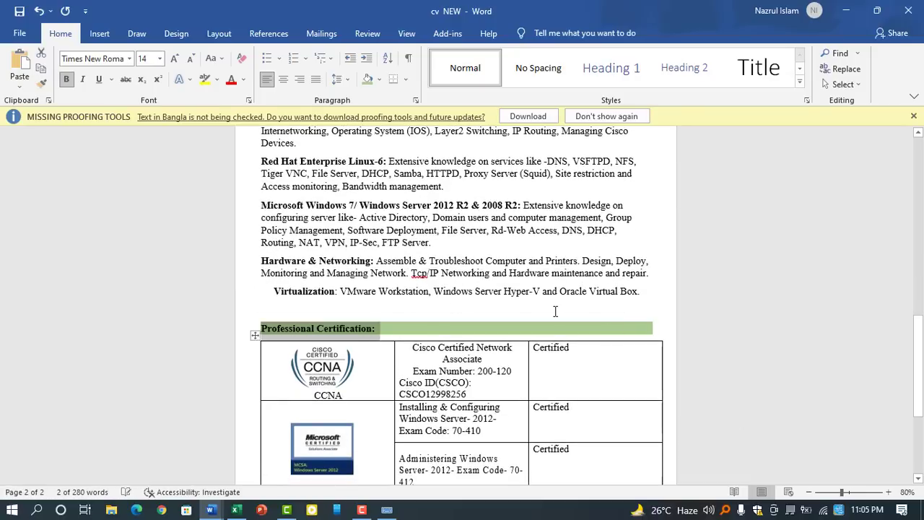
{"action": "left_click", "coordinate": [555, 311]}
Restore down the cv NEW window to reveal the original CV behind it.
{"action": "scroll", "coordinate": [555, 311], "scroll_direction": "down", "scroll_amount": 5}
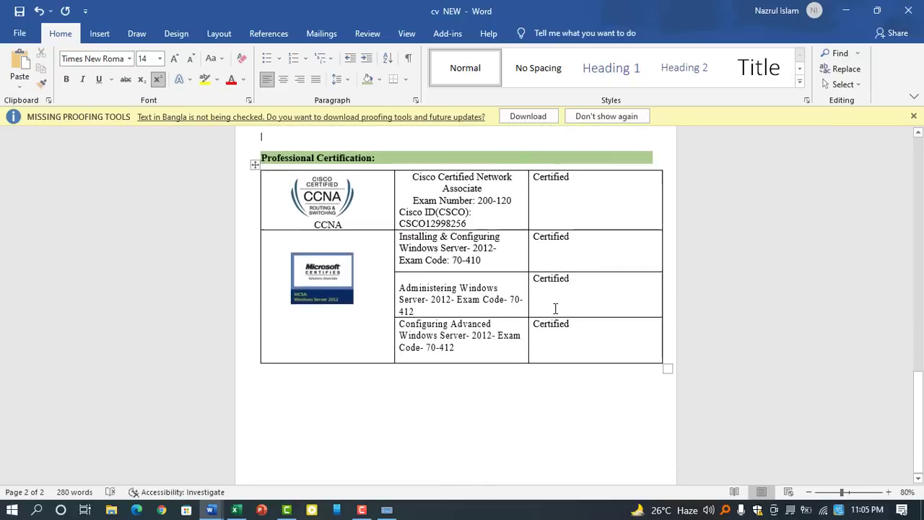
{"action": "scroll", "coordinate": [560, 331], "scroll_direction": "up", "scroll_amount": 5}
{"action": "scroll", "coordinate": [561, 331], "scroll_direction": "up", "scroll_amount": 4}
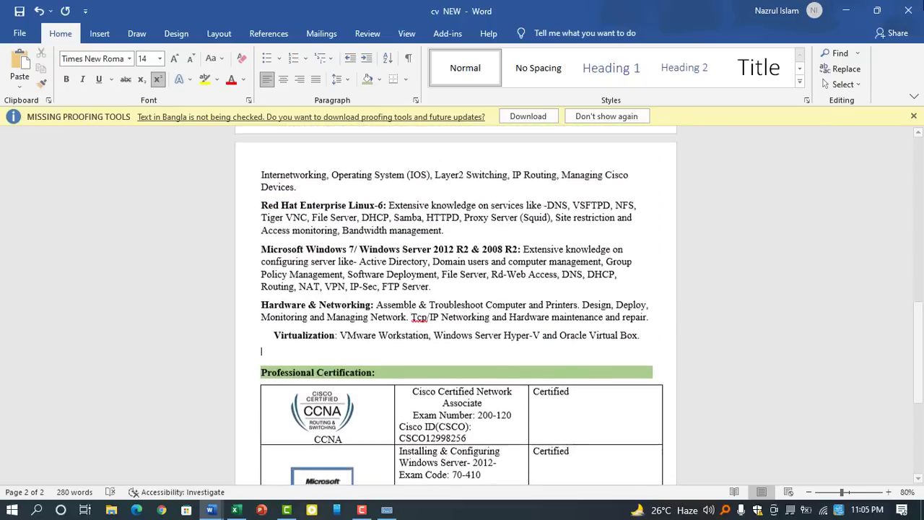
{"action": "left_click", "coordinate": [876, 10]}
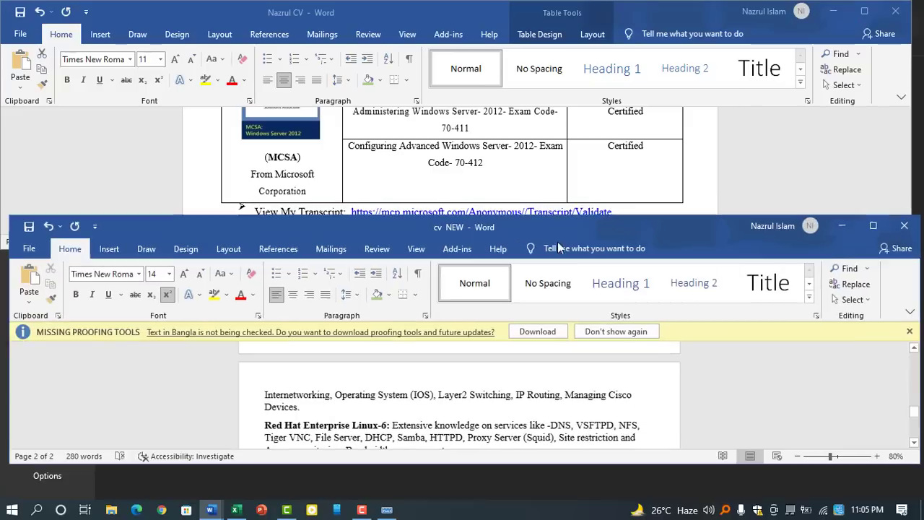
Maximize cv NEW, review the whole document, and save it.
{"action": "left_click", "coordinate": [871, 227]}
{"action": "scroll", "coordinate": [523, 210], "scroll_direction": "up", "scroll_amount": 3}
{"action": "scroll", "coordinate": [524, 210], "scroll_direction": "up", "scroll_amount": 3}
{"action": "scroll", "coordinate": [524, 210], "scroll_direction": "up", "scroll_amount": 5}
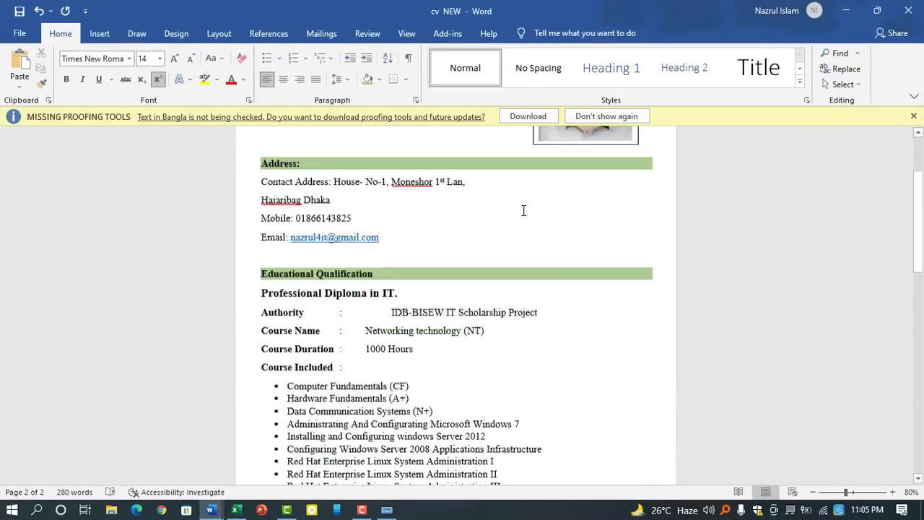
{"action": "scroll", "coordinate": [524, 210], "scroll_direction": "up", "scroll_amount": 3}
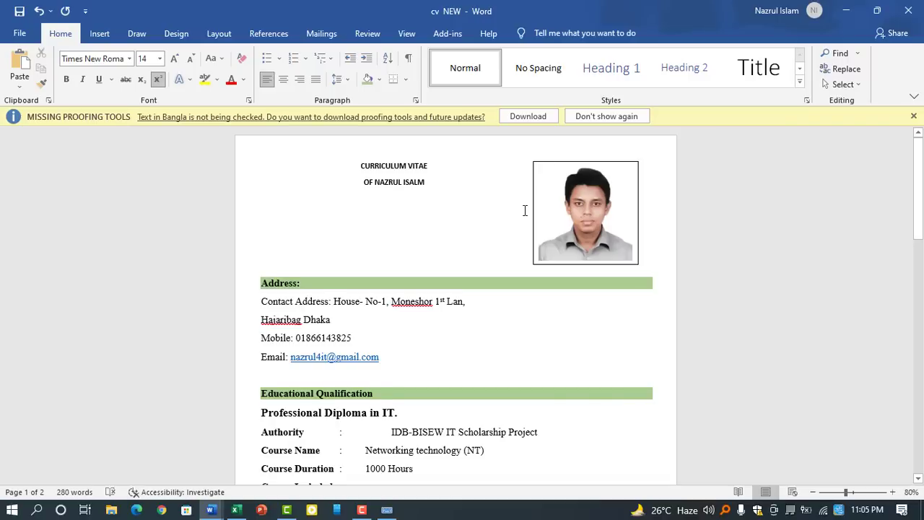
{"action": "scroll", "coordinate": [524, 210], "scroll_direction": "down", "scroll_amount": 2}
{"action": "scroll", "coordinate": [524, 210], "scroll_direction": "down", "scroll_amount": 3}
{"action": "scroll", "coordinate": [525, 210], "scroll_direction": "down", "scroll_amount": 1}
{"action": "scroll", "coordinate": [525, 210], "scroll_direction": "down", "scroll_amount": 1}
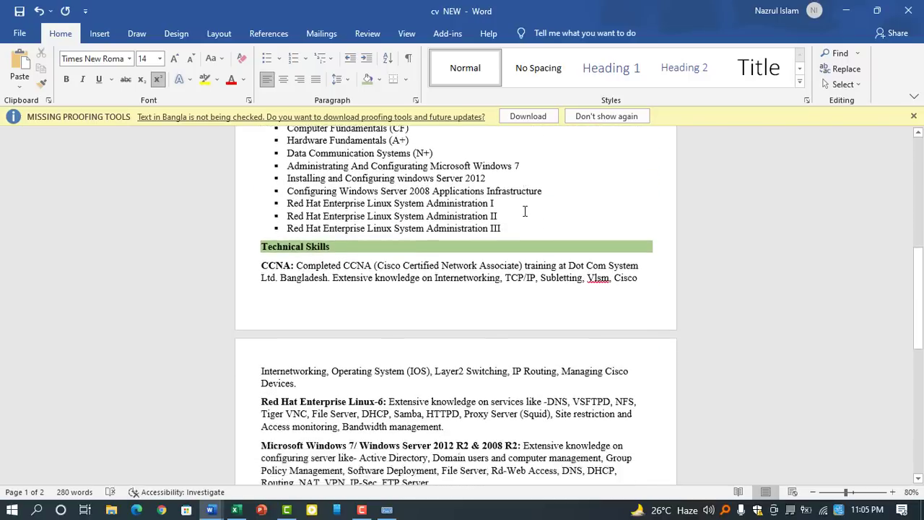
{"action": "scroll", "coordinate": [534, 210], "scroll_direction": "down", "scroll_amount": 3}
{"action": "scroll", "coordinate": [549, 213], "scroll_direction": "down", "scroll_amount": 3}
{"action": "scroll", "coordinate": [581, 225], "scroll_direction": "down", "scroll_amount": 1}
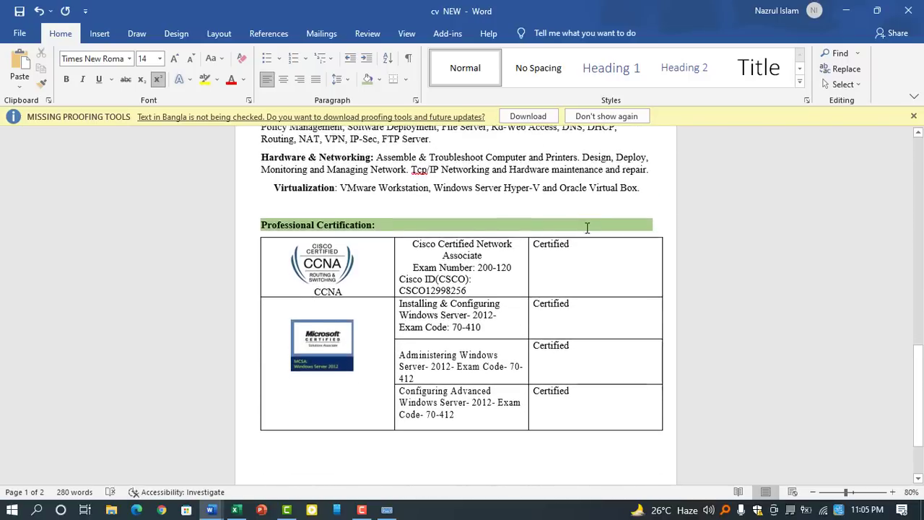
{"action": "scroll", "coordinate": [589, 226], "scroll_direction": "down", "scroll_amount": 2}
{"action": "scroll", "coordinate": [590, 226], "scroll_direction": "down", "scroll_amount": 1}
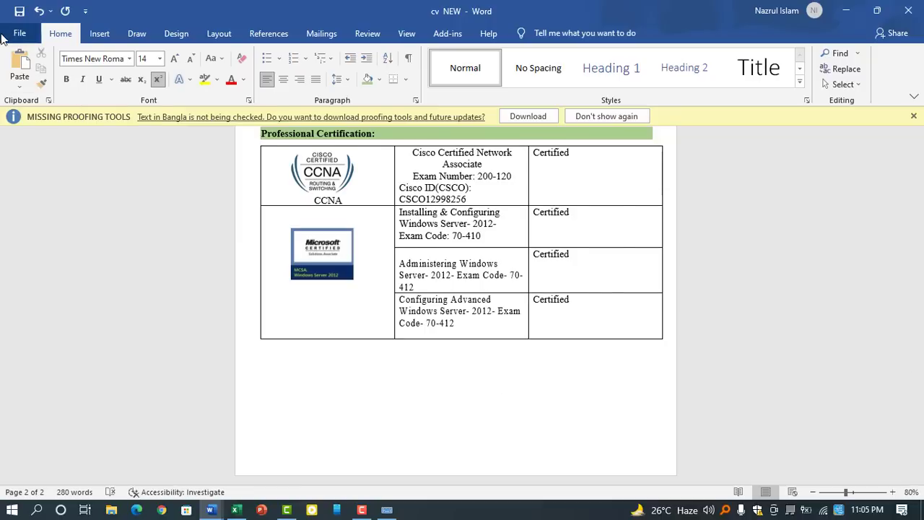
{"action": "left_click", "coordinate": [20, 11]}
Place the caret below the table, then restore down cv NEW to bring the original CV forward.
{"action": "left_click", "coordinate": [554, 359]}
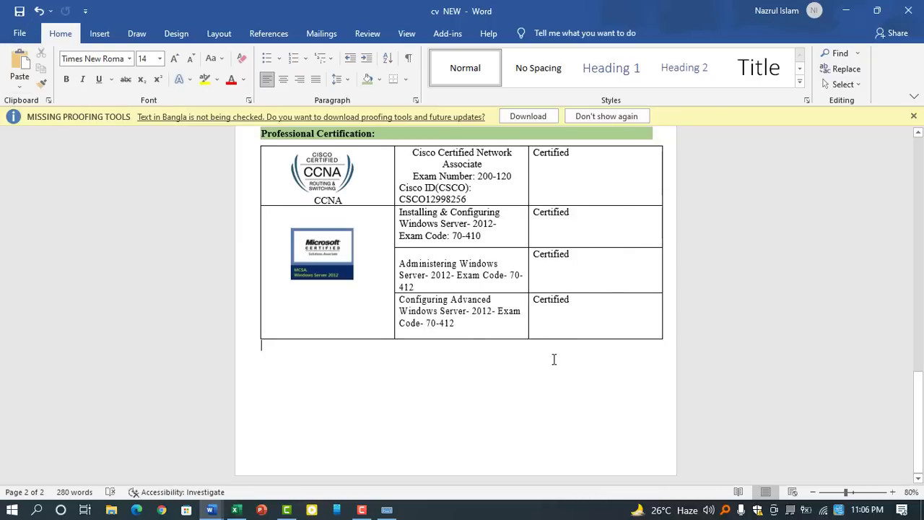
{"action": "scroll", "coordinate": [547, 319], "scroll_direction": "up", "scroll_amount": 3}
{"action": "scroll", "coordinate": [538, 311], "scroll_direction": "up", "scroll_amount": 1}
{"action": "scroll", "coordinate": [529, 308], "scroll_direction": "up", "scroll_amount": 3}
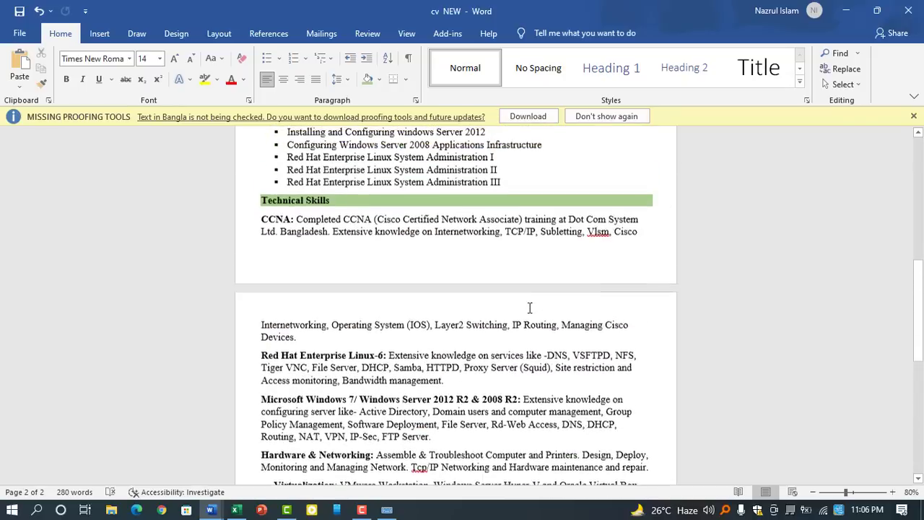
{"action": "scroll", "coordinate": [529, 309], "scroll_direction": "up", "scroll_amount": 2}
{"action": "scroll", "coordinate": [529, 309], "scroll_direction": "up", "scroll_amount": 2}
{"action": "scroll", "coordinate": [529, 308], "scroll_direction": "up", "scroll_amount": 3}
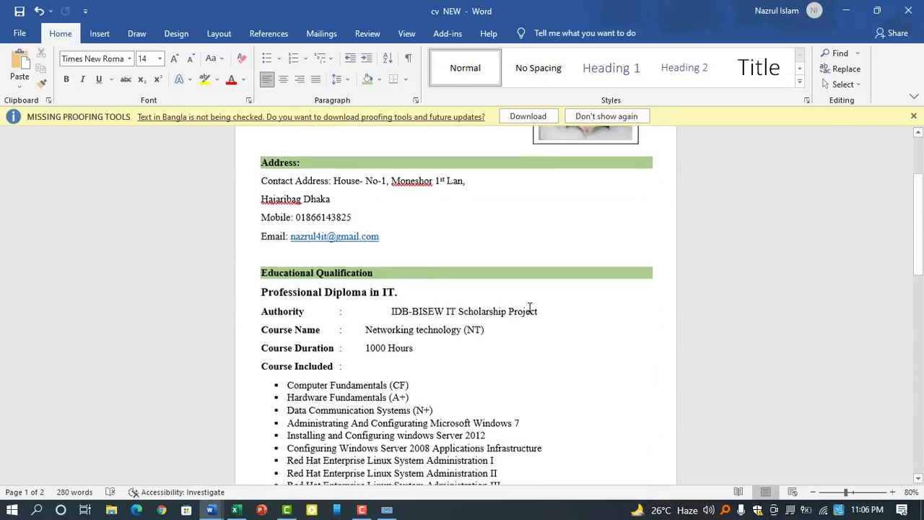
{"action": "scroll", "coordinate": [529, 309], "scroll_direction": "up", "scroll_amount": 2}
{"action": "scroll", "coordinate": [530, 308], "scroll_direction": "up", "scroll_amount": 1}
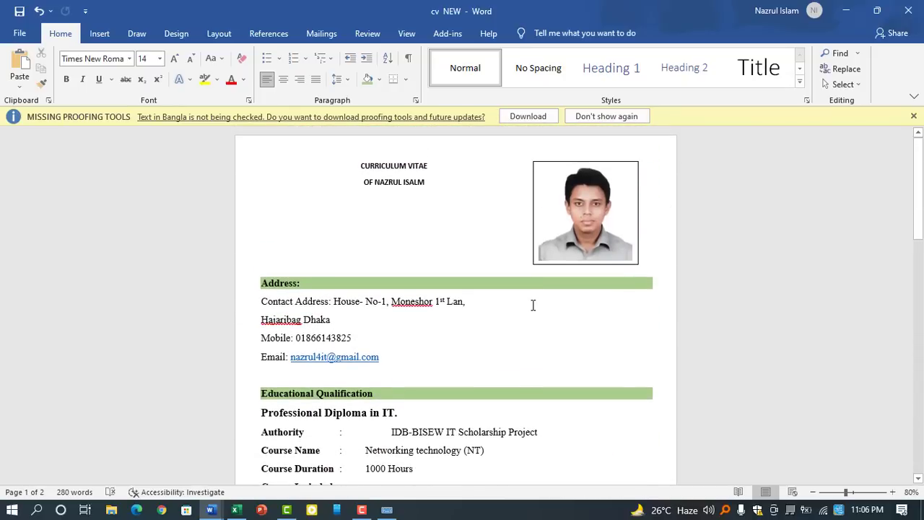
{"action": "scroll", "coordinate": [532, 306], "scroll_direction": "down", "scroll_amount": 1}
{"action": "scroll", "coordinate": [532, 317], "scroll_direction": "down", "scroll_amount": 7}
{"action": "scroll", "coordinate": [532, 318], "scroll_direction": "down", "scroll_amount": 8}
{"action": "scroll", "coordinate": [534, 317], "scroll_direction": "down", "scroll_amount": 10}
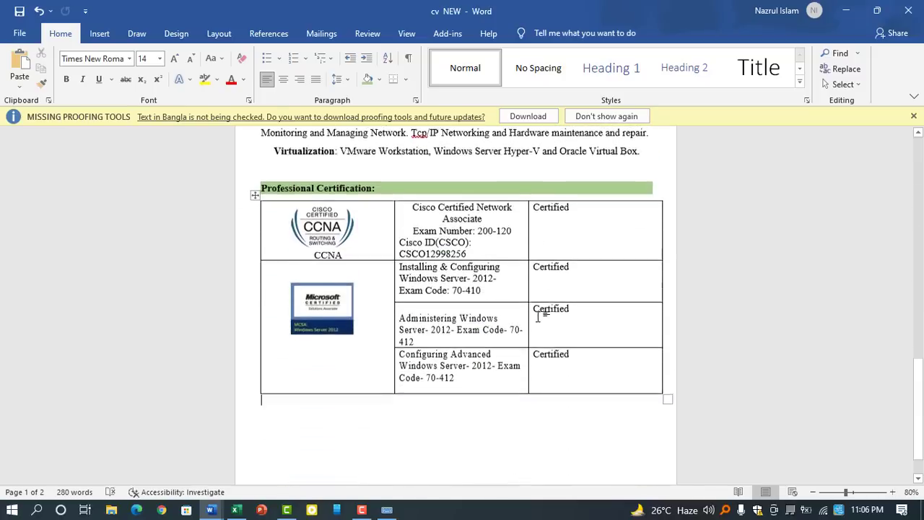
{"action": "scroll", "coordinate": [538, 315], "scroll_direction": "down", "scroll_amount": 1}
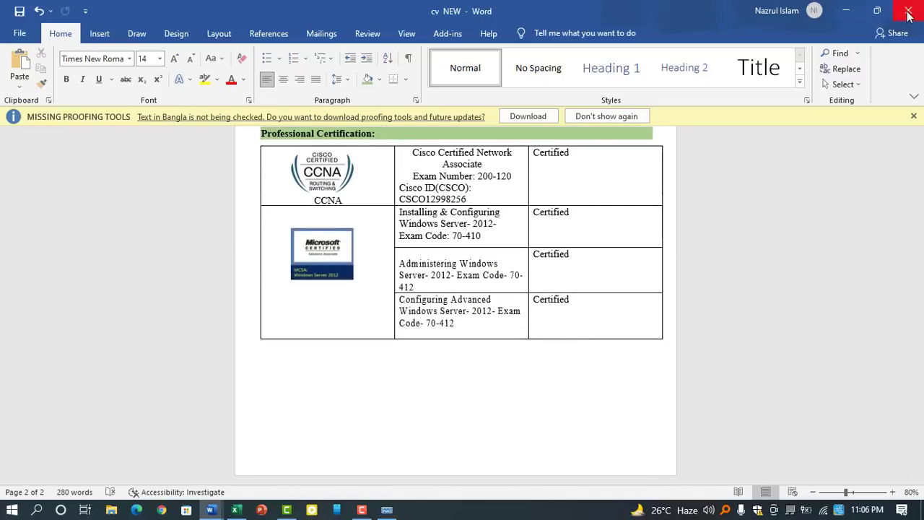
{"action": "left_click", "coordinate": [877, 11]}
Copy the View My Transcript and IDB-BISEW information bullets from Nazrul CV.
{"action": "left_click", "coordinate": [784, 132]}
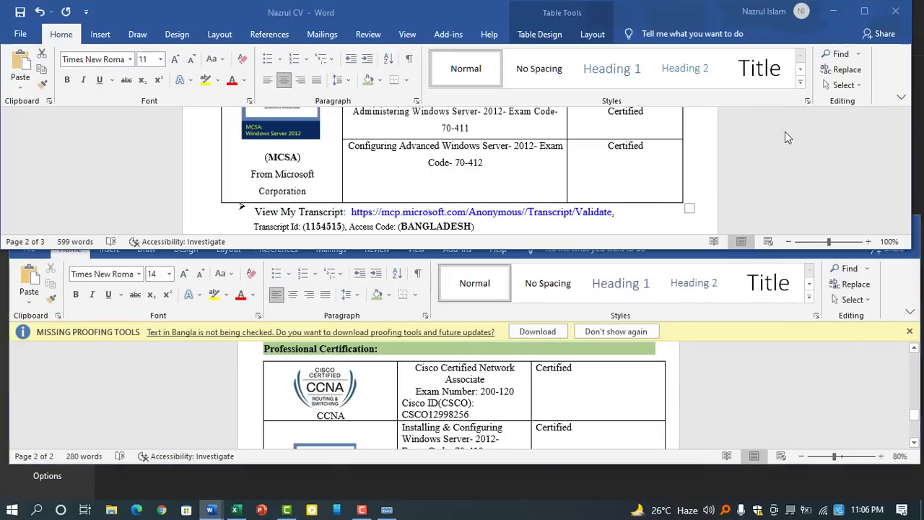
{"action": "triple_click", "coordinate": [532, 180]}
{"action": "left_click", "coordinate": [864, 11]}
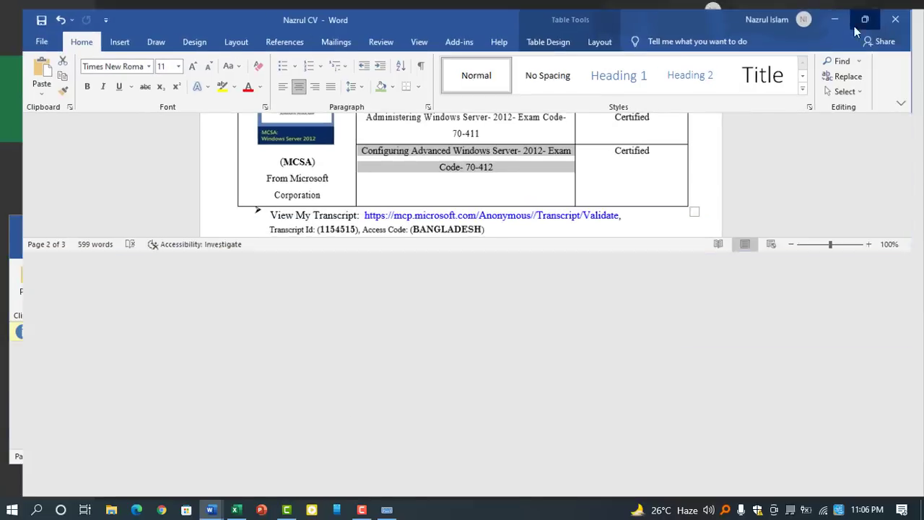
{"action": "left_click_drag", "start_coordinate": [600, 250], "coordinate": [264, 212]}
{"action": "key", "text": "ctrl+c"}
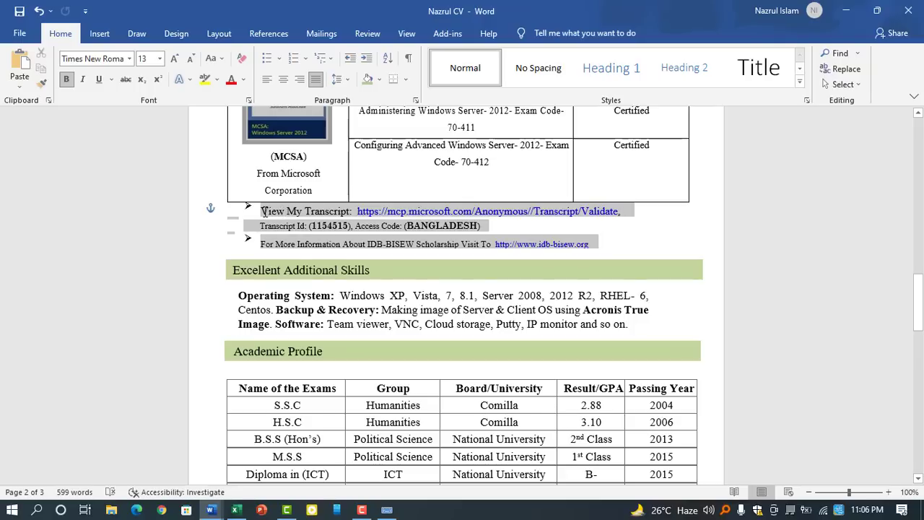
{"action": "right_click", "coordinate": [265, 218]}
{"action": "key", "text": "Escape"}
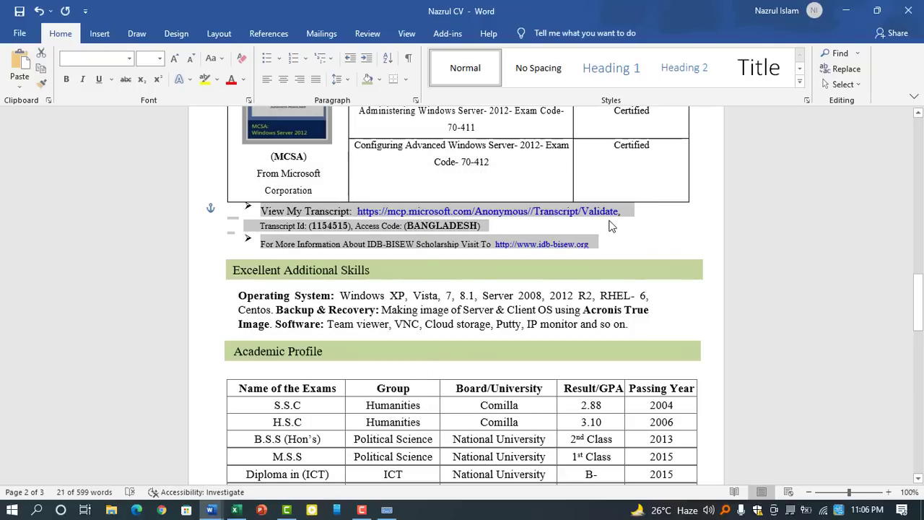
Paste the bullets below the certification table in cv NEW using the destination theme.
{"action": "left_click", "coordinate": [877, 13]}
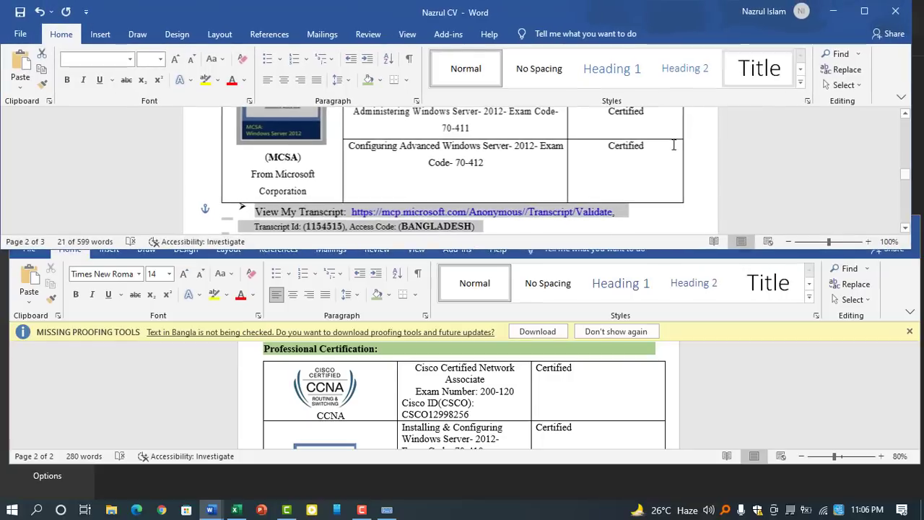
{"action": "left_click", "coordinate": [687, 381]}
{"action": "left_click", "coordinate": [875, 228]}
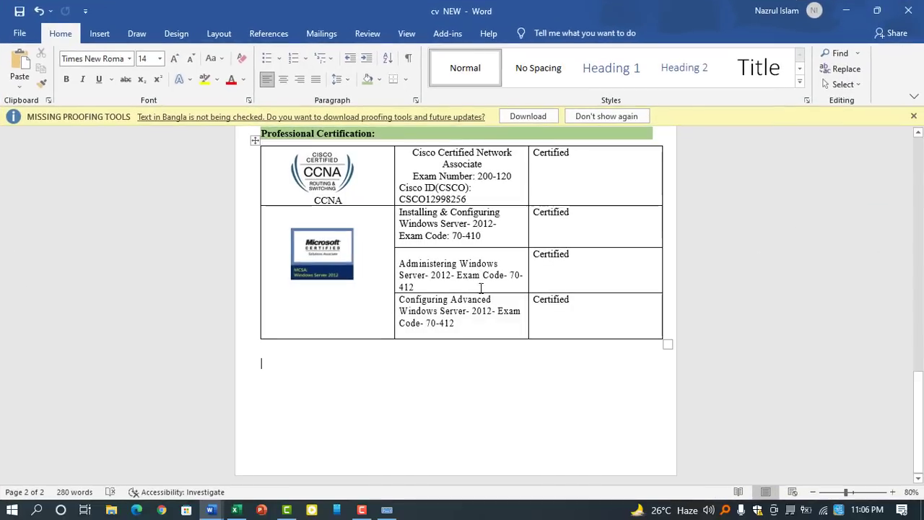
{"action": "right_click", "coordinate": [333, 366]}
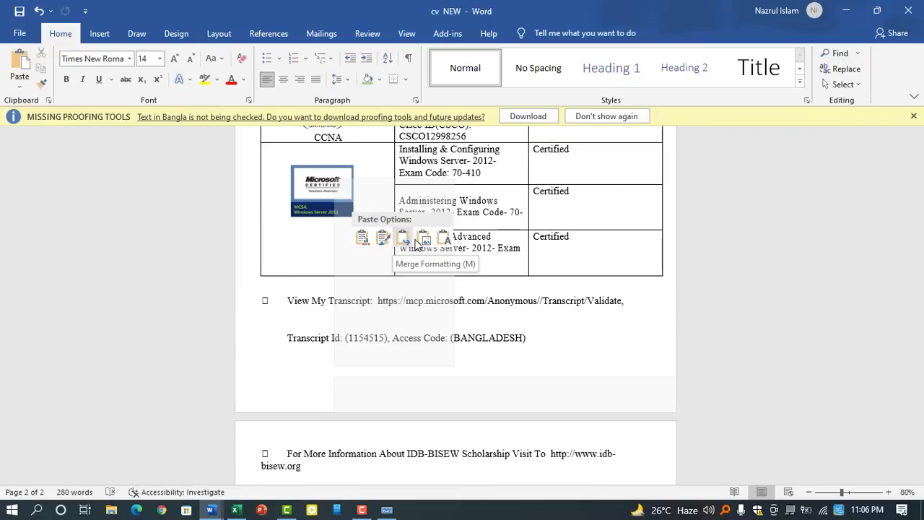
{"action": "left_click", "coordinate": [363, 240]}
{"action": "left_click", "coordinate": [662, 388]}
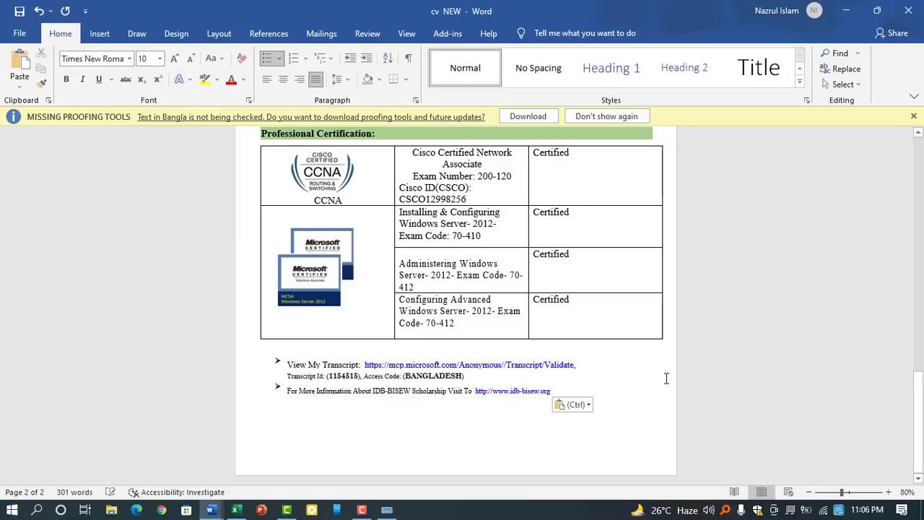
{"action": "left_click", "coordinate": [498, 263]}
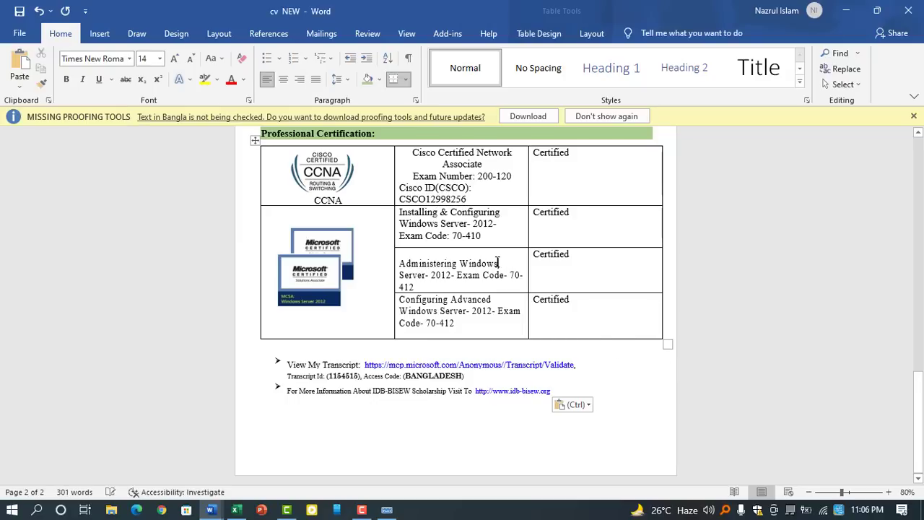
{"action": "left_click", "coordinate": [472, 378]}
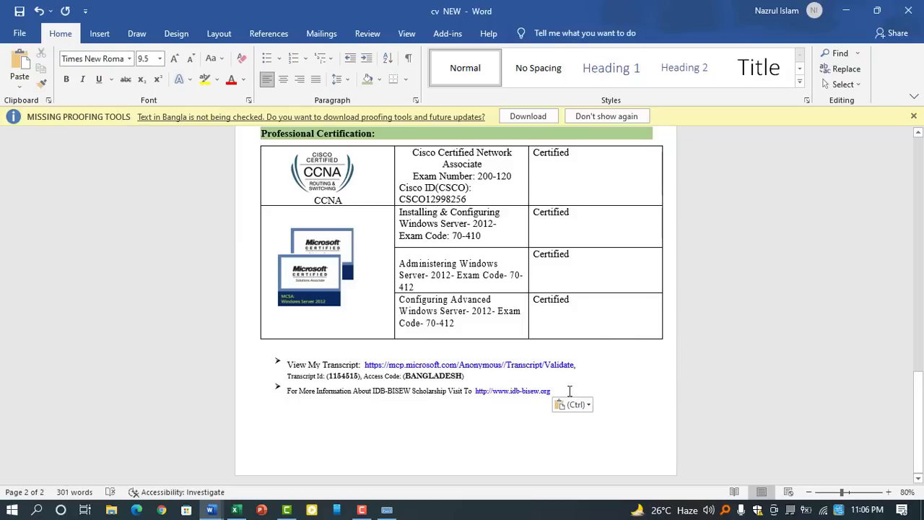
{"action": "left_click_drag", "start_coordinate": [569, 392], "coordinate": [274, 360]}
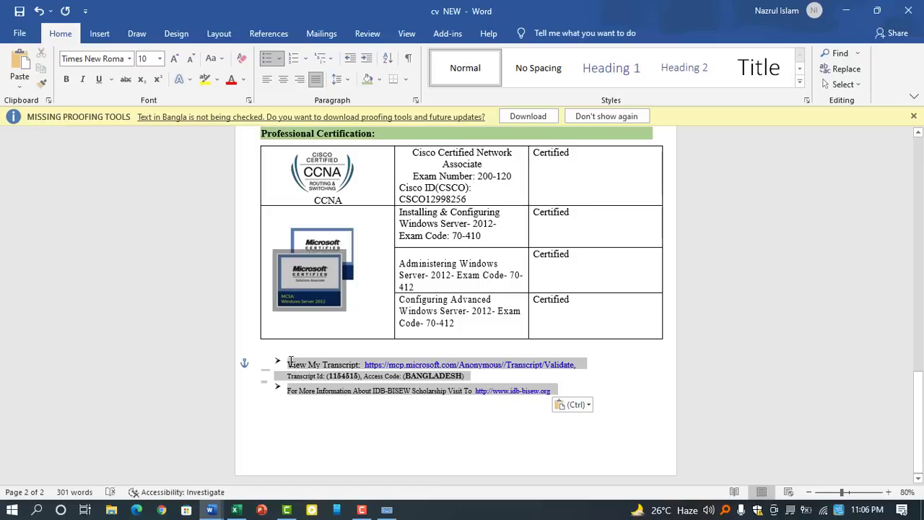
{"action": "left_click", "coordinate": [321, 282]}
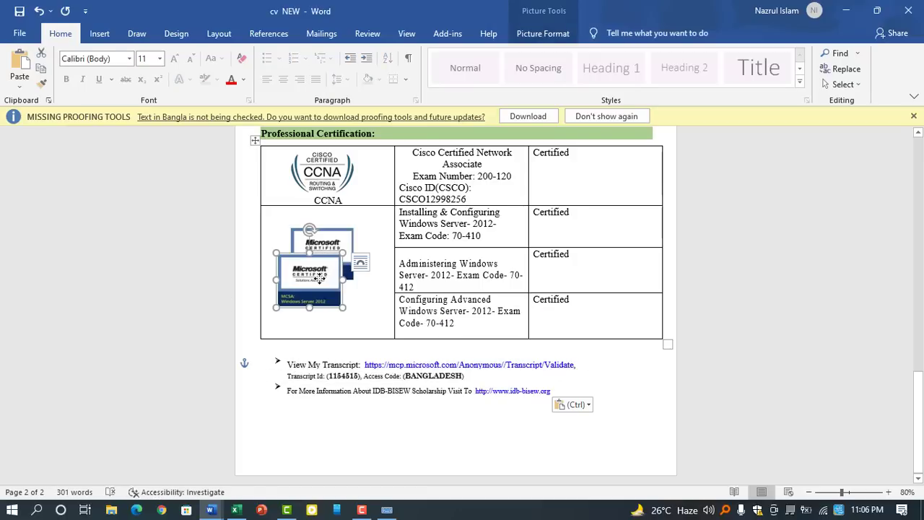
Set the two bullet lines below the table to 14 pt Times New Roman.
{"action": "left_click_drag", "start_coordinate": [322, 281], "coordinate": [320, 276]}
{"action": "left_click", "coordinate": [543, 405]}
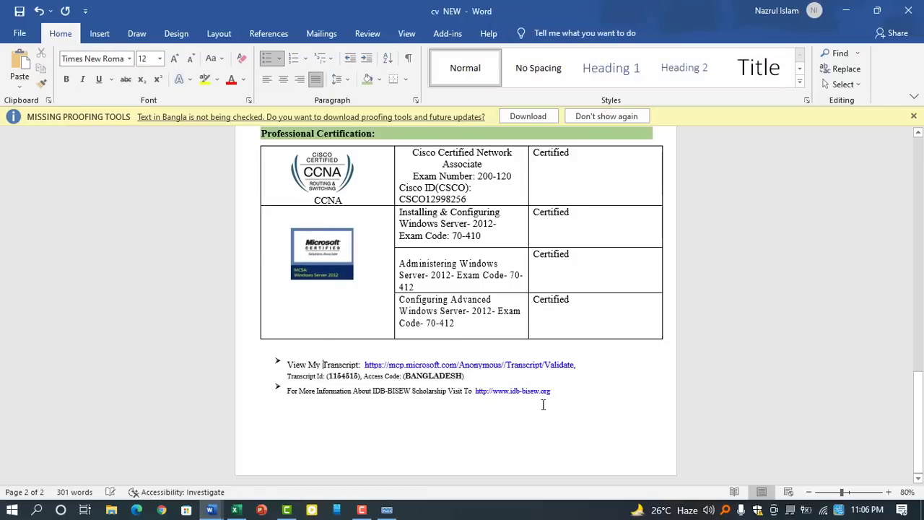
{"action": "left_click_drag", "start_coordinate": [561, 391], "coordinate": [152, 108]}
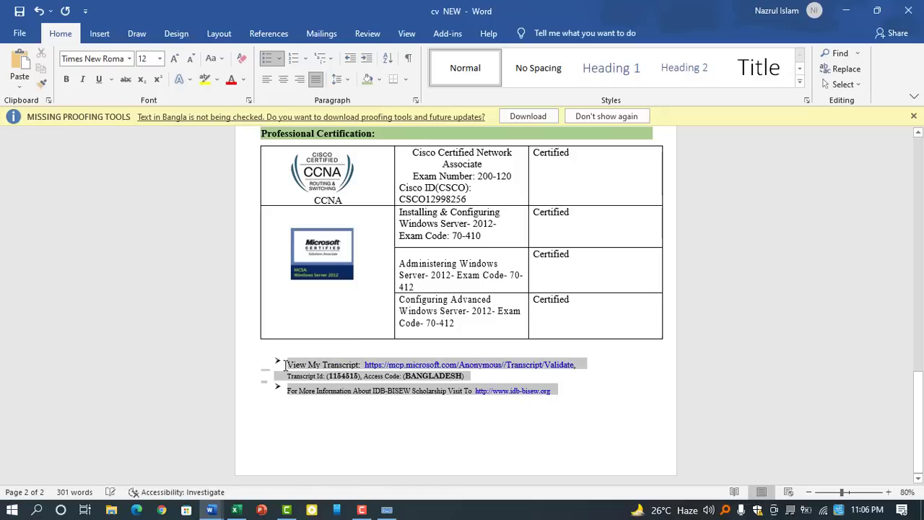
{"action": "left_click", "coordinate": [159, 58]}
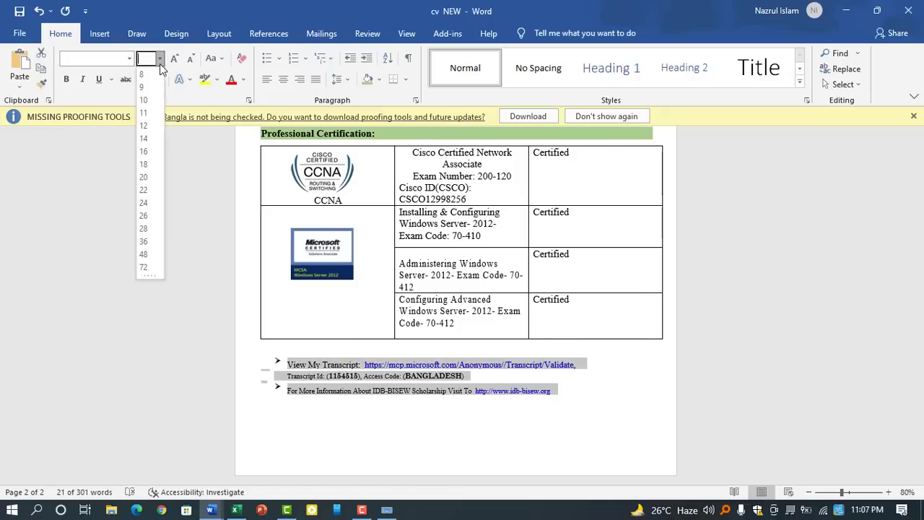
{"action": "left_click", "coordinate": [143, 138]}
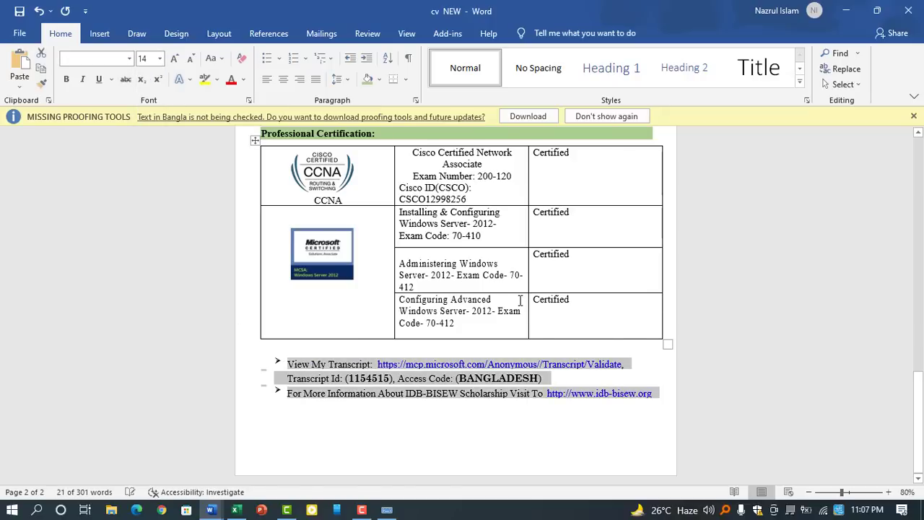
{"action": "left_click", "coordinate": [106, 60]}
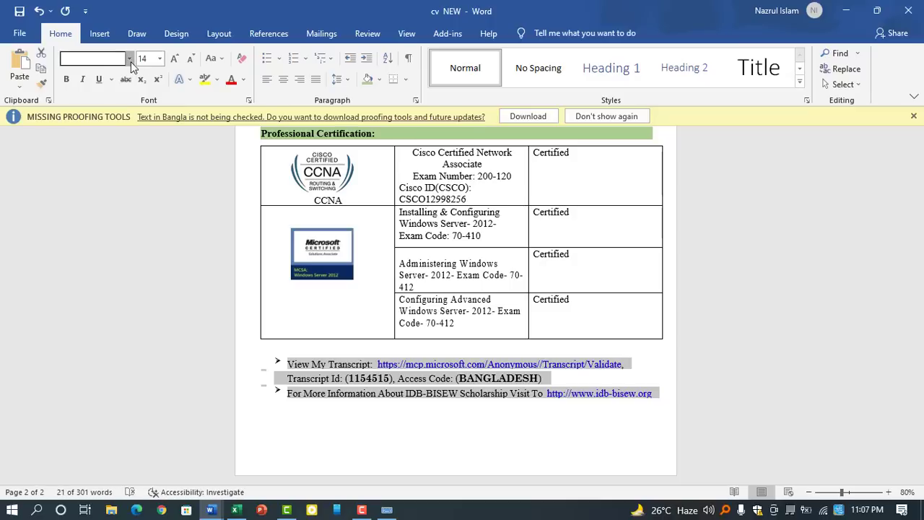
{"action": "left_click", "coordinate": [130, 61]}
{"action": "left_click", "coordinate": [106, 137]}
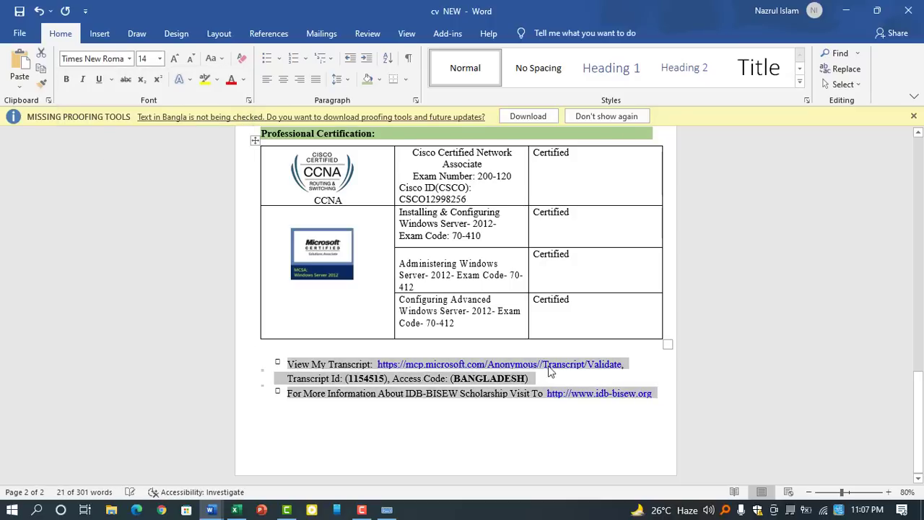
{"action": "left_click", "coordinate": [577, 424]}
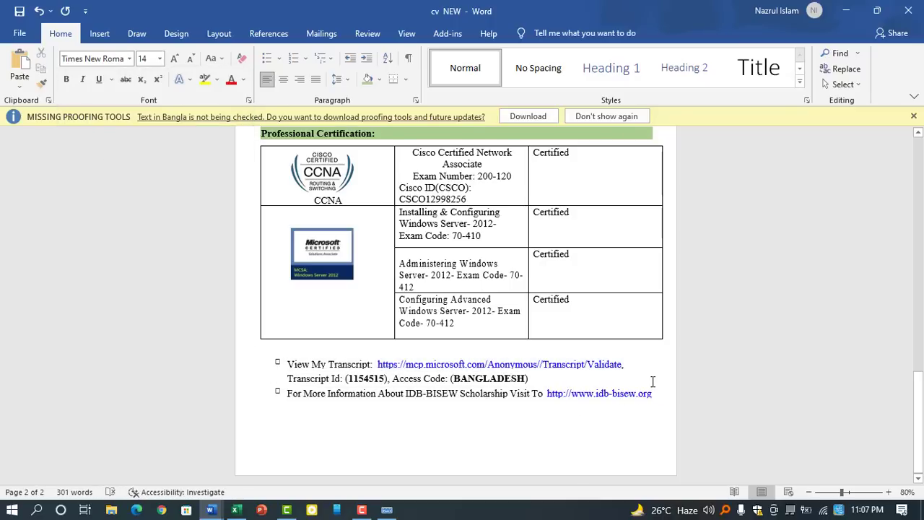
Save the cv NEW document.
{"action": "scroll", "coordinate": [621, 368], "scroll_direction": "up", "scroll_amount": 3}
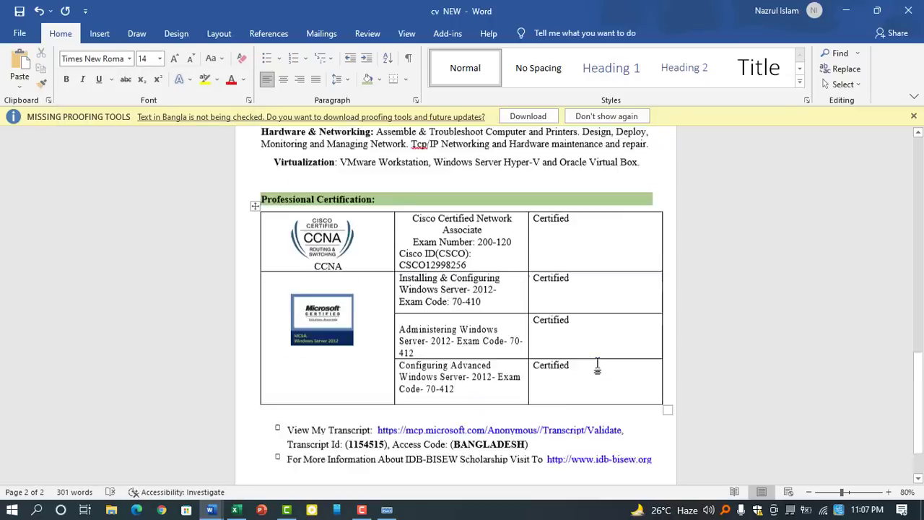
{"action": "left_click", "coordinate": [22, 11]}
{"action": "scroll", "coordinate": [564, 358], "scroll_direction": "down", "scroll_amount": 3}
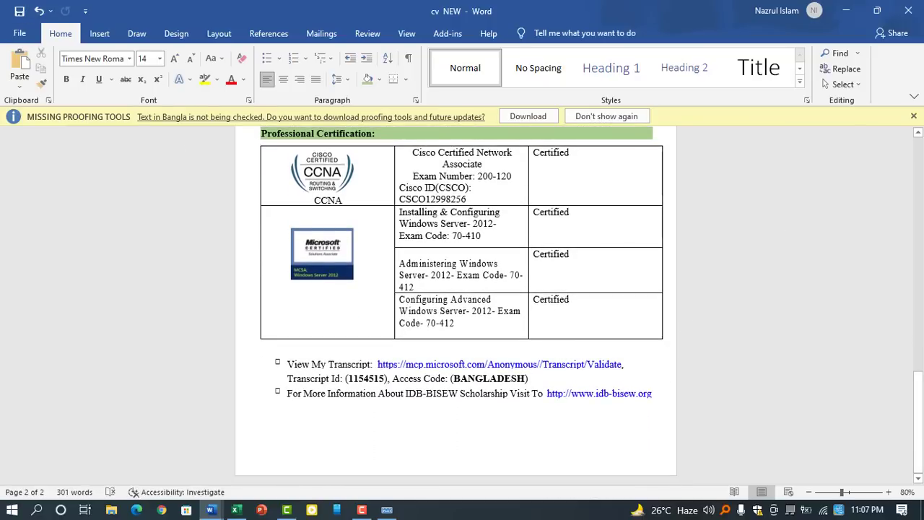
Bring the original Nazrul CV forward full screen, showing Additional Skills and Academic Profile.
{"action": "left_click", "coordinate": [876, 11]}
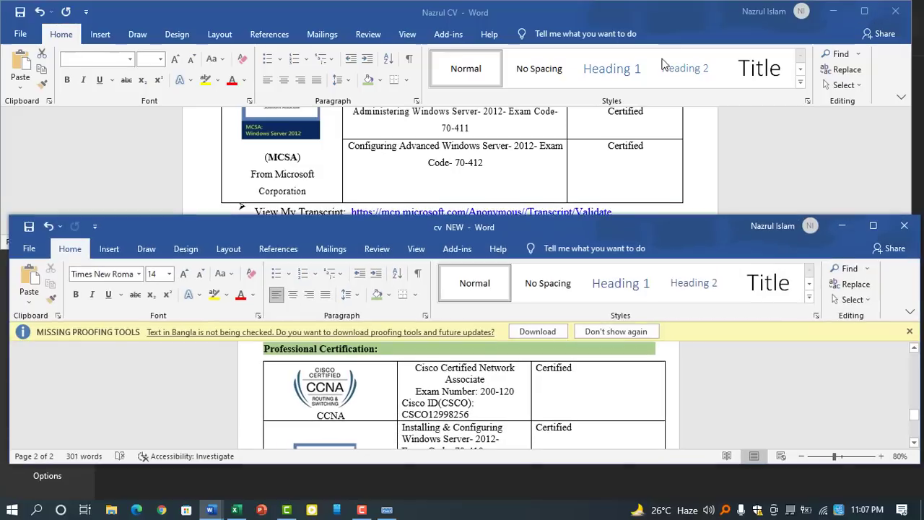
{"action": "left_click", "coordinate": [528, 166]}
{"action": "scroll", "coordinate": [528, 165], "scroll_direction": "down", "scroll_amount": 3}
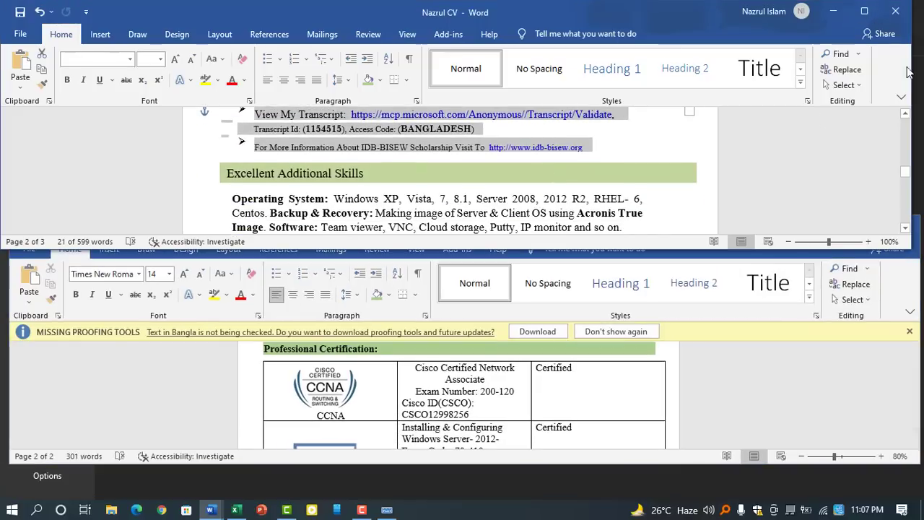
{"action": "left_click", "coordinate": [863, 12]}
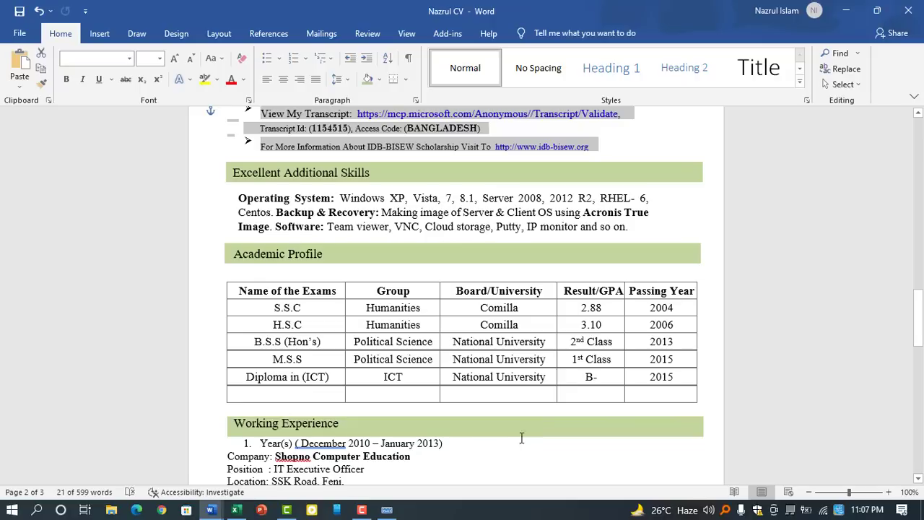
Add the 'Excellent Additional Skills:' heading below the transcript lines in cv NEW.
{"action": "left_click", "coordinate": [877, 12]}
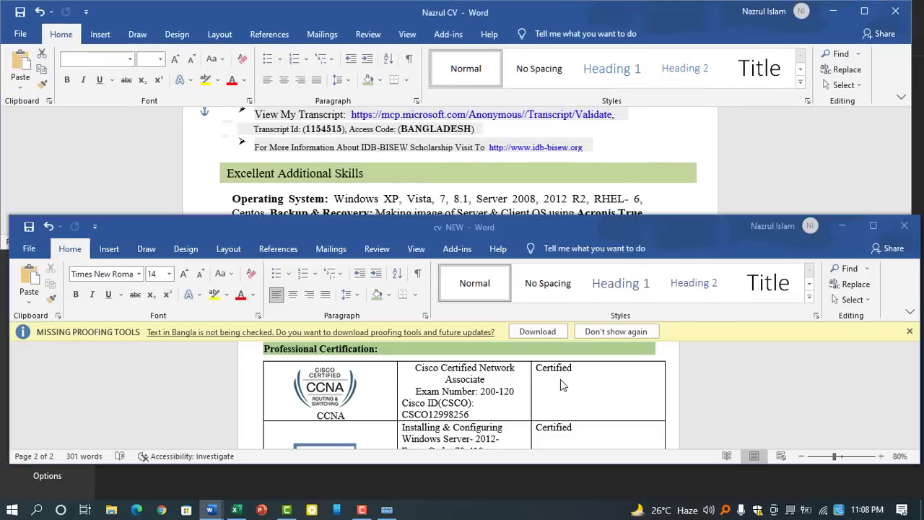
{"action": "key", "text": "ctrl+v"}
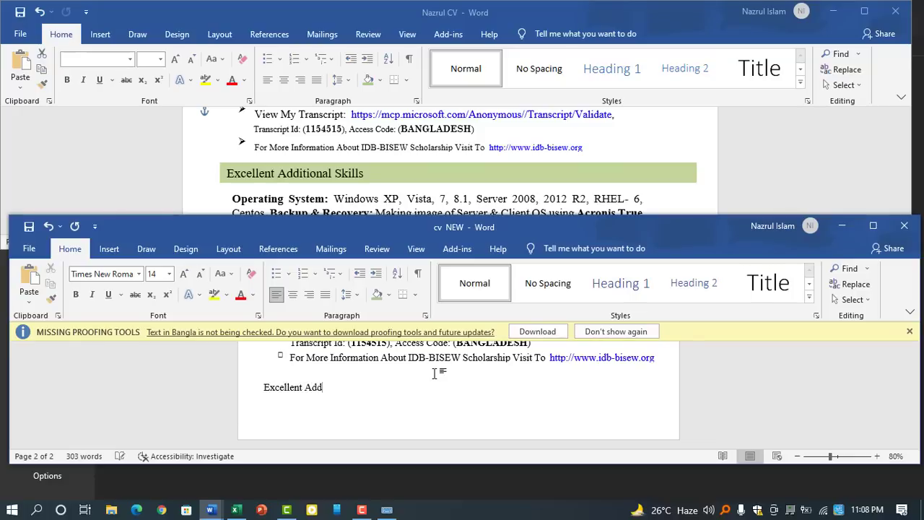
{"action": "type", "text": "onal Skills:"}
Copy the Operating System skills paragraph from the original CV.
{"action": "left_click", "coordinate": [498, 207]}
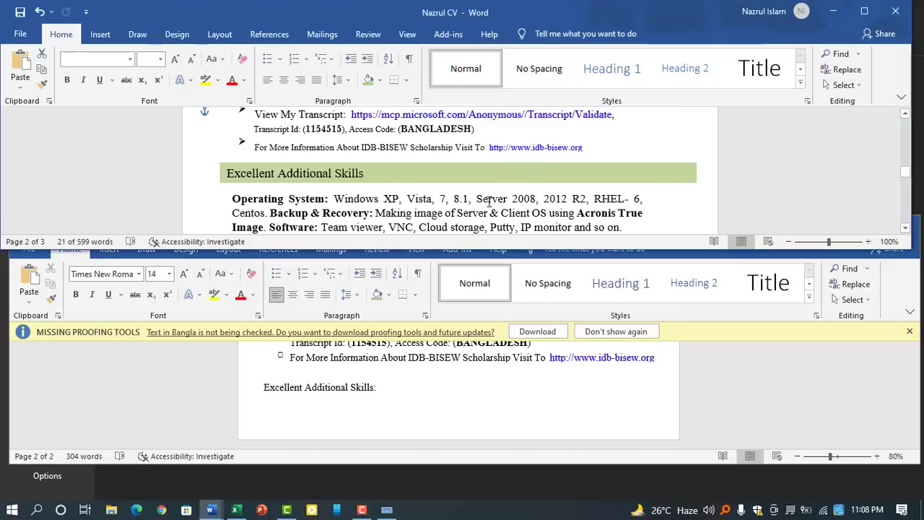
{"action": "scroll", "coordinate": [408, 189], "scroll_direction": "down", "scroll_amount": 1}
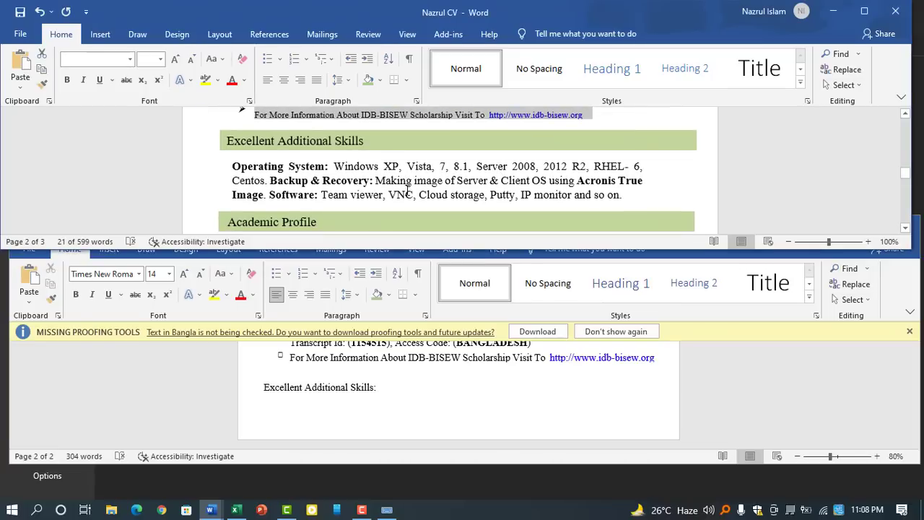
{"action": "left_click", "coordinate": [407, 190]}
{"action": "left_click_drag", "start_coordinate": [636, 202], "coordinate": [238, 171]}
{"action": "right_click", "coordinate": [253, 171]}
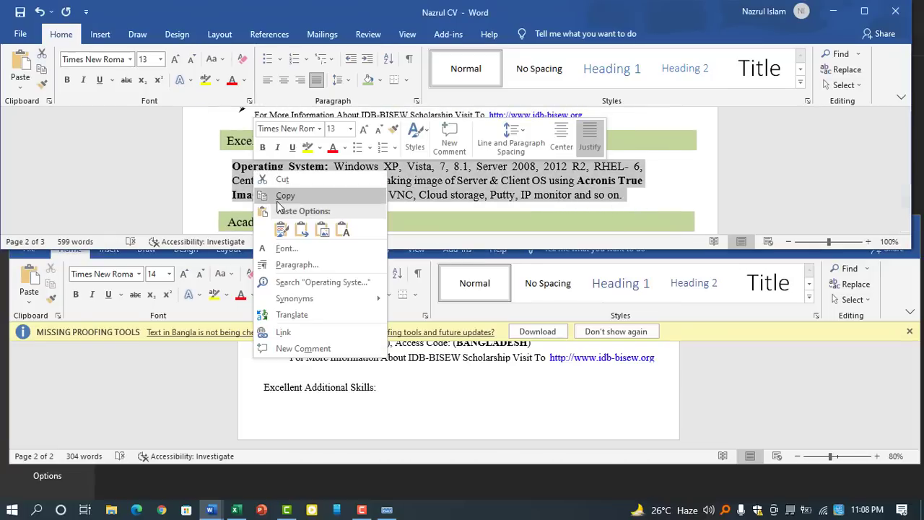
{"action": "left_click", "coordinate": [279, 199]}
Paste the skills paragraph under the new heading in cv NEW and maximize the window.
{"action": "left_click", "coordinate": [352, 405]}
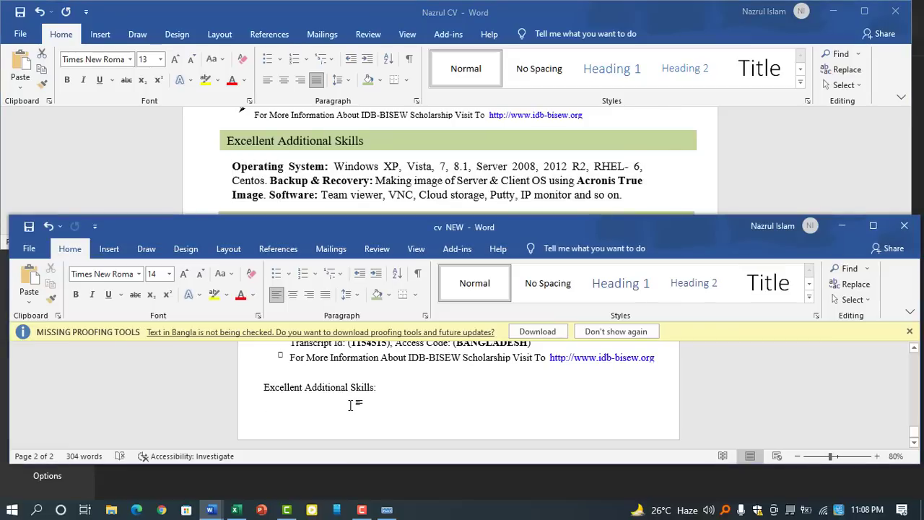
{"action": "right_click", "coordinate": [351, 405]}
{"action": "left_click", "coordinate": [381, 277]}
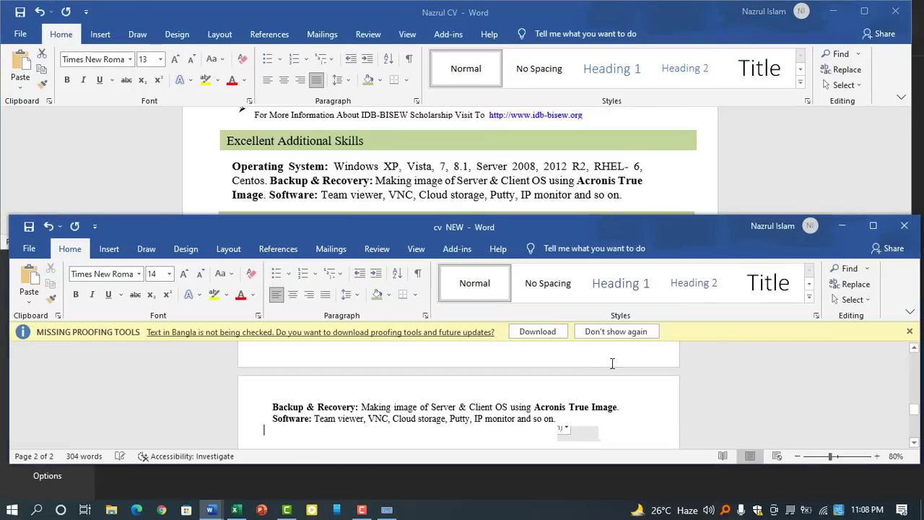
{"action": "left_click", "coordinate": [873, 226]}
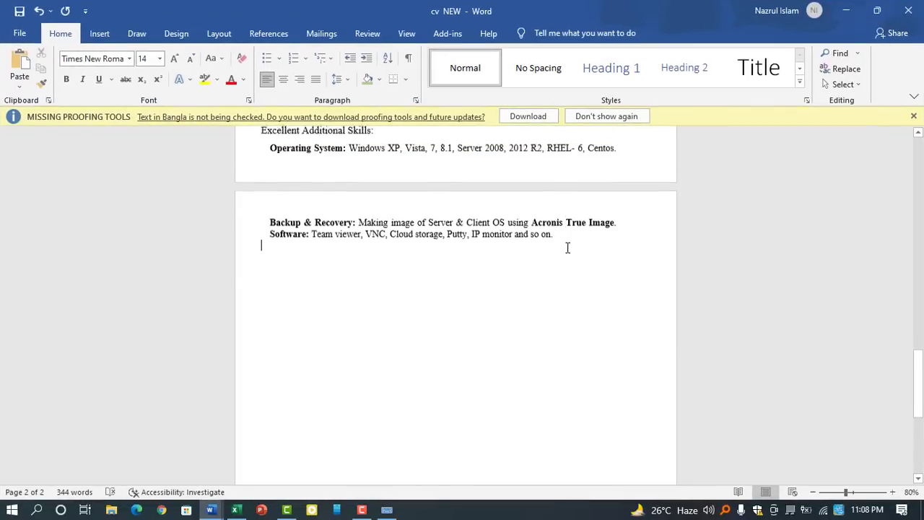
{"action": "scroll", "coordinate": [568, 247], "scroll_direction": "up", "scroll_amount": 4}
{"action": "scroll", "coordinate": [431, 231], "scroll_direction": "up", "scroll_amount": 2}
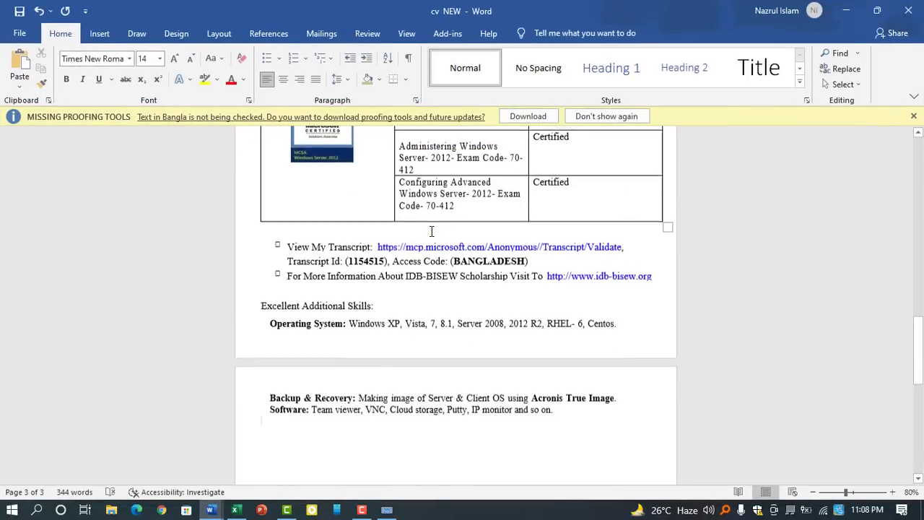
{"action": "scroll", "coordinate": [431, 231], "scroll_direction": "up", "scroll_amount": 1}
{"action": "left_click_drag", "start_coordinate": [377, 318], "coordinate": [277, 317]}
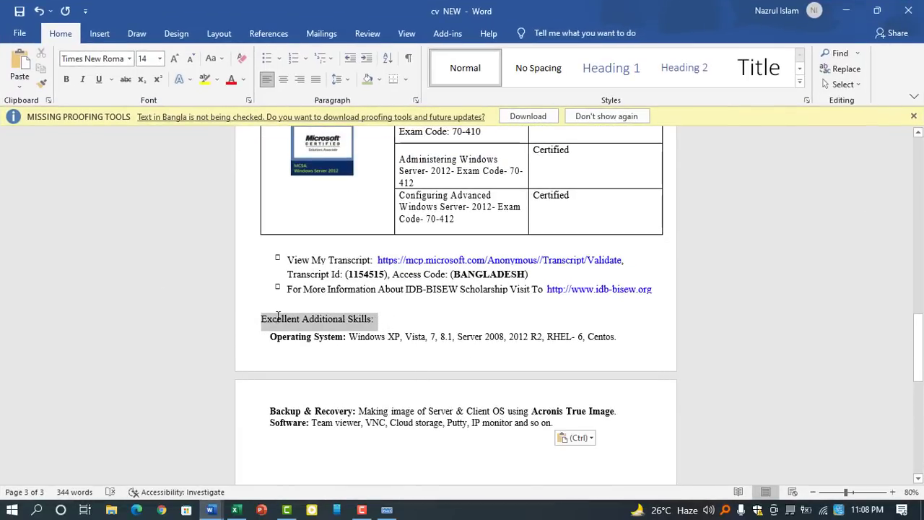
{"action": "scroll", "coordinate": [278, 317], "scroll_direction": "up", "scroll_amount": 6}
Copy the green Professional Certification: heading format onto Excellent Additional Skills:.
{"action": "left_click", "coordinate": [384, 272]}
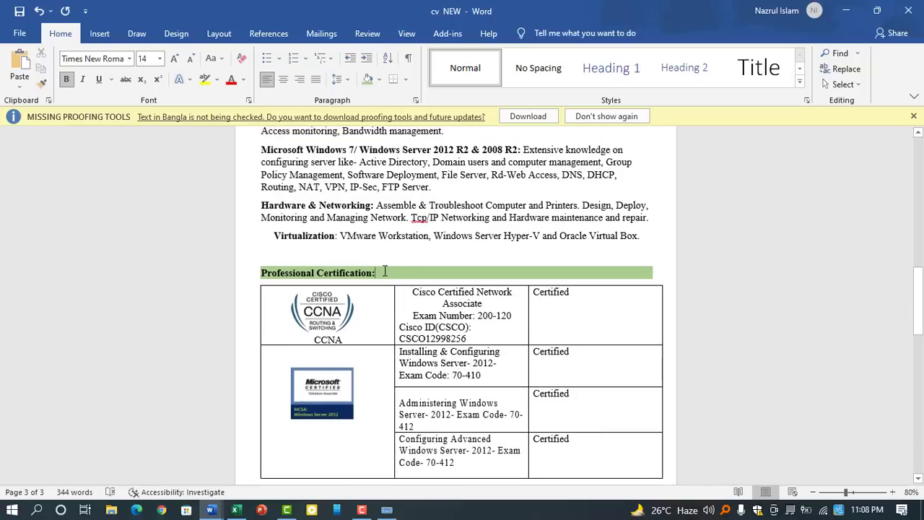
{"action": "left_click_drag", "start_coordinate": [385, 272], "coordinate": [261, 273]}
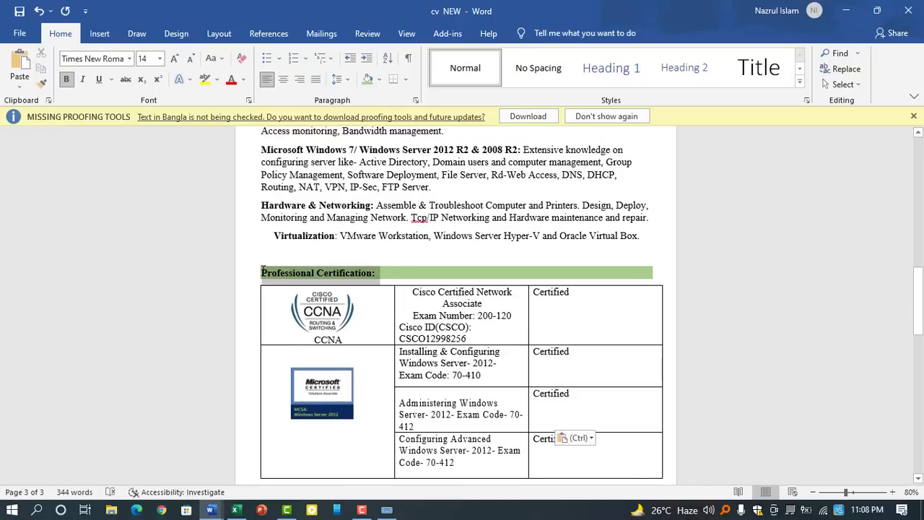
{"action": "left_click", "coordinate": [40, 85]}
{"action": "scroll", "coordinate": [396, 388], "scroll_direction": "down", "scroll_amount": 5}
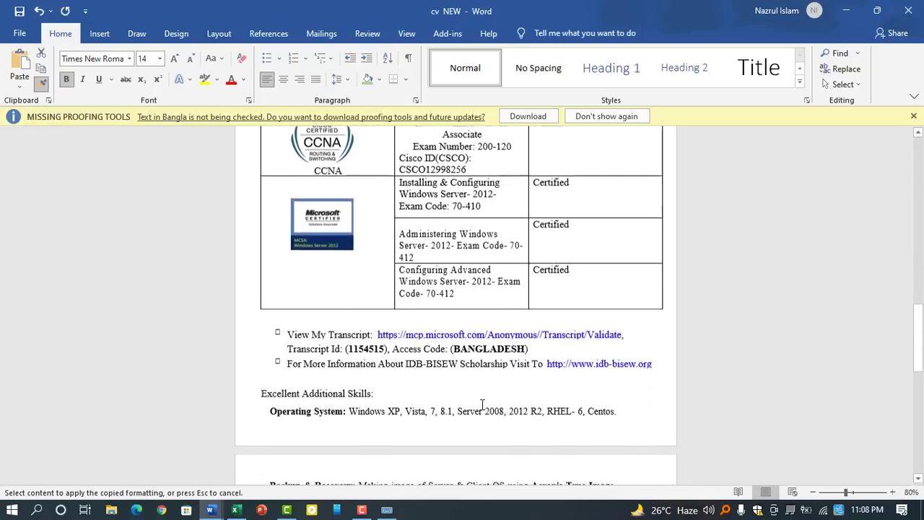
{"action": "left_click_drag", "start_coordinate": [381, 367], "coordinate": [261, 365]}
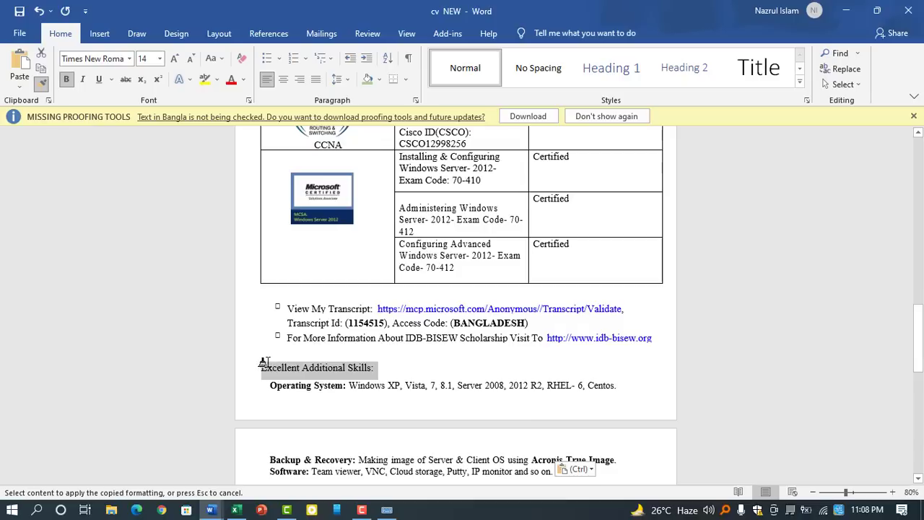
{"action": "left_click", "coordinate": [623, 388]}
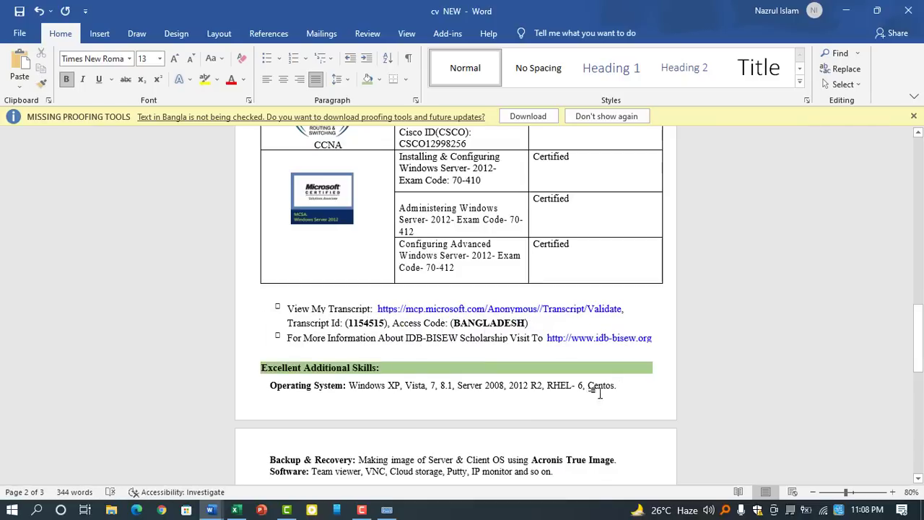
{"action": "scroll", "coordinate": [519, 415], "scroll_direction": "down", "scroll_amount": 3}
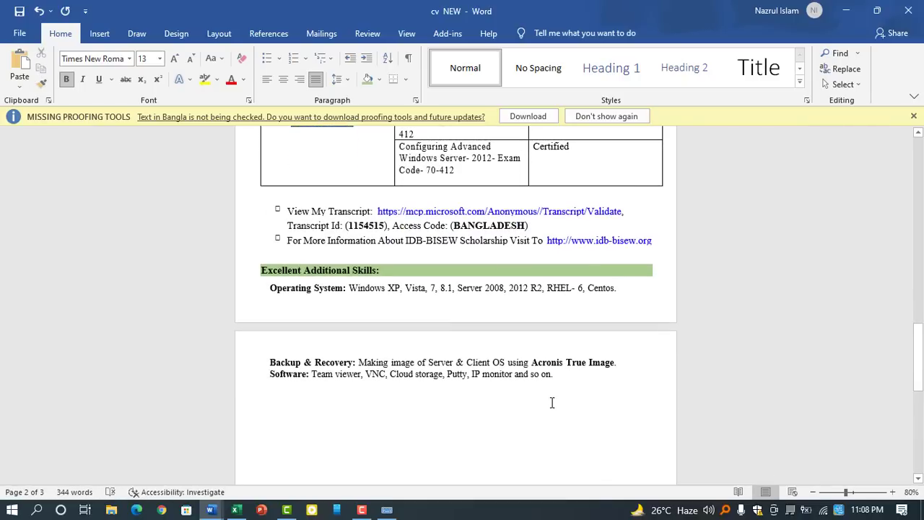
Set the skills text from Operating System to 'so on.' to 14 pt.
{"action": "left_click", "coordinate": [550, 372]}
{"action": "left_click", "coordinate": [533, 364]}
{"action": "left_click", "coordinate": [501, 361]}
{"action": "left_click_drag", "start_coordinate": [562, 378], "coordinate": [274, 302]}
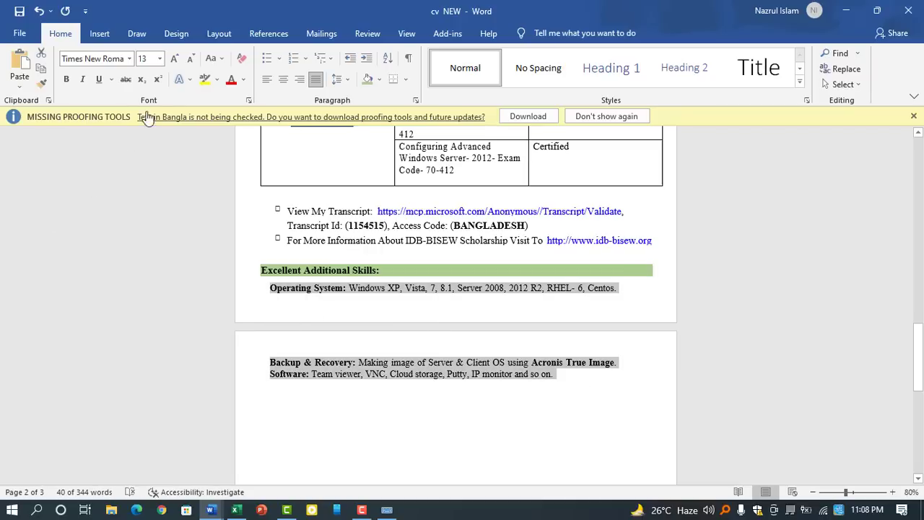
{"action": "left_click", "coordinate": [160, 62]}
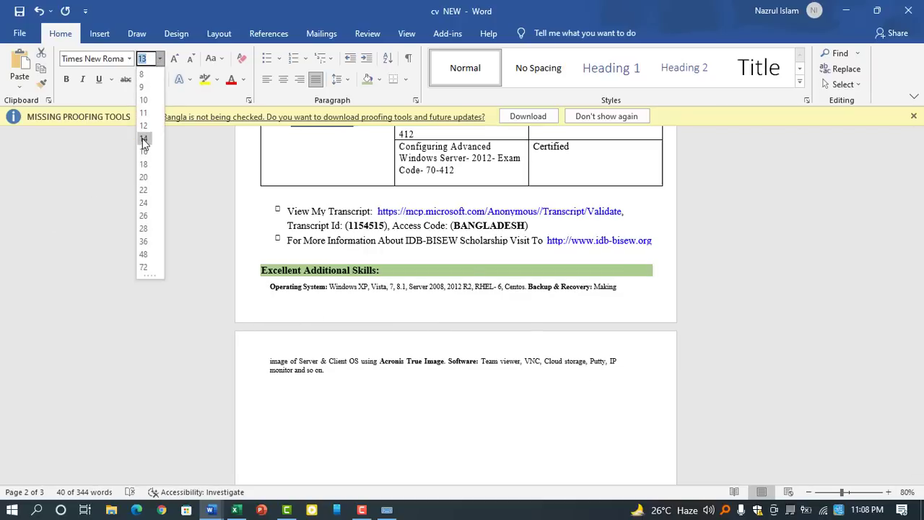
{"action": "left_click", "coordinate": [144, 136]}
{"action": "left_click", "coordinate": [460, 414]}
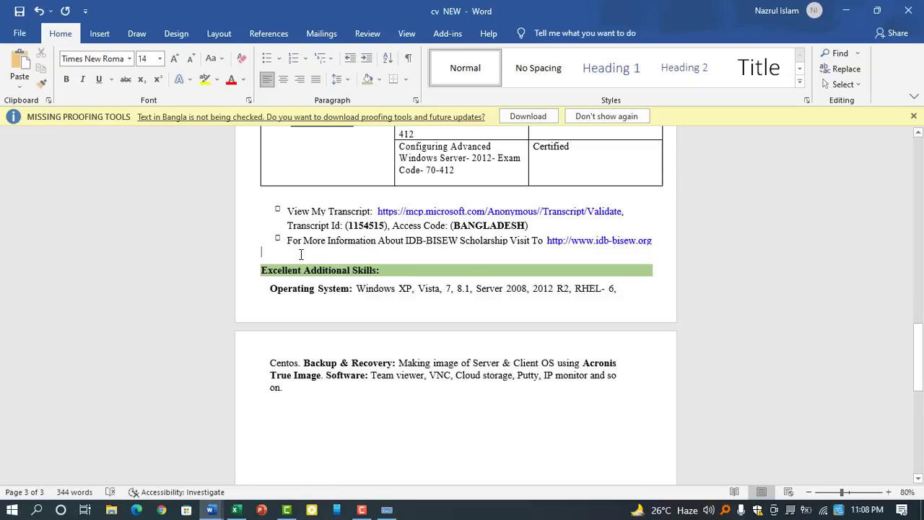
{"action": "scroll", "coordinate": [300, 254], "scroll_direction": "up", "scroll_amount": 1}
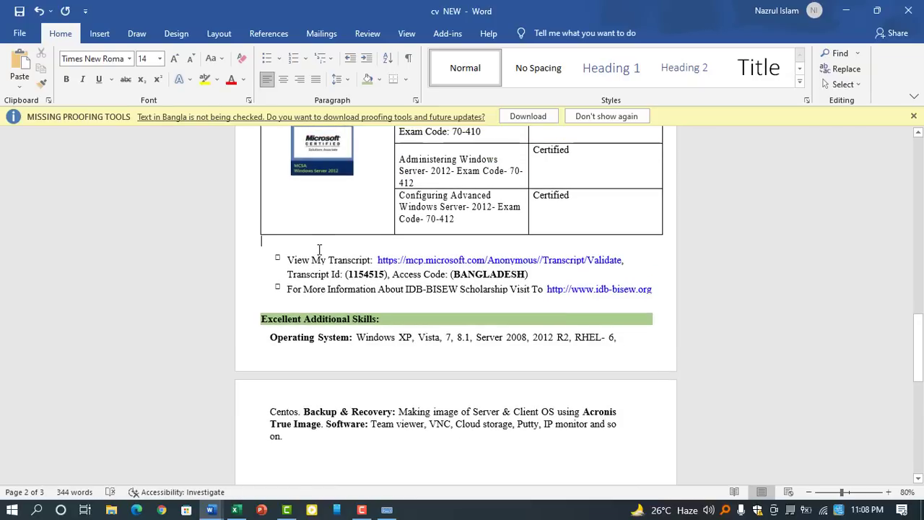
{"action": "scroll", "coordinate": [310, 363], "scroll_direction": "down", "scroll_amount": 2}
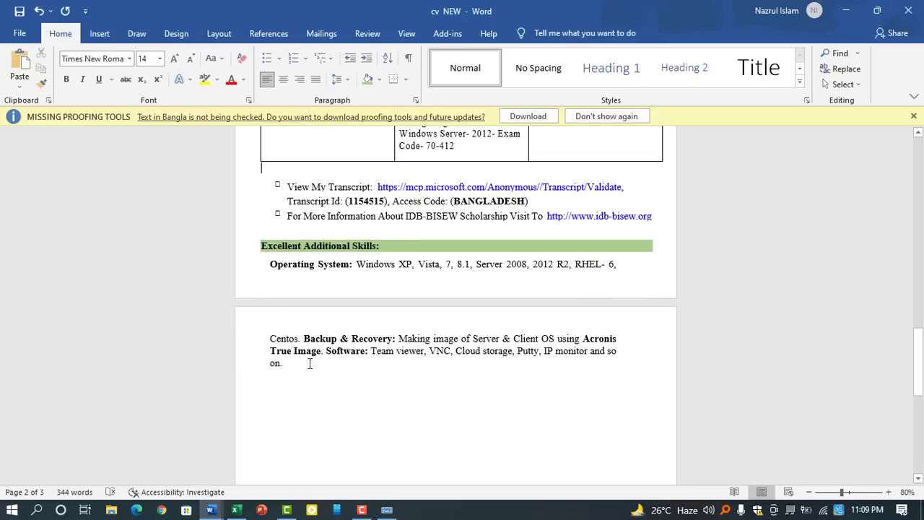
{"action": "scroll", "coordinate": [409, 346], "scroll_direction": "down", "scroll_amount": 1}
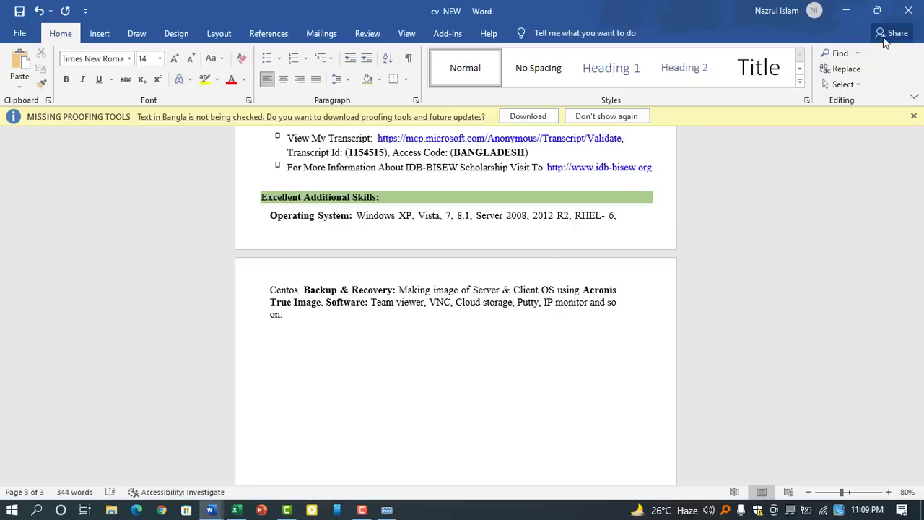
Move cv NEW aside and bring the other CV forward full screen.
{"action": "left_click", "coordinate": [878, 10]}
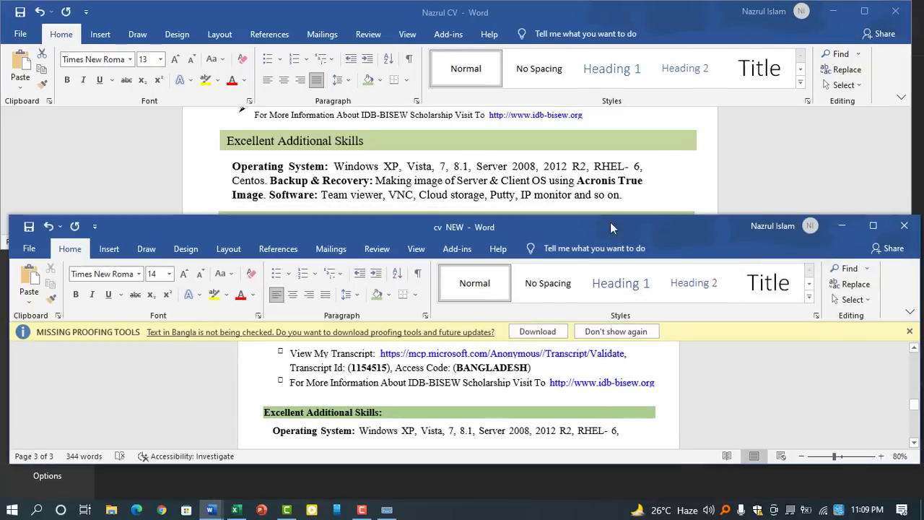
{"action": "left_click", "coordinate": [852, 227]}
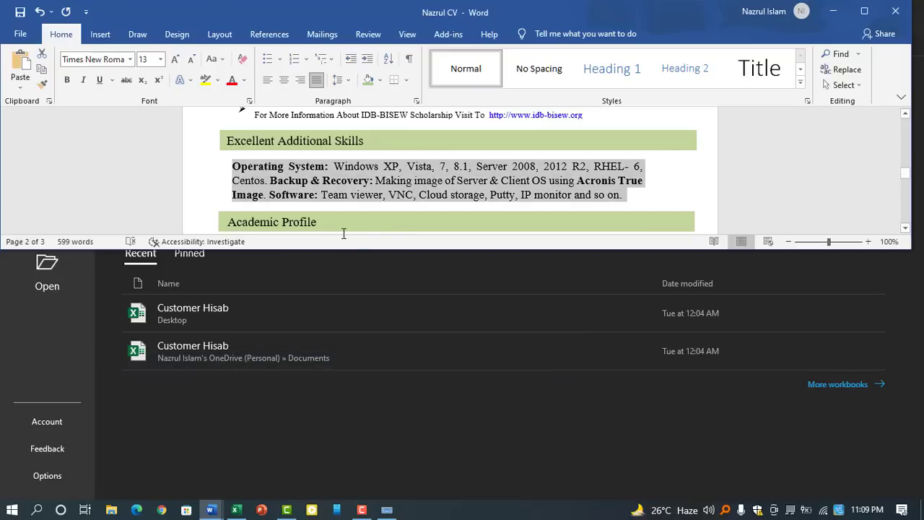
{"action": "left_click", "coordinate": [712, 209]}
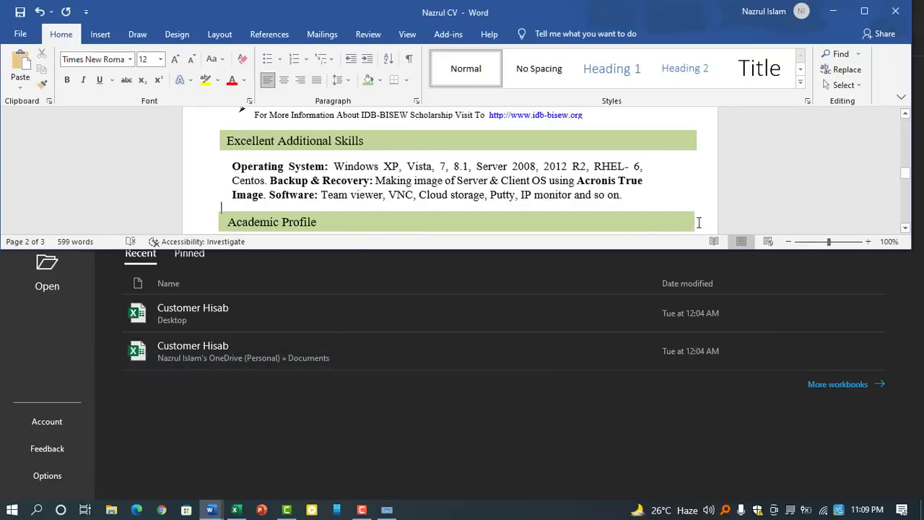
{"action": "scroll", "coordinate": [493, 194], "scroll_direction": "down", "scroll_amount": 3}
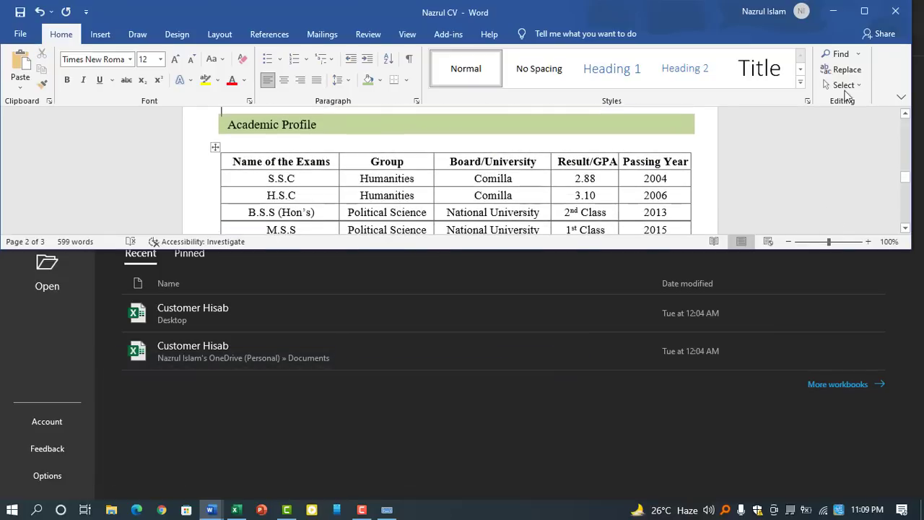
{"action": "left_click", "coordinate": [866, 12]}
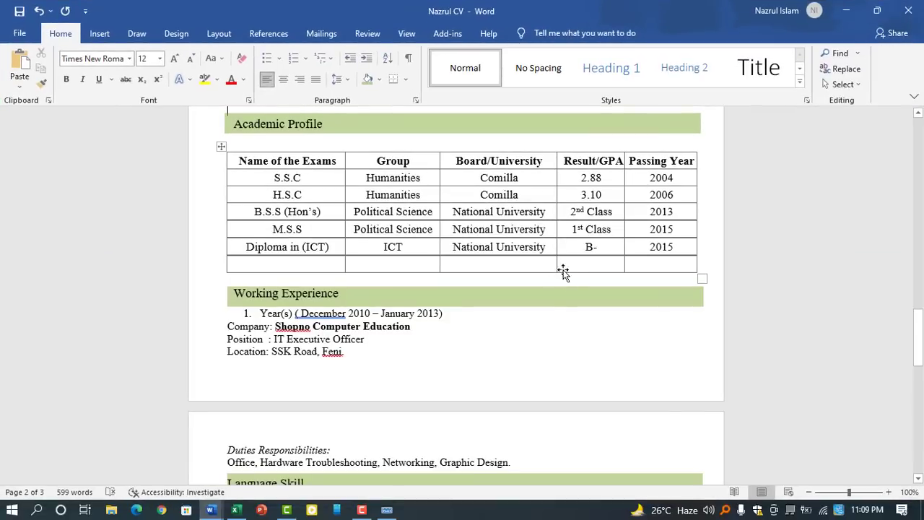
{"action": "scroll", "coordinate": [531, 307], "scroll_direction": "down", "scroll_amount": 2}
{"action": "scroll", "coordinate": [532, 308], "scroll_direction": "up", "scroll_amount": 4}
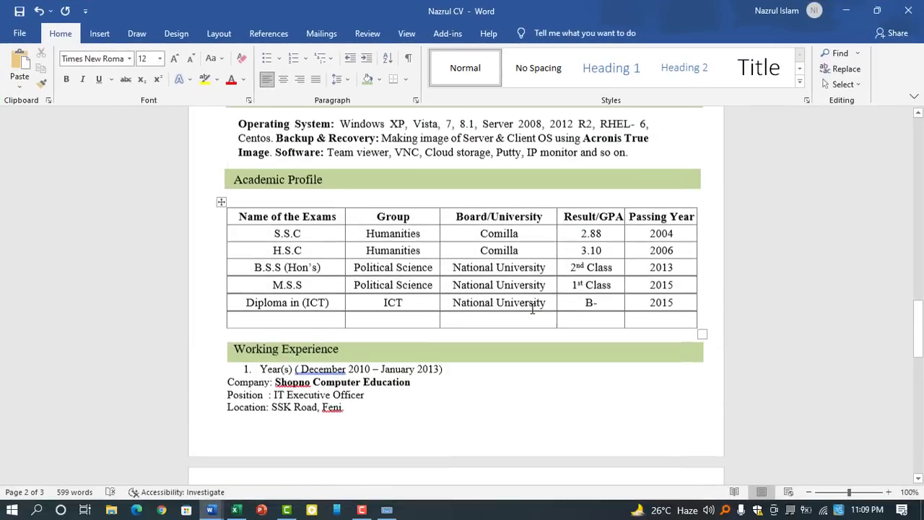
{"action": "scroll", "coordinate": [532, 308], "scroll_direction": "up", "scroll_amount": 1}
{"action": "scroll", "coordinate": [532, 308], "scroll_direction": "up", "scroll_amount": 2}
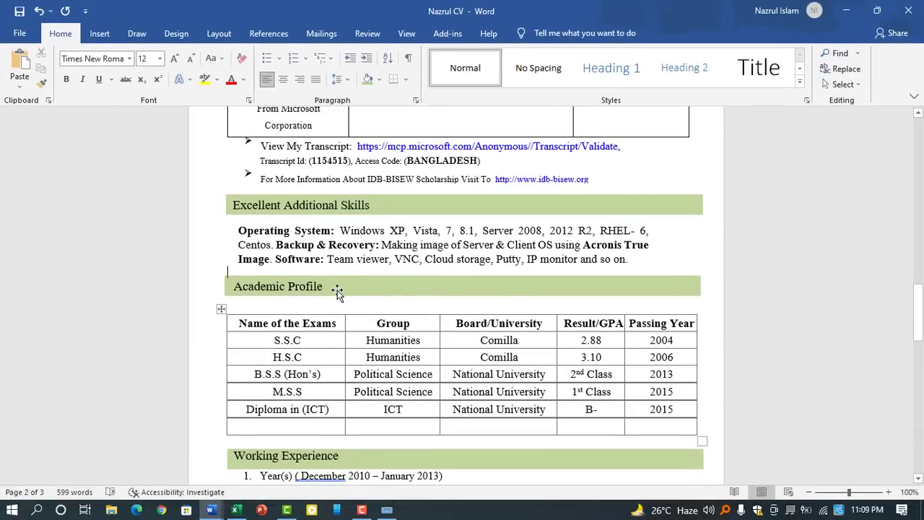
Copy the Academic Profile heading text.
{"action": "left_click", "coordinate": [331, 286]}
{"action": "left_click_drag", "start_coordinate": [328, 286], "coordinate": [282, 289]}
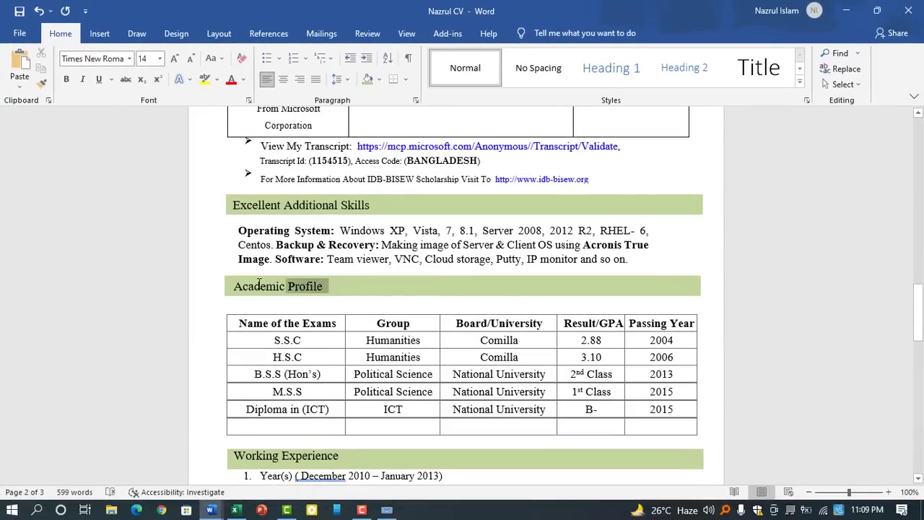
{"action": "right_click", "coordinate": [282, 292]}
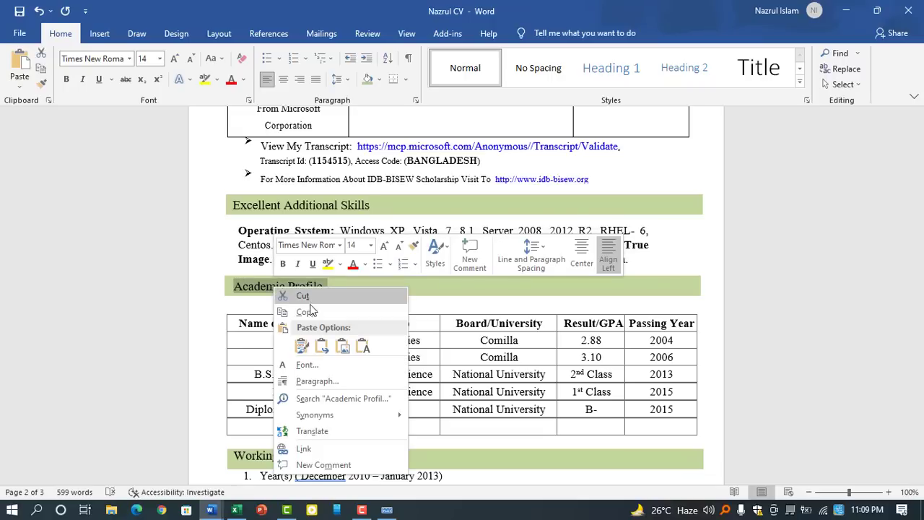
{"action": "left_click", "coordinate": [307, 312]}
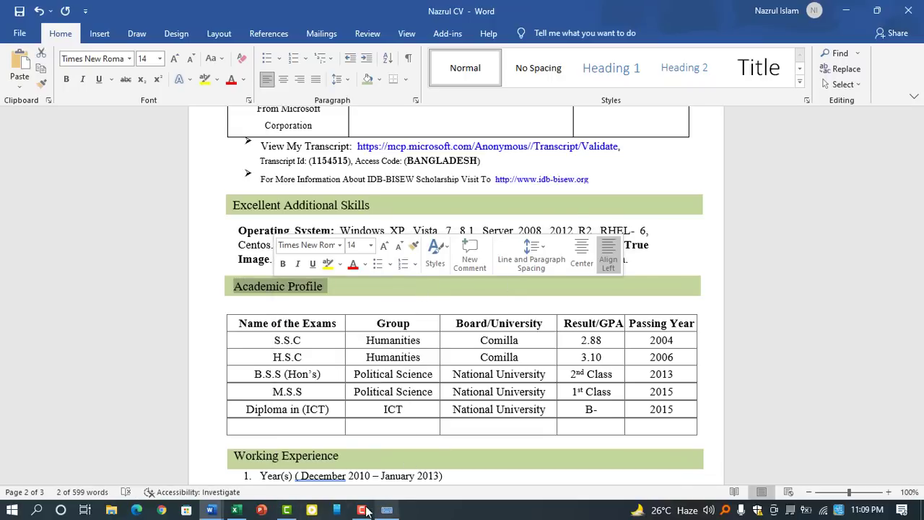
Return to cv NEW and scroll down to the skills paragraph.
{"action": "mouse_move", "coordinate": [211, 511]}
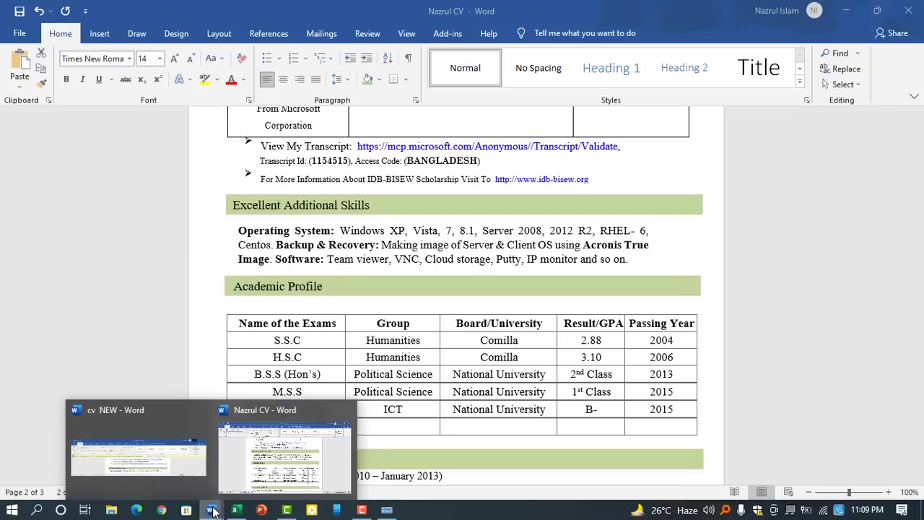
{"action": "left_click", "coordinate": [188, 463]}
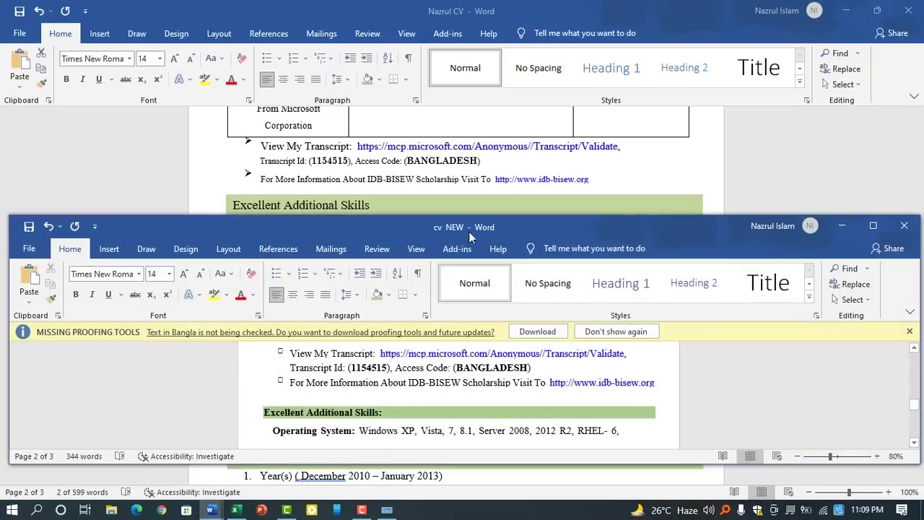
{"action": "key", "text": "alt+Tab"}
{"action": "scroll", "coordinate": [345, 476], "scroll_direction": "down", "scroll_amount": 3}
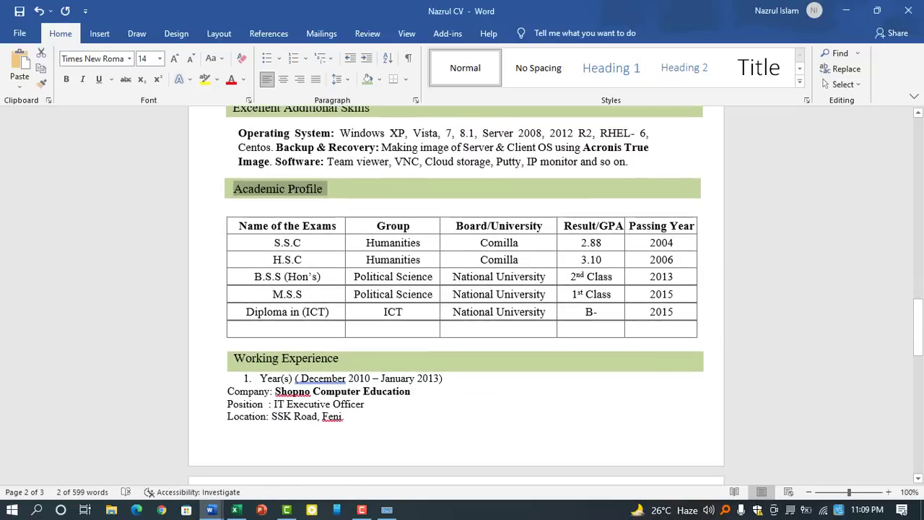
{"action": "left_click", "coordinate": [877, 11]}
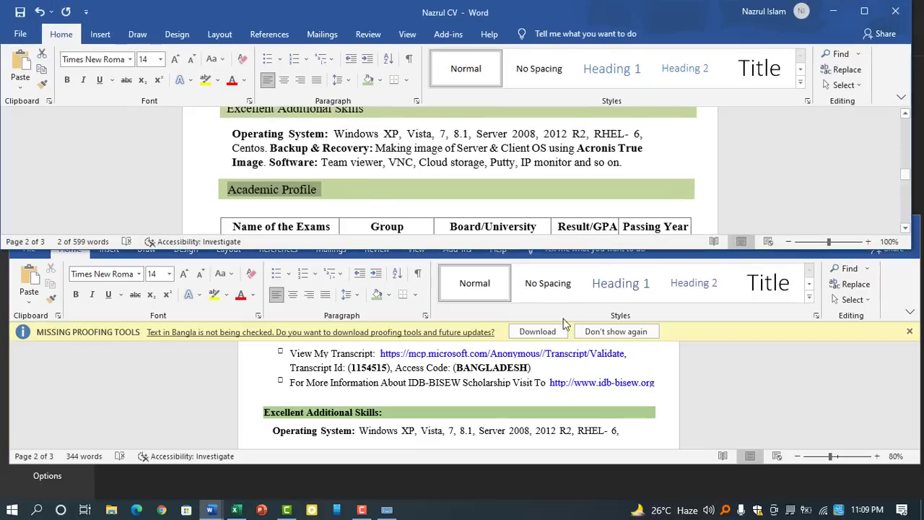
{"action": "left_click", "coordinate": [524, 390]}
{"action": "scroll", "coordinate": [523, 390], "scroll_direction": "down", "scroll_amount": 3}
{"action": "scroll", "coordinate": [524, 390], "scroll_direction": "down", "scroll_amount": 1}
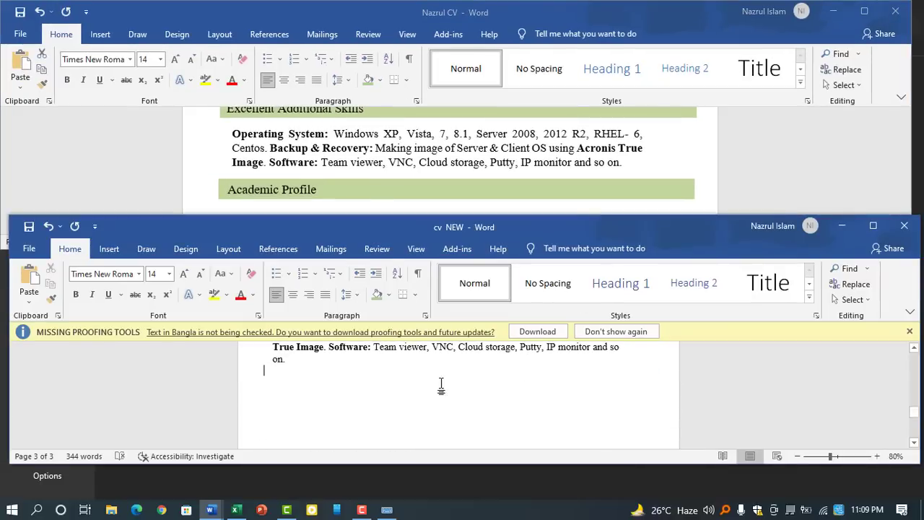
{"action": "scroll", "coordinate": [406, 159], "scroll_direction": "down", "scroll_amount": 3}
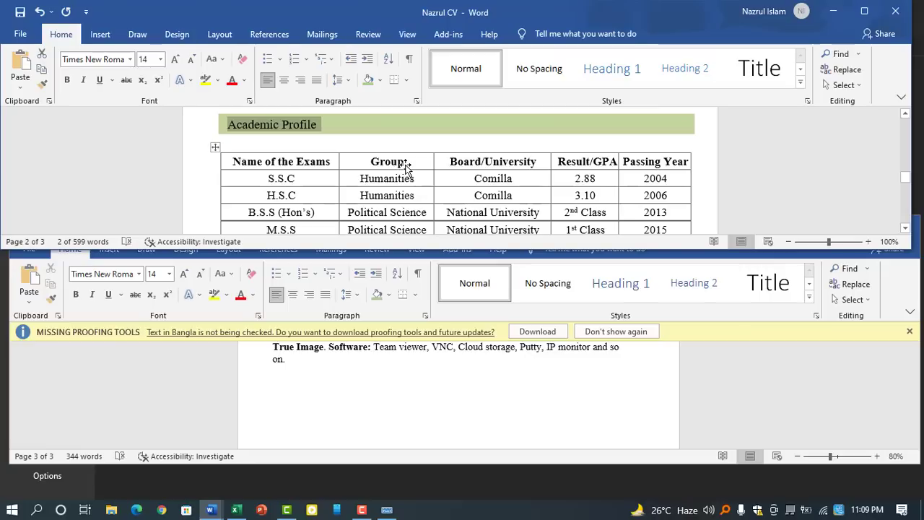
Type 'Academic Profile:' below the skills paragraph and start a new line.
{"action": "left_click", "coordinate": [308, 370]}
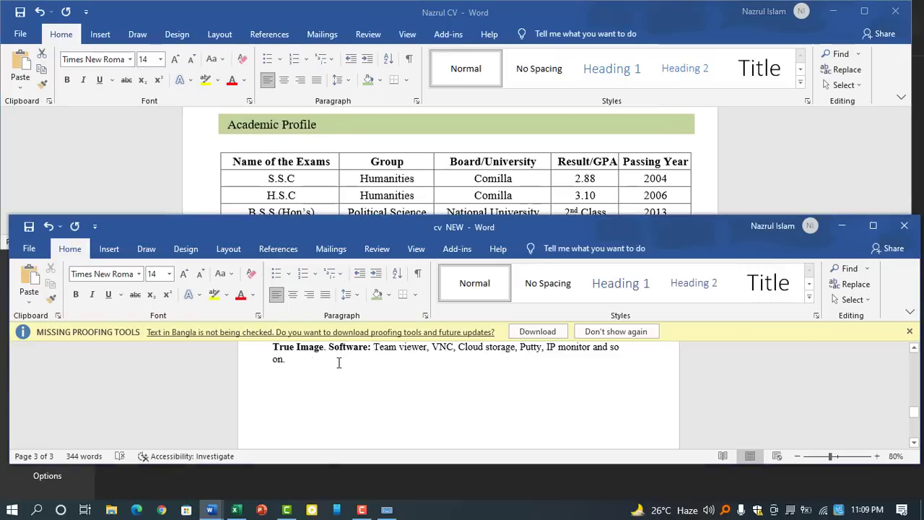
{"action": "scroll", "coordinate": [336, 365], "scroll_direction": "up", "scroll_amount": 1}
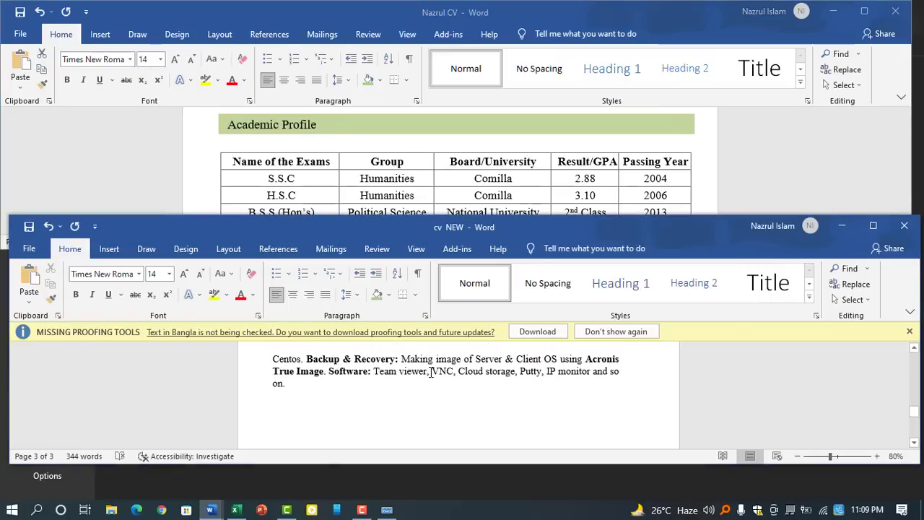
{"action": "type", "text": "Acade"}
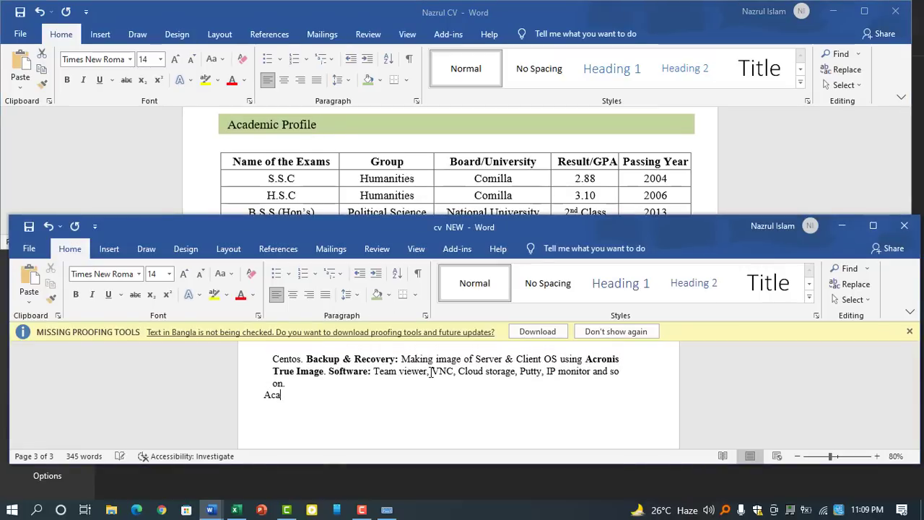
{"action": "type", "text": "mic Pro"}
{"action": "type", "text": "file:"}
{"action": "key", "text": "Return"}
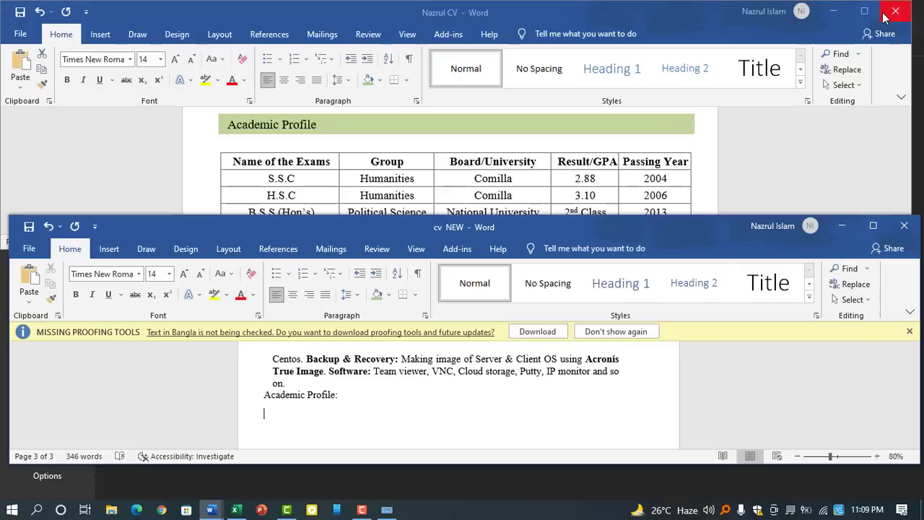
Maximize the other CV and look at its Academic Profile exam table.
{"action": "left_click", "coordinate": [865, 12]}
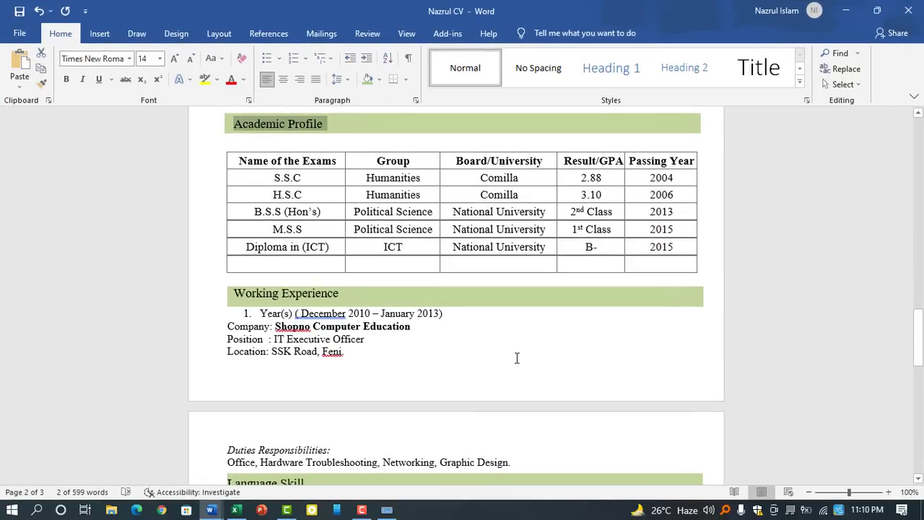
{"action": "left_click", "coordinate": [332, 181]}
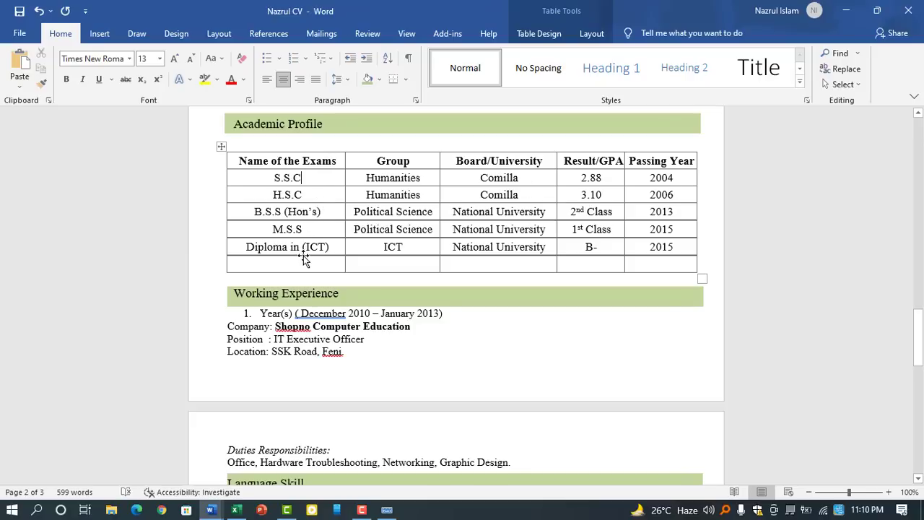
{"action": "left_click", "coordinate": [238, 162]}
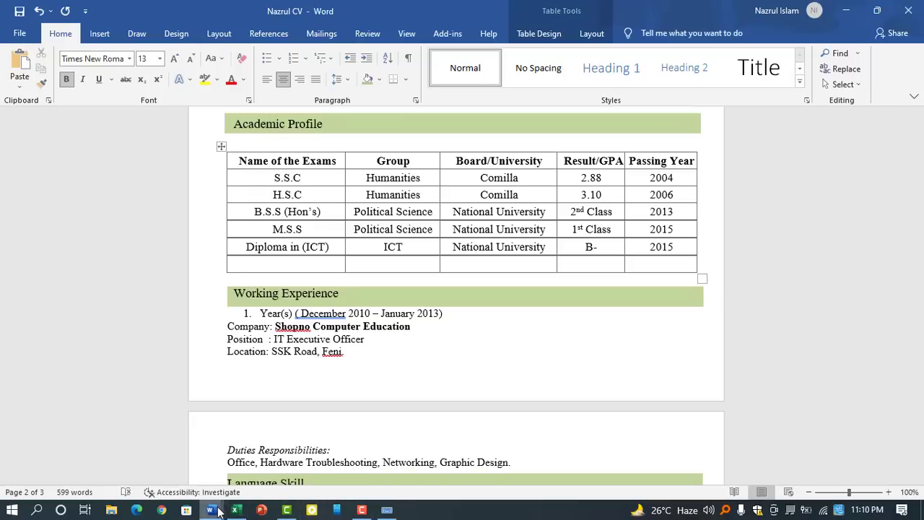
Insert a 5-column, 6-row table under Academic Profile: in cv NEW.
{"action": "mouse_move", "coordinate": [216, 511]}
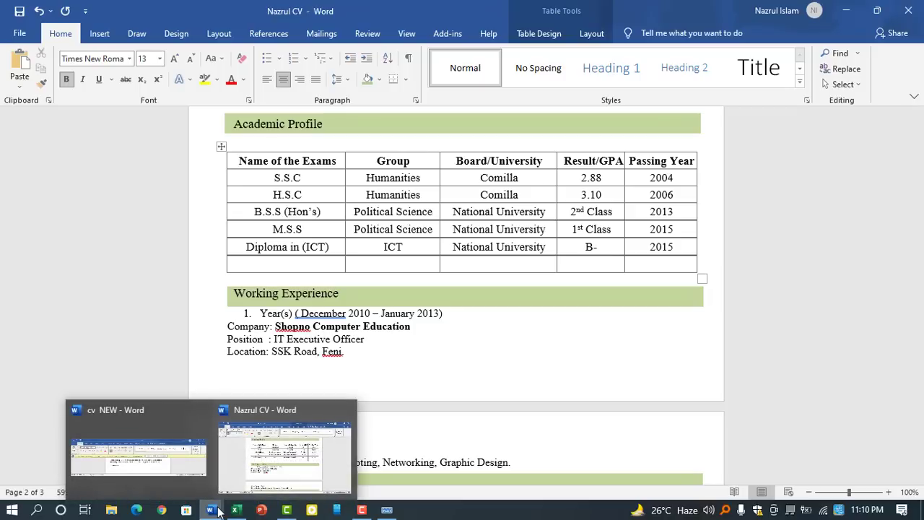
{"action": "left_click", "coordinate": [182, 474]}
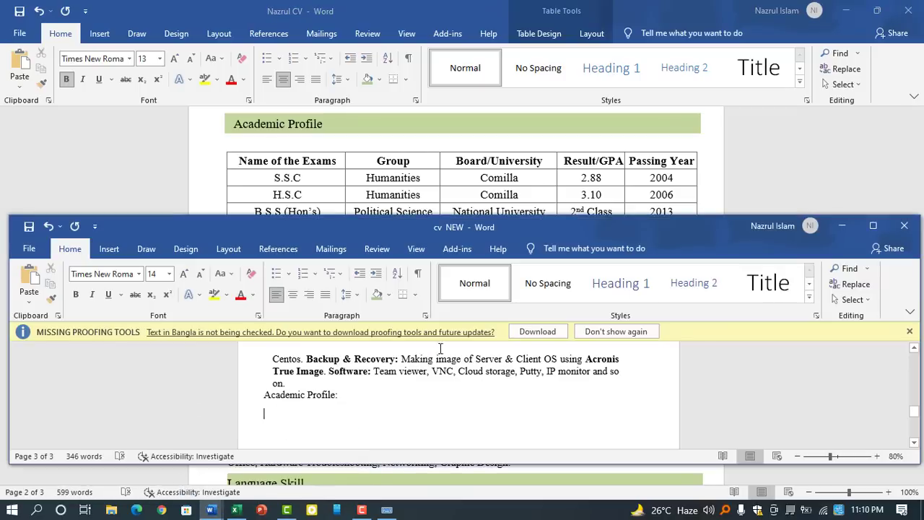
{"action": "left_click", "coordinate": [872, 227]}
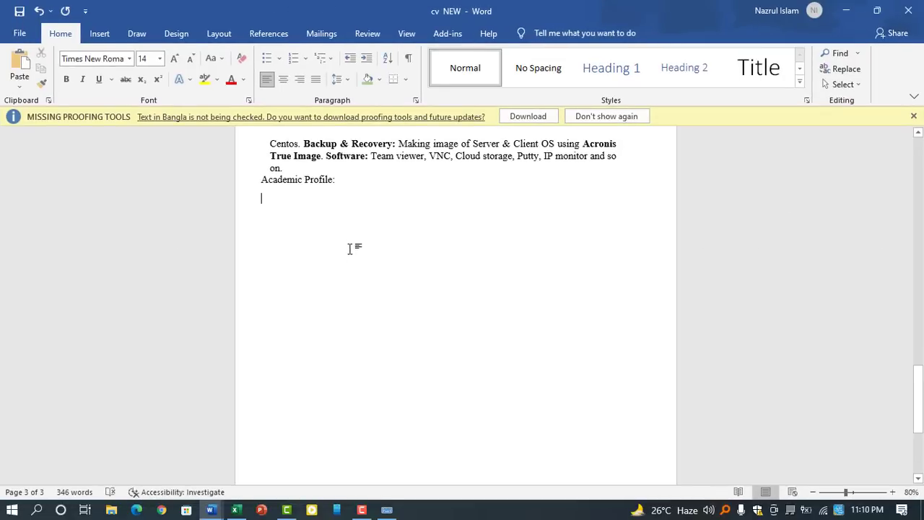
{"action": "left_click", "coordinate": [102, 34]}
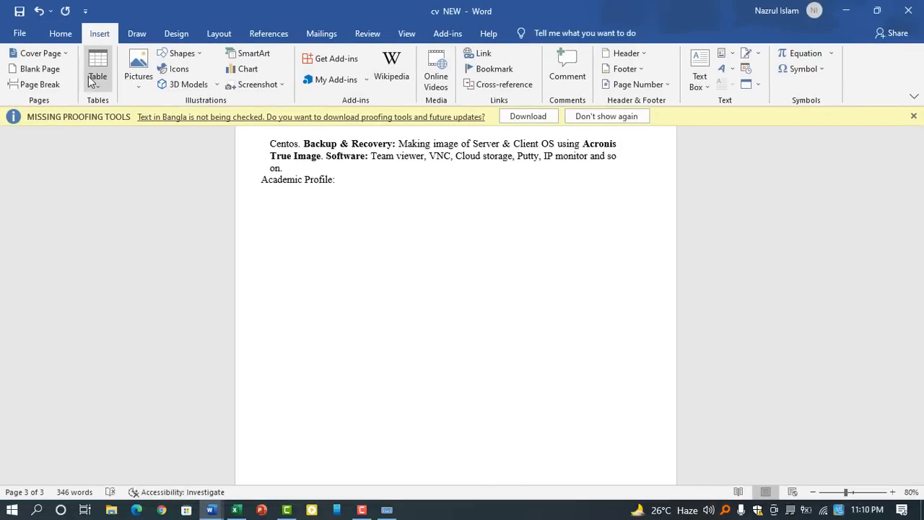
{"action": "left_click", "coordinate": [96, 84]}
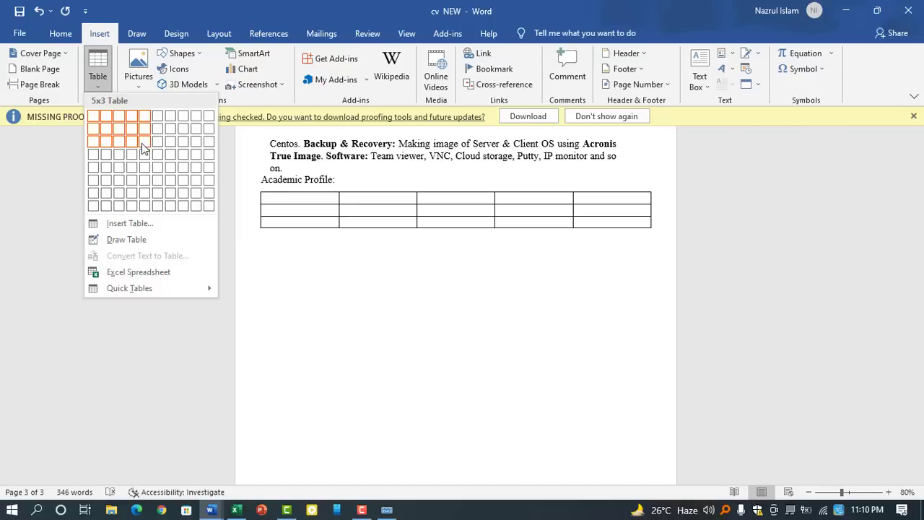
{"action": "left_click", "coordinate": [144, 185]}
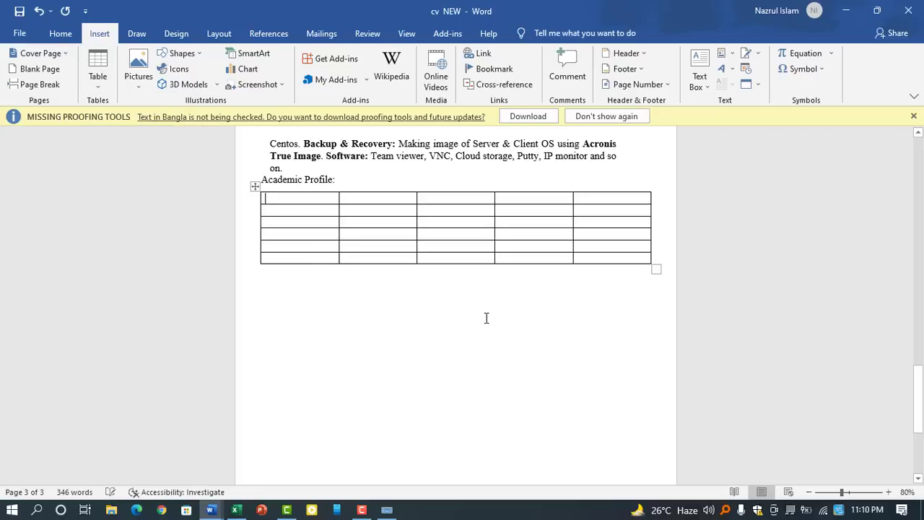
{"action": "left_click", "coordinate": [443, 320]}
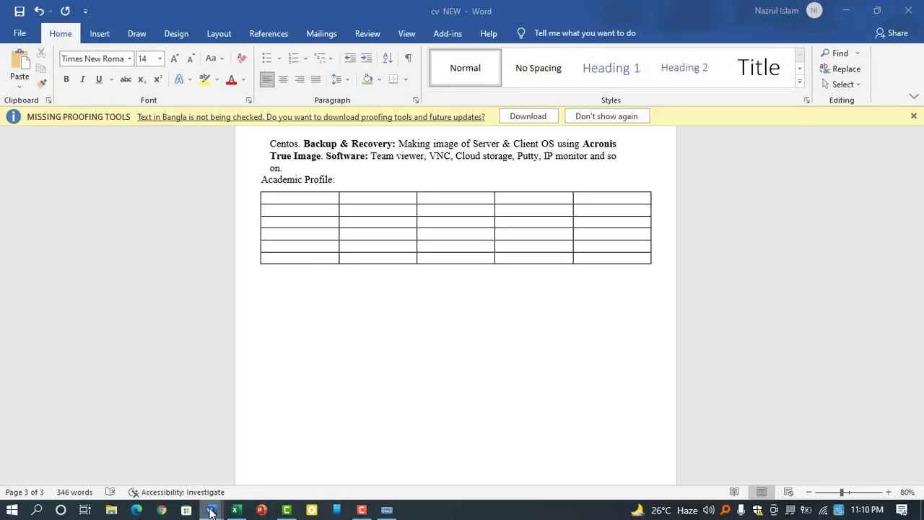
Copy the exam table rows from Nazrul CV.
{"action": "mouse_move", "coordinate": [213, 509]}
{"action": "left_click", "coordinate": [259, 440]}
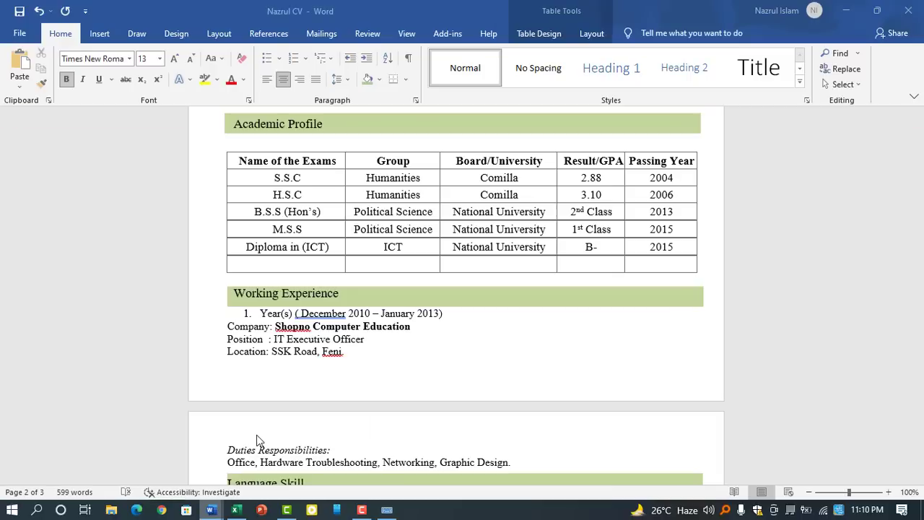
{"action": "left_click", "coordinate": [368, 193]}
{"action": "mouse_move", "coordinate": [238, 162]}
{"action": "left_mouse_down"}
{"action": "mouse_move", "coordinate": [670, 228]}
{"action": "mouse_move", "coordinate": [686, 247]}
{"action": "left_mouse_up"}
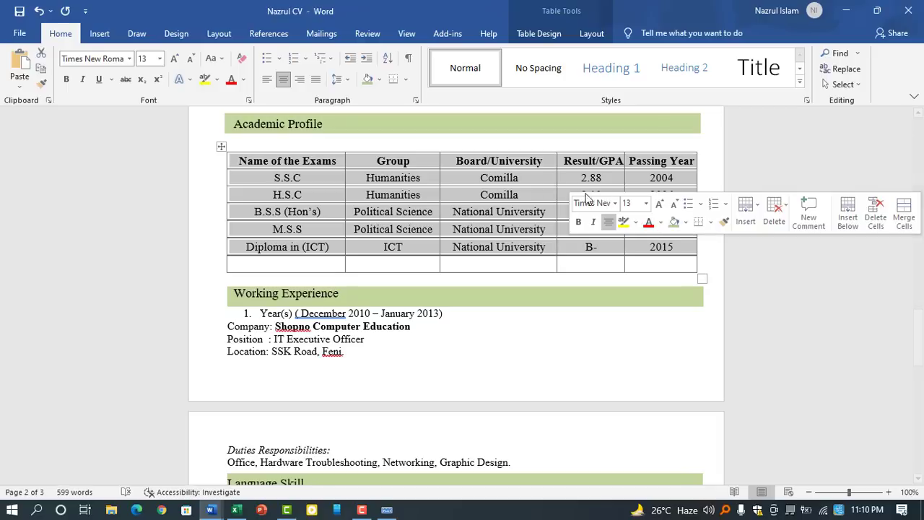
{"action": "right_click", "coordinate": [499, 205]}
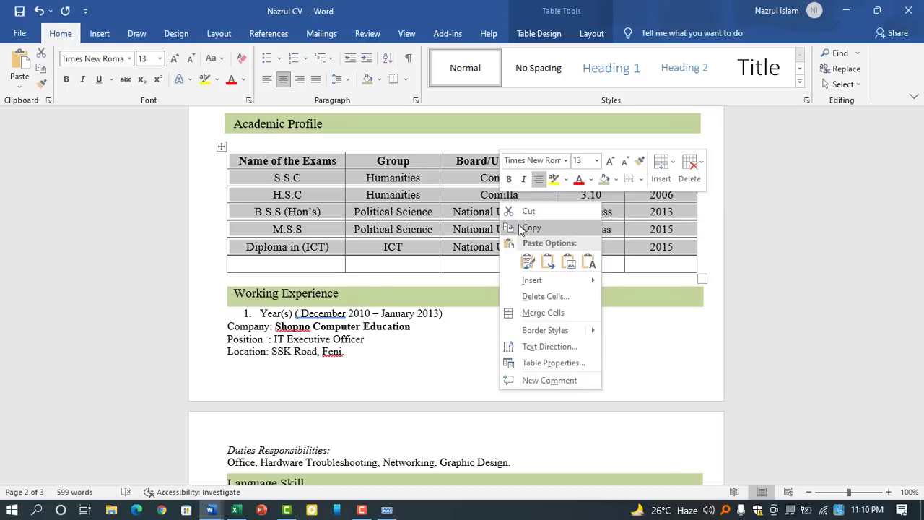
{"action": "left_click", "coordinate": [523, 227]}
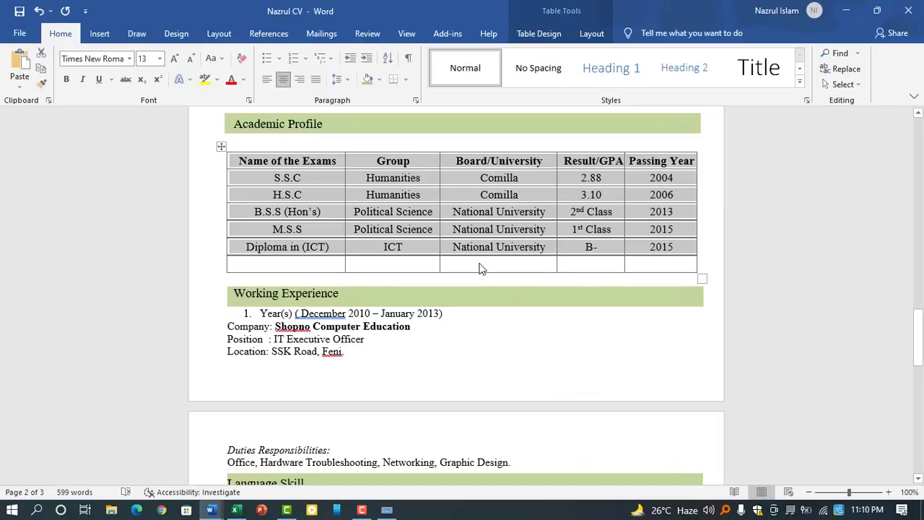
Paste the exam rows into the empty cv NEW table as new rows, undoing a nested paste.
{"action": "left_click", "coordinate": [210, 510]}
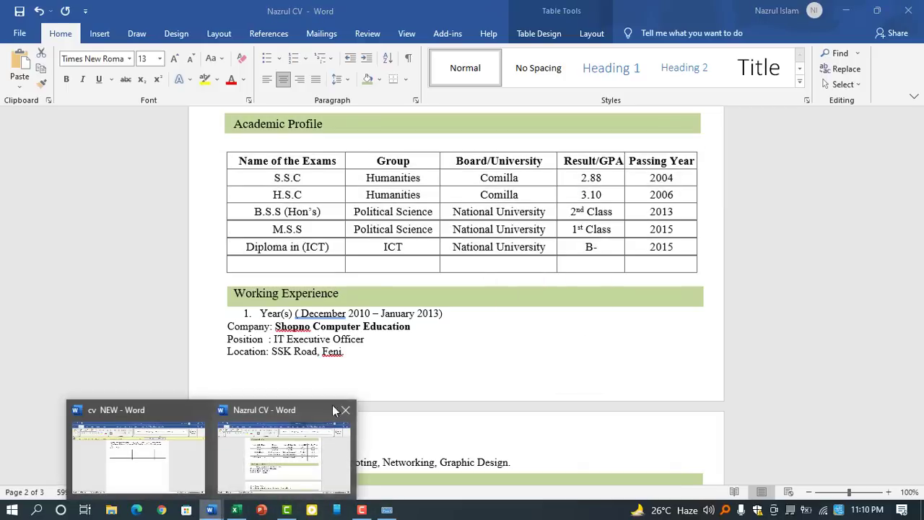
{"action": "left_click", "coordinate": [159, 456]}
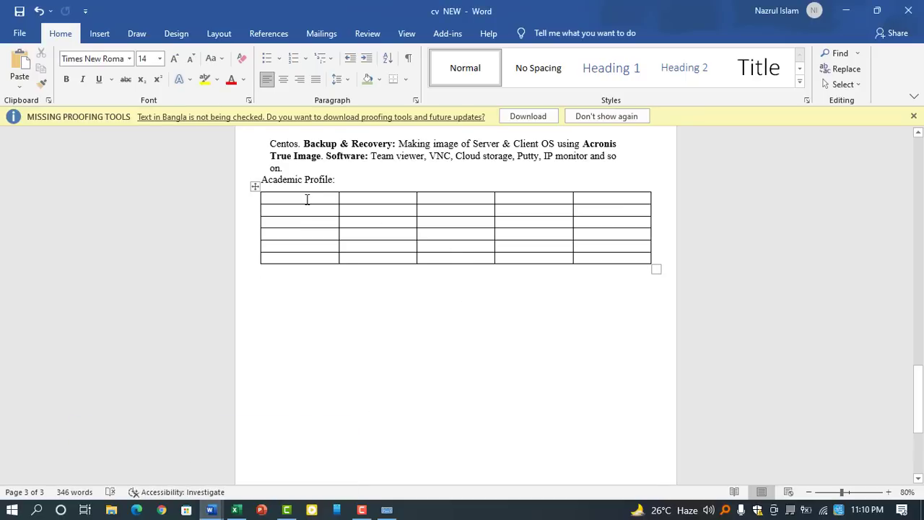
{"action": "left_click_drag", "start_coordinate": [307, 199], "coordinate": [646, 260]}
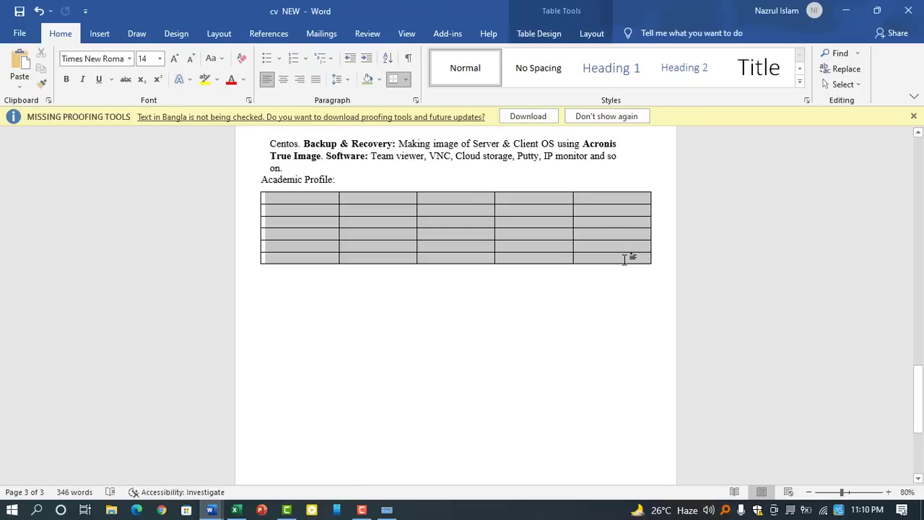
{"action": "right_click", "coordinate": [502, 228]}
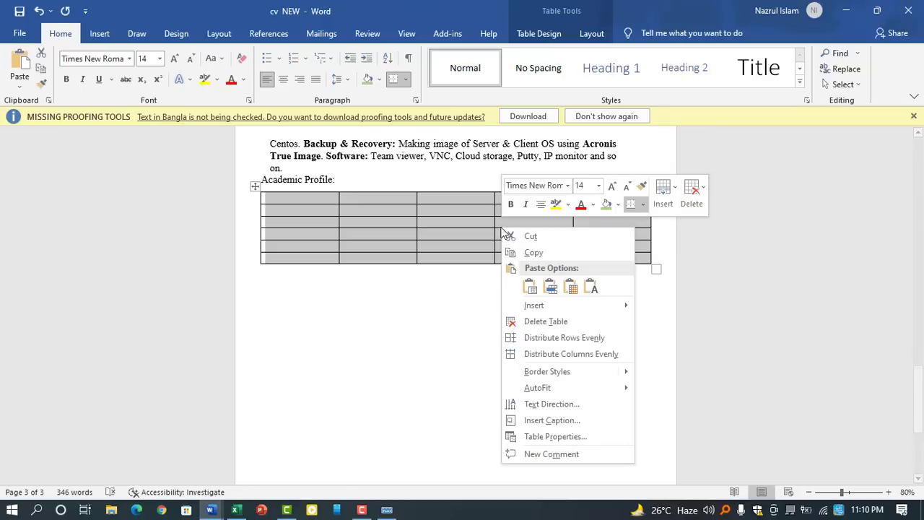
{"action": "left_click", "coordinate": [525, 291]}
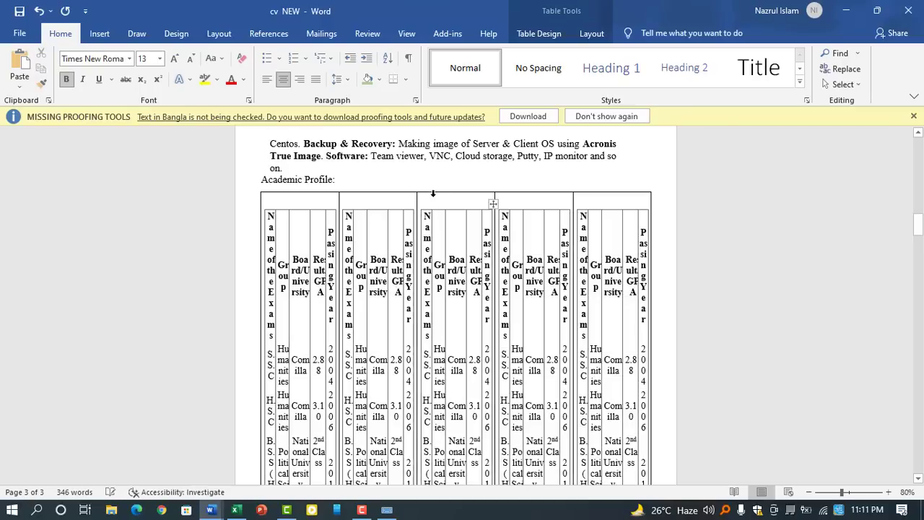
{"action": "key", "text": "ctrl+z"}
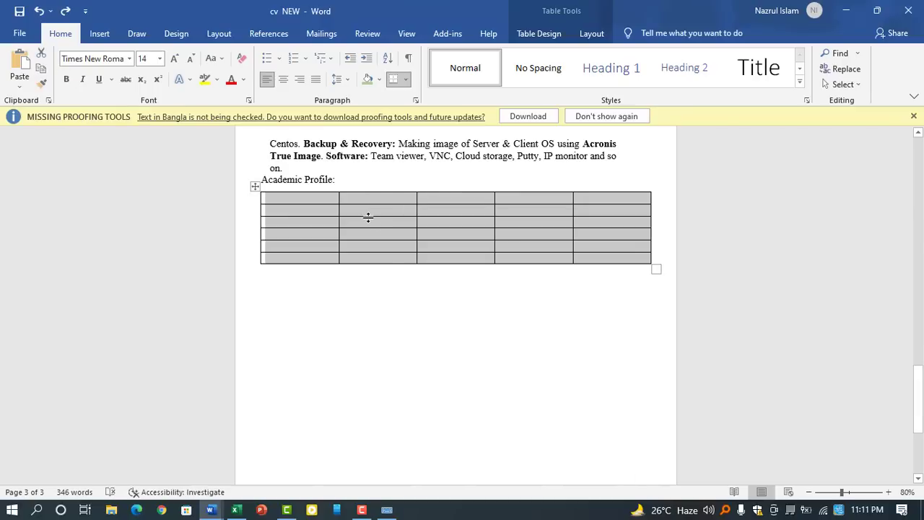
{"action": "right_click", "coordinate": [367, 217]}
{"action": "left_click", "coordinate": [418, 280]}
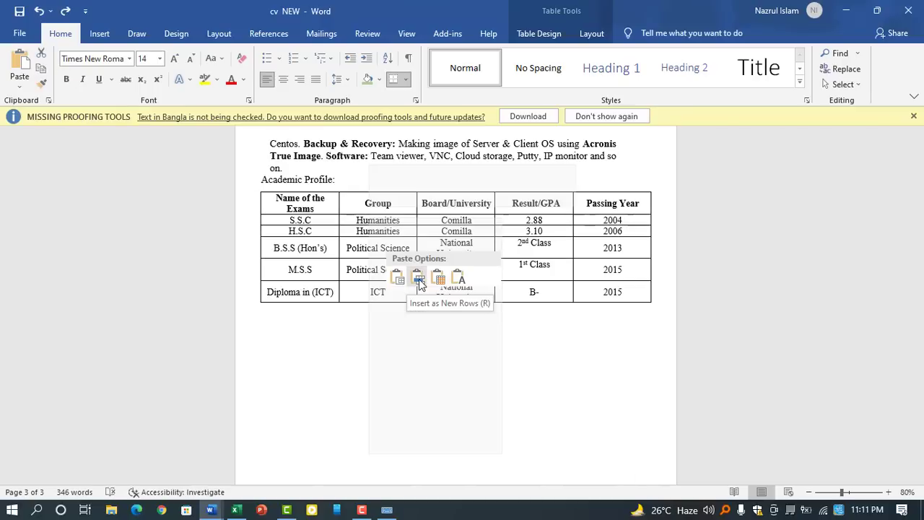
{"action": "left_click", "coordinate": [419, 280]}
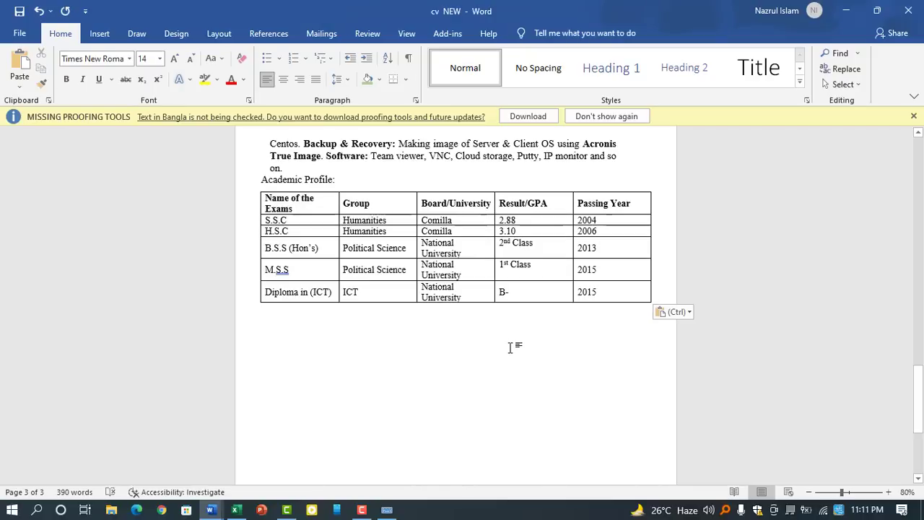
Widen the Academic Profile table slightly from its right edge.
{"action": "left_click", "coordinate": [647, 296]}
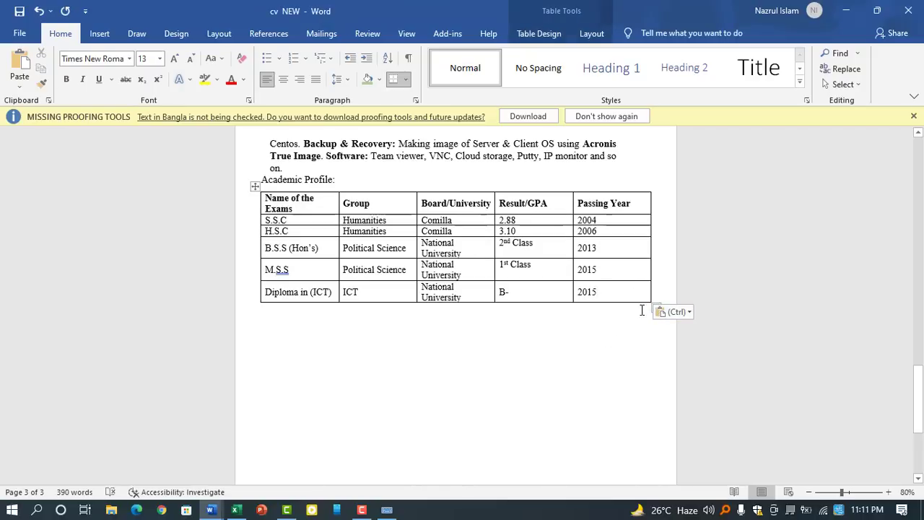
{"action": "left_click", "coordinate": [642, 312]}
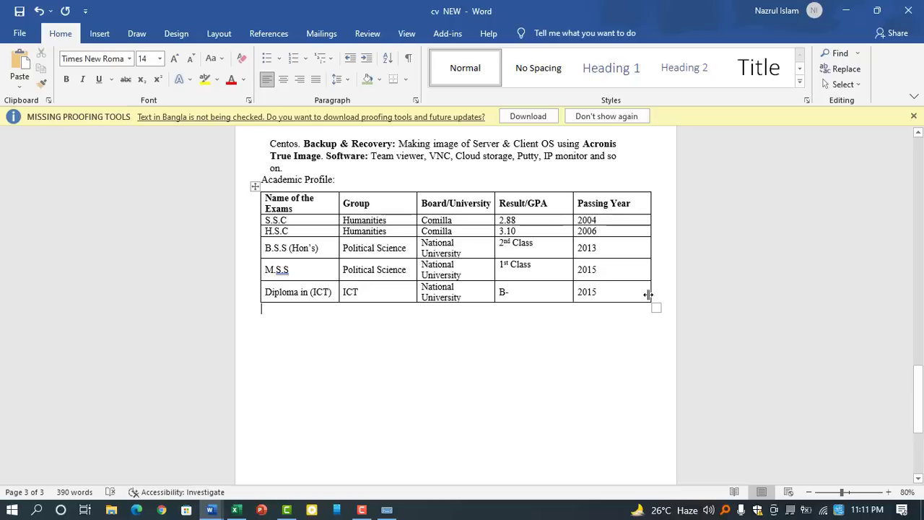
{"action": "left_click", "coordinate": [650, 295]}
{"action": "left_click_drag", "start_coordinate": [654, 306], "coordinate": [666, 308]}
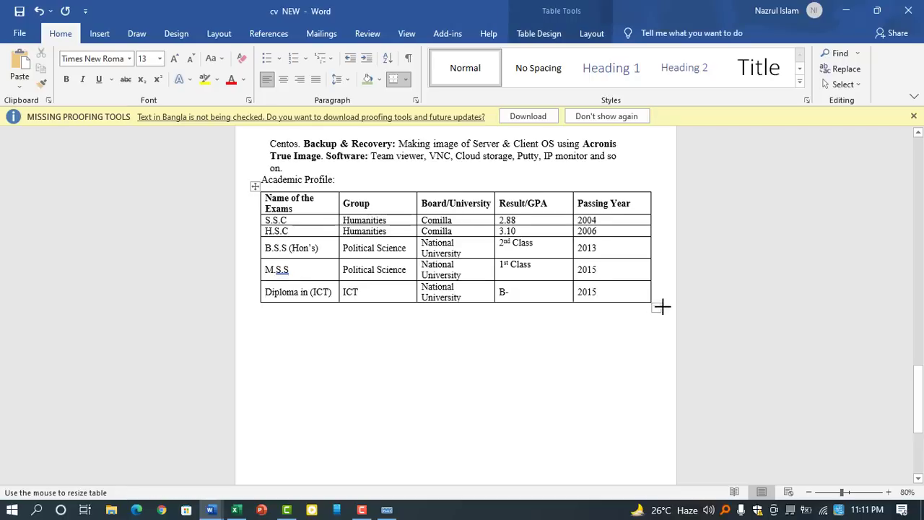
{"action": "left_click", "coordinate": [568, 355]}
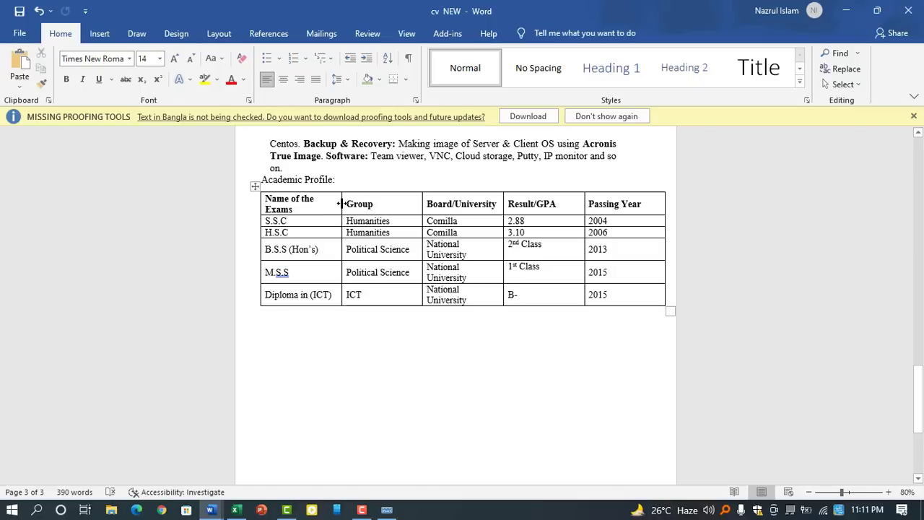
Drag the first column border right so 'Name of the Exams' fits on one line.
{"action": "left_click_drag", "start_coordinate": [342, 205], "coordinate": [358, 207]}
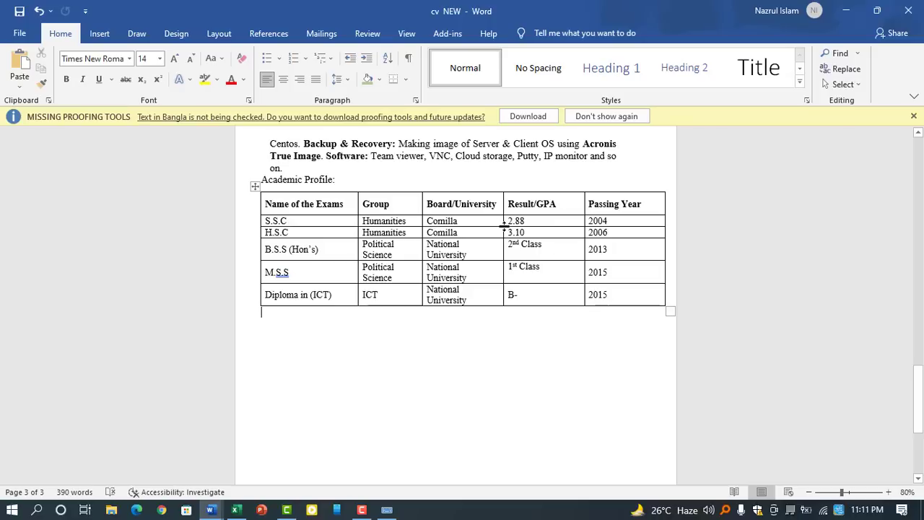
{"action": "left_click", "coordinate": [488, 263]}
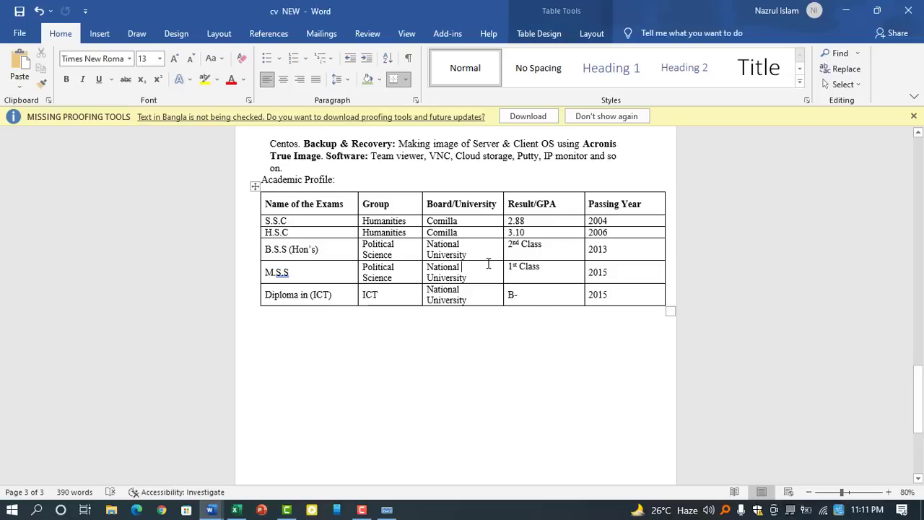
{"action": "scroll", "coordinate": [498, 259], "scroll_direction": "up", "scroll_amount": 2}
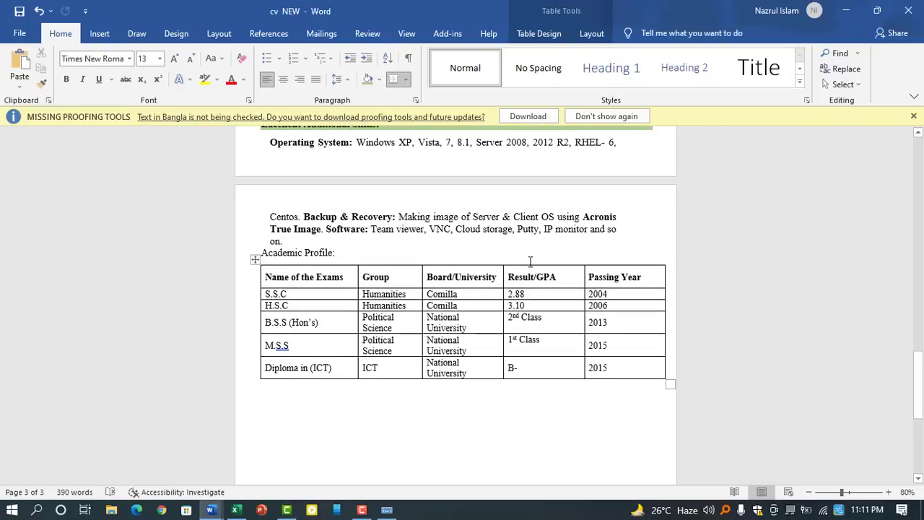
Use Format Painter to copy the bold green Excellent Additional Skills: heading style onto Academic Profile:.
{"action": "left_click", "coordinate": [364, 253]}
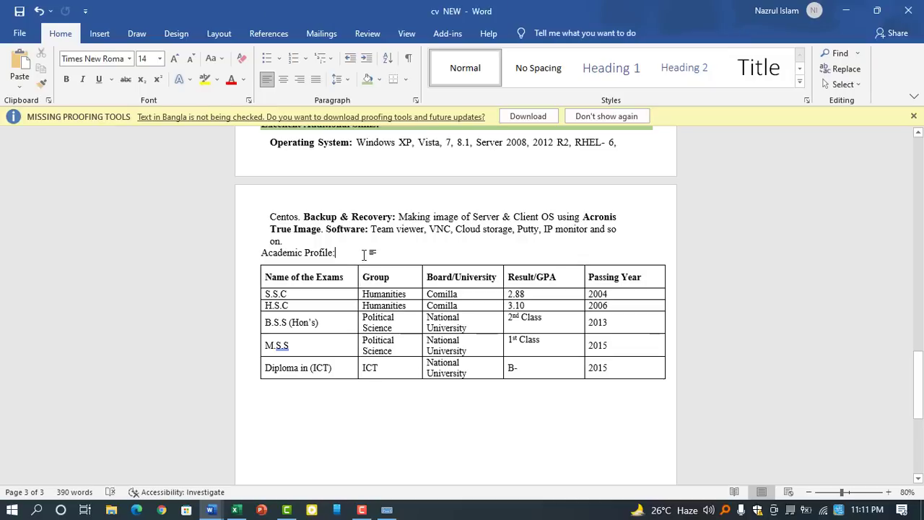
{"action": "left_click_drag", "start_coordinate": [357, 253], "coordinate": [266, 247]}
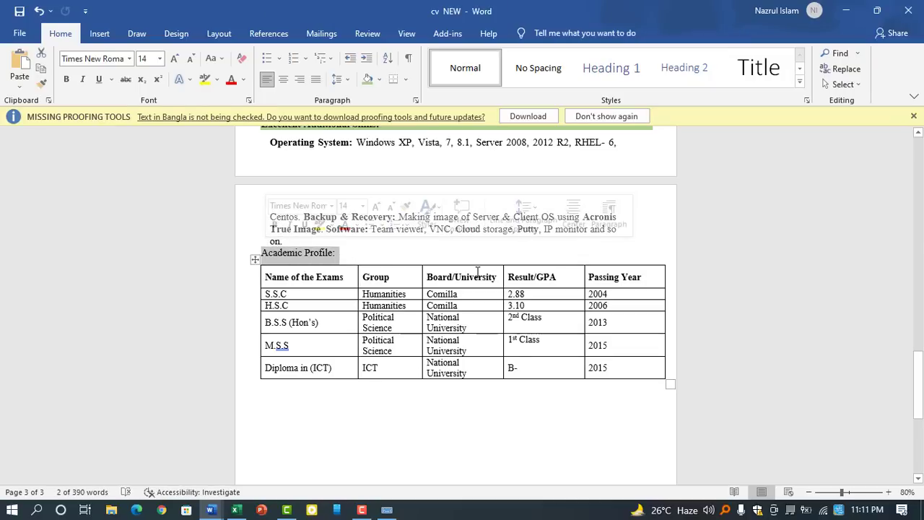
{"action": "scroll", "coordinate": [431, 229], "scroll_direction": "up", "scroll_amount": 2}
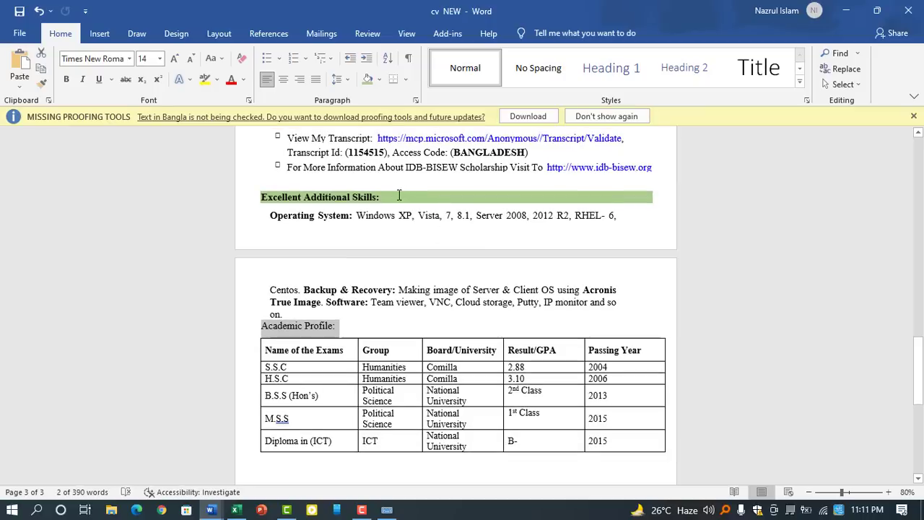
{"action": "left_click_drag", "start_coordinate": [381, 197], "coordinate": [258, 200]}
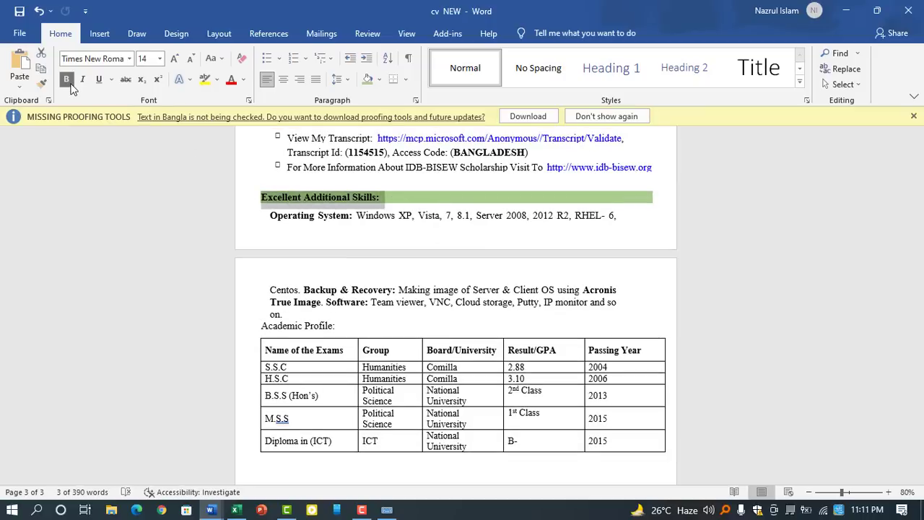
{"action": "left_click", "coordinate": [41, 84]}
{"action": "left_click_drag", "start_coordinate": [342, 326], "coordinate": [260, 325]}
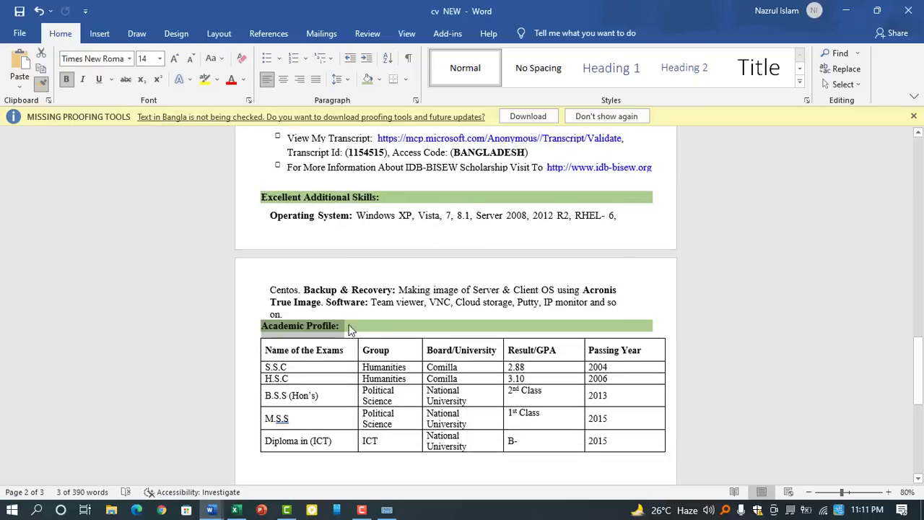
{"action": "left_click", "coordinate": [474, 336]}
{"action": "scroll", "coordinate": [477, 334], "scroll_direction": "down", "scroll_amount": 3}
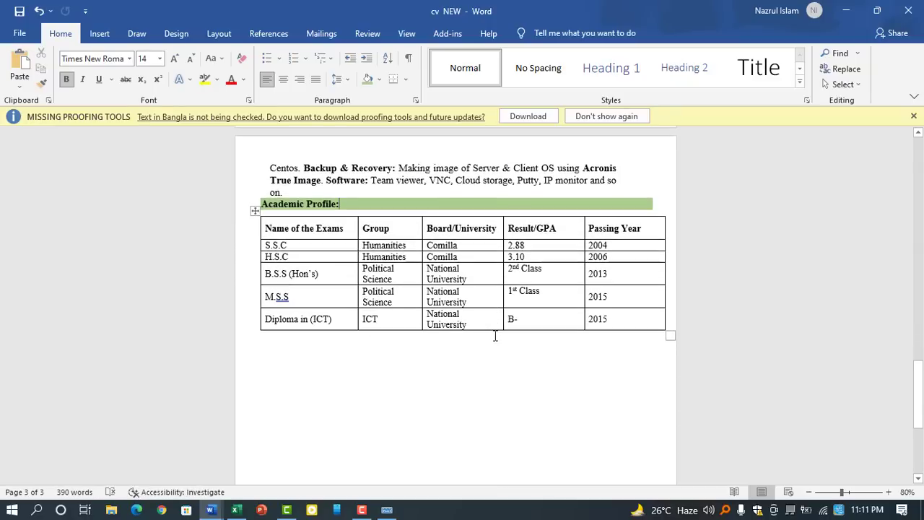
{"action": "left_click", "coordinate": [478, 369]}
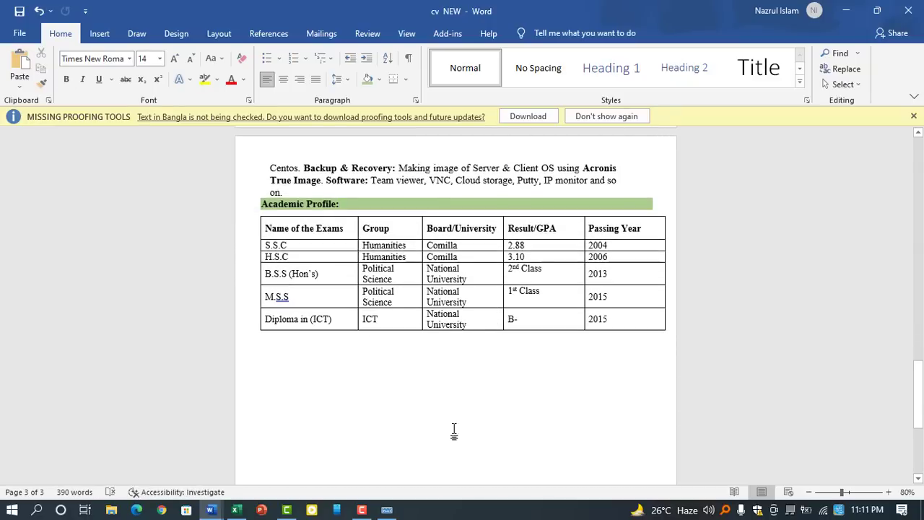
Scroll Nazrul CV to Working Experience and stack it above the cv NEW window.
{"action": "left_click", "coordinate": [845, 10]}
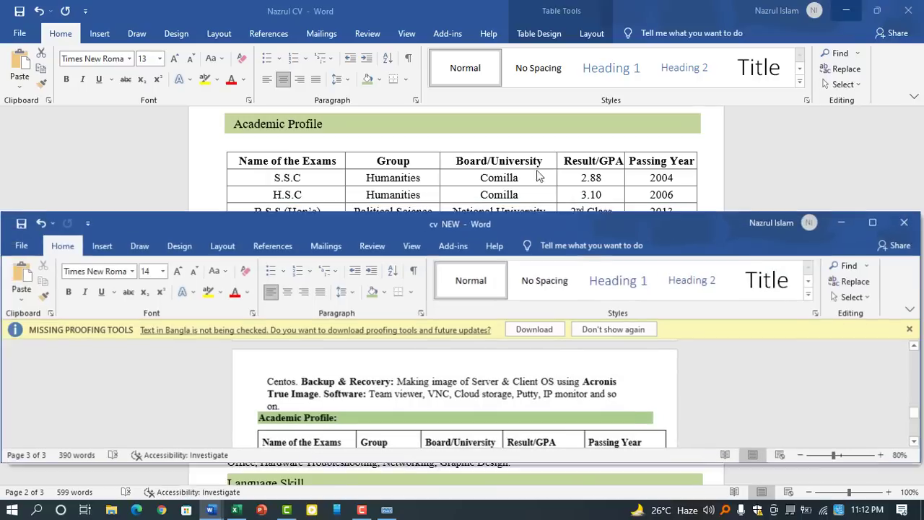
{"action": "scroll", "coordinate": [505, 177], "scroll_direction": "down", "scroll_amount": 4}
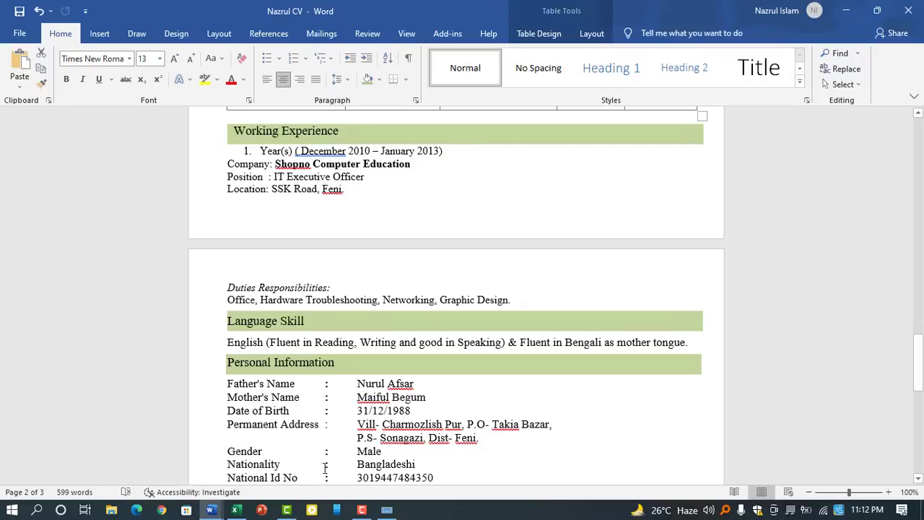
{"action": "left_click", "coordinate": [876, 11]}
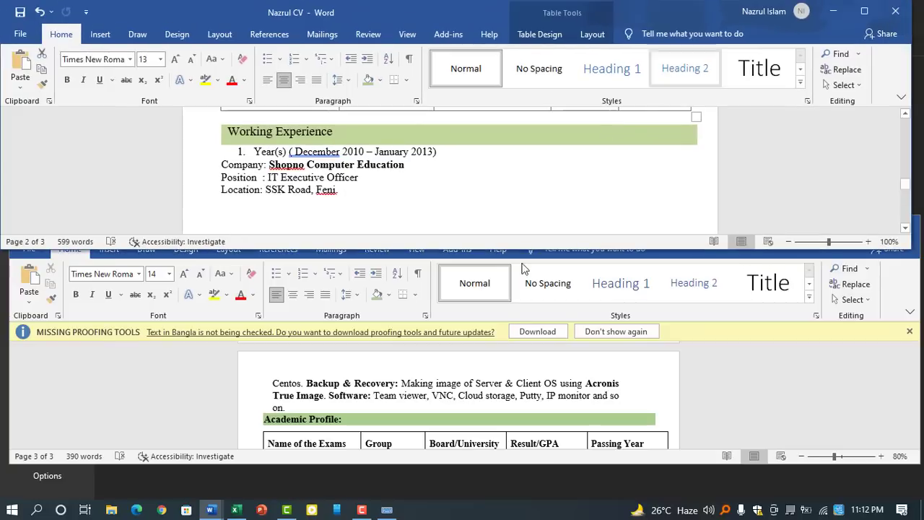
{"action": "left_click", "coordinate": [529, 377]}
{"action": "scroll", "coordinate": [529, 372], "scroll_direction": "down", "scroll_amount": 6}
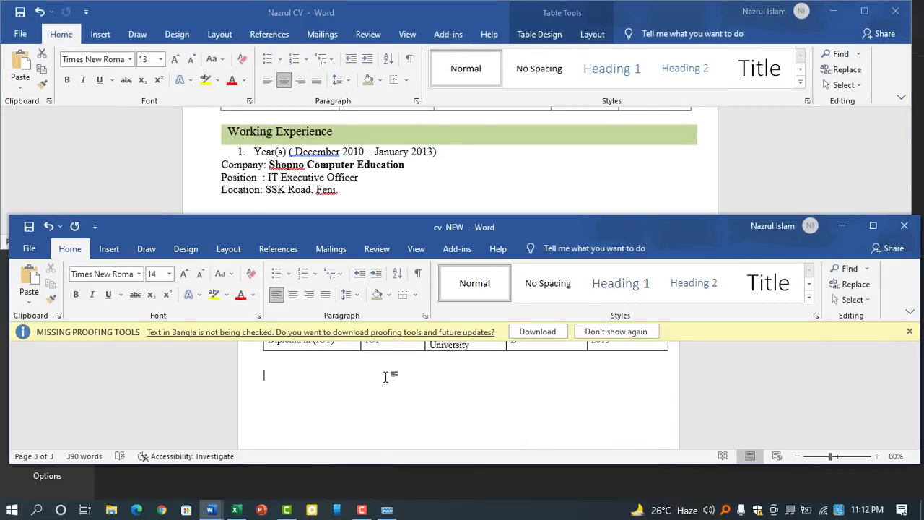
Type 'Working Experience:' below the Academic table, fixing the spelling of Experience.
{"action": "type", "text": "Working Exper"}
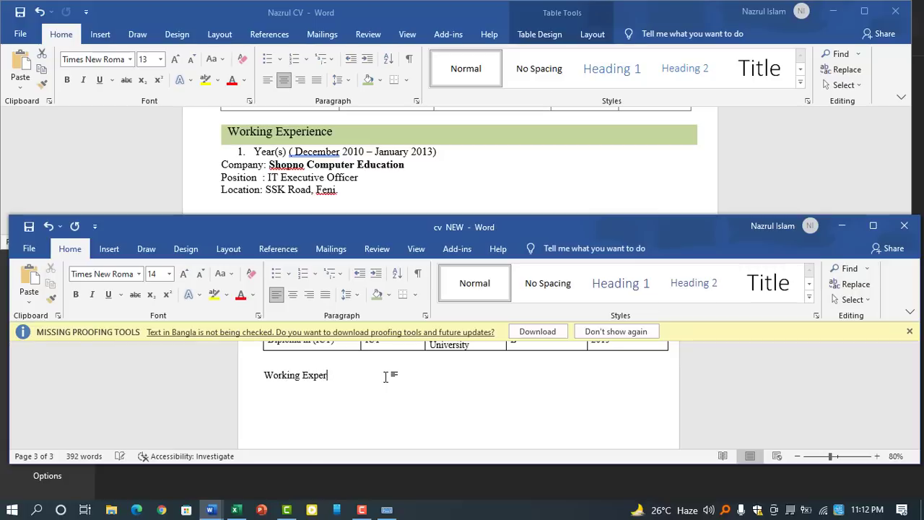
{"action": "type", "text": "inece:"}
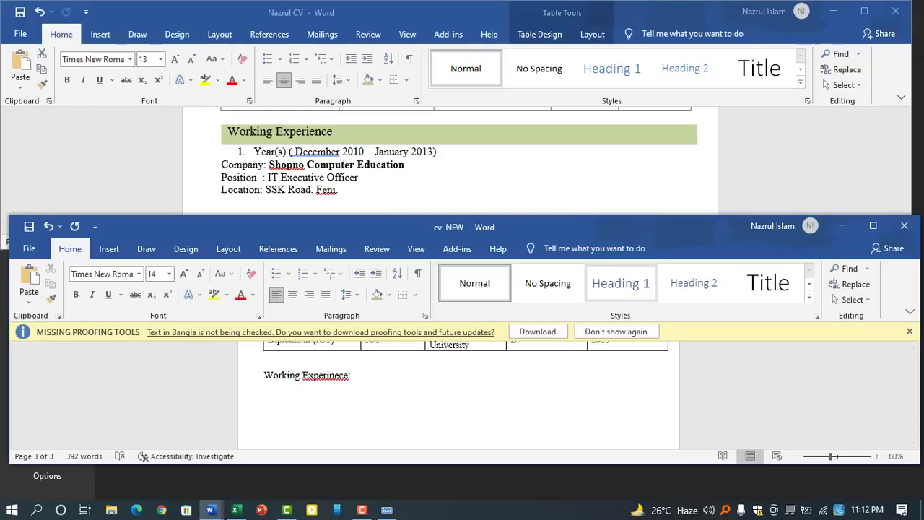
{"action": "right_click", "coordinate": [325, 375]}
{"action": "left_click", "coordinate": [287, 170]}
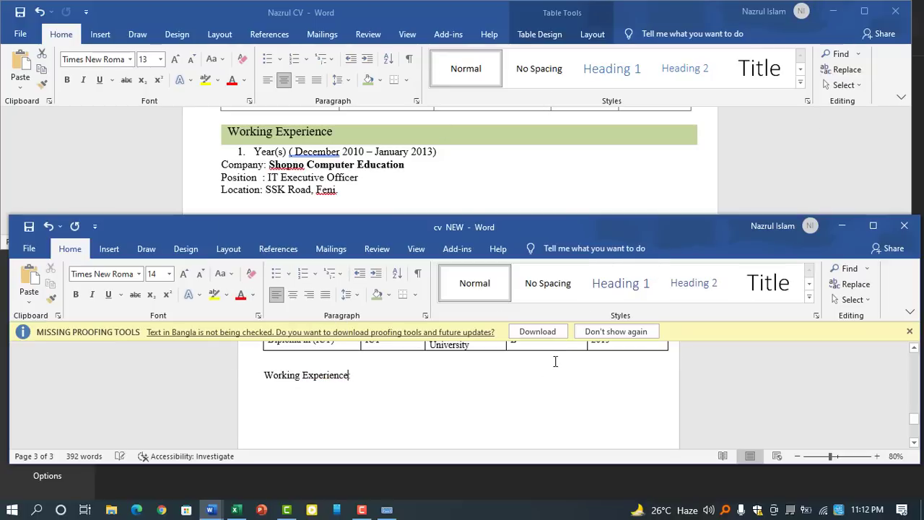
{"action": "key", "text": "Return"}
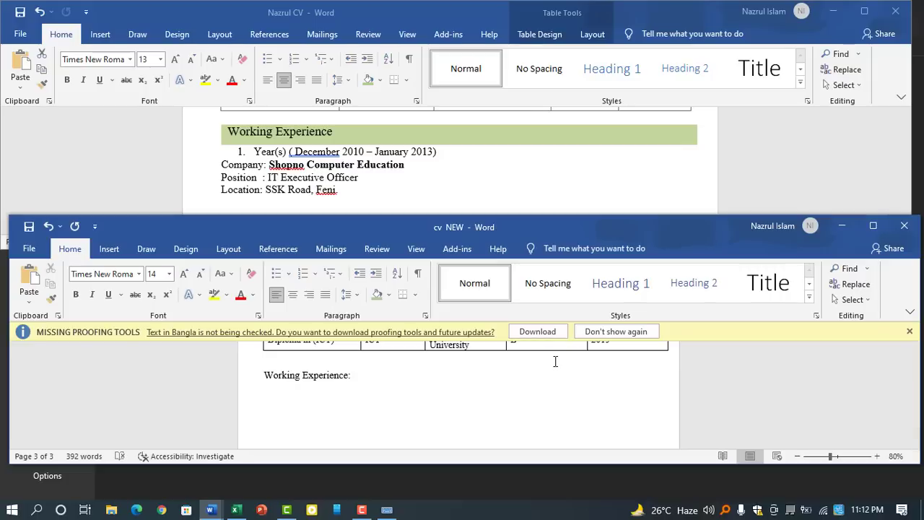
Bring the Nazrul CV window forward and locate its job entry.
{"action": "left_click", "coordinate": [394, 185]}
{"action": "scroll", "coordinate": [394, 185], "scroll_direction": "down", "scroll_amount": 3}
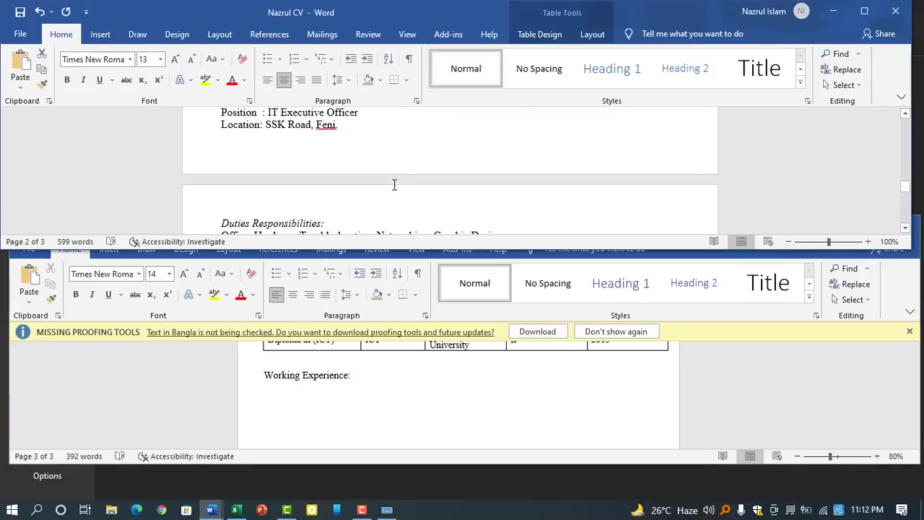
{"action": "scroll", "coordinate": [394, 185], "scroll_direction": "up", "scroll_amount": 2}
{"action": "scroll", "coordinate": [393, 184], "scroll_direction": "down", "scroll_amount": 4}
{"action": "scroll", "coordinate": [337, 167], "scroll_direction": "up", "scroll_amount": 3}
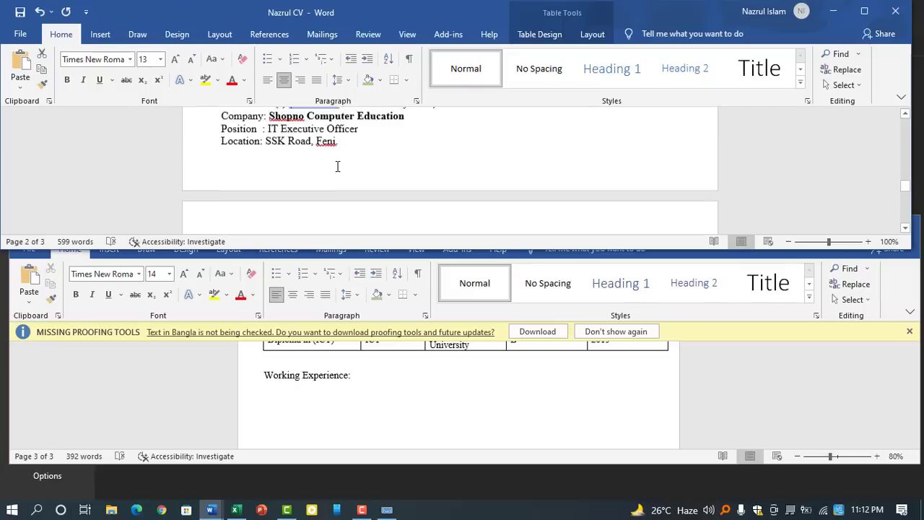
{"action": "scroll", "coordinate": [337, 167], "scroll_direction": "up", "scroll_amount": 1}
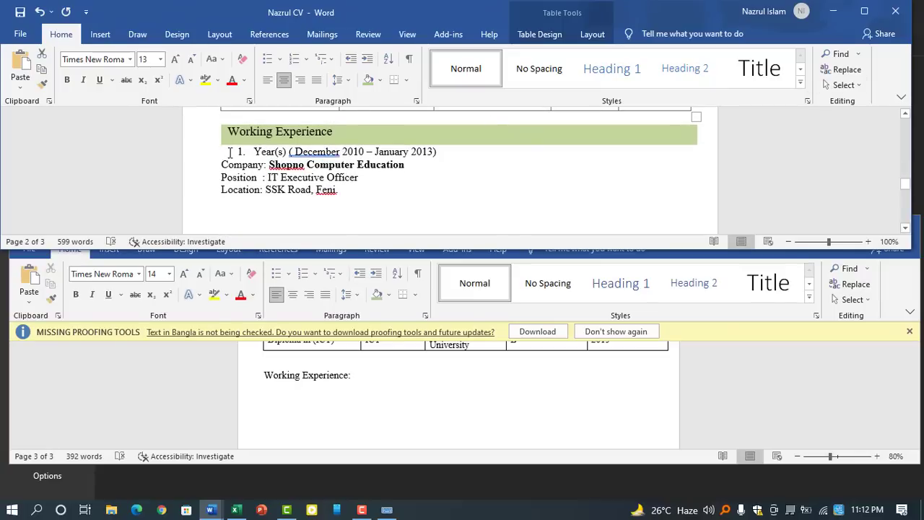
Copy the Shopno Computer Education job entry from Nazrul CV and paste it under Working Experience:.
{"action": "left_click_drag", "start_coordinate": [229, 152], "coordinate": [509, 189]}
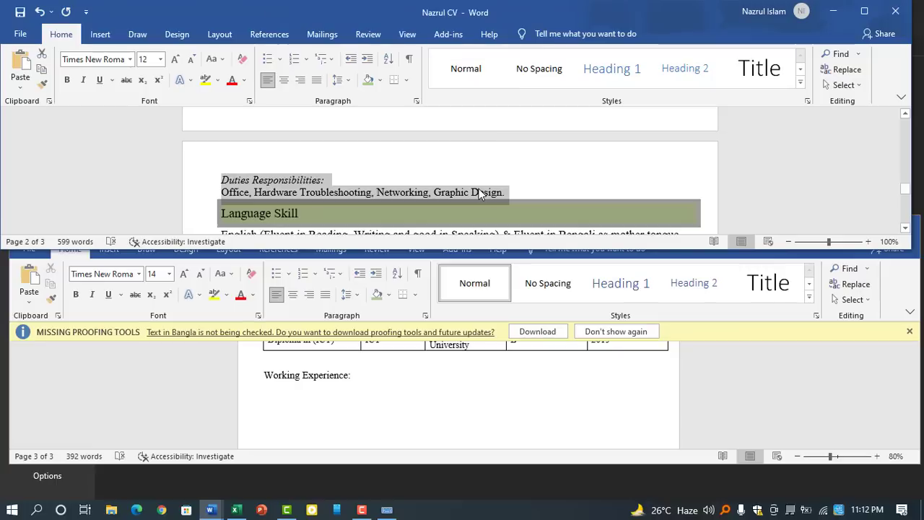
{"action": "right_click", "coordinate": [480, 193]}
{"action": "left_click", "coordinate": [509, 211]}
{"action": "left_click", "coordinate": [328, 400]}
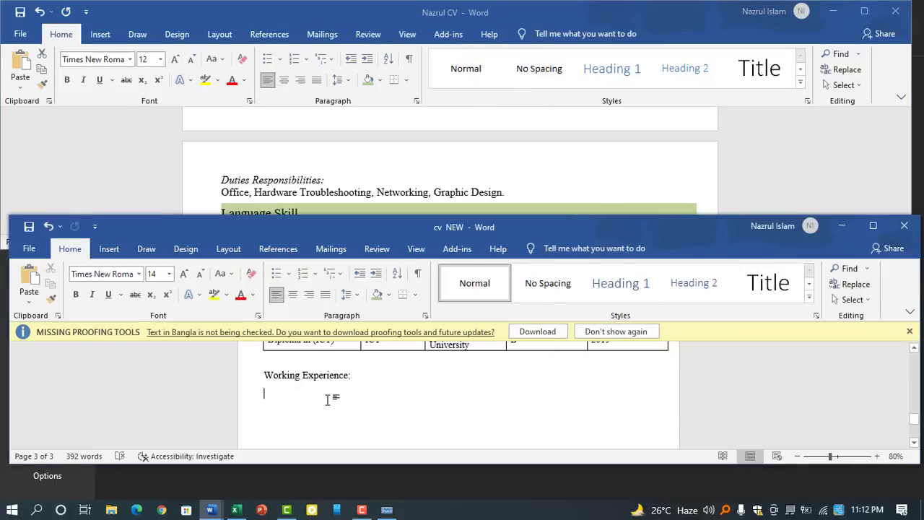
{"action": "key", "text": "ctrl+v"}
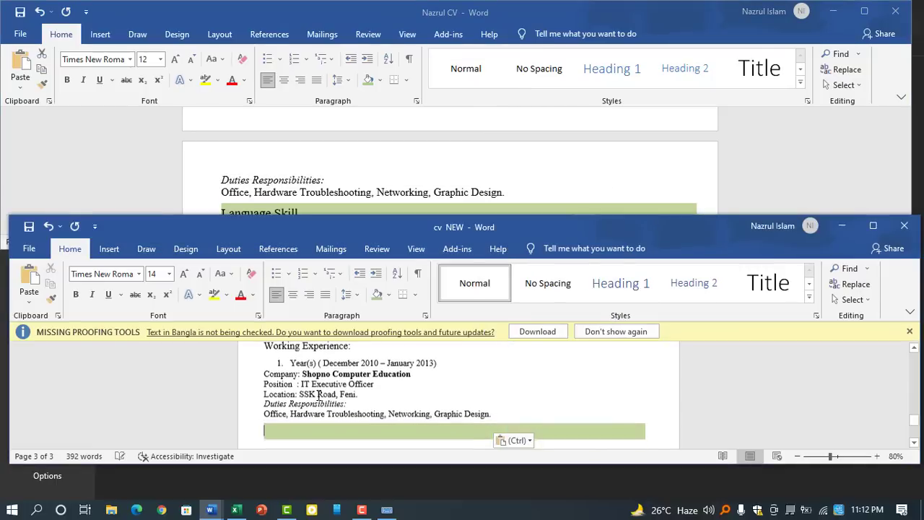
Maximize cv NEW and delete the stray pasted green bar.
{"action": "left_click", "coordinate": [874, 227]}
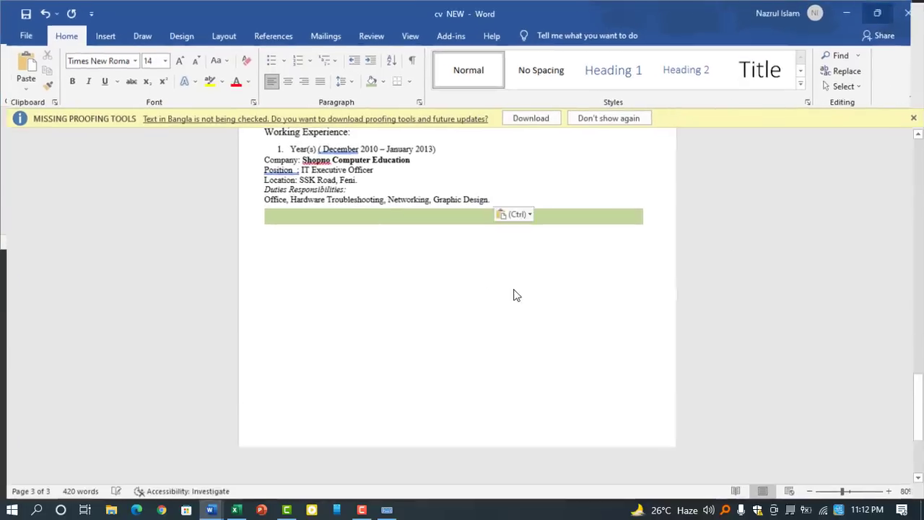
{"action": "left_click", "coordinate": [402, 216]}
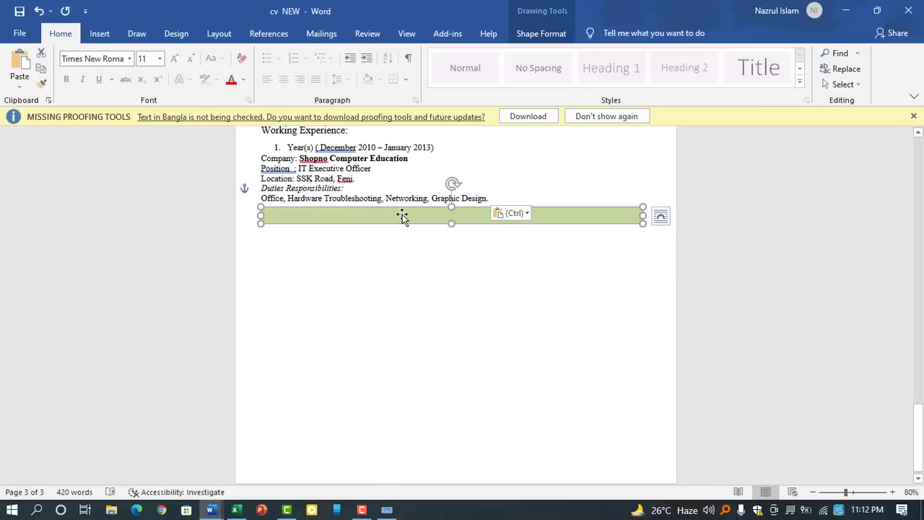
{"action": "key", "text": "Delete"}
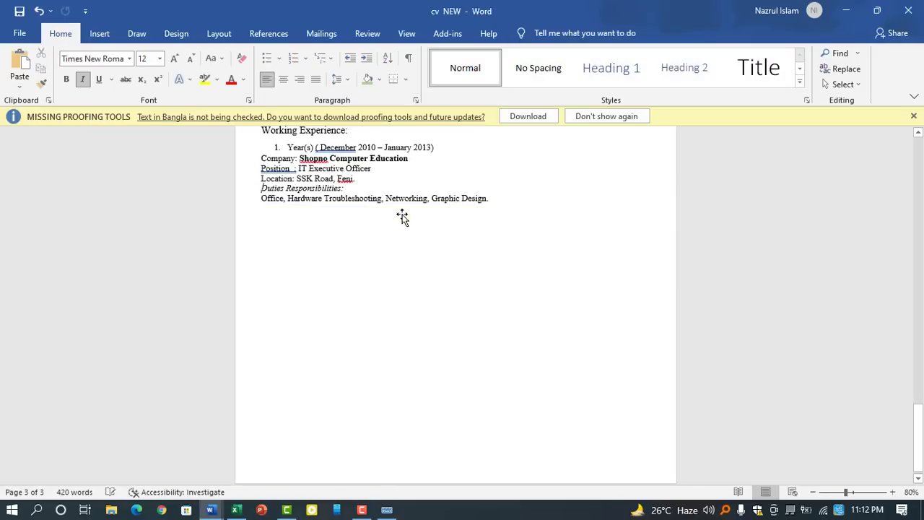
{"action": "scroll", "coordinate": [402, 217], "scroll_direction": "up", "scroll_amount": 2}
{"action": "scroll", "coordinate": [423, 338], "scroll_direction": "up", "scroll_amount": 6}
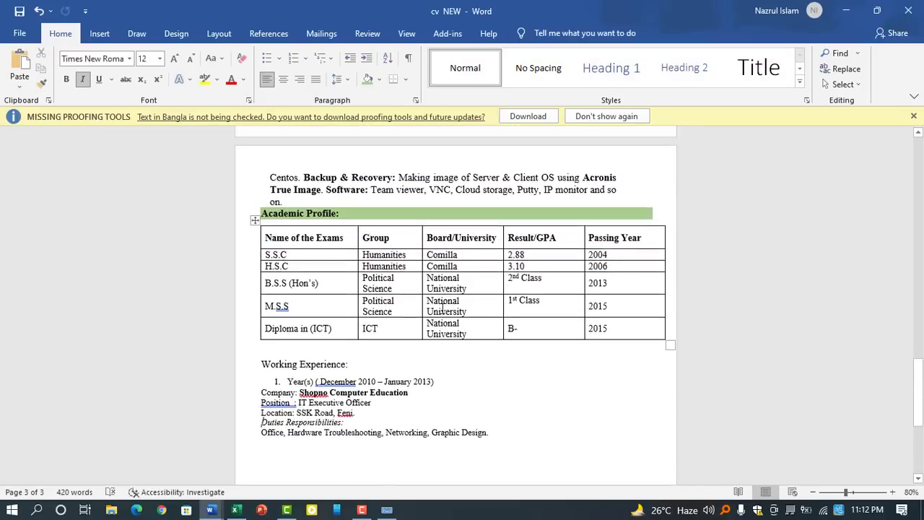
Set the pasted Working Experience section text to 14 pt.
{"action": "scroll", "coordinate": [385, 390], "scroll_direction": "down", "scroll_amount": 3}
{"action": "scroll", "coordinate": [385, 390], "scroll_direction": "down", "scroll_amount": 1}
{"action": "left_click", "coordinate": [381, 393]}
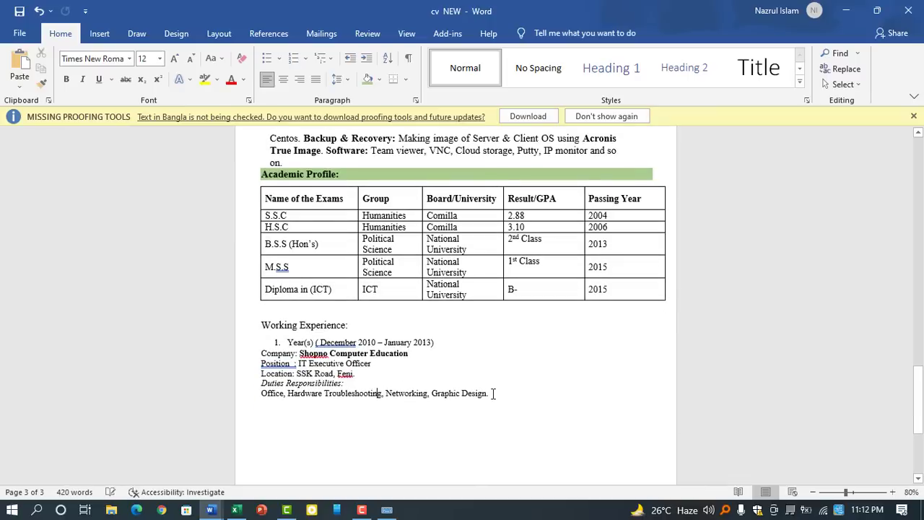
{"action": "mouse_move", "coordinate": [491, 394]}
{"action": "left_mouse_down"}
{"action": "mouse_move", "coordinate": [272, 335]}
{"action": "mouse_move", "coordinate": [285, 343]}
{"action": "left_mouse_up"}
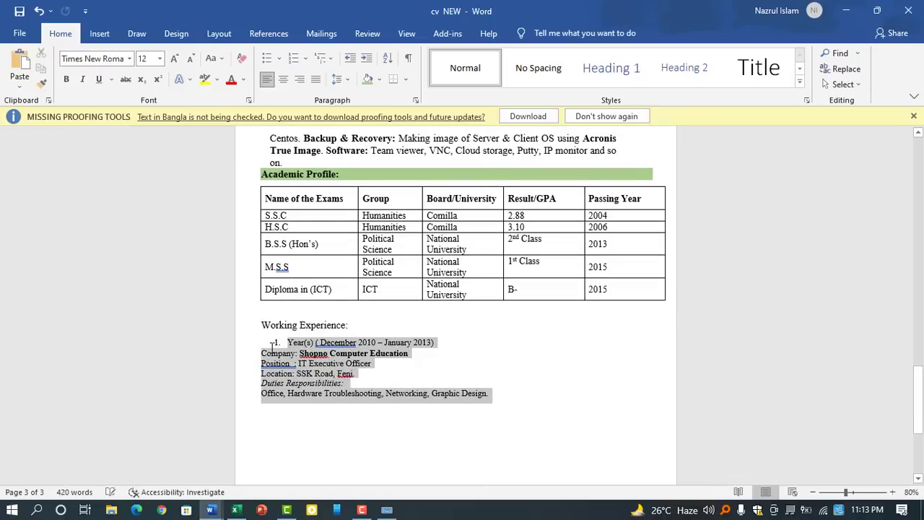
{"action": "left_click", "coordinate": [160, 59]}
{"action": "left_click", "coordinate": [148, 145]}
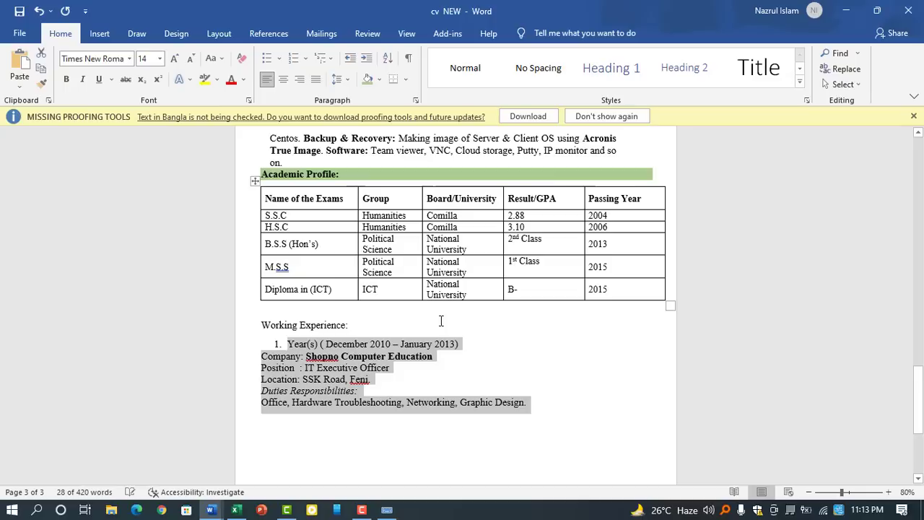
{"action": "left_click", "coordinate": [520, 367]}
Set the entire document to 14 pt Times New Roman.
{"action": "left_click", "coordinate": [478, 250]}
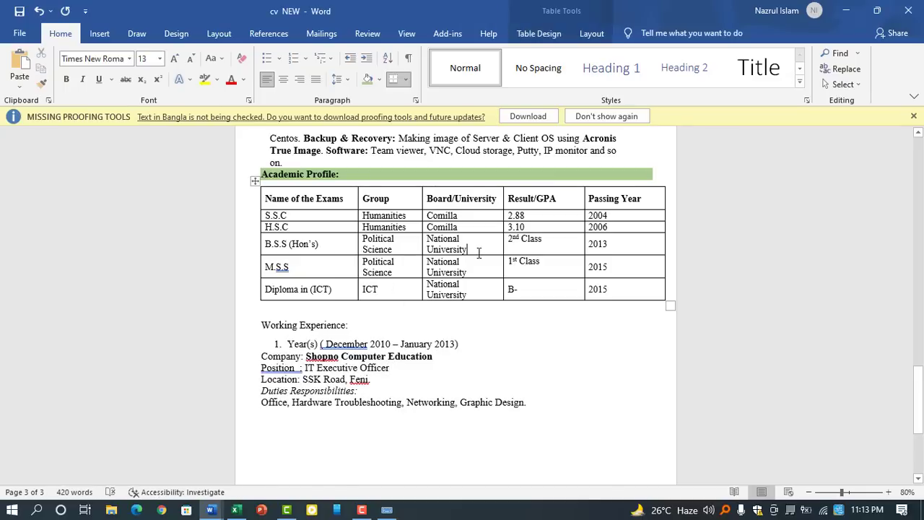
{"action": "scroll", "coordinate": [434, 239], "scroll_direction": "up", "scroll_amount": 2}
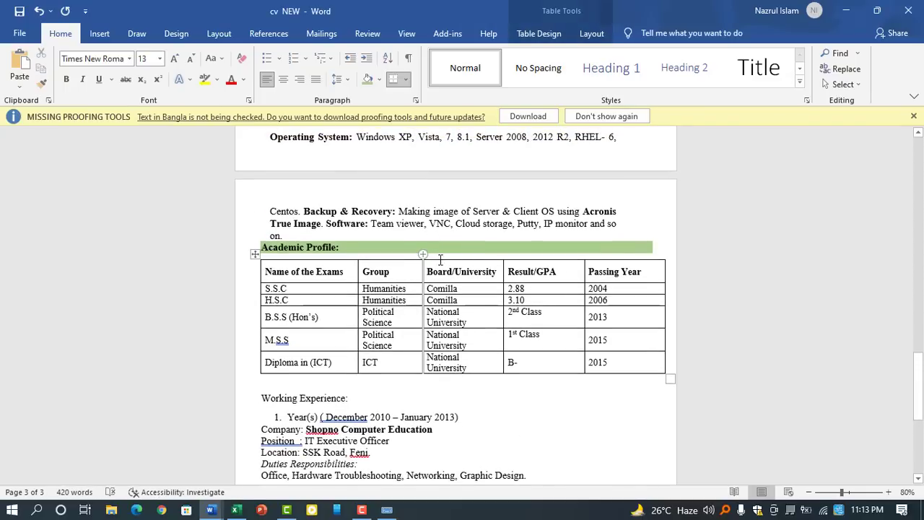
{"action": "key", "text": "ctrl+a"}
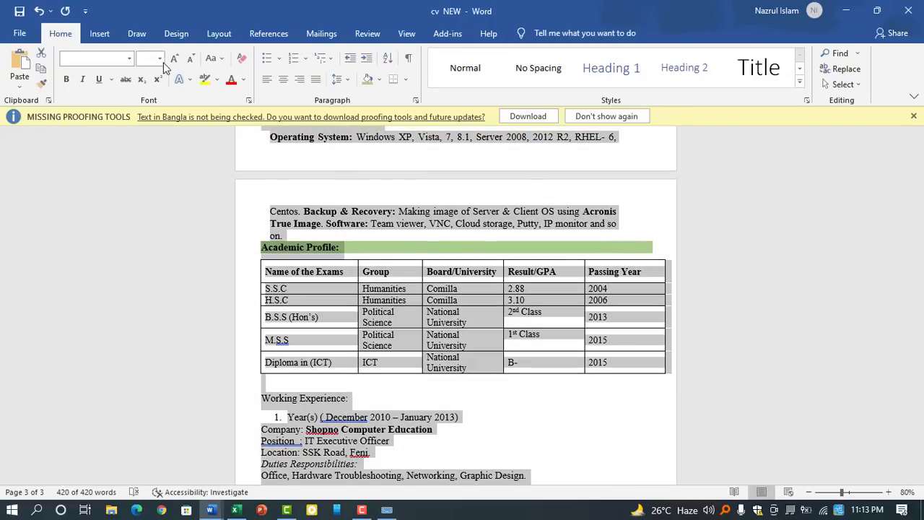
{"action": "left_click", "coordinate": [160, 58]}
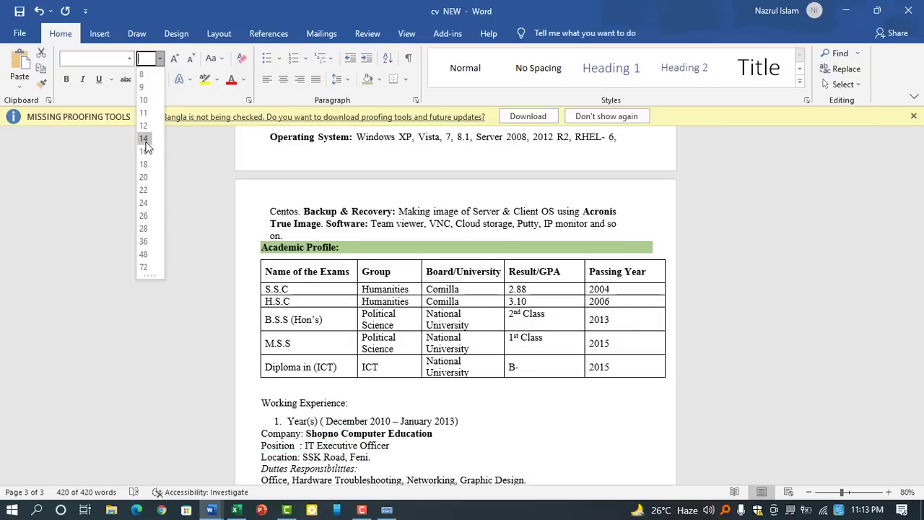
{"action": "left_click", "coordinate": [145, 142]}
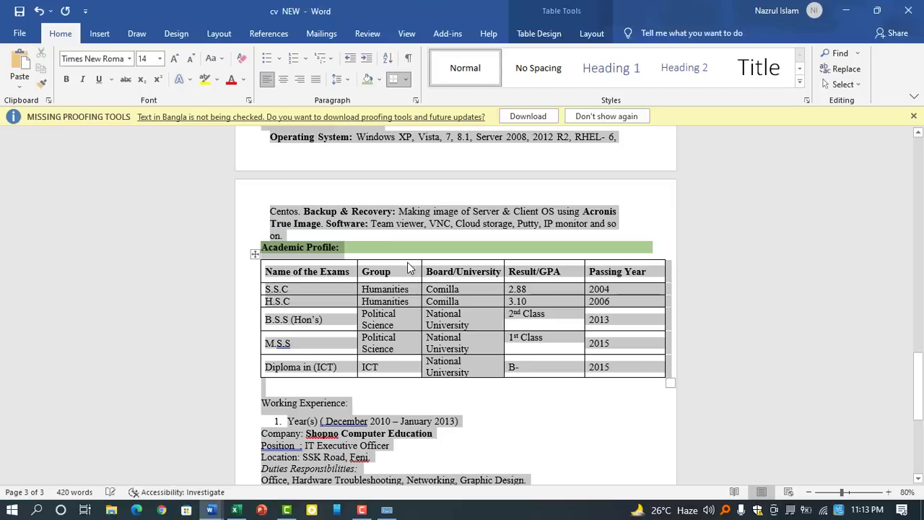
{"action": "left_click", "coordinate": [129, 58]}
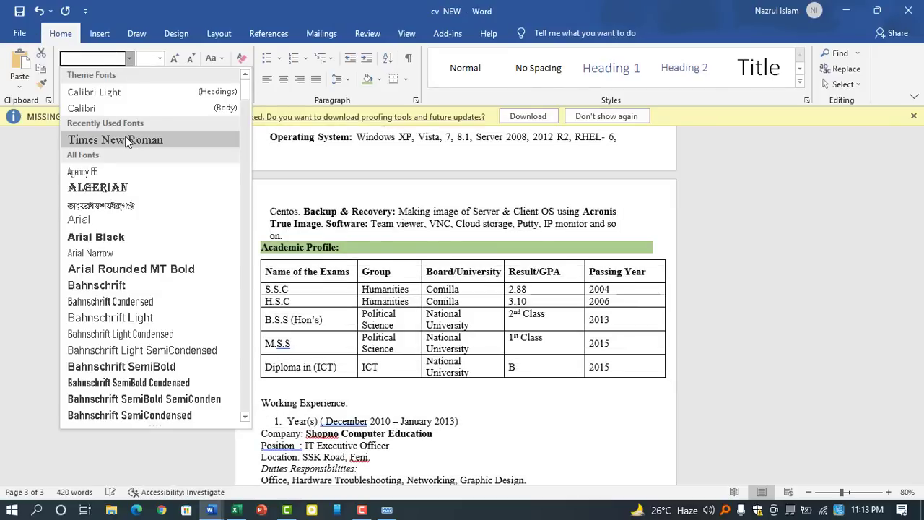
{"action": "left_click", "coordinate": [126, 141]}
{"action": "left_click", "coordinate": [591, 415]}
{"action": "scroll", "coordinate": [583, 402], "scroll_direction": "down", "scroll_amount": 3}
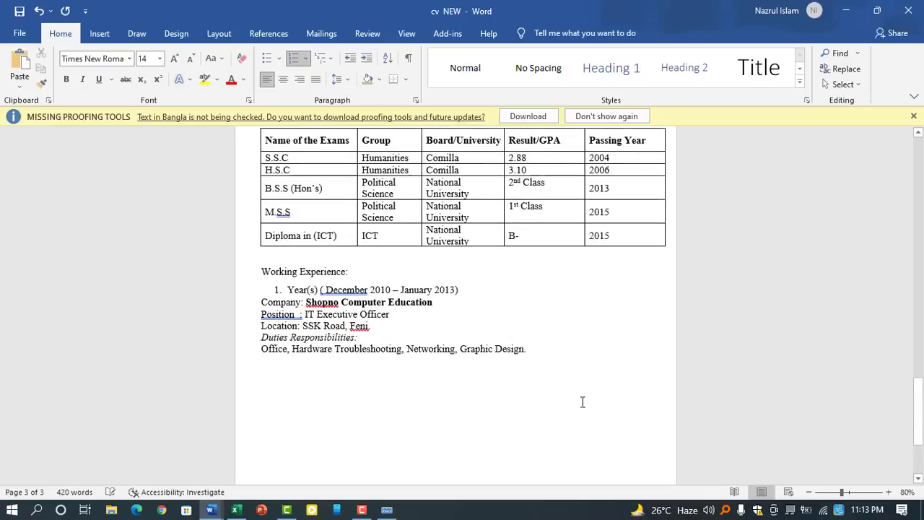
{"action": "scroll", "coordinate": [583, 401], "scroll_direction": "down", "scroll_amount": 1}
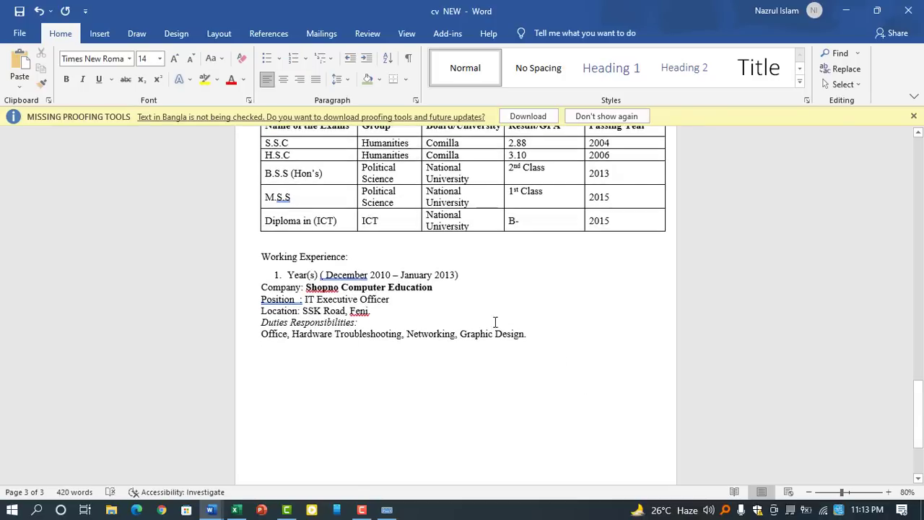
Save cv NEW, review Nazrul CV's Personal Information, then return to cv NEW's end.
{"action": "left_click", "coordinate": [19, 12]}
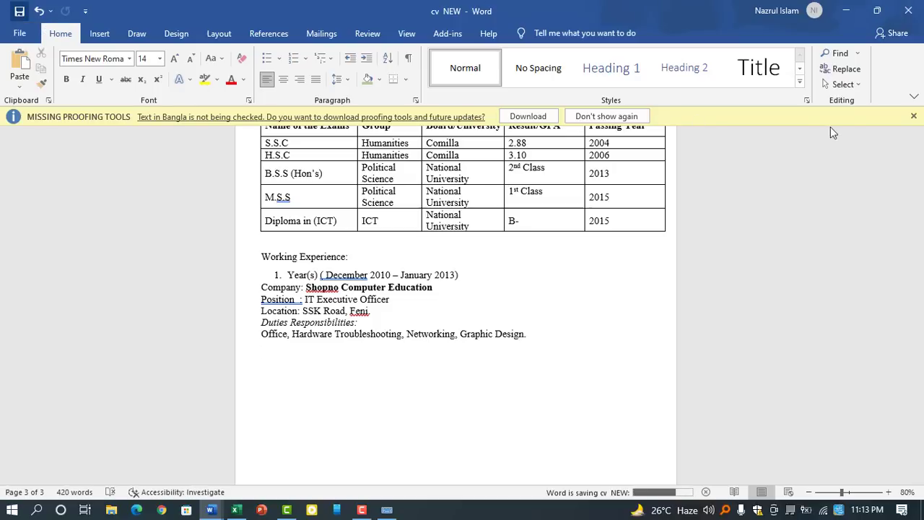
{"action": "left_click", "coordinate": [879, 10]}
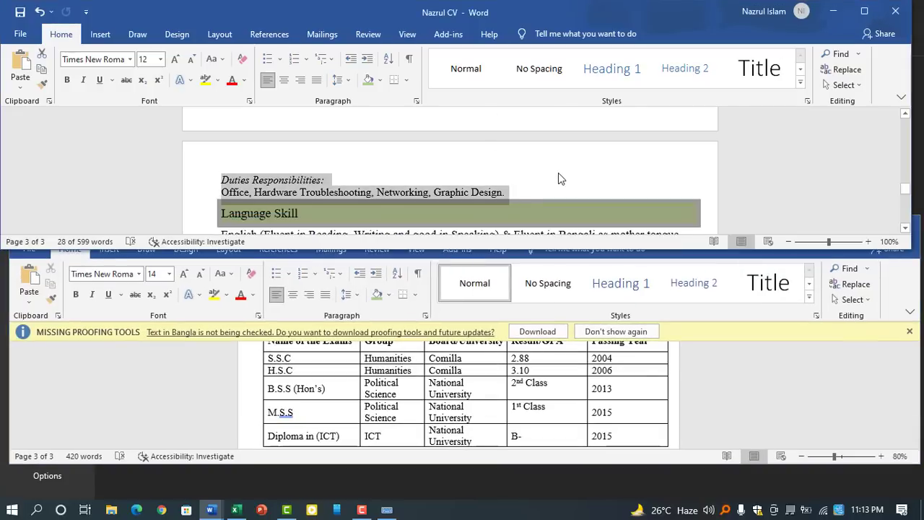
{"action": "scroll", "coordinate": [558, 173], "scroll_direction": "down", "scroll_amount": 4}
{"action": "scroll", "coordinate": [560, 173], "scroll_direction": "up", "scroll_amount": 2}
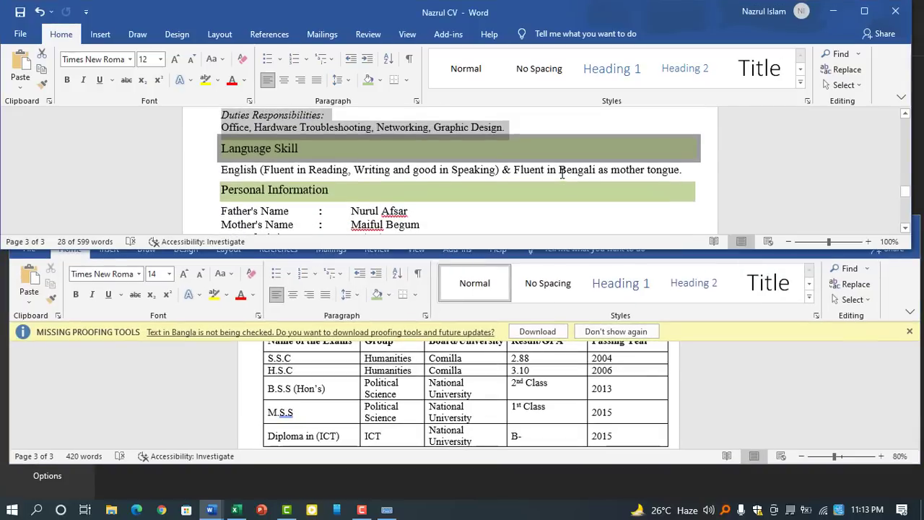
{"action": "scroll", "coordinate": [477, 199], "scroll_direction": "down", "scroll_amount": 1}
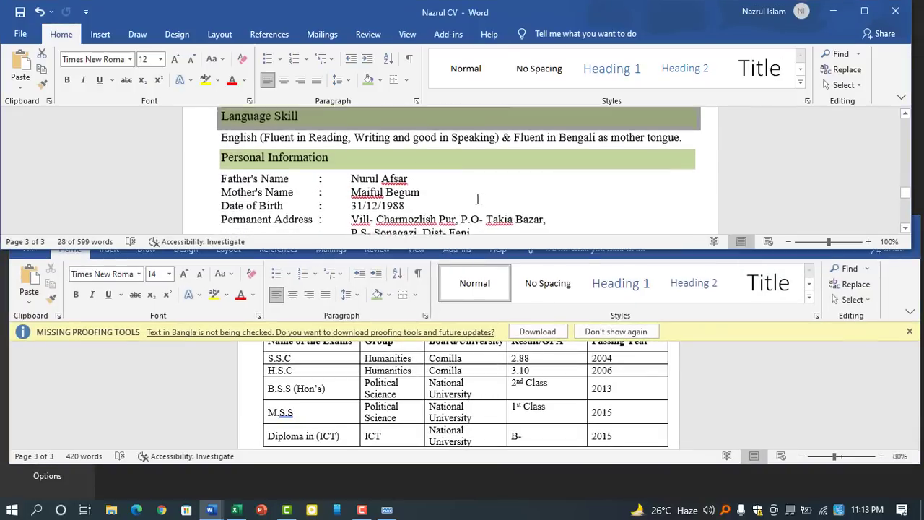
{"action": "scroll", "coordinate": [478, 199], "scroll_direction": "down", "scroll_amount": 2}
{"action": "scroll", "coordinate": [481, 200], "scroll_direction": "up", "scroll_amount": 1}
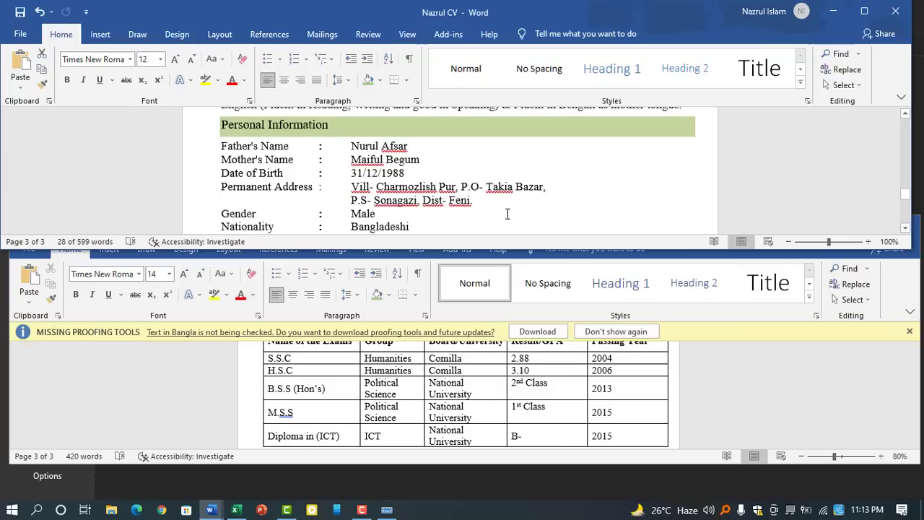
{"action": "left_click", "coordinate": [542, 359]}
{"action": "scroll", "coordinate": [543, 359], "scroll_direction": "down", "scroll_amount": 5}
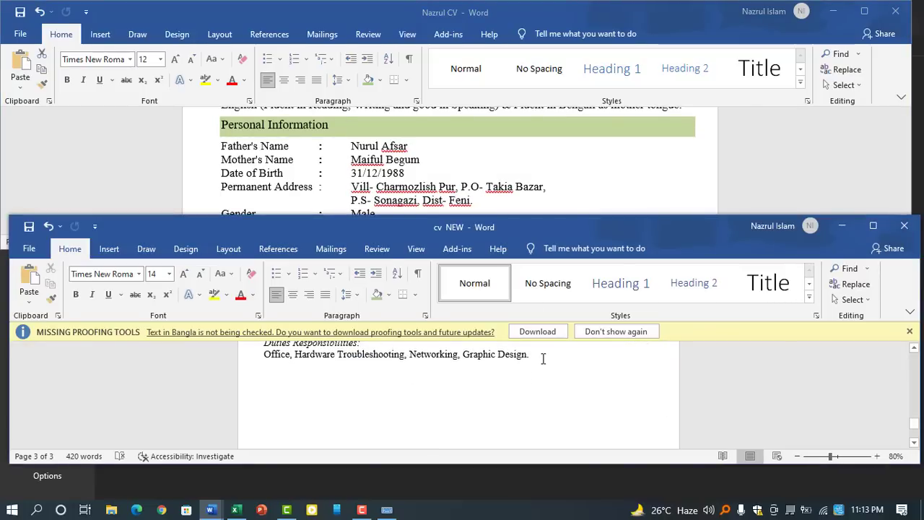
Add a 'Personal Information:' heading after the duties line, correcting its spelling.
{"action": "key", "text": "Return"}
{"action": "type", "text": "PEr"}
{"action": "key", "text": "BackSpace"}
{"action": "type", "text": "erso"}
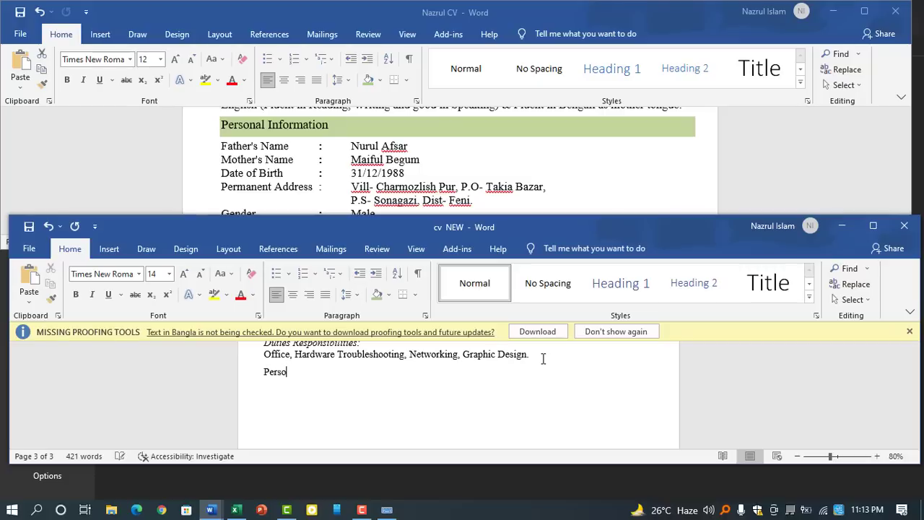
{"action": "type", "text": "nal Info"}
{"action": "type", "text": "ramtion:"}
{"action": "key", "text": "Return"}
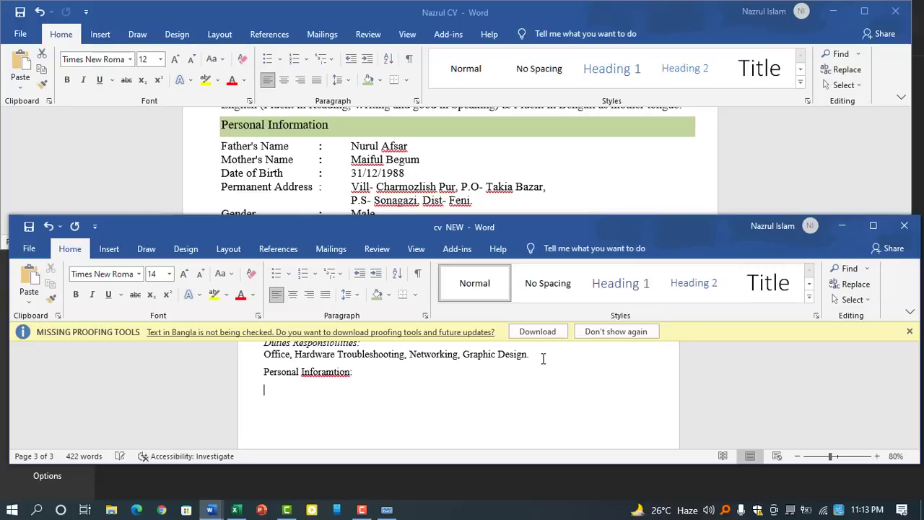
{"action": "right_click", "coordinate": [334, 371]}
{"action": "left_click", "coordinate": [285, 162]}
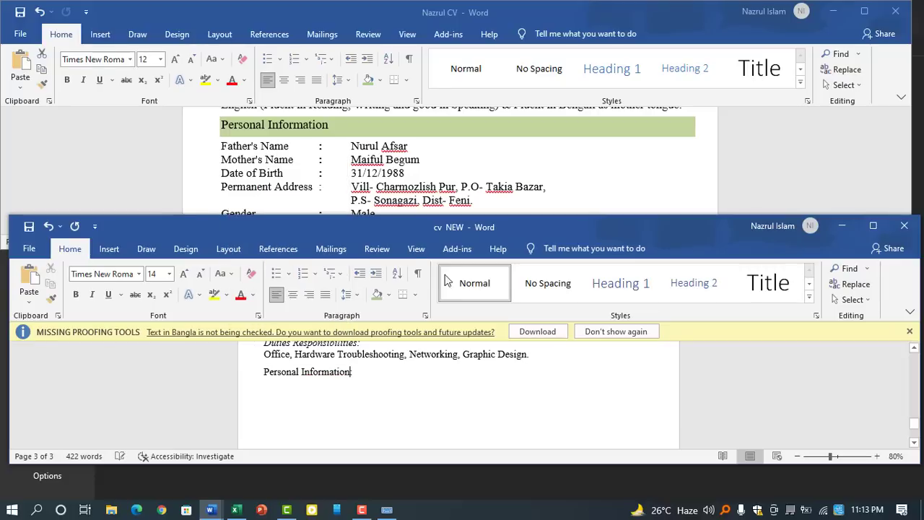
{"action": "type", "text": ":"}
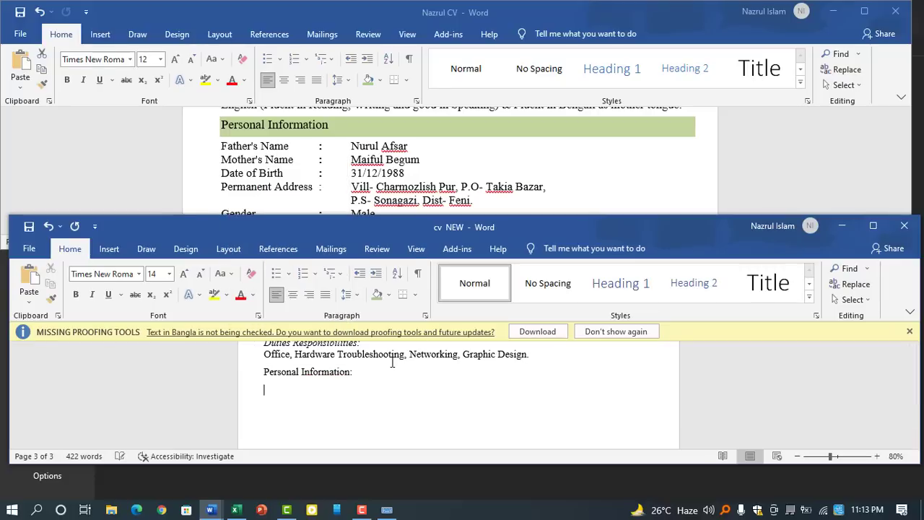
{"action": "key", "text": "Return"}
Add tab-aligned Father's Name, Mother's Name and Date of Birth lines with their values.
{"action": "type", "text": "Fat"}
{"action": "type", "text": "her"}
{"action": "key", "text": "BackSpace"}
{"action": "type", "text": "Name"}
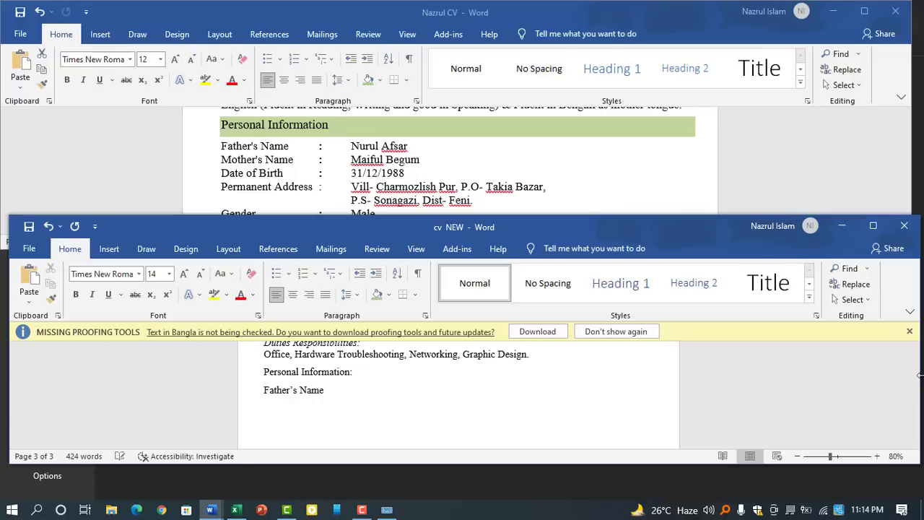
{"action": "key", "text": "Tab"}
{"action": "type", "text": ":"}
{"action": "key", "text": "Tab"}
{"action": "key", "text": "Return"}
{"action": "type", "text": "Mothers"}
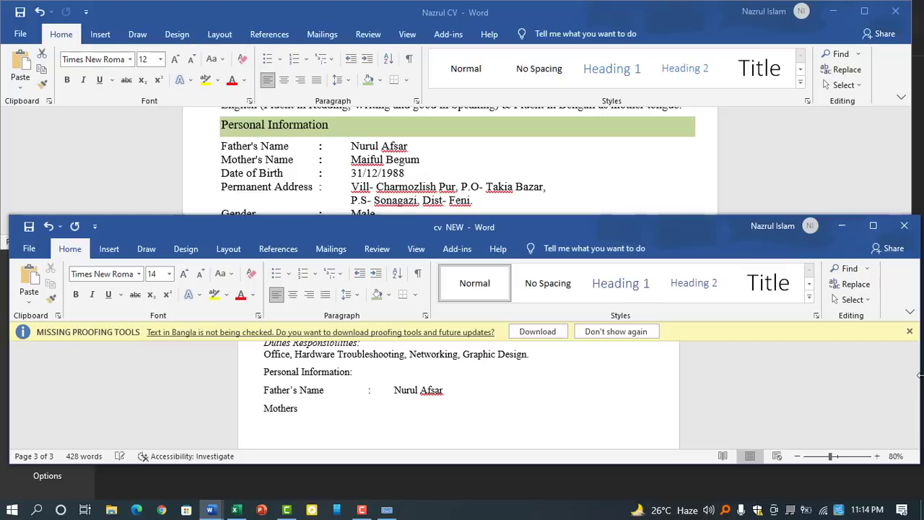
{"action": "key", "text": "BackSpace"}
{"action": "type", "text": "Name\t:\t"}
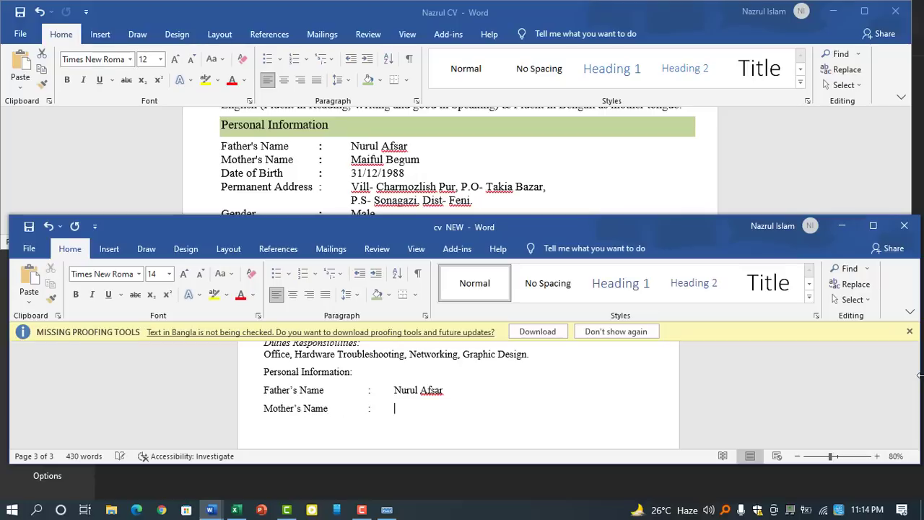
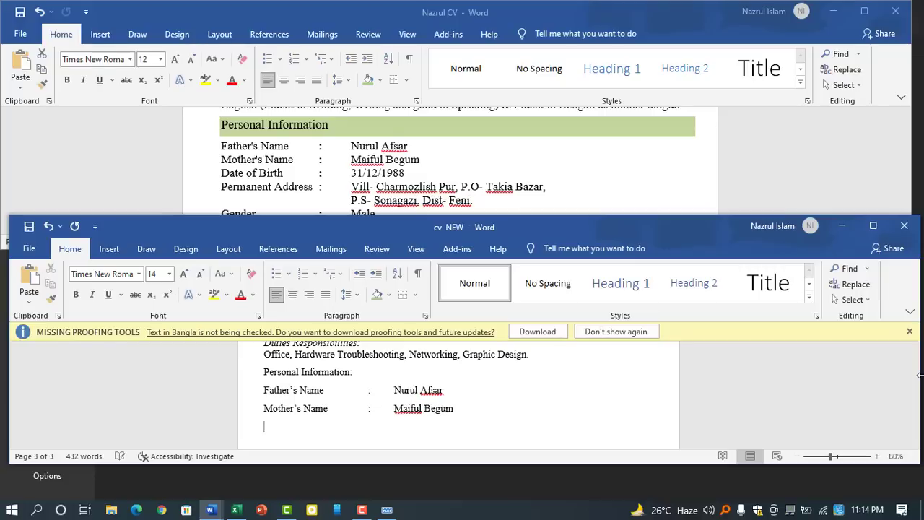
{"action": "type", "text": "Date"}
{"action": "type", "text": " of Bir"}
{"action": "type", "text": "th"}
{"action": "key", "text": "Tab"}
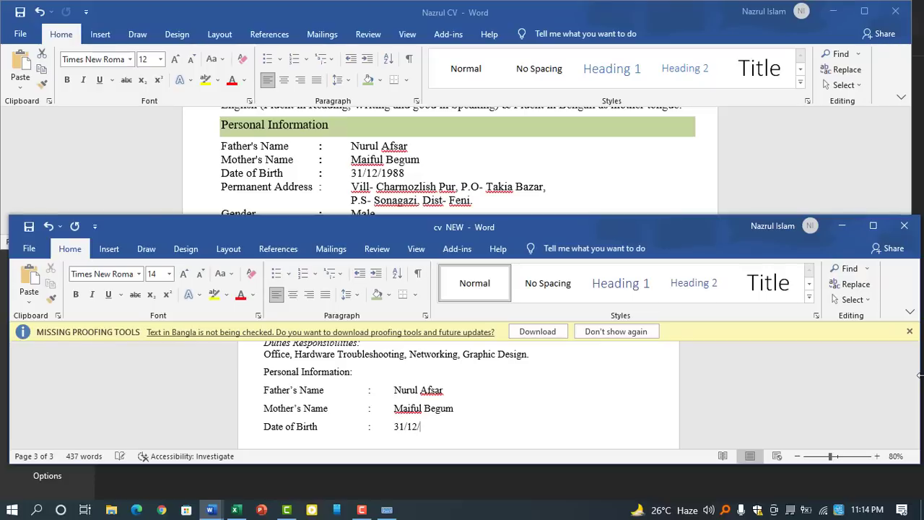
Select the remaining personal details in Nazrul CV, then return to cv NEW.
{"action": "scroll", "coordinate": [299, 318], "scroll_direction": "down", "scroll_amount": 1}
{"action": "left_click", "coordinate": [372, 184]}
{"action": "scroll", "coordinate": [372, 184], "scroll_direction": "down", "scroll_amount": 1}
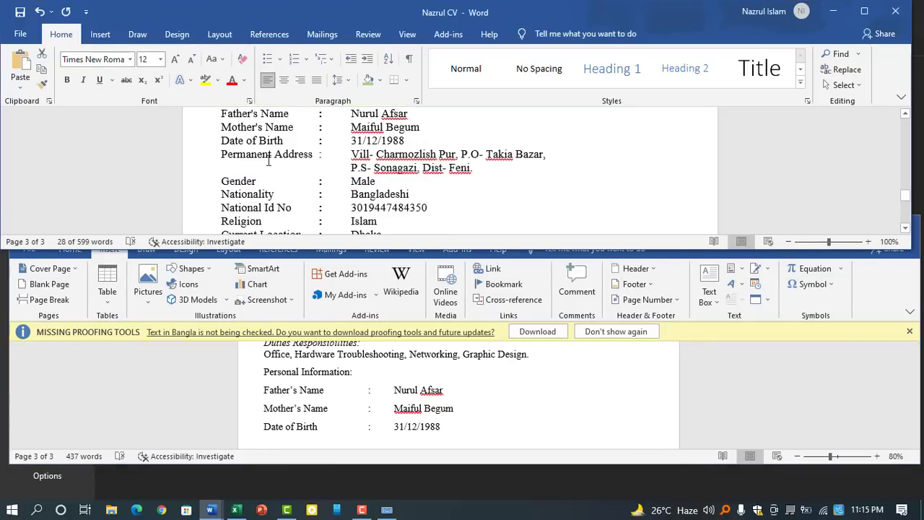
{"action": "left_click_drag", "start_coordinate": [235, 157], "coordinate": [415, 178]}
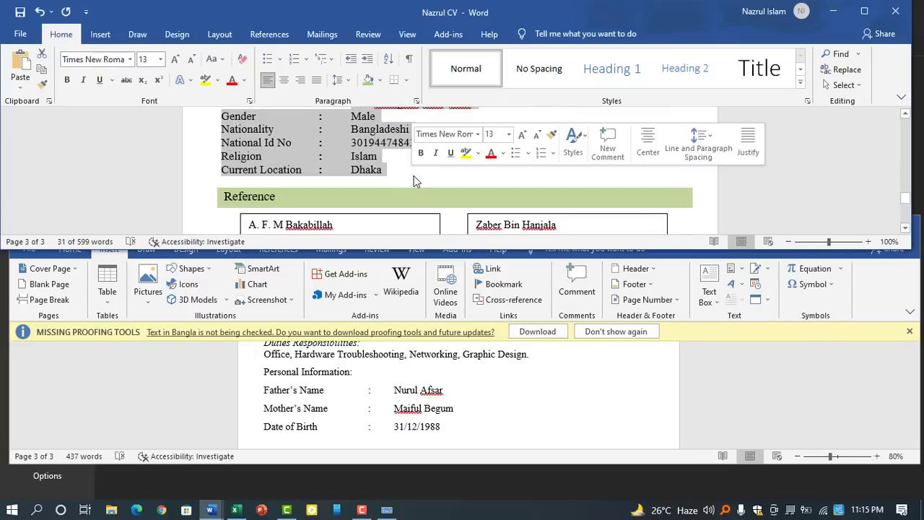
{"action": "scroll", "coordinate": [417, 180], "scroll_direction": "down", "scroll_amount": 3}
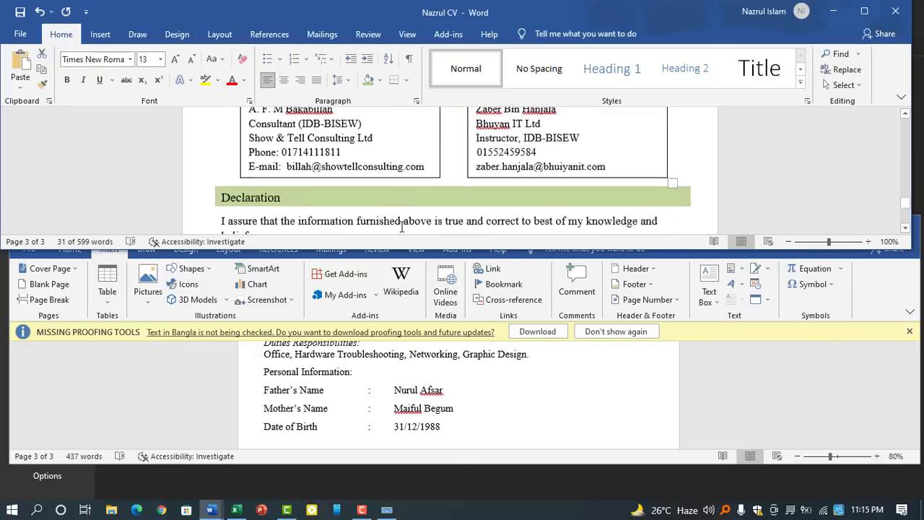
{"action": "left_click", "coordinate": [460, 427]}
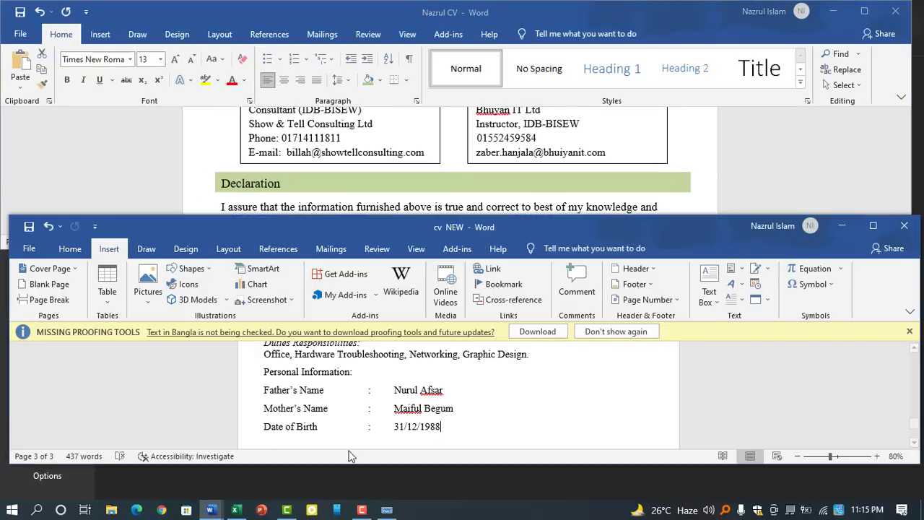
Paste the address, gender, nationality, national ID, religion and location lines below Date of Birth; maximize cv NEW.
{"action": "key", "text": "Return"}
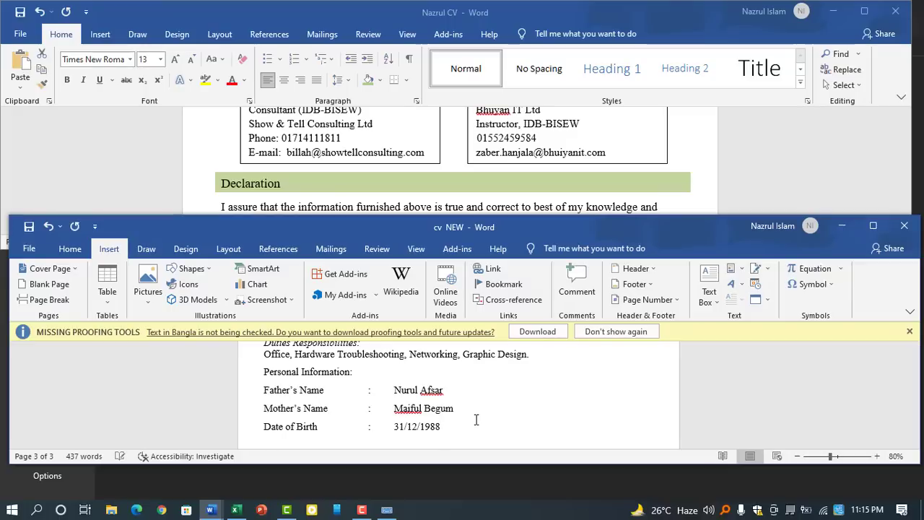
{"action": "key", "text": "ctrl+v"}
{"action": "scroll", "coordinate": [462, 415], "scroll_direction": "up", "scroll_amount": 1}
{"action": "scroll", "coordinate": [459, 413], "scroll_direction": "up", "scroll_amount": 1}
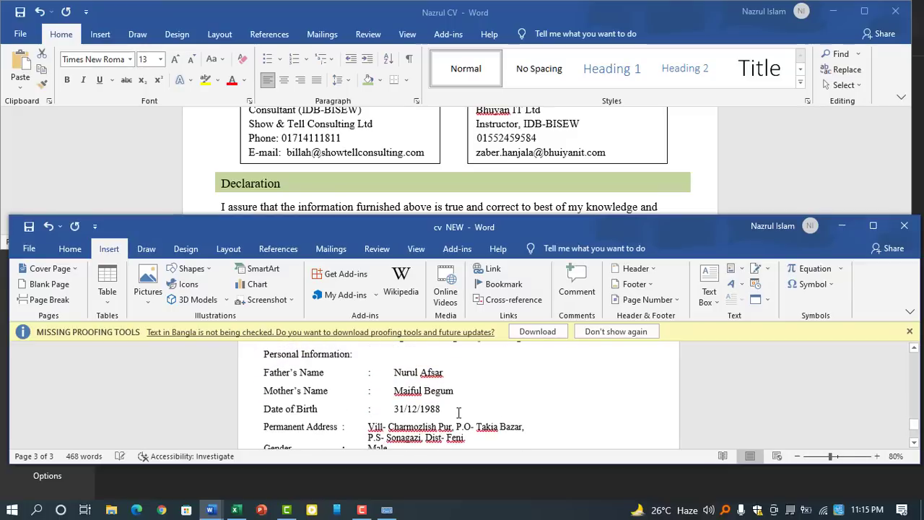
{"action": "scroll", "coordinate": [458, 412], "scroll_direction": "up", "scroll_amount": 1}
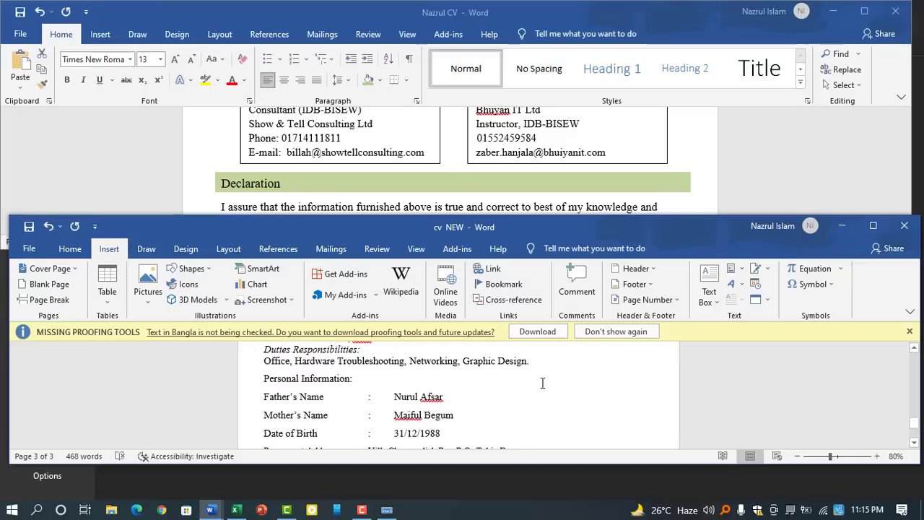
{"action": "left_click", "coordinate": [872, 226]}
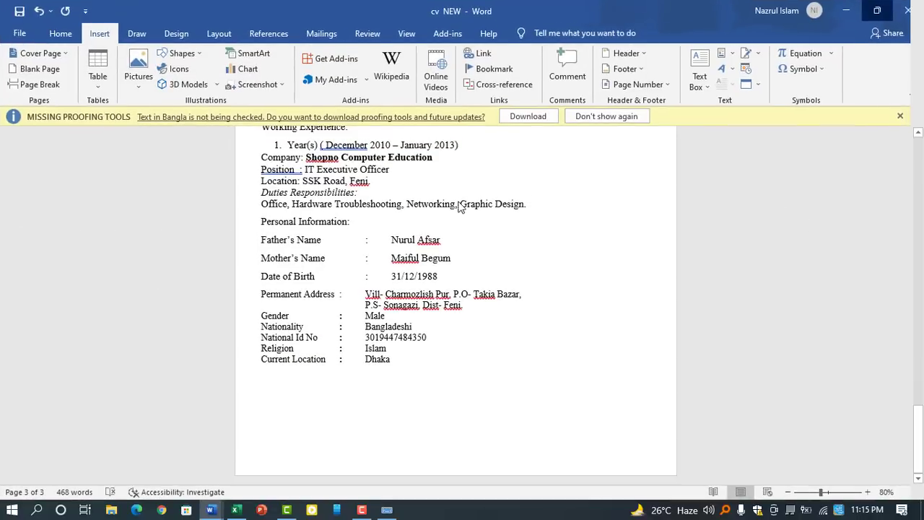
{"action": "scroll", "coordinate": [456, 270], "scroll_direction": "up", "scroll_amount": 1}
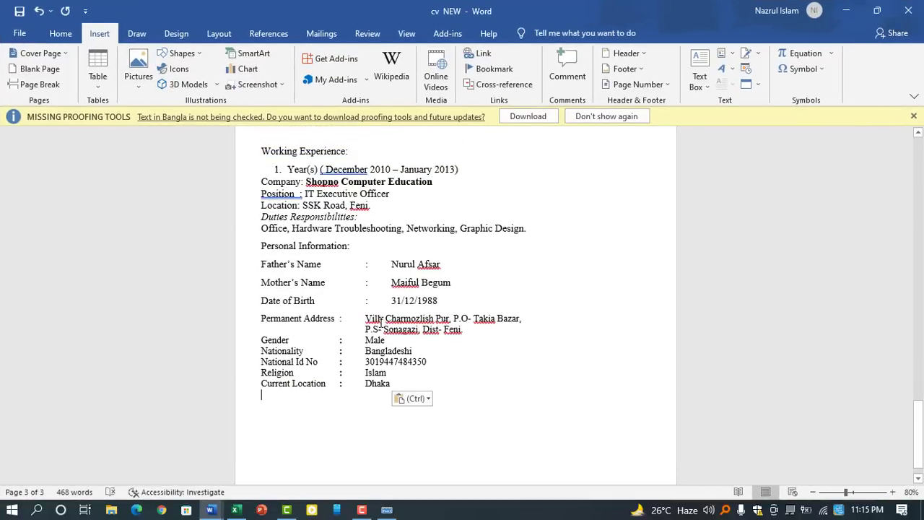
{"action": "mouse_move", "coordinate": [457, 295]}
{"action": "left_mouse_down"}
{"action": "mouse_move", "coordinate": [275, 256]}
{"action": "mouse_move", "coordinate": [267, 276]}
{"action": "left_mouse_up"}
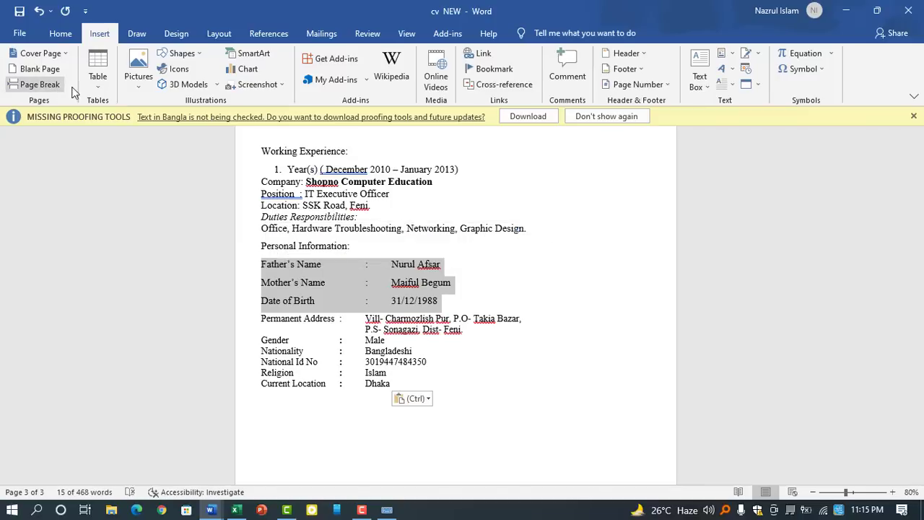
Format Paint the Father's Name line style onto the pasted details and indent the second address line.
{"action": "left_click", "coordinate": [61, 33]}
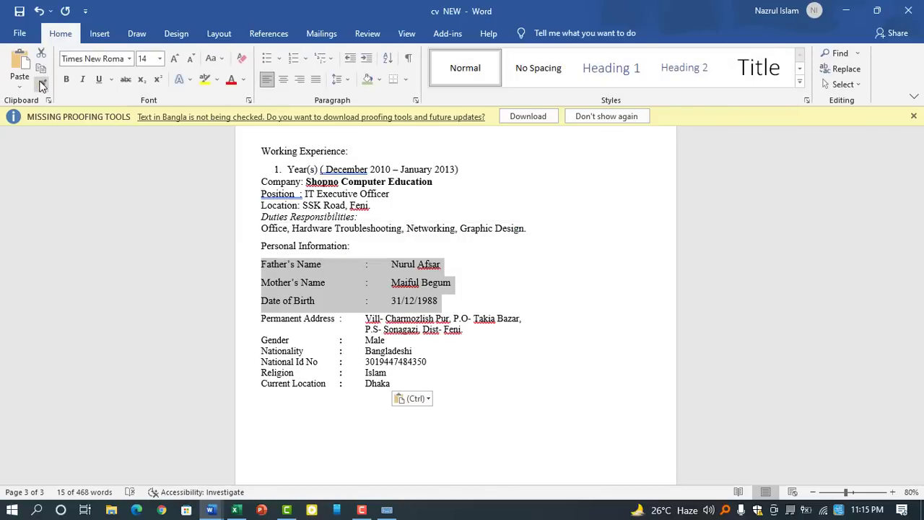
{"action": "left_click", "coordinate": [41, 81]}
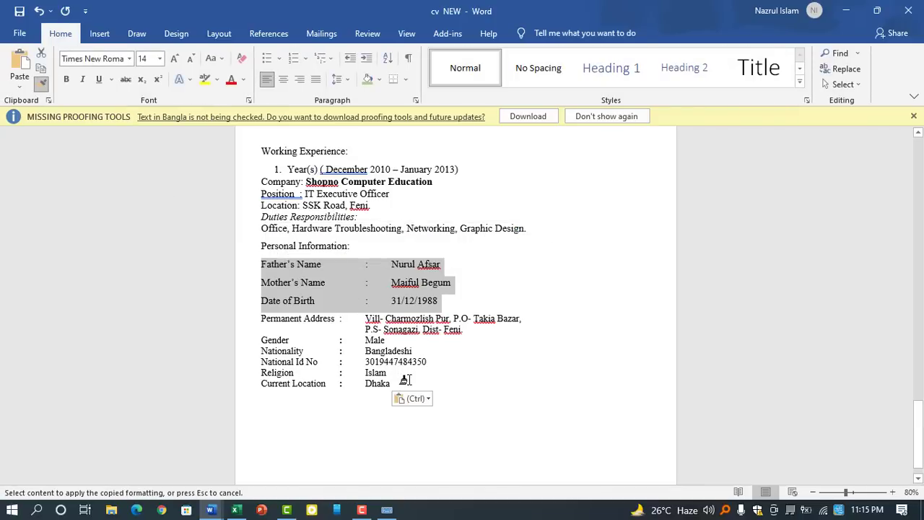
{"action": "left_click_drag", "start_coordinate": [393, 383], "coordinate": [279, 315]}
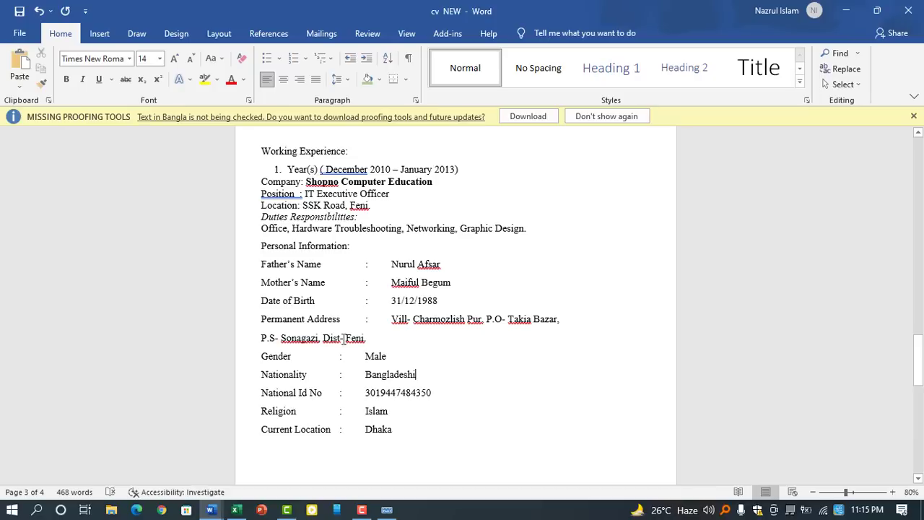
{"action": "left_click", "coordinate": [263, 337]}
{"action": "key", "text": "Tab"}
{"action": "key", "text": "Tab"}
{"action": "key", "text": "Tab"}
{"action": "key", "text": "Tab"}
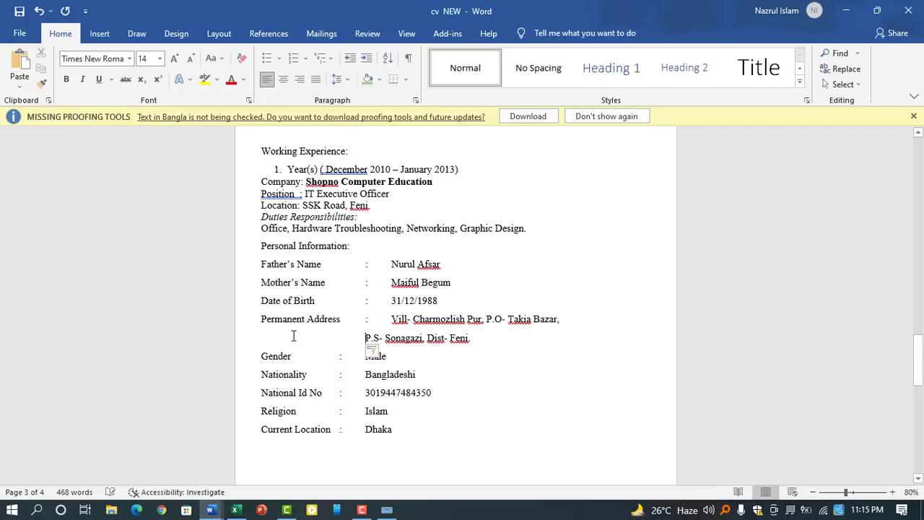
{"action": "key", "text": "Tab"}
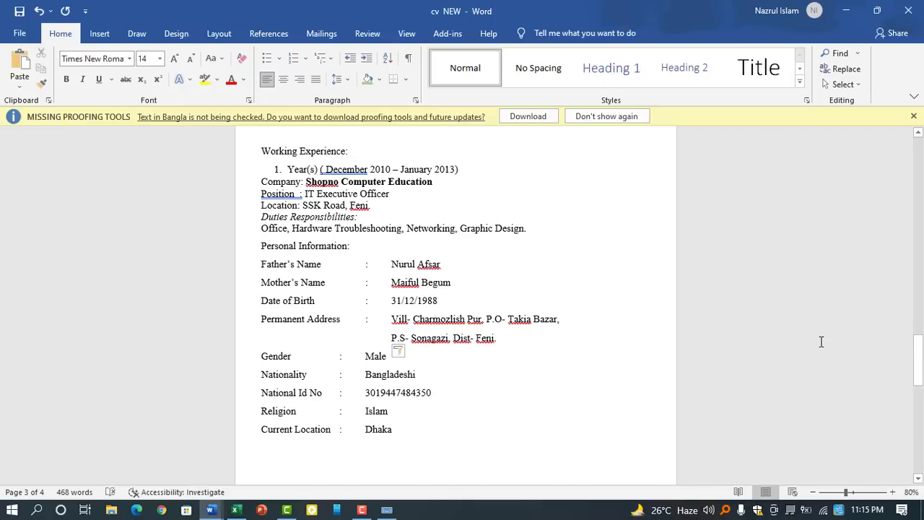
Tab-align the Gender, Nationality, National Id No and Religion colons and values with the rows above.
{"action": "left_click", "coordinate": [339, 356]}
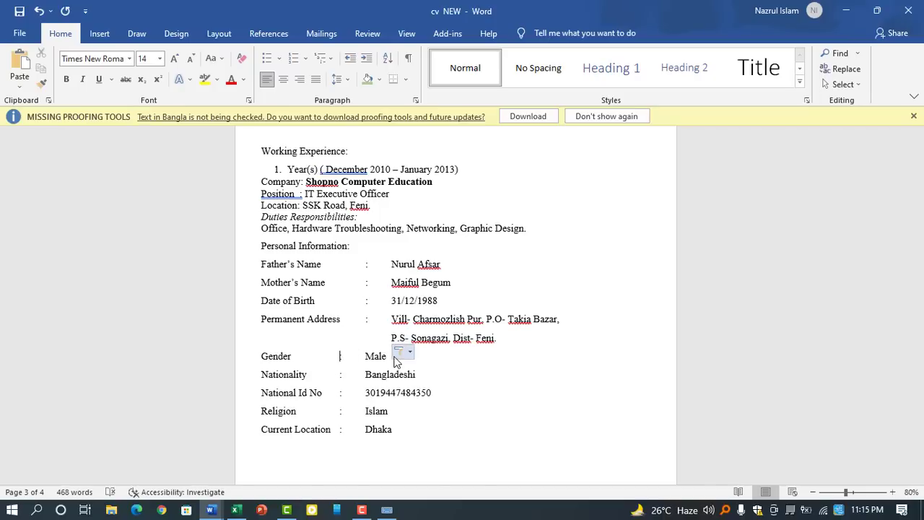
{"action": "key", "text": "Tab"}
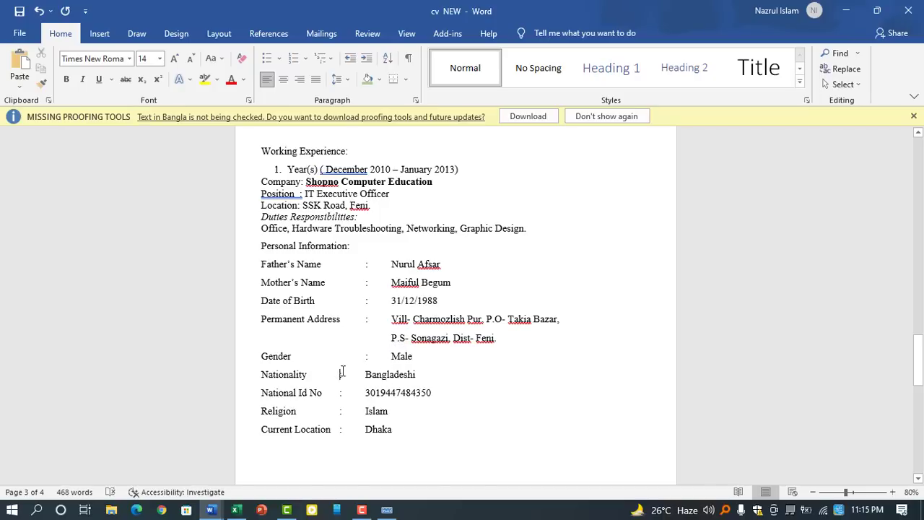
{"action": "key", "text": "Tab"}
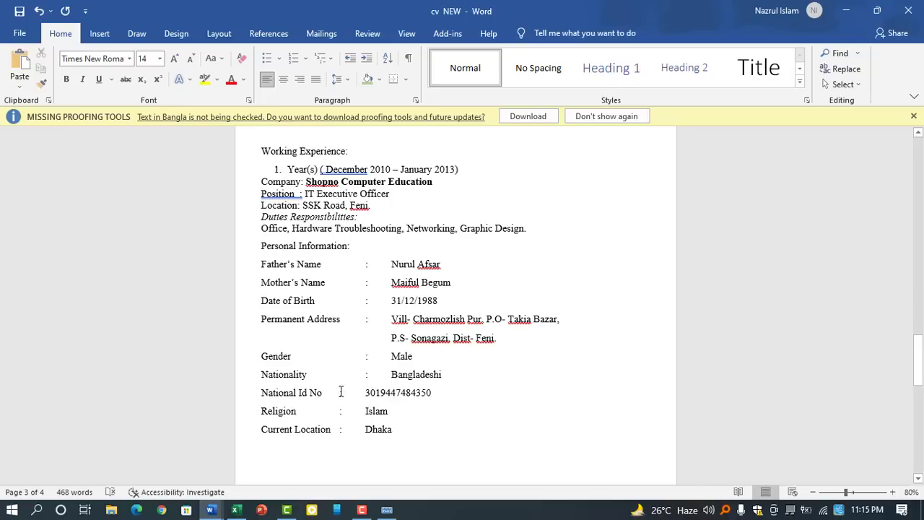
{"action": "left_click", "coordinate": [341, 392]}
{"action": "key", "text": "Tab"}
{"action": "left_click", "coordinate": [340, 411]}
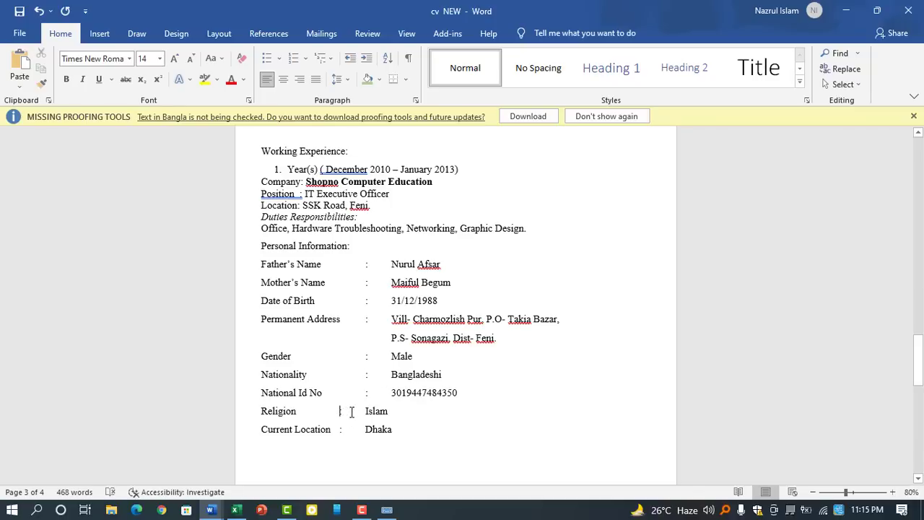
{"action": "key", "text": "Tab"}
{"action": "key", "text": "Tab"}
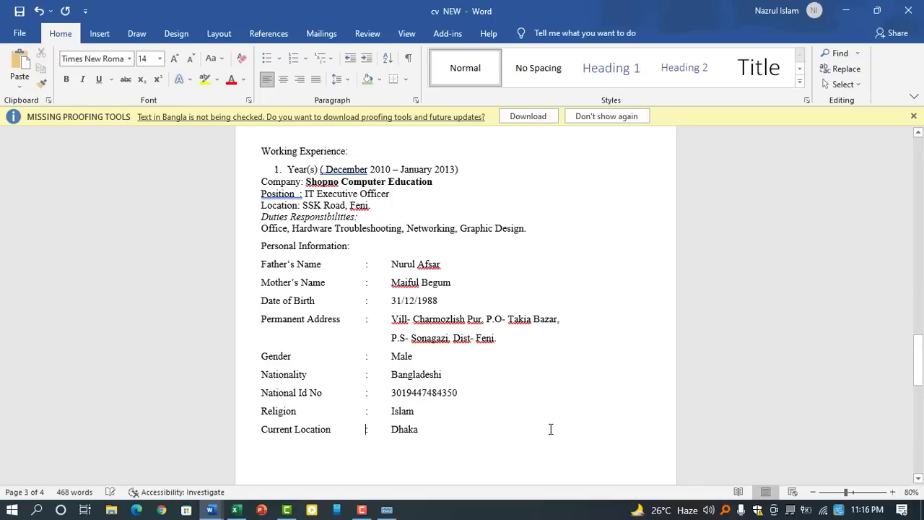
{"action": "scroll", "coordinate": [732, 379], "scroll_direction": "up", "scroll_amount": 3}
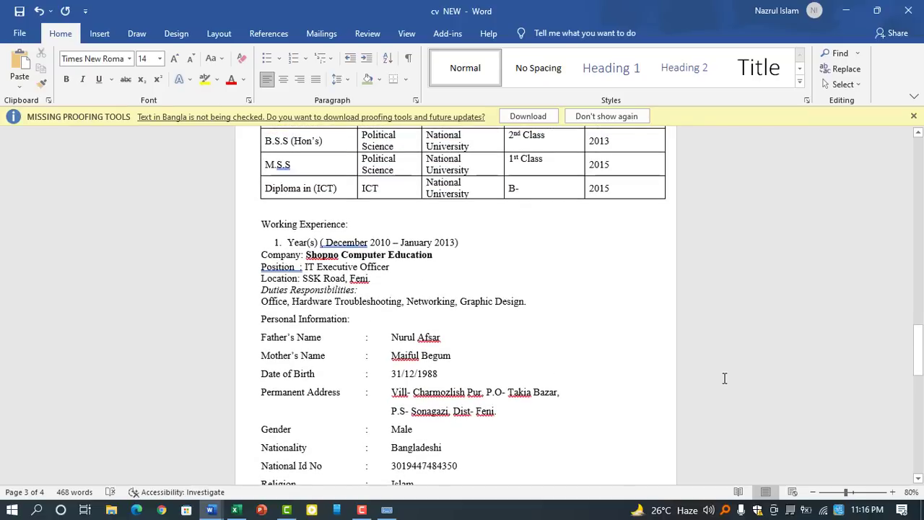
{"action": "scroll", "coordinate": [553, 380], "scroll_direction": "down", "scroll_amount": 4}
{"action": "left_click", "coordinate": [461, 352]}
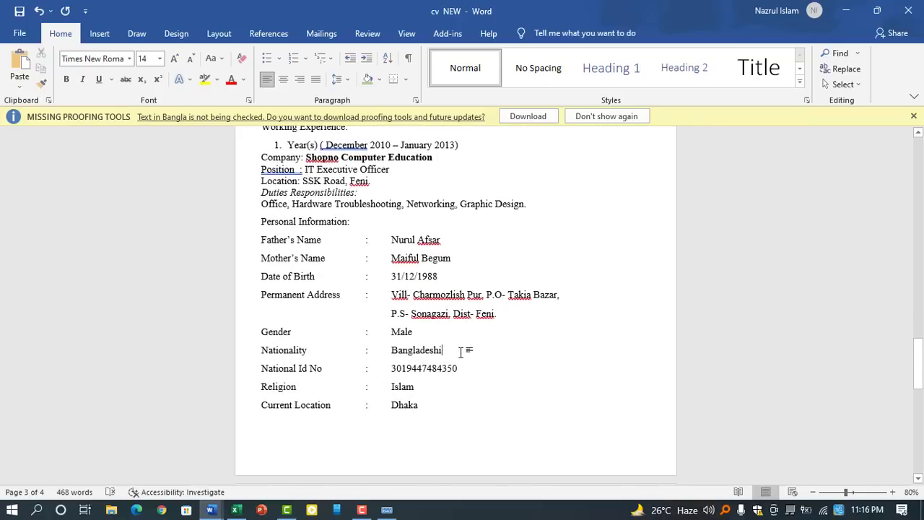
Save cv NEW and scroll back up toward the Academic Profile: heading.
{"action": "left_click", "coordinate": [19, 11]}
{"action": "scroll", "coordinate": [361, 278], "scroll_direction": "up", "scroll_amount": 2}
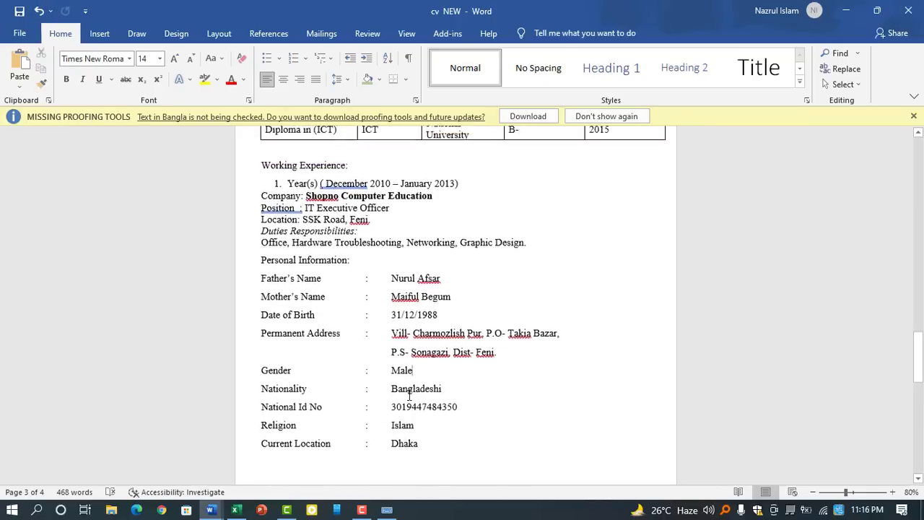
{"action": "left_click_drag", "start_coordinate": [351, 272], "coordinate": [261, 271]}
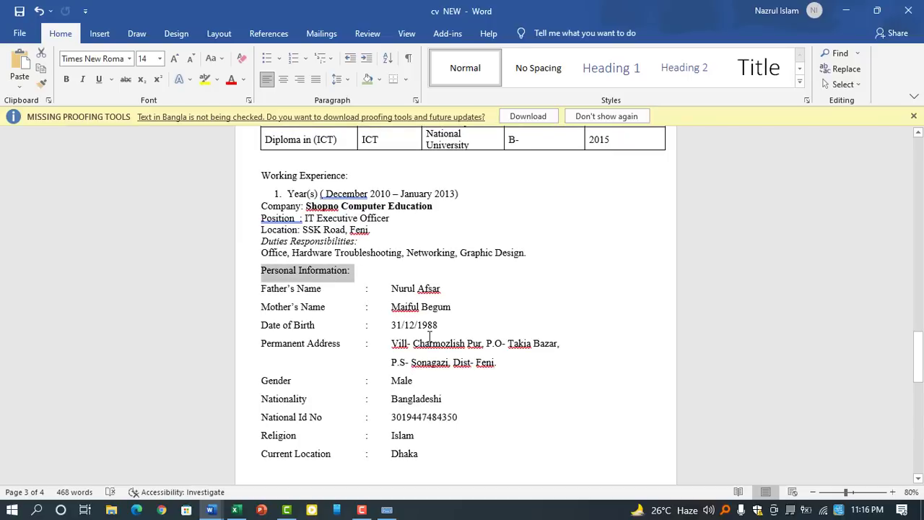
{"action": "scroll", "coordinate": [429, 337], "scroll_direction": "up", "scroll_amount": 3}
{"action": "scroll", "coordinate": [429, 337], "scroll_direction": "up", "scroll_amount": 5}
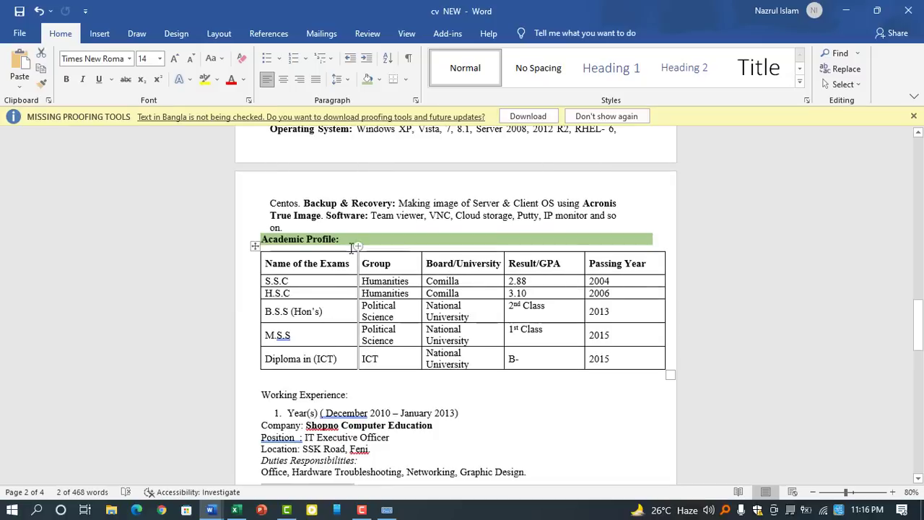
Use Format Painter to copy Academic Profile:'s bold green heading style onto Personal Information:.
{"action": "left_click_drag", "start_coordinate": [342, 238], "coordinate": [261, 239]}
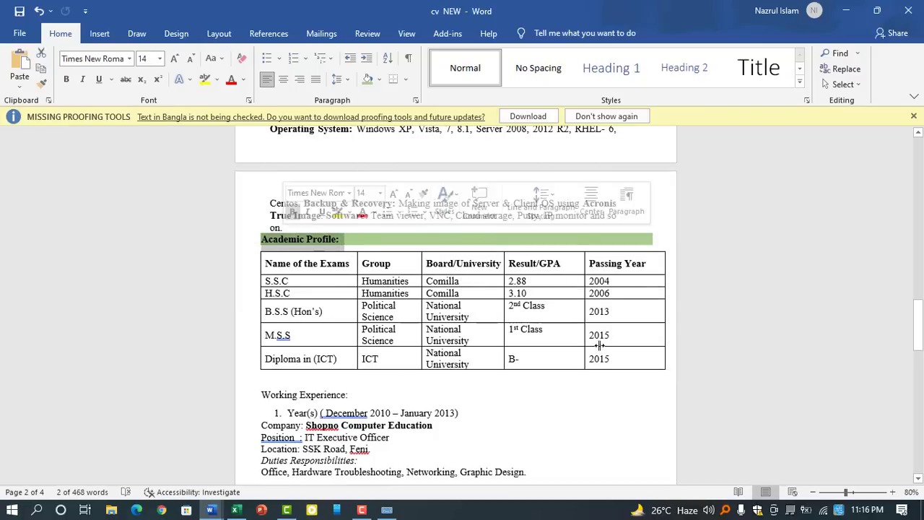
{"action": "left_click", "coordinate": [39, 84]}
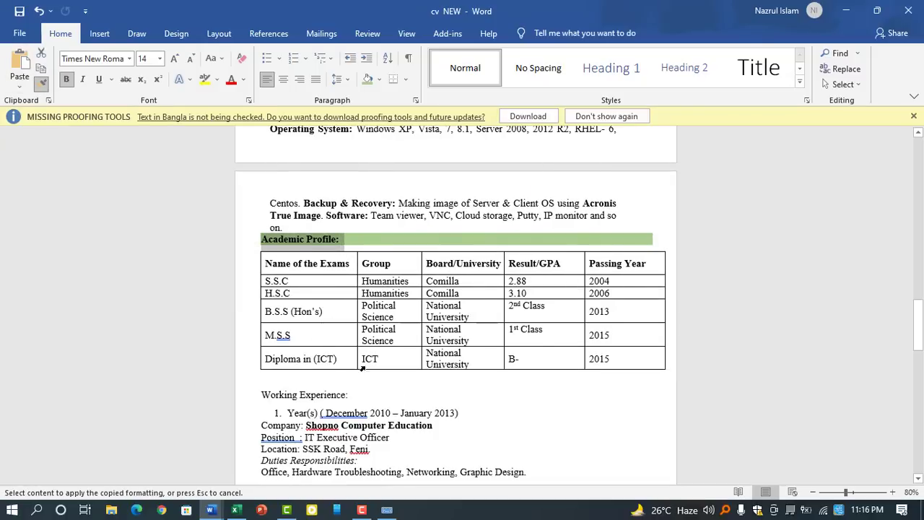
{"action": "scroll", "coordinate": [320, 351], "scroll_direction": "down", "scroll_amount": 3}
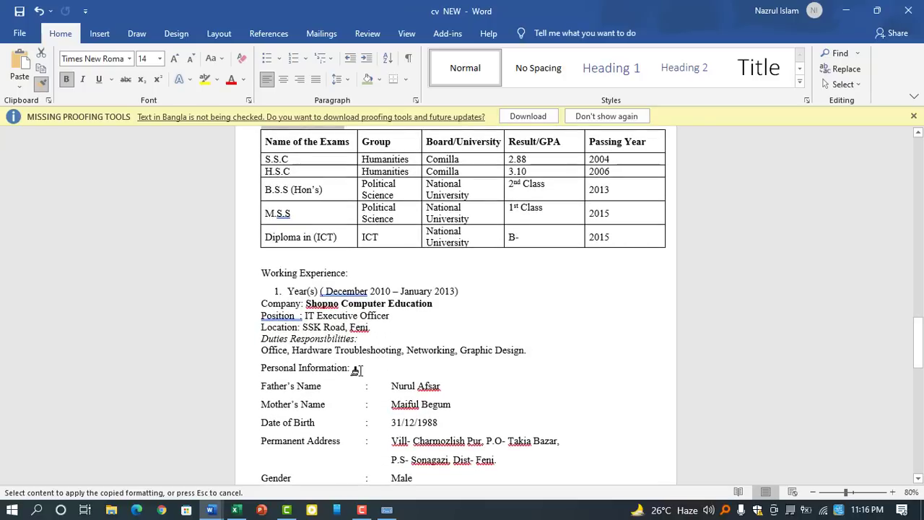
{"action": "left_click_drag", "start_coordinate": [349, 374], "coordinate": [263, 369]}
{"action": "scroll", "coordinate": [571, 371], "scroll_direction": "down", "scroll_amount": 2}
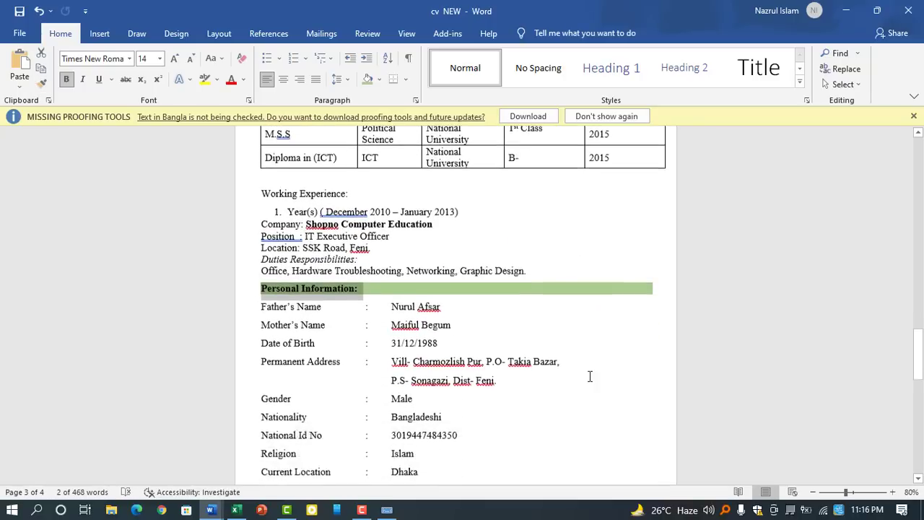
{"action": "left_click", "coordinate": [586, 373]}
{"action": "scroll", "coordinate": [585, 371], "scroll_direction": "down", "scroll_amount": 1}
{"action": "scroll", "coordinate": [583, 370], "scroll_direction": "down", "scroll_amount": 3}
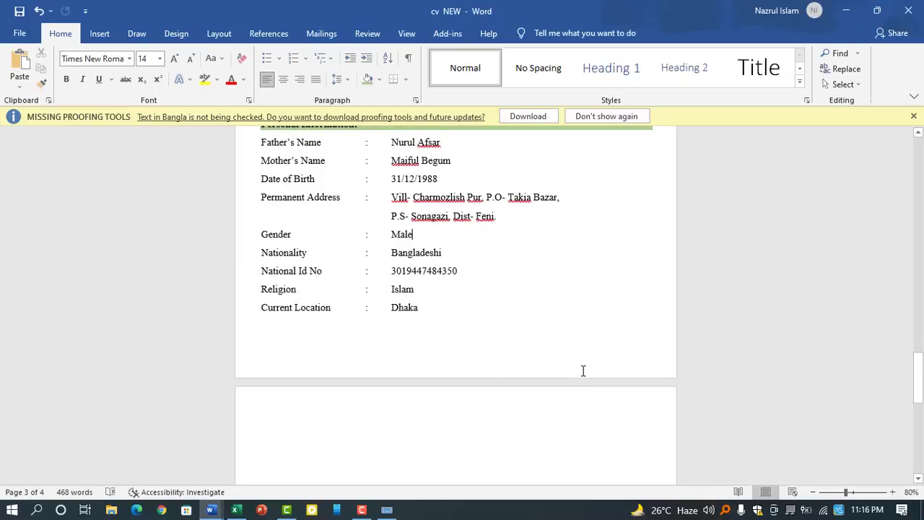
{"action": "scroll", "coordinate": [583, 370], "scroll_direction": "up", "scroll_amount": 3}
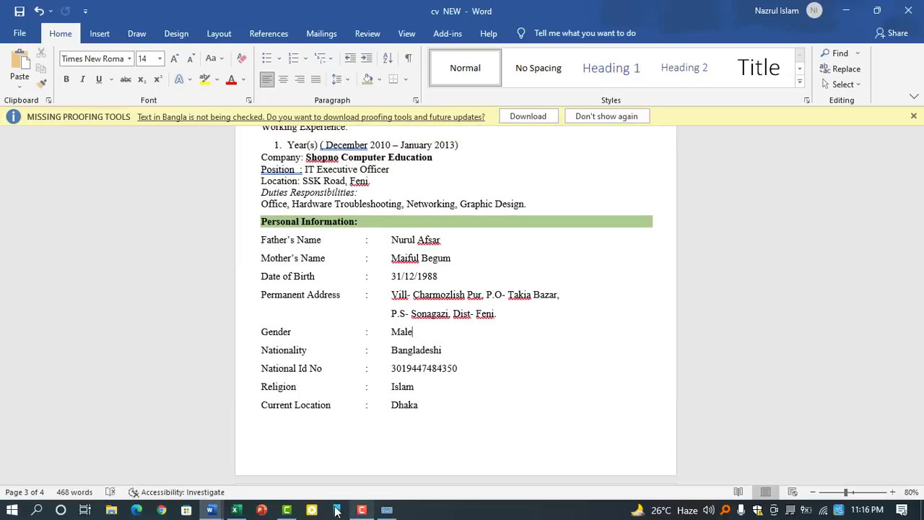
Review the reference layout in the Nazrul CV document.
{"action": "left_click", "coordinate": [876, 10]}
{"action": "left_click", "coordinate": [864, 10]}
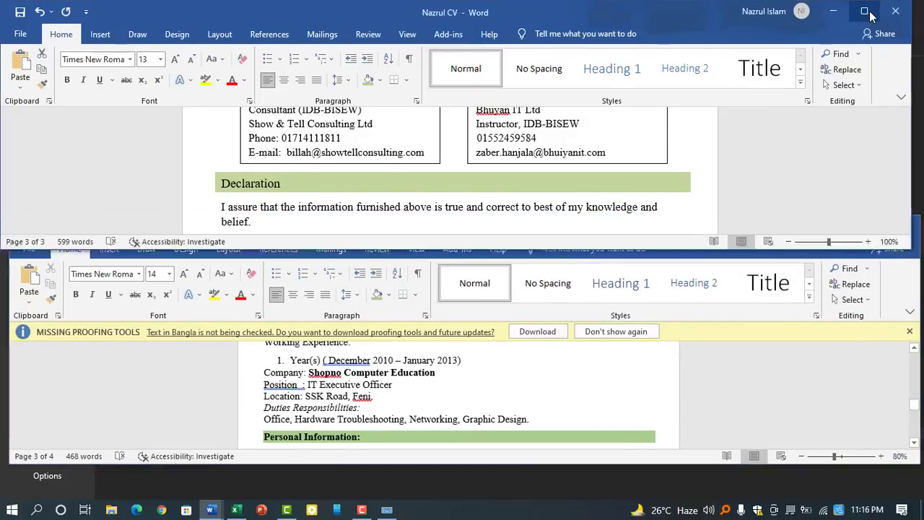
{"action": "scroll", "coordinate": [439, 371], "scroll_direction": "up", "scroll_amount": 5}
{"action": "scroll", "coordinate": [437, 367], "scroll_direction": "up", "scroll_amount": 3}
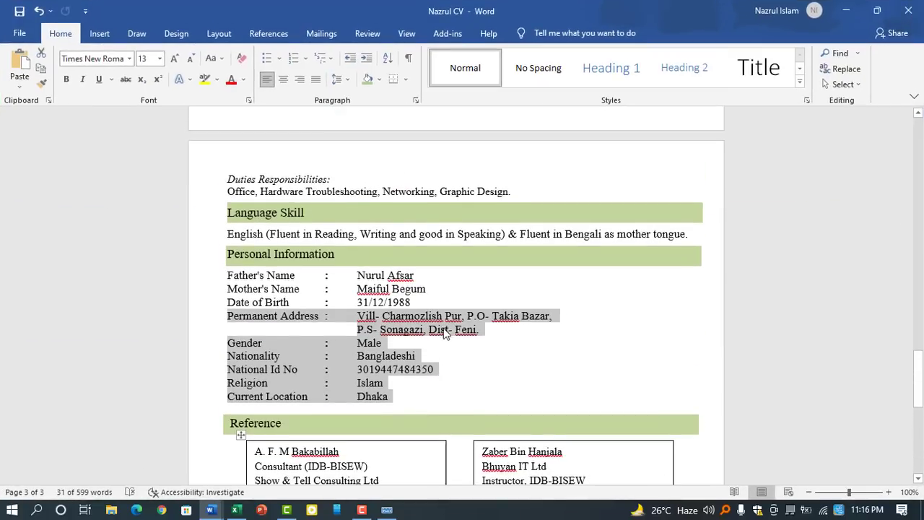
{"action": "scroll", "coordinate": [437, 368], "scroll_direction": "down", "scroll_amount": 1}
{"action": "scroll", "coordinate": [445, 330], "scroll_direction": "down", "scroll_amount": 2}
{"action": "left_click", "coordinate": [457, 298]}
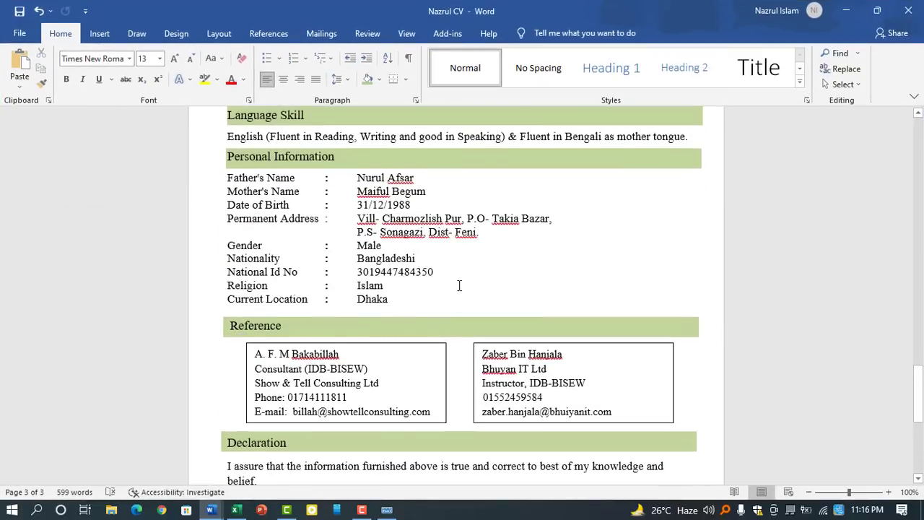
{"action": "scroll", "coordinate": [460, 281], "scroll_direction": "down", "scroll_amount": 3}
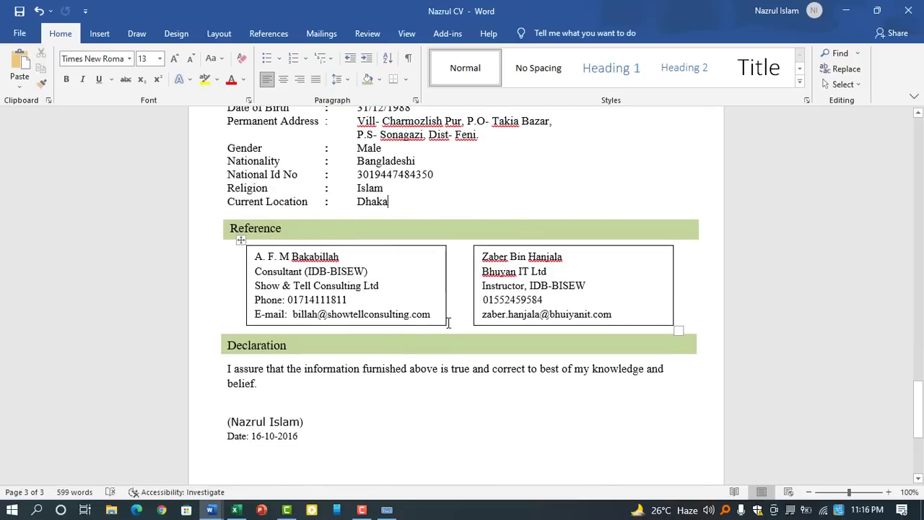
{"action": "scroll", "coordinate": [523, 357], "scroll_direction": "down", "scroll_amount": 3}
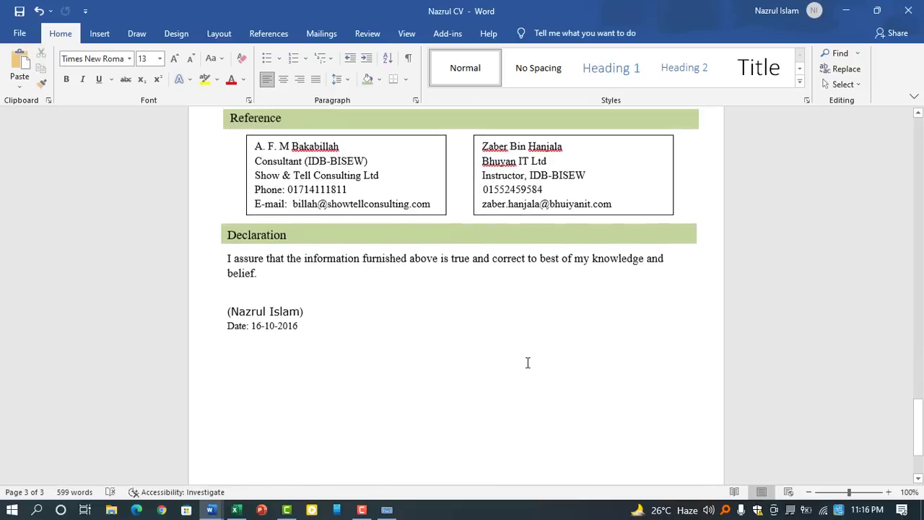
{"action": "scroll", "coordinate": [527, 362], "scroll_direction": "up", "scroll_amount": 1}
{"action": "left_click", "coordinate": [876, 10]}
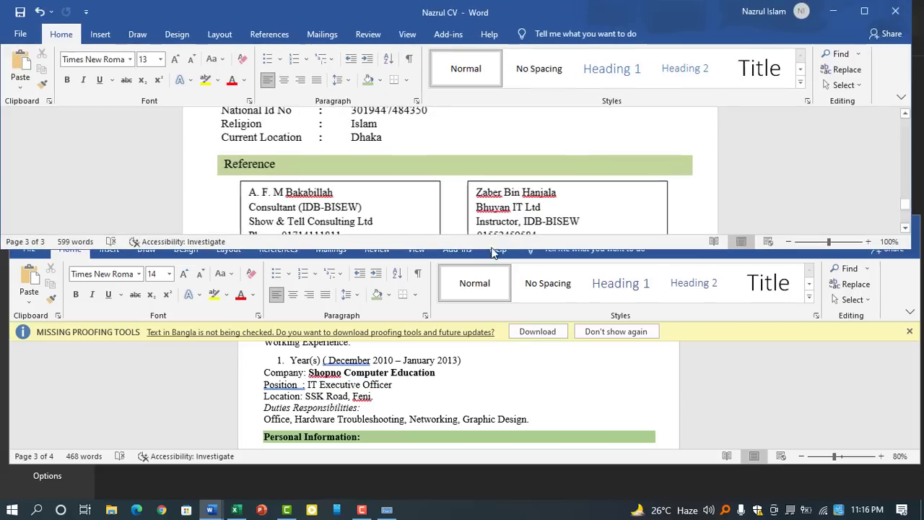
In cv NEW, add the 'Reference:' heading below Current Location and start a new line.
{"action": "left_click", "coordinate": [555, 422]}
{"action": "scroll", "coordinate": [553, 412], "scroll_direction": "down", "scroll_amount": 10}
{"action": "scroll", "coordinate": [552, 411], "scroll_direction": "down", "scroll_amount": 5}
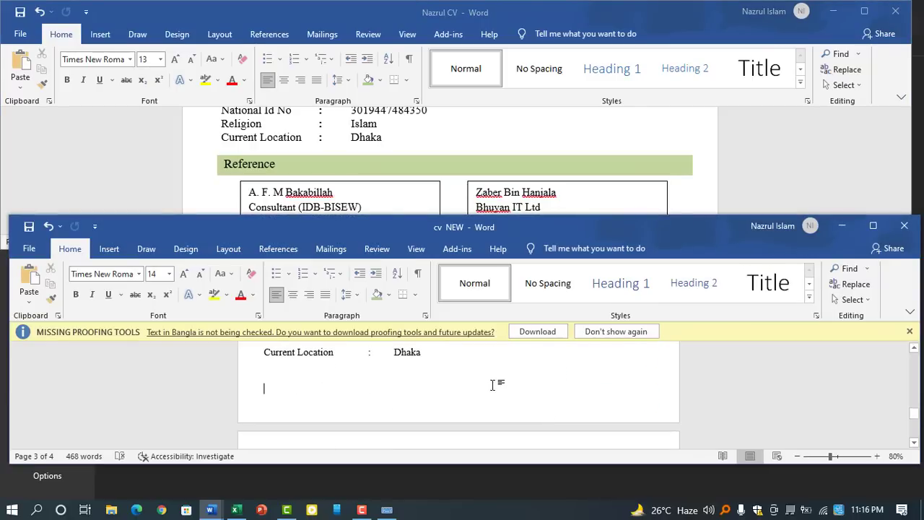
{"action": "type", "text": "Reference:"}
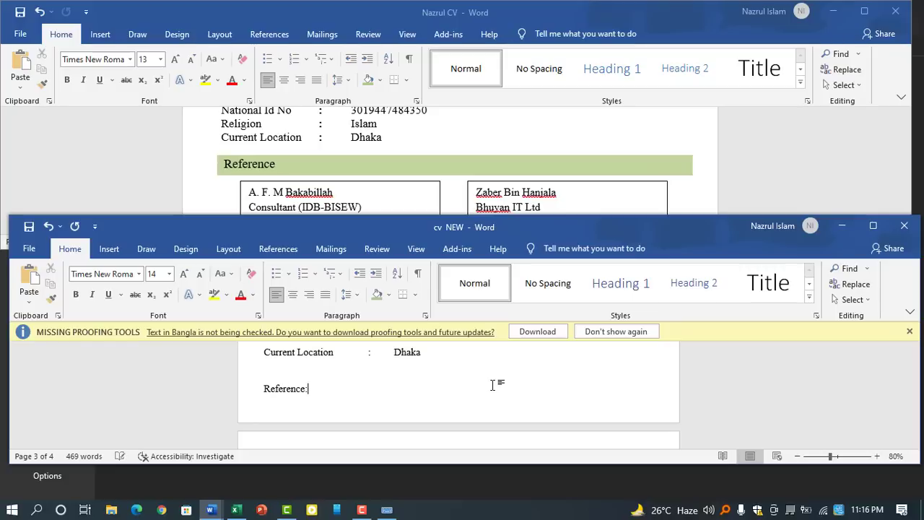
{"action": "key", "text": "Down"}
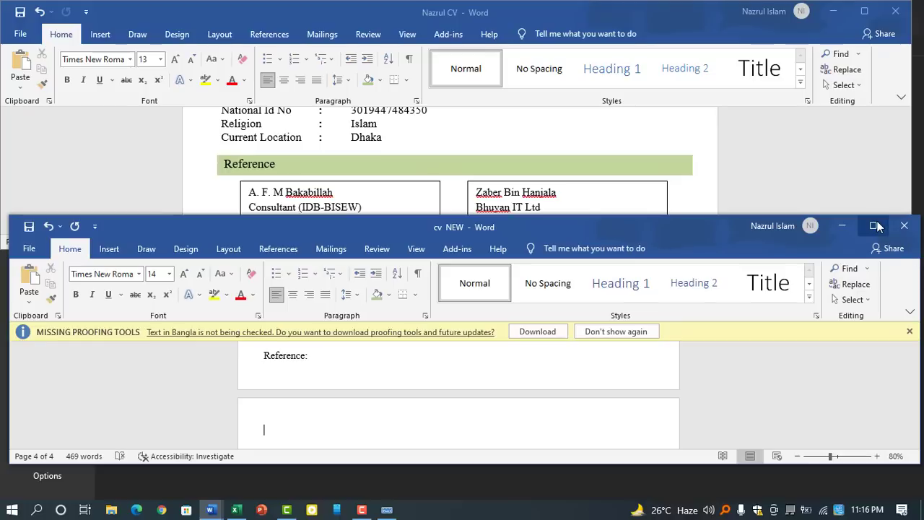
{"action": "left_click", "coordinate": [449, 208]}
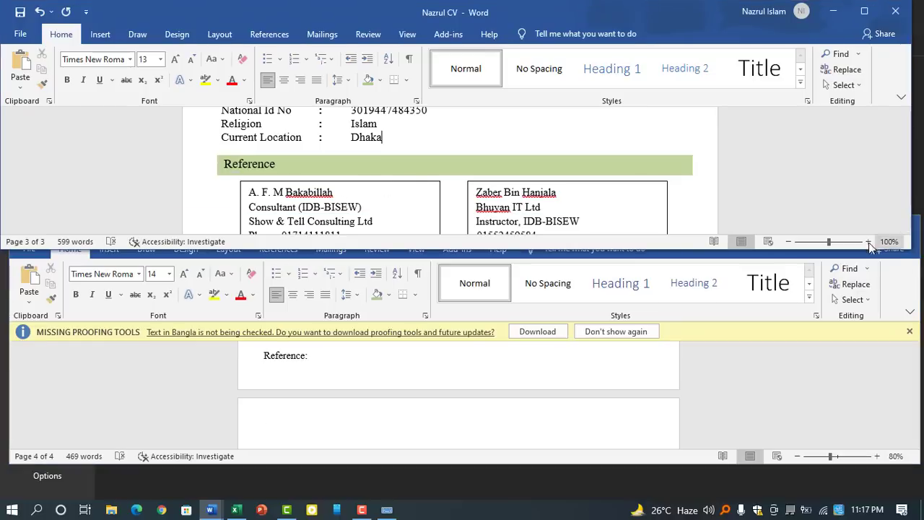
{"action": "left_click", "coordinate": [804, 269]}
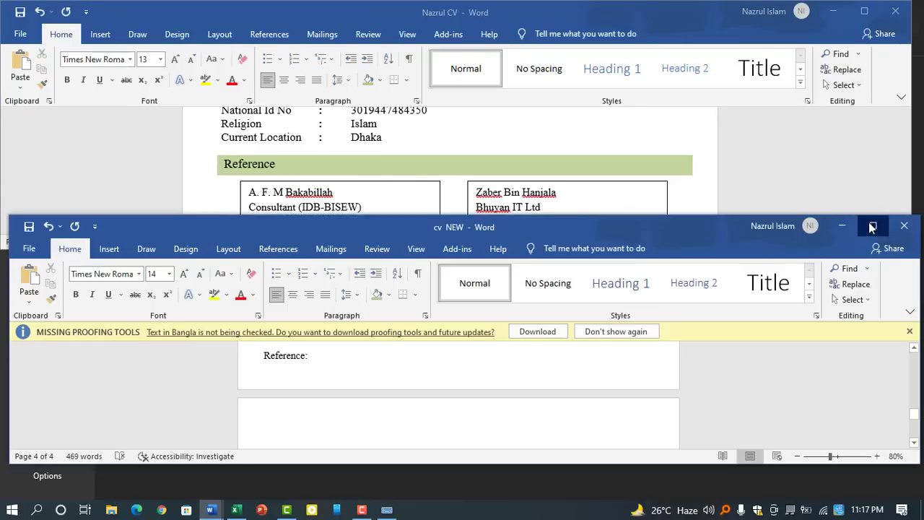
{"action": "left_click", "coordinate": [877, 221]}
{"action": "scroll", "coordinate": [398, 249], "scroll_direction": "up", "scroll_amount": 4}
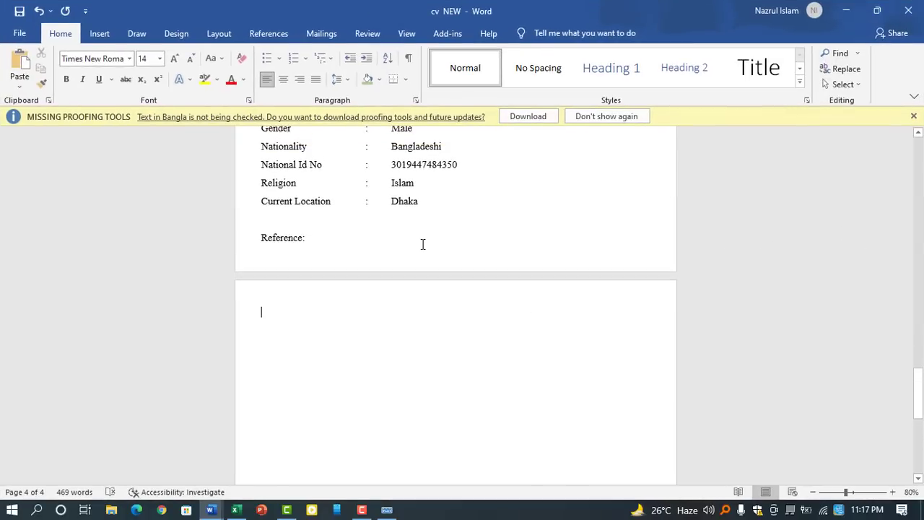
Open the Insert Table grid to preview a two-column, one-row table below Reference:.
{"action": "left_click", "coordinate": [99, 34]}
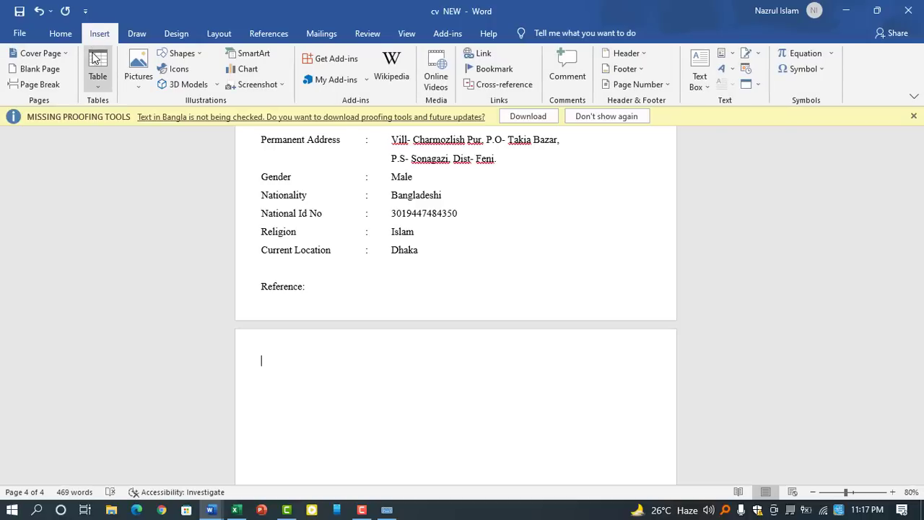
{"action": "left_click", "coordinate": [94, 57]}
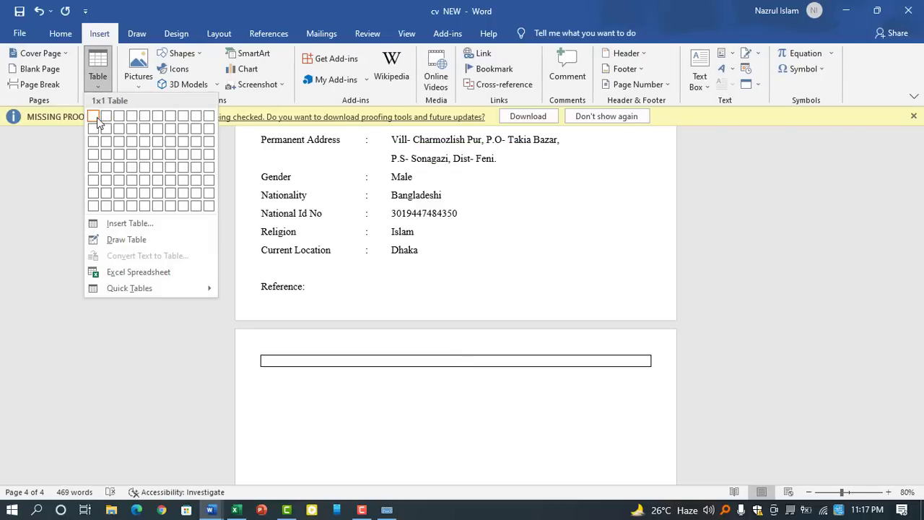
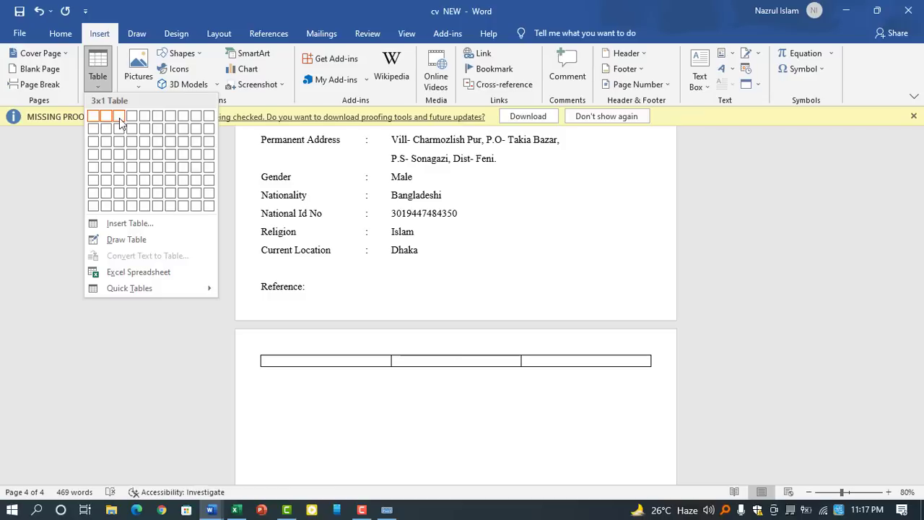
Insert a one-row, three-column table on page 4 and drag its borders so the middle column is narrow.
{"action": "left_click", "coordinate": [119, 117]}
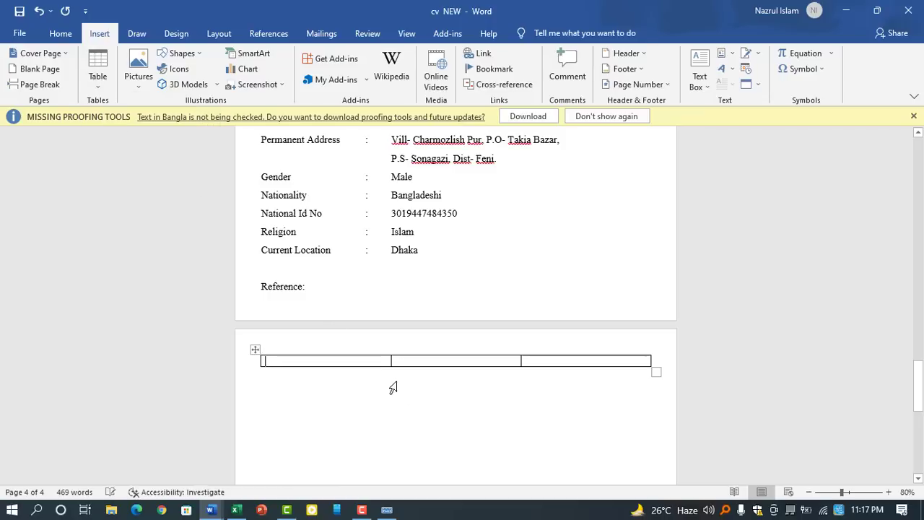
{"action": "left_click_drag", "start_coordinate": [390, 362], "coordinate": [410, 364]}
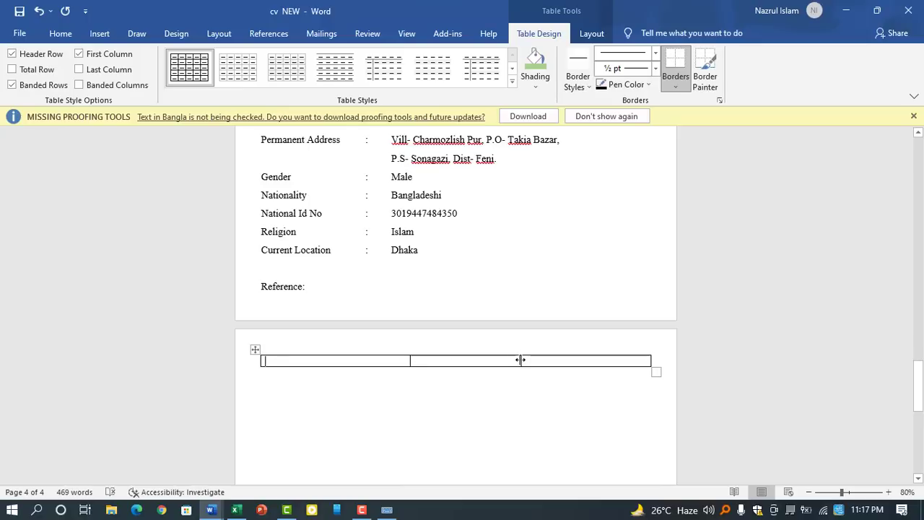
{"action": "left_click_drag", "start_coordinate": [520, 360], "coordinate": [473, 361]}
{"action": "left_click_drag", "start_coordinate": [408, 361], "coordinate": [436, 363]}
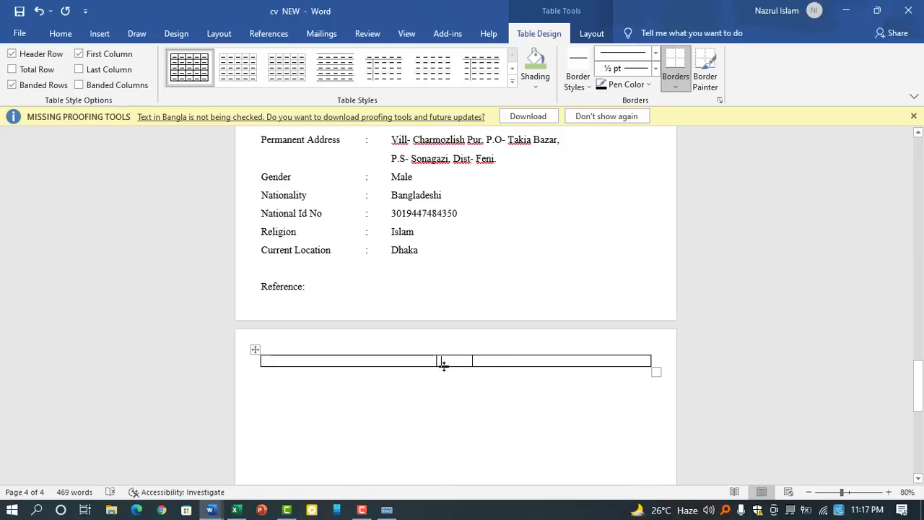
{"action": "mouse_move", "coordinate": [470, 352]}
Remove the table's top and bottom borders through Table Properties > Borders and Shading.
{"action": "right_click", "coordinate": [444, 363]}
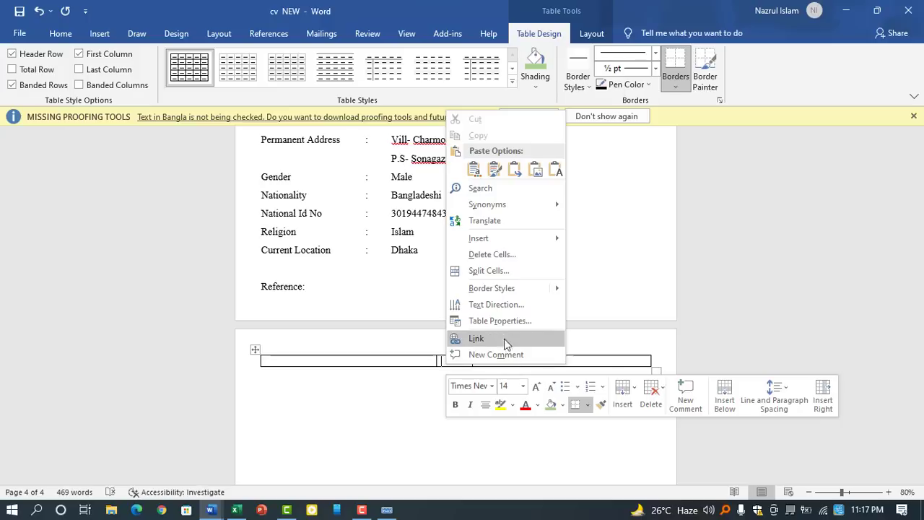
{"action": "left_click", "coordinate": [446, 361]}
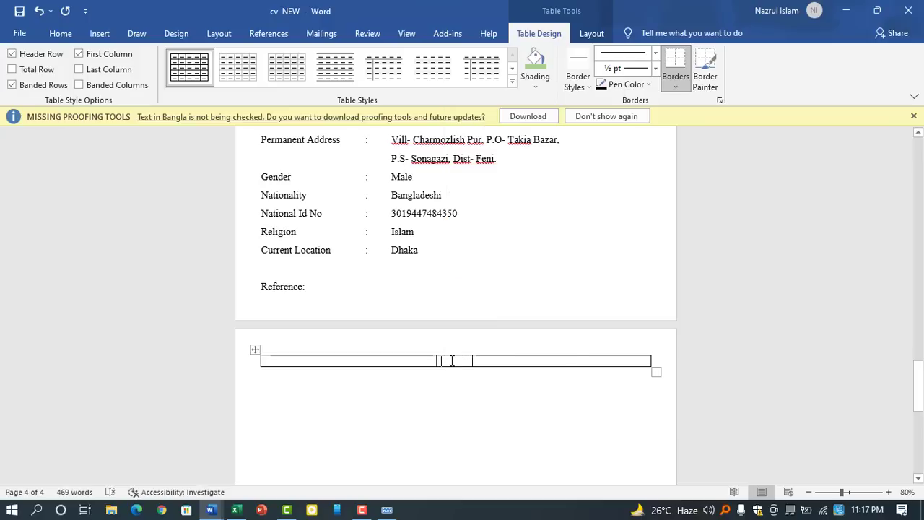
{"action": "right_click", "coordinate": [451, 360]}
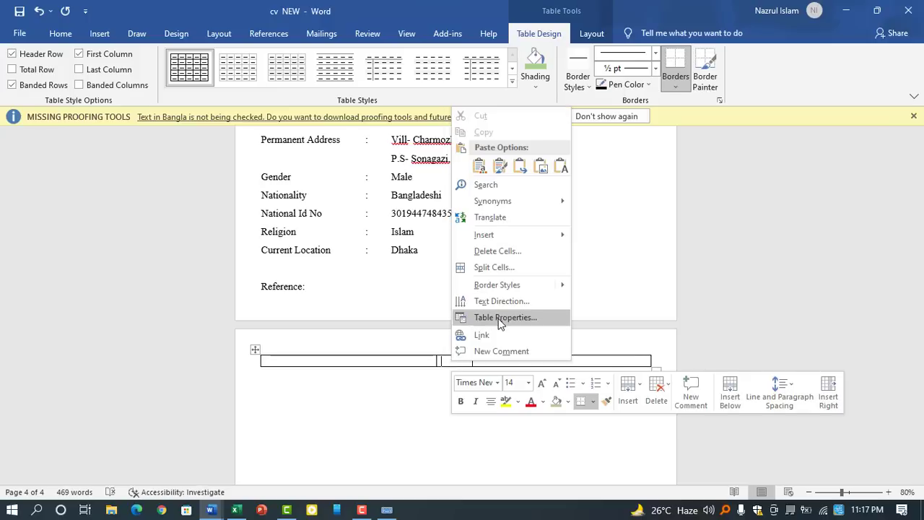
{"action": "left_click", "coordinate": [499, 319]}
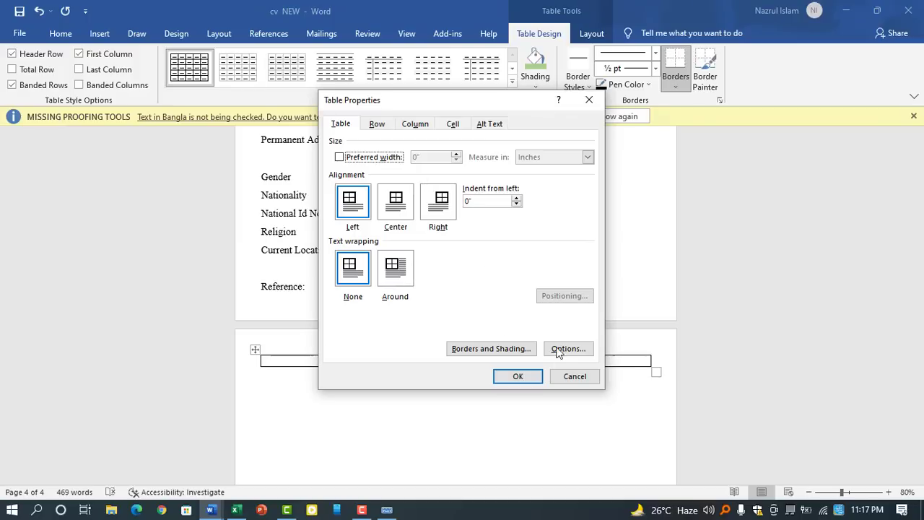
{"action": "left_click", "coordinate": [495, 352]}
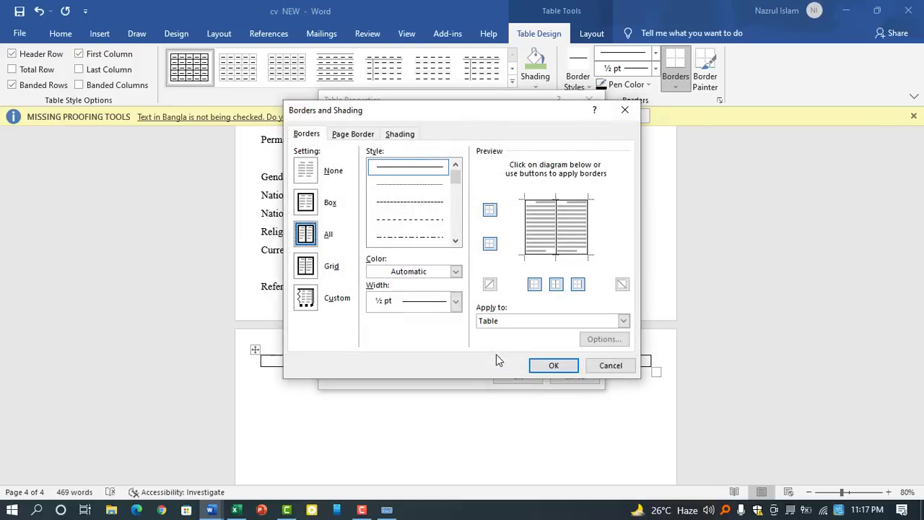
{"action": "left_click", "coordinate": [543, 205]}
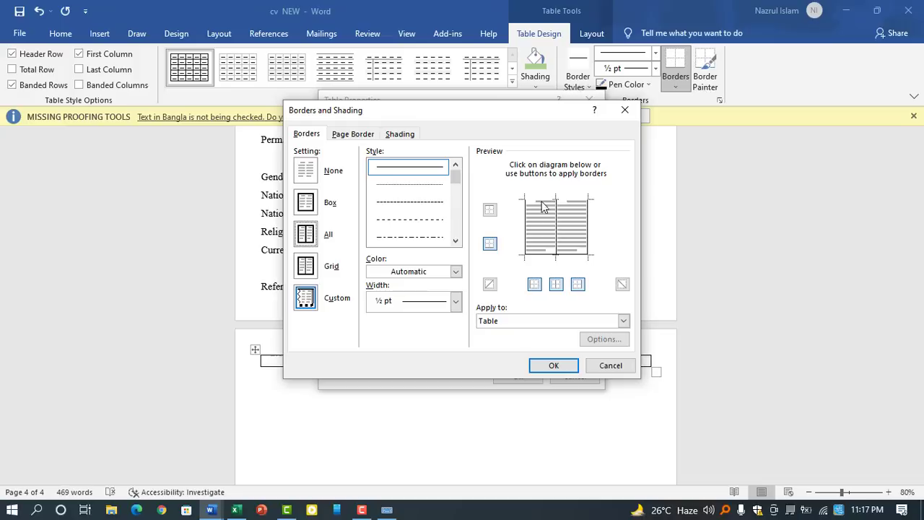
{"action": "left_click", "coordinate": [555, 254]}
{"action": "left_click", "coordinate": [553, 366]}
{"action": "left_click", "coordinate": [523, 377]}
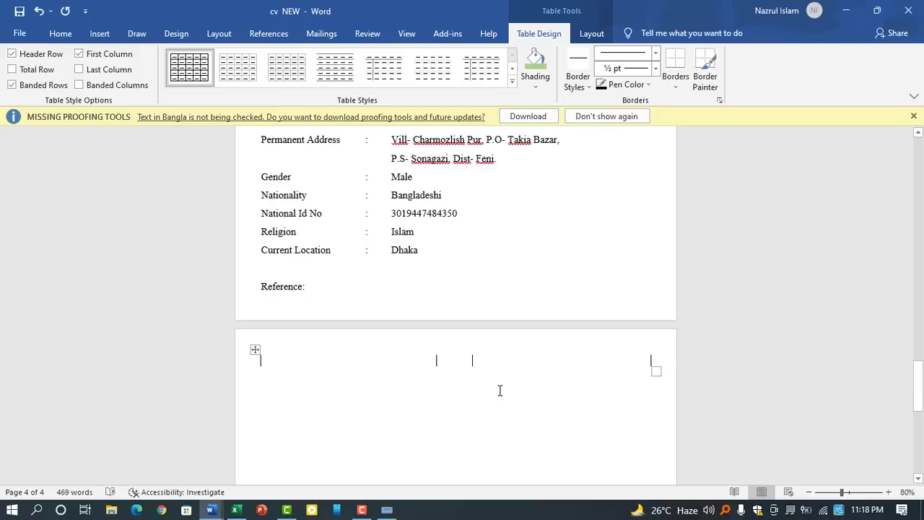
Remove the table's inner vertical border, leaving the cursor in the right cell.
{"action": "right_click", "coordinate": [453, 363]}
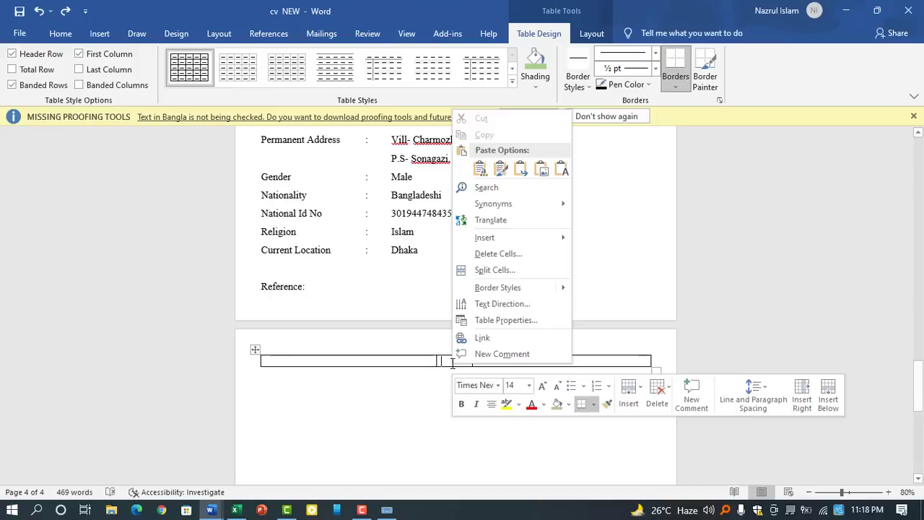
{"action": "left_click", "coordinate": [515, 322]}
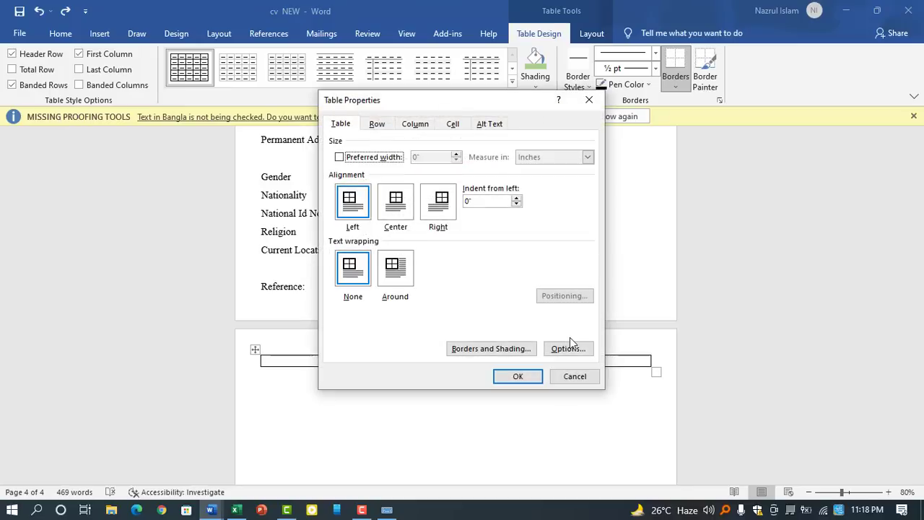
{"action": "left_click", "coordinate": [504, 349]}
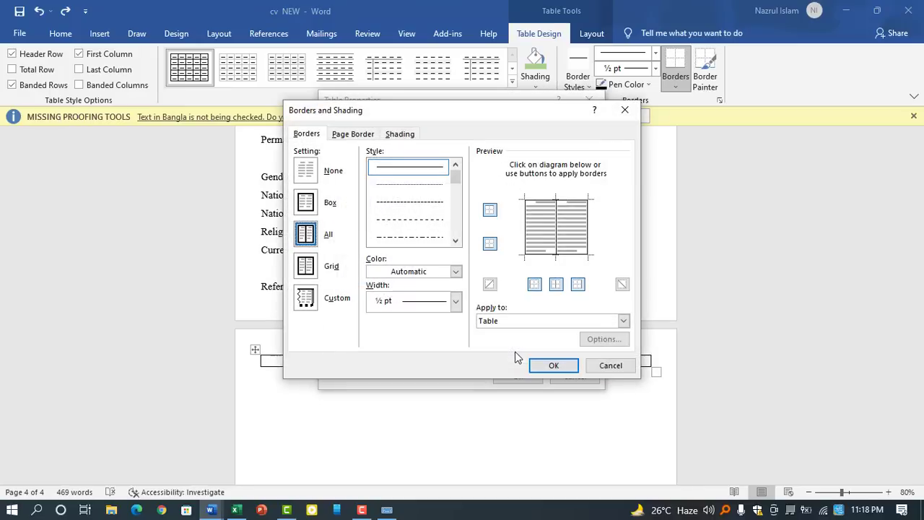
{"action": "left_click", "coordinate": [557, 229]}
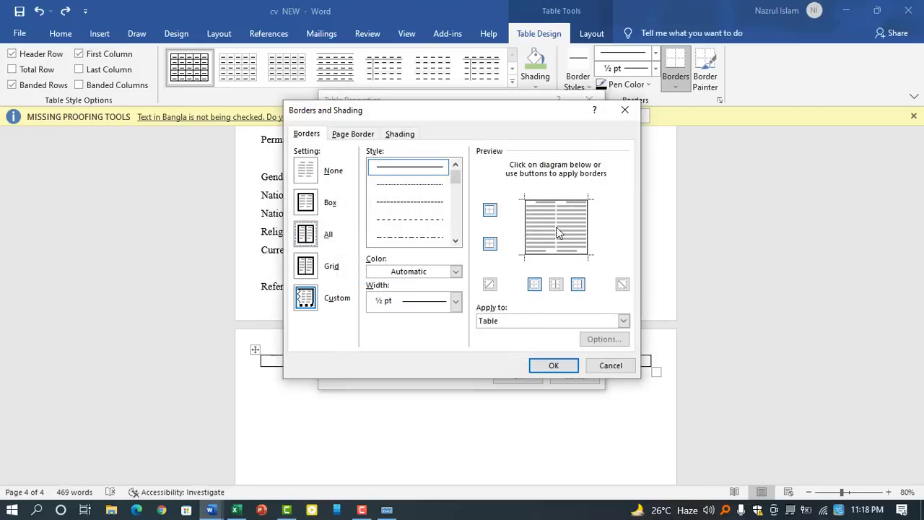
{"action": "left_click", "coordinate": [556, 366]}
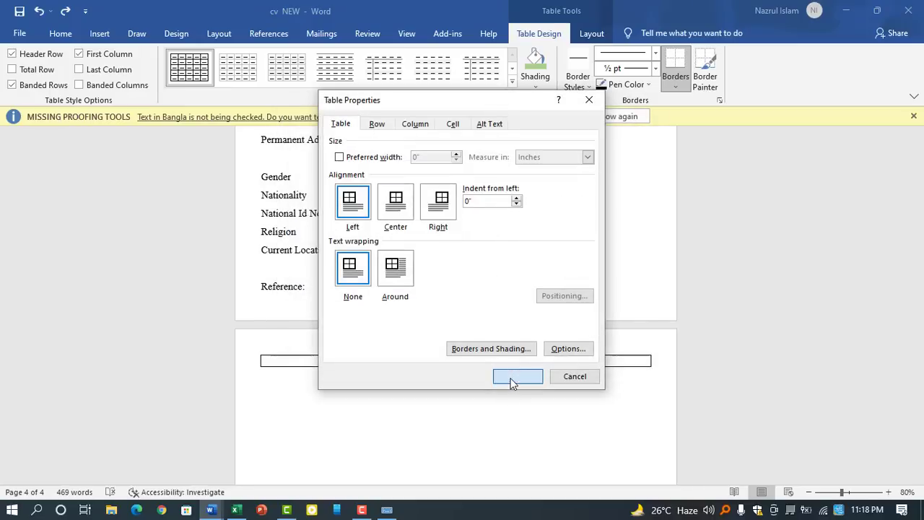
{"action": "left_click", "coordinate": [513, 378]}
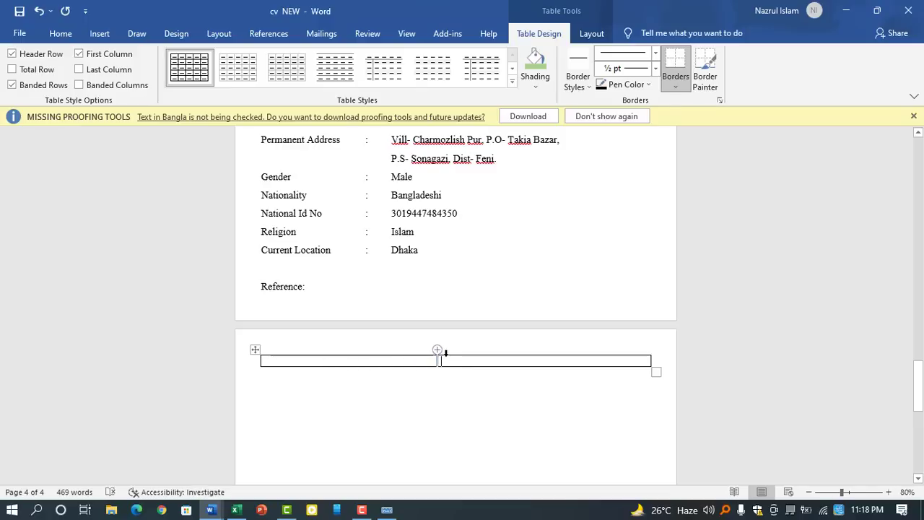
{"action": "left_click", "coordinate": [446, 352]}
{"action": "left_click", "coordinate": [447, 360]}
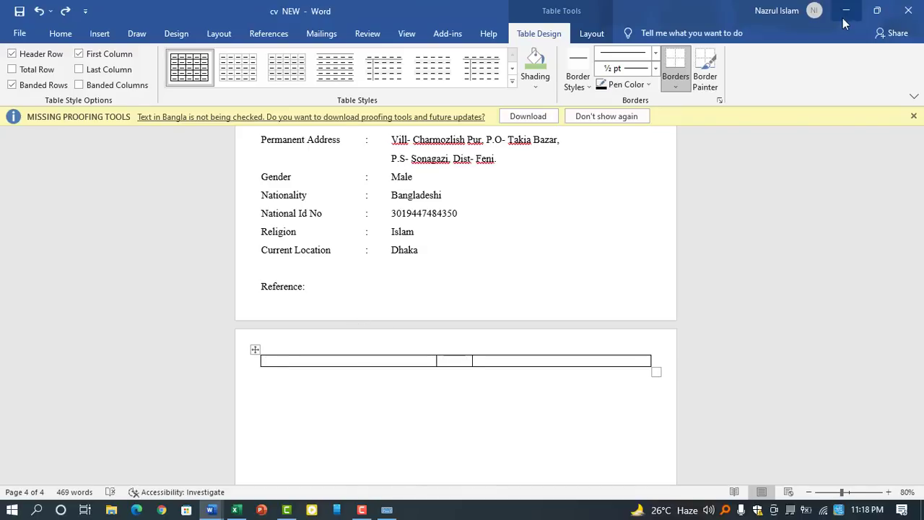
Bring the older CV forward and select both referees' details in its Reference table.
{"action": "left_click", "coordinate": [876, 11]}
{"action": "left_click", "coordinate": [493, 155]}
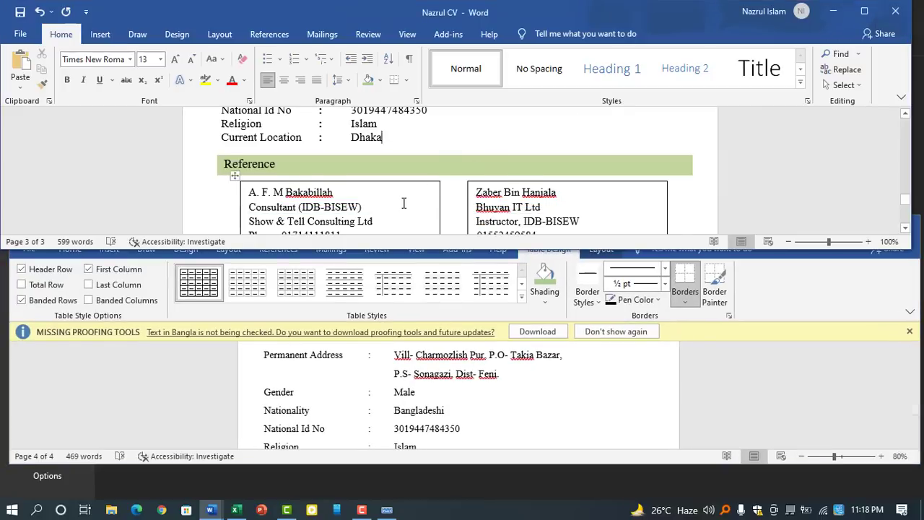
{"action": "left_click", "coordinate": [455, 205]}
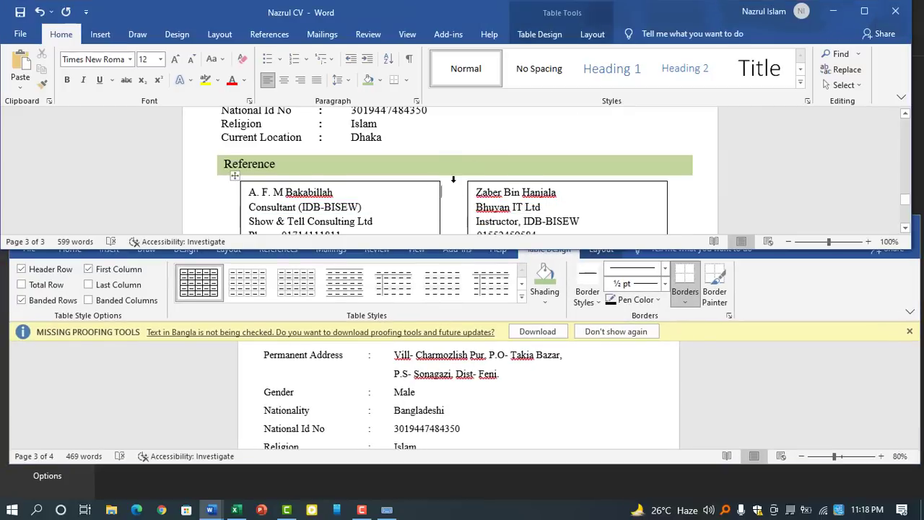
{"action": "left_click", "coordinate": [453, 179]}
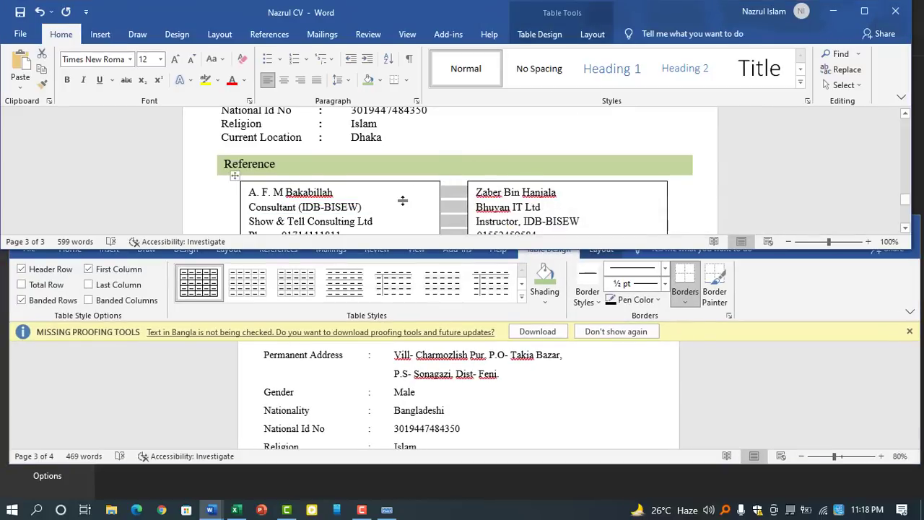
{"action": "left_click_drag", "start_coordinate": [375, 202], "coordinate": [377, 158]}
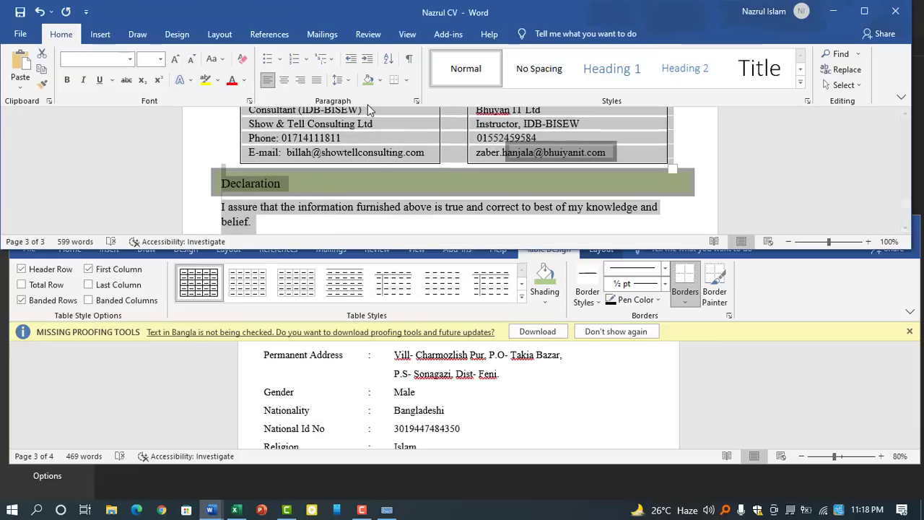
{"action": "left_click", "coordinate": [378, 157]}
{"action": "scroll", "coordinate": [319, 182], "scroll_direction": "up", "scroll_amount": 3}
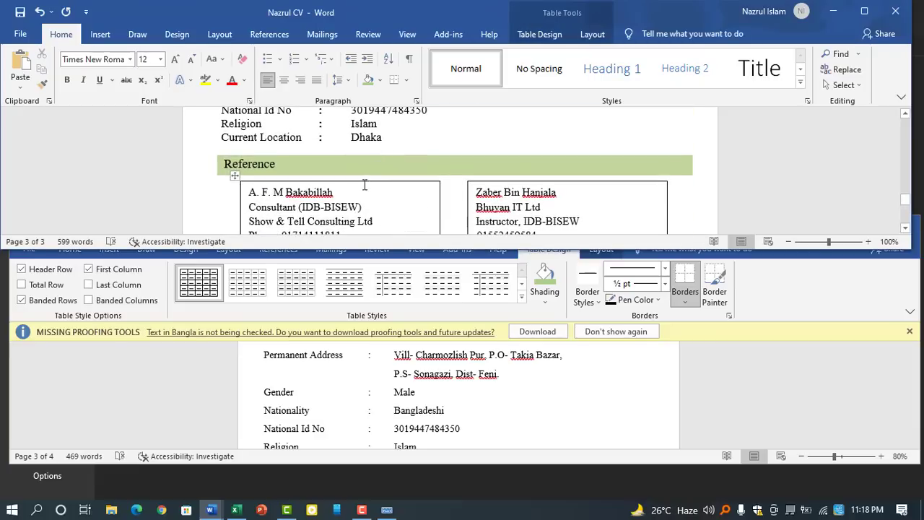
{"action": "scroll", "coordinate": [319, 182], "scroll_direction": "down", "scroll_amount": 1}
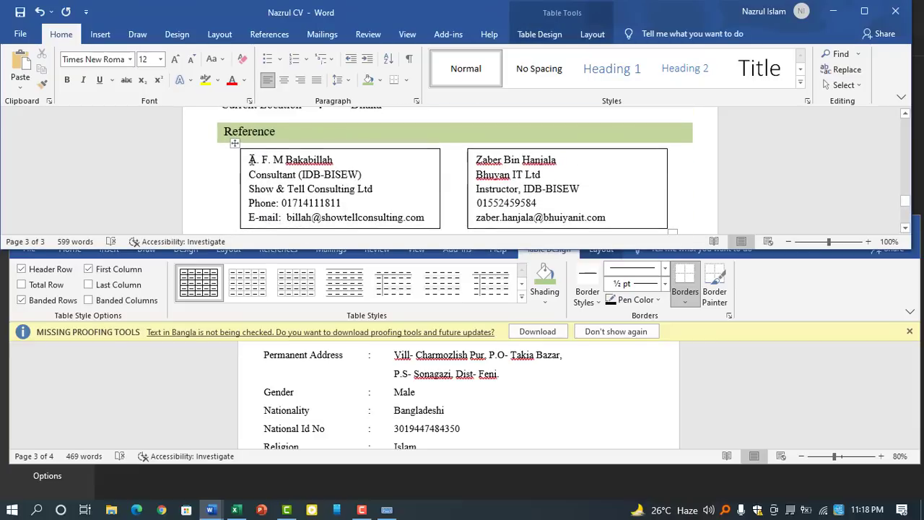
{"action": "left_click_drag", "start_coordinate": [252, 160], "coordinate": [526, 219]}
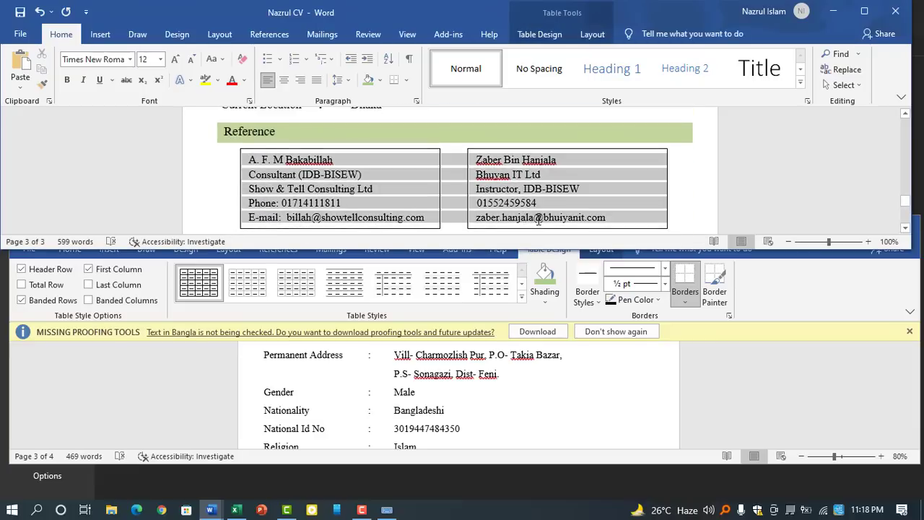
Paste the referees' contact details into the empty page 4 table in cv NEW.
{"action": "left_click", "coordinate": [429, 319]}
{"action": "scroll", "coordinate": [399, 404], "scroll_direction": "down", "scroll_amount": 5}
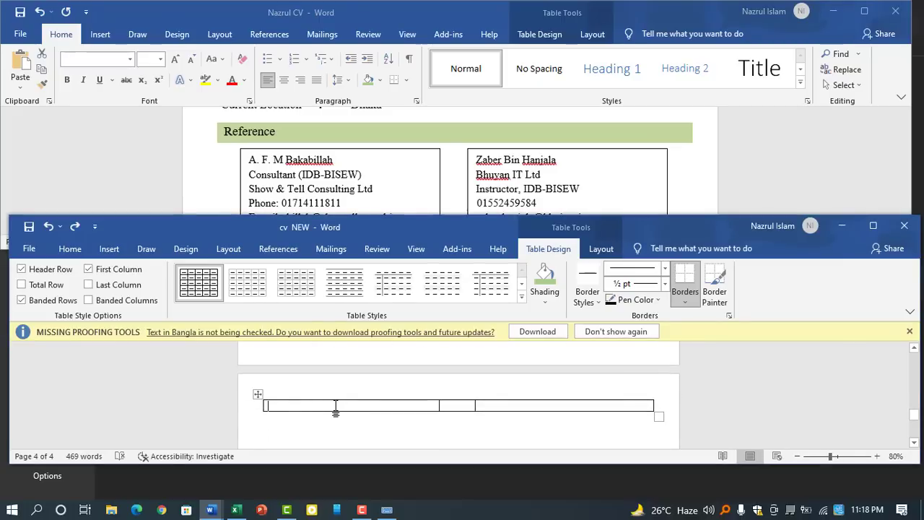
{"action": "key", "text": "ctrl+v"}
{"action": "scroll", "coordinate": [447, 406], "scroll_direction": "down", "scroll_amount": 1}
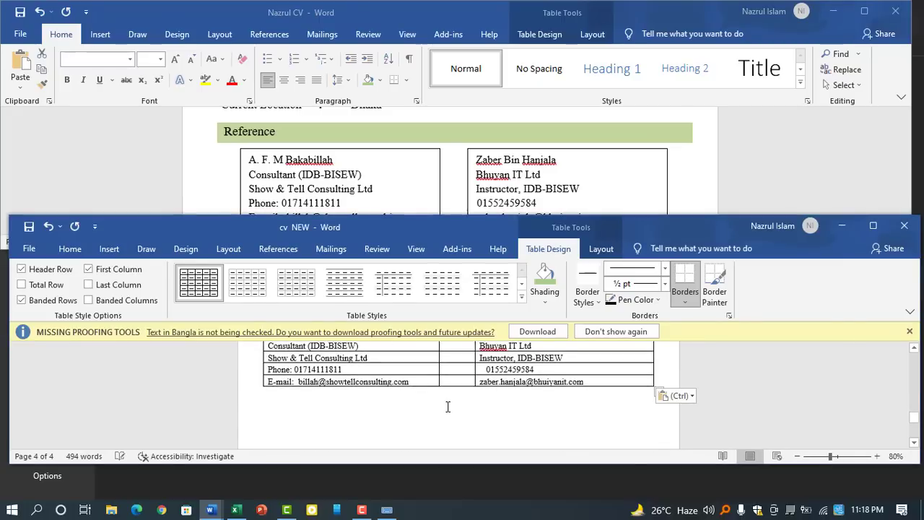
{"action": "scroll", "coordinate": [447, 407], "scroll_direction": "up", "scroll_amount": 1}
{"action": "scroll", "coordinate": [447, 407], "scroll_direction": "up", "scroll_amount": 1}
{"action": "left_click", "coordinate": [458, 407]}
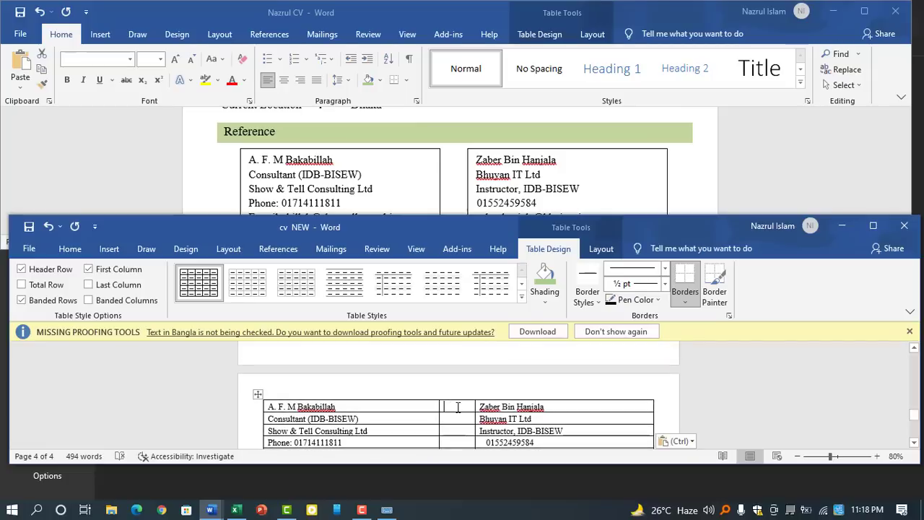
{"action": "scroll", "coordinate": [458, 407], "scroll_direction": "down", "scroll_amount": 2}
{"action": "scroll", "coordinate": [457, 407], "scroll_direction": "up", "scroll_amount": 1}
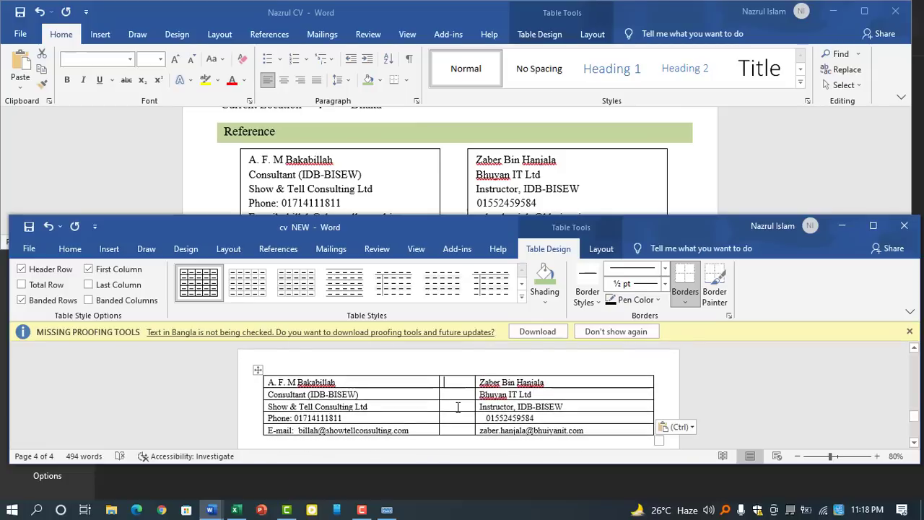
Maximize the cv NEW window and scroll back to the Reference section.
{"action": "left_click", "coordinate": [402, 151]}
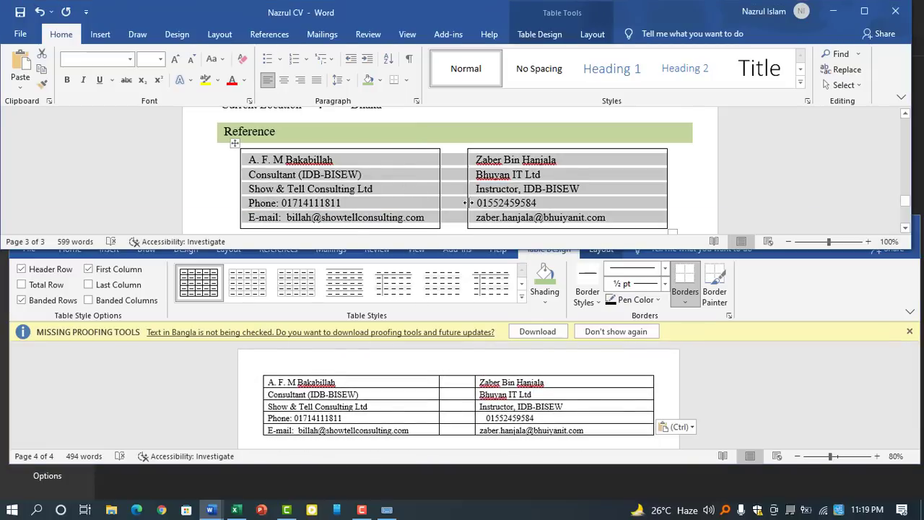
{"action": "scroll", "coordinate": [467, 202], "scroll_direction": "down", "scroll_amount": 3}
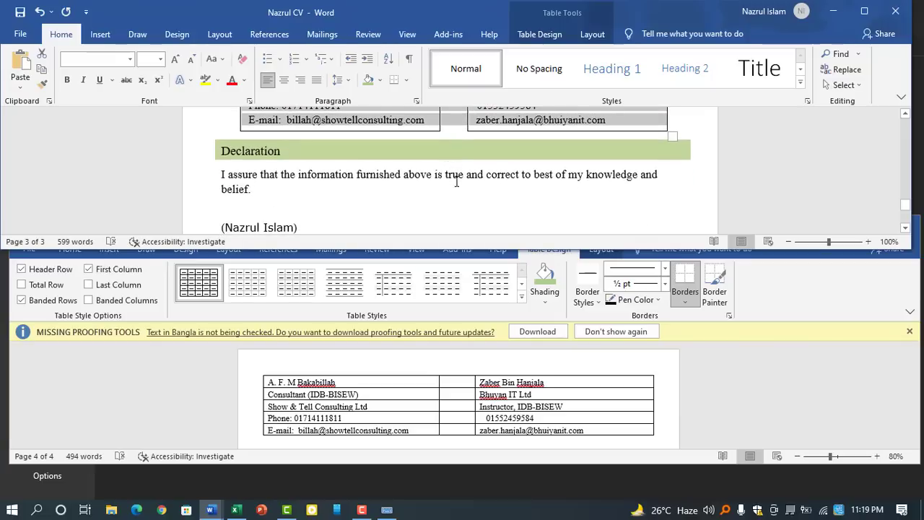
{"action": "left_click", "coordinate": [871, 313]}
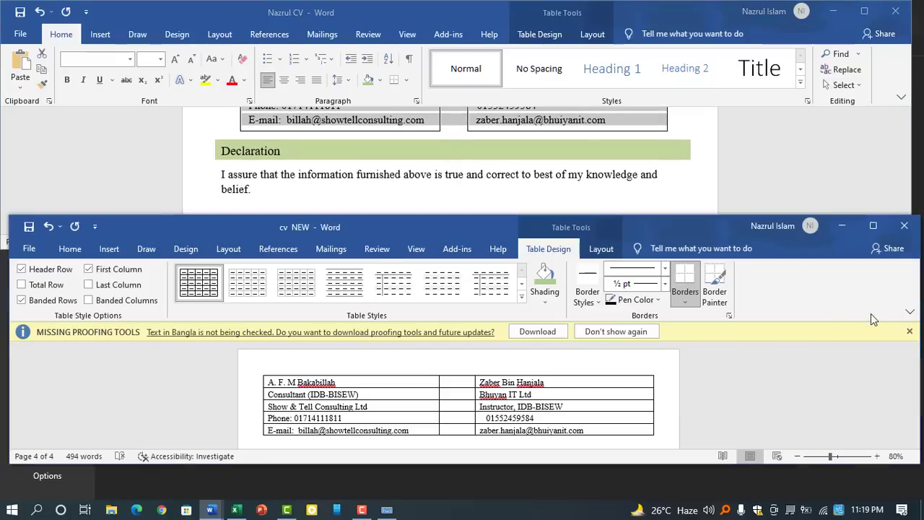
{"action": "left_click", "coordinate": [874, 226]}
{"action": "scroll", "coordinate": [463, 213], "scroll_direction": "up", "scroll_amount": 3}
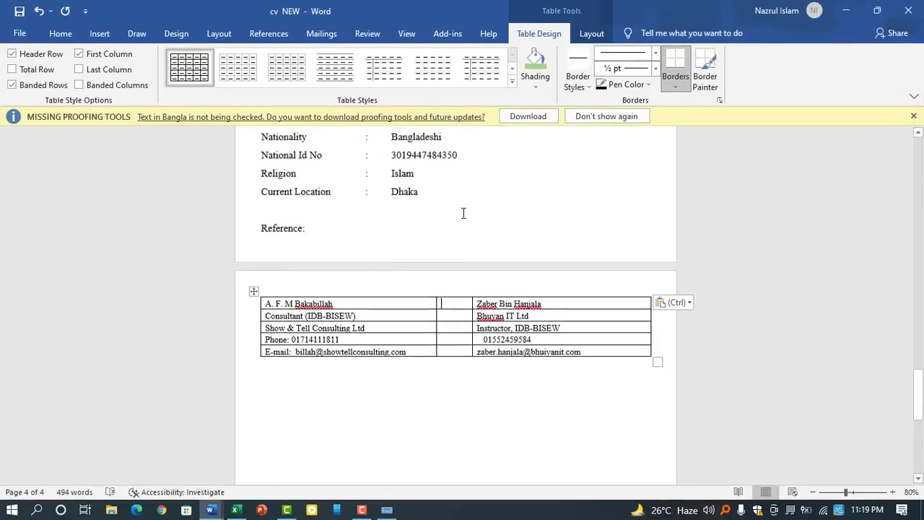
Copy the Personal Information heading's green bold formatting onto Reference: with Format Painter.
{"action": "left_click", "coordinate": [249, 238]}
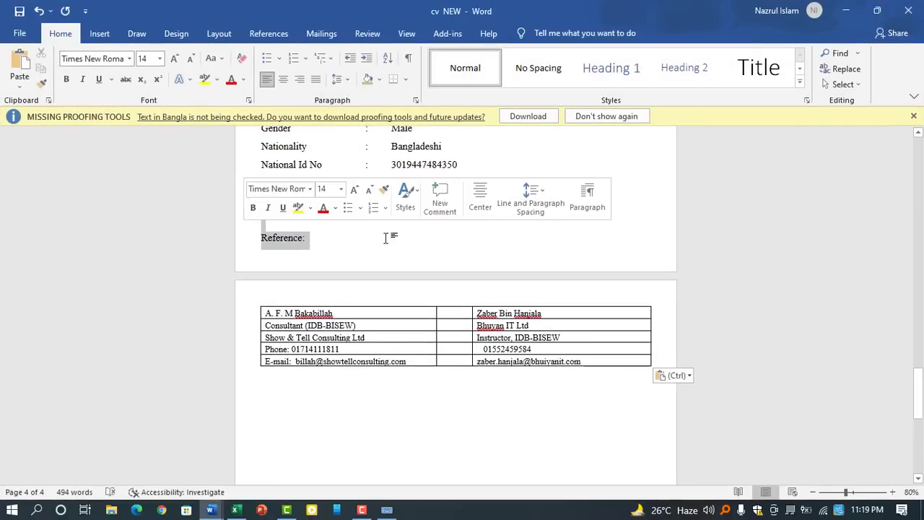
{"action": "scroll", "coordinate": [437, 249], "scroll_direction": "up", "scroll_amount": 5}
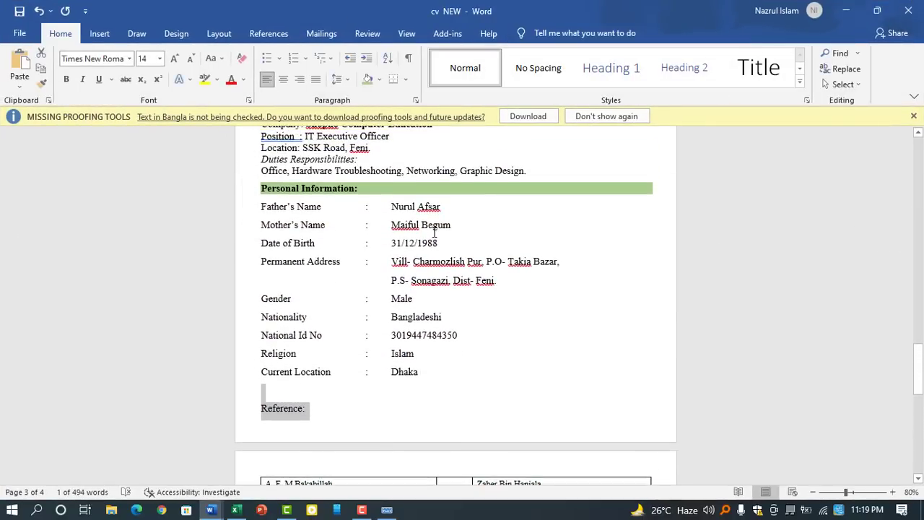
{"action": "scroll", "coordinate": [434, 231], "scroll_direction": "up", "scroll_amount": 1}
{"action": "left_click_drag", "start_coordinate": [358, 236], "coordinate": [261, 237]}
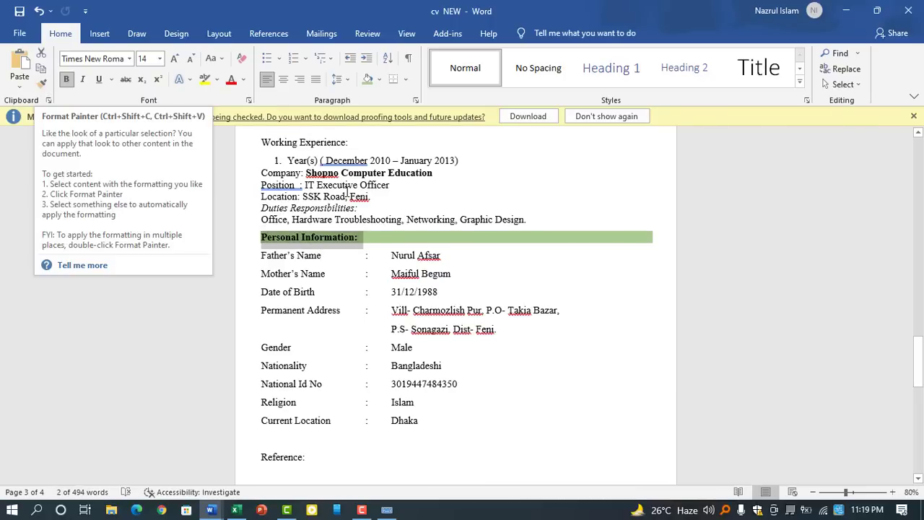
{"action": "left_click", "coordinate": [41, 83]}
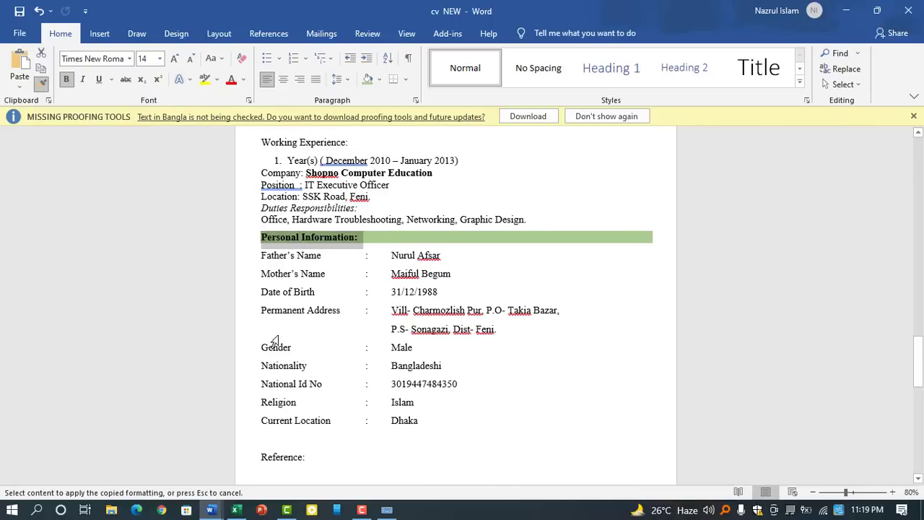
{"action": "scroll", "coordinate": [289, 315], "scroll_direction": "down", "scroll_amount": 3}
{"action": "left_click_drag", "start_coordinate": [323, 290], "coordinate": [240, 286]}
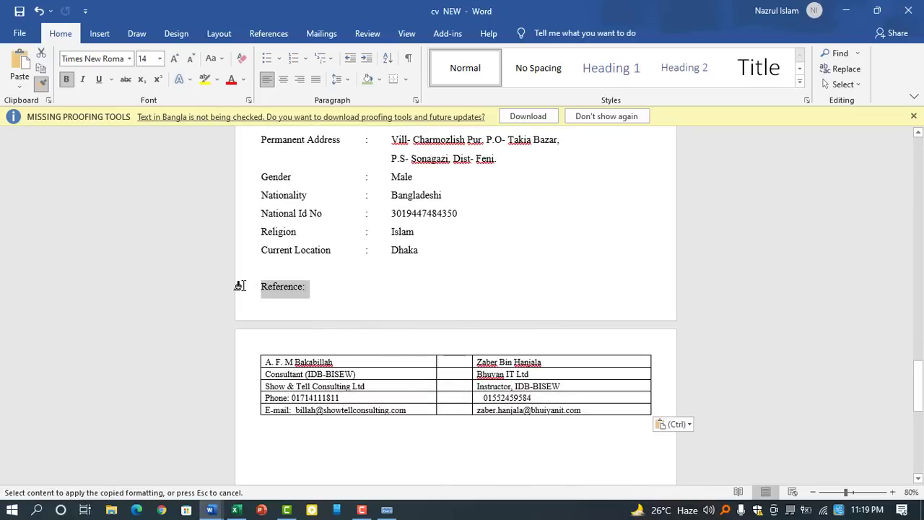
Select the empty middle column of the reference table.
{"action": "left_click", "coordinate": [390, 345]}
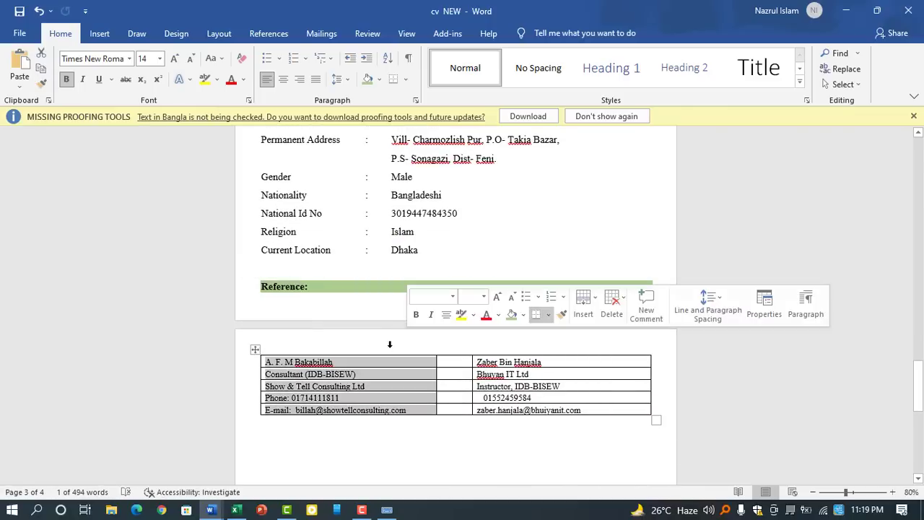
{"action": "left_click", "coordinate": [426, 387]}
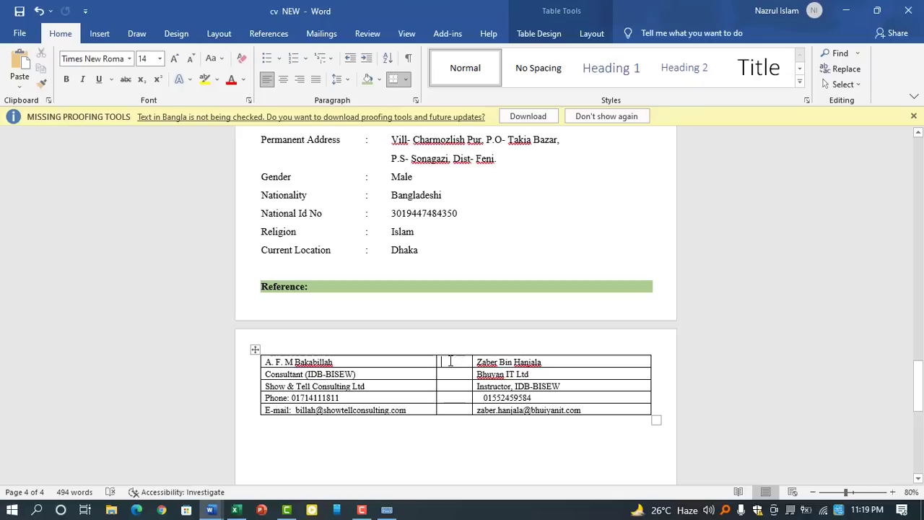
{"action": "left_click_drag", "start_coordinate": [449, 360], "coordinate": [449, 408]}
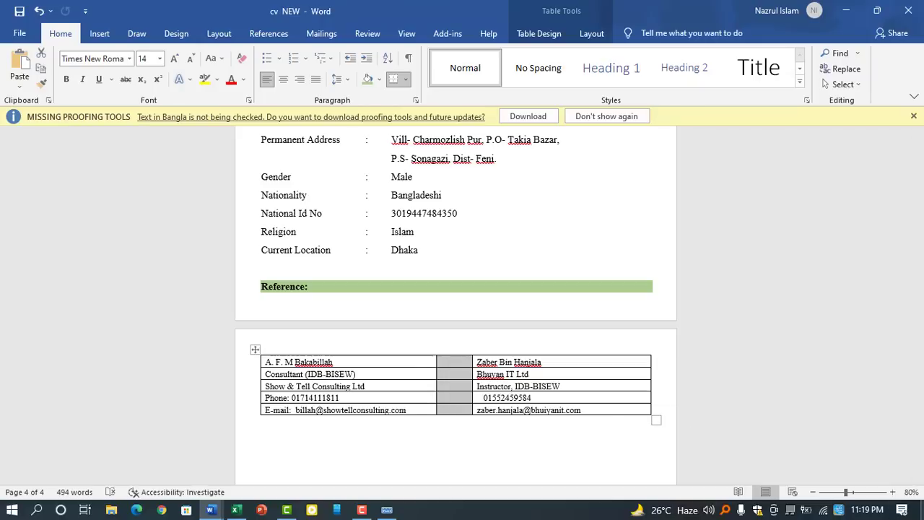
Turn off the inside-horizontal, top and bottom borders of the middle spacer column.
{"action": "right_click", "coordinate": [452, 376]}
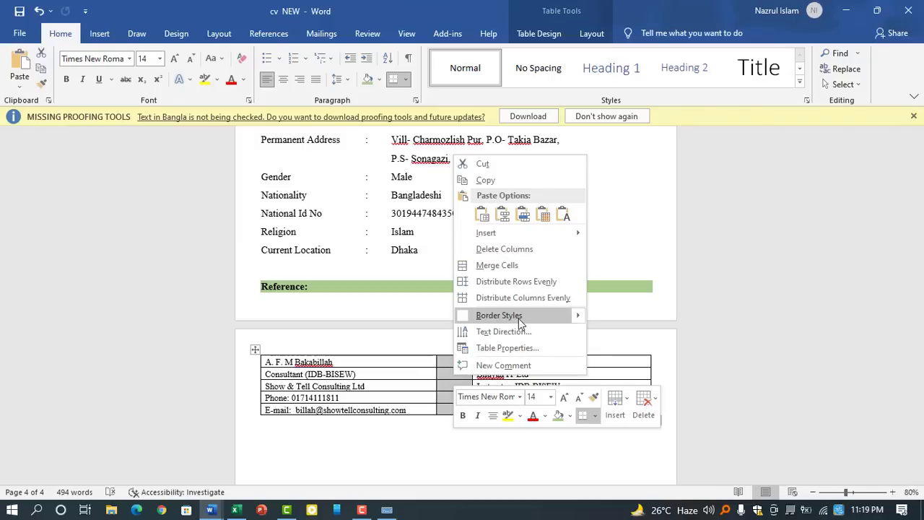
{"action": "key", "text": "Escape"}
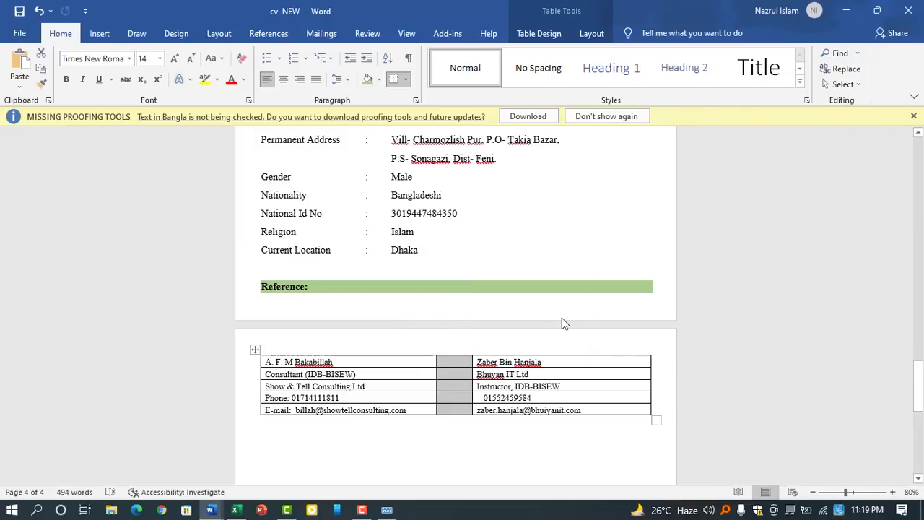
{"action": "right_click", "coordinate": [464, 380]}
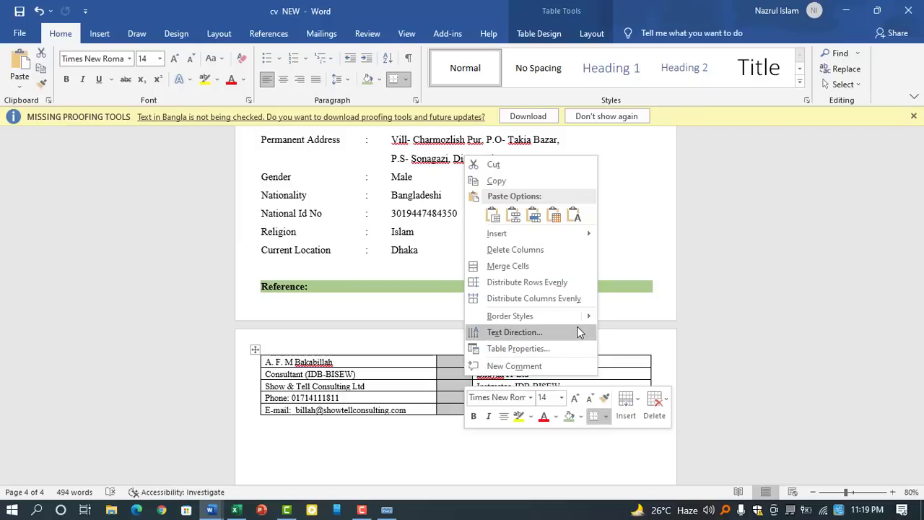
{"action": "left_click", "coordinate": [534, 348]}
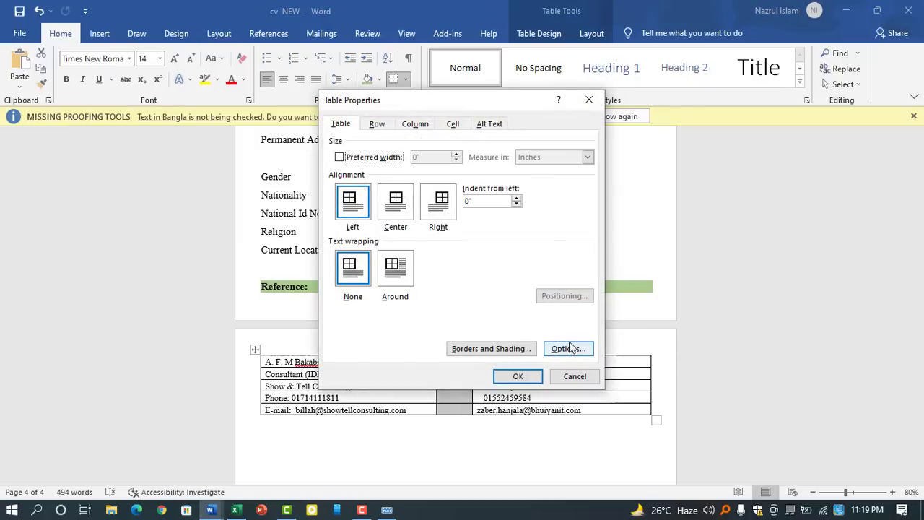
{"action": "left_click", "coordinate": [463, 349]}
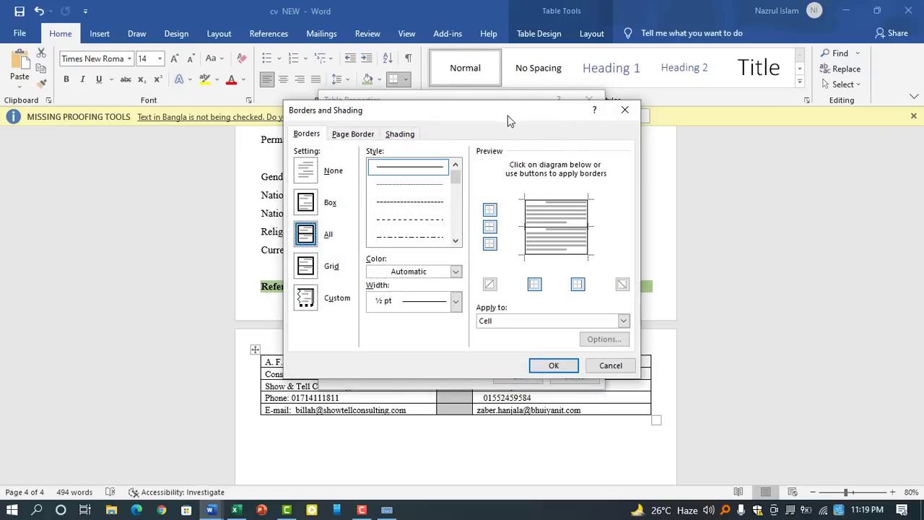
{"action": "mouse_move", "coordinate": [507, 120]}
{"action": "left_mouse_down"}
{"action": "mouse_move", "coordinate": [807, 100]}
{"action": "mouse_move", "coordinate": [658, 98]}
{"action": "left_mouse_up"}
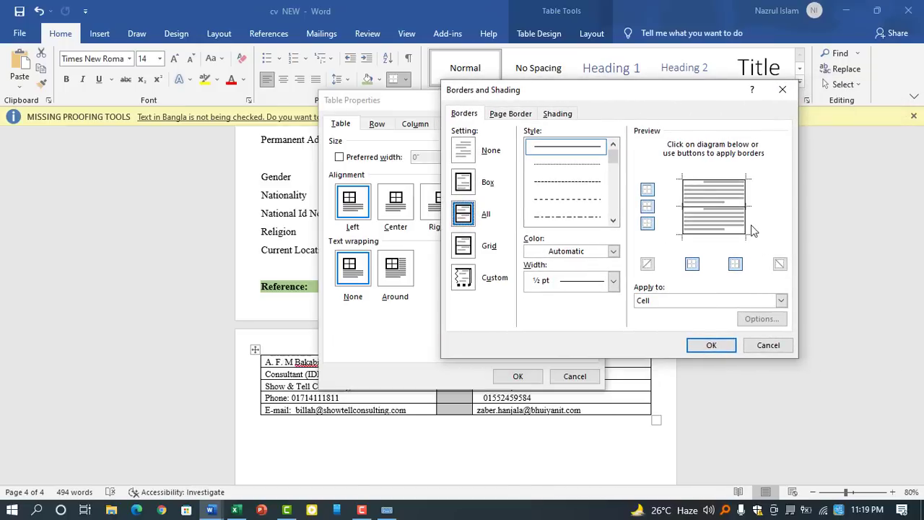
{"action": "left_click", "coordinate": [710, 207]}
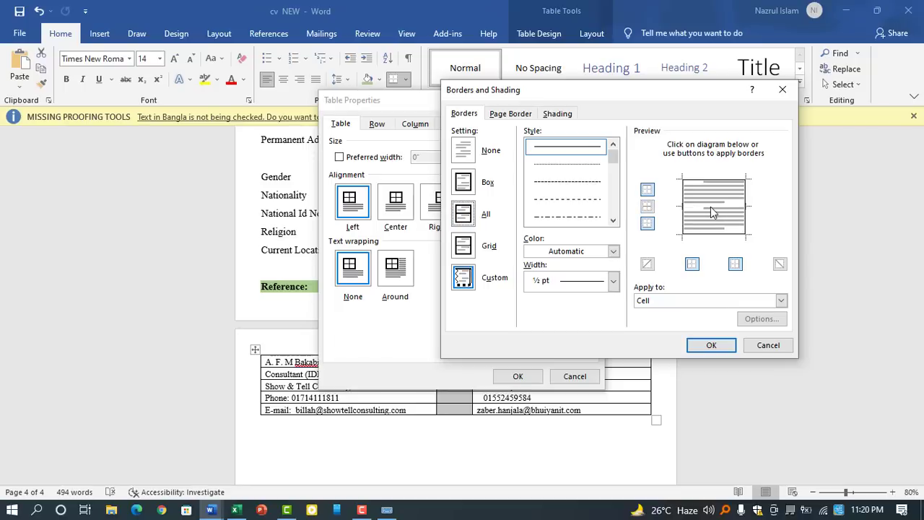
{"action": "left_click", "coordinate": [713, 232]}
{"action": "left_click", "coordinate": [710, 182]}
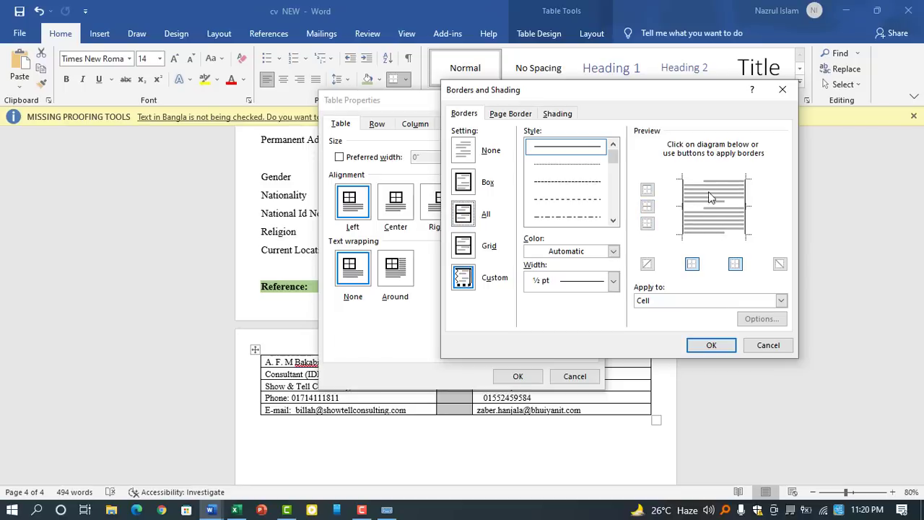
{"action": "left_click", "coordinate": [711, 345]}
Apply the middle-column border changes and deselect the table.
{"action": "left_click", "coordinate": [517, 377]}
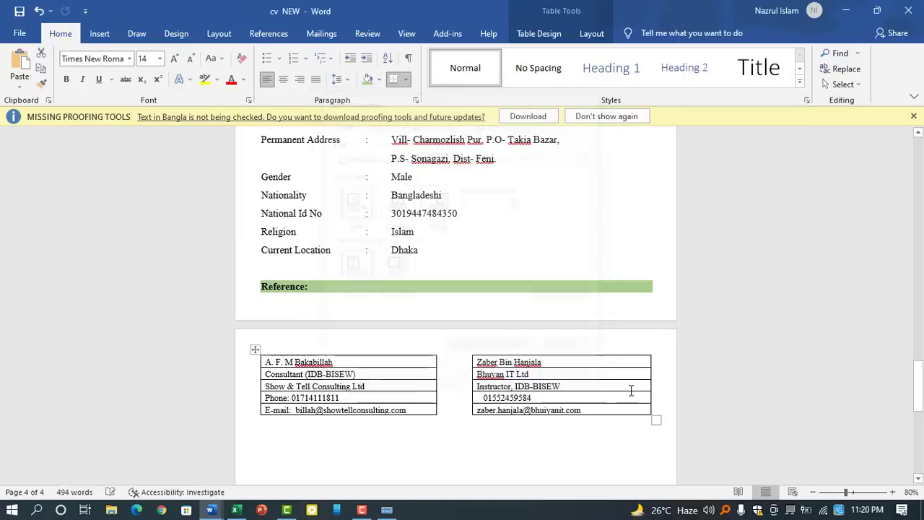
{"action": "left_click", "coordinate": [500, 347]}
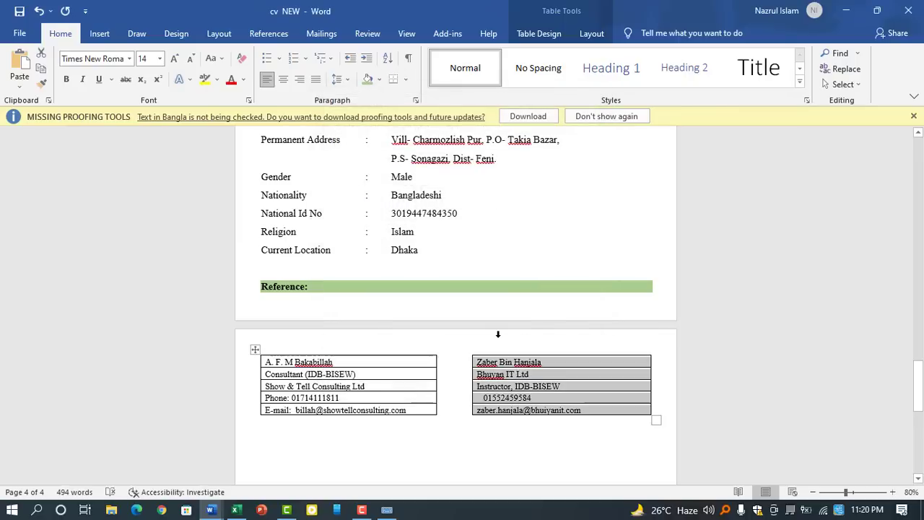
{"action": "left_click", "coordinate": [481, 439]}
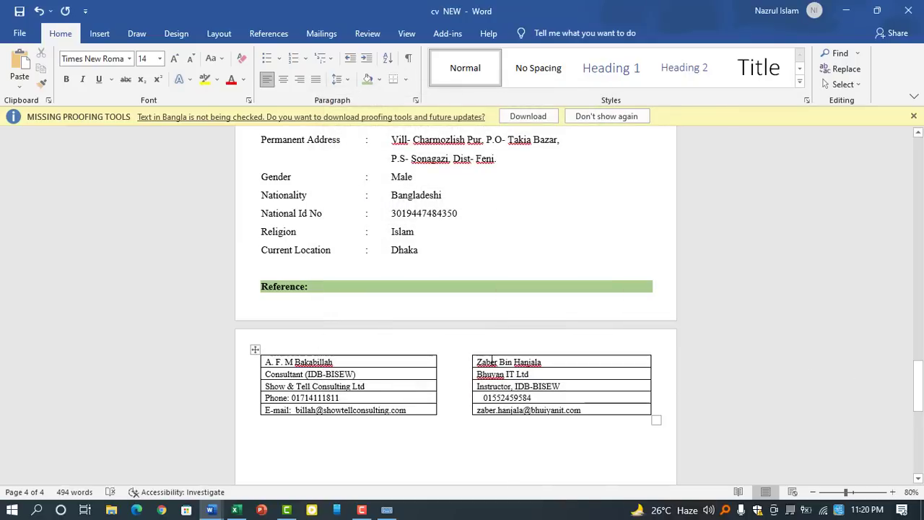
Widen the whole left reference box toward the middle column and select all its rows.
{"action": "left_click", "coordinate": [432, 387]}
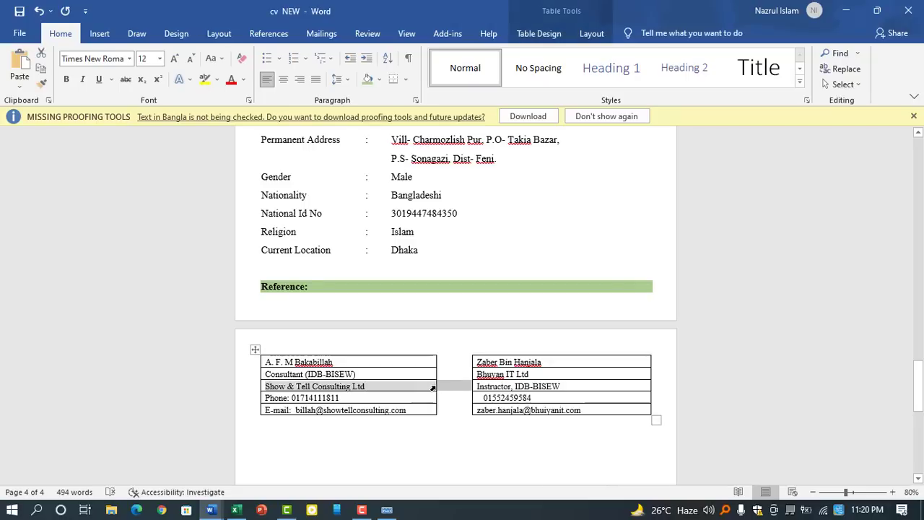
{"action": "left_click", "coordinate": [434, 387]}
{"action": "left_click_drag", "start_coordinate": [434, 385], "coordinate": [453, 385]}
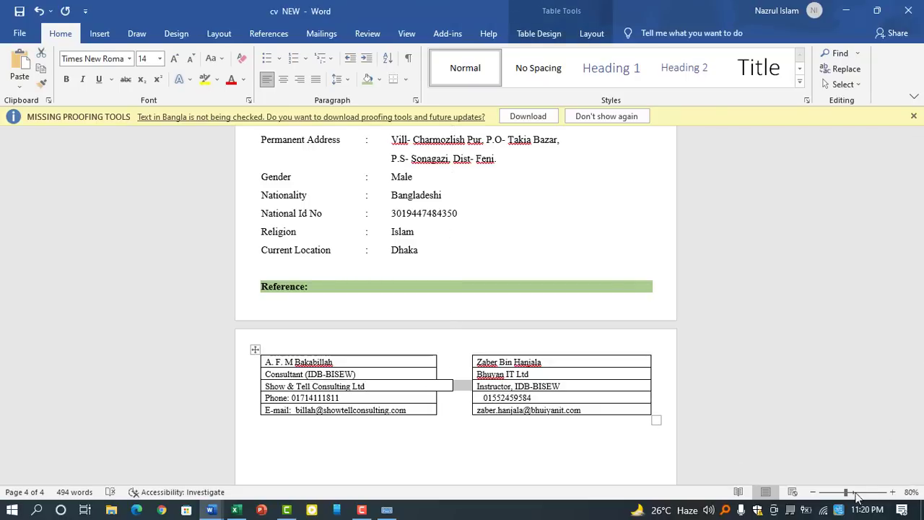
{"action": "key", "text": "ctrl+z"}
{"action": "left_click", "coordinate": [526, 451]}
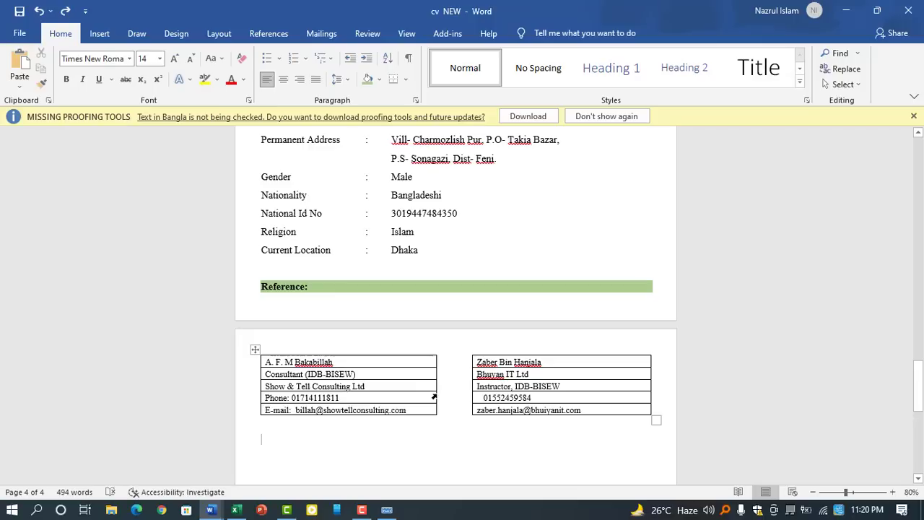
{"action": "left_click_drag", "start_coordinate": [439, 393], "coordinate": [466, 390]}
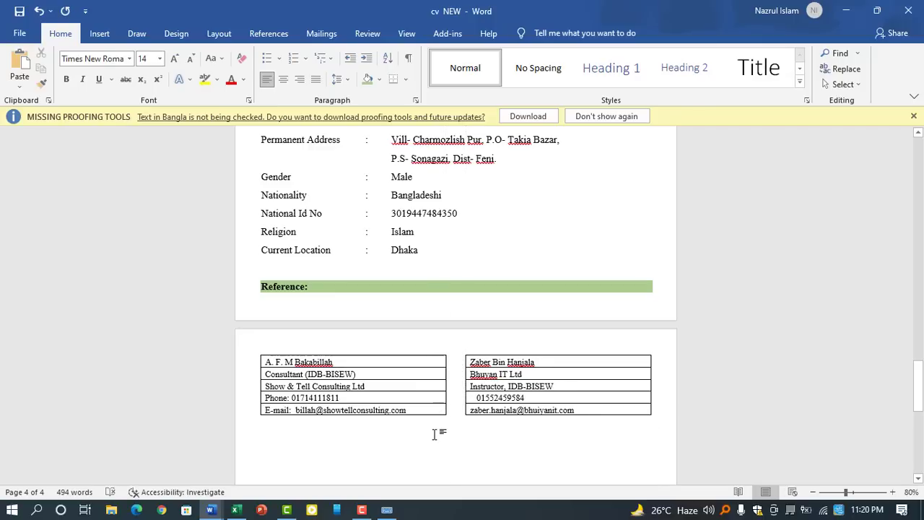
{"action": "left_click_drag", "start_coordinate": [368, 362], "coordinate": [386, 410]}
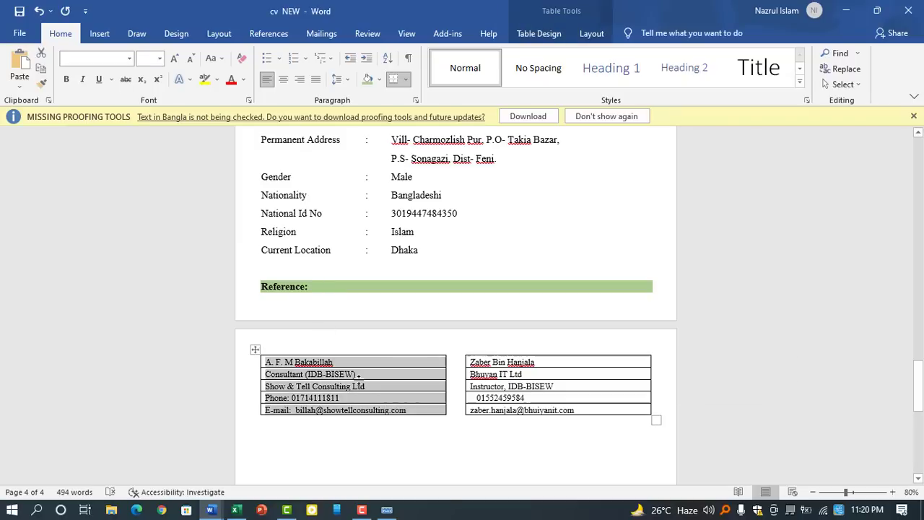
Remove the inside horizontal borders from the left reference box.
{"action": "right_click", "coordinate": [361, 383]}
{"action": "left_click", "coordinate": [434, 352]}
{"action": "left_click", "coordinate": [498, 348]}
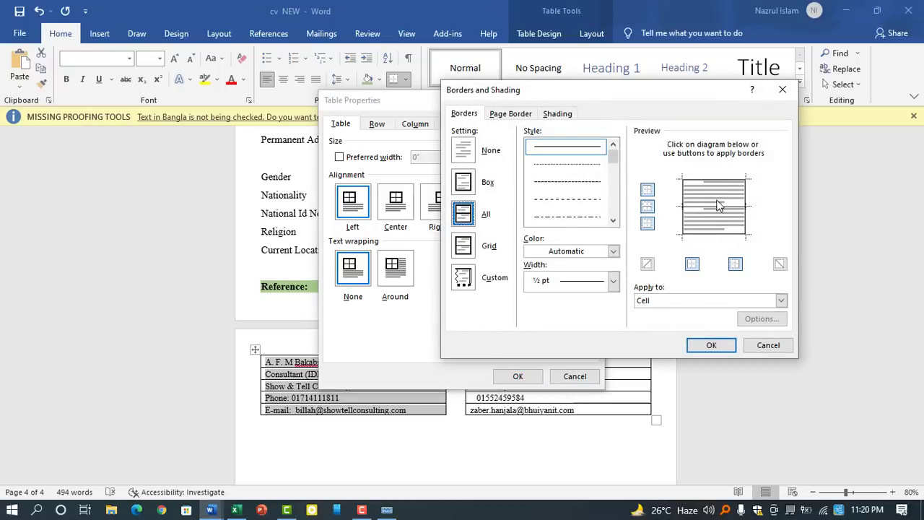
{"action": "left_click", "coordinate": [718, 208]}
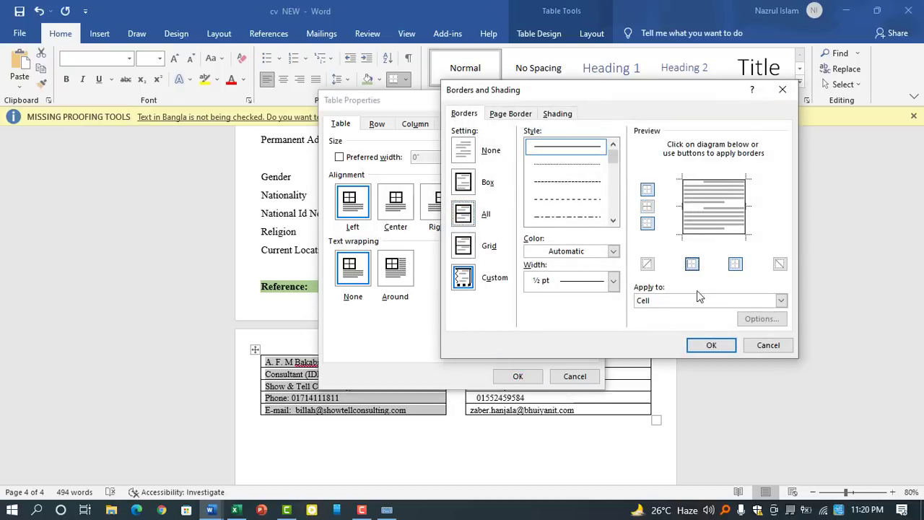
{"action": "left_click", "coordinate": [701, 346]}
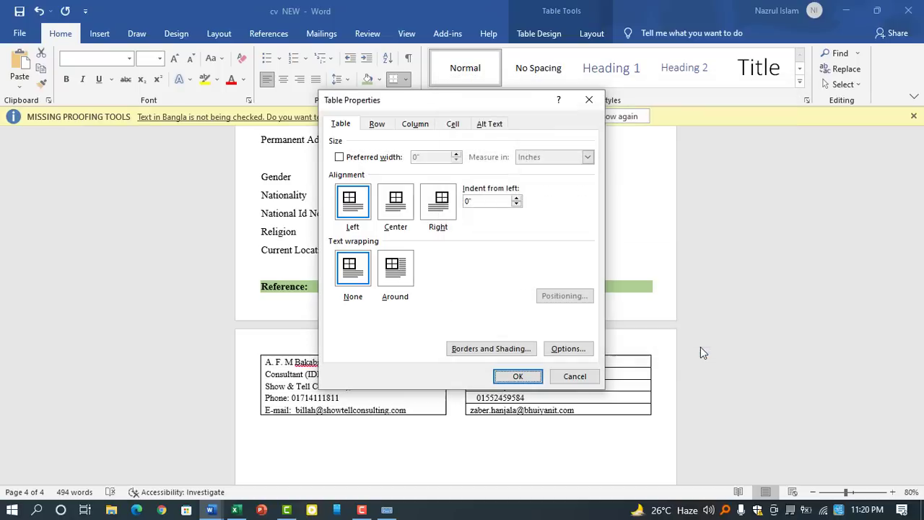
{"action": "left_click", "coordinate": [524, 377]}
{"action": "left_click", "coordinate": [509, 436]}
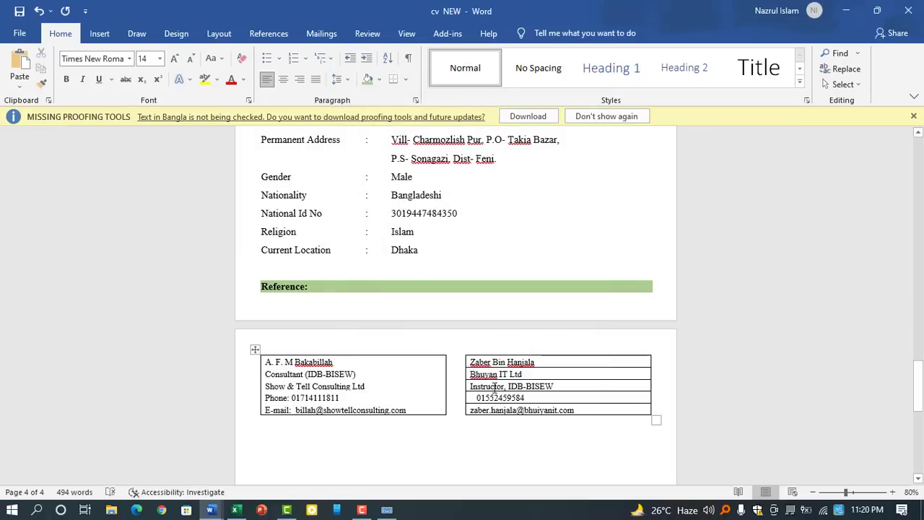
Remove the inner row lines from the right reference box, keeping only its outline.
{"action": "left_click_drag", "start_coordinate": [483, 359], "coordinate": [548, 409]}
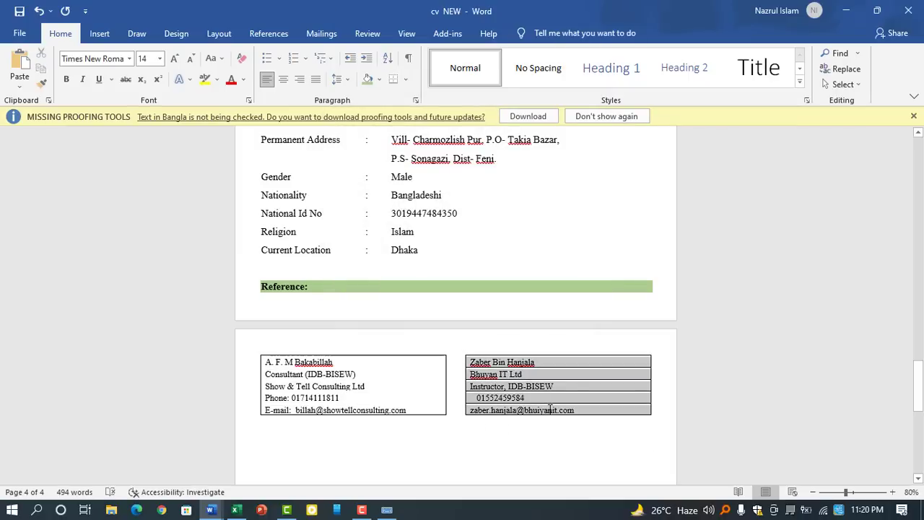
{"action": "right_click", "coordinate": [497, 390]}
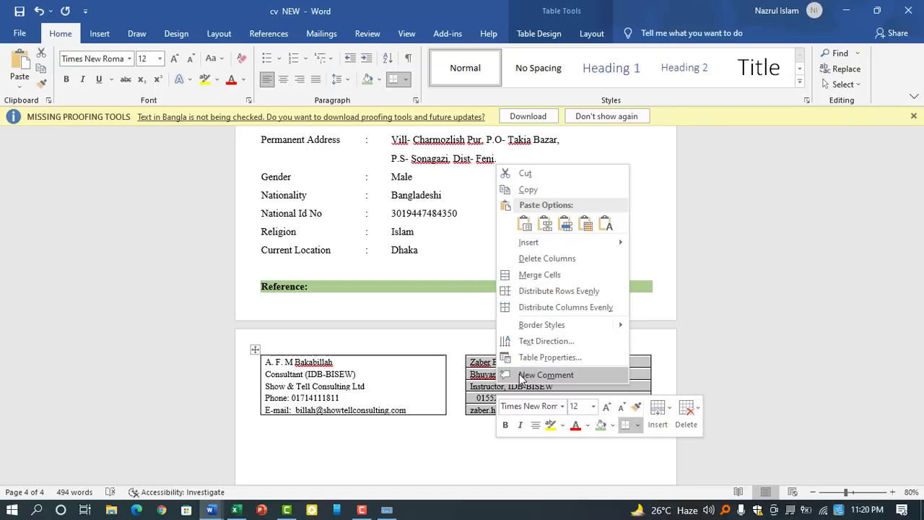
{"action": "left_click", "coordinate": [597, 357]}
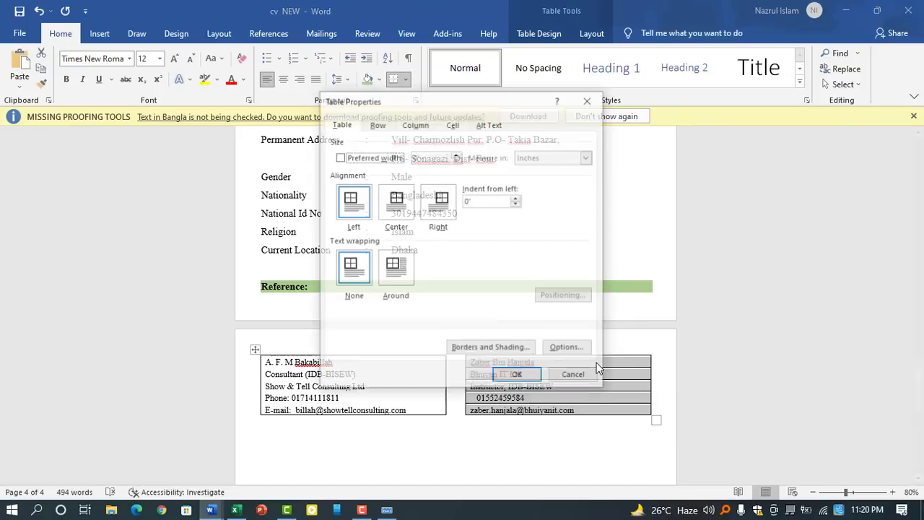
{"action": "left_click", "coordinate": [494, 349]}
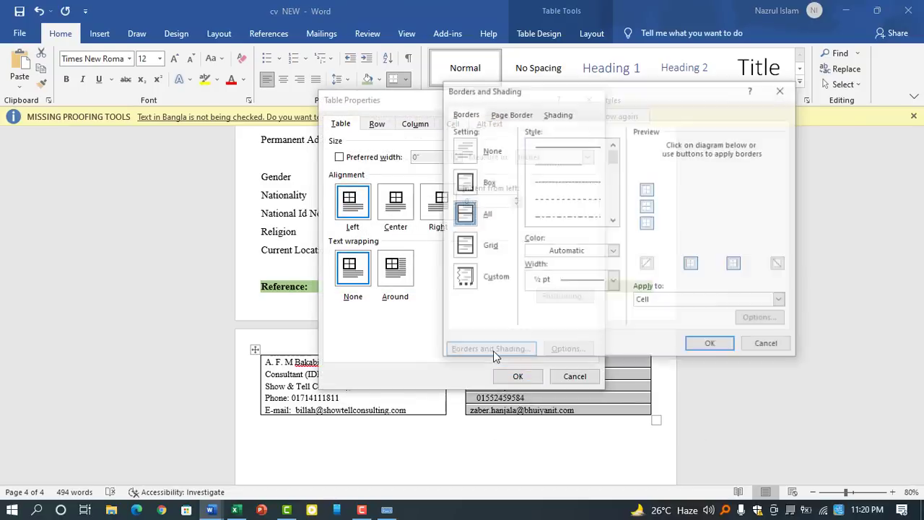
{"action": "left_click", "coordinate": [715, 209]}
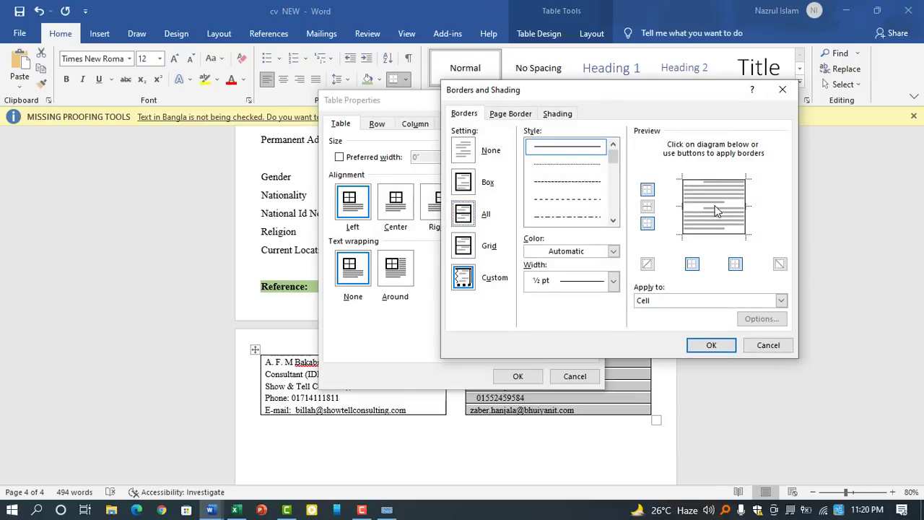
{"action": "left_click", "coordinate": [711, 345]}
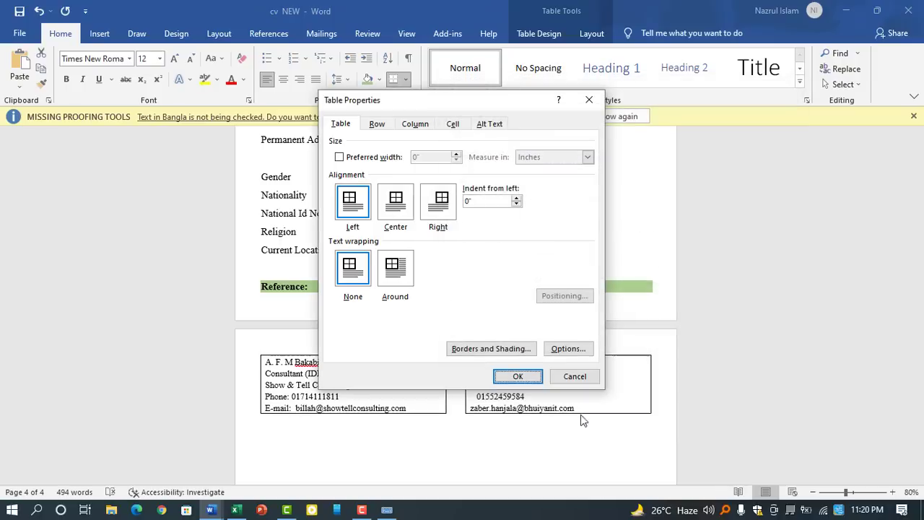
{"action": "left_click", "coordinate": [517, 376]}
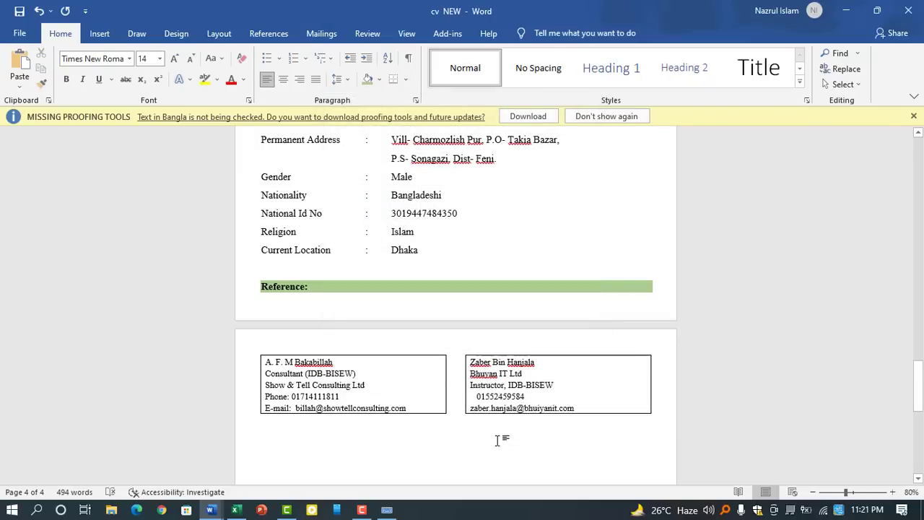
Save cv NEW and type the Declaration: heading below the reference table.
{"action": "left_click", "coordinate": [498, 428]}
{"action": "left_click", "coordinate": [20, 11]}
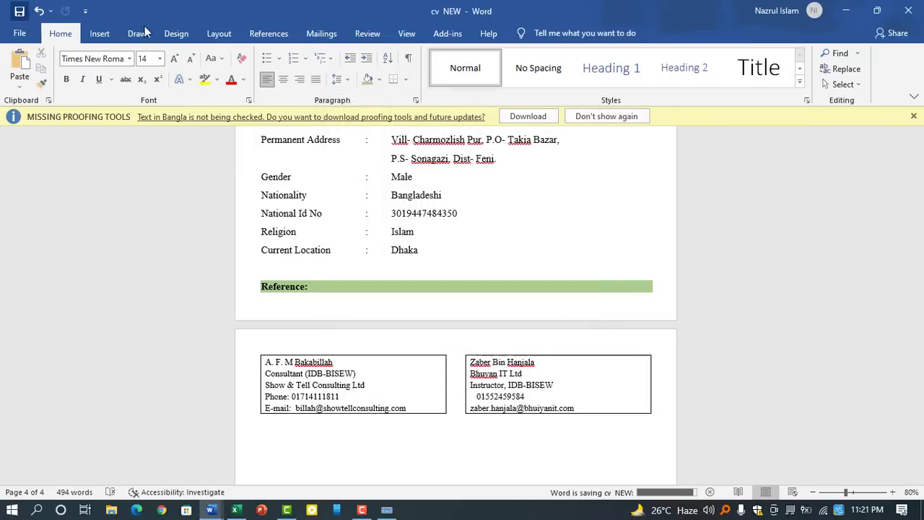
{"action": "left_click", "coordinate": [876, 10]}
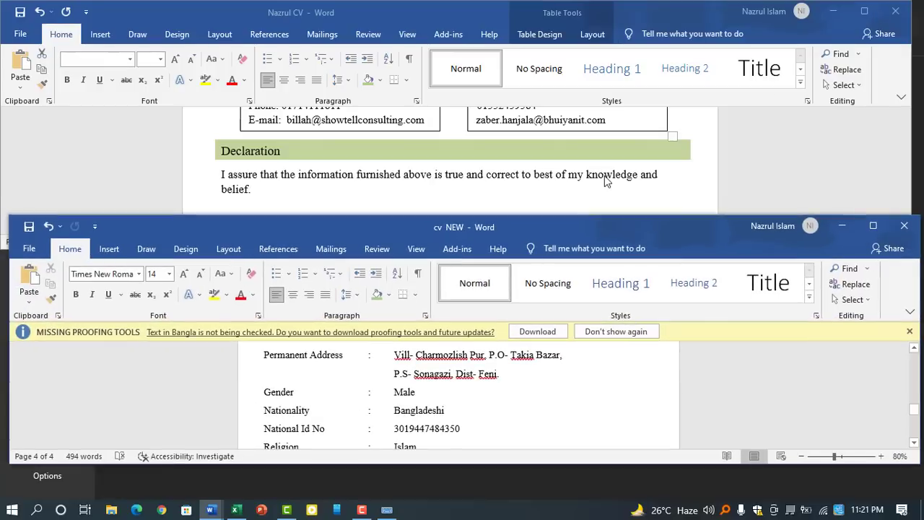
{"action": "left_click", "coordinate": [490, 190]}
{"action": "scroll", "coordinate": [491, 190], "scroll_direction": "down", "scroll_amount": 3}
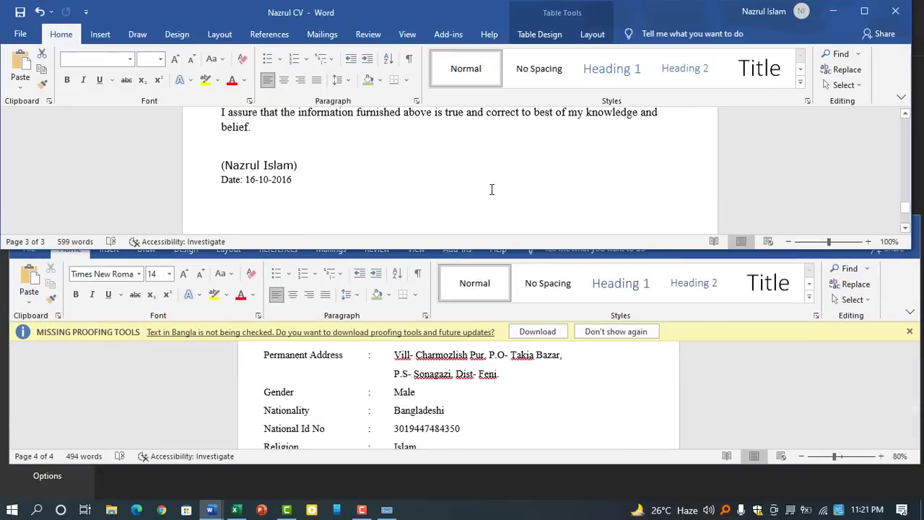
{"action": "left_click", "coordinate": [549, 401]}
{"action": "scroll", "coordinate": [532, 373], "scroll_direction": "down", "scroll_amount": 10}
{"action": "scroll", "coordinate": [532, 374], "scroll_direction": "down", "scroll_amount": 3}
{"action": "scroll", "coordinate": [531, 373], "scroll_direction": "down", "scroll_amount": 2}
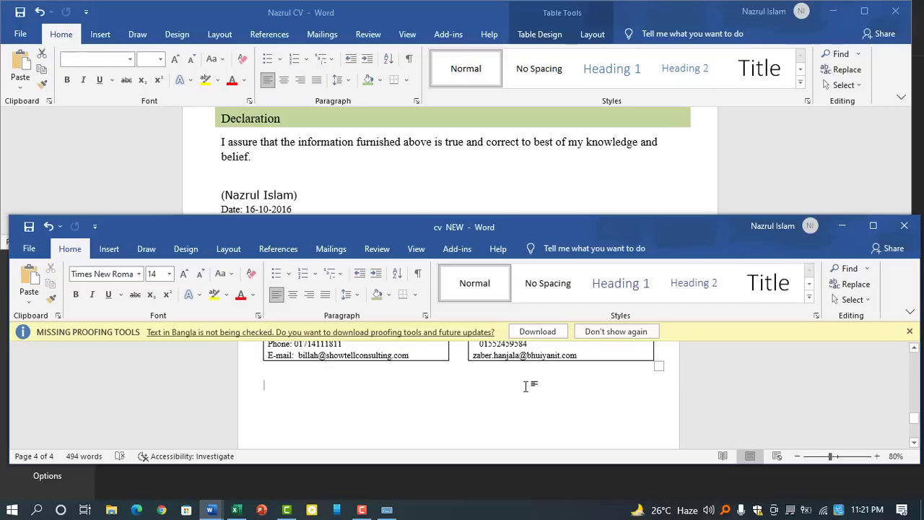
{"action": "type", "text": "Dec"}
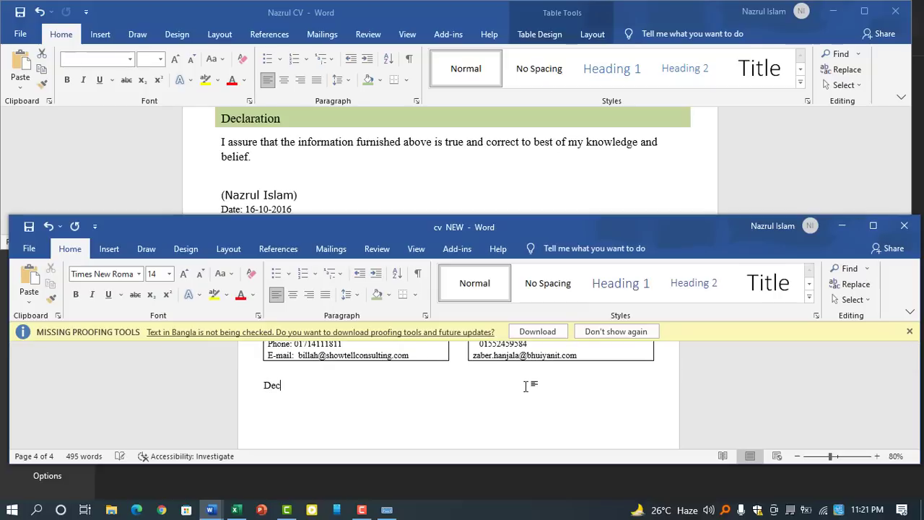
{"action": "type", "text": "laration:"}
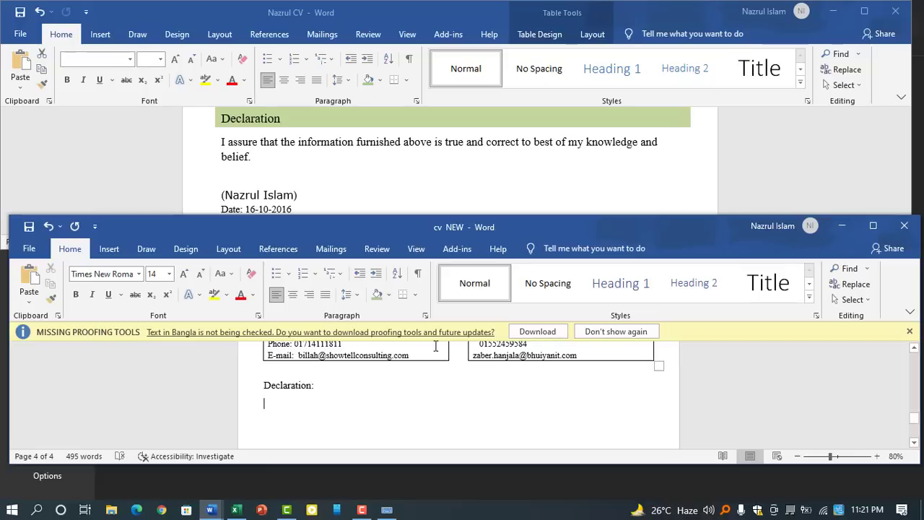
Copy the declaration sentence, signature and date from the older CV and paste them under Declaration:.
{"action": "left_click", "coordinate": [311, 162]}
{"action": "mouse_move", "coordinate": [270, 161]}
{"action": "left_mouse_down"}
{"action": "mouse_move", "coordinate": [222, 143]}
{"action": "mouse_move", "coordinate": [333, 205]}
{"action": "left_mouse_up"}
{"action": "left_click", "coordinate": [223, 143]}
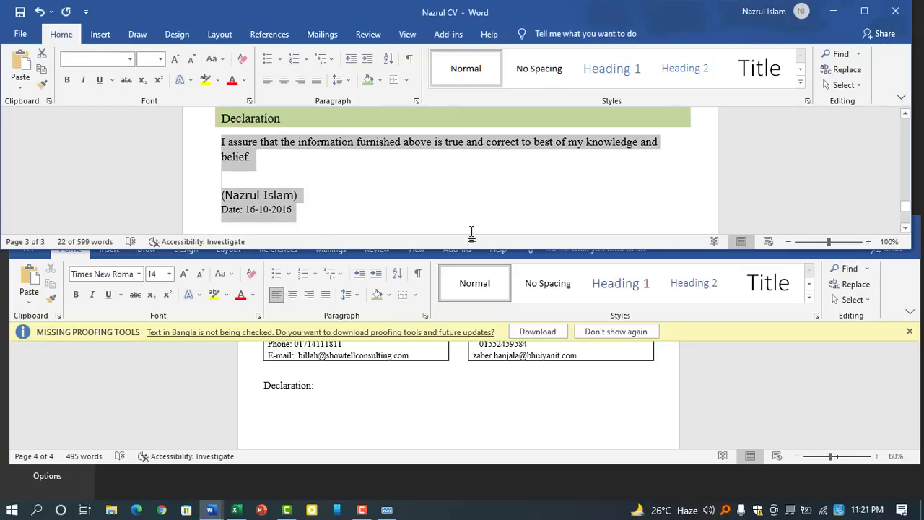
{"action": "left_click", "coordinate": [311, 410]}
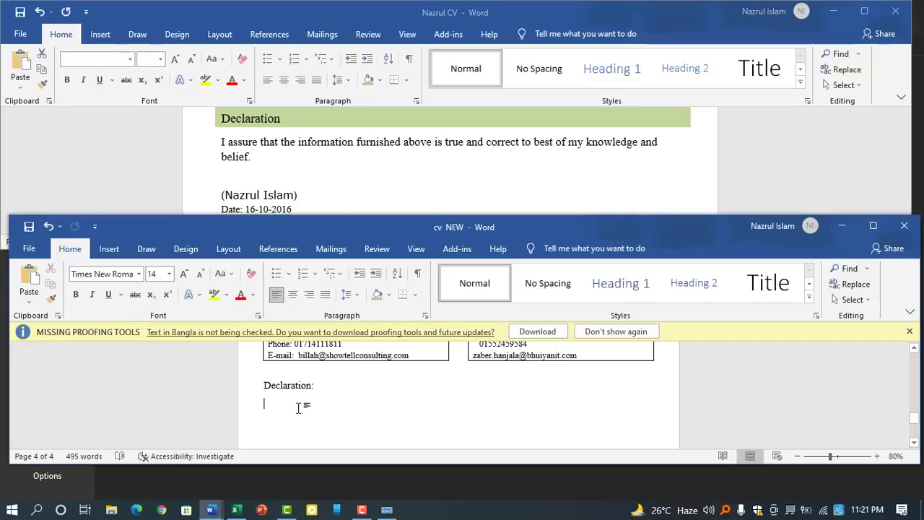
{"action": "key", "text": "ctrl+v"}
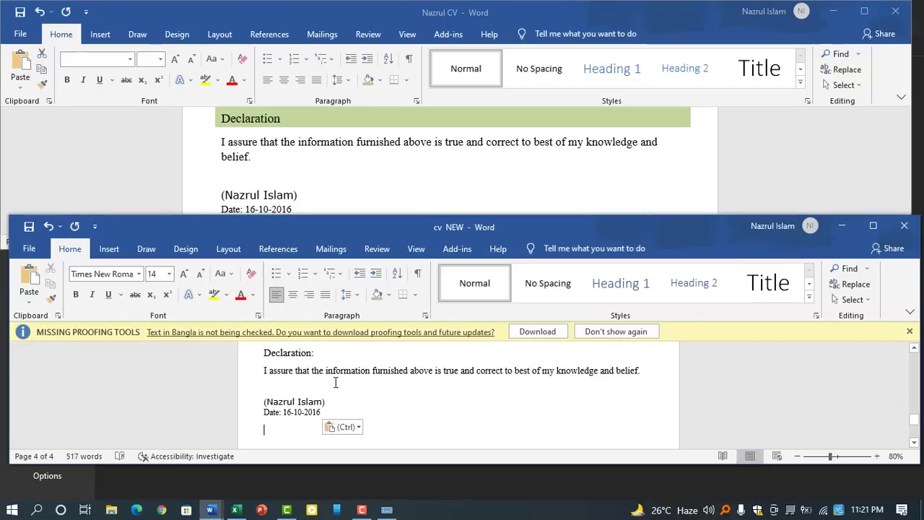
{"action": "left_click", "coordinate": [428, 205]}
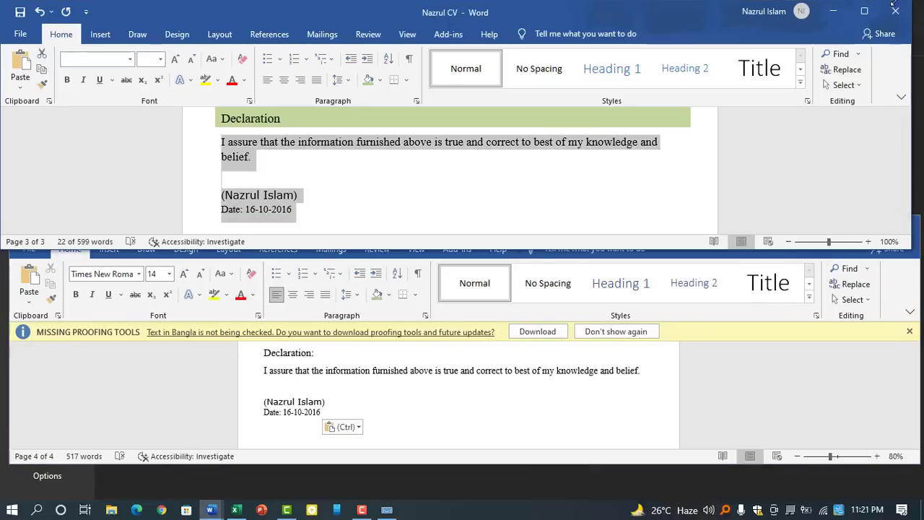
{"action": "left_click", "coordinate": [864, 11]}
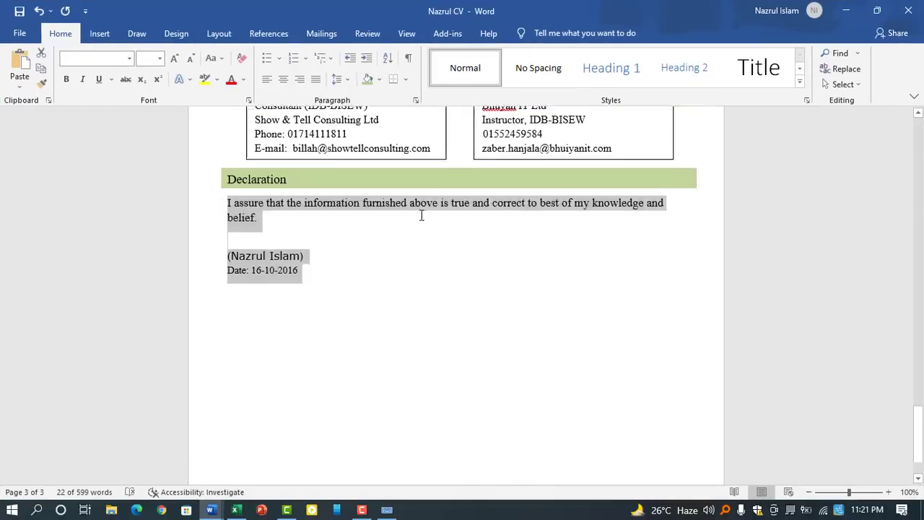
Minimize the older CV and show cv NEW full-screen at the Declaration section.
{"action": "scroll", "coordinate": [422, 215], "scroll_direction": "up", "scroll_amount": 1}
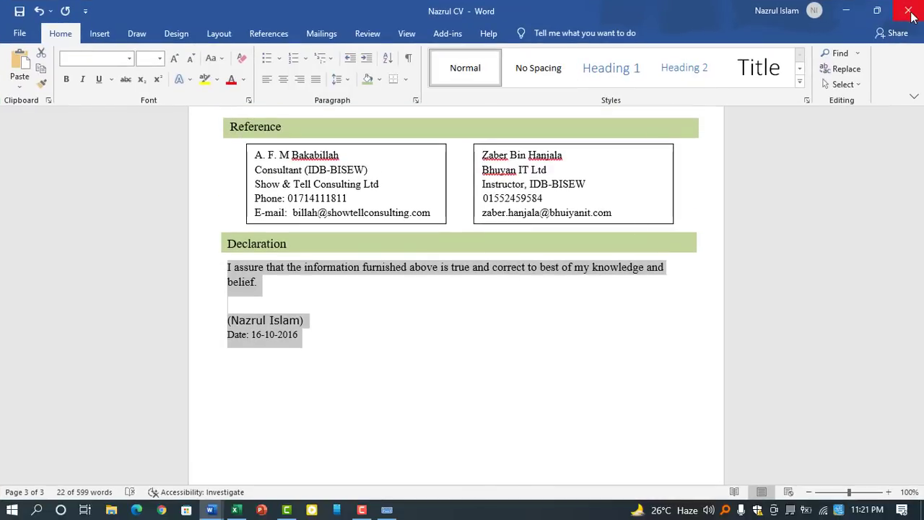
{"action": "left_click", "coordinate": [845, 10]}
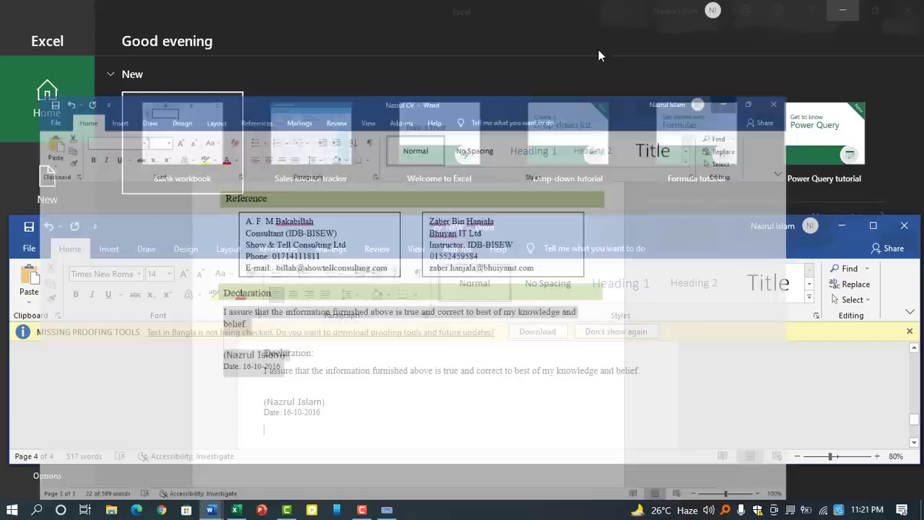
{"action": "left_click", "coordinate": [872, 226]}
{"action": "scroll", "coordinate": [423, 355], "scroll_direction": "up", "scroll_amount": 1}
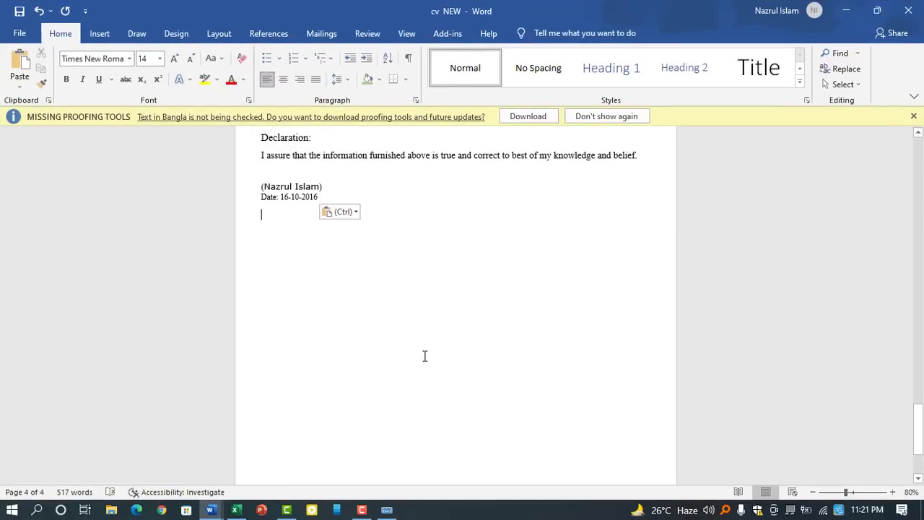
{"action": "key", "text": "ctrl+v"}
{"action": "scroll", "coordinate": [401, 311], "scroll_direction": "up", "scroll_amount": 4}
{"action": "scroll", "coordinate": [401, 315], "scroll_direction": "down", "scroll_amount": 2}
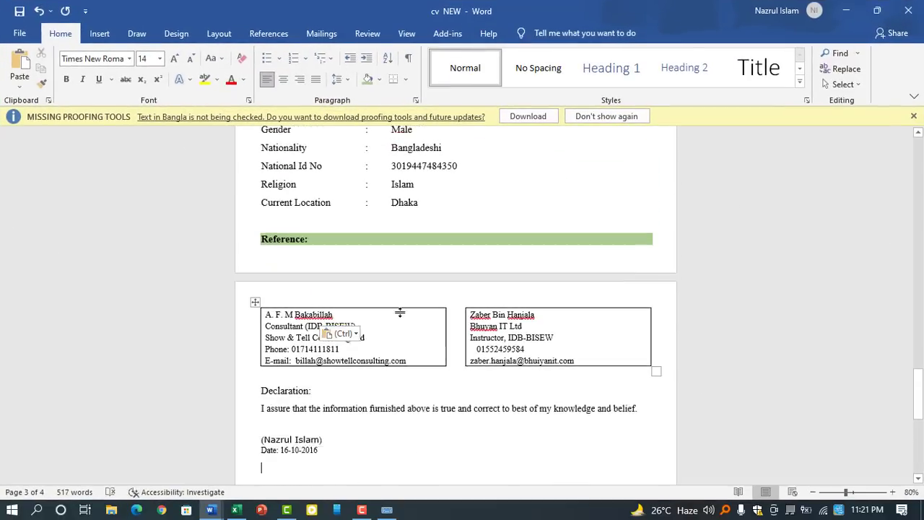
Check the pasted declaration's formatting options and place the caret after the signature name.
{"action": "left_click", "coordinate": [428, 401]}
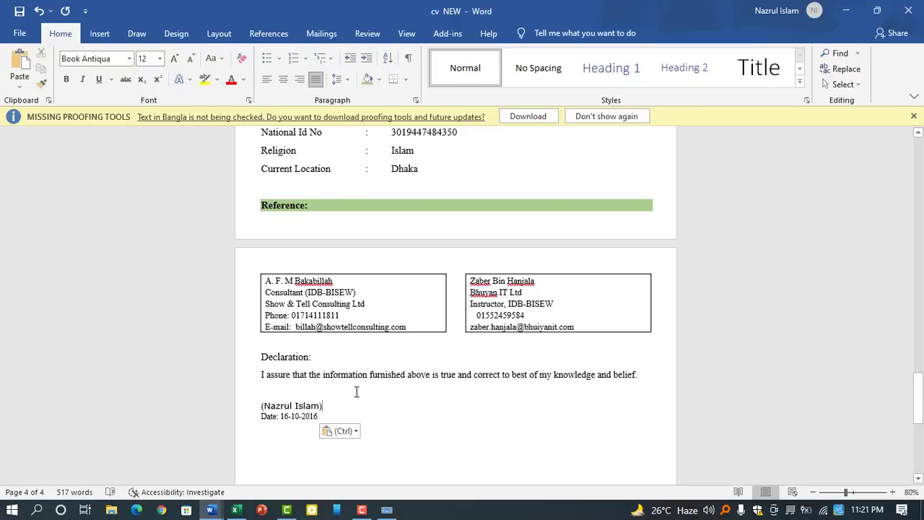
{"action": "key", "text": "ctrl"}
{"action": "scroll", "coordinate": [365, 392], "scroll_direction": "up", "scroll_amount": 3}
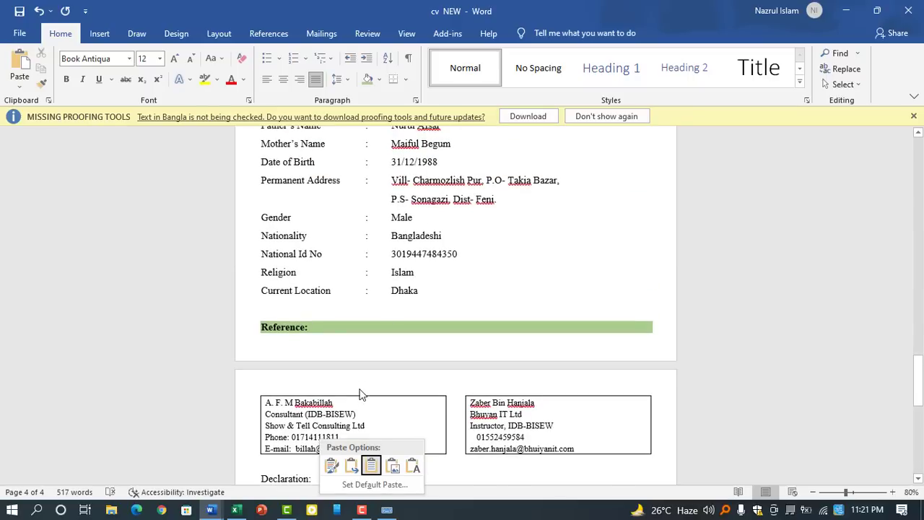
{"action": "scroll", "coordinate": [364, 392], "scroll_direction": "down", "scroll_amount": 3}
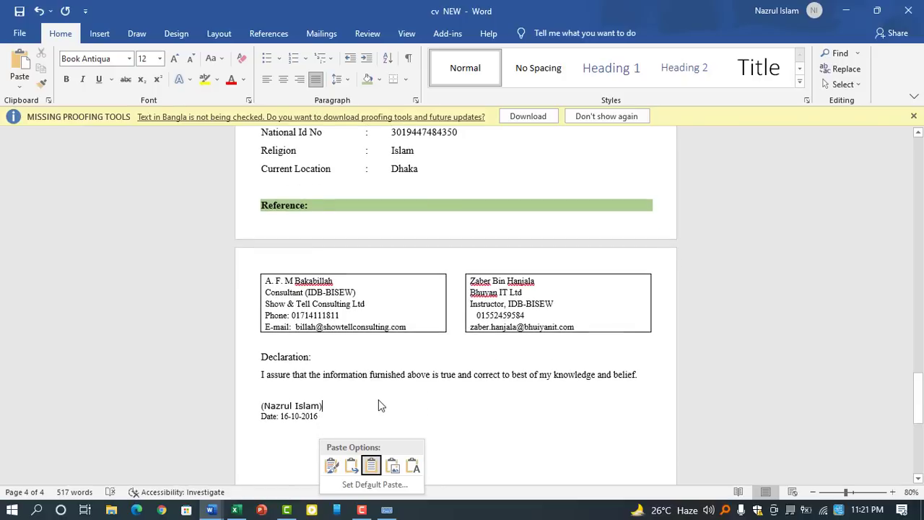
{"action": "left_click", "coordinate": [309, 375]}
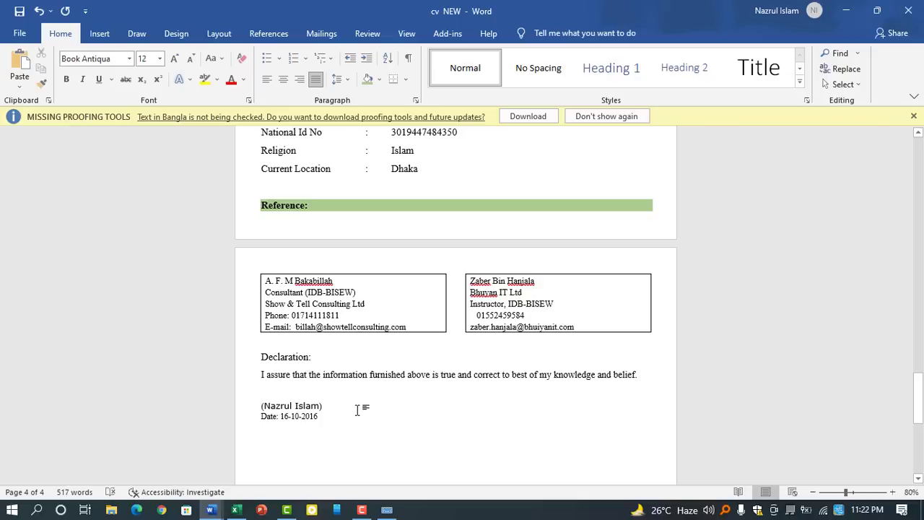
{"action": "left_click", "coordinate": [357, 410]}
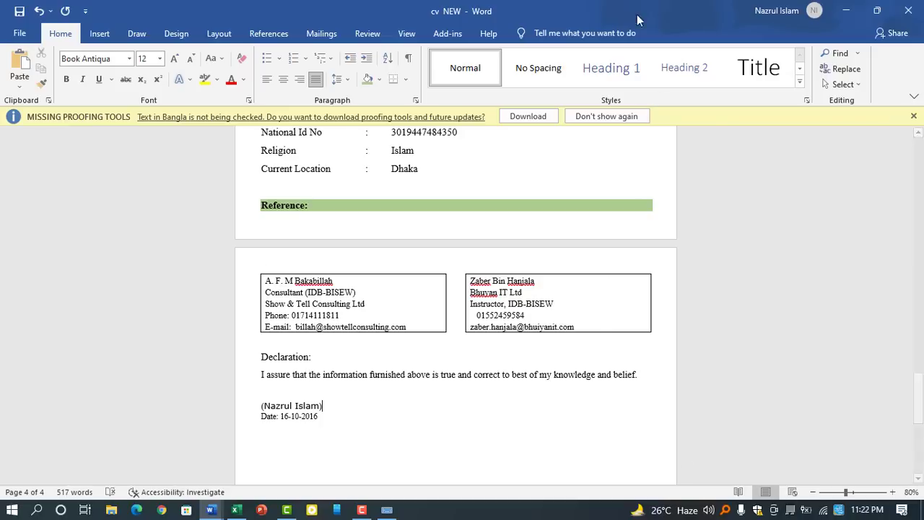
{"action": "scroll", "coordinate": [375, 349], "scroll_direction": "up", "scroll_amount": 3}
{"action": "scroll", "coordinate": [381, 343], "scroll_direction": "up", "scroll_amount": 4}
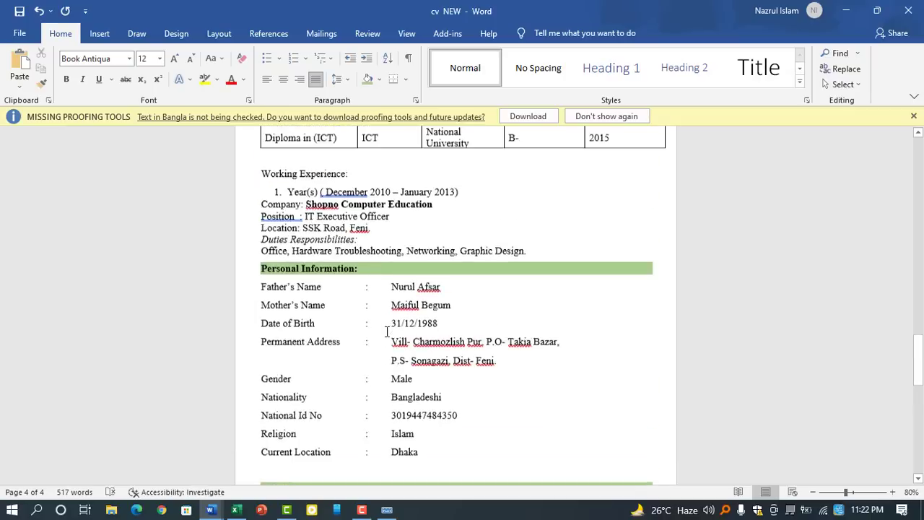
{"action": "scroll", "coordinate": [381, 342], "scroll_direction": "up", "scroll_amount": 5}
{"action": "scroll", "coordinate": [389, 339], "scroll_direction": "up", "scroll_amount": 5}
{"action": "scroll", "coordinate": [396, 337], "scroll_direction": "up", "scroll_amount": 3}
{"action": "scroll", "coordinate": [395, 337], "scroll_direction": "up", "scroll_amount": 4}
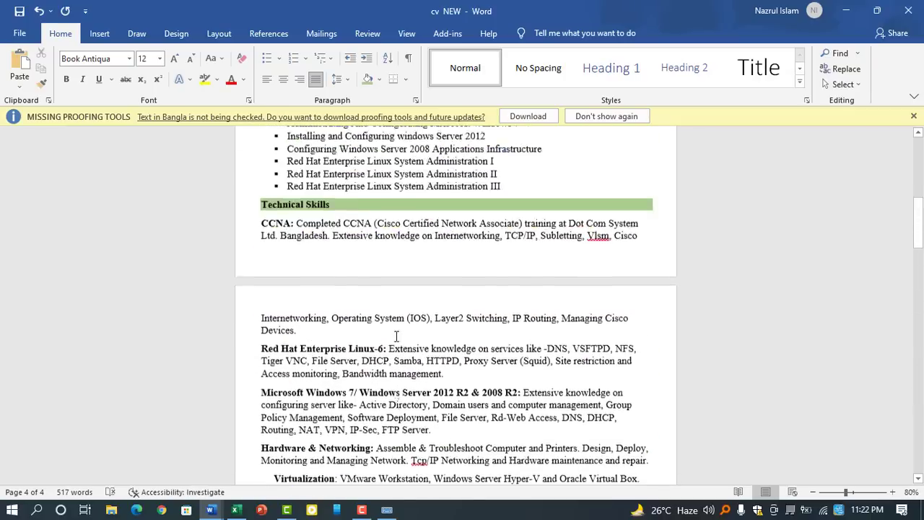
{"action": "scroll", "coordinate": [397, 336], "scroll_direction": "up", "scroll_amount": 2}
{"action": "scroll", "coordinate": [398, 336], "scroll_direction": "up", "scroll_amount": 4}
{"action": "scroll", "coordinate": [399, 336], "scroll_direction": "up", "scroll_amount": 2}
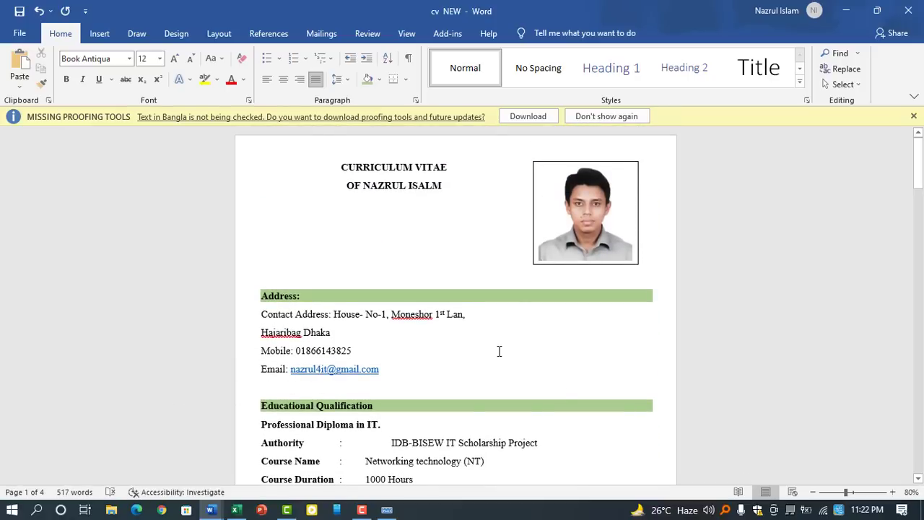
{"action": "left_click", "coordinate": [429, 272]}
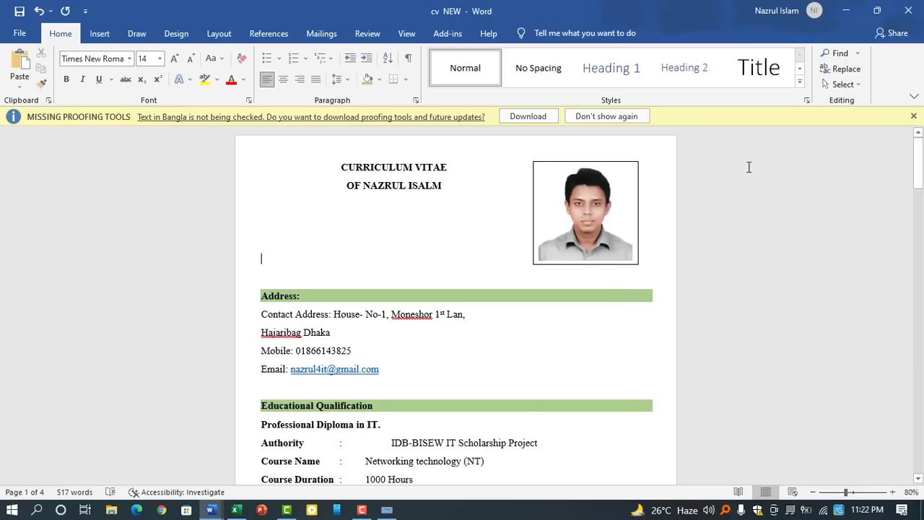
{"action": "left_click", "coordinate": [583, 185]}
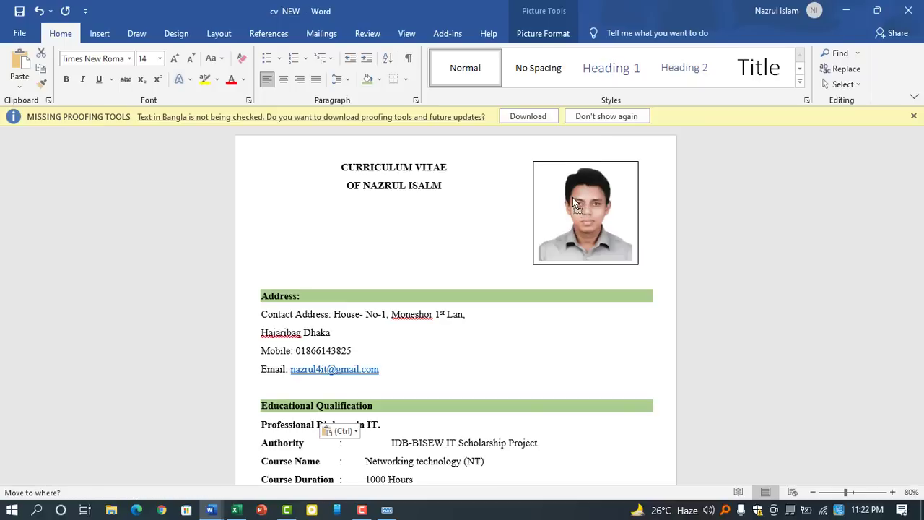
{"action": "left_click", "coordinate": [263, 270]}
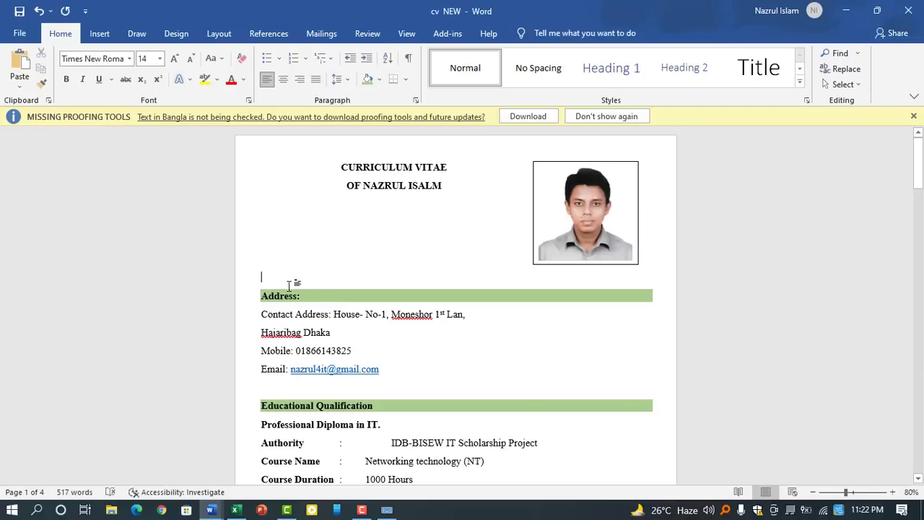
{"action": "scroll", "coordinate": [489, 369], "scroll_direction": "down", "scroll_amount": 1}
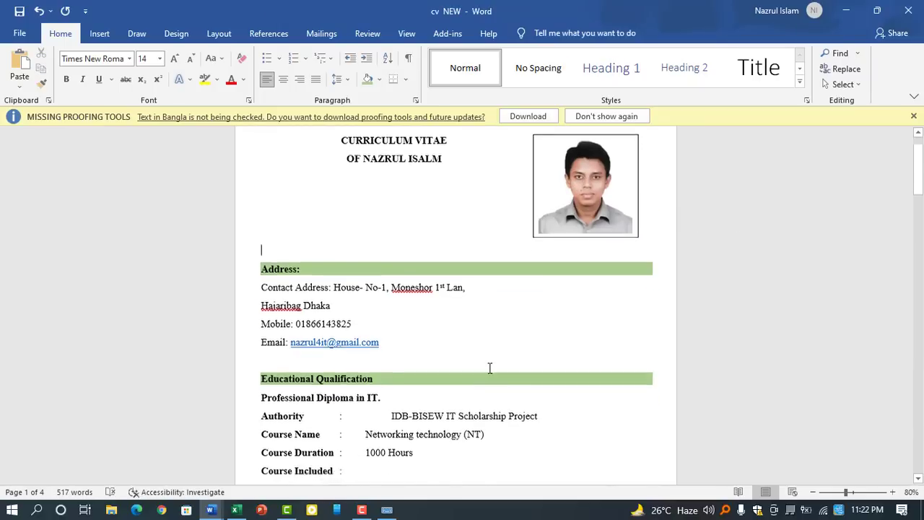
{"action": "scroll", "coordinate": [488, 369], "scroll_direction": "down", "scroll_amount": 5}
{"action": "scroll", "coordinate": [498, 357], "scroll_direction": "down", "scroll_amount": 5}
{"action": "scroll", "coordinate": [500, 353], "scroll_direction": "down", "scroll_amount": 3}
{"action": "scroll", "coordinate": [501, 353], "scroll_direction": "up", "scroll_amount": 3}
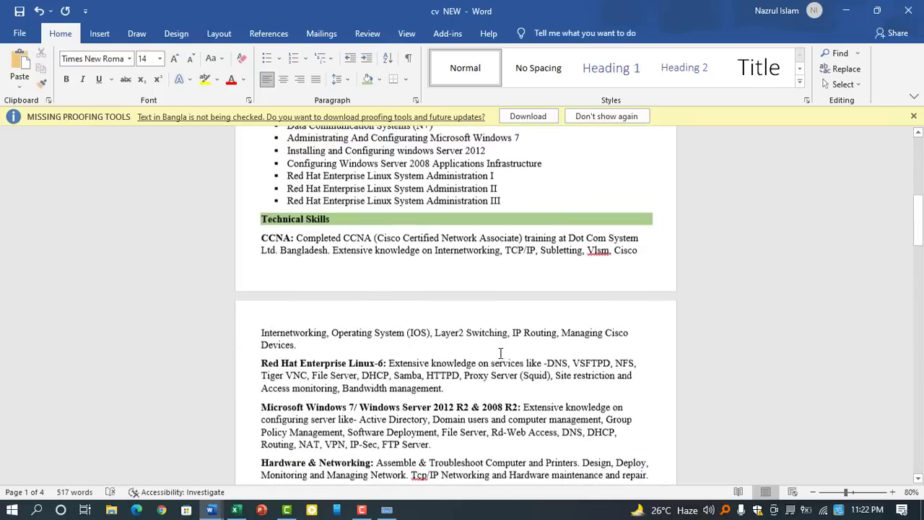
{"action": "scroll", "coordinate": [500, 353], "scroll_direction": "up", "scroll_amount": 4}
{"action": "scroll", "coordinate": [499, 353], "scroll_direction": "up", "scroll_amount": 10}
{"action": "scroll", "coordinate": [499, 353], "scroll_direction": "up", "scroll_amount": 1}
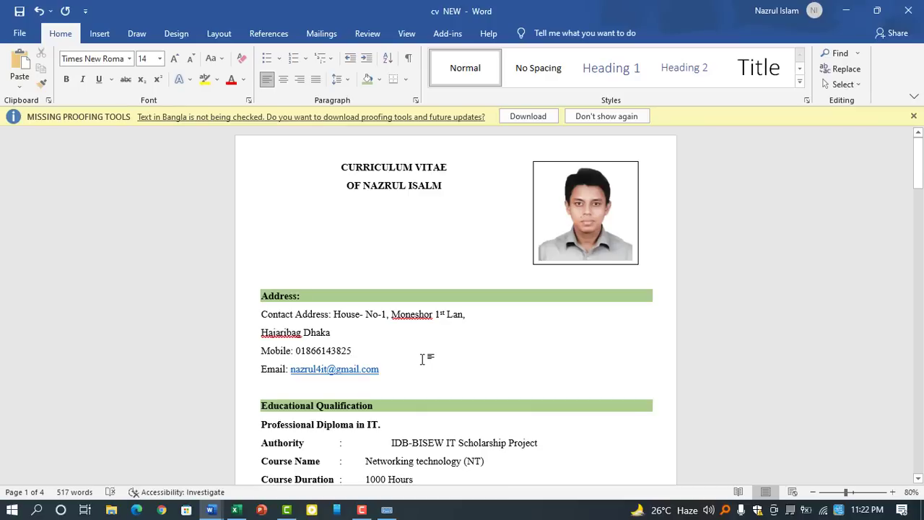
Select the whole CV and reduce all its text by one font size step.
{"action": "key", "text": "ctrl+a"}
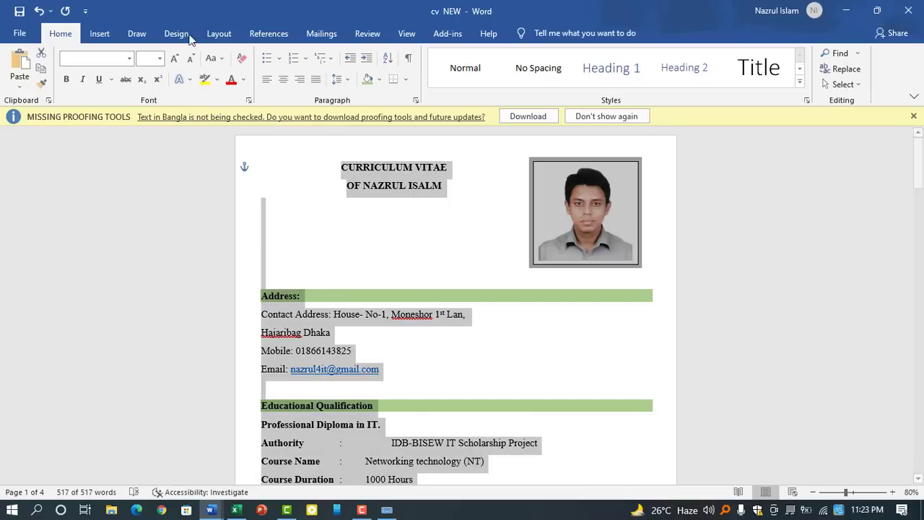
{"action": "left_click", "coordinate": [159, 62]}
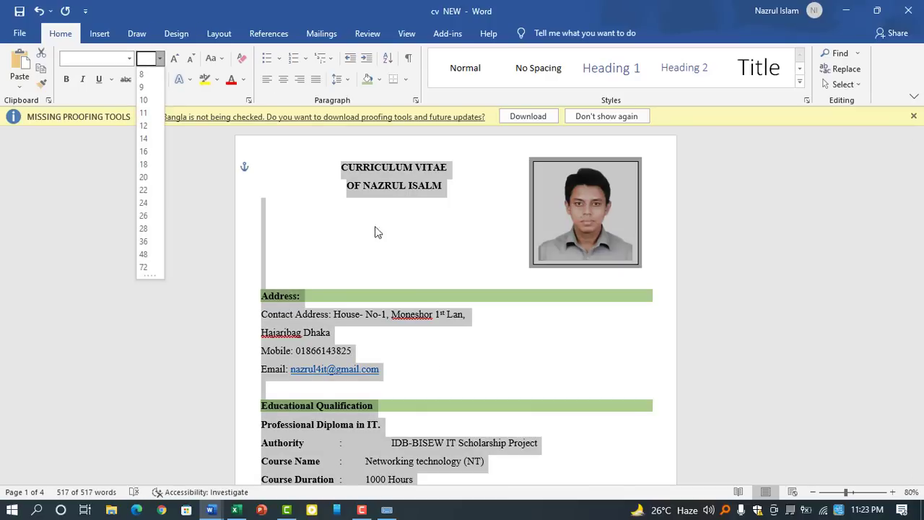
{"action": "left_click", "coordinate": [355, 278]}
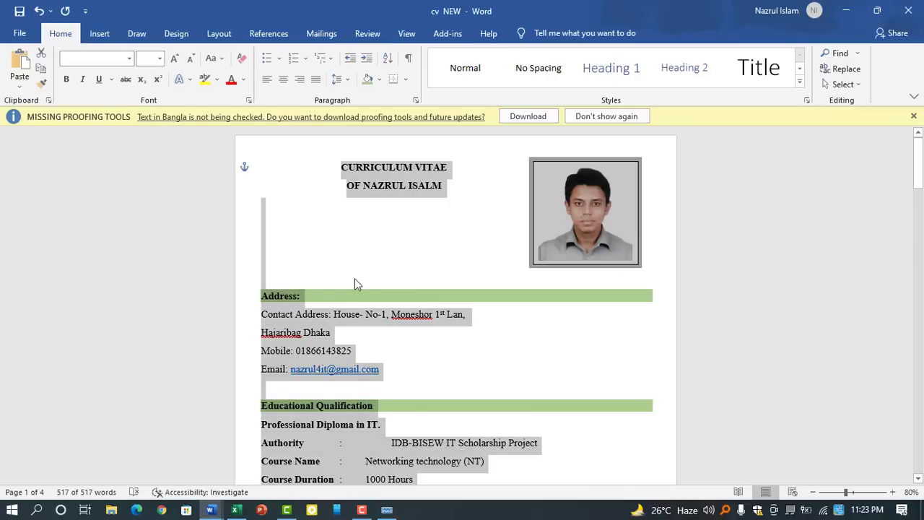
{"action": "left_click", "coordinate": [160, 59]}
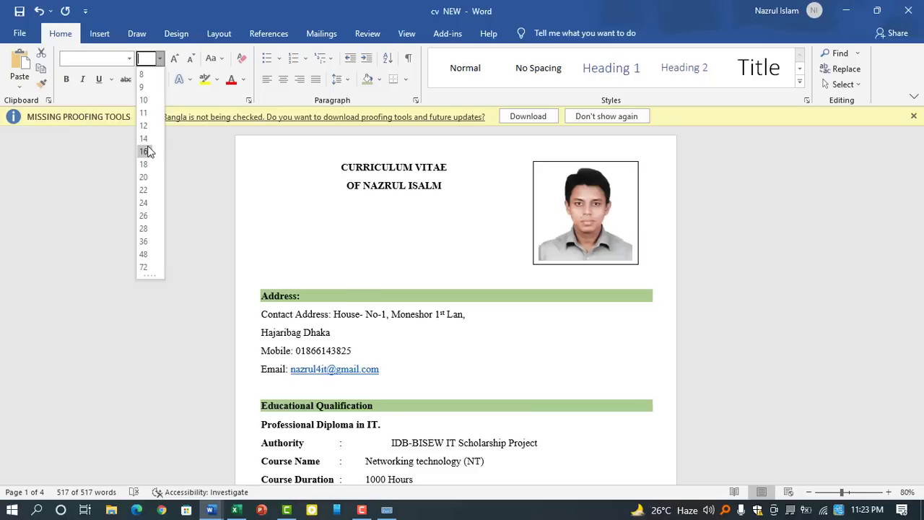
{"action": "left_click", "coordinate": [545, 355]}
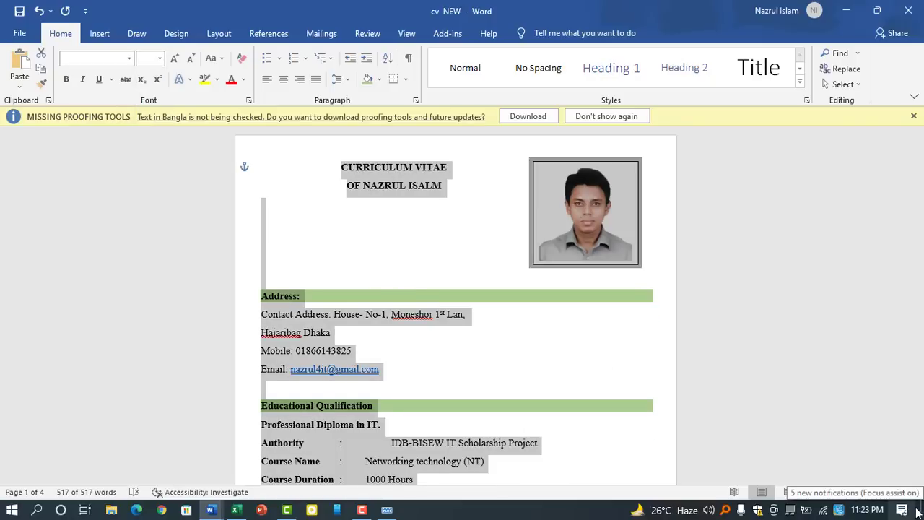
{"action": "key", "text": "ctrl+bracketright"}
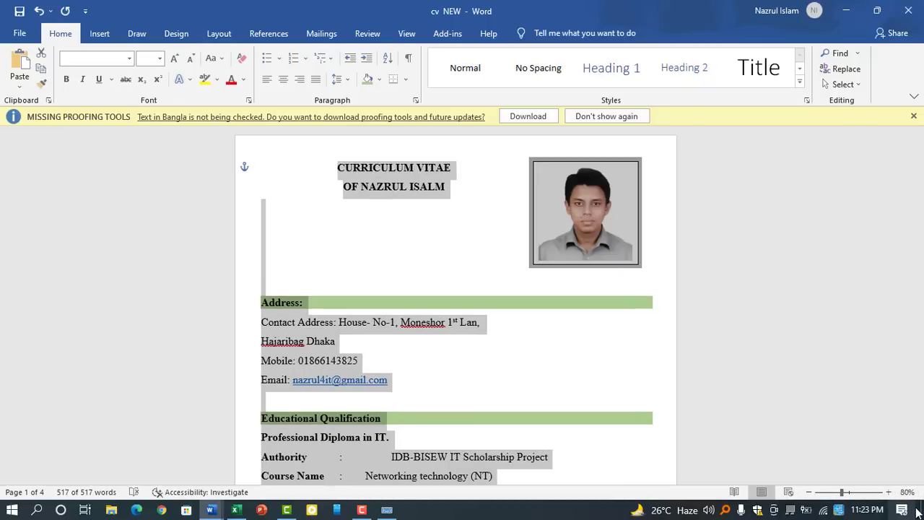
{"action": "key", "text": "ctrl+bracketleft"}
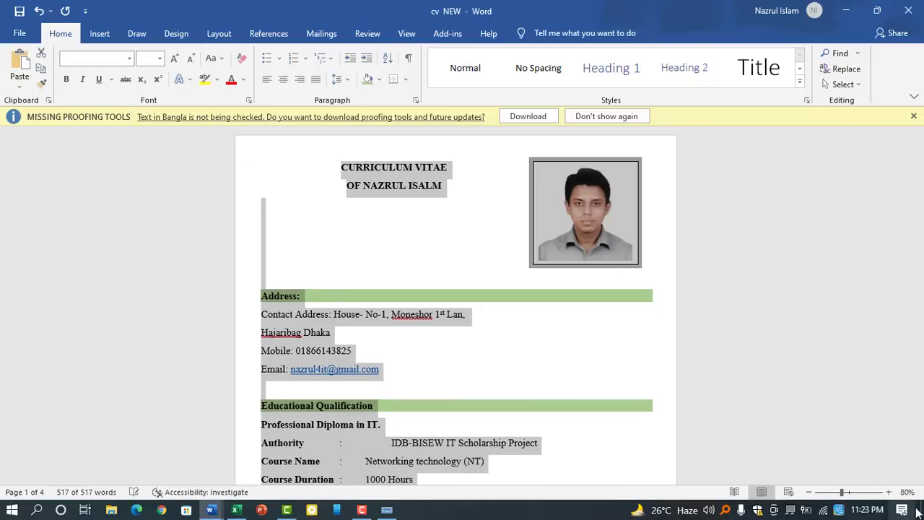
{"action": "key", "text": "ctrl+bracketleft"}
{"action": "left_click", "coordinate": [437, 361]}
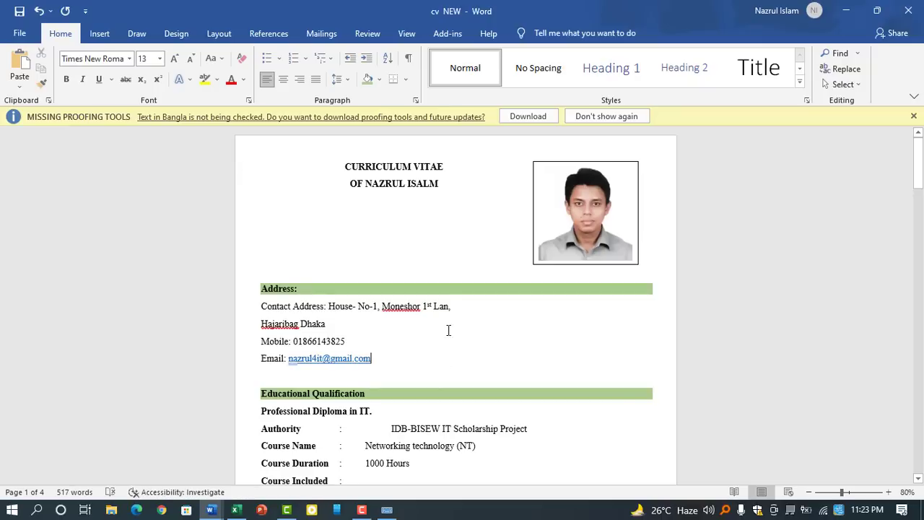
{"action": "scroll", "coordinate": [449, 296], "scroll_direction": "down", "scroll_amount": 1}
{"action": "scroll", "coordinate": [446, 296], "scroll_direction": "down", "scroll_amount": 3}
{"action": "scroll", "coordinate": [433, 296], "scroll_direction": "down", "scroll_amount": 5}
{"action": "scroll", "coordinate": [426, 308], "scroll_direction": "down", "scroll_amount": 8}
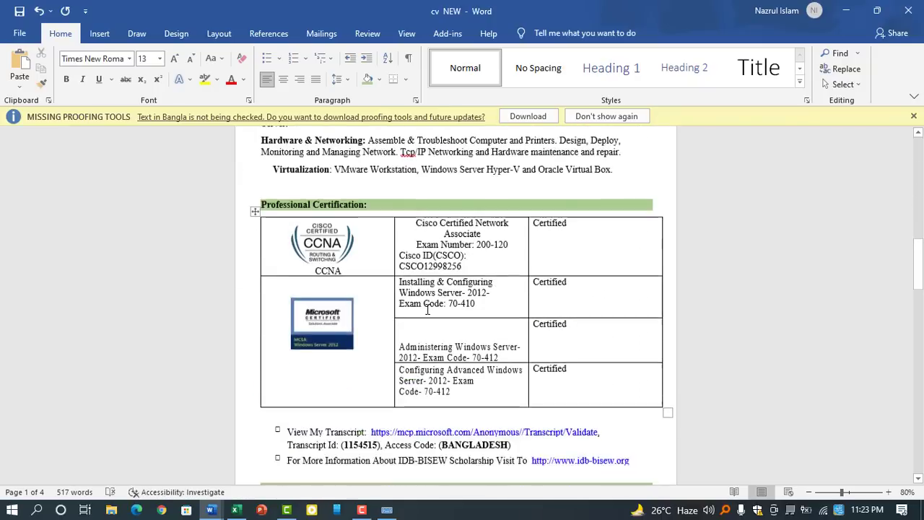
{"action": "scroll", "coordinate": [427, 318], "scroll_direction": "down", "scroll_amount": 6}
{"action": "scroll", "coordinate": [427, 324], "scroll_direction": "down", "scroll_amount": 10}
{"action": "scroll", "coordinate": [426, 332], "scroll_direction": "down", "scroll_amount": 10}
{"action": "scroll", "coordinate": [426, 335], "scroll_direction": "down", "scroll_amount": 4}
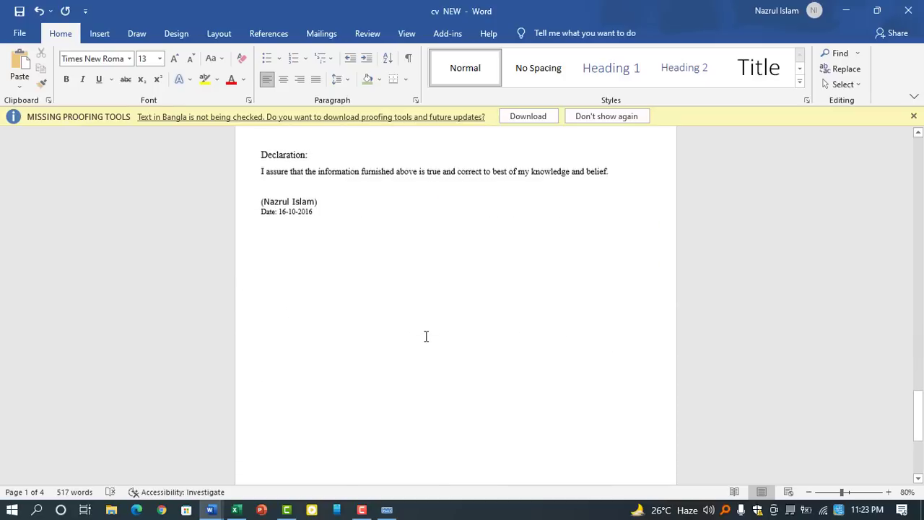
{"action": "scroll", "coordinate": [426, 335], "scroll_direction": "down", "scroll_amount": 5}
{"action": "scroll", "coordinate": [426, 336], "scroll_direction": "up", "scroll_amount": 3}
{"action": "scroll", "coordinate": [426, 337], "scroll_direction": "up", "scroll_amount": 2}
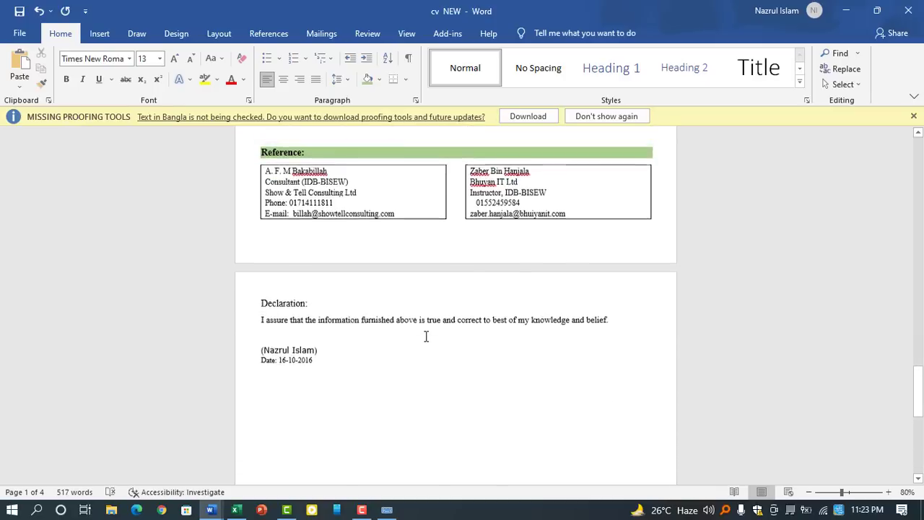
{"action": "scroll", "coordinate": [425, 336], "scroll_direction": "up", "scroll_amount": 5}
{"action": "scroll", "coordinate": [426, 314], "scroll_direction": "up", "scroll_amount": 6}
{"action": "scroll", "coordinate": [427, 311], "scroll_direction": "up", "scroll_amount": 4}
{"action": "scroll", "coordinate": [427, 310], "scroll_direction": "up", "scroll_amount": 8}
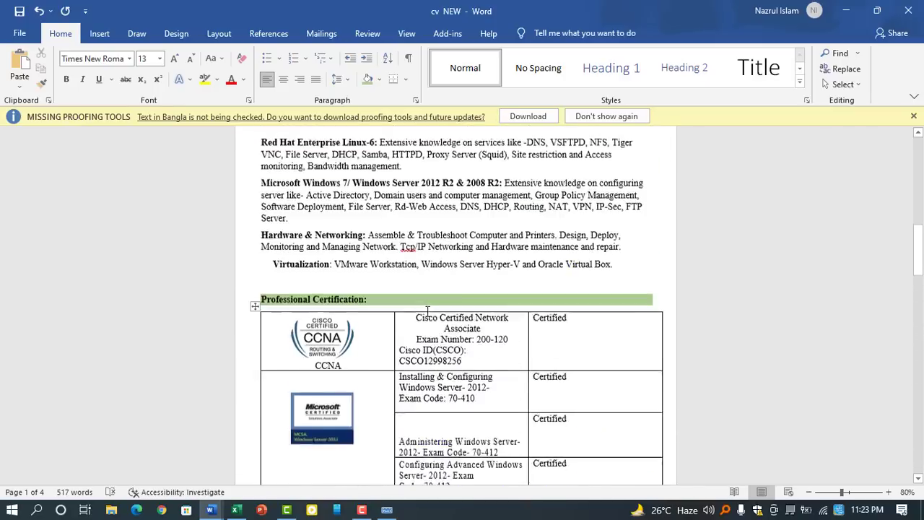
{"action": "scroll", "coordinate": [428, 310], "scroll_direction": "up", "scroll_amount": 7}
{"action": "scroll", "coordinate": [428, 309], "scroll_direction": "up", "scroll_amount": 6}
{"action": "scroll", "coordinate": [427, 309], "scroll_direction": "up", "scroll_amount": 3}
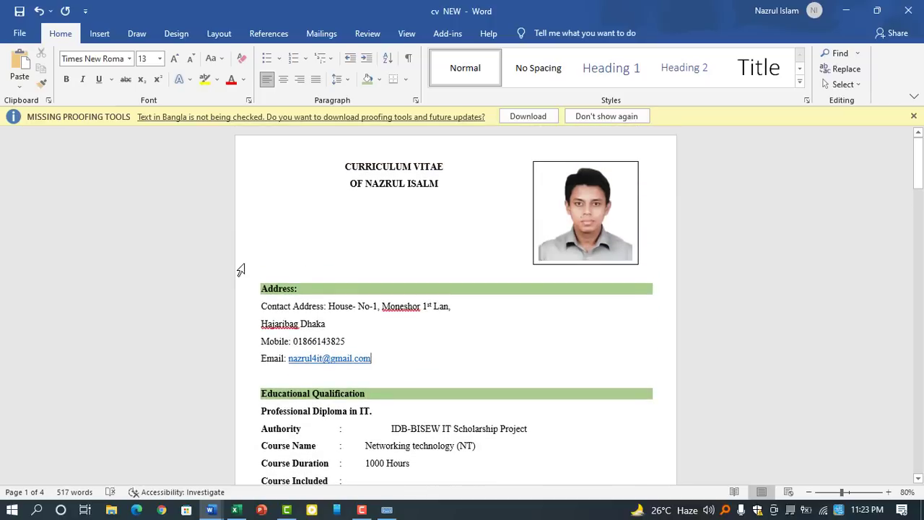
Shrink the blank spacer lines above Address and below Email by several size steps.
{"action": "left_click", "coordinate": [283, 267]}
{"action": "key", "text": "BackSpace"}
{"action": "key", "text": "Return"}
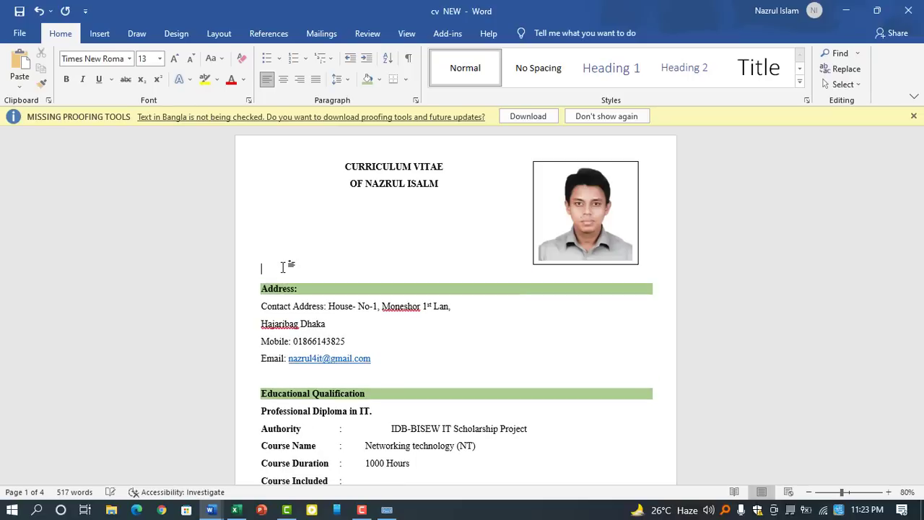
{"action": "key", "text": "ctrl+bracketleft"}
{"action": "key", "text": "ctrl+bracketleft"}
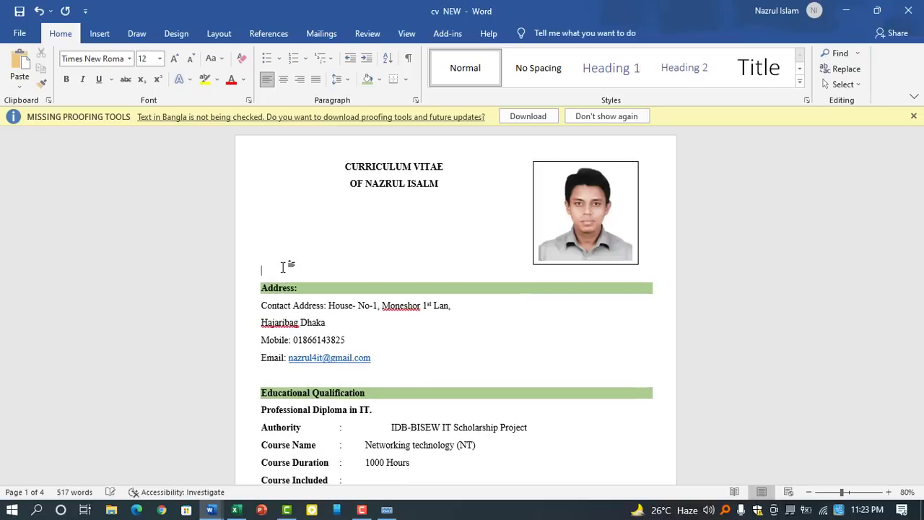
{"action": "key", "text": "ctrl+bracketleft"}
{"action": "key", "text": "ctrl+bracketleft"}
{"action": "key", "text": "ctrl+bracketleft"}
{"action": "key", "text": "ctrl+bracketleft"}
{"action": "key", "text": "ctrl+bracketleft"}
{"action": "key", "text": "ctrl+bracketleft"}
{"action": "key", "text": "ctrl+bracketleft"}
{"action": "key", "text": "ctrl+bracketleft"}
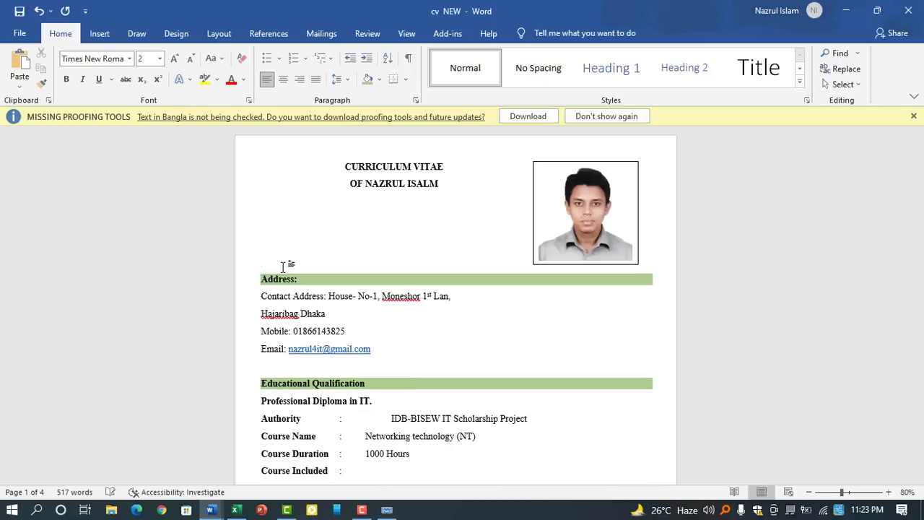
{"action": "key", "text": "ctrl+bracketleft"}
{"action": "key", "text": "ctrl+bracketleft"}
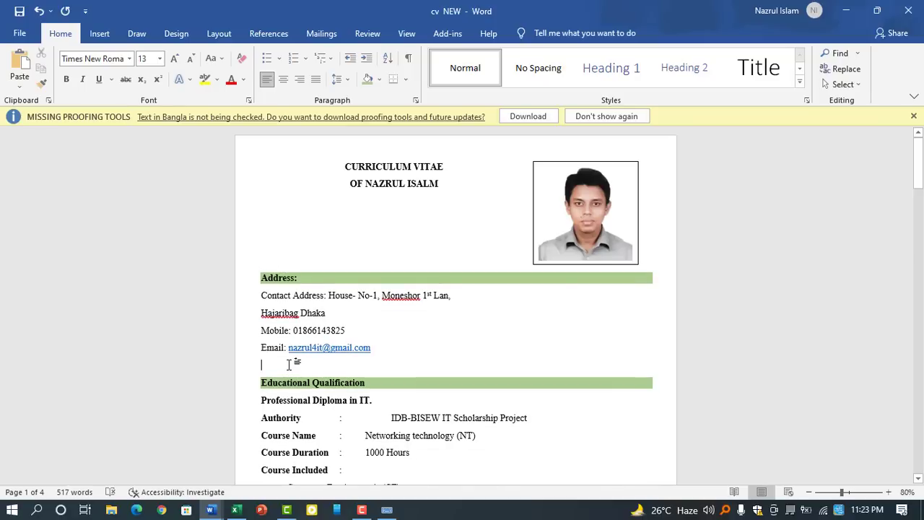
{"action": "key", "text": "ctrl+bracketleft"}
{"action": "key", "text": "ctrl+bracketleft"}
{"action": "key", "text": "ctrl+bracketleft"}
{"action": "key", "text": "ctrl+bracketleft"}
{"action": "key", "text": "ctrl+bracketleft"}
{"action": "key", "text": "ctrl+bracketleft"}
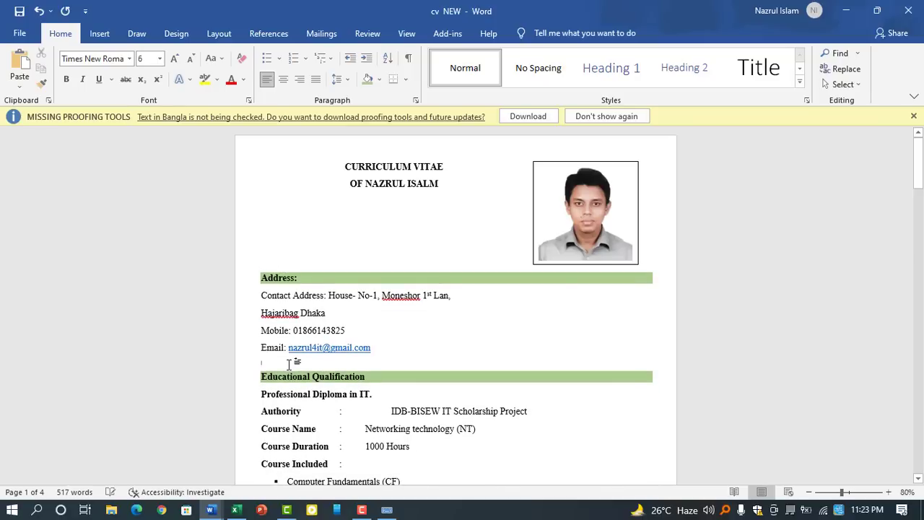
{"action": "key", "text": "ctrl+bracketleft"}
{"action": "key", "text": "ctrl+bracketleft"}
Shrink the blank lines under Virtualization and above Excellent Additional Skills to 7 pt.
{"action": "scroll", "coordinate": [307, 361], "scroll_direction": "down", "scroll_amount": 3}
{"action": "scroll", "coordinate": [310, 364], "scroll_direction": "down", "scroll_amount": 3}
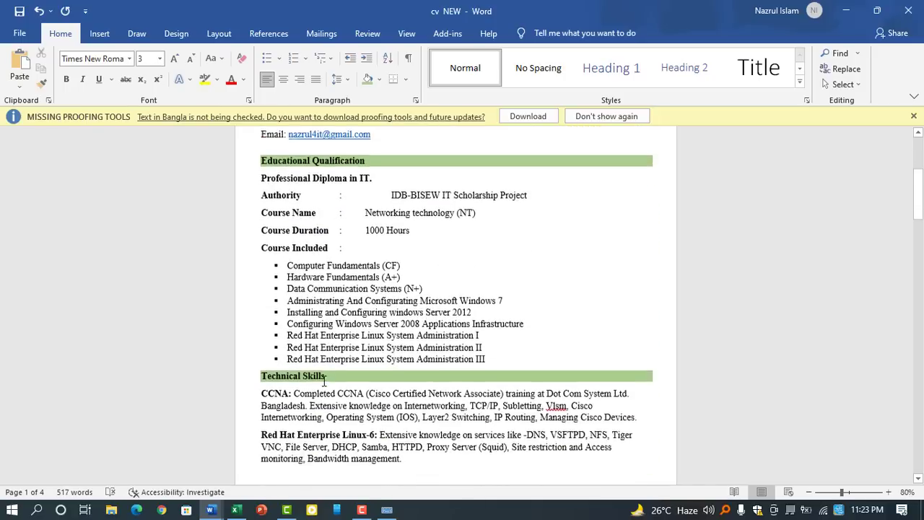
{"action": "scroll", "coordinate": [324, 380], "scroll_direction": "down", "scroll_amount": 2}
{"action": "scroll", "coordinate": [324, 380], "scroll_direction": "down", "scroll_amount": 3}
{"action": "scroll", "coordinate": [324, 380], "scroll_direction": "down", "scroll_amount": 3}
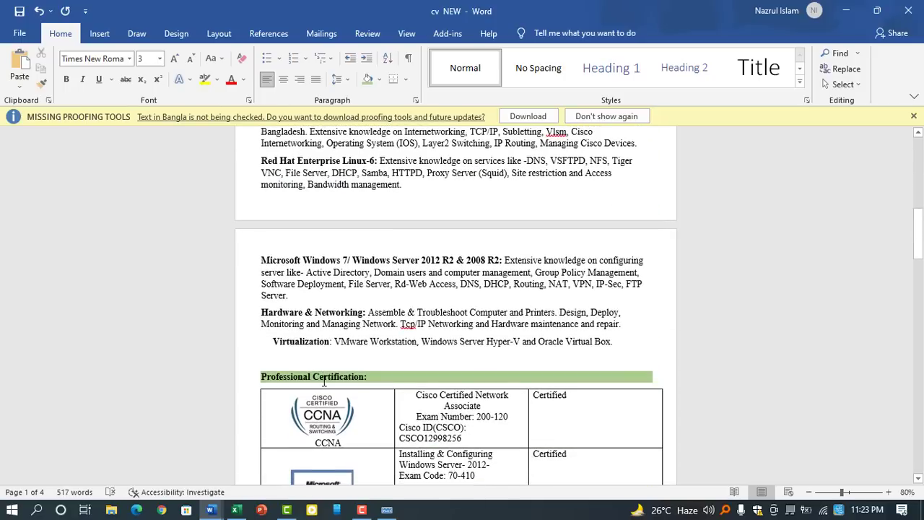
{"action": "scroll", "coordinate": [324, 381], "scroll_direction": "down", "scroll_amount": 3}
{"action": "left_click", "coordinate": [286, 260]}
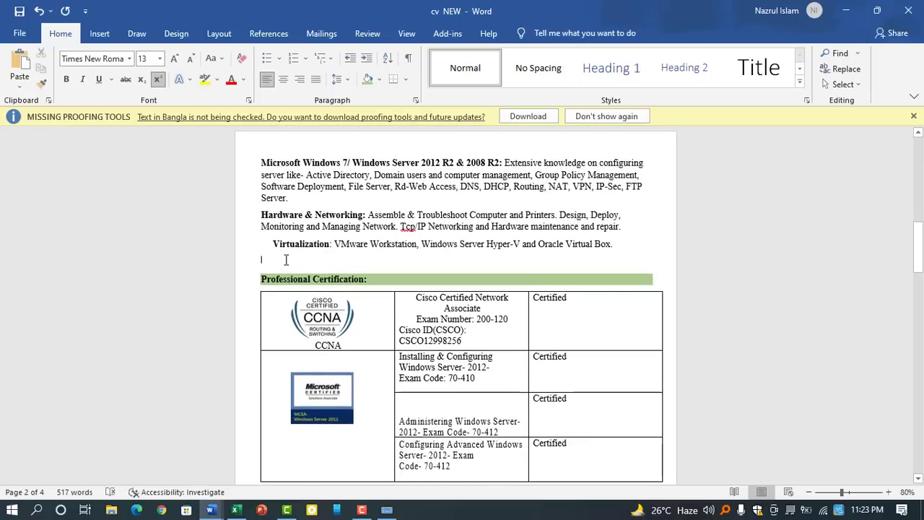
{"action": "key", "text": "ctrl+bracketleft"}
{"action": "key", "text": "ctrl+bracketleft"}
{"action": "key", "text": "ctrl+bracketleft"}
{"action": "key", "text": "ctrl+bracketleft"}
{"action": "key", "text": "ctrl+bracketleft"}
{"action": "key", "text": "ctrl+bracketleft"}
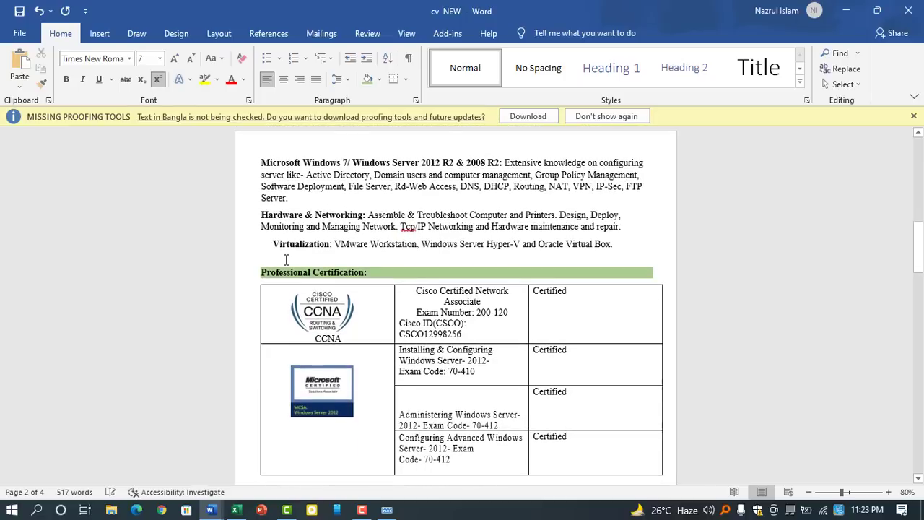
{"action": "key", "text": "ctrl+bracketleft"}
{"action": "key", "text": "ctrl+bracketleft"}
{"action": "scroll", "coordinate": [336, 250], "scroll_direction": "down", "scroll_amount": 4}
{"action": "scroll", "coordinate": [335, 256], "scroll_direction": "down", "scroll_amount": 1}
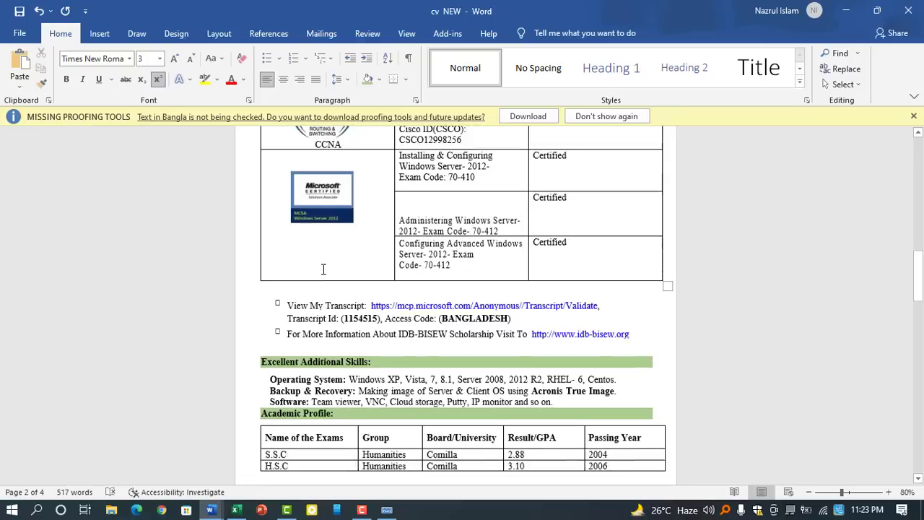
{"action": "scroll", "coordinate": [335, 264], "scroll_direction": "down", "scroll_amount": 1}
{"action": "scroll", "coordinate": [334, 270], "scroll_direction": "down", "scroll_amount": 1}
{"action": "left_click", "coordinate": [322, 245]}
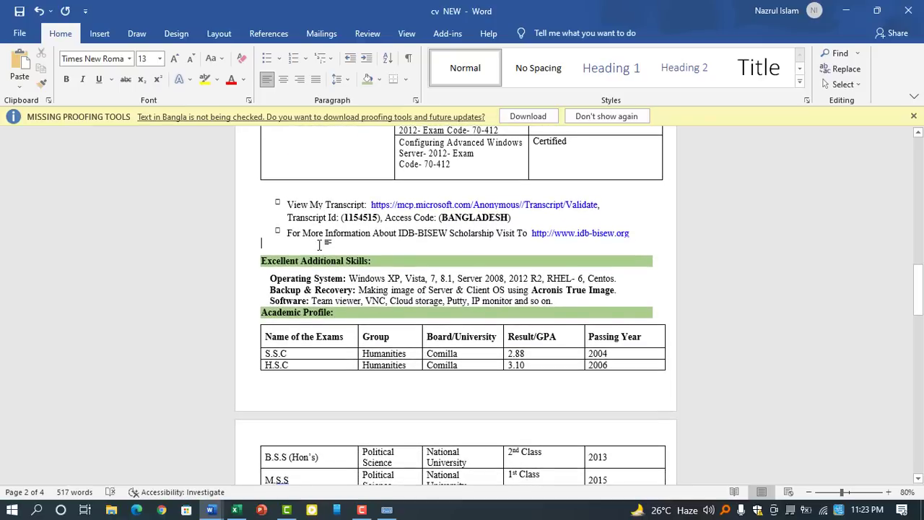
{"action": "key", "text": "ctrl+bracketleft"}
{"action": "key", "text": "ctrl+bracketleft"}
{"action": "key", "text": "ctrl+bracketleft"}
{"action": "key", "text": "ctrl+bracketleft"}
{"action": "key", "text": "ctrl+bracketleft"}
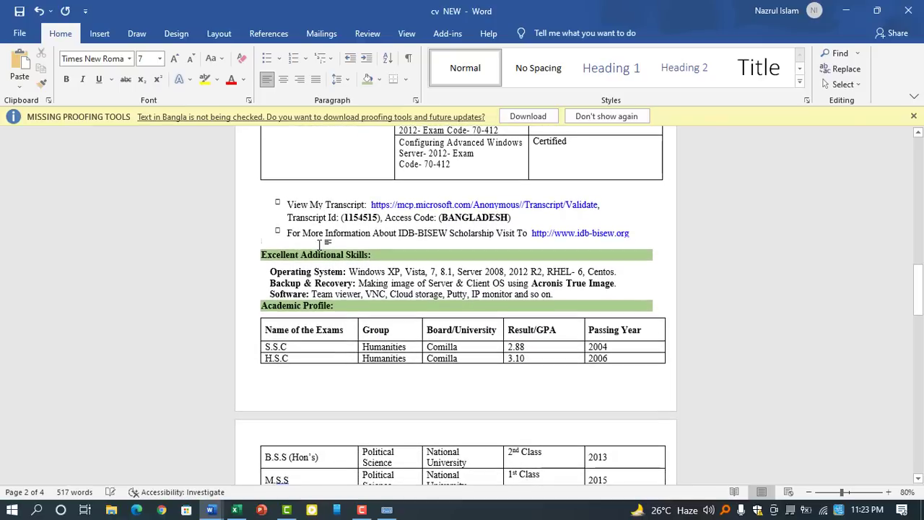
{"action": "scroll", "coordinate": [325, 236], "scroll_direction": "down", "scroll_amount": 2}
{"action": "scroll", "coordinate": [311, 270], "scroll_direction": "down", "scroll_amount": 1}
{"action": "scroll", "coordinate": [310, 271], "scroll_direction": "down", "scroll_amount": 1}
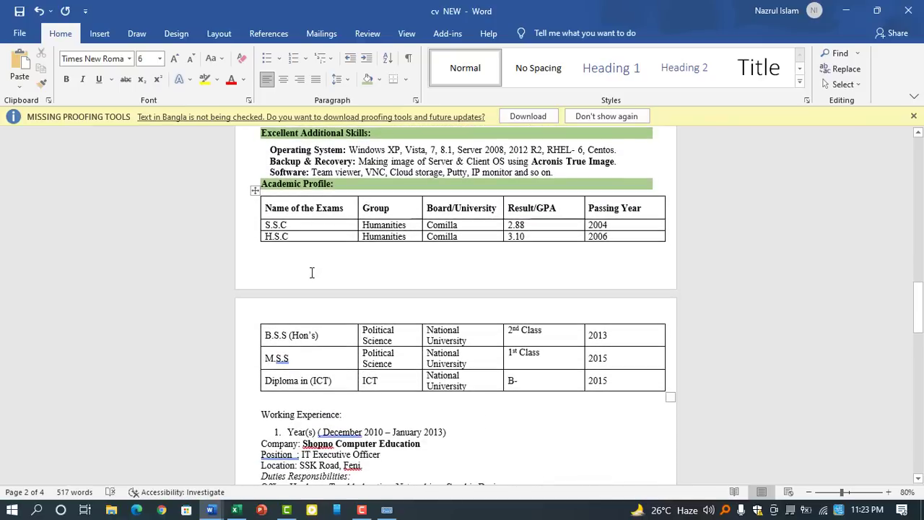
{"action": "scroll", "coordinate": [312, 273], "scroll_direction": "up", "scroll_amount": 1}
{"action": "scroll", "coordinate": [312, 272], "scroll_direction": "up", "scroll_amount": 1}
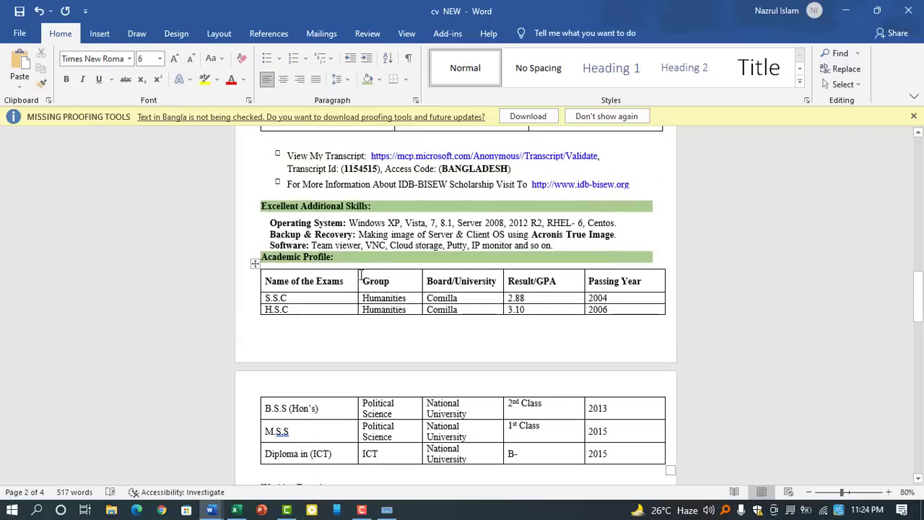
{"action": "scroll", "coordinate": [423, 278], "scroll_direction": "down", "scroll_amount": 1}
{"action": "scroll", "coordinate": [423, 278], "scroll_direction": "down", "scroll_amount": 1}
{"action": "scroll", "coordinate": [425, 278], "scroll_direction": "up", "scroll_amount": 2}
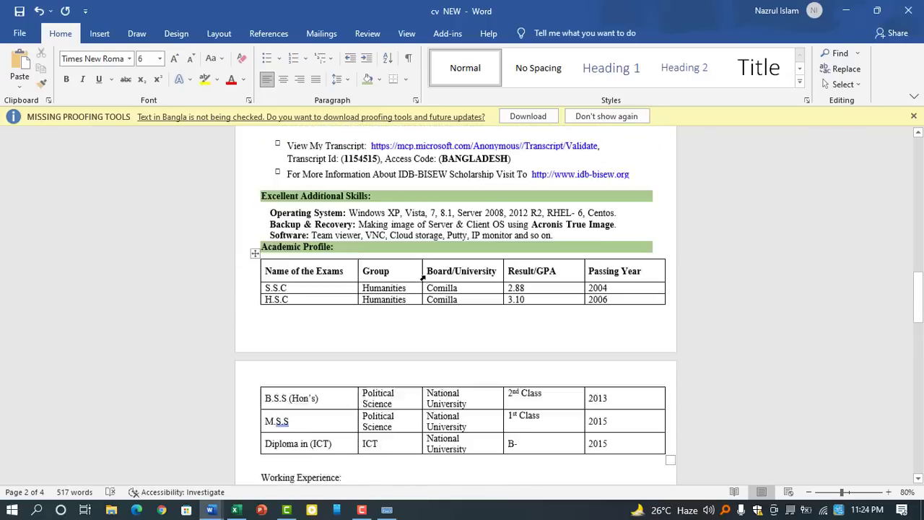
{"action": "scroll", "coordinate": [426, 278], "scroll_direction": "up", "scroll_amount": 2}
{"action": "scroll", "coordinate": [426, 278], "scroll_direction": "up", "scroll_amount": 2}
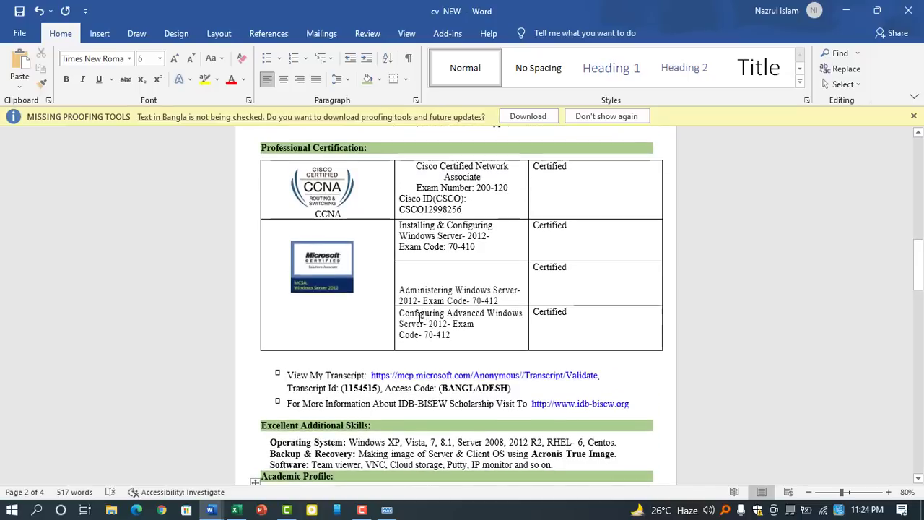
Shrink the blank line below the Professional Certification table by two size steps.
{"action": "left_click", "coordinate": [376, 362]}
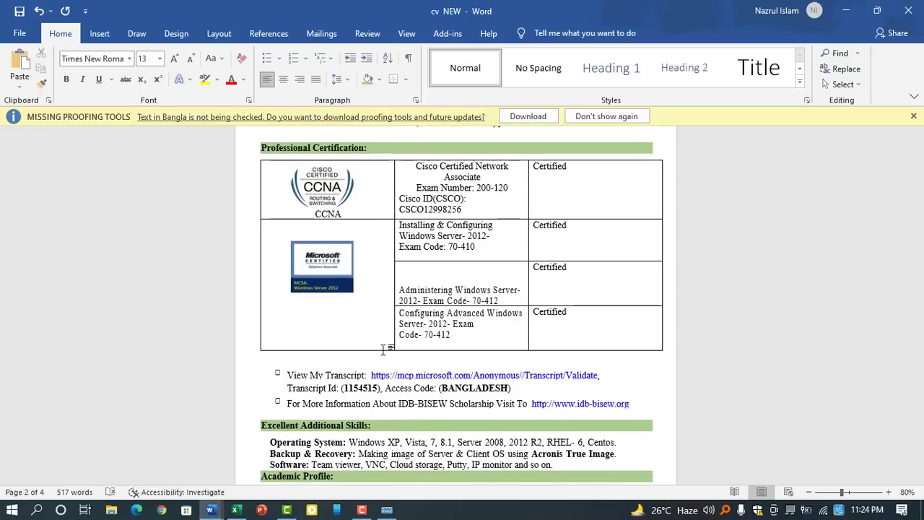
{"action": "key", "text": "ctrl+bracketleft"}
{"action": "key", "text": "ctrl+bracketleft"}
{"action": "key", "text": "ctrl+bracketleft"}
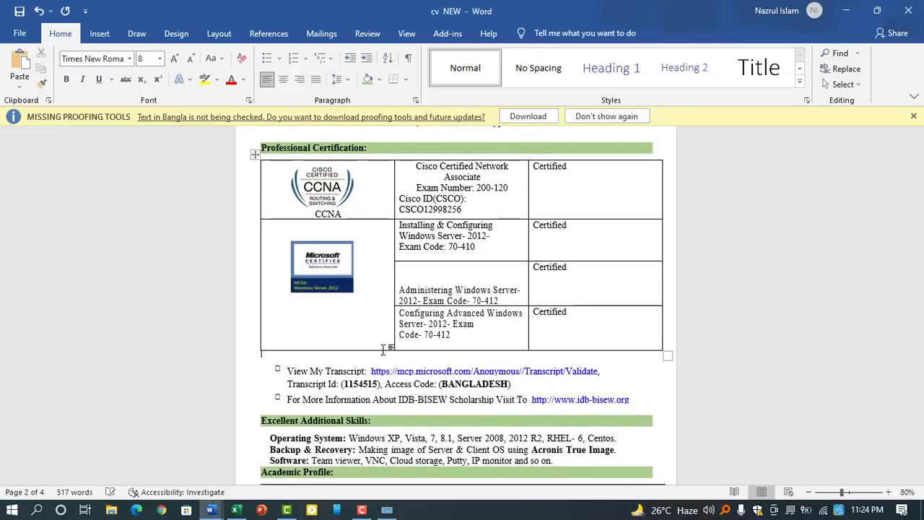
{"action": "key", "text": "ctrl+bracketleft"}
{"action": "key", "text": "ctrl+bracketleft"}
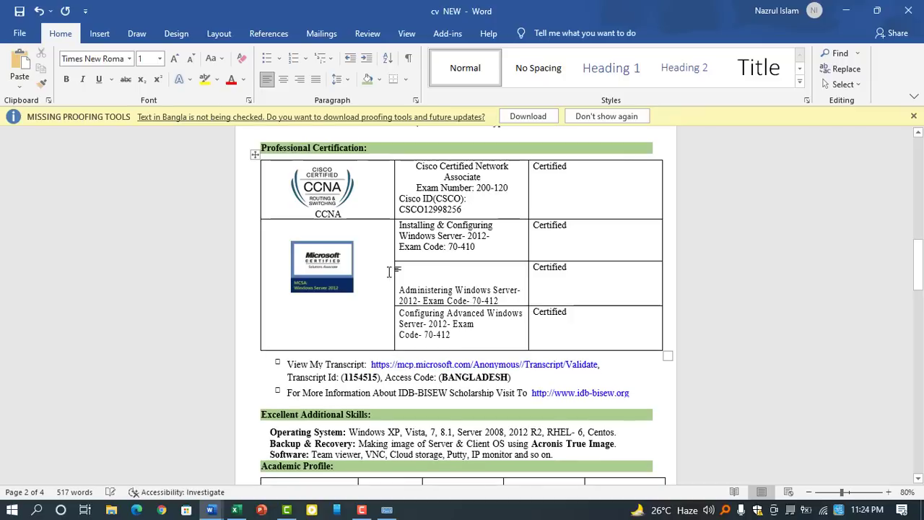
Widen the description column, shorten the certification rows, and raise the Microsoft picture.
{"action": "left_click", "coordinate": [348, 275]}
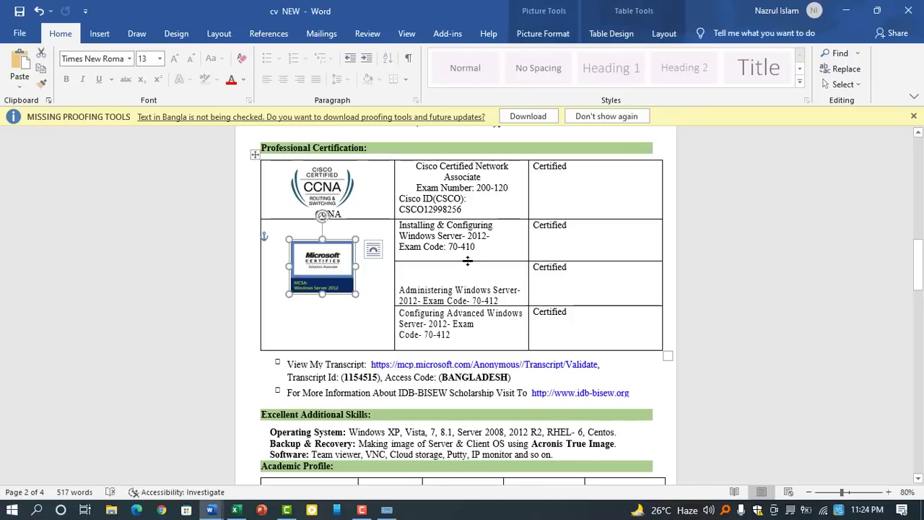
{"action": "left_click_drag", "start_coordinate": [468, 261], "coordinate": [468, 252]}
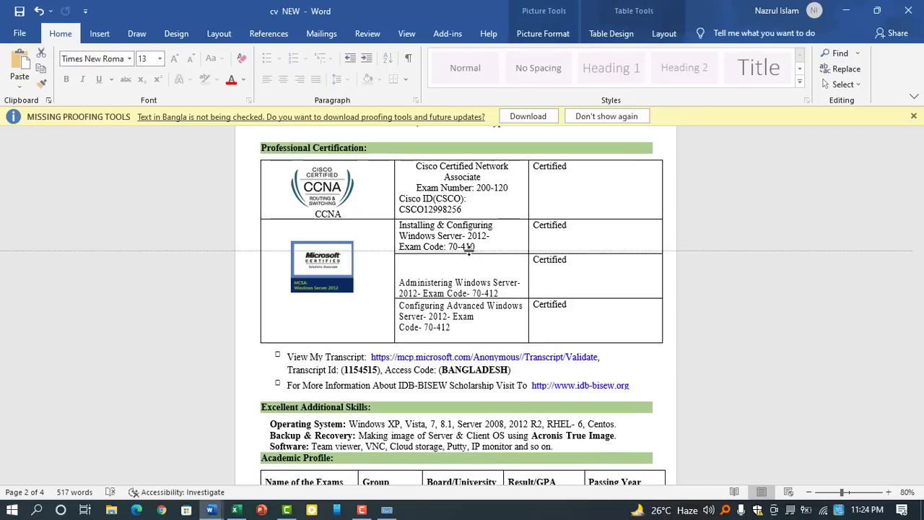
{"action": "left_click_drag", "start_coordinate": [528, 239], "coordinate": [649, 242]}
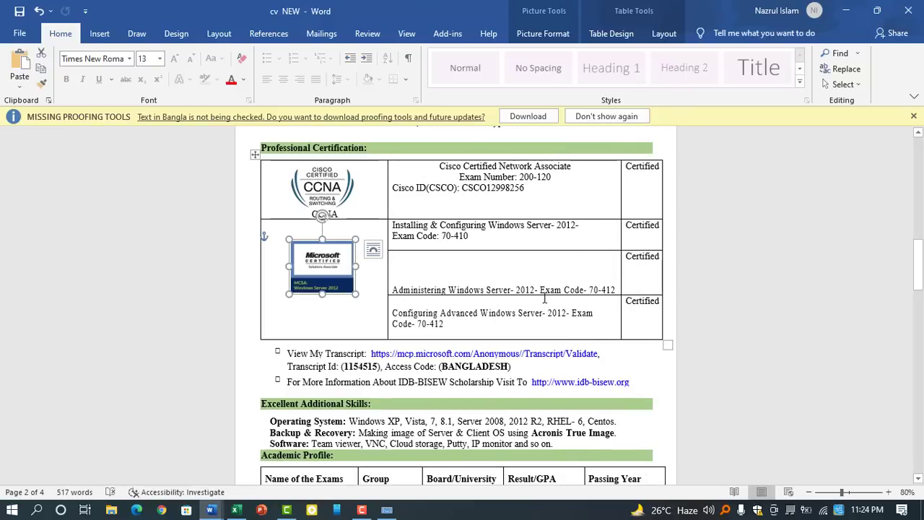
{"action": "left_click_drag", "start_coordinate": [545, 295], "coordinate": [542, 257]}
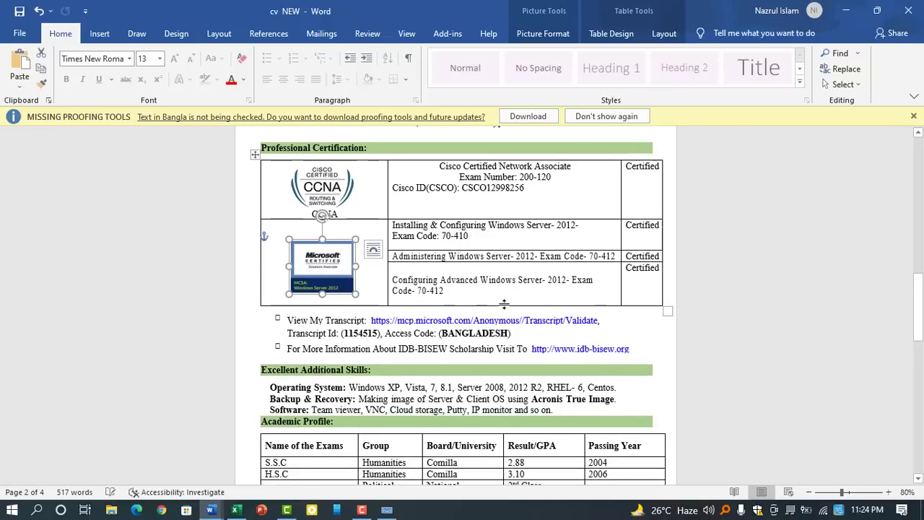
{"action": "left_click_drag", "start_coordinate": [504, 303], "coordinate": [503, 292]}
{"action": "left_click_drag", "start_coordinate": [337, 261], "coordinate": [339, 246]}
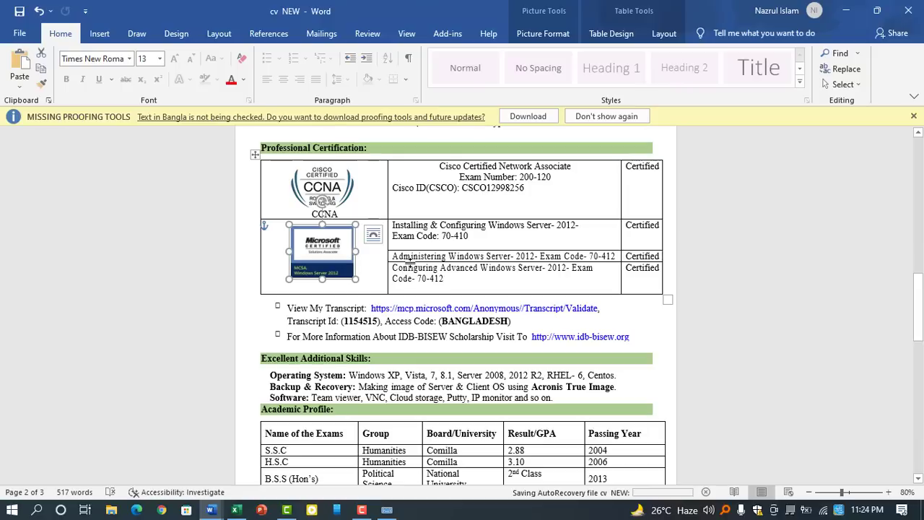
{"action": "left_click", "coordinate": [414, 213]}
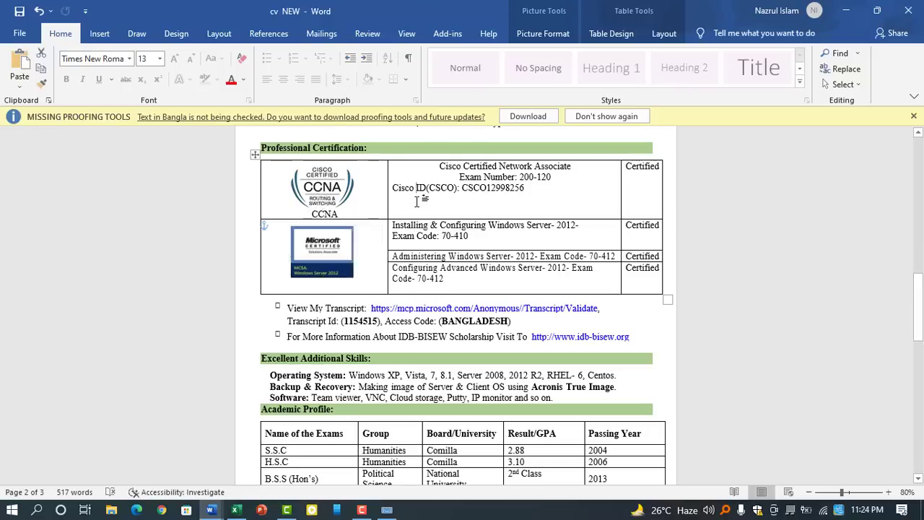
Shorten the first certification row holding the CCNA logo.
{"action": "left_click", "coordinate": [328, 184]}
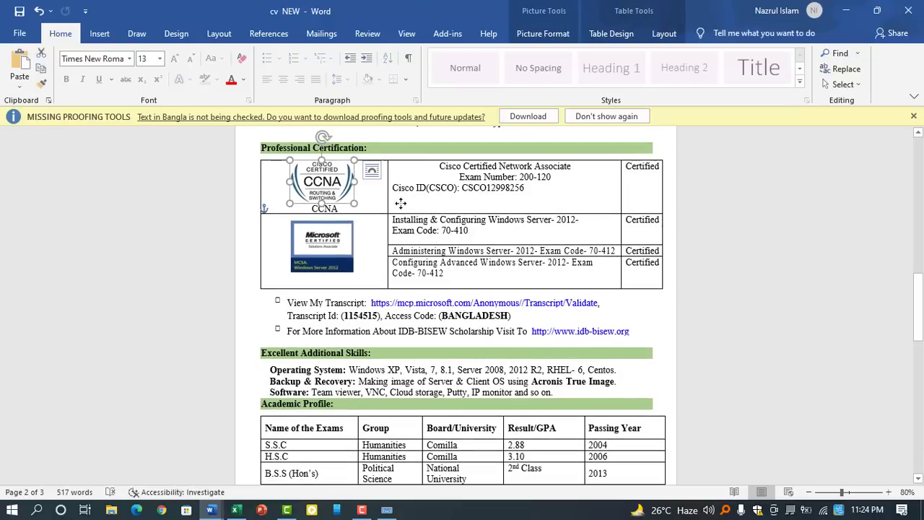
{"action": "left_click_drag", "start_coordinate": [403, 213], "coordinate": [403, 208]}
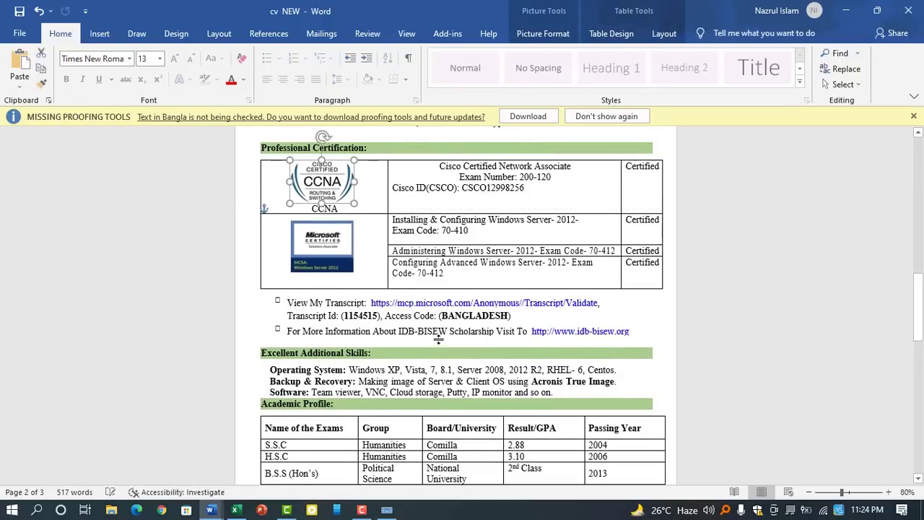
{"action": "scroll", "coordinate": [472, 361], "scroll_direction": "down", "scroll_amount": 5}
{"action": "scroll", "coordinate": [472, 362], "scroll_direction": "down", "scroll_amount": 1}
{"action": "scroll", "coordinate": [472, 361], "scroll_direction": "up", "scroll_amount": 3}
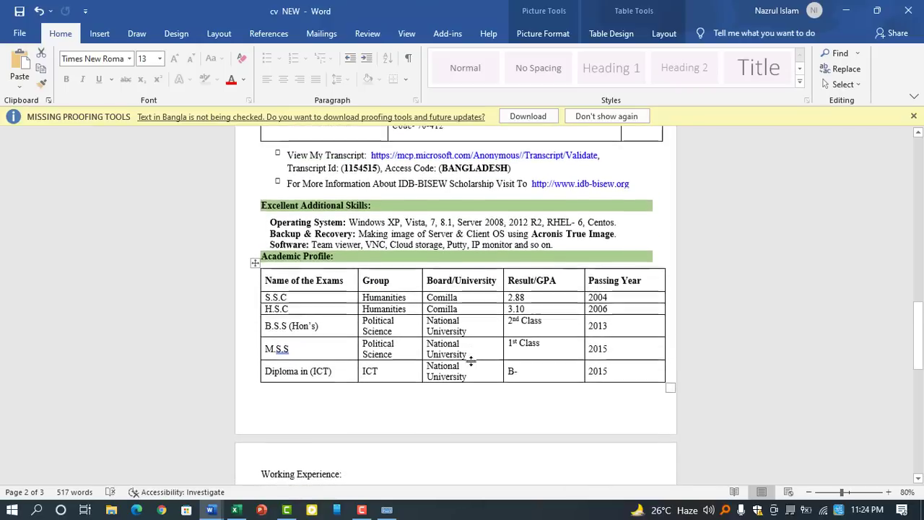
Add a blank line after "and so on." and copy the Academic Profile heading's formatting.
{"action": "left_click", "coordinate": [590, 271]}
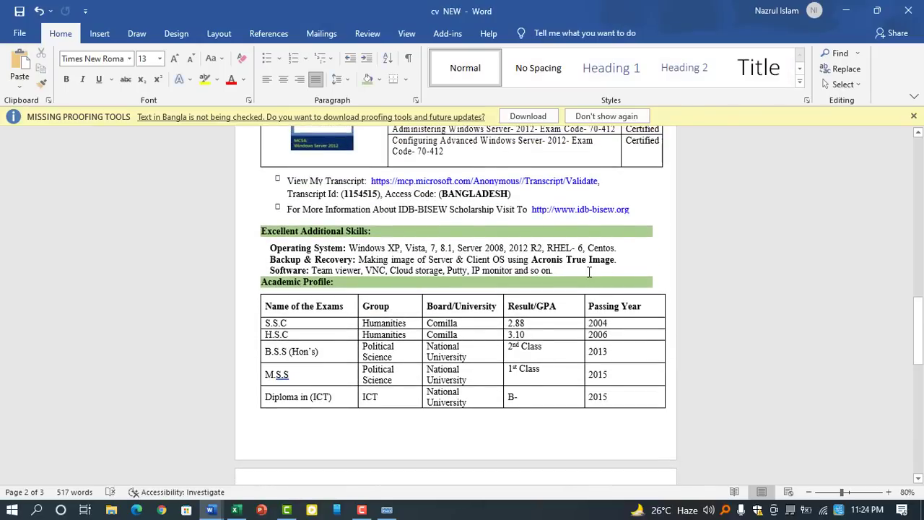
{"action": "key", "text": "Return"}
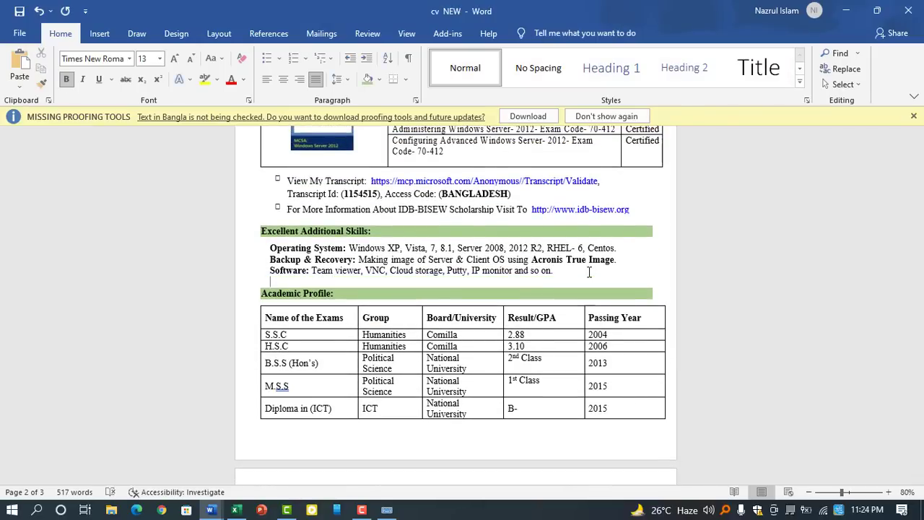
{"action": "scroll", "coordinate": [580, 332], "scroll_direction": "down", "scroll_amount": 4}
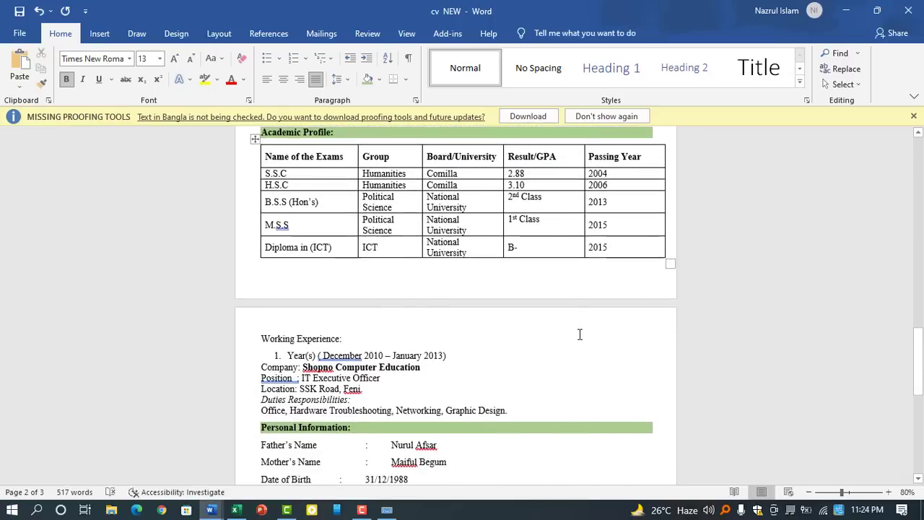
{"action": "scroll", "coordinate": [579, 334], "scroll_direction": "down", "scroll_amount": 1}
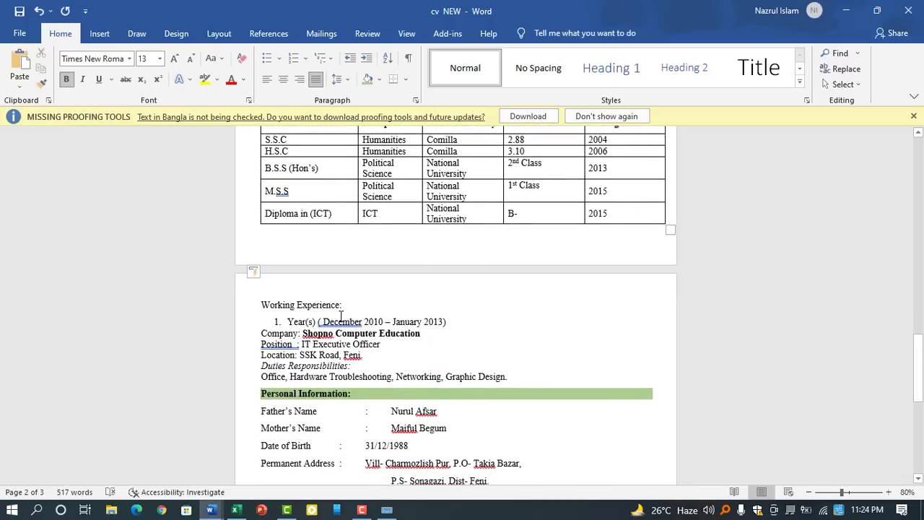
{"action": "scroll", "coordinate": [341, 316], "scroll_direction": "up", "scroll_amount": 3}
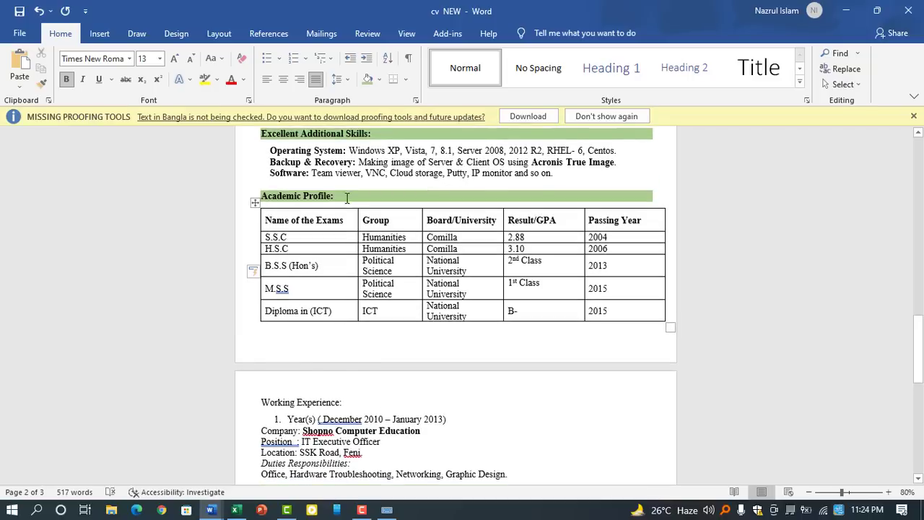
{"action": "left_click_drag", "start_coordinate": [348, 196], "coordinate": [259, 196]}
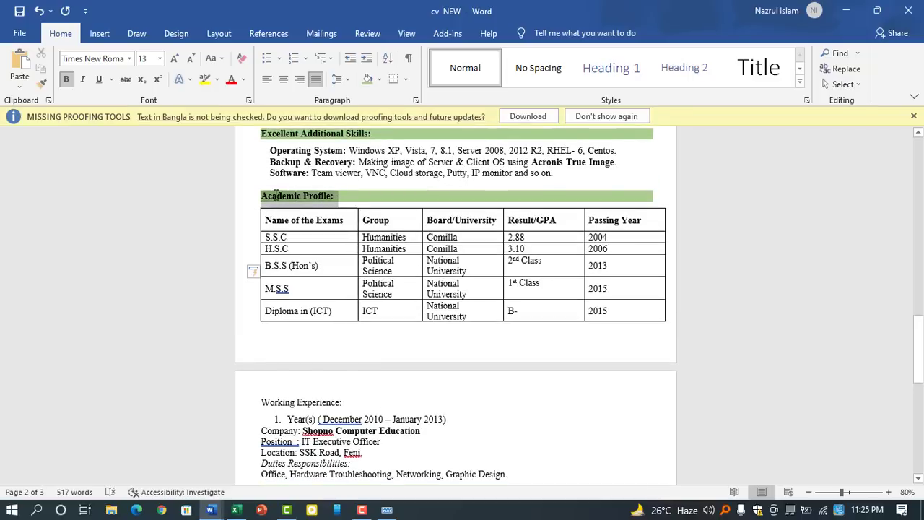
{"action": "left_click", "coordinate": [41, 83]}
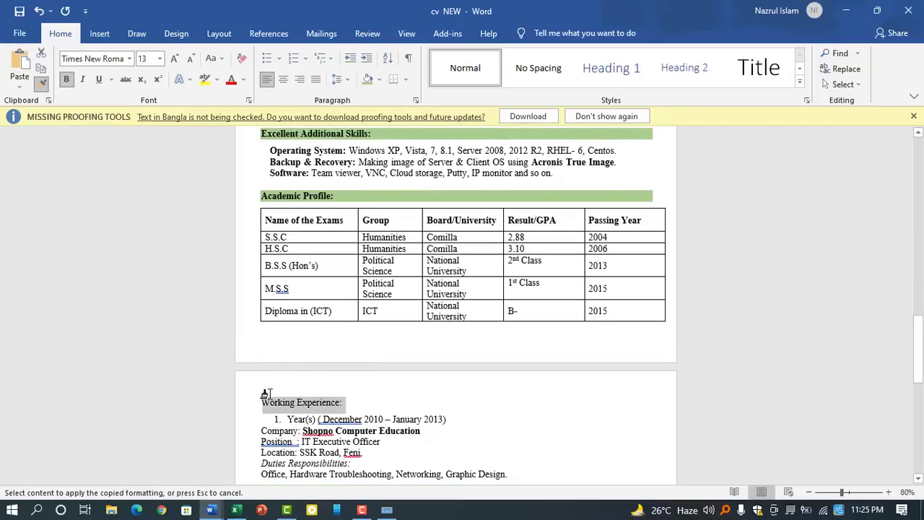
Apply the green shaded bold heading style to "Working Experience:".
{"action": "left_click_drag", "start_coordinate": [347, 402], "coordinate": [261, 401]}
{"action": "scroll", "coordinate": [559, 411], "scroll_direction": "down", "scroll_amount": 3}
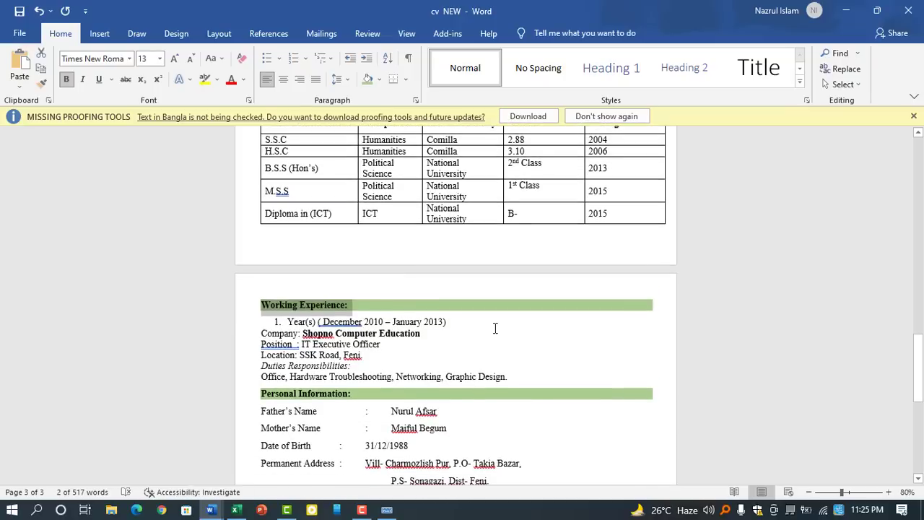
{"action": "left_click", "coordinate": [489, 328]}
{"action": "scroll", "coordinate": [388, 335], "scroll_direction": "down", "scroll_amount": 3}
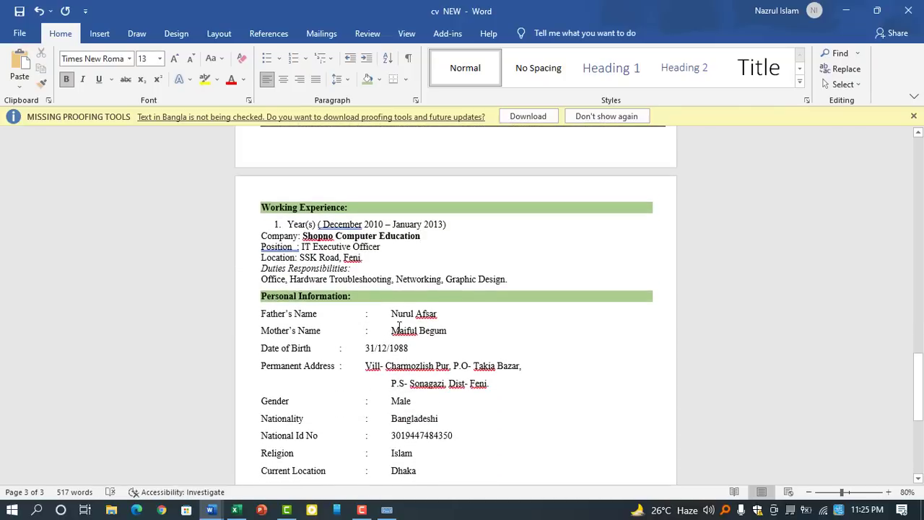
{"action": "scroll", "coordinate": [399, 326], "scroll_direction": "down", "scroll_amount": 5}
Delete the blank line between Current Location and the Reference heading.
{"action": "left_click", "coordinate": [477, 332]}
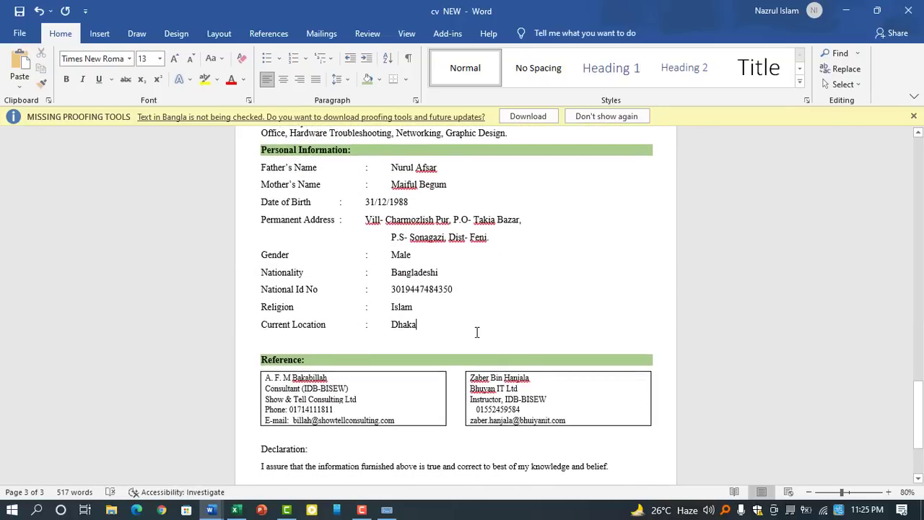
{"action": "scroll", "coordinate": [478, 330], "scroll_direction": "down", "scroll_amount": 4}
{"action": "scroll", "coordinate": [478, 332], "scroll_direction": "up", "scroll_amount": 4}
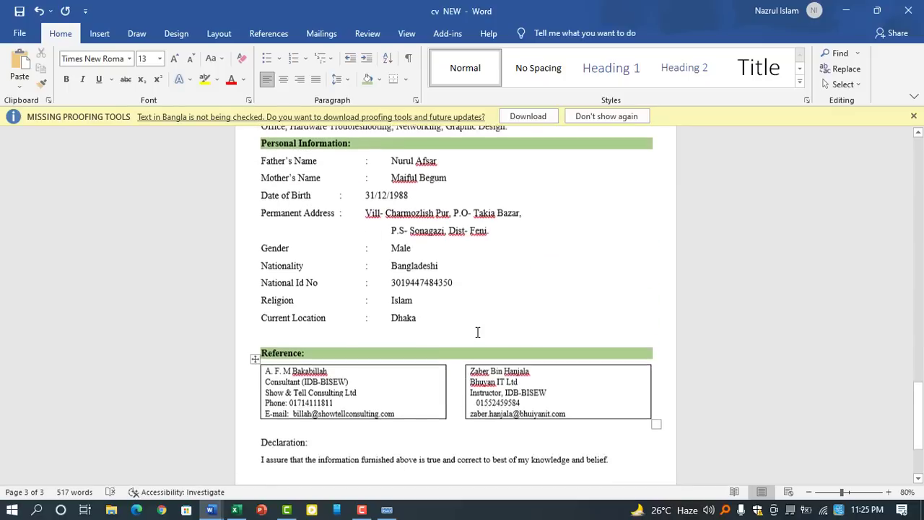
{"action": "scroll", "coordinate": [480, 327], "scroll_direction": "up", "scroll_amount": 2}
{"action": "scroll", "coordinate": [464, 295], "scroll_direction": "down", "scroll_amount": 6}
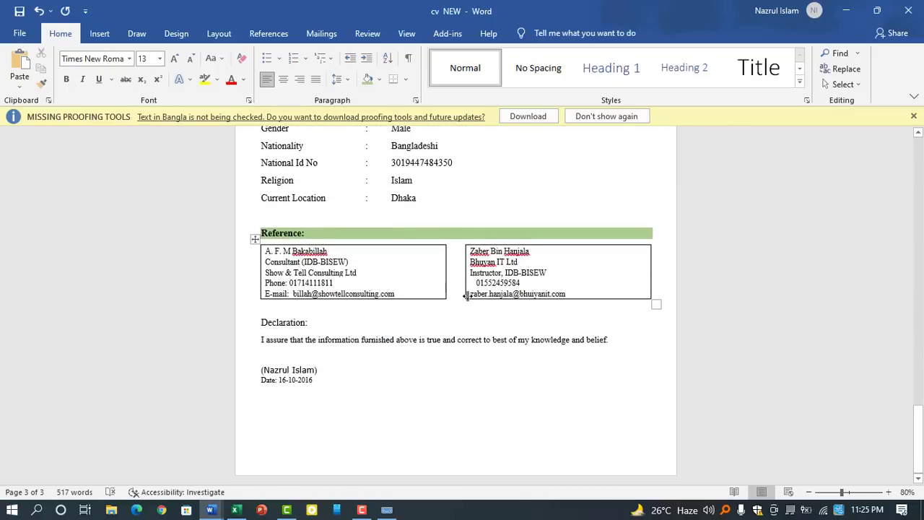
{"action": "scroll", "coordinate": [460, 336], "scroll_direction": "up", "scroll_amount": 5}
{"action": "scroll", "coordinate": [460, 336], "scroll_direction": "up", "scroll_amount": 5}
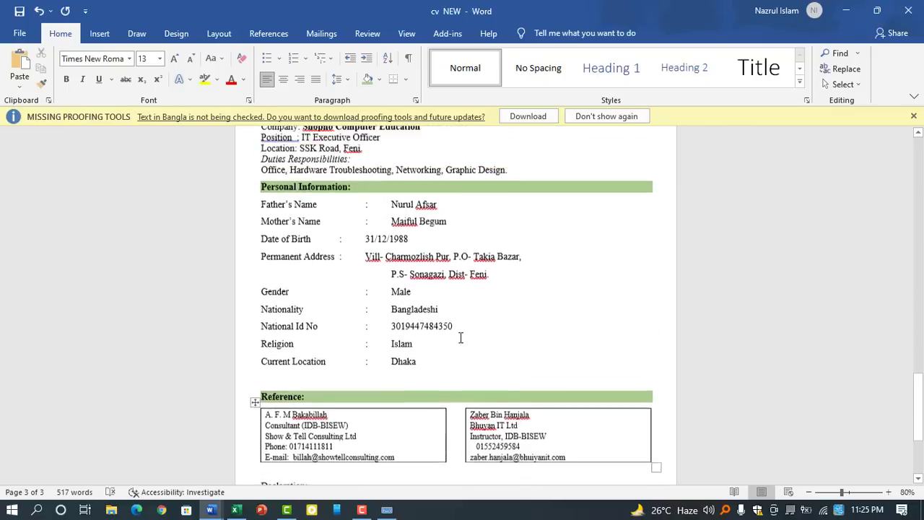
{"action": "scroll", "coordinate": [375, 318], "scroll_direction": "down", "scroll_amount": 4}
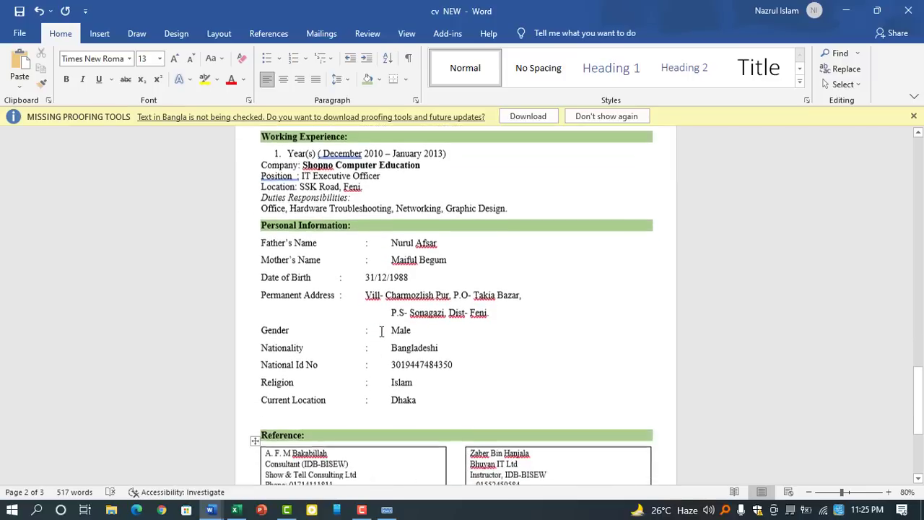
{"action": "scroll", "coordinate": [381, 329], "scroll_direction": "down", "scroll_amount": 4}
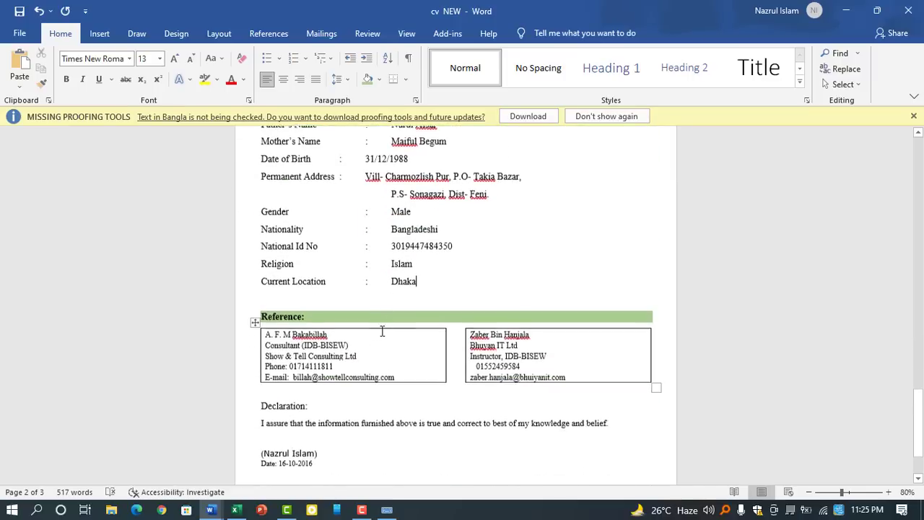
{"action": "left_click", "coordinate": [415, 292]}
{"action": "key", "text": "BackSpace"}
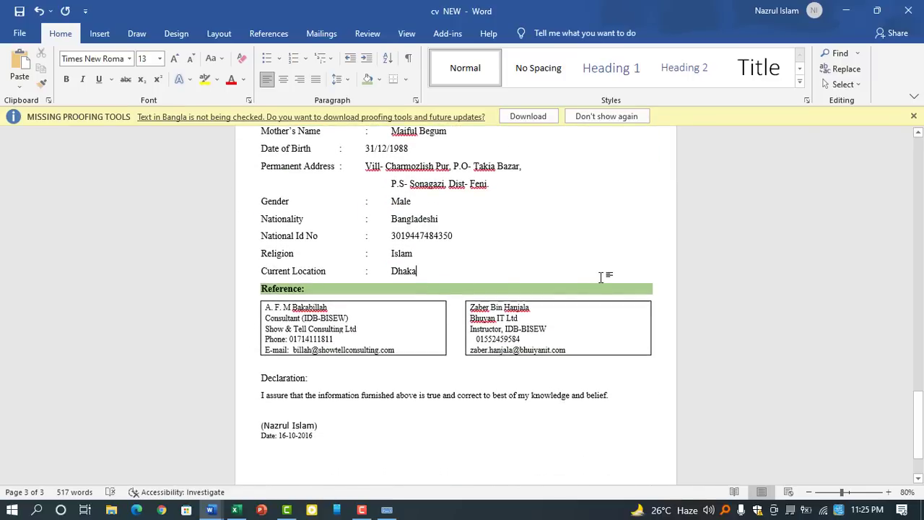
{"action": "scroll", "coordinate": [600, 277], "scroll_direction": "up", "scroll_amount": 3}
{"action": "scroll", "coordinate": [601, 277], "scroll_direction": "up", "scroll_amount": 4}
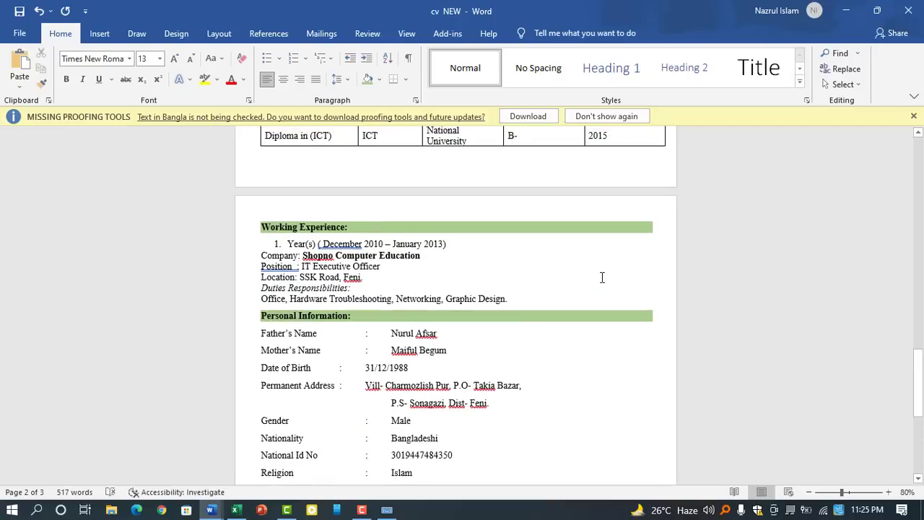
{"action": "scroll", "coordinate": [564, 268], "scroll_direction": "down", "scroll_amount": 7}
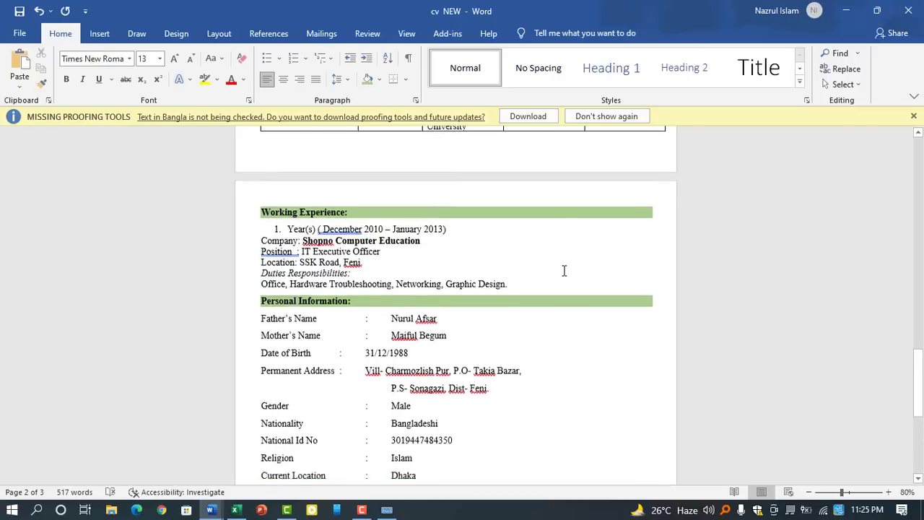
{"action": "scroll", "coordinate": [568, 264], "scroll_direction": "down", "scroll_amount": 2}
{"action": "scroll", "coordinate": [569, 257], "scroll_direction": "up", "scroll_amount": 4}
{"action": "scroll", "coordinate": [569, 254], "scroll_direction": "up", "scroll_amount": 1}
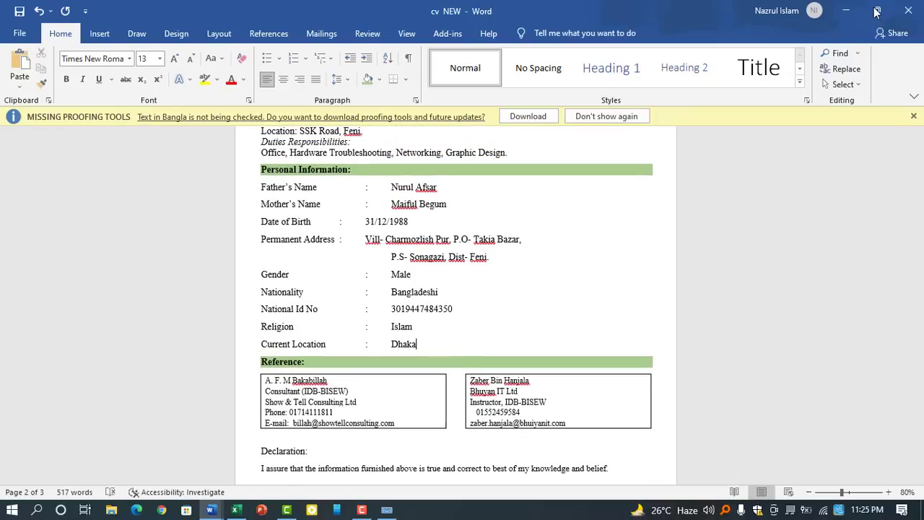
Zoom the document to 110% and return to the top of the CV.
{"action": "left_click", "coordinate": [887, 491]}
{"action": "left_click", "coordinate": [886, 492]}
{"action": "left_click", "coordinate": [886, 492]}
{"action": "scroll", "coordinate": [519, 313], "scroll_direction": "up", "scroll_amount": 3}
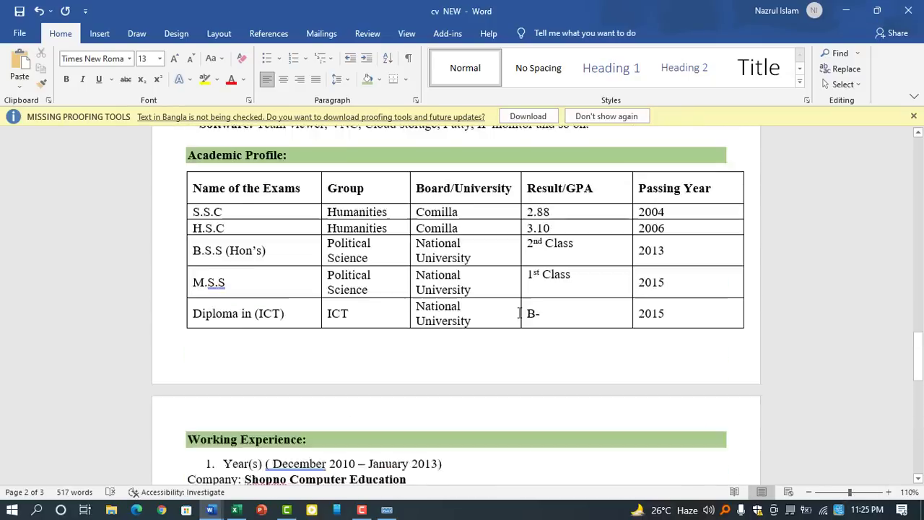
{"action": "scroll", "coordinate": [519, 313], "scroll_direction": "up", "scroll_amount": 4}
{"action": "scroll", "coordinate": [519, 313], "scroll_direction": "up", "scroll_amount": 3}
{"action": "scroll", "coordinate": [519, 313], "scroll_direction": "up", "scroll_amount": 8}
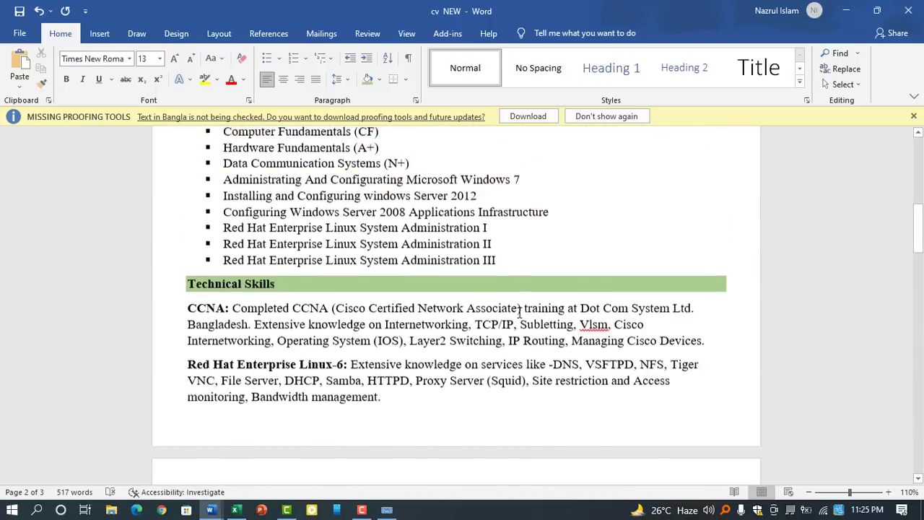
{"action": "scroll", "coordinate": [519, 313], "scroll_direction": "up", "scroll_amount": 10}
{"action": "scroll", "coordinate": [519, 313], "scroll_direction": "up", "scroll_amount": 4}
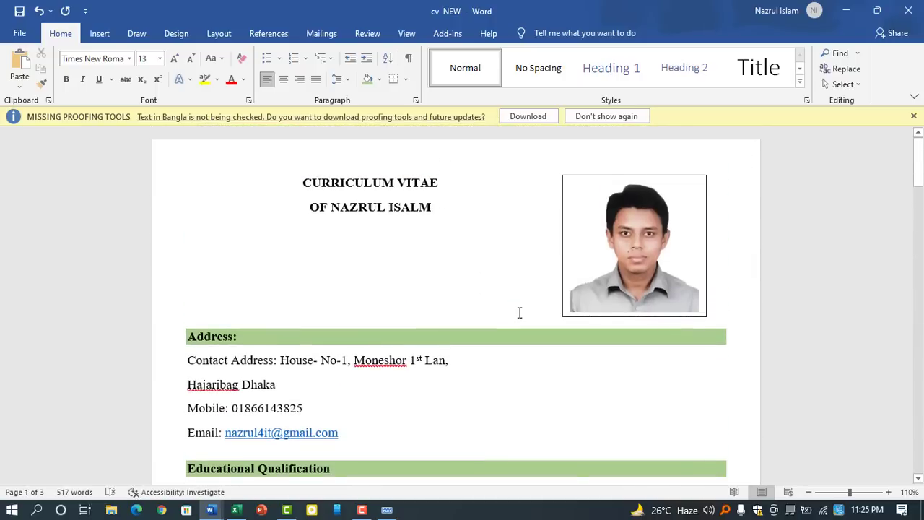
Remove the extra gap before 'IDB-BISEW IT Scholarship Project' so the Authority value aligns.
{"action": "left_click", "coordinate": [430, 210]}
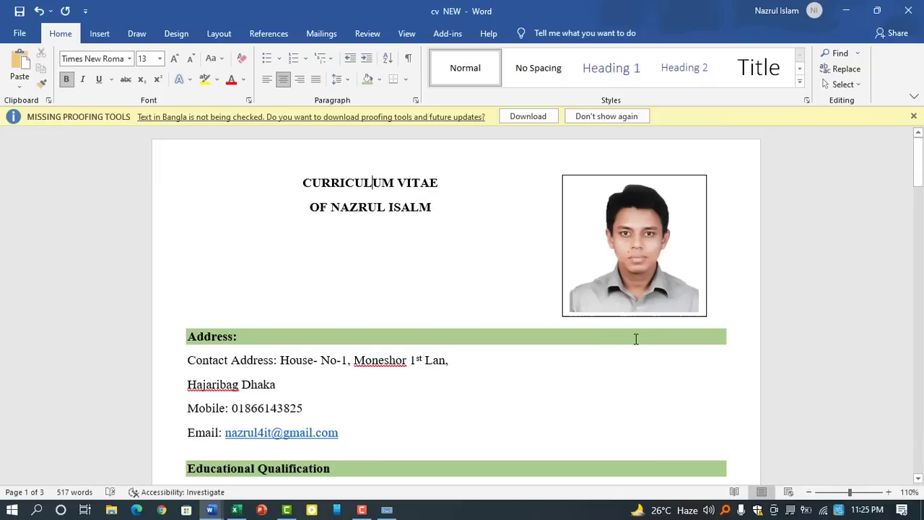
{"action": "scroll", "coordinate": [635, 340], "scroll_direction": "down", "scroll_amount": 3}
{"action": "scroll", "coordinate": [636, 346], "scroll_direction": "down", "scroll_amount": 2}
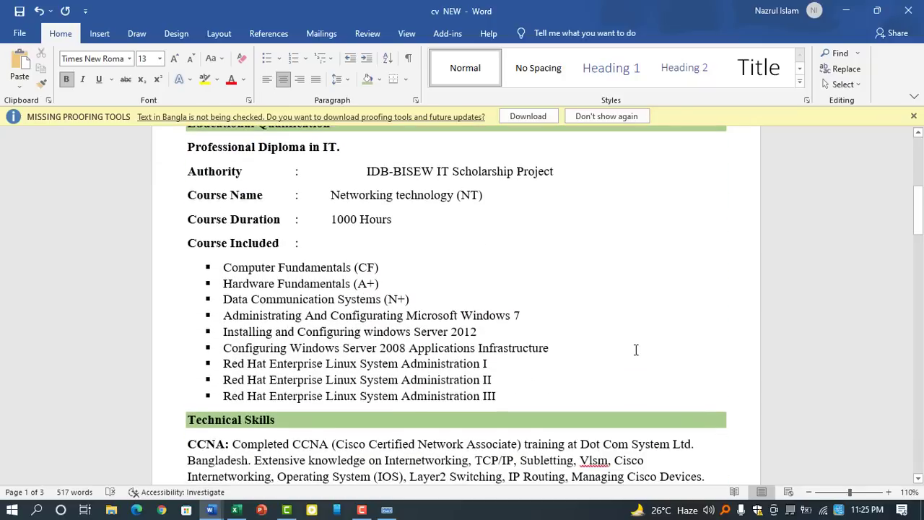
{"action": "scroll", "coordinate": [594, 336], "scroll_direction": "up", "scroll_amount": 1}
{"action": "scroll", "coordinate": [595, 336], "scroll_direction": "up", "scroll_amount": 1}
{"action": "left_click", "coordinate": [354, 304]}
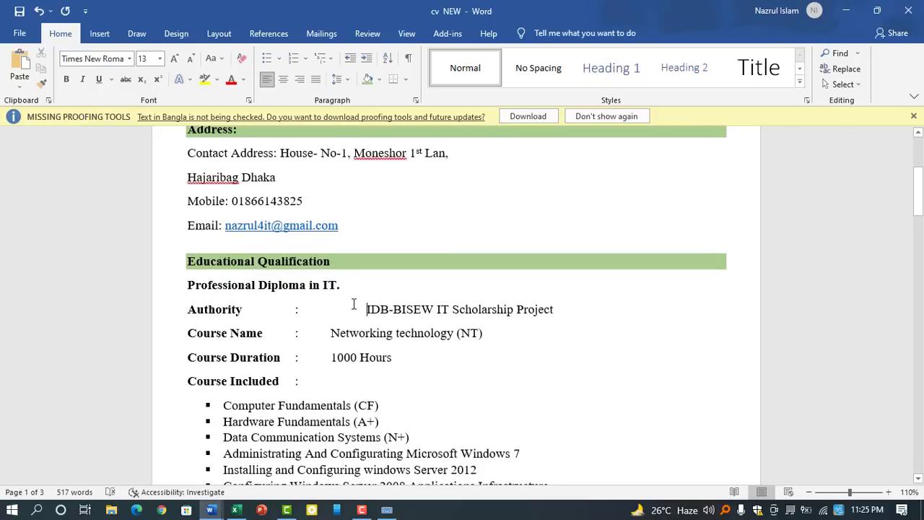
{"action": "key", "text": "BackSpace"}
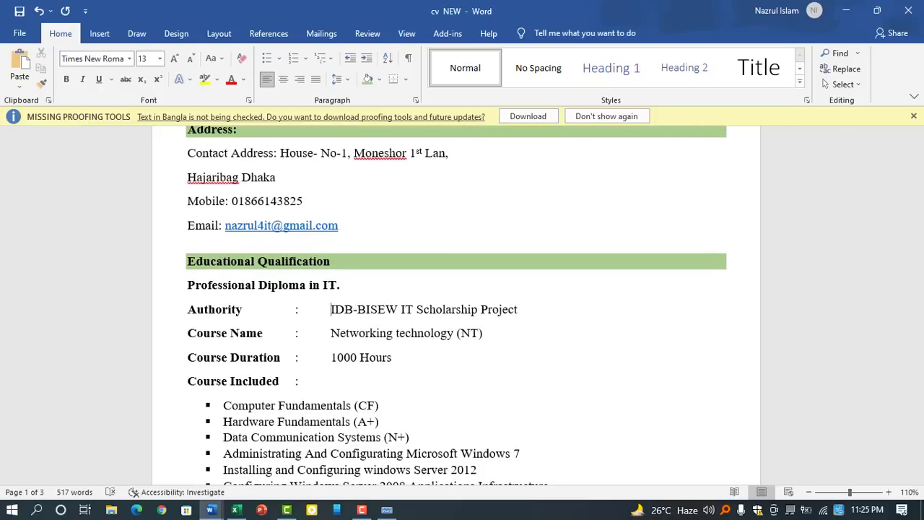
{"action": "scroll", "coordinate": [350, 302], "scroll_direction": "down", "scroll_amount": 3}
{"action": "scroll", "coordinate": [350, 302], "scroll_direction": "up", "scroll_amount": 3}
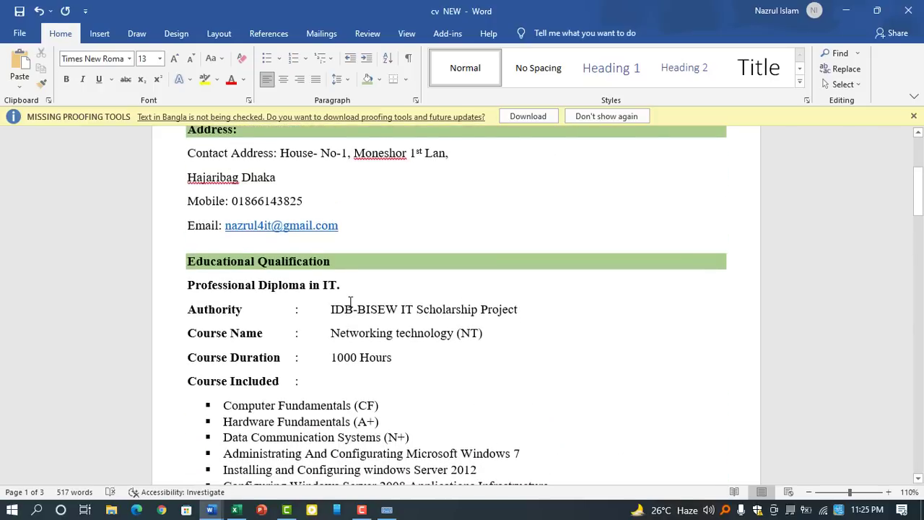
Review the three-page CV down to the referees, declaration, signatory and date.
{"action": "scroll", "coordinate": [350, 301], "scroll_direction": "down", "scroll_amount": 2}
{"action": "scroll", "coordinate": [350, 302], "scroll_direction": "down", "scroll_amount": 2}
{"action": "scroll", "coordinate": [350, 301], "scroll_direction": "down", "scroll_amount": 2}
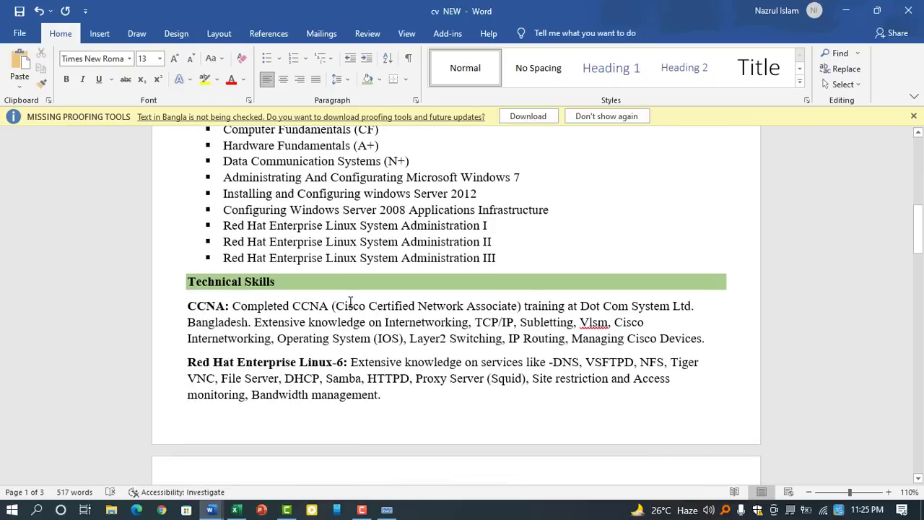
{"action": "scroll", "coordinate": [350, 301], "scroll_direction": "down", "scroll_amount": 3}
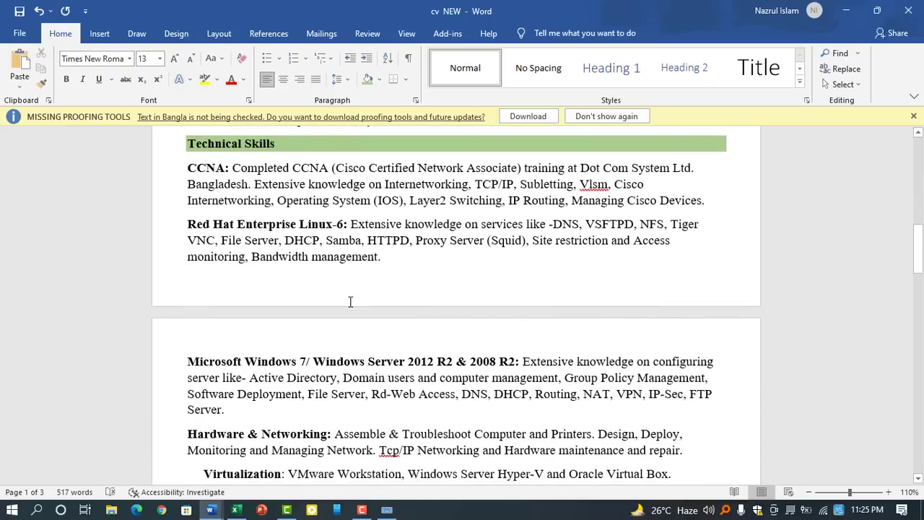
{"action": "scroll", "coordinate": [350, 302], "scroll_direction": "down", "scroll_amount": 4}
{"action": "scroll", "coordinate": [347, 300], "scroll_direction": "down", "scroll_amount": 3}
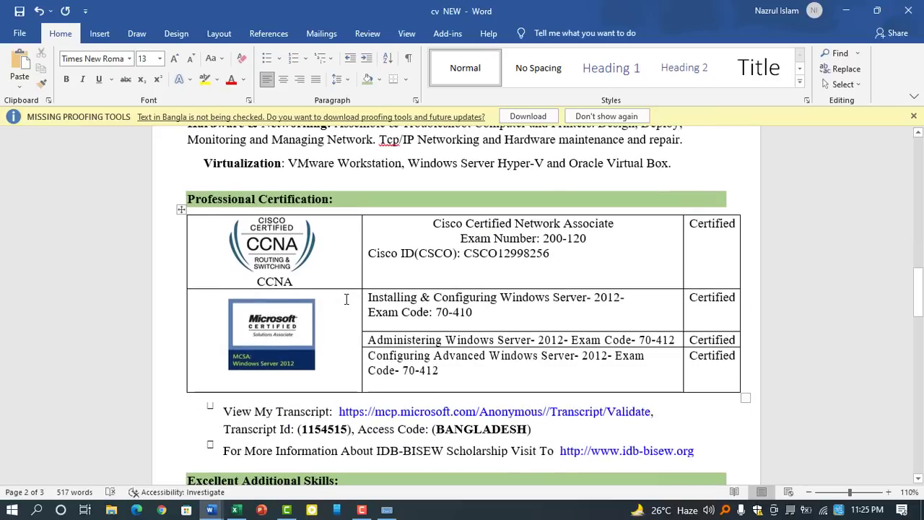
{"action": "scroll", "coordinate": [347, 300], "scroll_direction": "down", "scroll_amount": 3}
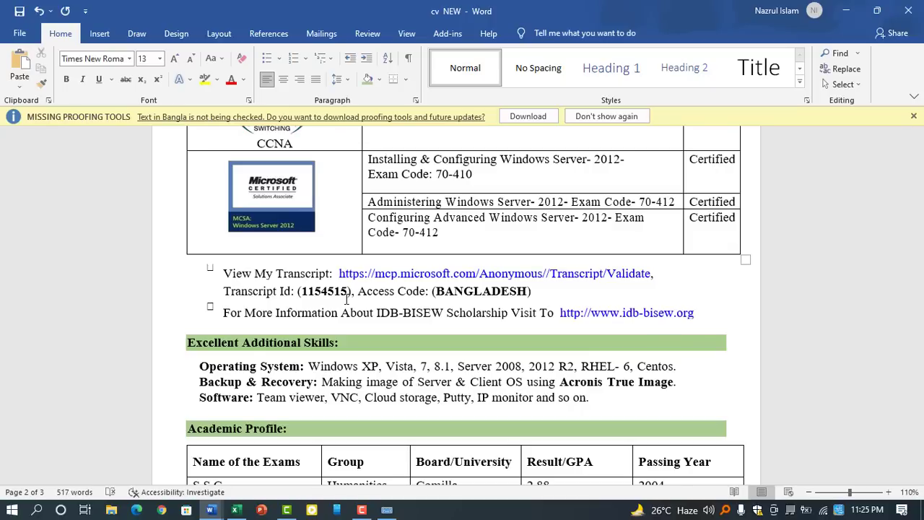
{"action": "scroll", "coordinate": [346, 300], "scroll_direction": "down", "scroll_amount": 2}
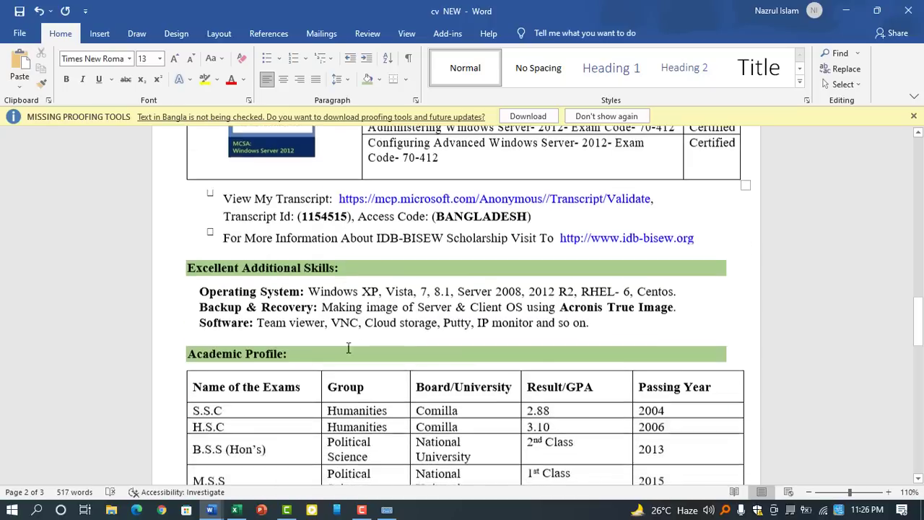
{"action": "scroll", "coordinate": [350, 347], "scroll_direction": "down", "scroll_amount": 3}
{"action": "scroll", "coordinate": [358, 346], "scroll_direction": "down", "scroll_amount": 2}
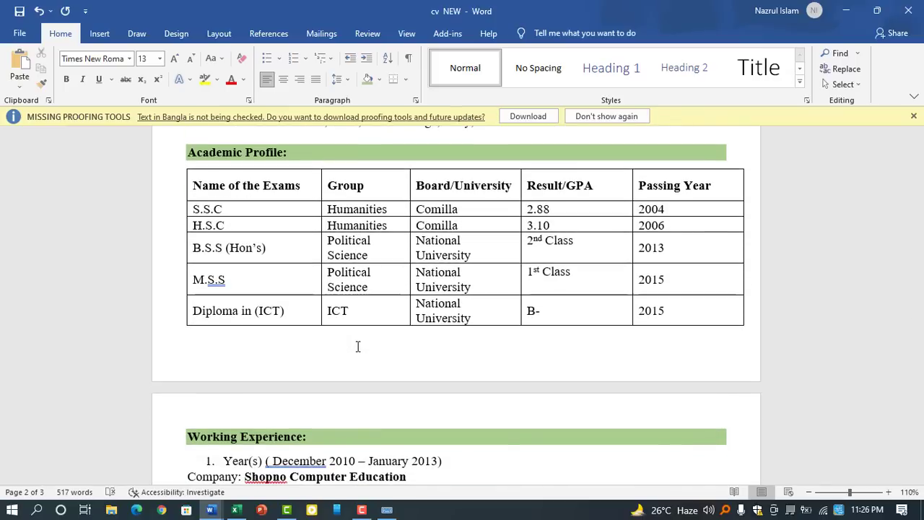
{"action": "scroll", "coordinate": [357, 346], "scroll_direction": "down", "scroll_amount": 4}
{"action": "scroll", "coordinate": [359, 349], "scroll_direction": "down", "scroll_amount": 2}
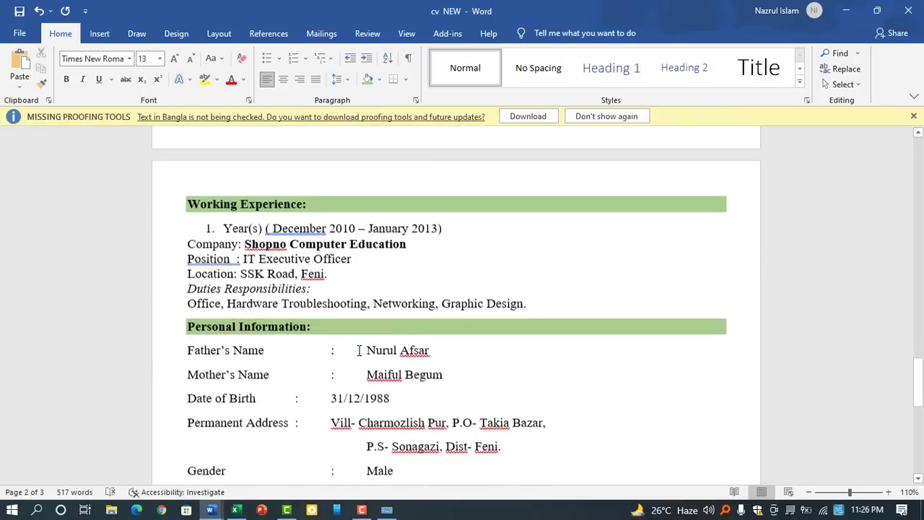
{"action": "scroll", "coordinate": [358, 350], "scroll_direction": "down", "scroll_amount": 3}
{"action": "scroll", "coordinate": [359, 351], "scroll_direction": "down", "scroll_amount": 2}
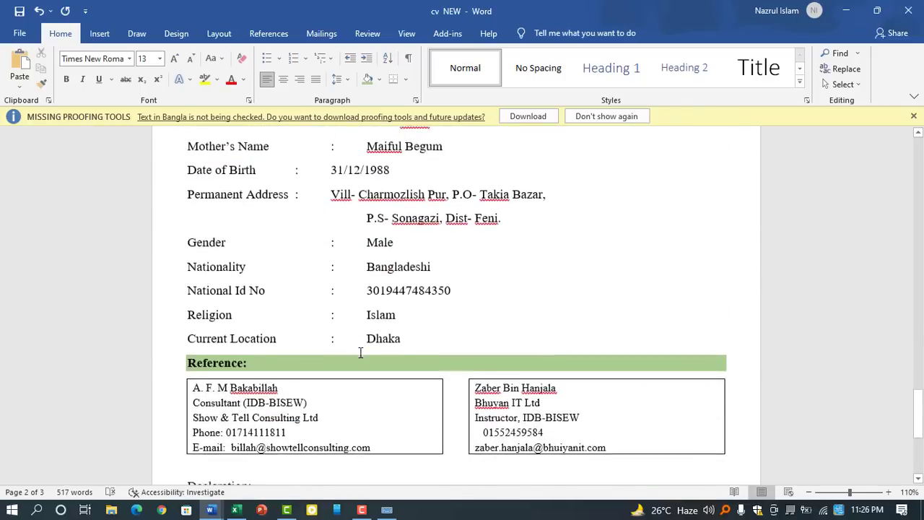
{"action": "scroll", "coordinate": [360, 352], "scroll_direction": "down", "scroll_amount": 3}
{"action": "scroll", "coordinate": [361, 352], "scroll_direction": "down", "scroll_amount": 3}
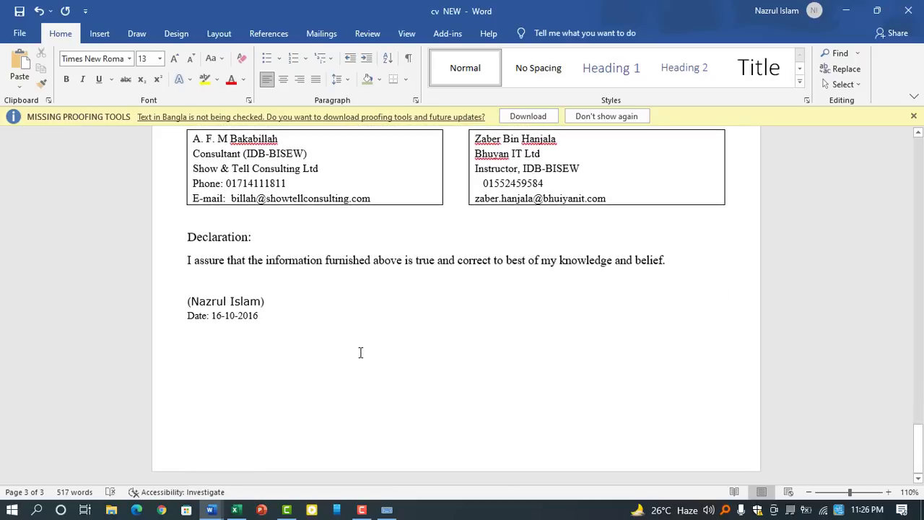
Format Painter the Reference heading's bold green-shaded style onto 'Declaration:'.
{"action": "left_click", "coordinate": [253, 282]}
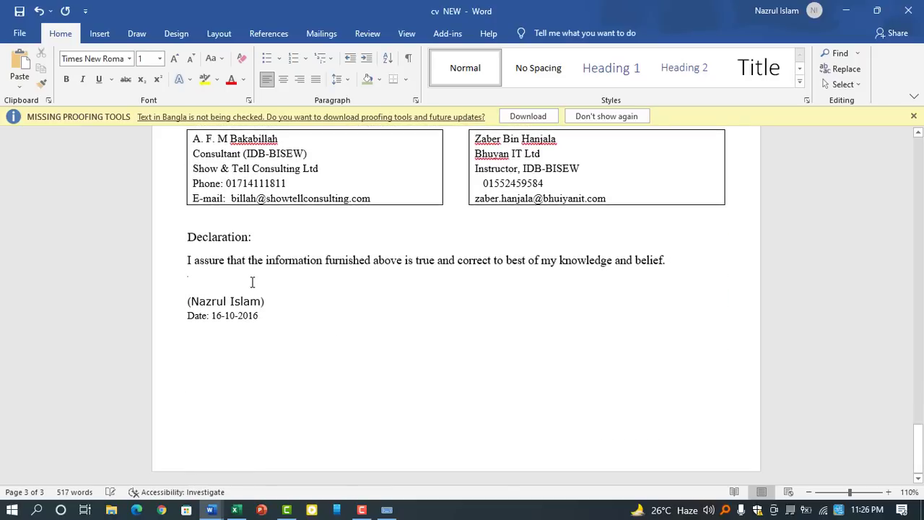
{"action": "triple_click", "coordinate": [236, 235]}
{"action": "scroll", "coordinate": [292, 260], "scroll_direction": "up", "scroll_amount": 1}
{"action": "scroll", "coordinate": [292, 260], "scroll_direction": "up", "scroll_amount": 5}
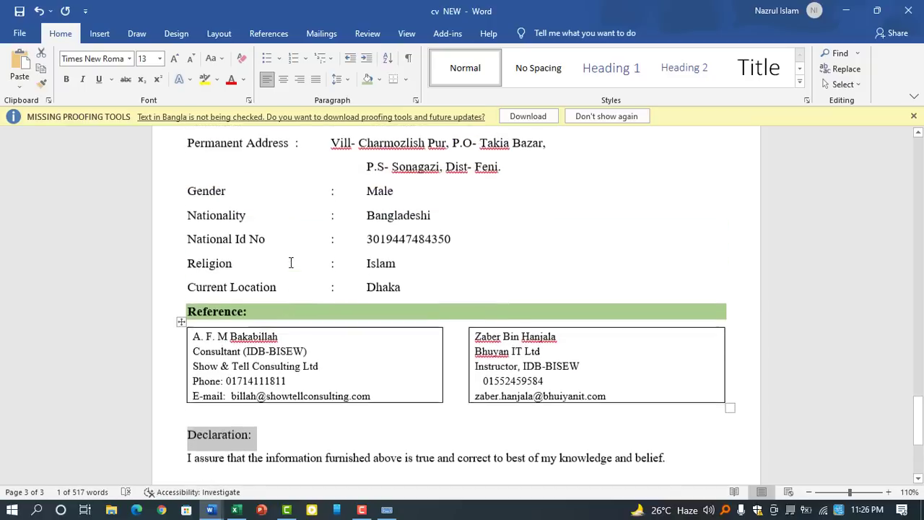
{"action": "left_click_drag", "start_coordinate": [249, 322], "coordinate": [213, 317]}
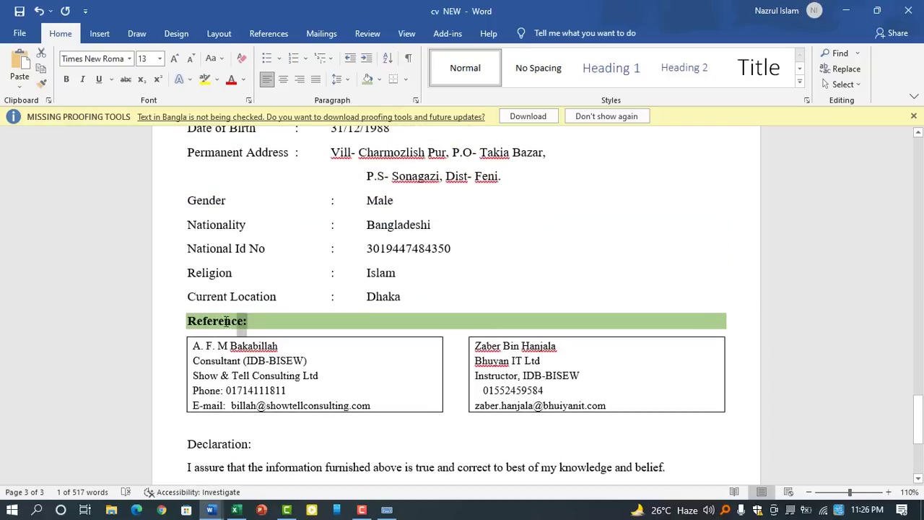
{"action": "left_click", "coordinate": [42, 83]}
{"action": "scroll", "coordinate": [299, 378], "scroll_direction": "down", "scroll_amount": 4}
{"action": "scroll", "coordinate": [299, 379], "scroll_direction": "down", "scroll_amount": 1}
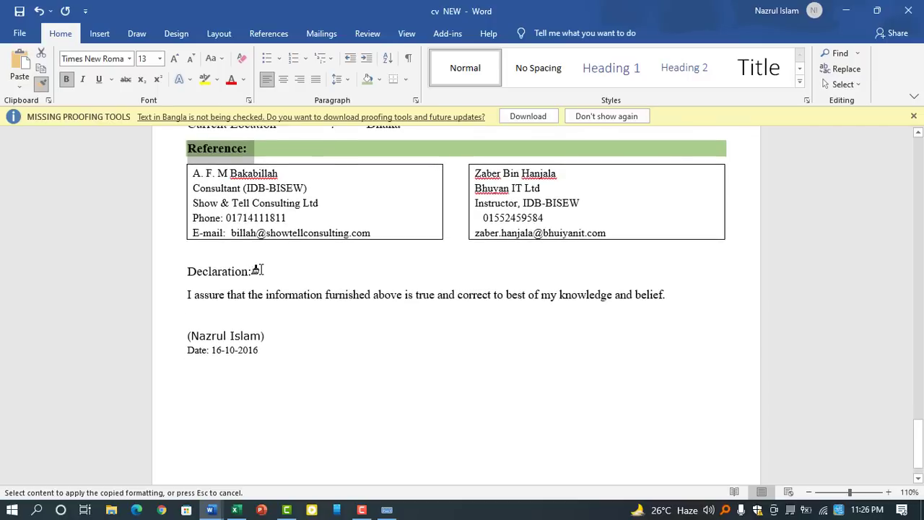
{"action": "left_click_drag", "start_coordinate": [262, 271], "coordinate": [187, 272]}
{"action": "left_click", "coordinate": [537, 382]}
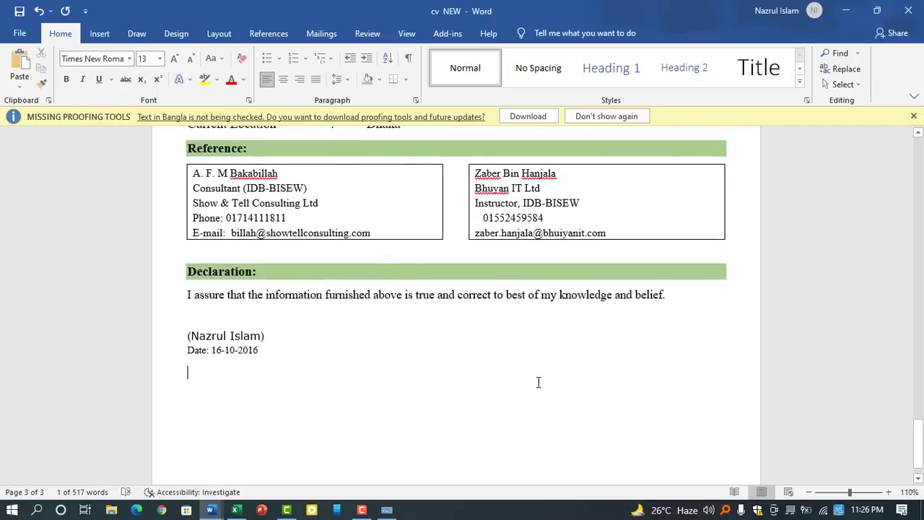
Insert a paragraph break in the Declaration section.
{"action": "left_click", "coordinate": [245, 318]}
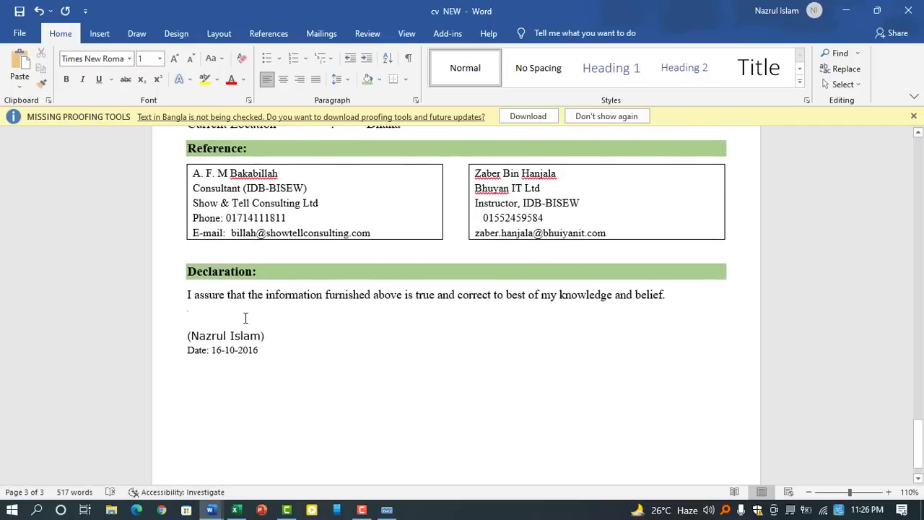
{"action": "key", "text": "Return"}
{"action": "scroll", "coordinate": [245, 318], "scroll_direction": "up", "scroll_amount": 4}
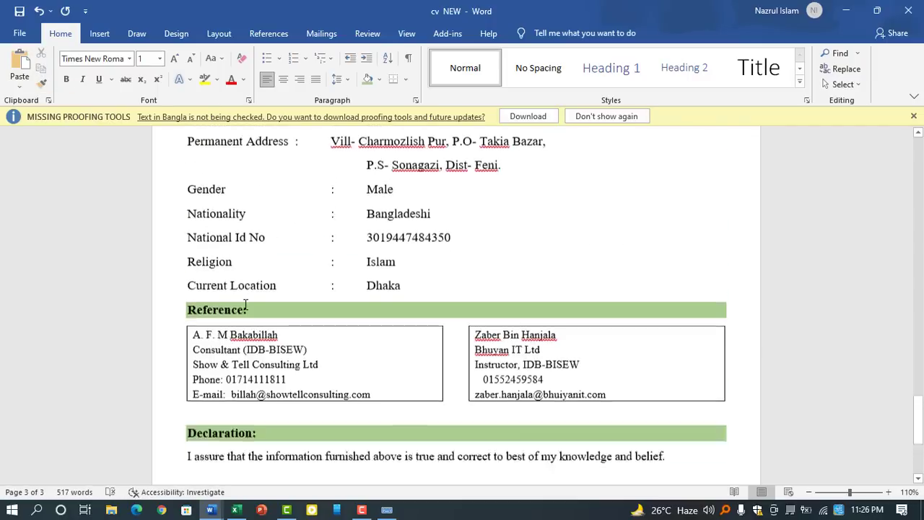
{"action": "scroll", "coordinate": [246, 318], "scroll_direction": "up", "scroll_amount": 6}
{"action": "scroll", "coordinate": [247, 315], "scroll_direction": "up", "scroll_amount": 5}
{"action": "scroll", "coordinate": [249, 311], "scroll_direction": "up", "scroll_amount": 7}
Insert a Tab before the Date of Birth and Permanent Address colons to align them.
{"action": "scroll", "coordinate": [250, 311], "scroll_direction": "down", "scroll_amount": 5}
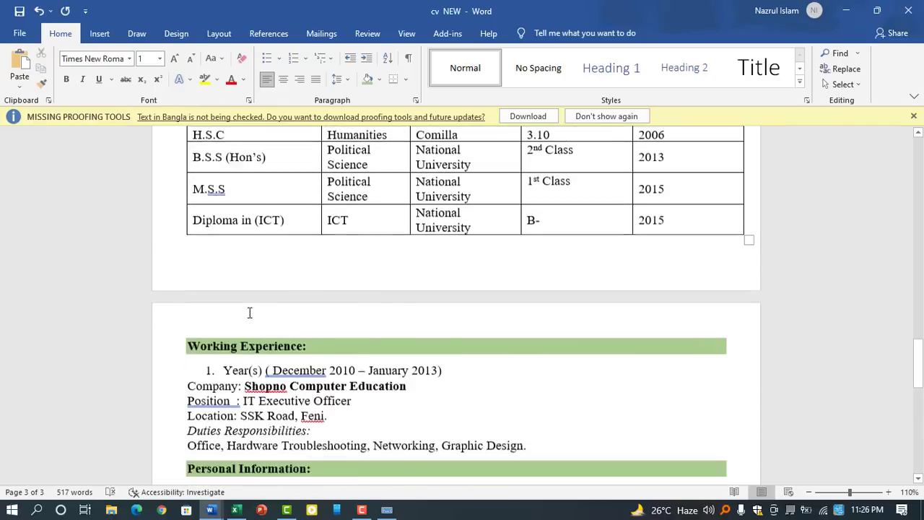
{"action": "scroll", "coordinate": [248, 314], "scroll_direction": "down", "scroll_amount": 5}
{"action": "scroll", "coordinate": [294, 272], "scroll_direction": "down", "scroll_amount": 5}
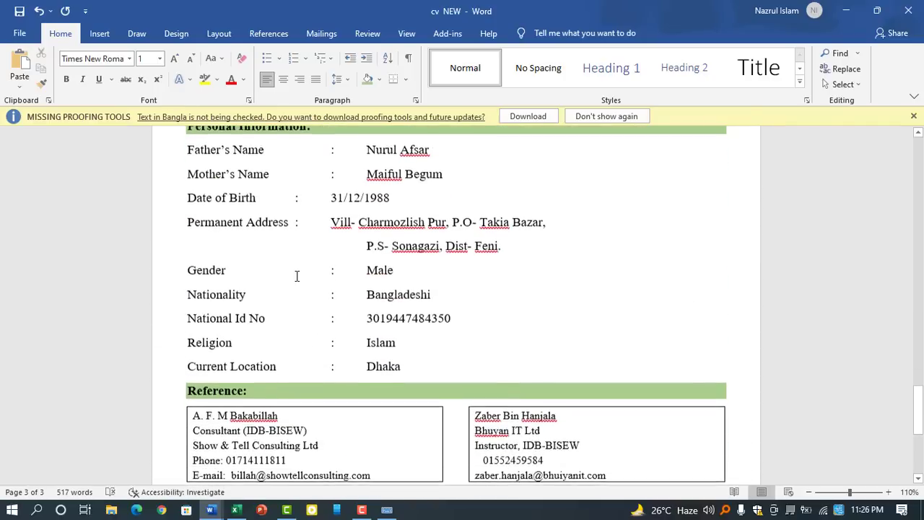
{"action": "left_click", "coordinate": [296, 201]}
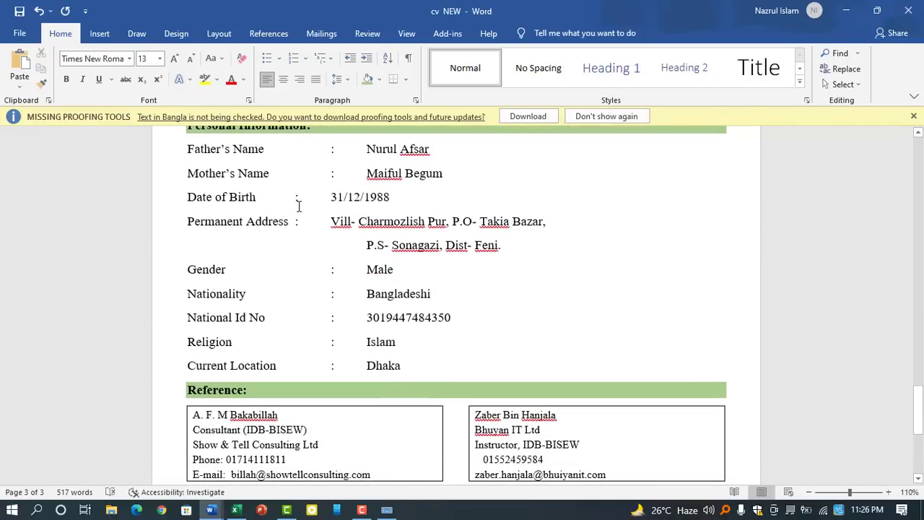
{"action": "key", "text": "Tab"}
{"action": "left_click", "coordinate": [295, 222]}
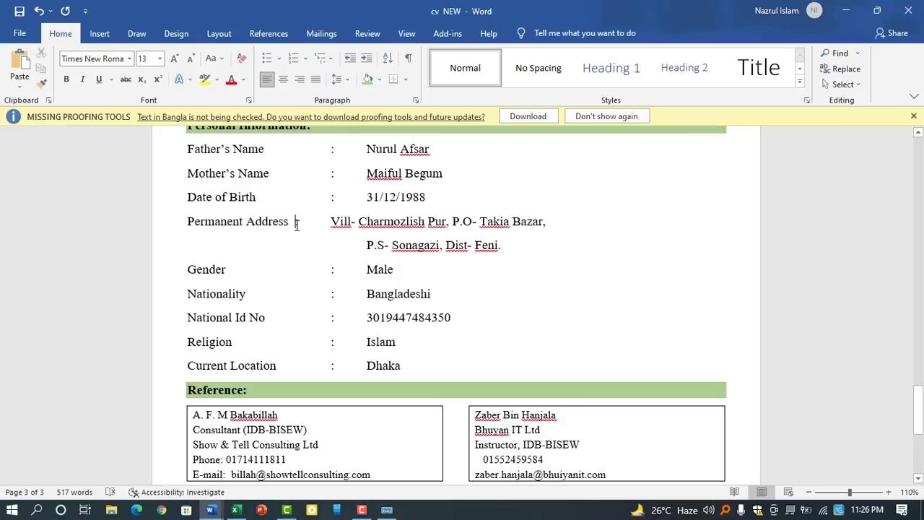
{"action": "key", "text": "Tab"}
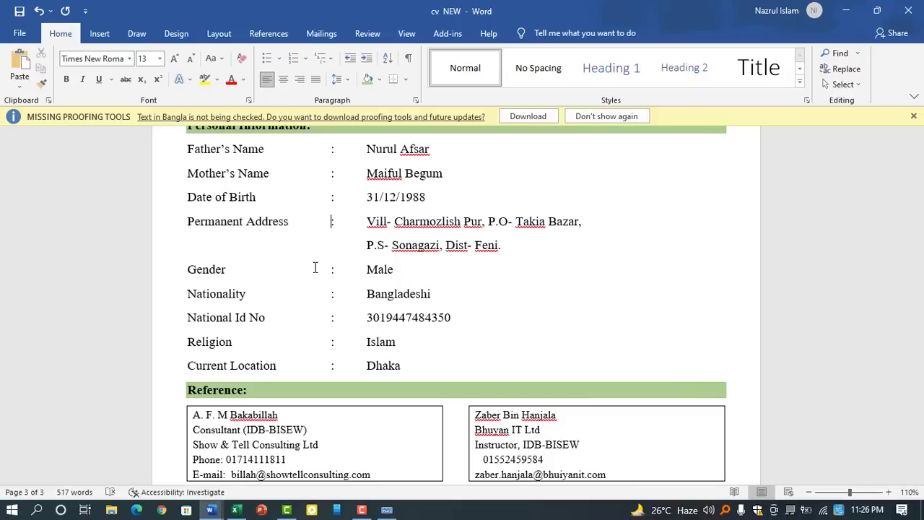
{"action": "scroll", "coordinate": [314, 268], "scroll_direction": "down", "scroll_amount": 2}
{"action": "scroll", "coordinate": [314, 268], "scroll_direction": "down", "scroll_amount": 2}
{"action": "scroll", "coordinate": [315, 268], "scroll_direction": "down", "scroll_amount": 3}
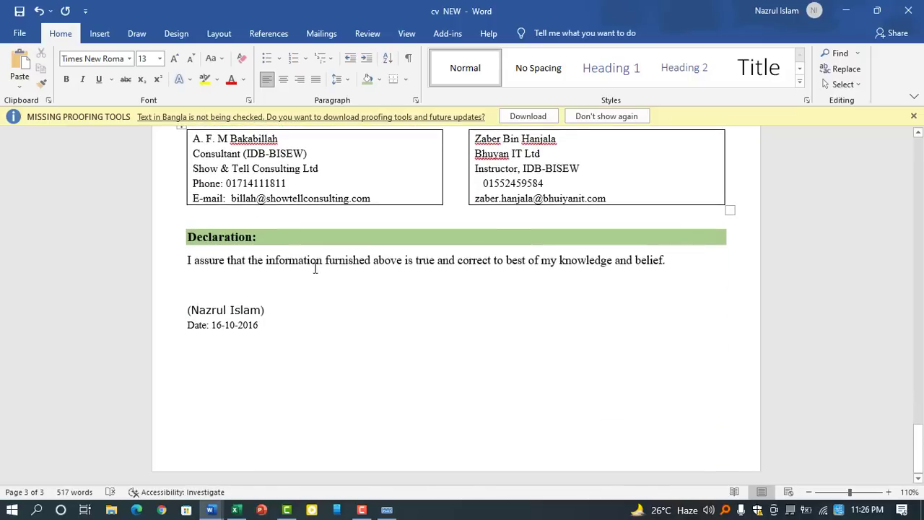
Save cv NEW with Ctrl+S, return to the top, and switch to another application.
{"action": "scroll", "coordinate": [314, 268], "scroll_direction": "up", "scroll_amount": 4}
{"action": "key", "text": "ctrl+s"}
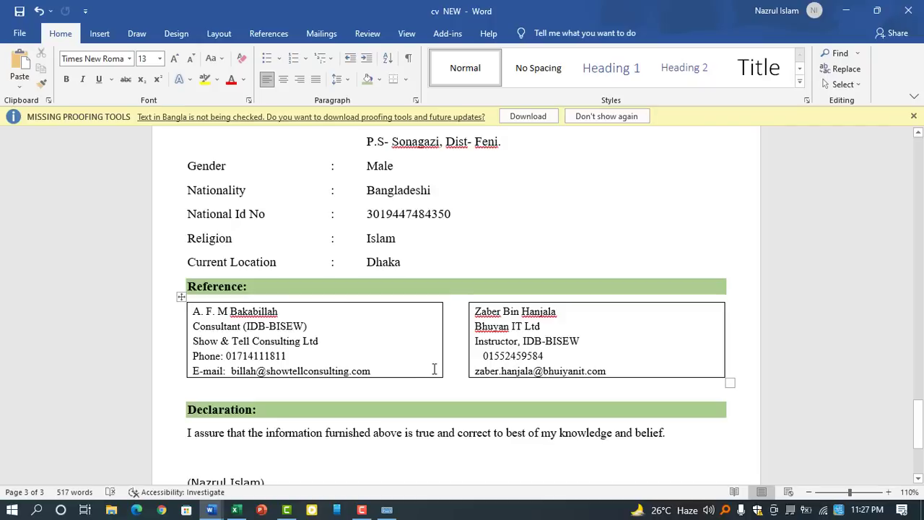
{"action": "scroll", "coordinate": [334, 186], "scroll_direction": "up", "scroll_amount": 2}
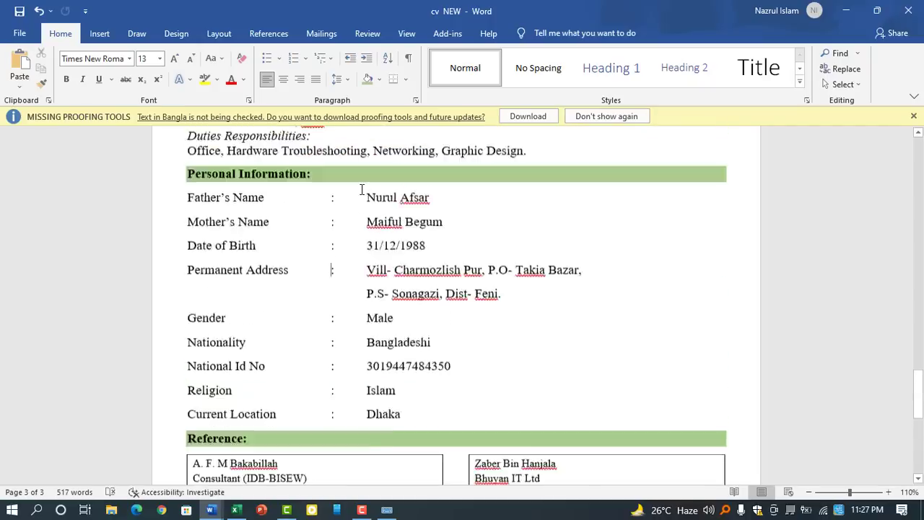
{"action": "scroll", "coordinate": [361, 190], "scroll_direction": "up", "scroll_amount": 8}
{"action": "scroll", "coordinate": [361, 189], "scroll_direction": "up", "scroll_amount": 5}
{"action": "scroll", "coordinate": [362, 189], "scroll_direction": "up", "scroll_amount": 1}
{"action": "scroll", "coordinate": [361, 189], "scroll_direction": "up", "scroll_amount": 3}
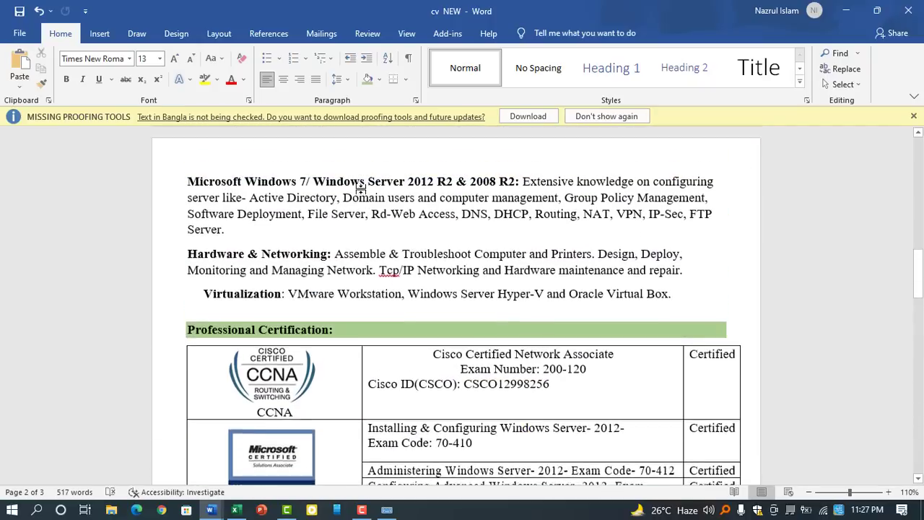
{"action": "scroll", "coordinate": [362, 189], "scroll_direction": "up", "scroll_amount": 3}
{"action": "scroll", "coordinate": [361, 189], "scroll_direction": "up", "scroll_amount": 6}
{"action": "scroll", "coordinate": [363, 187], "scroll_direction": "up", "scroll_amount": 8}
{"action": "scroll", "coordinate": [363, 188], "scroll_direction": "up", "scroll_amount": 6}
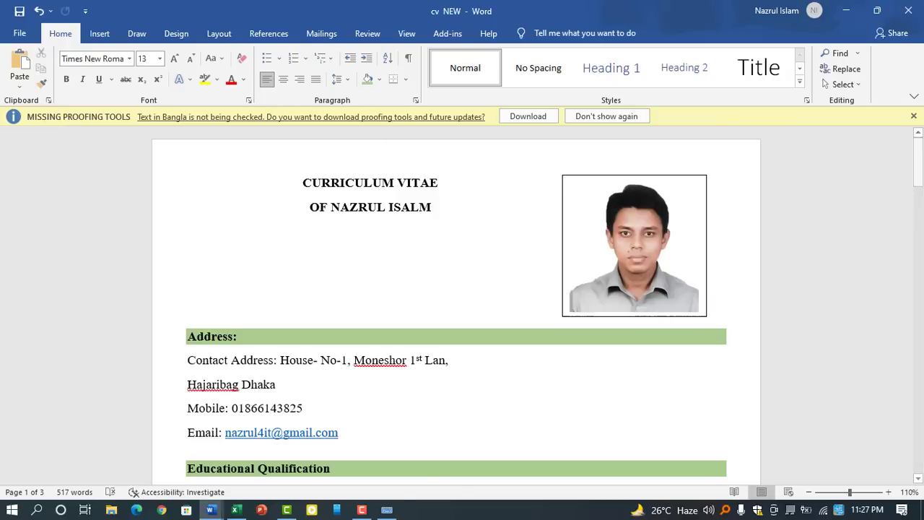
{"action": "left_click", "coordinate": [362, 510]}
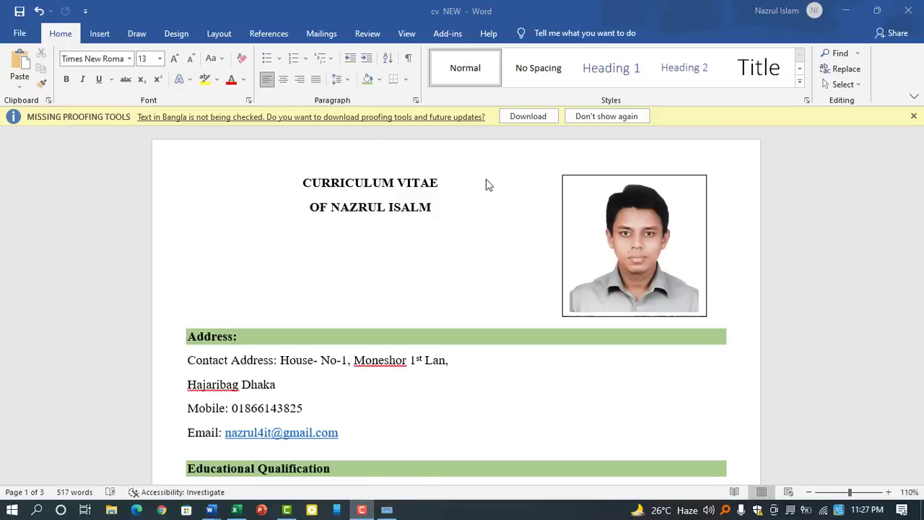